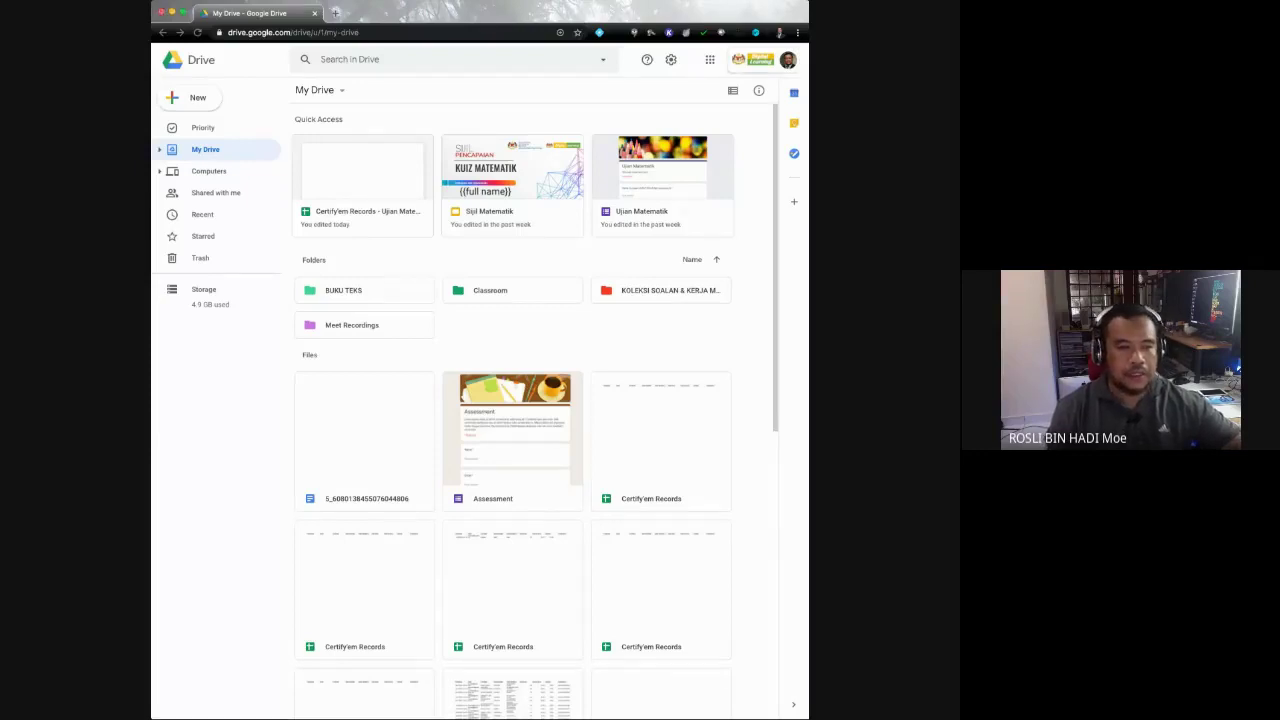
Step: From Drive's New menu, choose Google Slides > From a template to reach the template gallery
key("super+Tab")
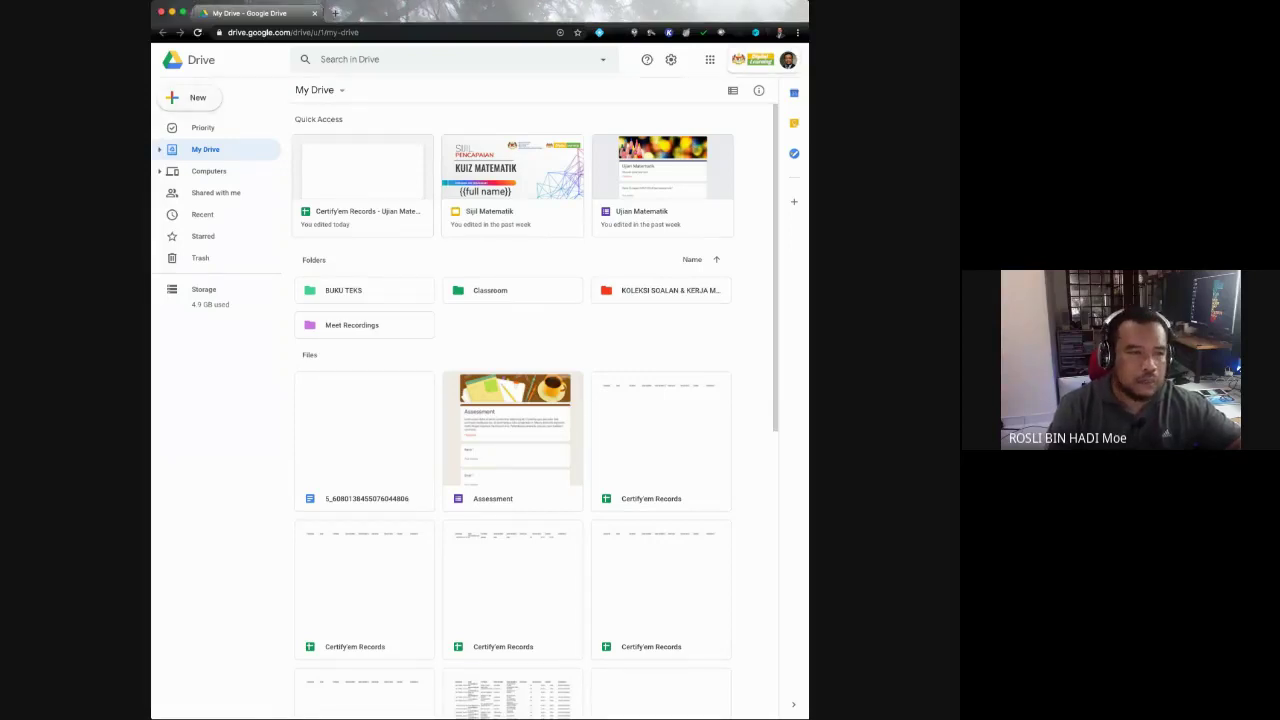
left_click(190, 97)
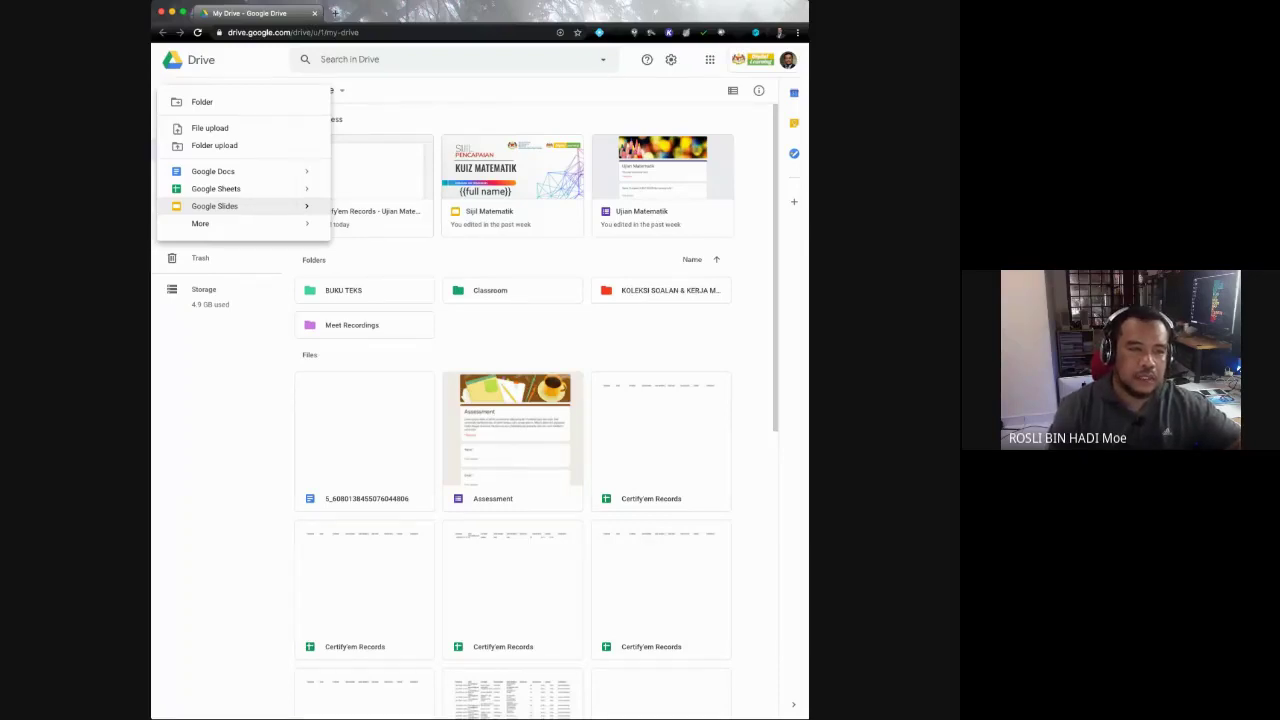
mouse_move(306, 206)
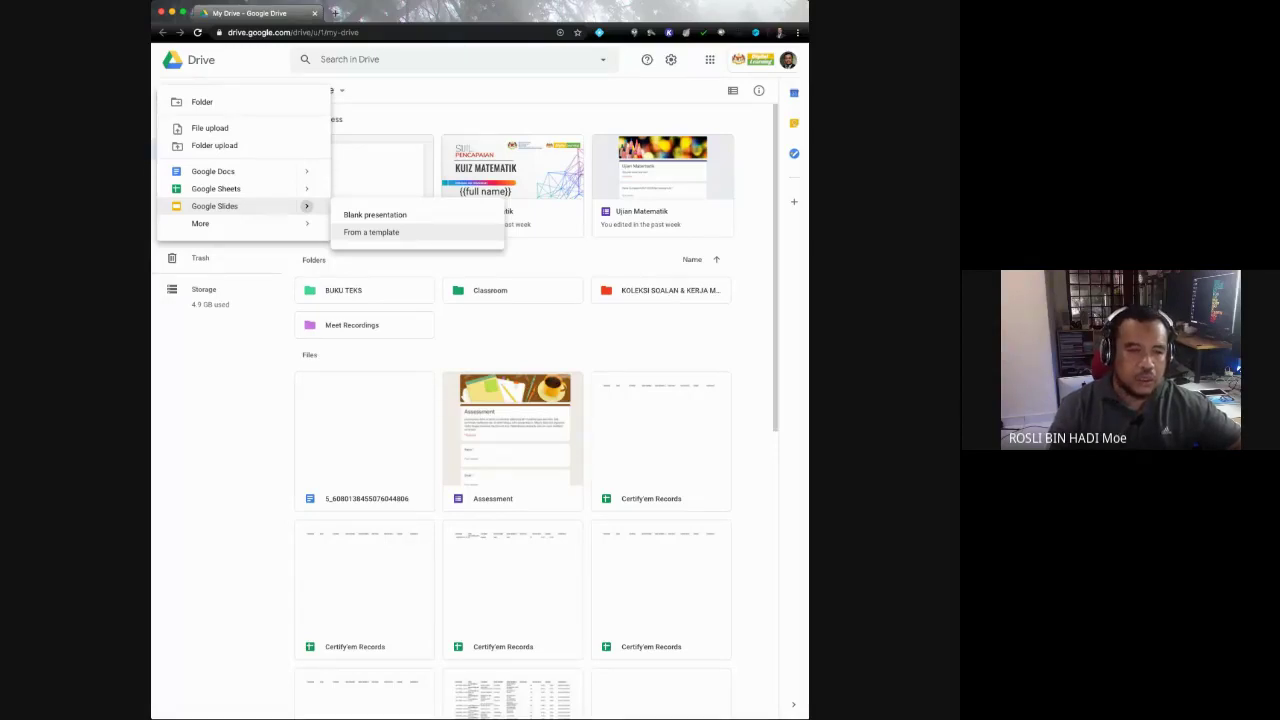
key("Escape")
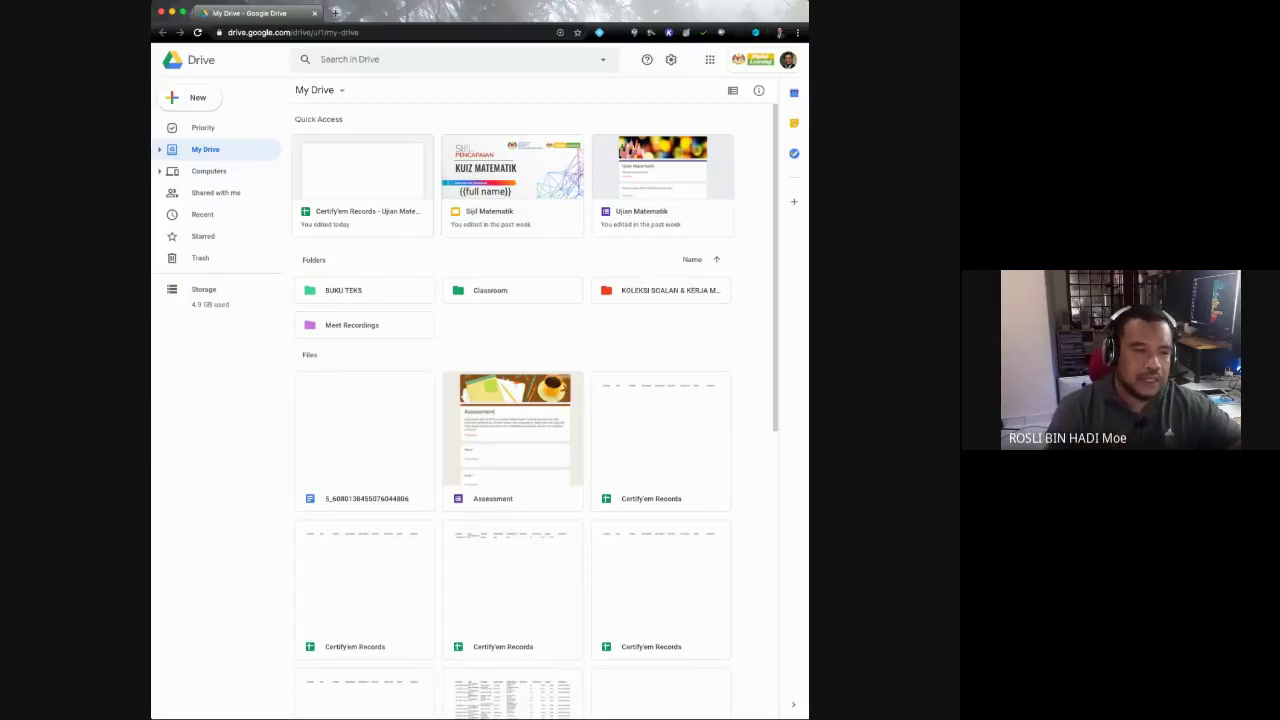
left_click(190, 97)
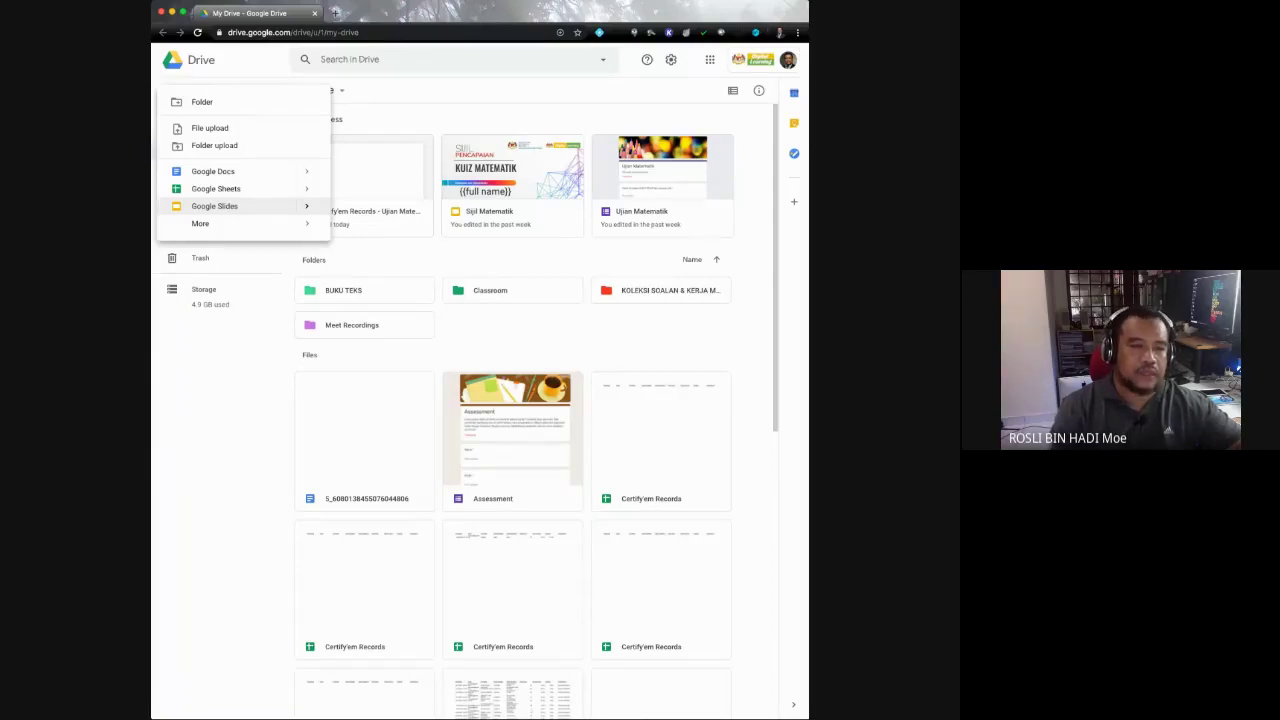
mouse_move(307, 206)
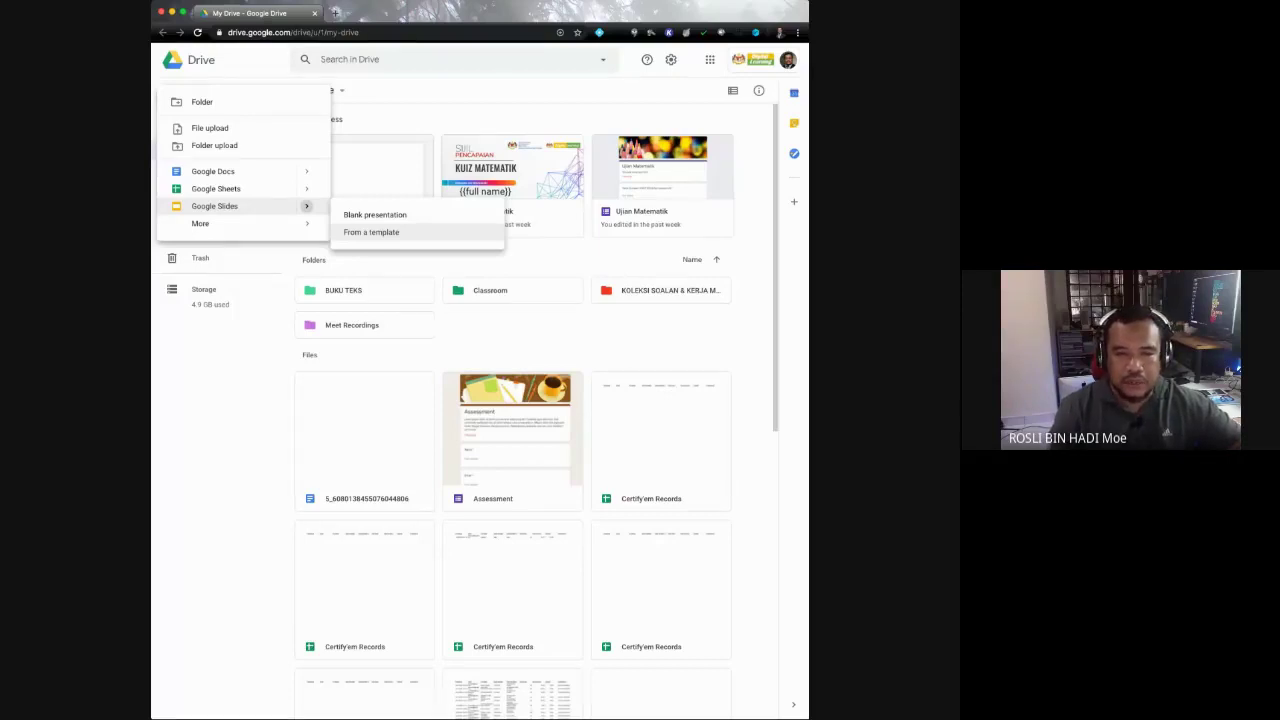
left_click(371, 232)
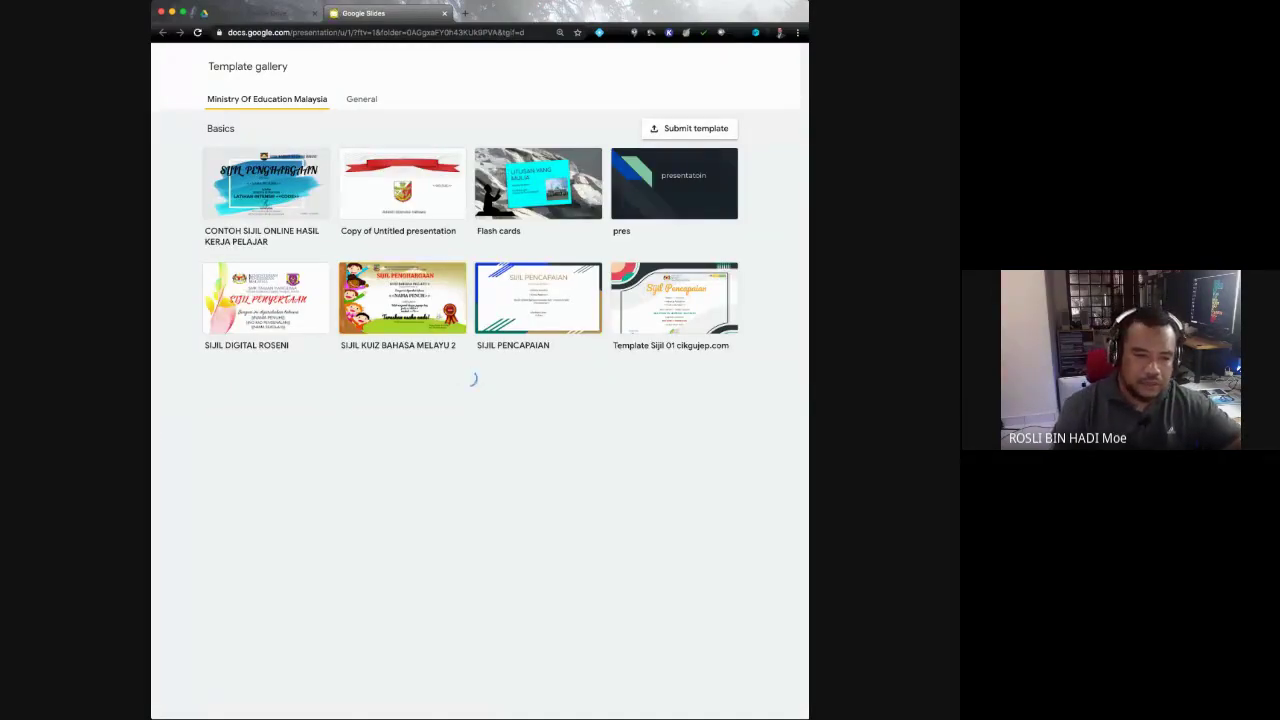
Step: Browse the Ministry Of Education Malaysia and General templates, then open Template Sijil 03 cikgujep.com
left_click(470, 377)
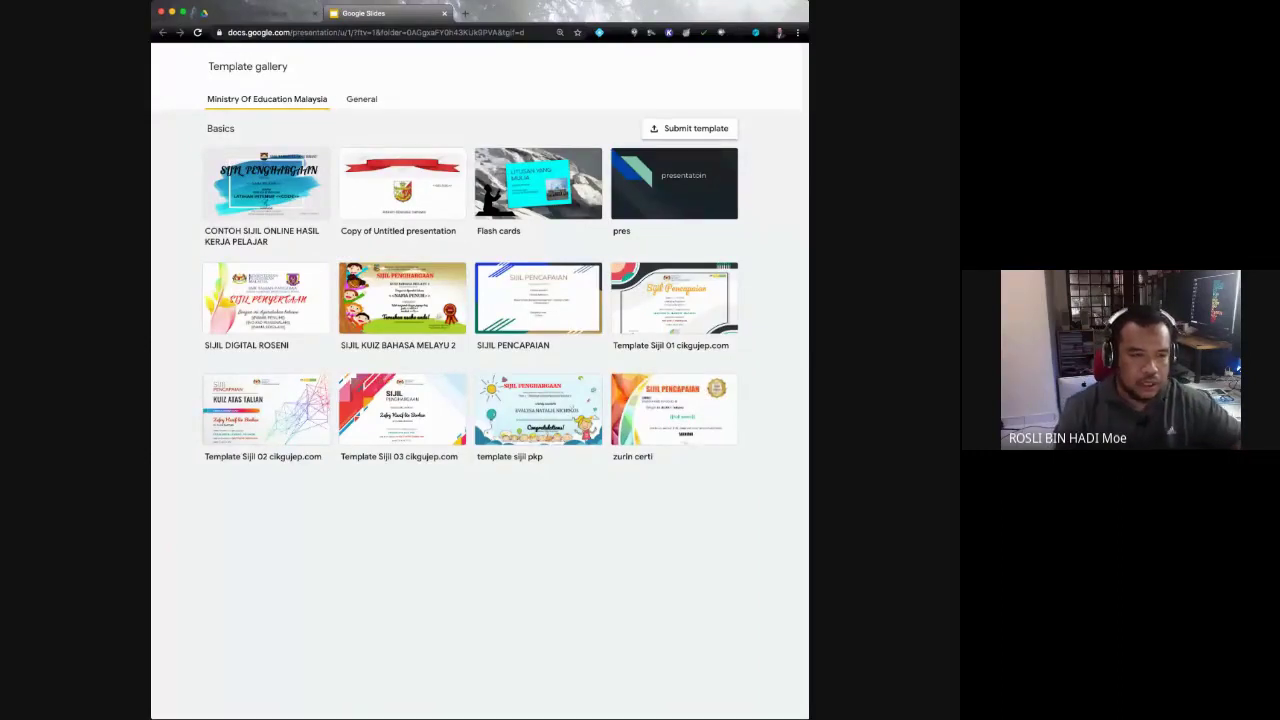
left_click(361, 99)
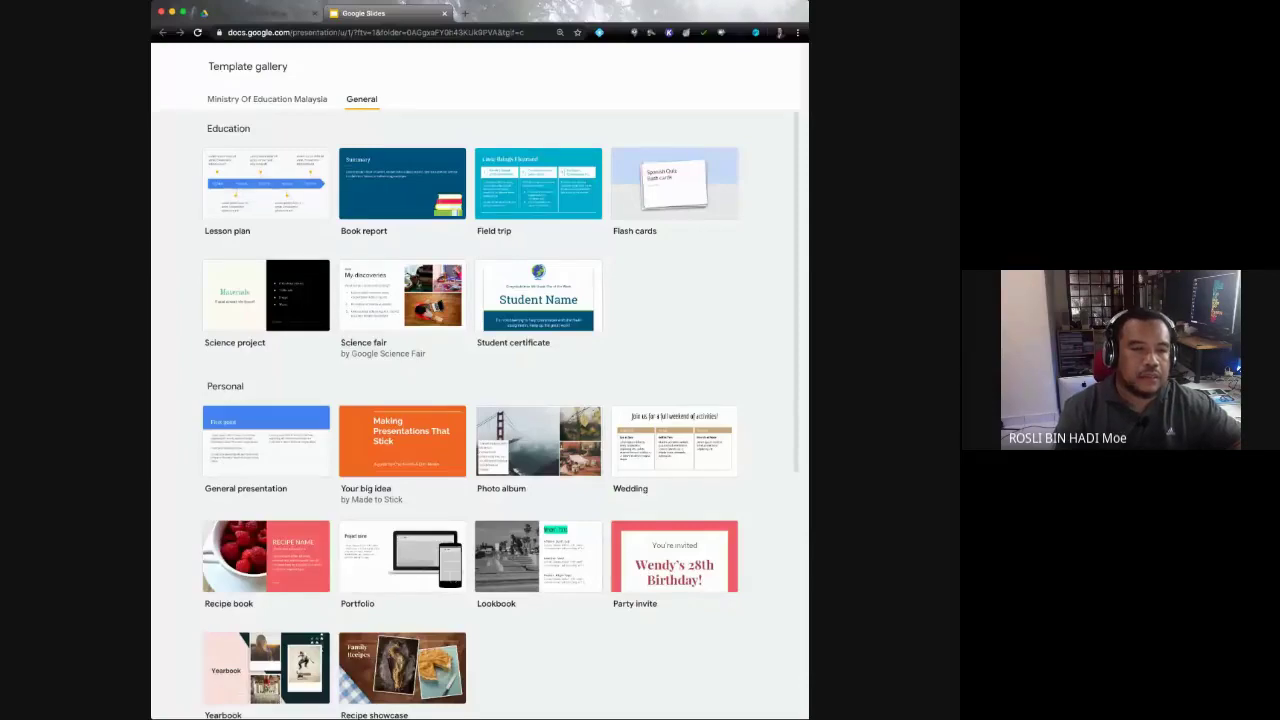
scroll(475, 415, "down", 5)
scroll(475, 415, "down", 3)
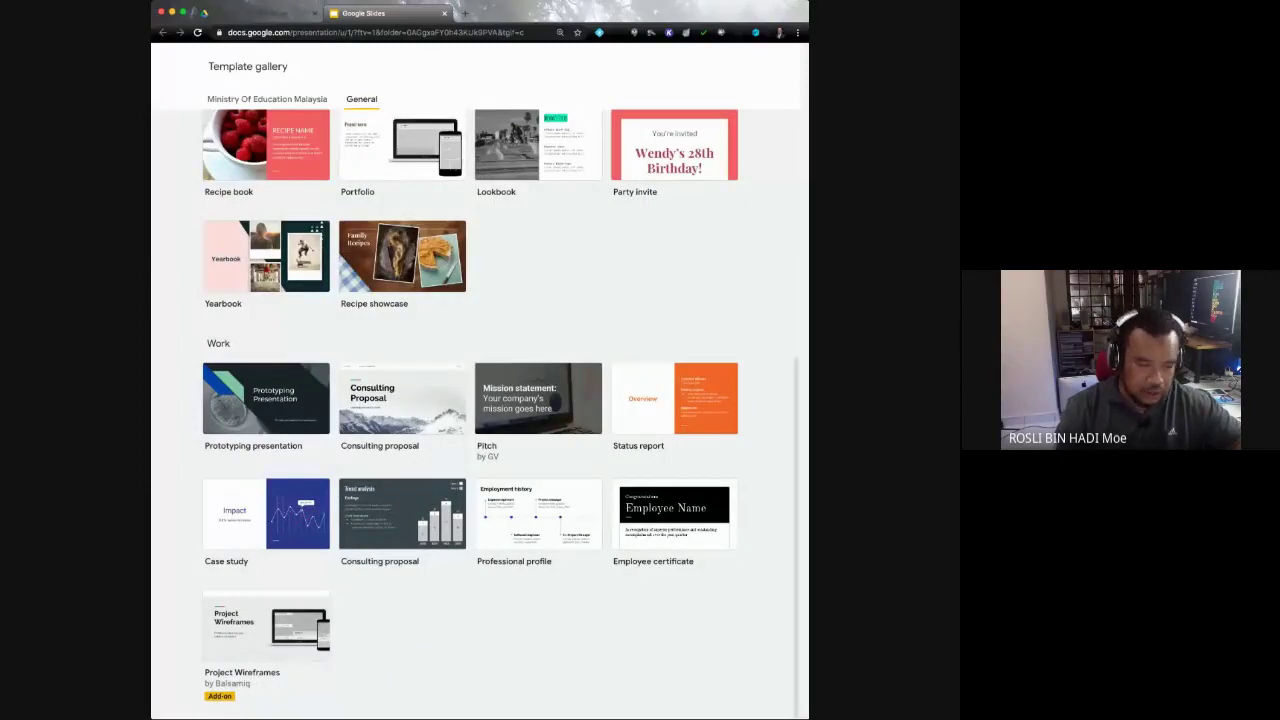
scroll(475, 415, "up", 5)
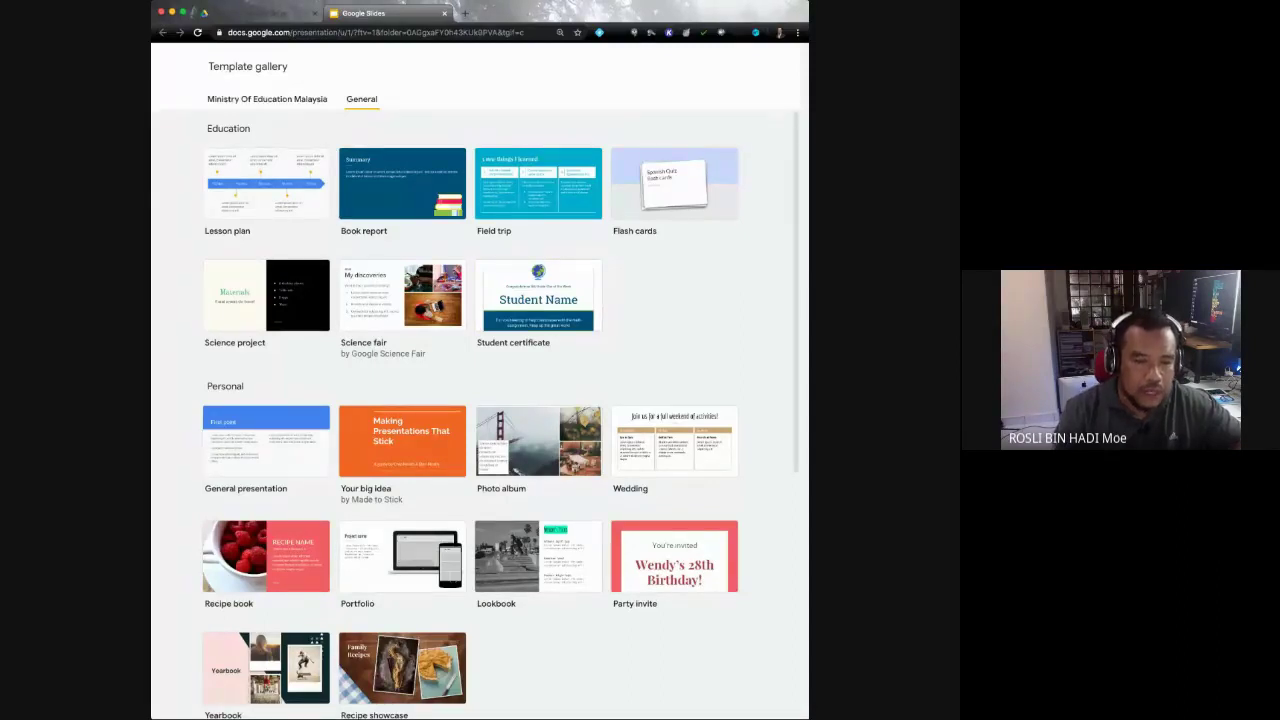
left_click(267, 99)
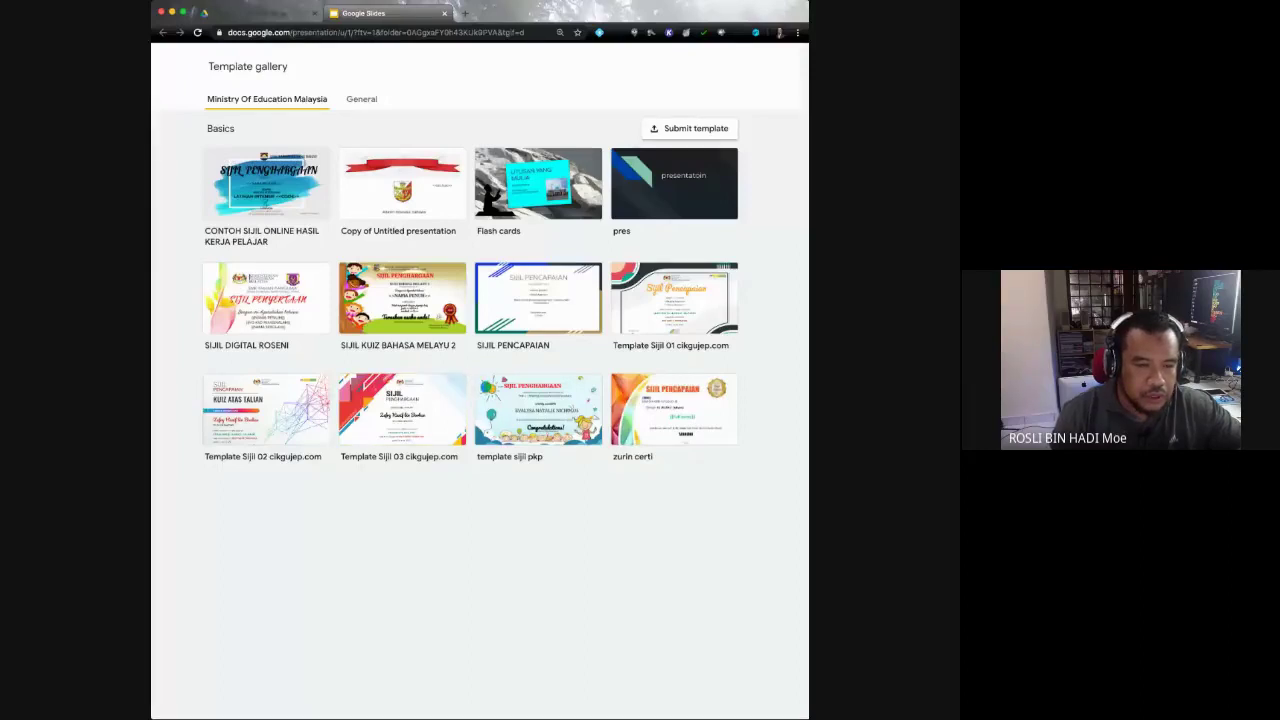
left_click(402, 409)
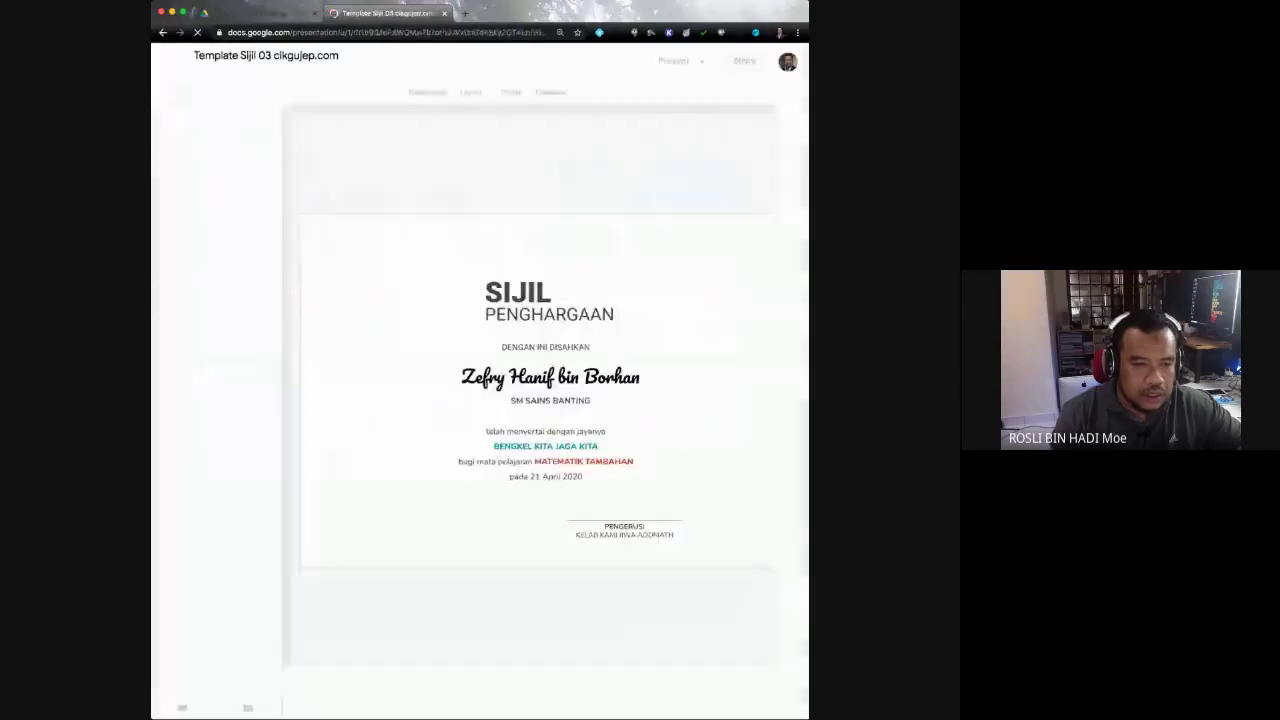
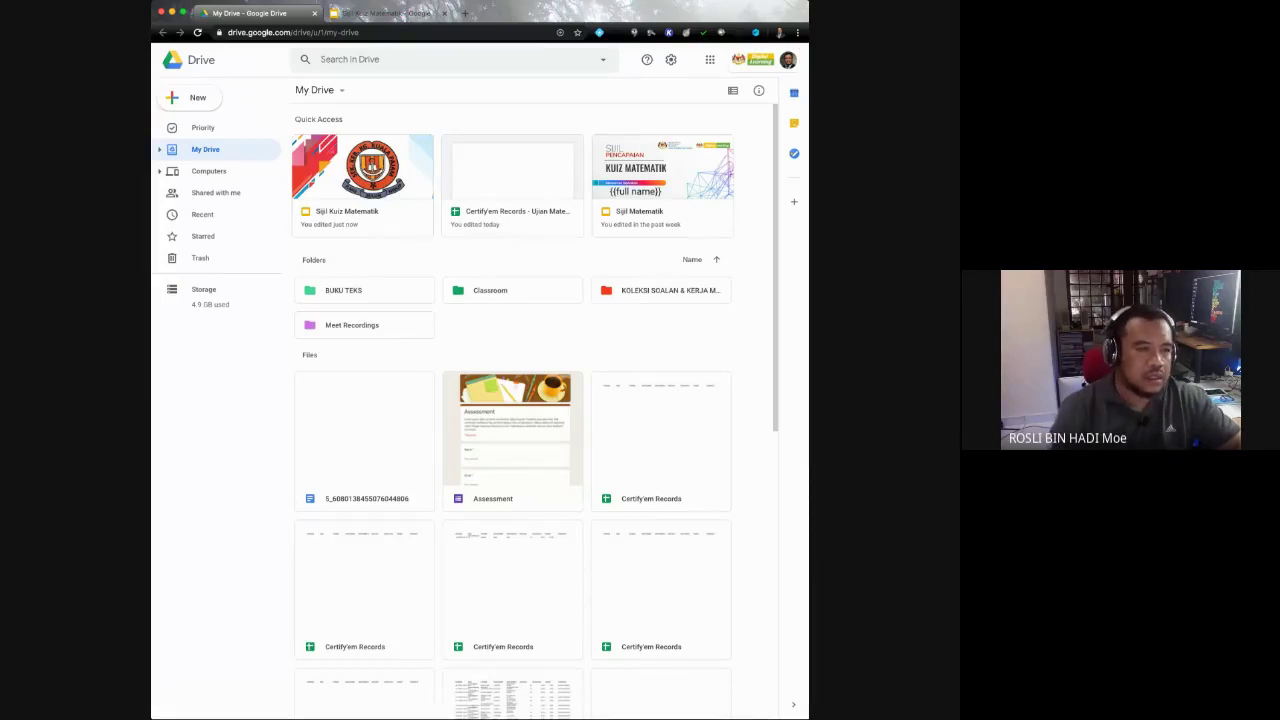
Step: In Google Drive, bring up the account switcher listing the signed-in Google accounts
left_click(188, 97)
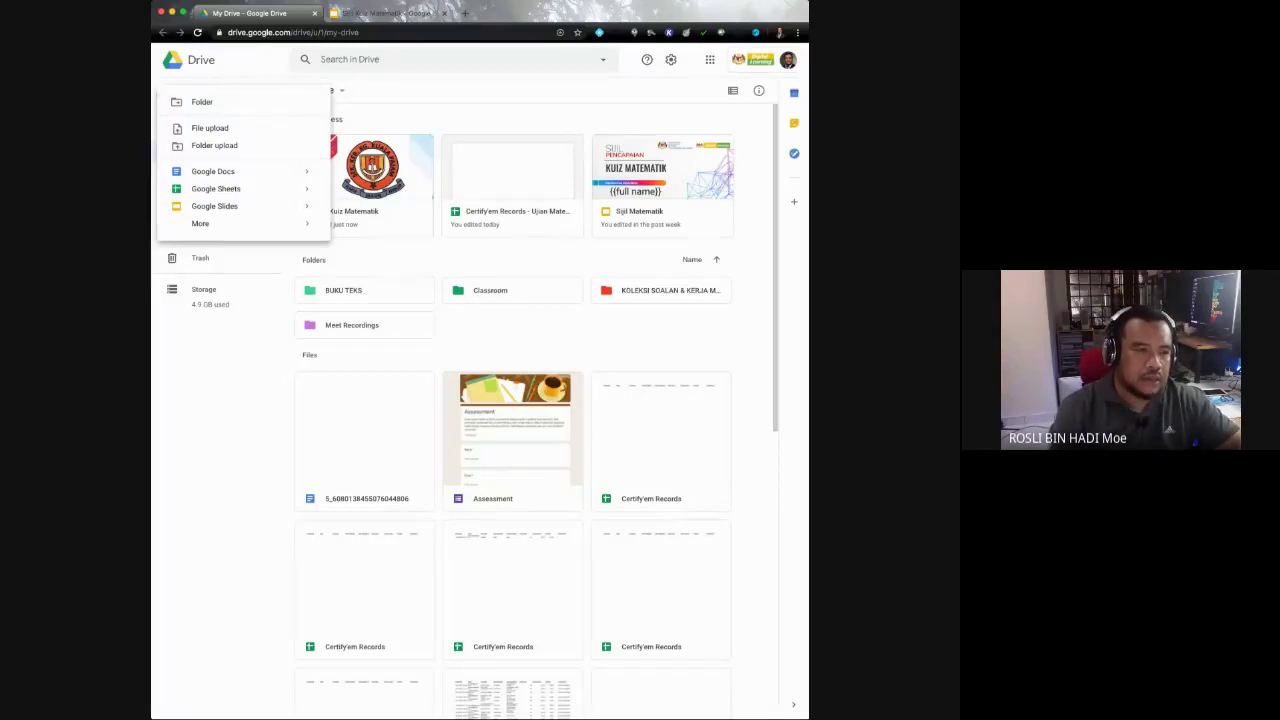
key("Escape")
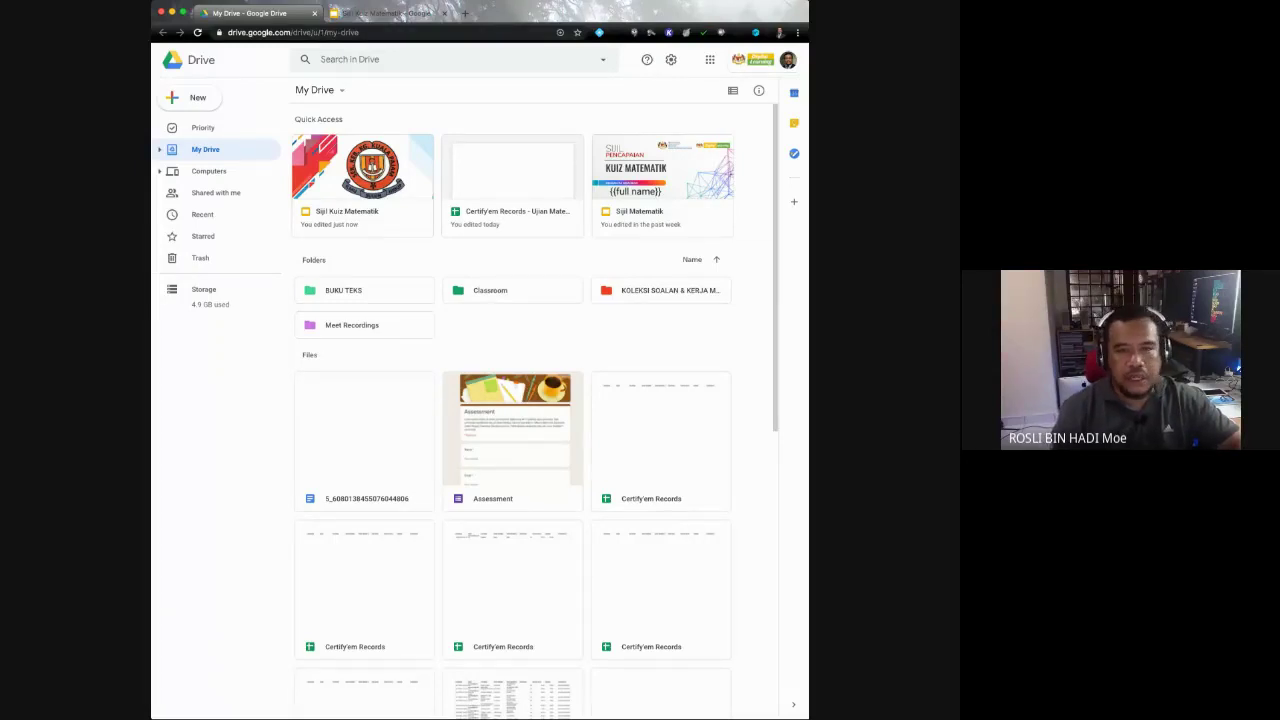
left_click(788, 60)
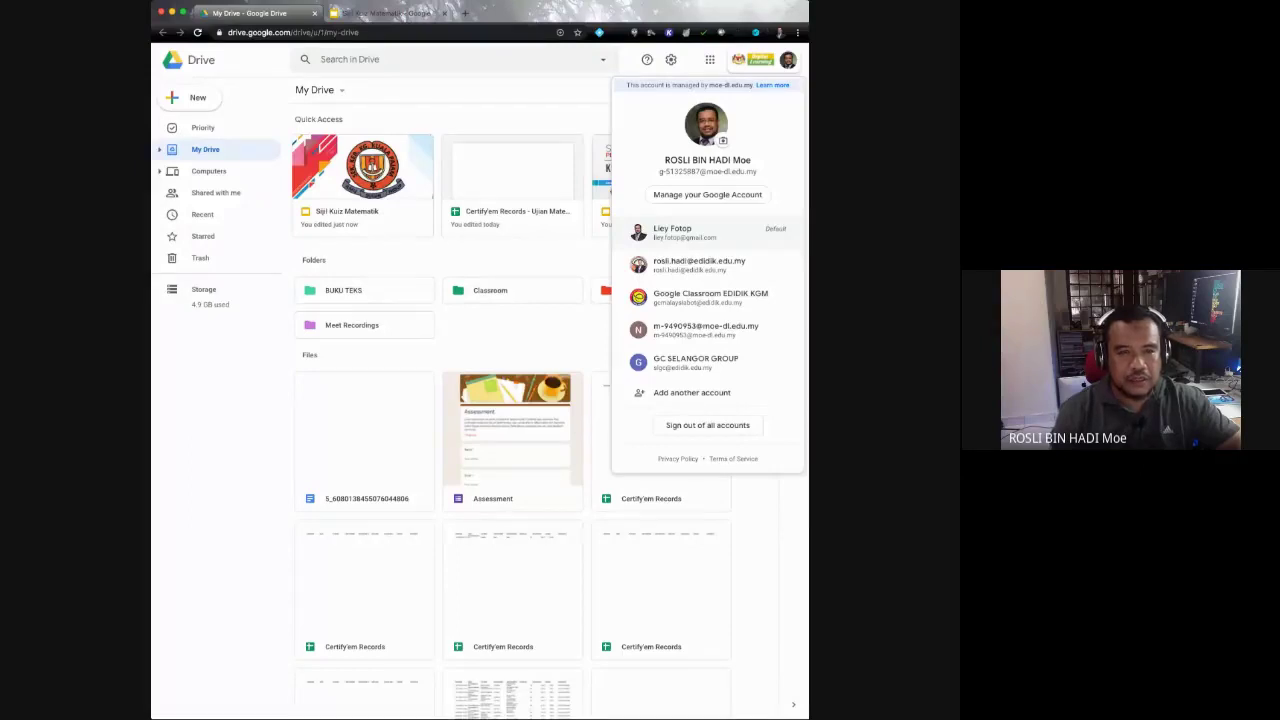
Step: Switch to the account holding the Copy of Red Ribbon certificates, glance at Slides templates, and close that gallery
left_click(672, 232)
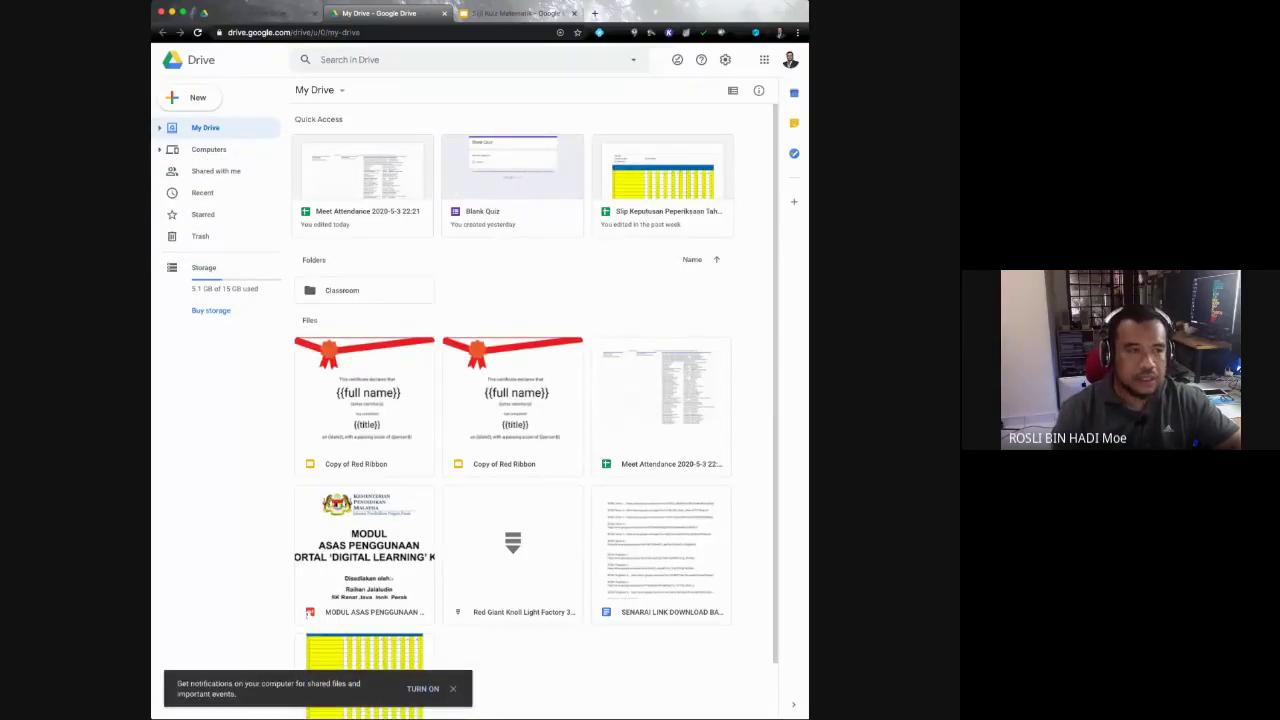
left_click(190, 97)
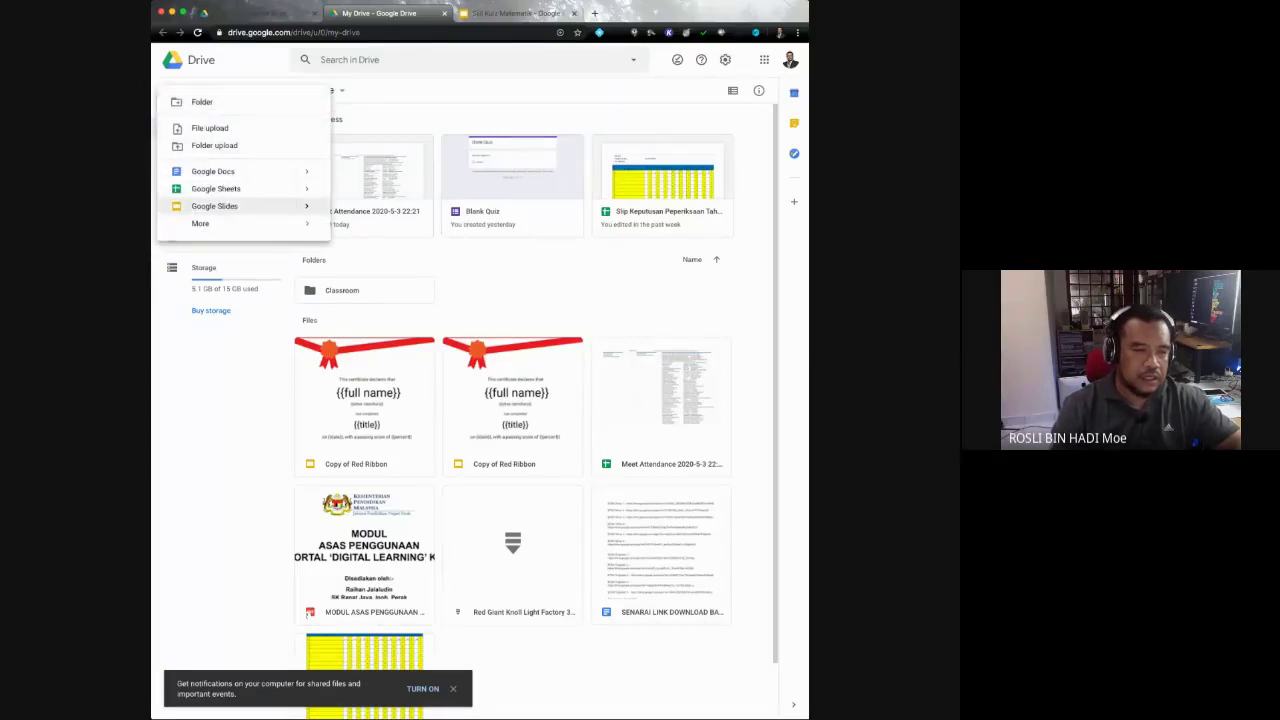
mouse_move(306, 206)
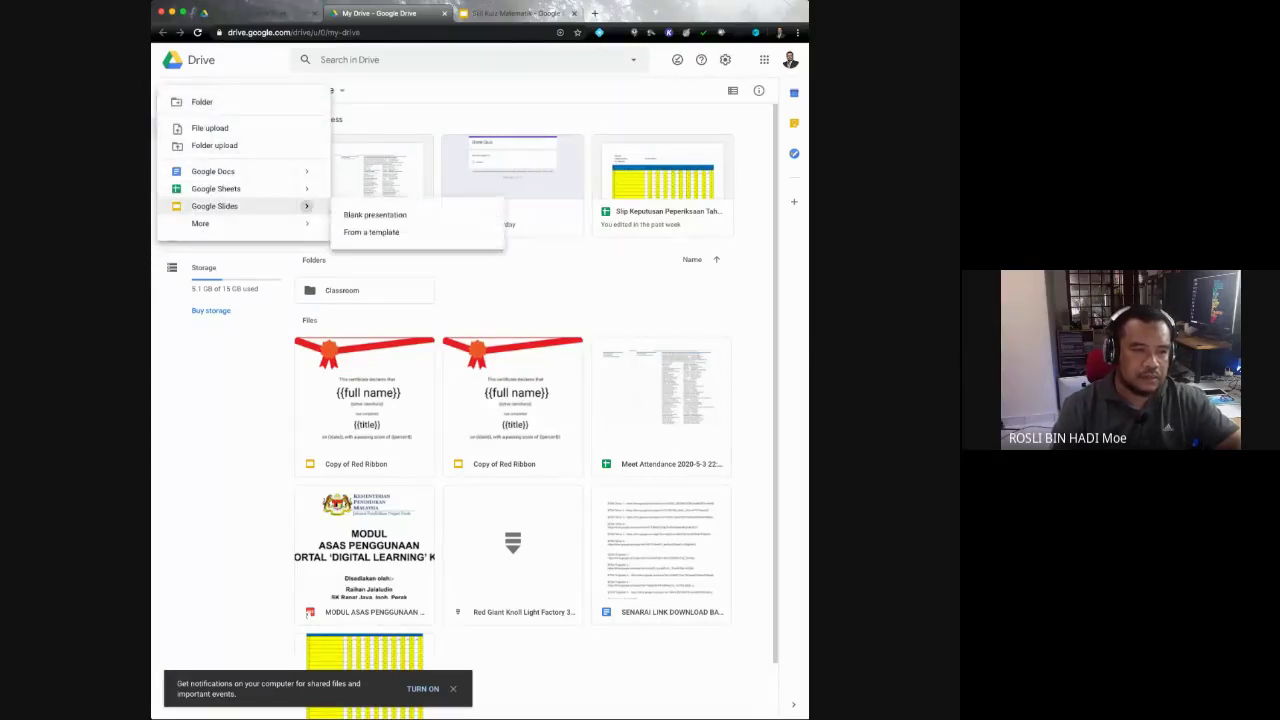
left_click(371, 232)
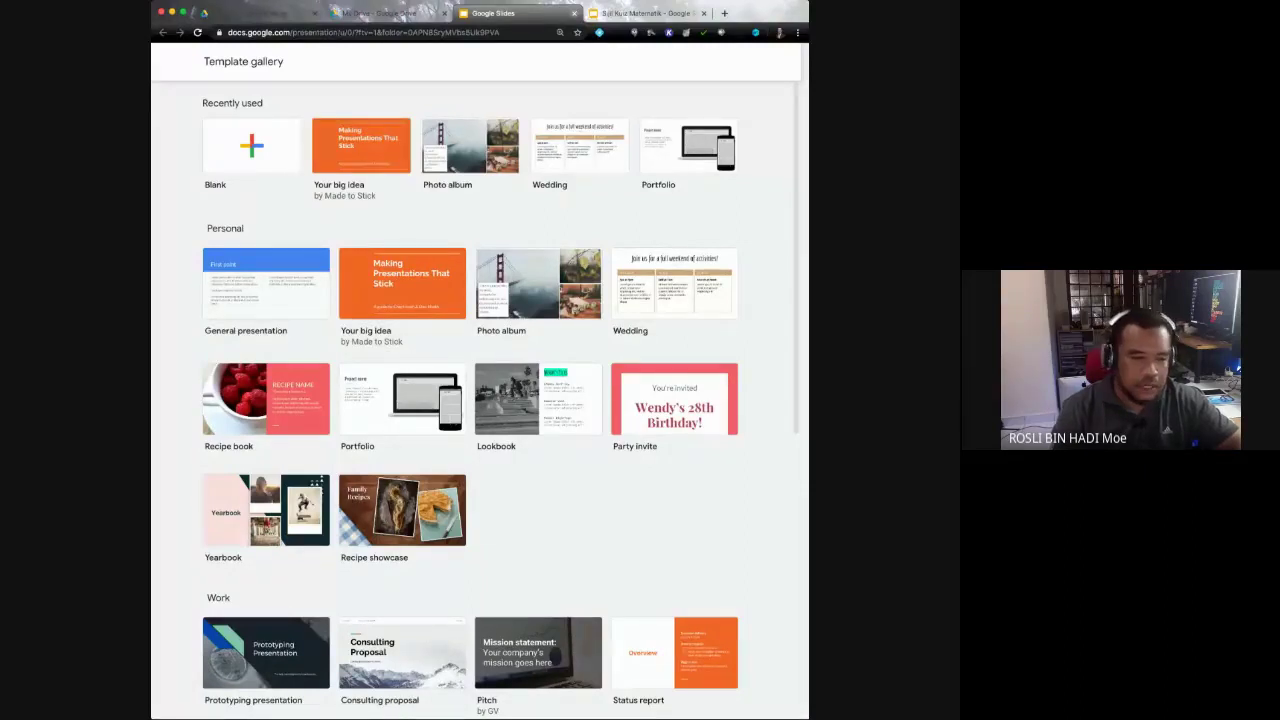
key("super+w")
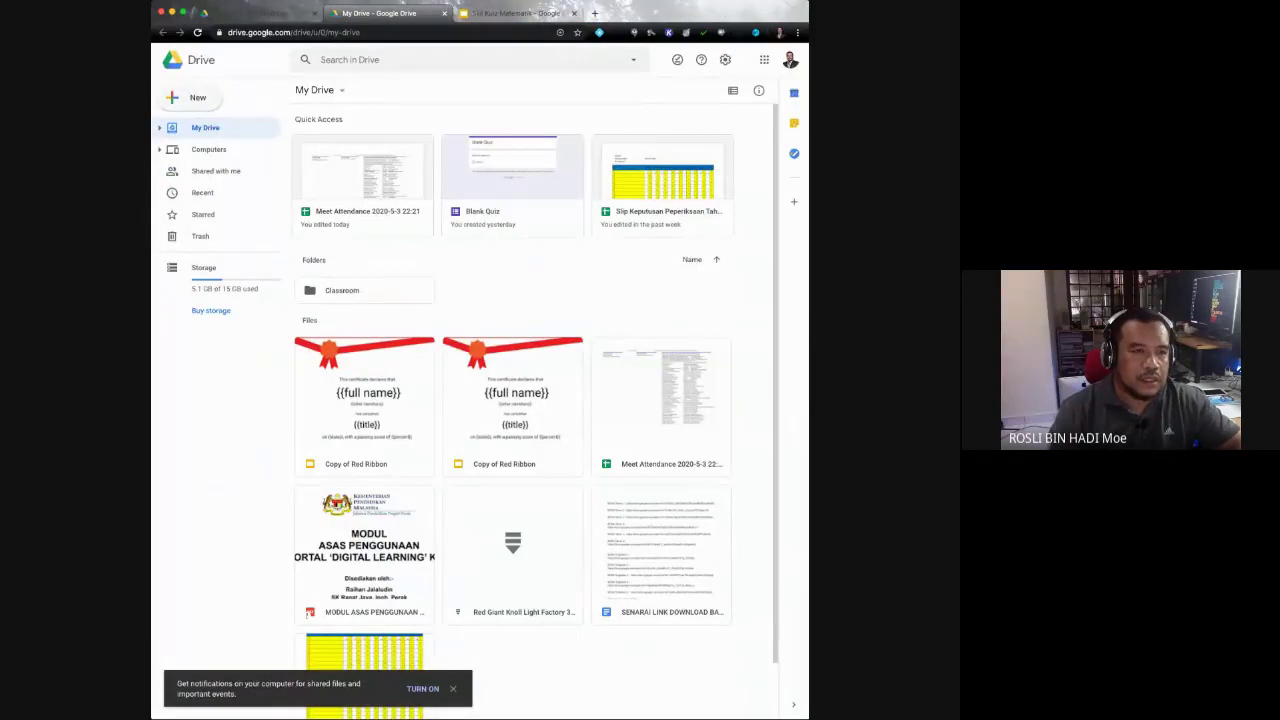
Step: Return to the first account's My Drive tab and show the Google apps launcher
key("super+1")
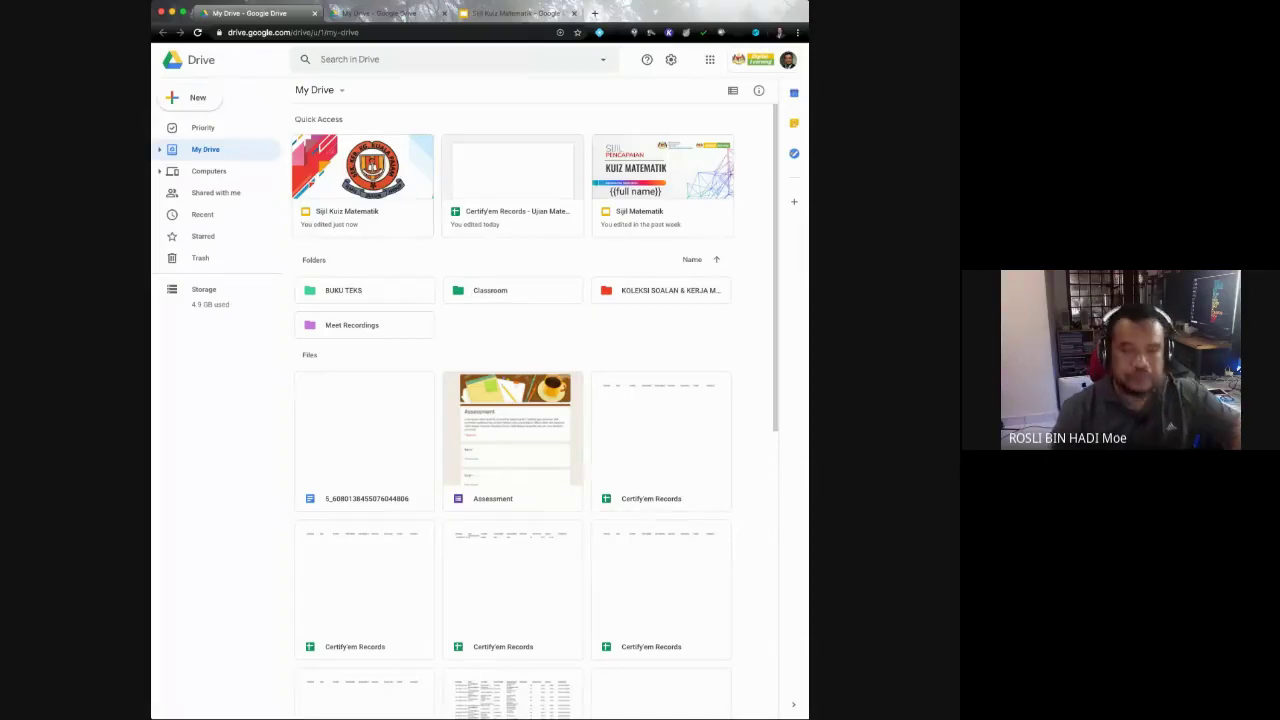
left_click(709, 59)
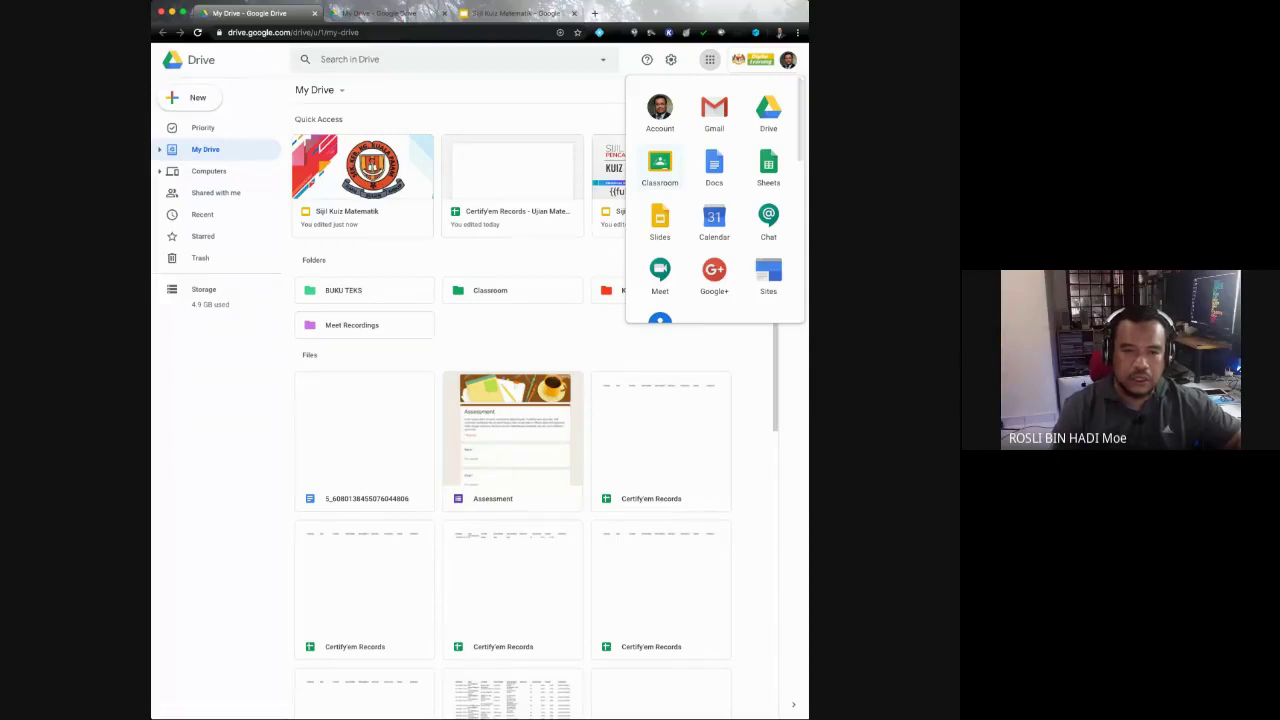
Step: Launch Google Classroom from the apps list and check which account is signed in
left_click(659, 168)
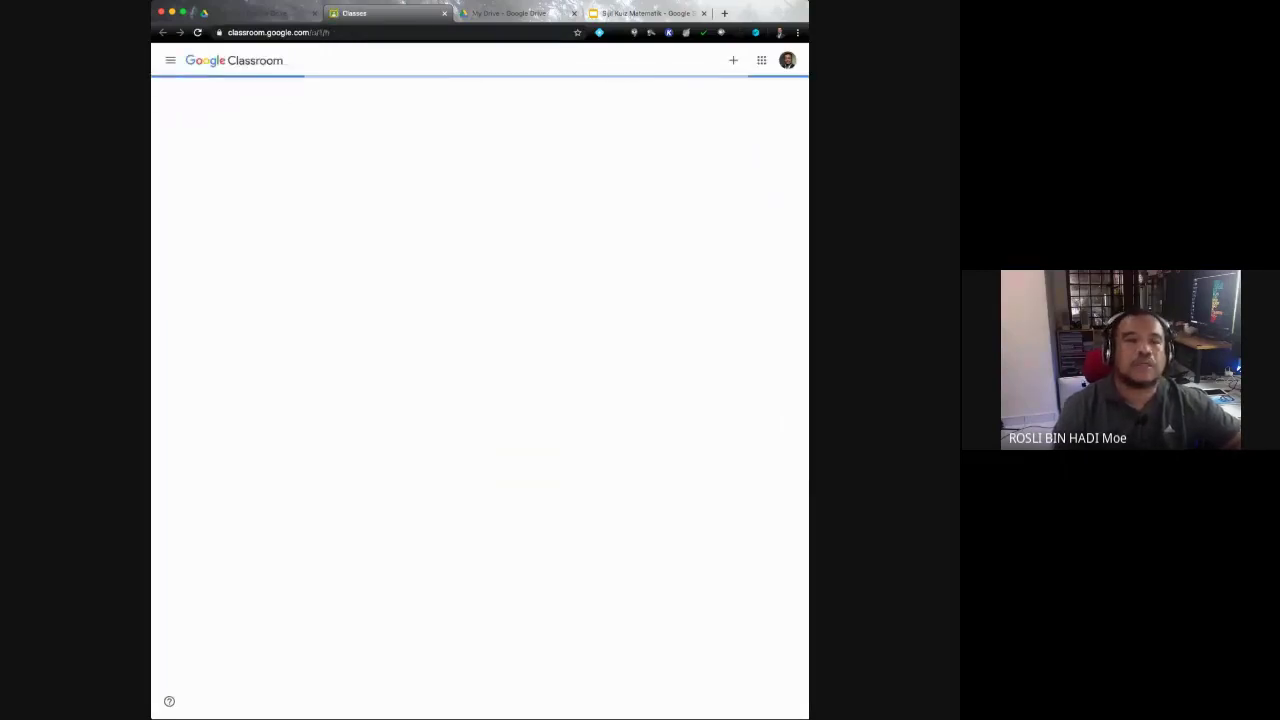
left_click(787, 60)
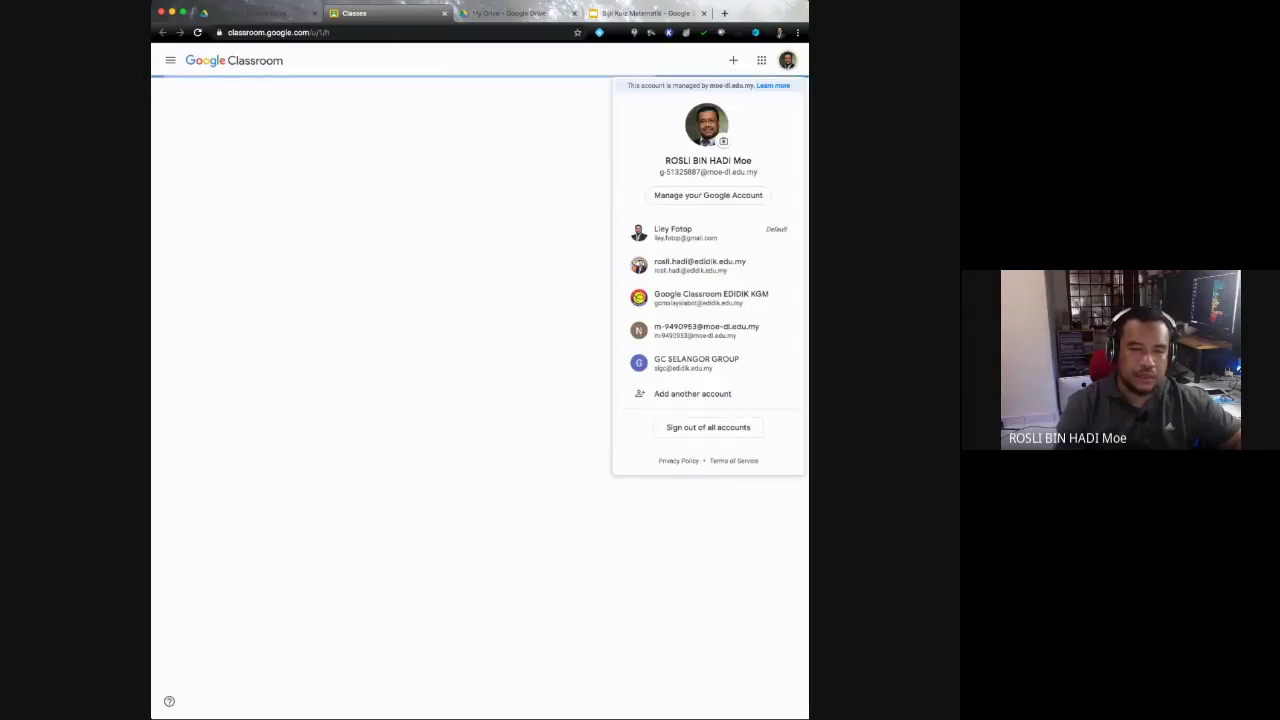
key("Escape")
left_click(787, 60)
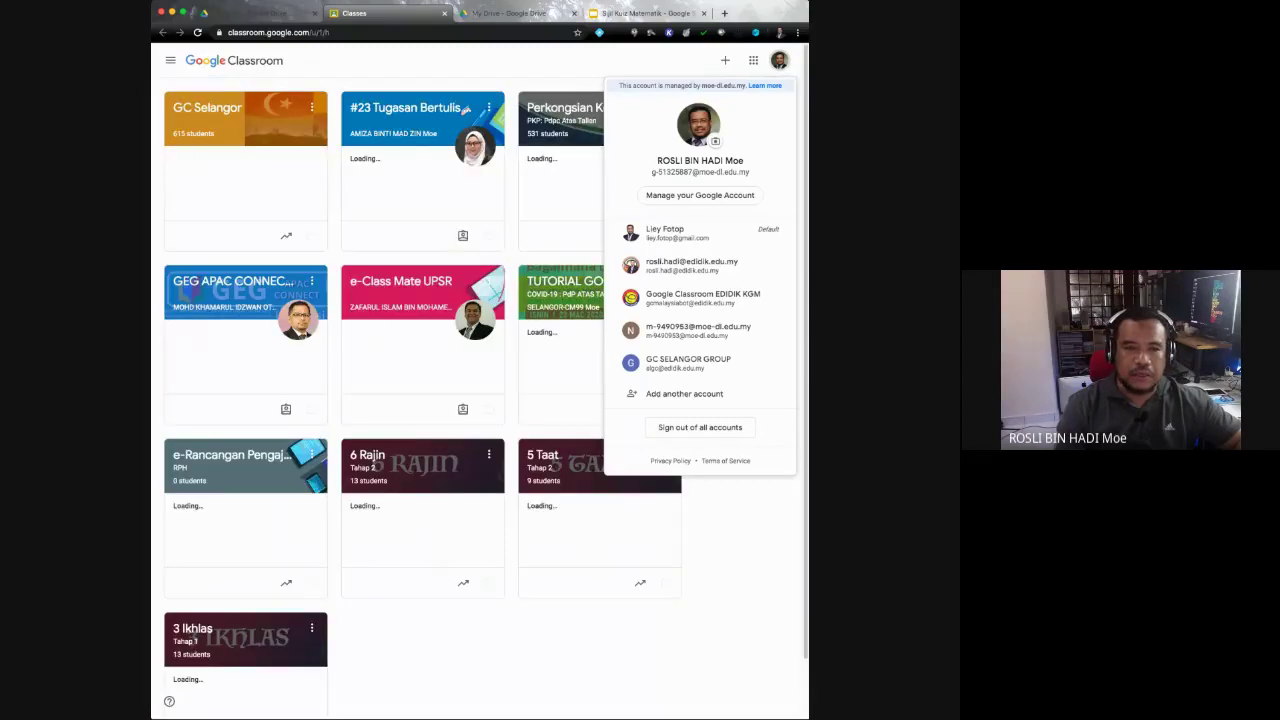
key("Escape")
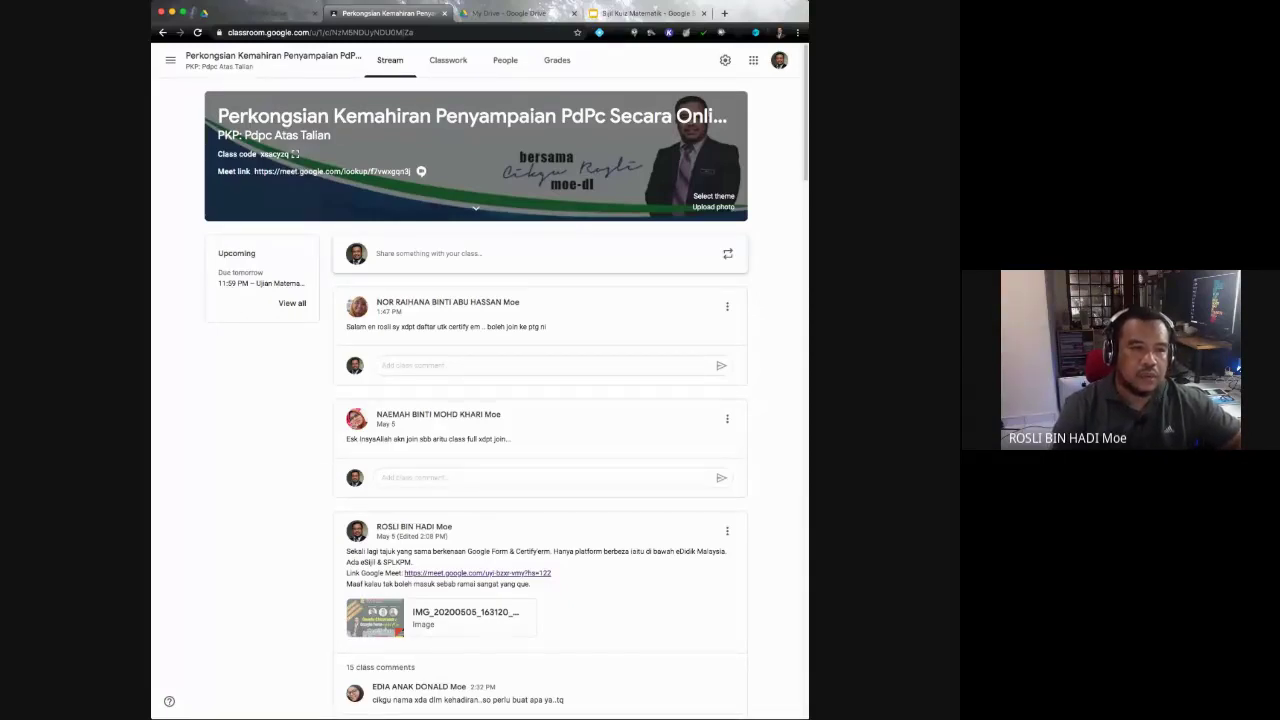
left_click(295, 154)
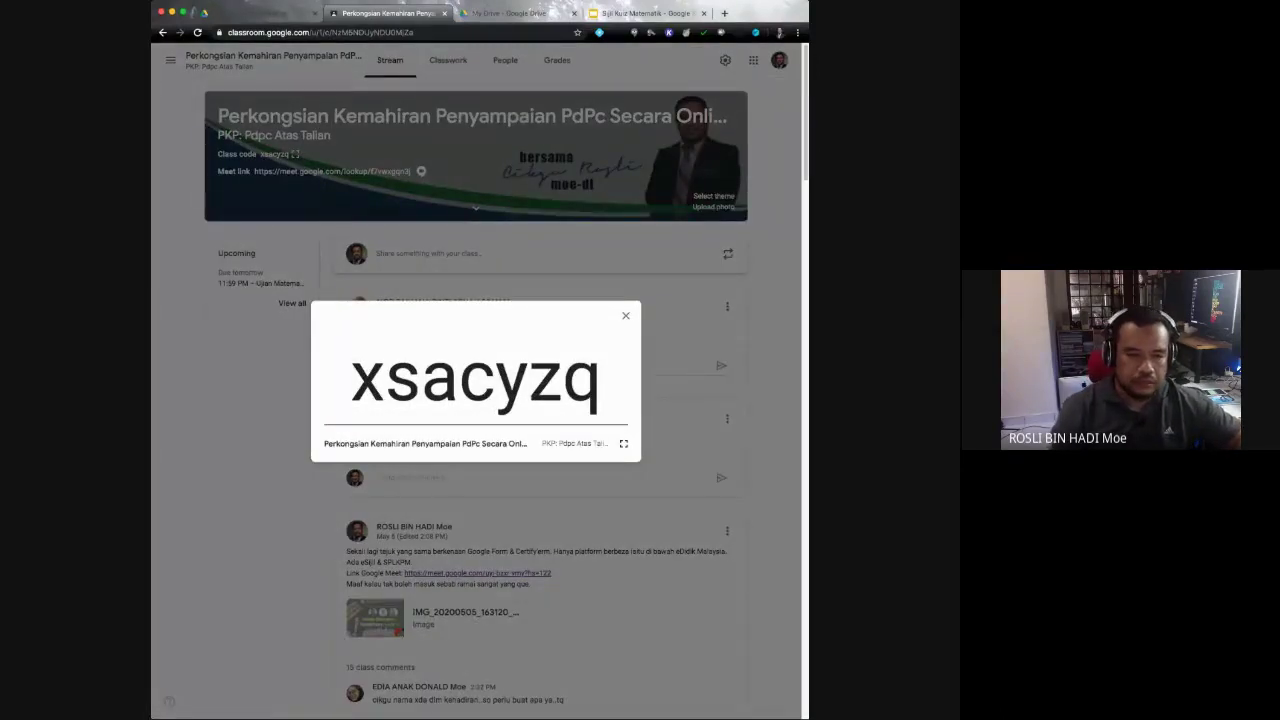
left_click_drag(350, 378, 602, 378)
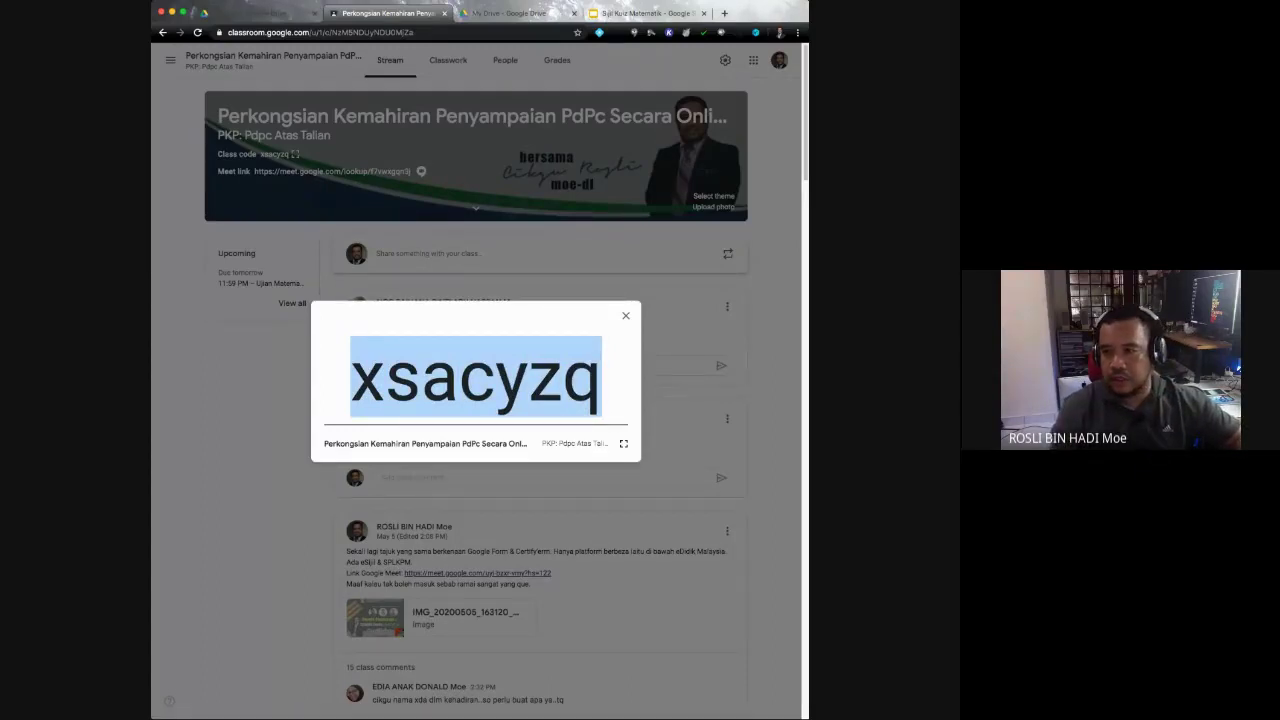
key("super+Tab")
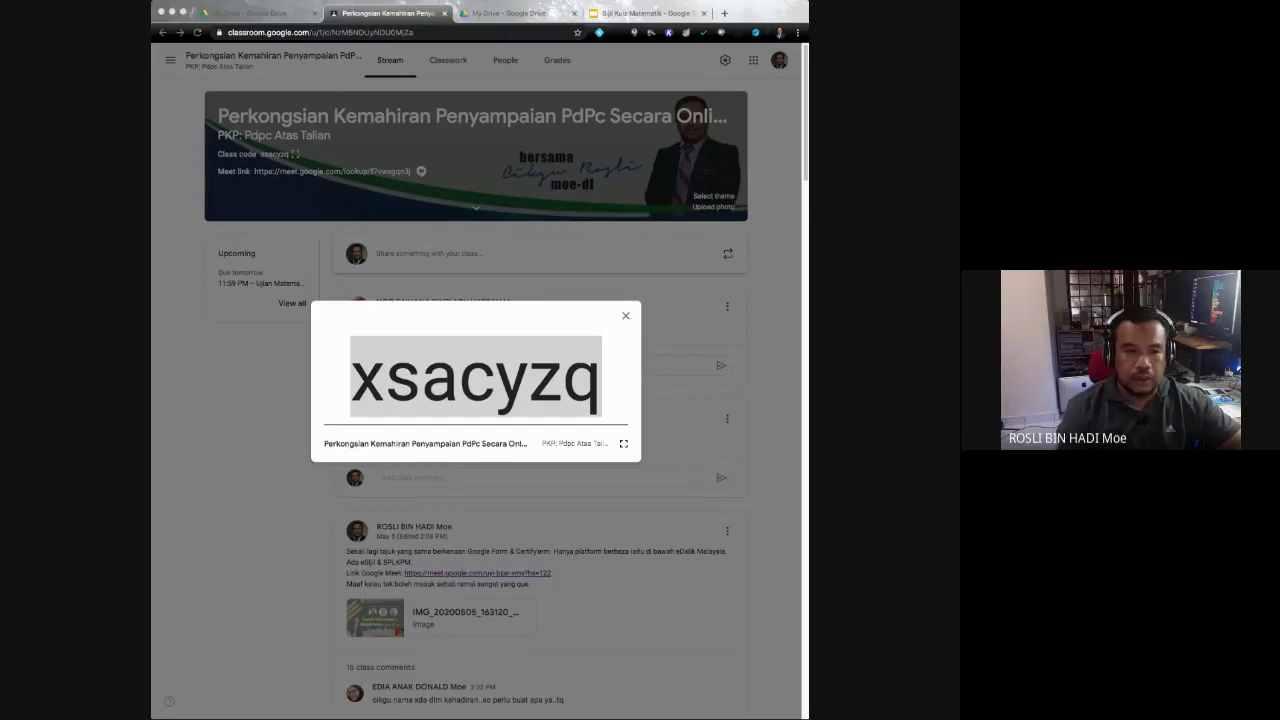
key("super+Tab")
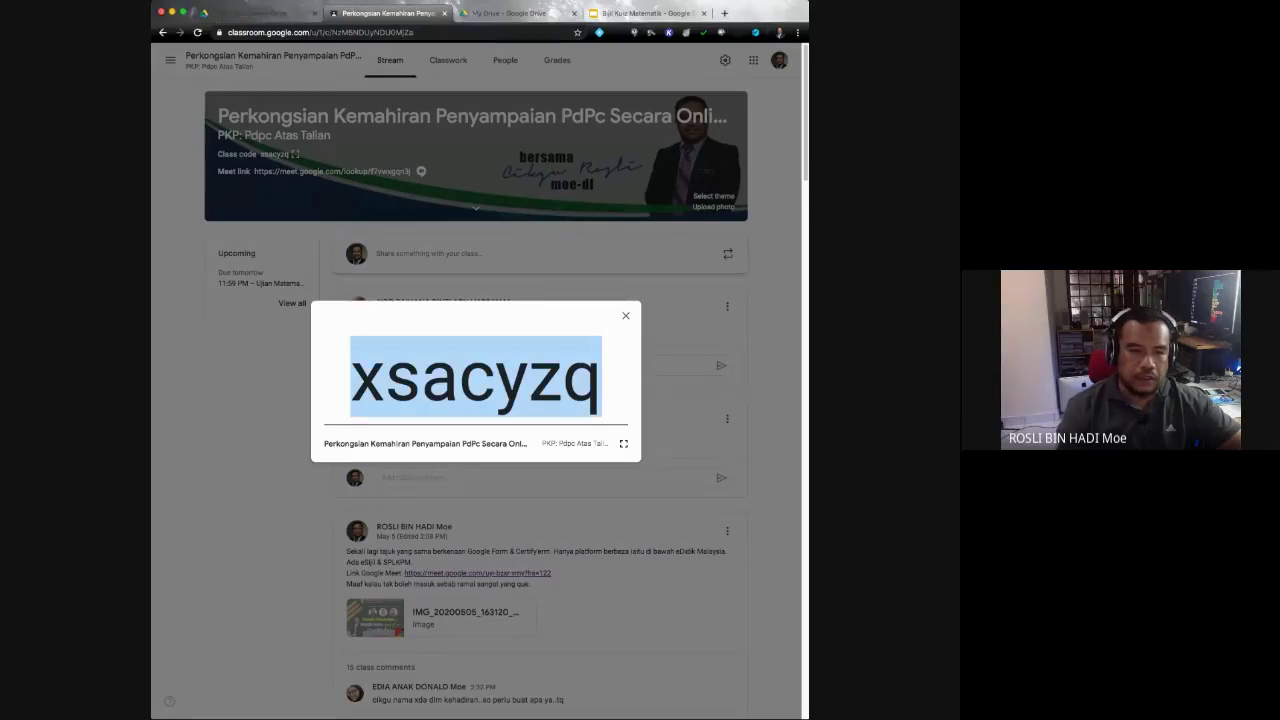
key("Escape")
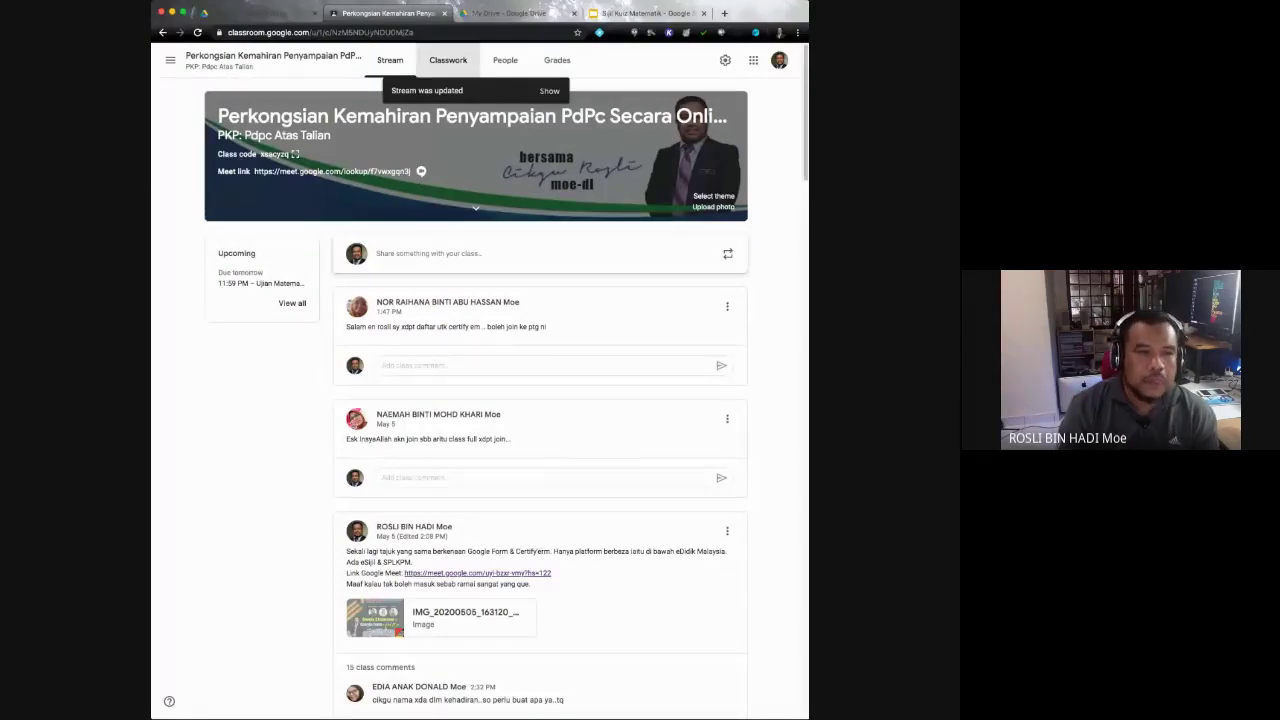
left_click(448, 60)
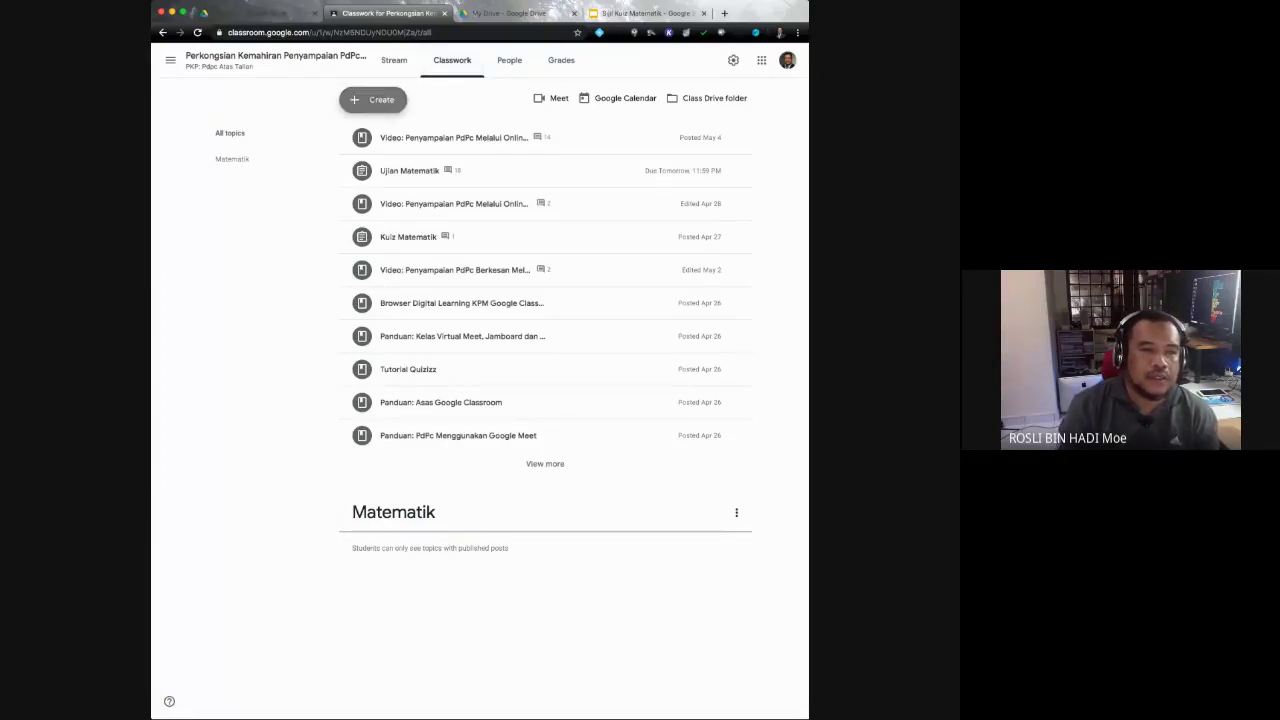
Step: List the classwork types under Create and pick Quiz assignment
left_click(373, 99)
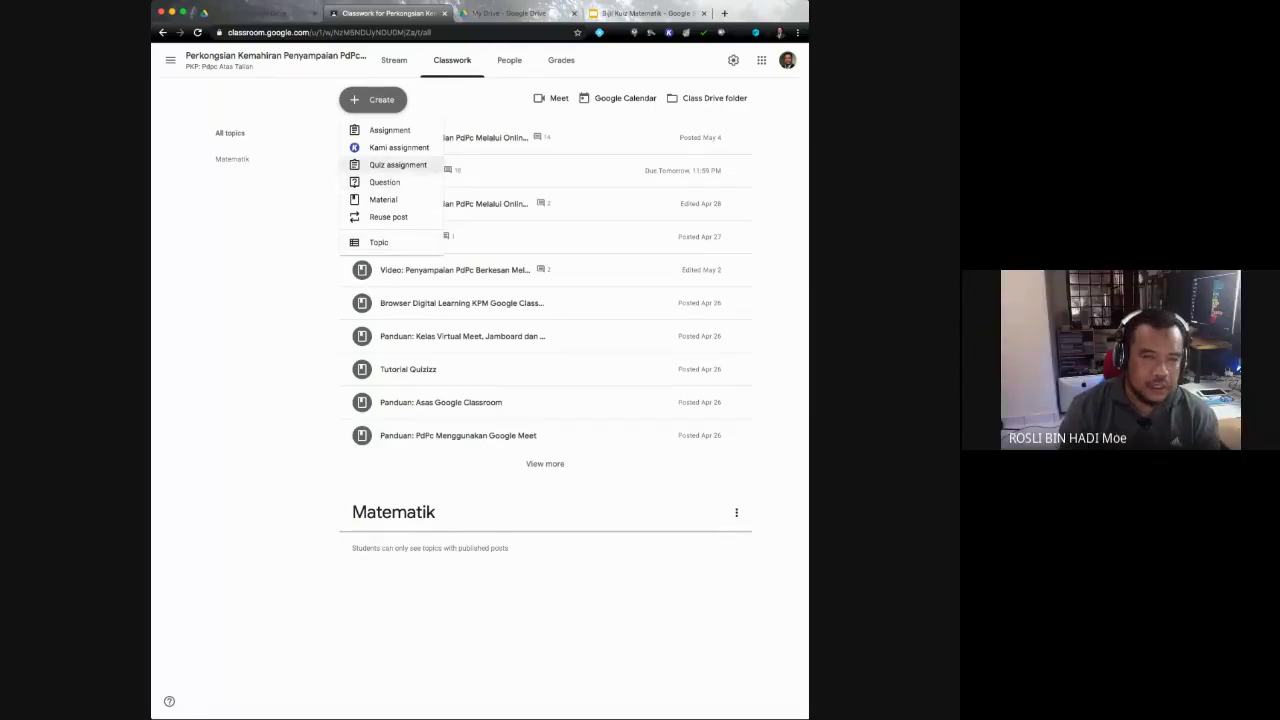
left_click(397, 164)
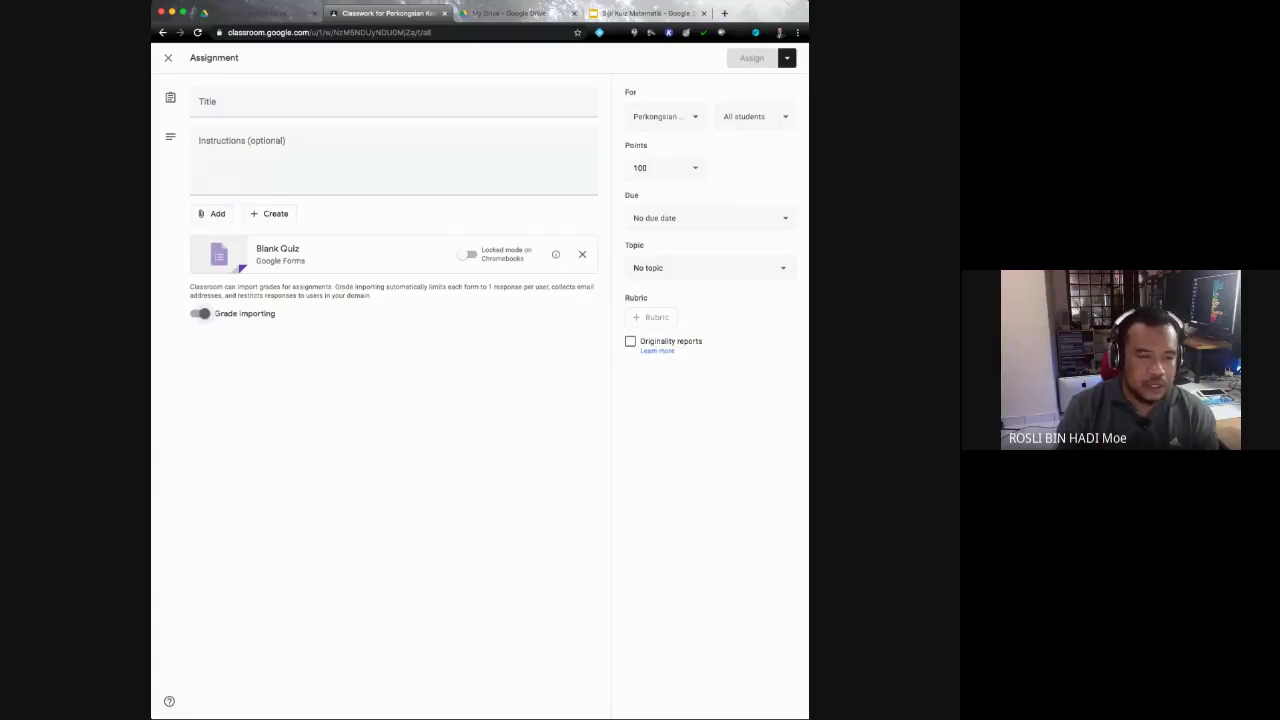
Step: Discard the quiz assignment draft and start a plain Assignment instead
left_click(168, 57)
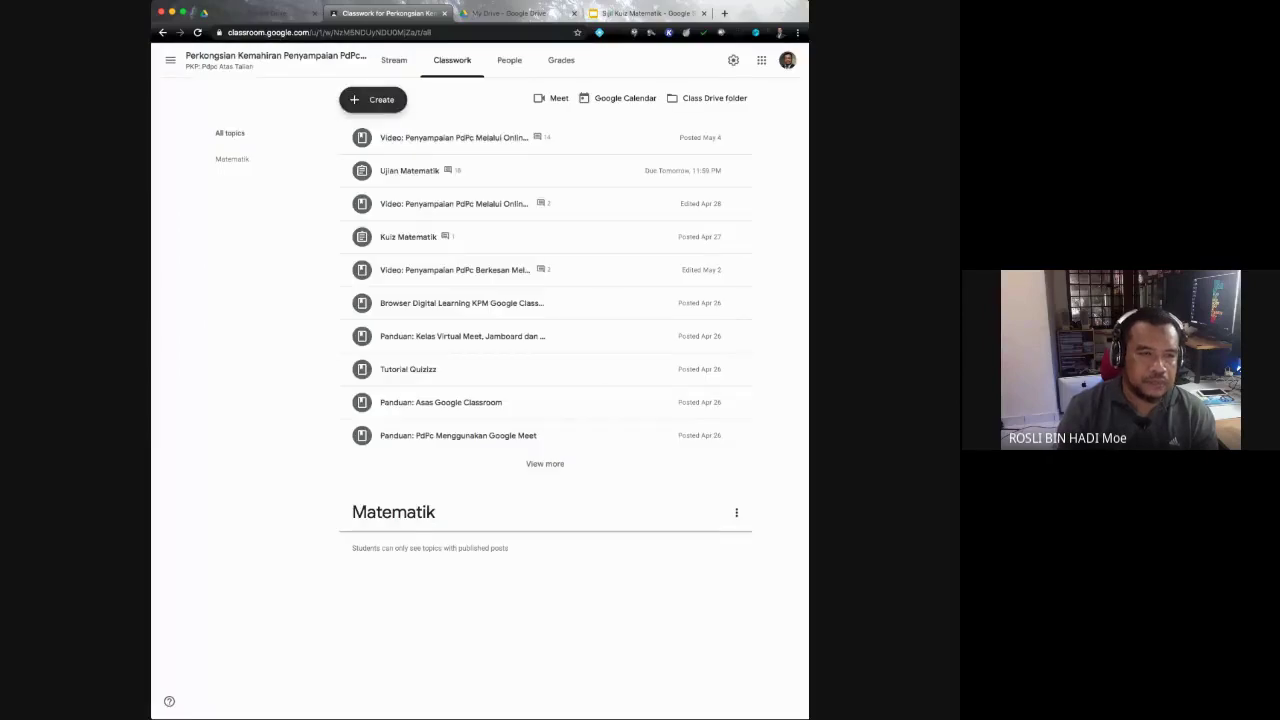
left_click(372, 99)
left_click(386, 129)
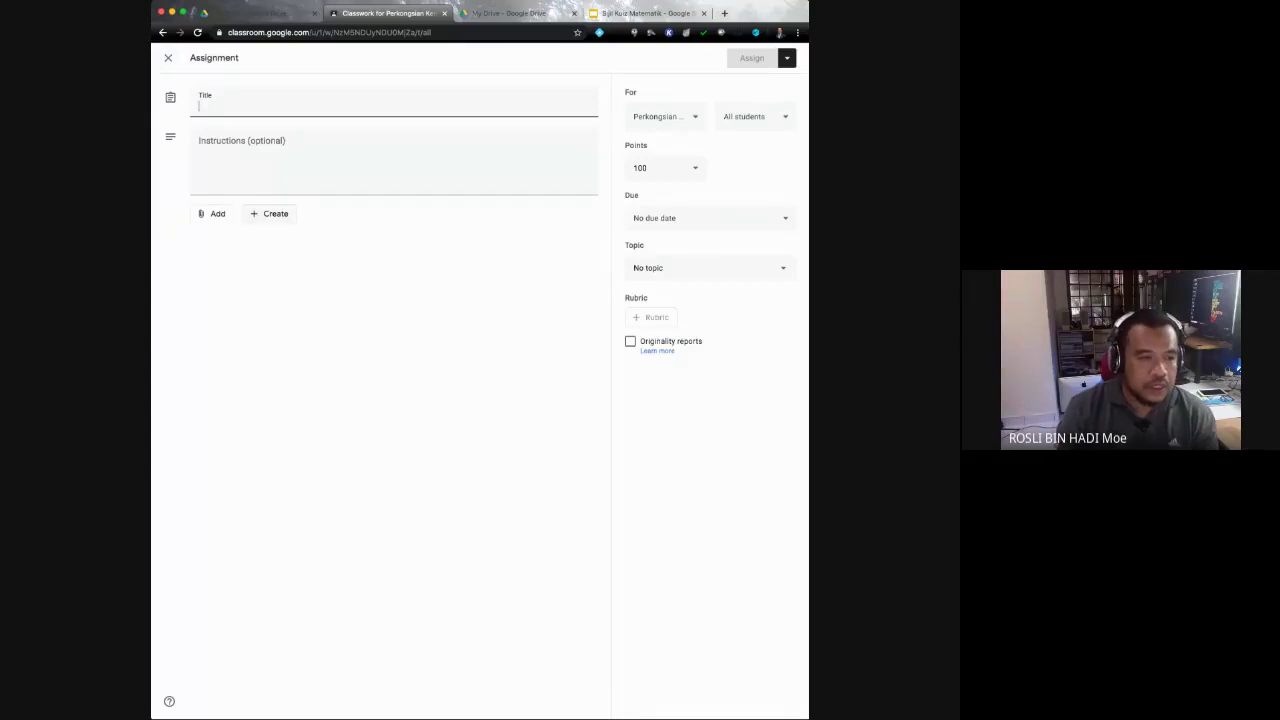
Step: Attach a newly created Google Form to the assignment, opening an Untitled form
left_click(269, 213)
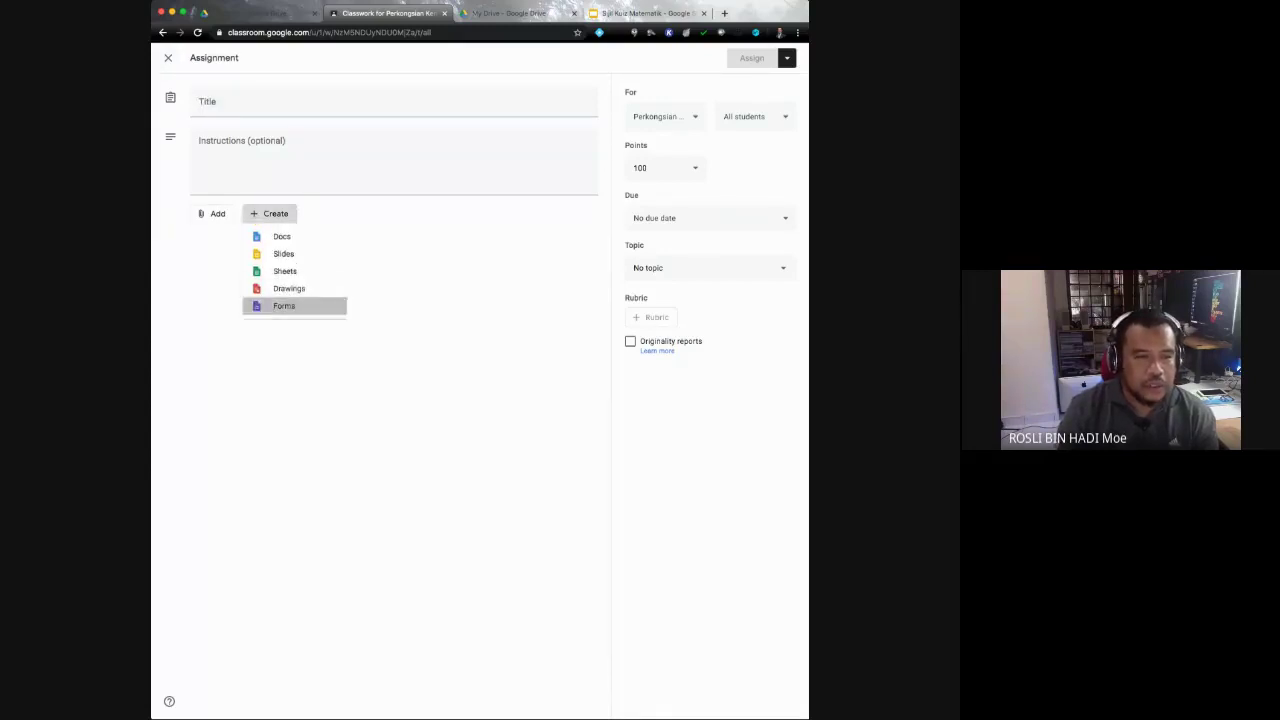
key("Return")
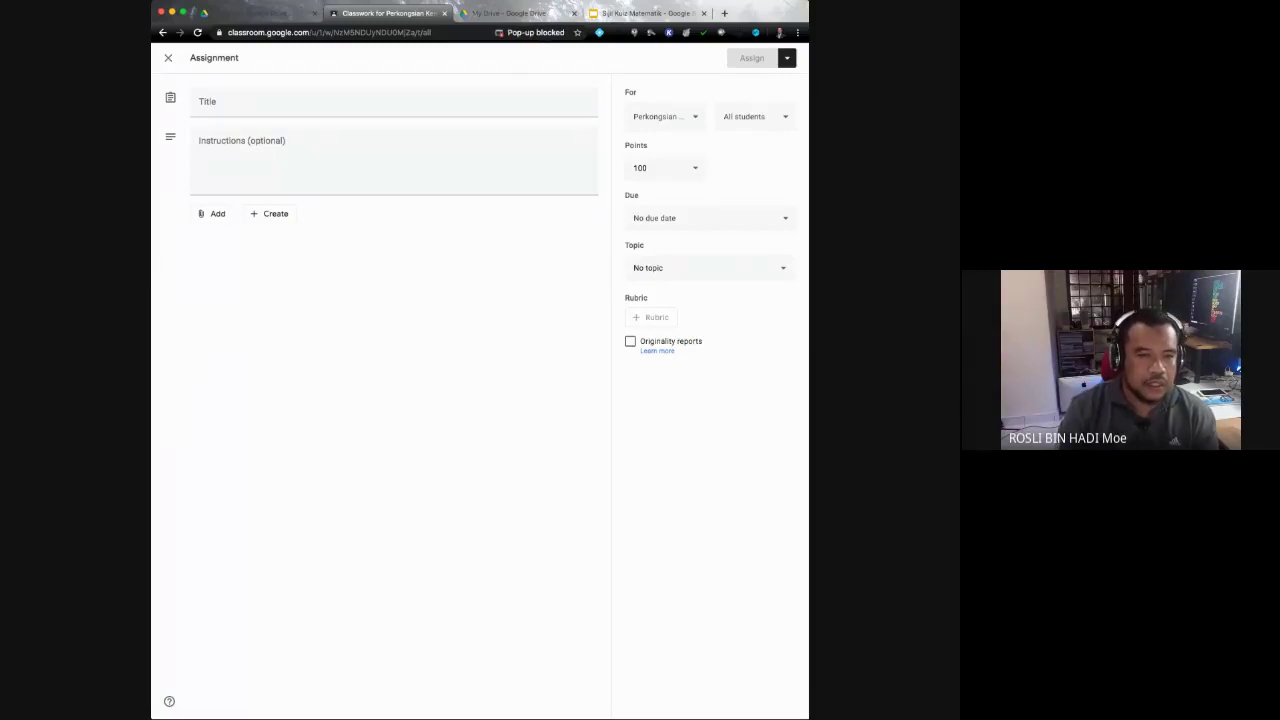
left_click(269, 213)
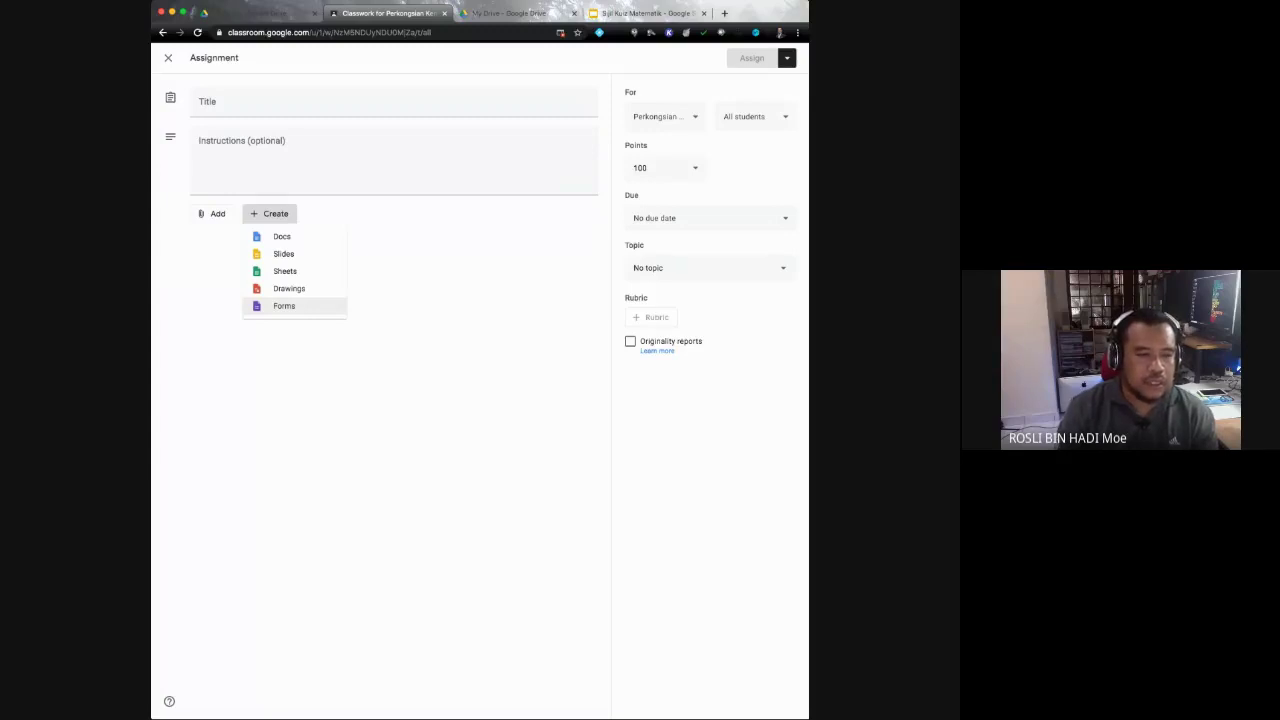
left_click(284, 305)
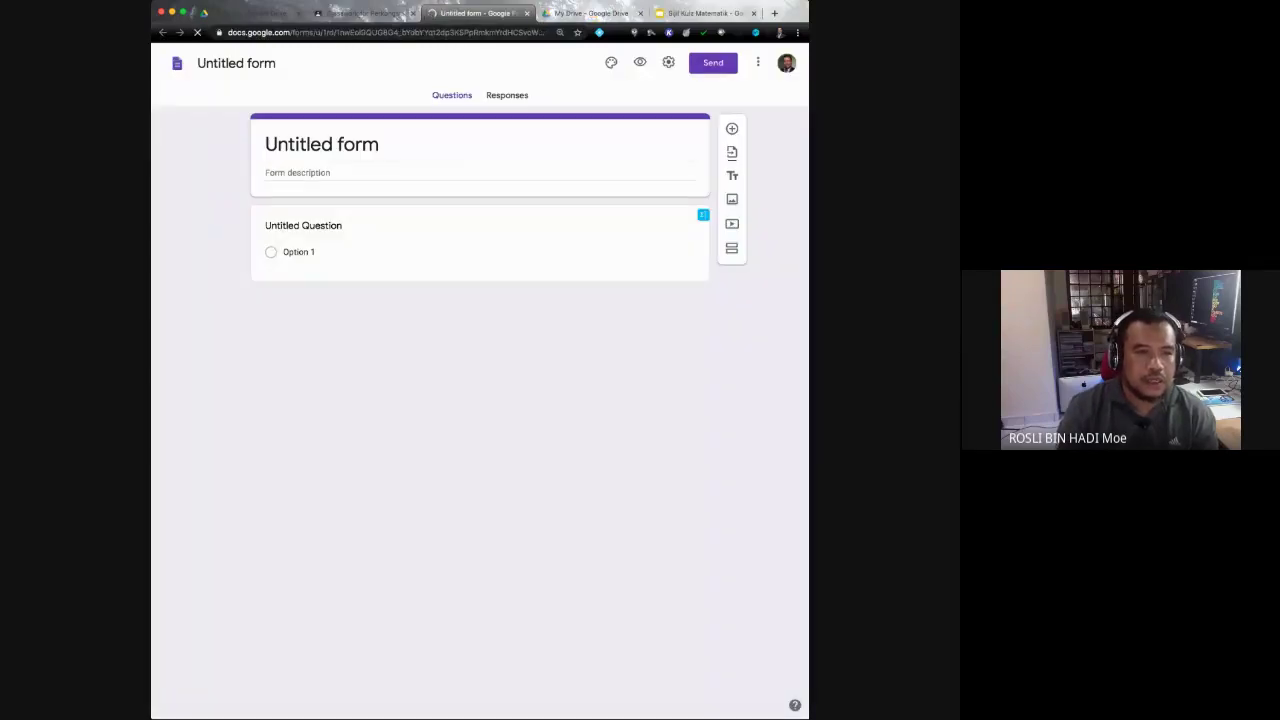
Step: Close the Untitled form tab and discard the assignment draft, returning to Classwork
key("super+w")
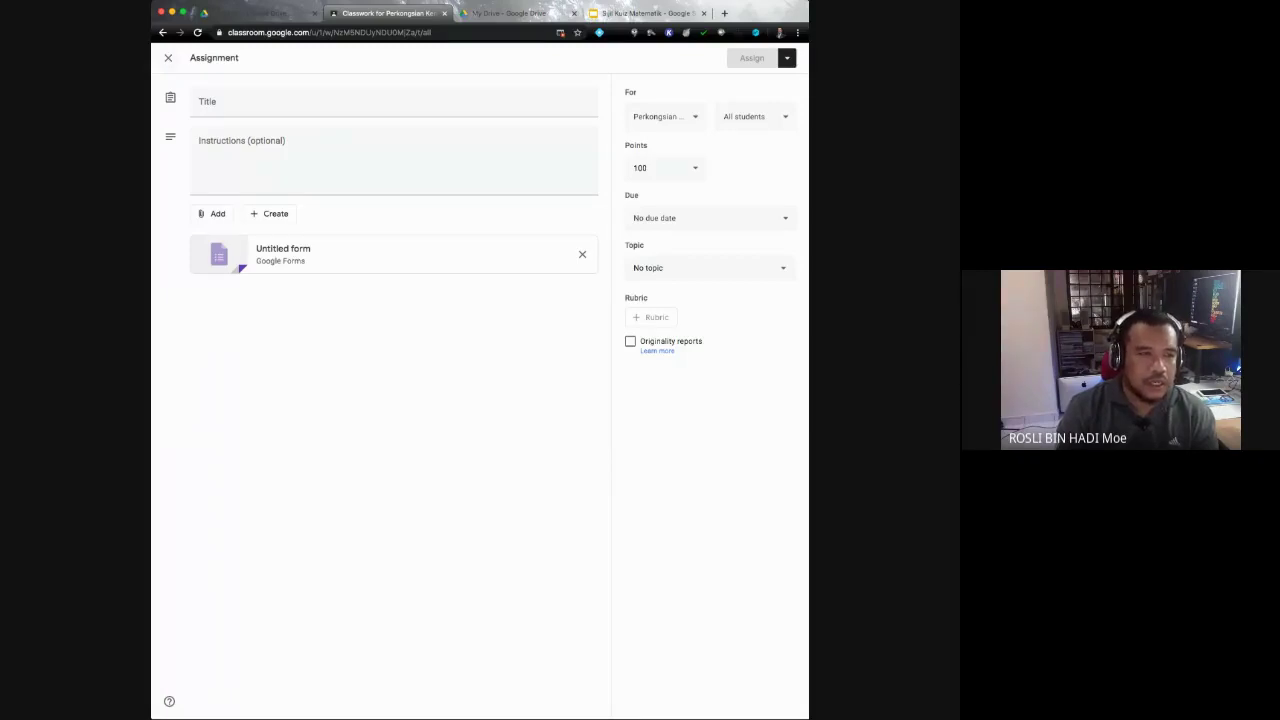
left_click(168, 57)
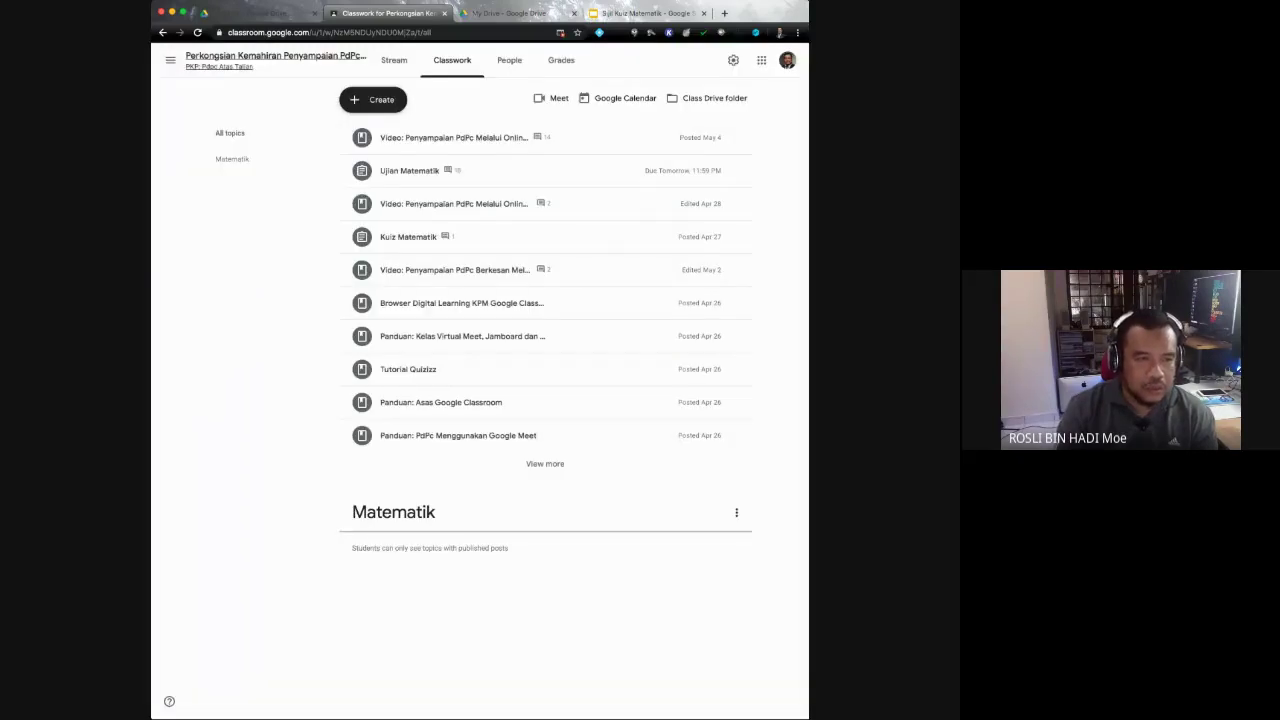
Step: Create a Quiz assignment so its attached Blank Quiz form opens for editing
left_click(373, 99)
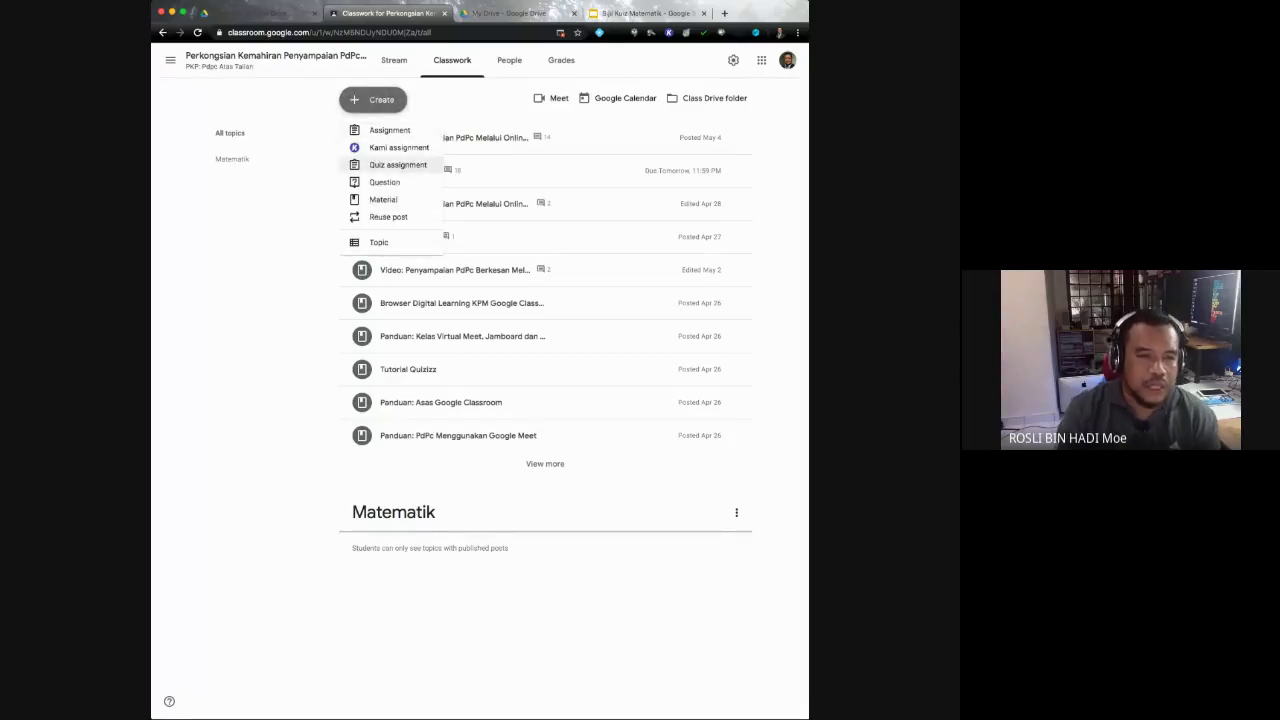
left_click(397, 164)
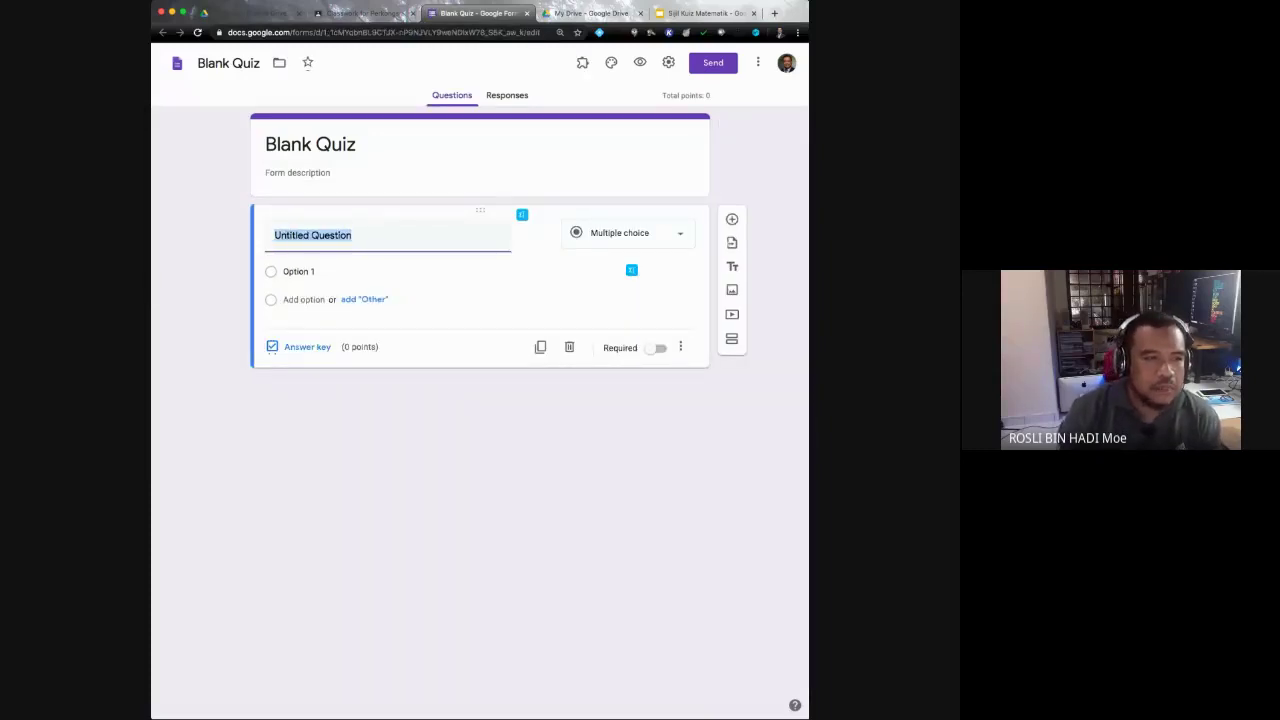
Step: From the Blank Quiz's More menu, open the Add-ons marketplace
left_click(310, 144)
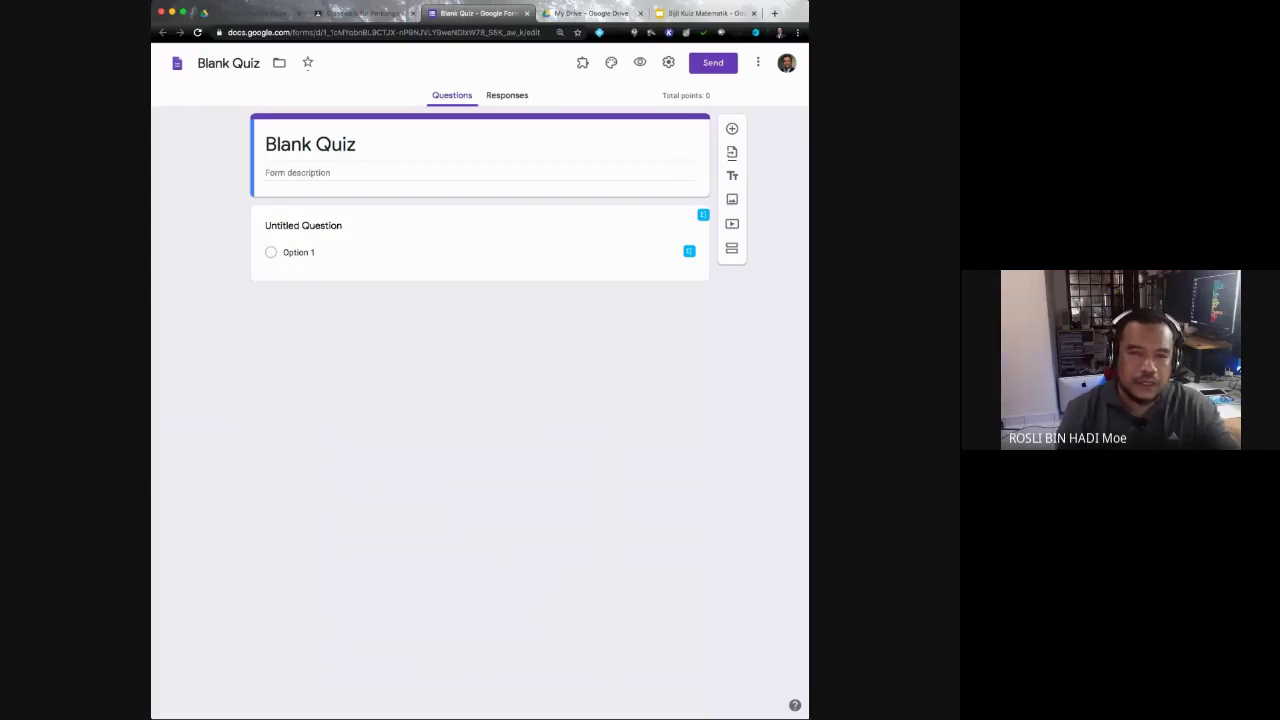
left_click(758, 62)
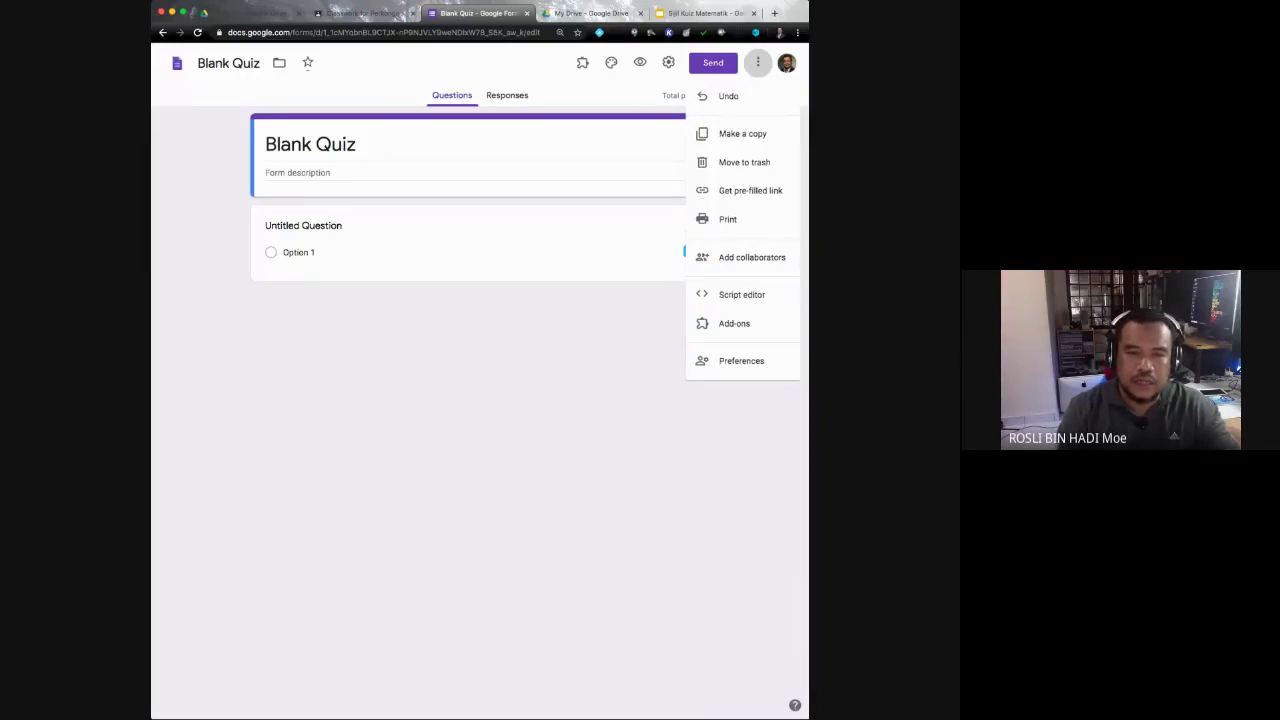
key("Escape")
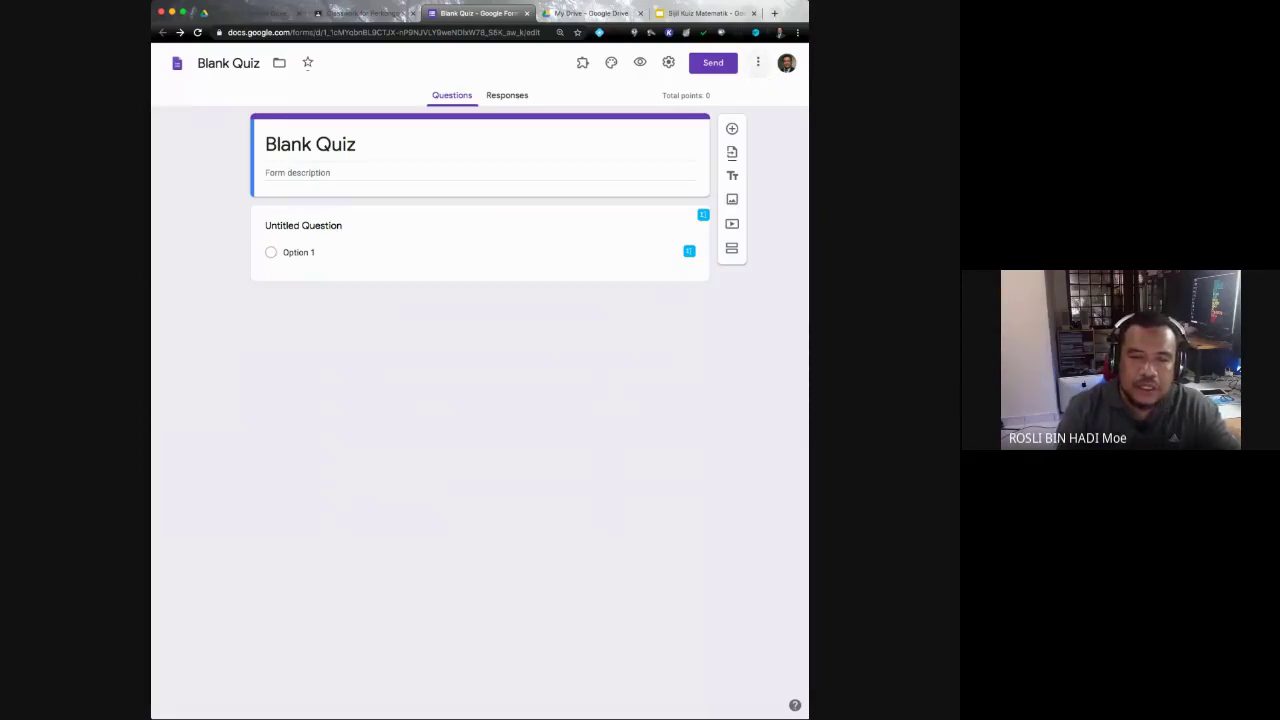
left_click(758, 62)
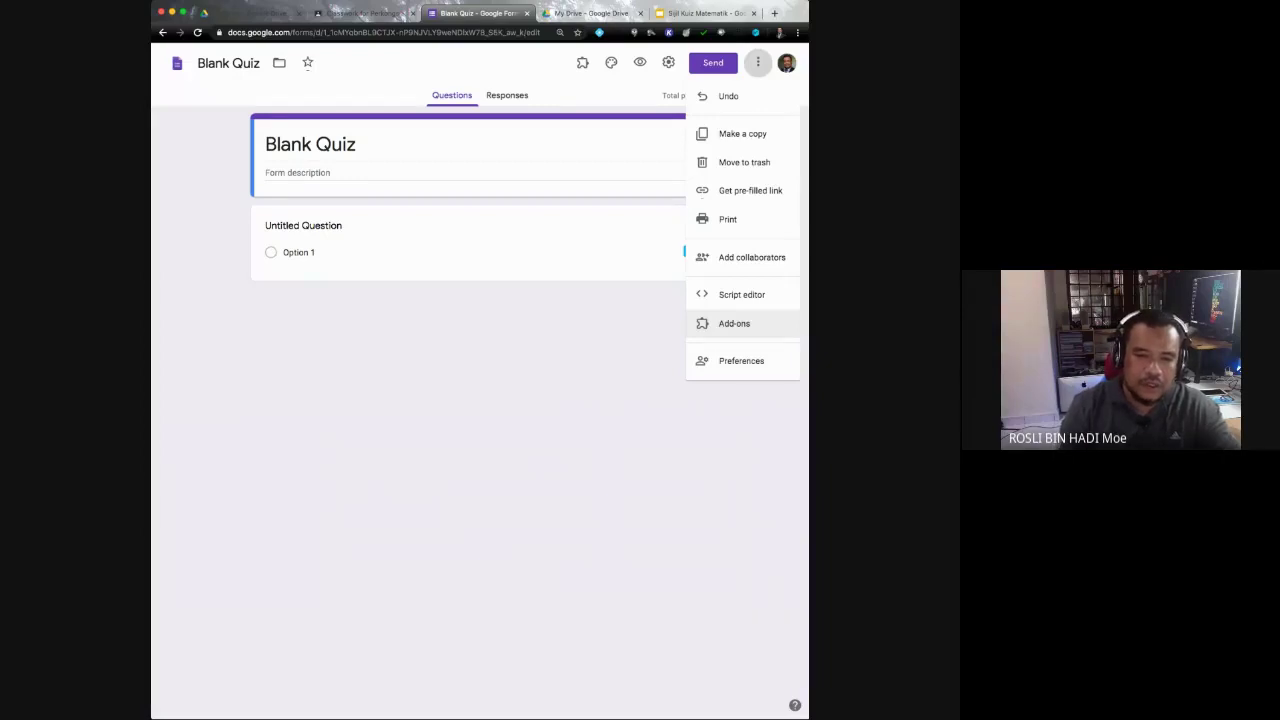
left_click(734, 323)
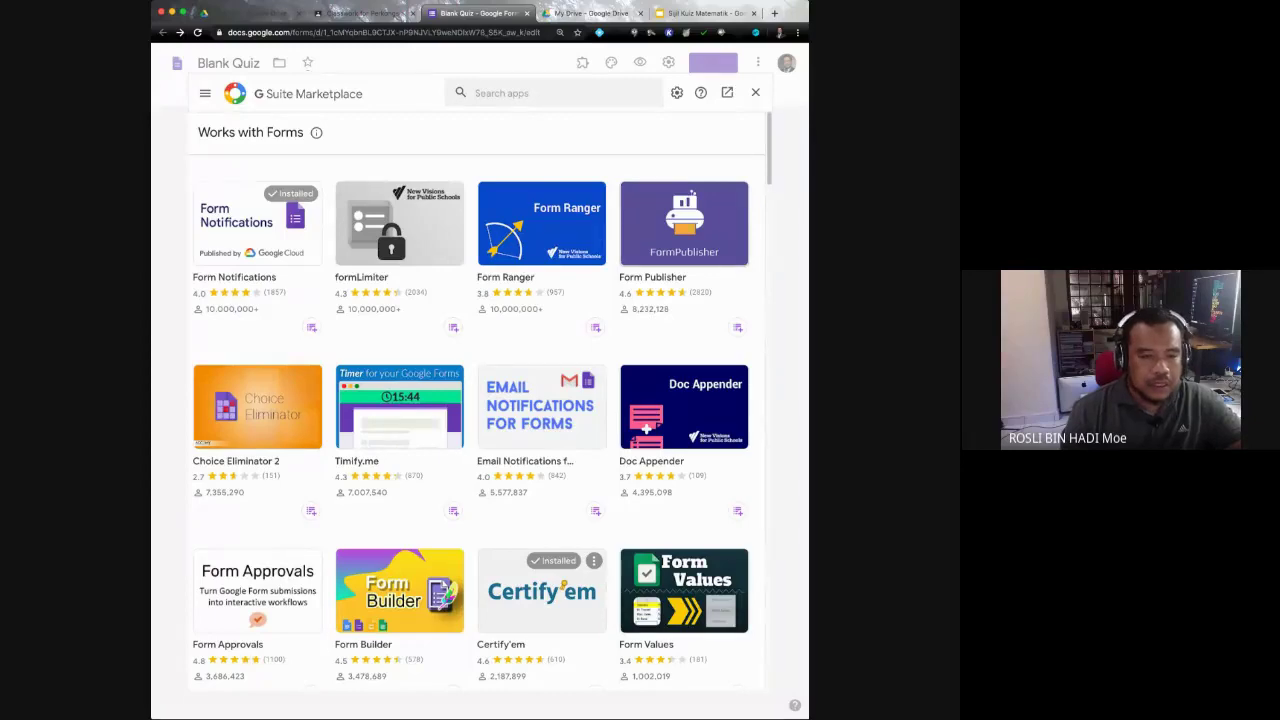
Step: Scroll the 'Works with Forms' add-ons grid, confirming Certify'em and Form Notifications are installed
scroll(470, 420, "down", 2)
scroll(470, 420, "up", 1)
scroll(470, 420, "up", 1)
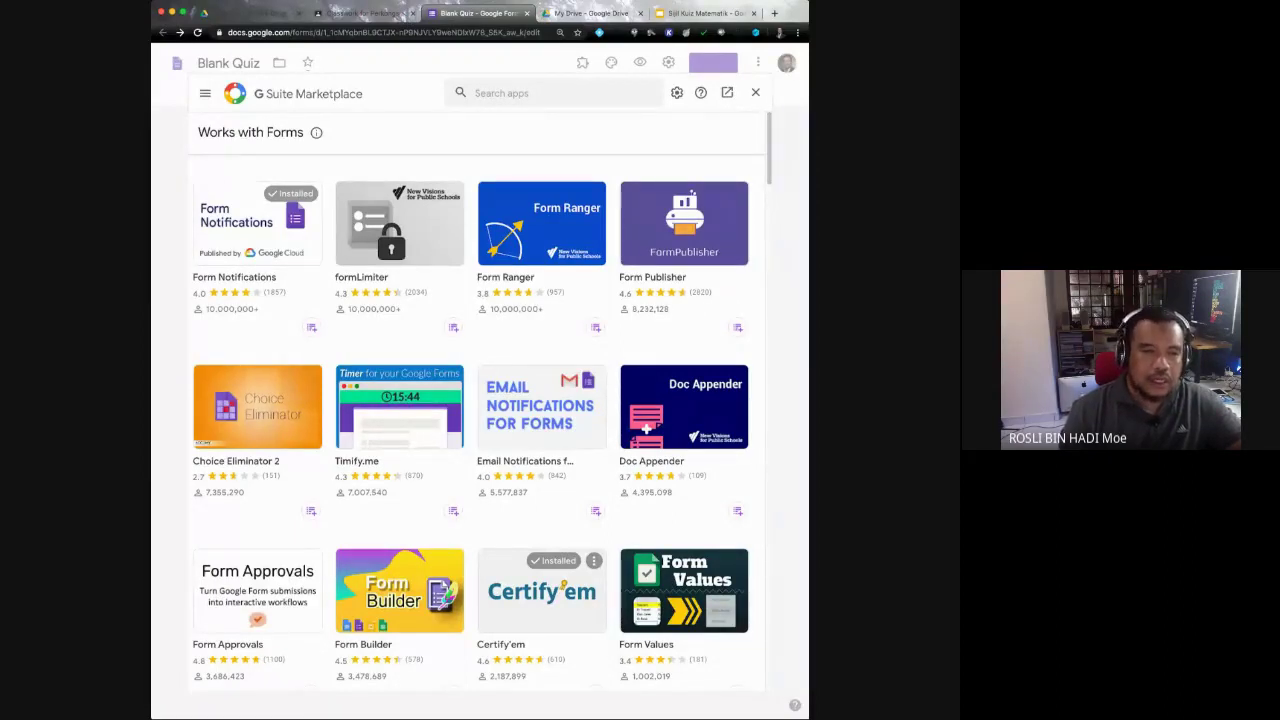
Step: Search the add-on marketplace for 'Certify' so only the installed Certify'em result shows
left_click(555, 92)
type("Certi")
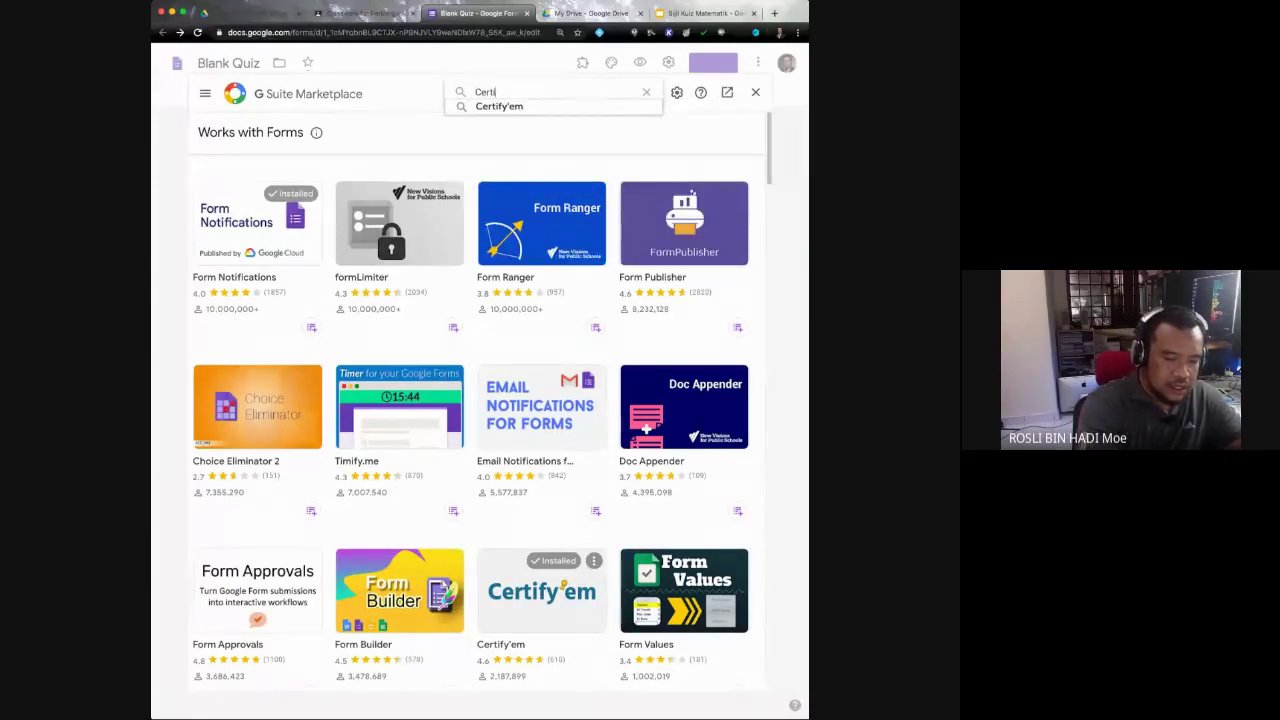
type("fy")
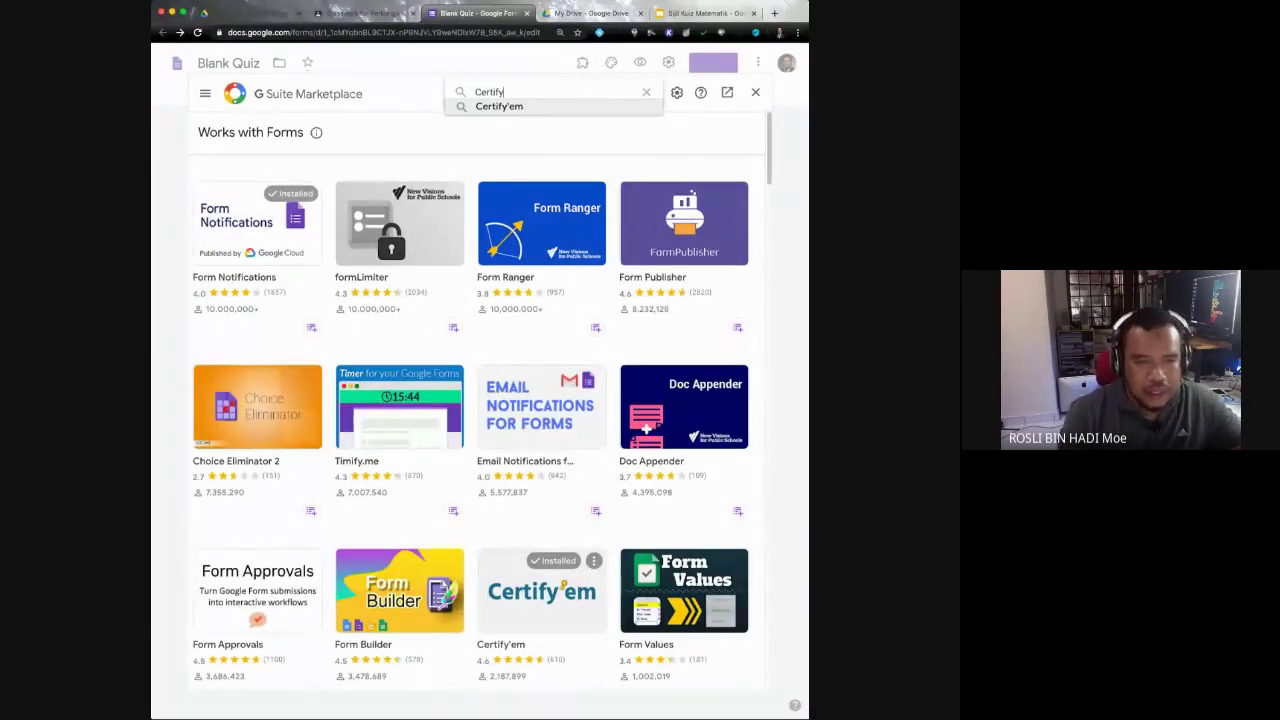
key("Return")
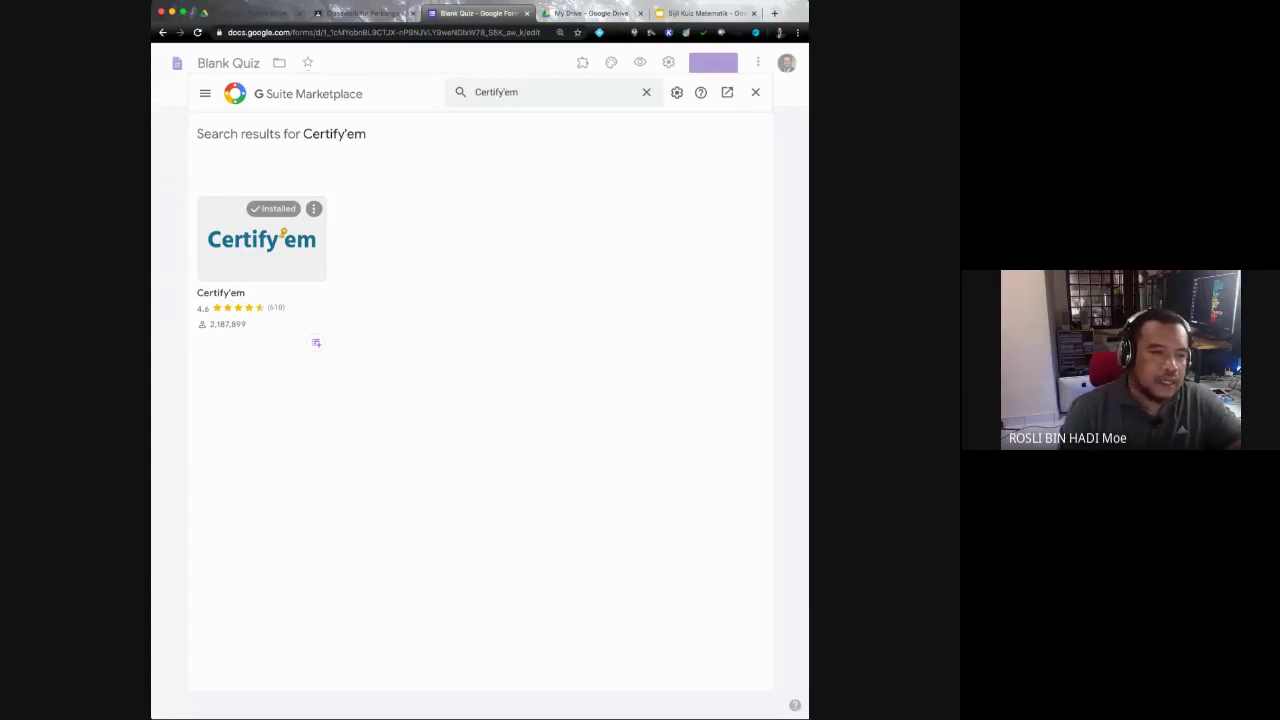
Step: On Certify'em's details page, uninstall the add-on, then reinstall it to reach the 'Get ready to install' prompt
left_click(262, 240)
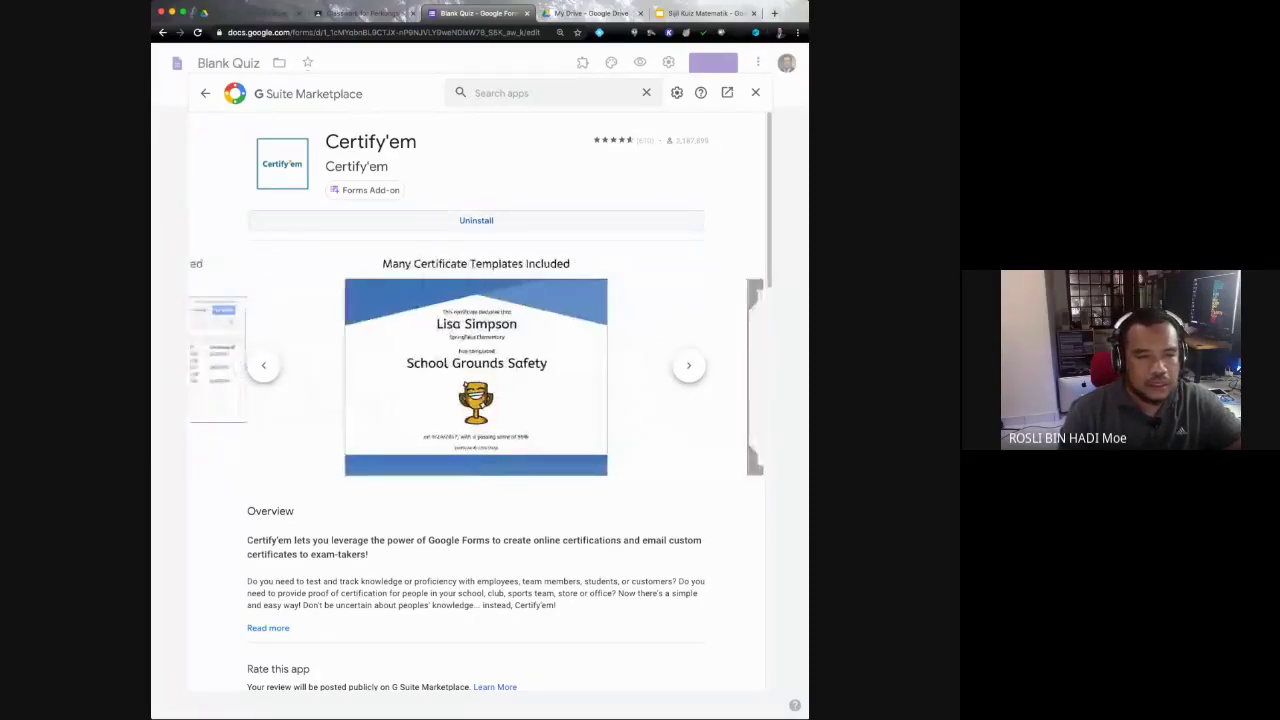
left_click(476, 220)
key("Return")
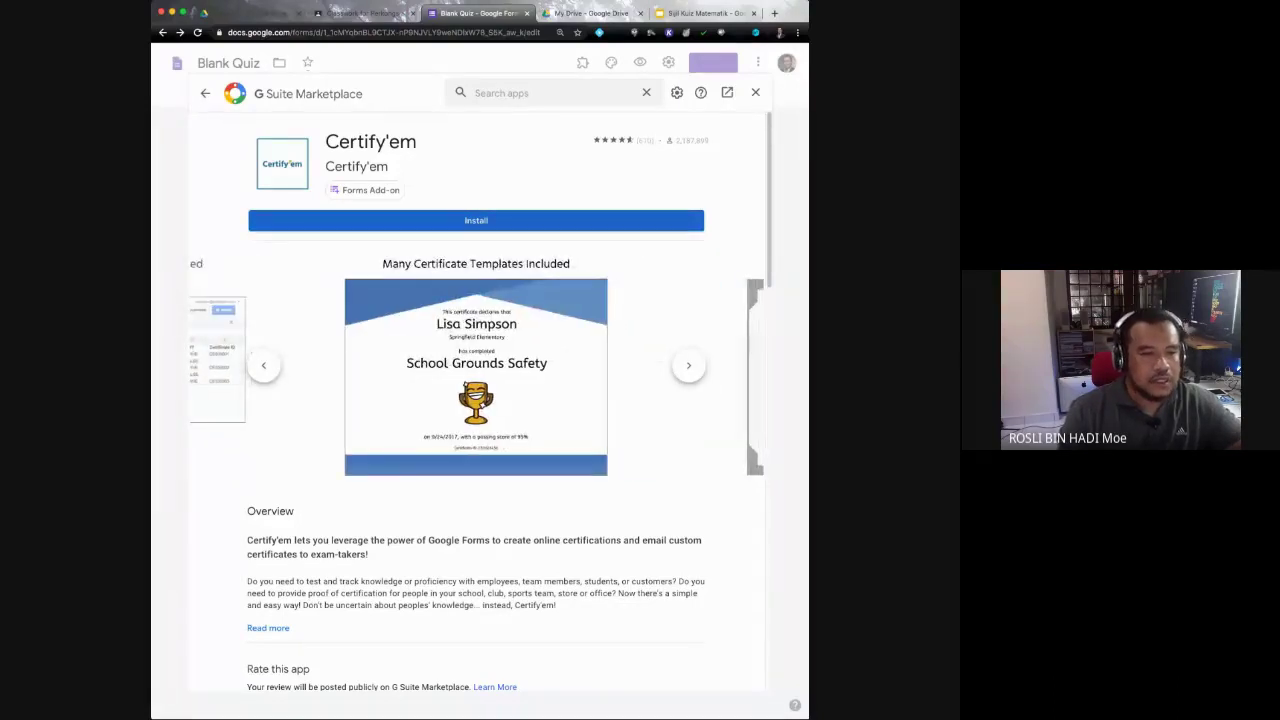
left_click(476, 220)
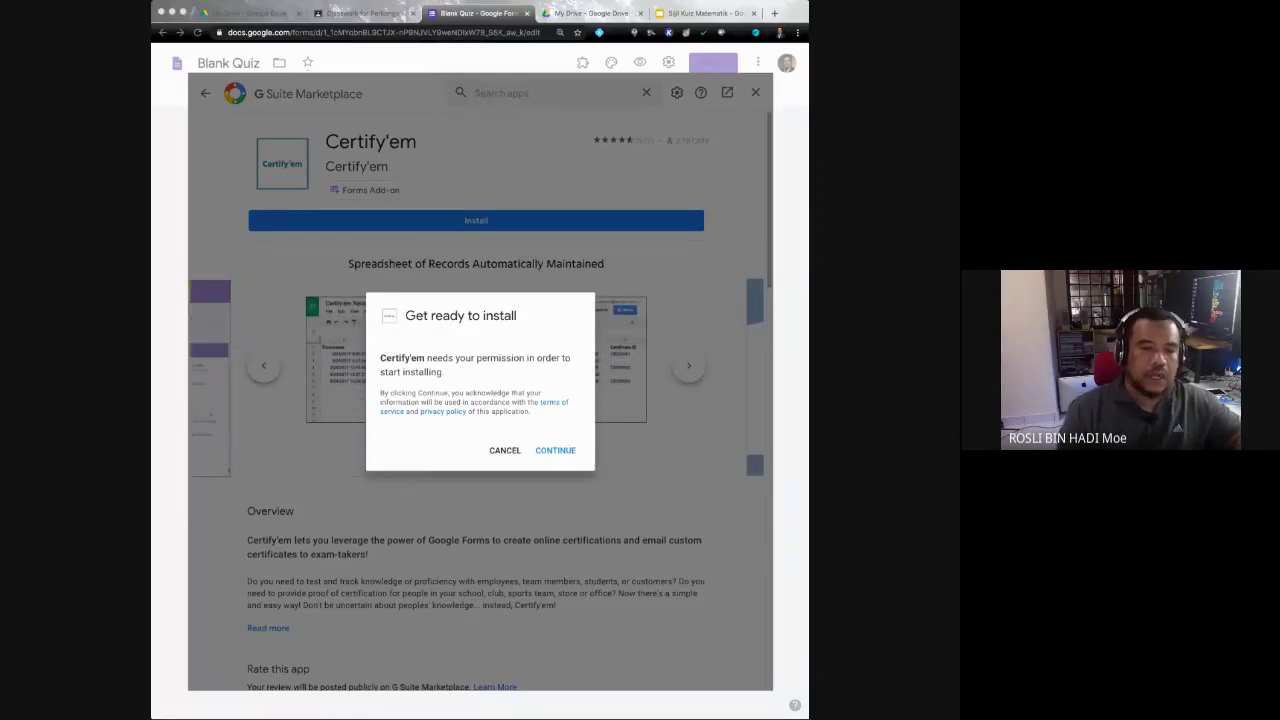
Step: Grant Certify'em install permission, dismiss the installed confirmation, and close the marketplace back to the Blank Quiz
key("Return")
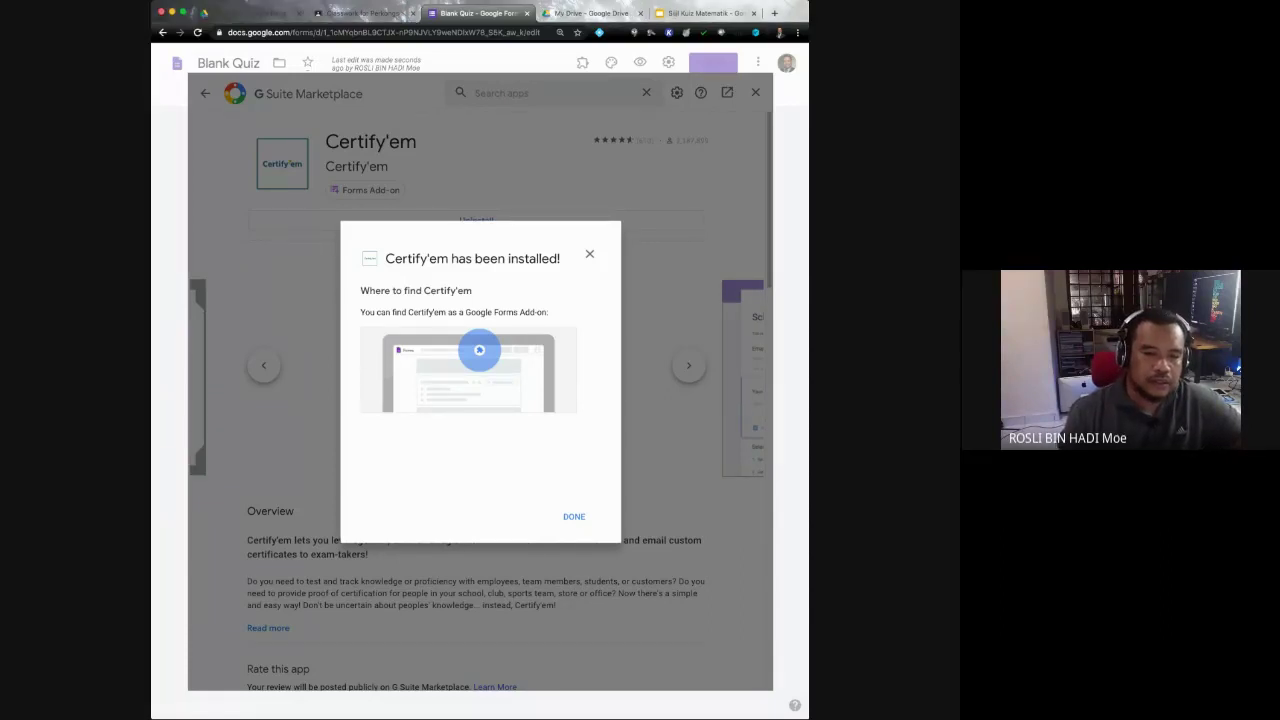
left_click(574, 517)
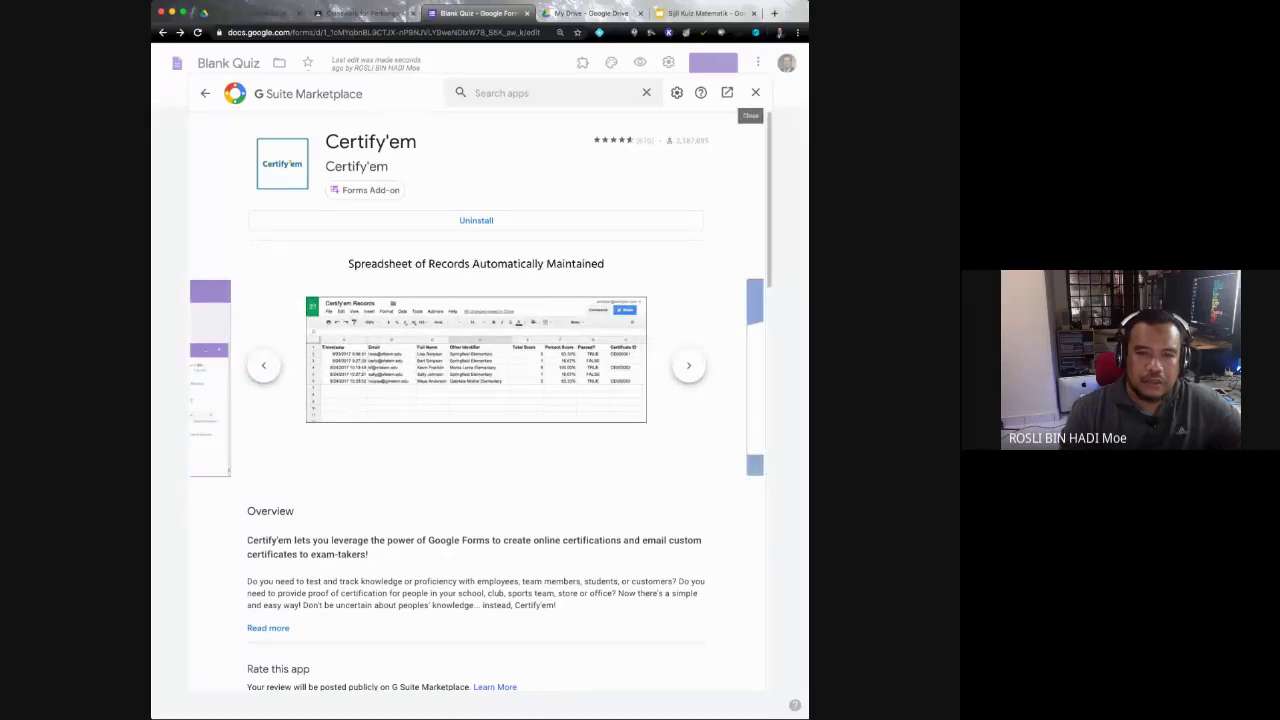
left_click(755, 92)
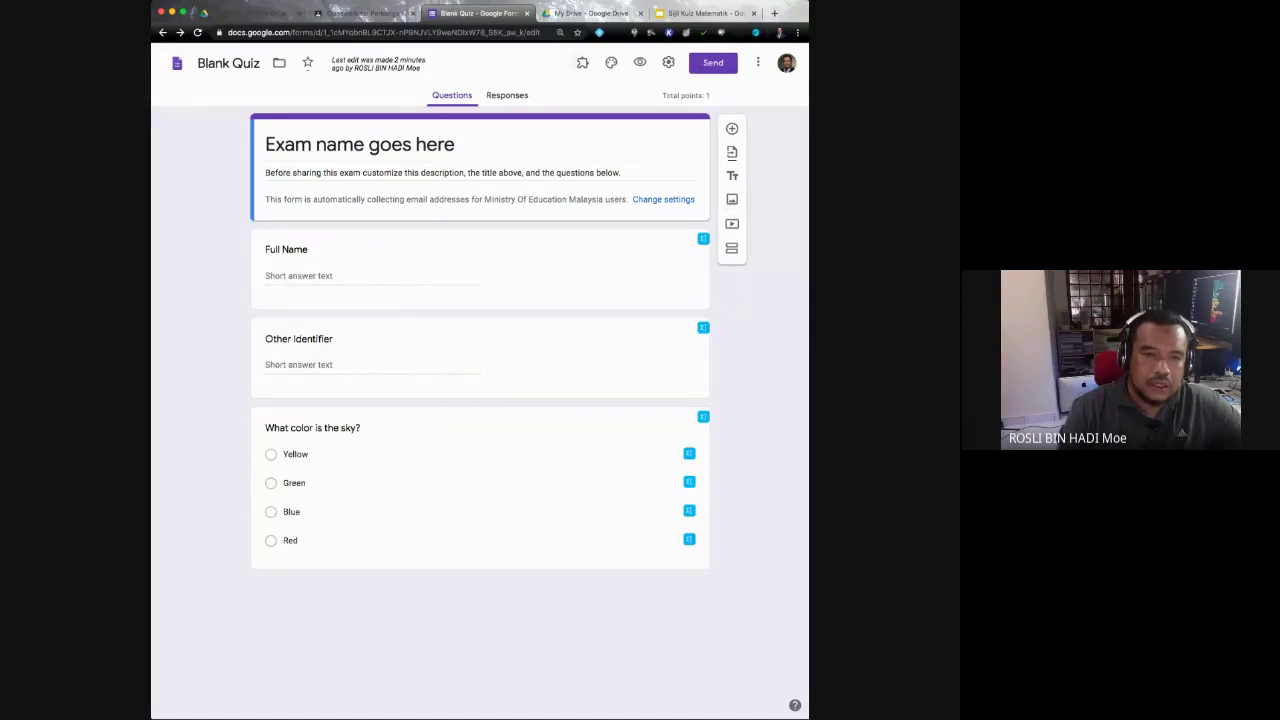
Step: Choose Certify'em from the form's Add-ons menu and show the Certify'em Controls panel
left_click(582, 62)
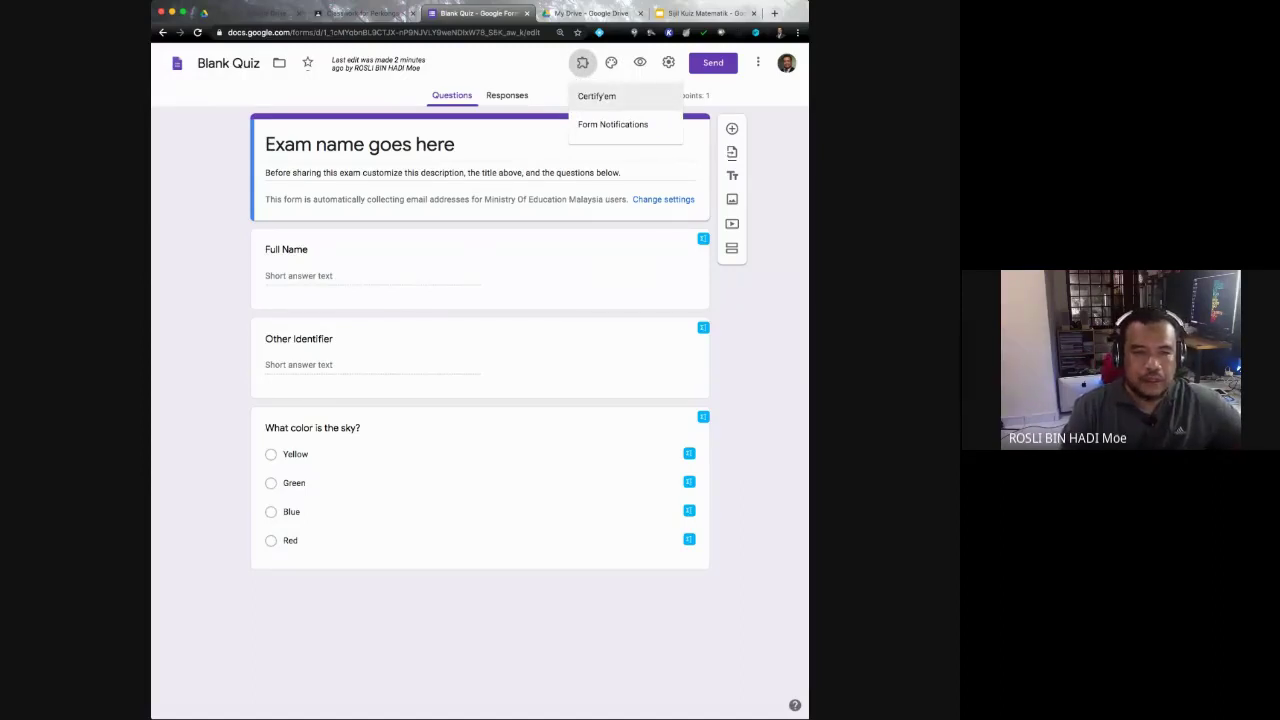
left_click(597, 96)
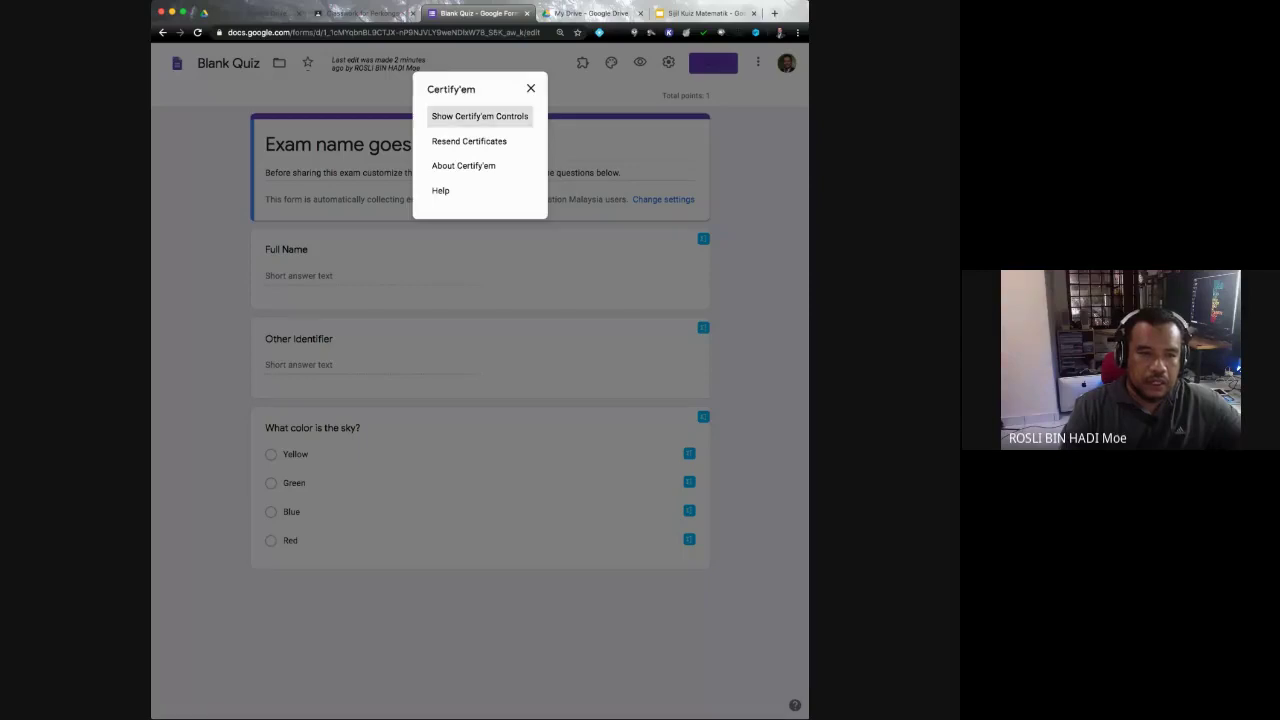
left_click(480, 116)
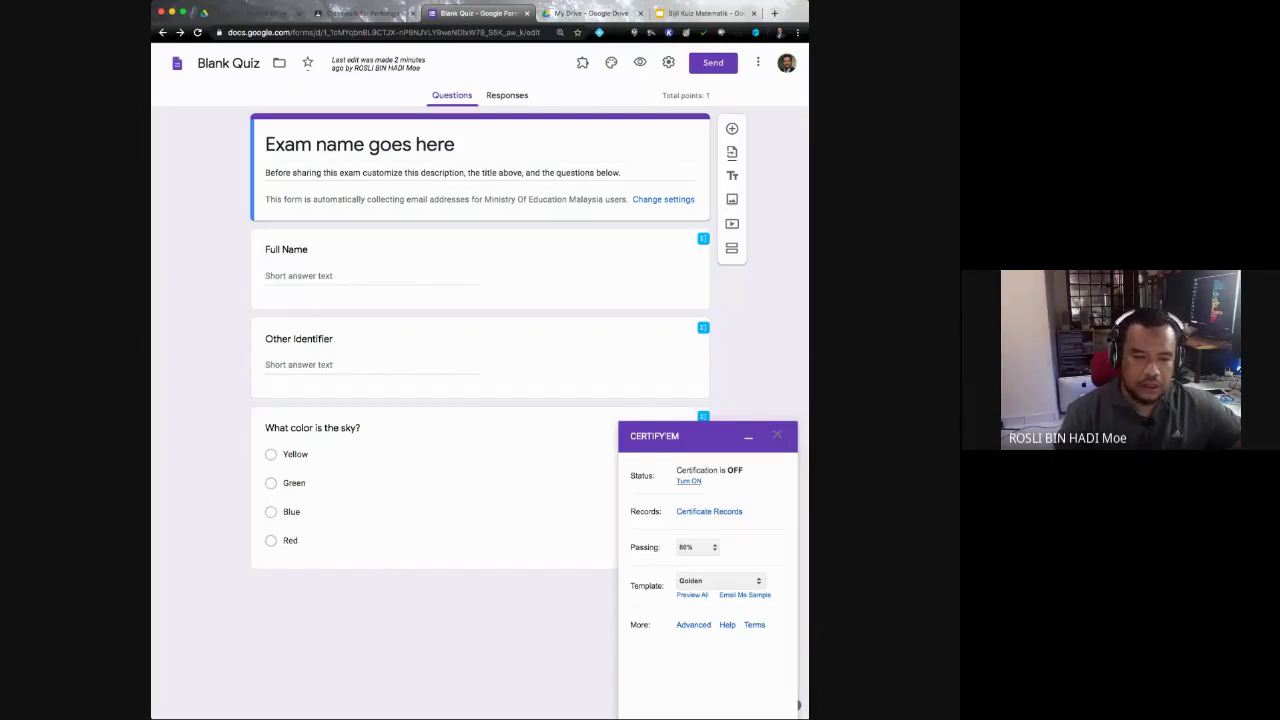
Step: Turn Certify'em certification ON and change the passing score from 80% to 50%
left_click(688, 481)
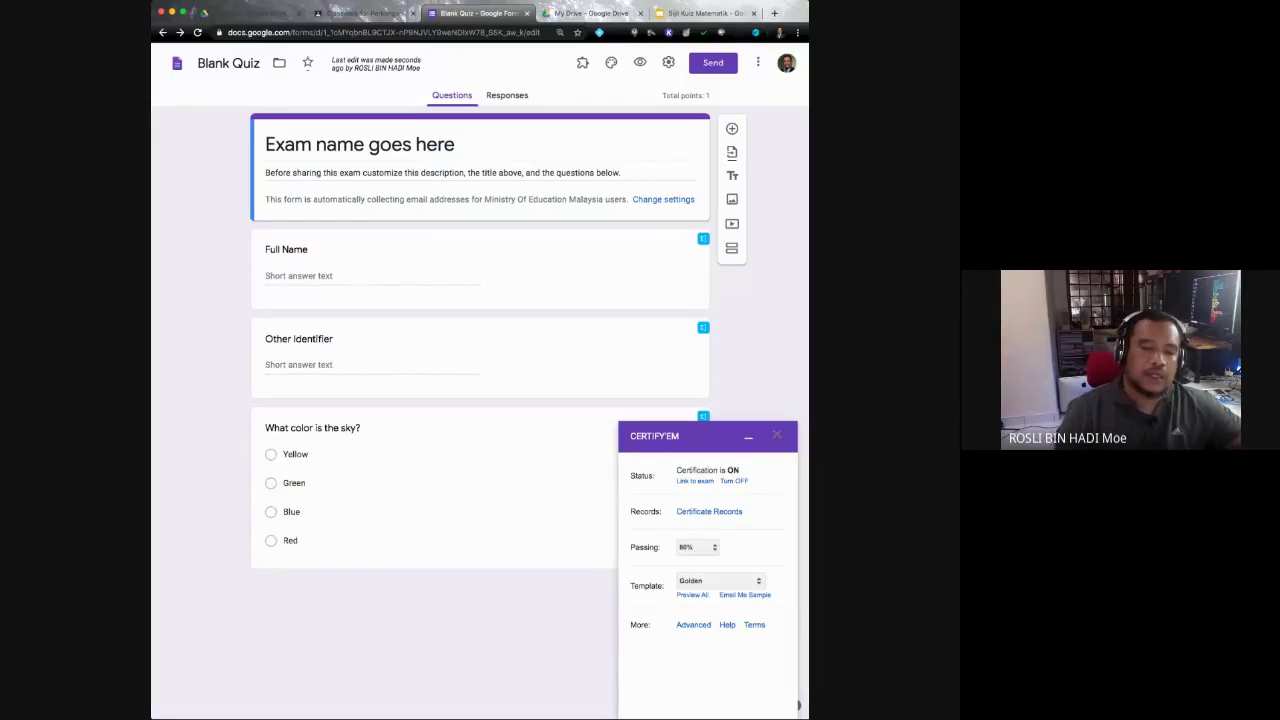
left_click(697, 547)
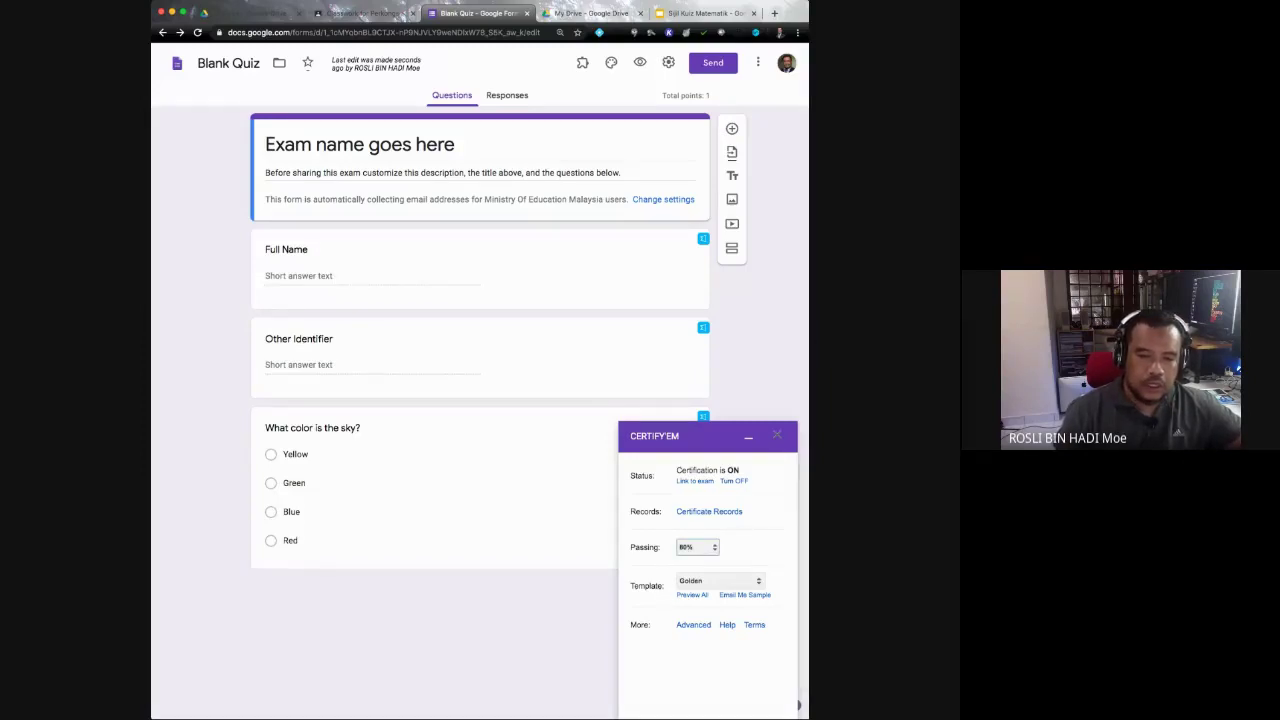
key("5")
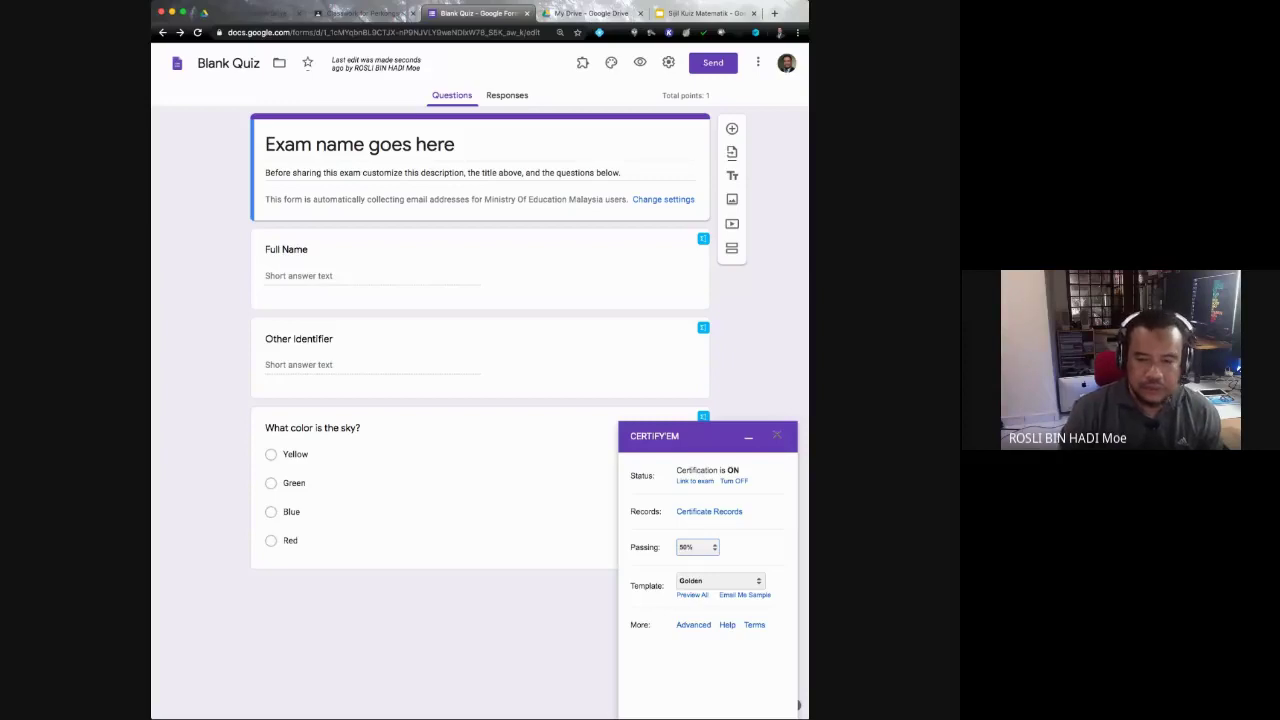
left_click(720, 580)
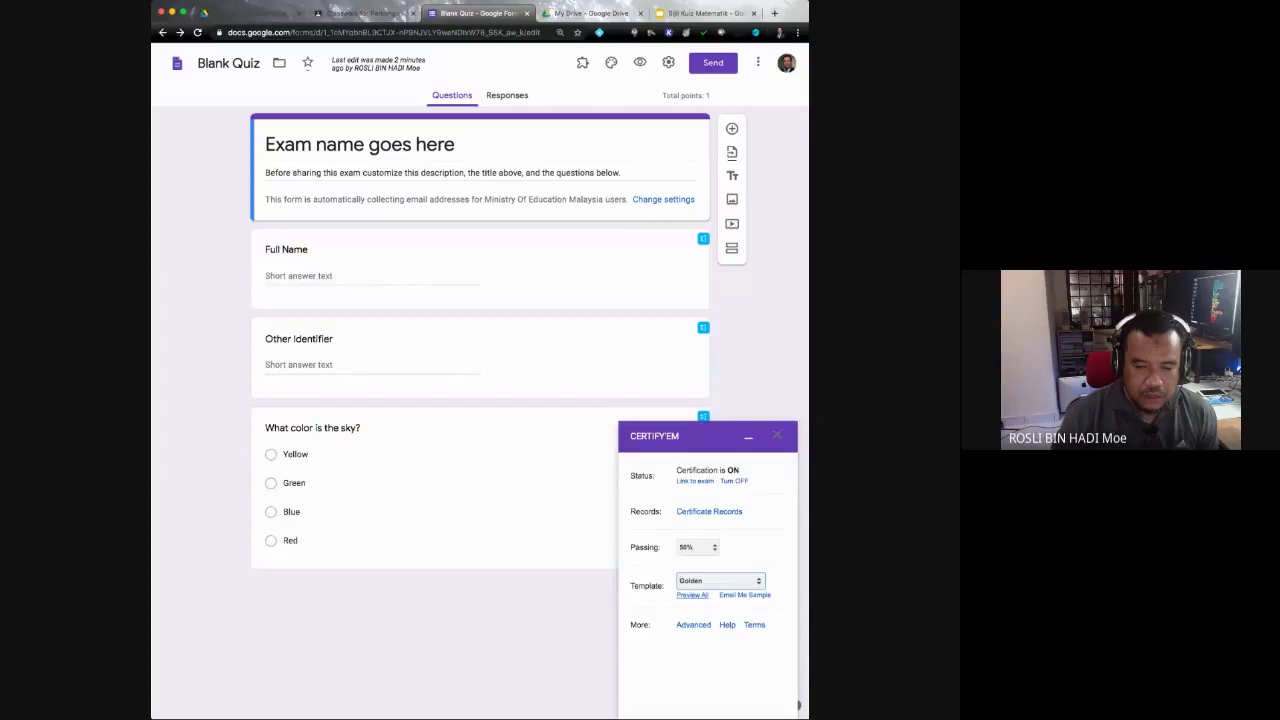
left_click(692, 595)
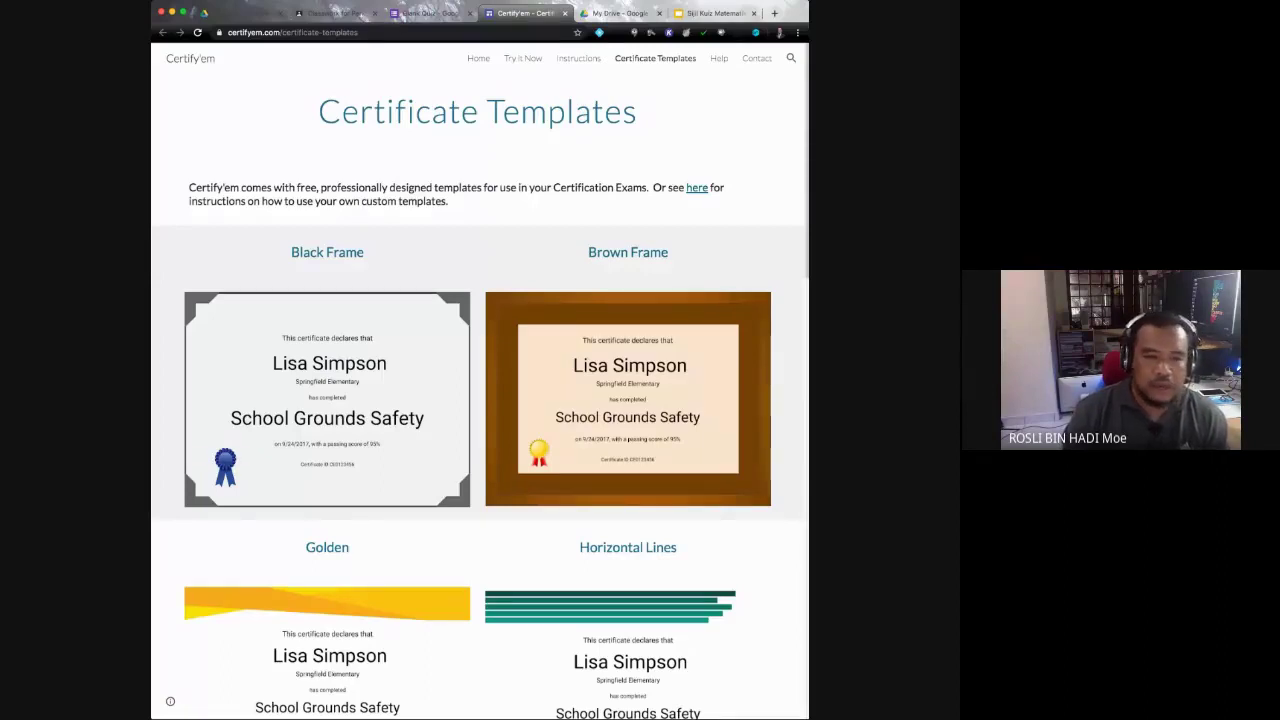
scroll(628, 600, "down", 3)
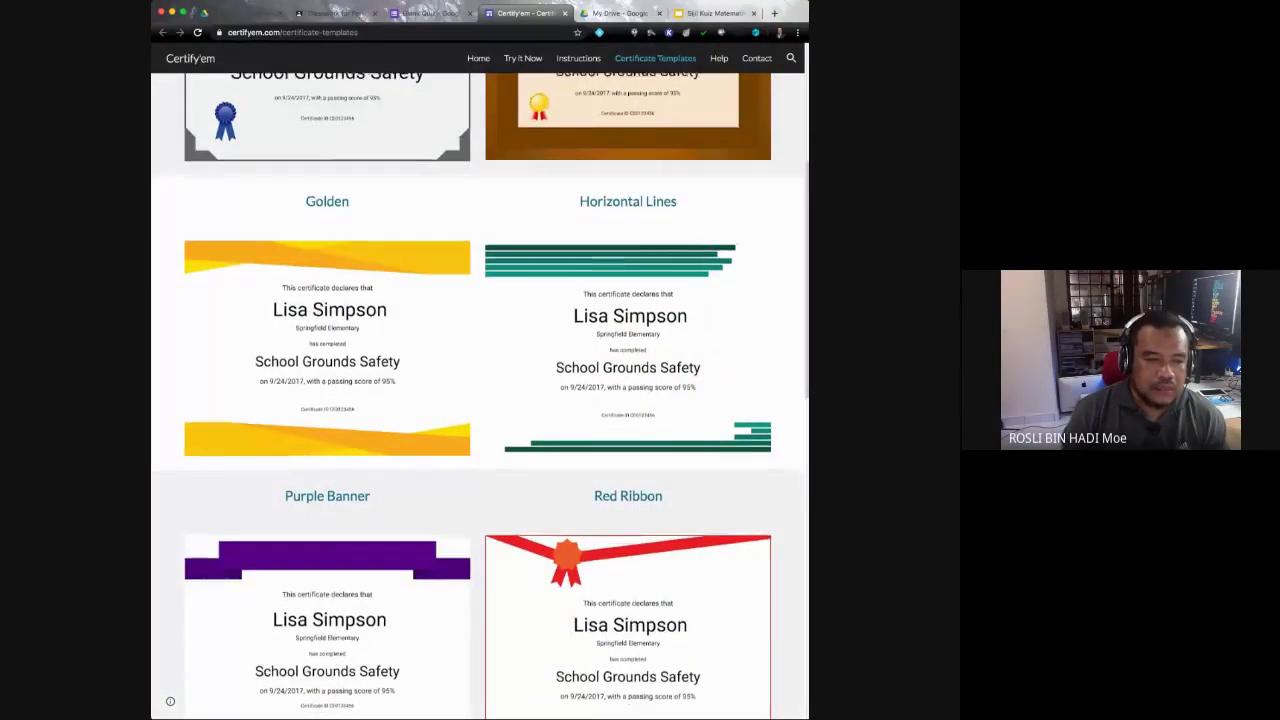
scroll(628, 520, "down", 3)
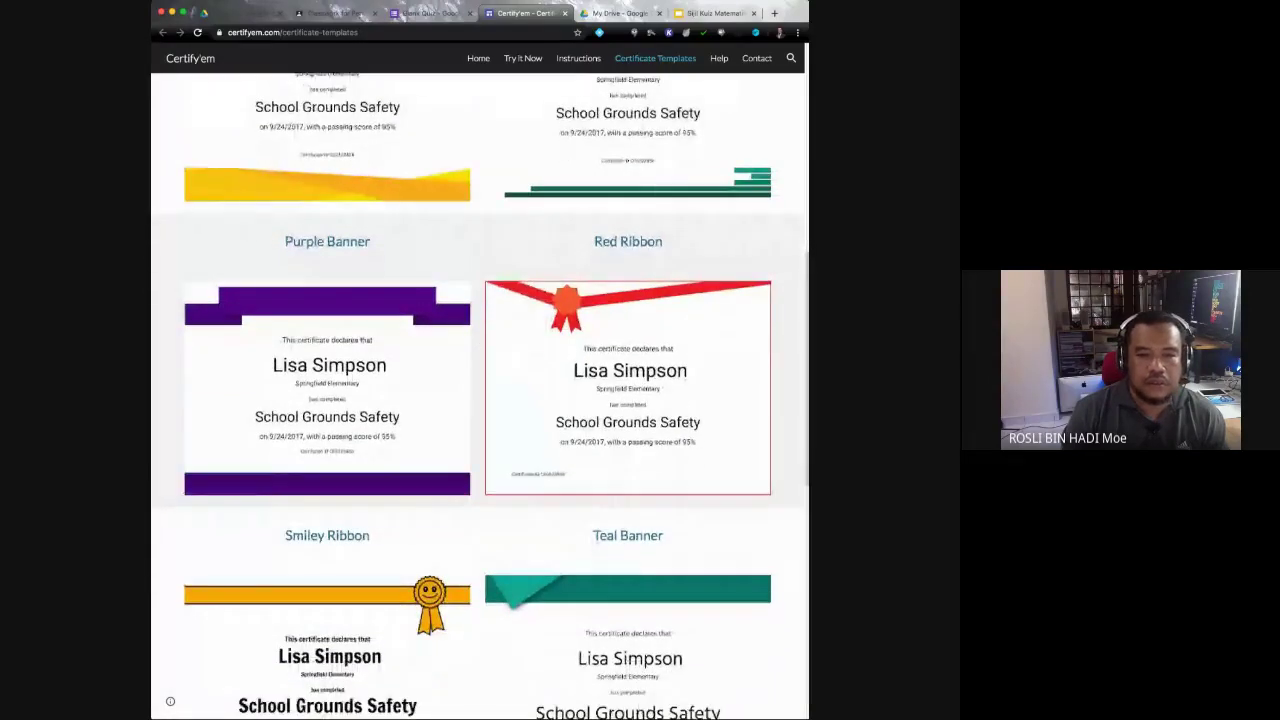
scroll(478, 396, "down", 2)
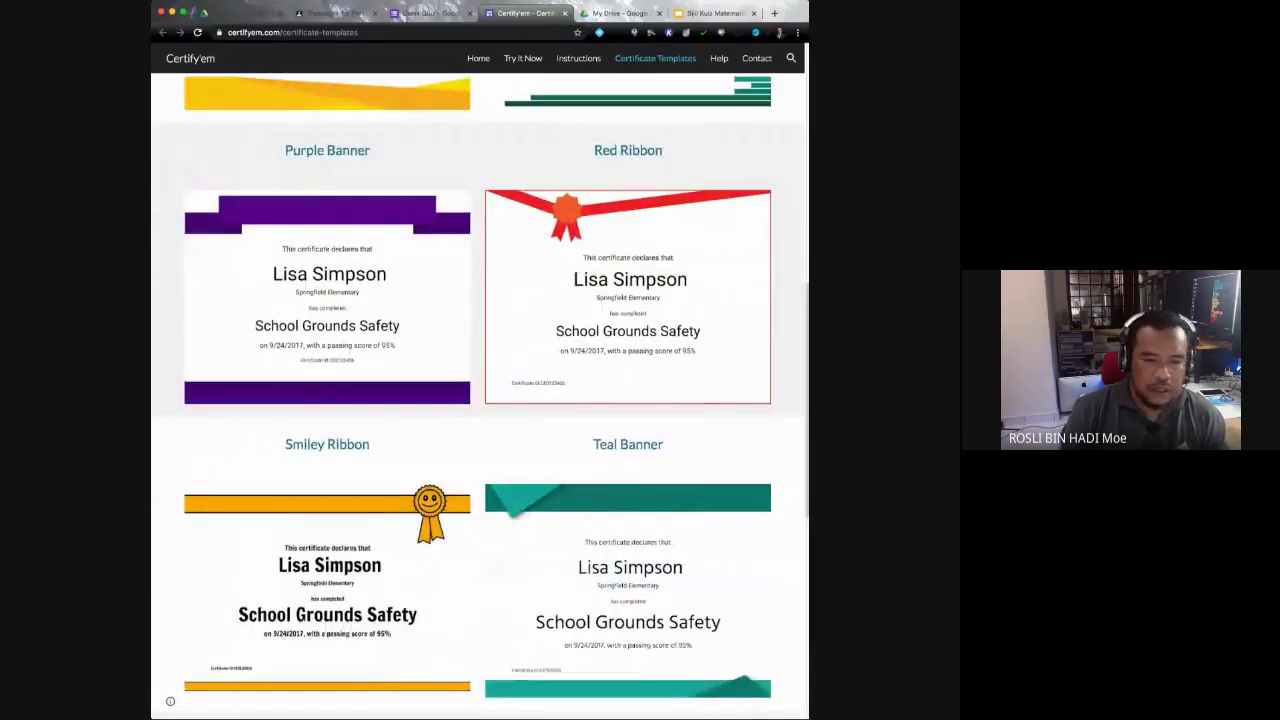
scroll(478, 396, "down", 6)
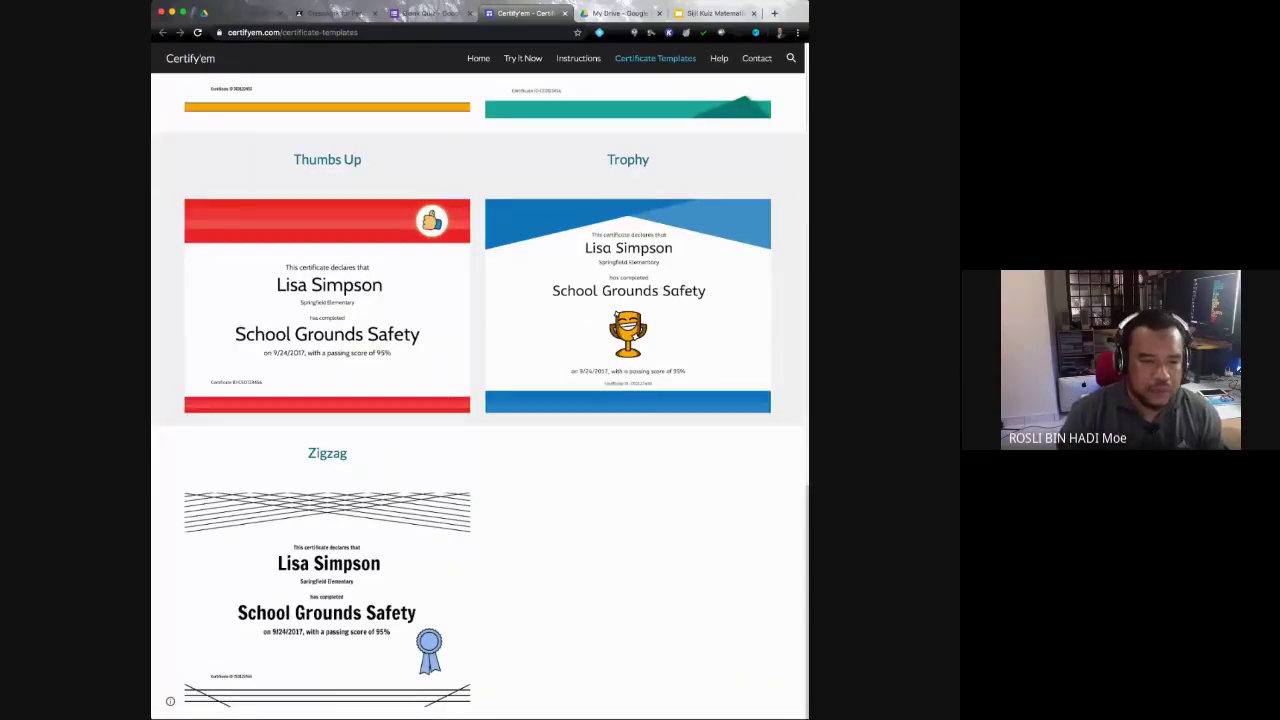
scroll(478, 396, "up", 5)
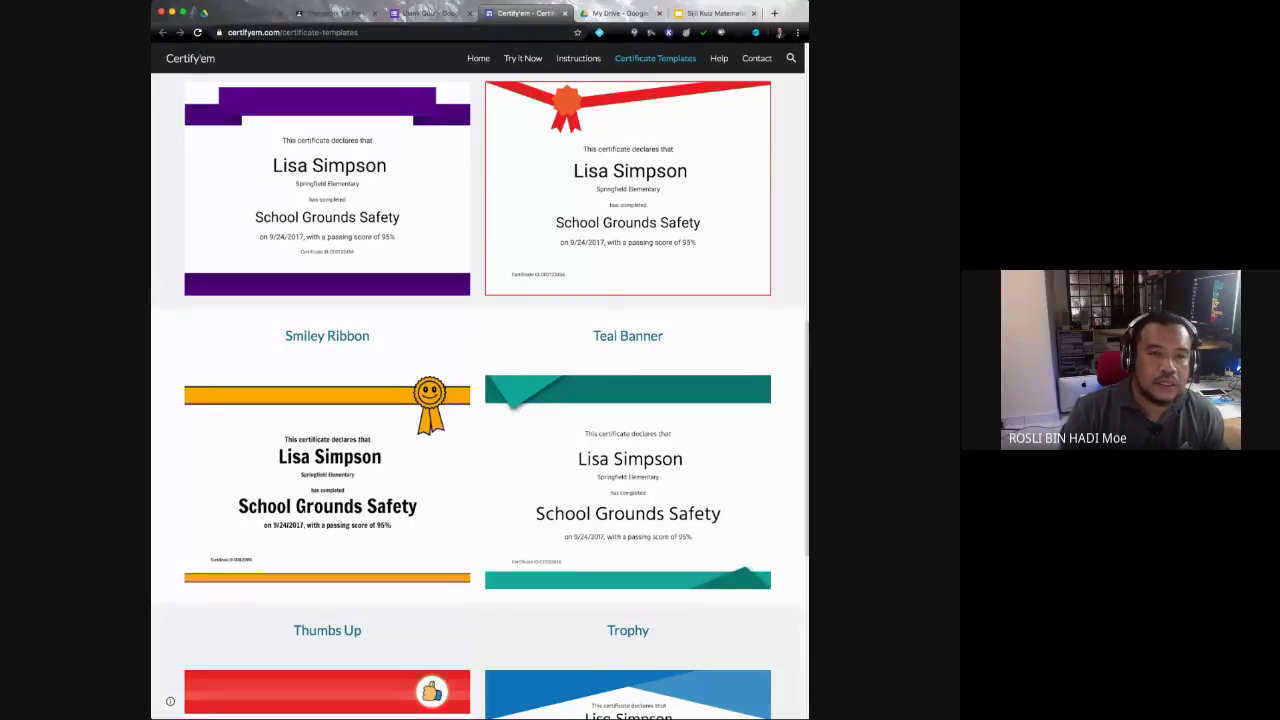
left_click(565, 13)
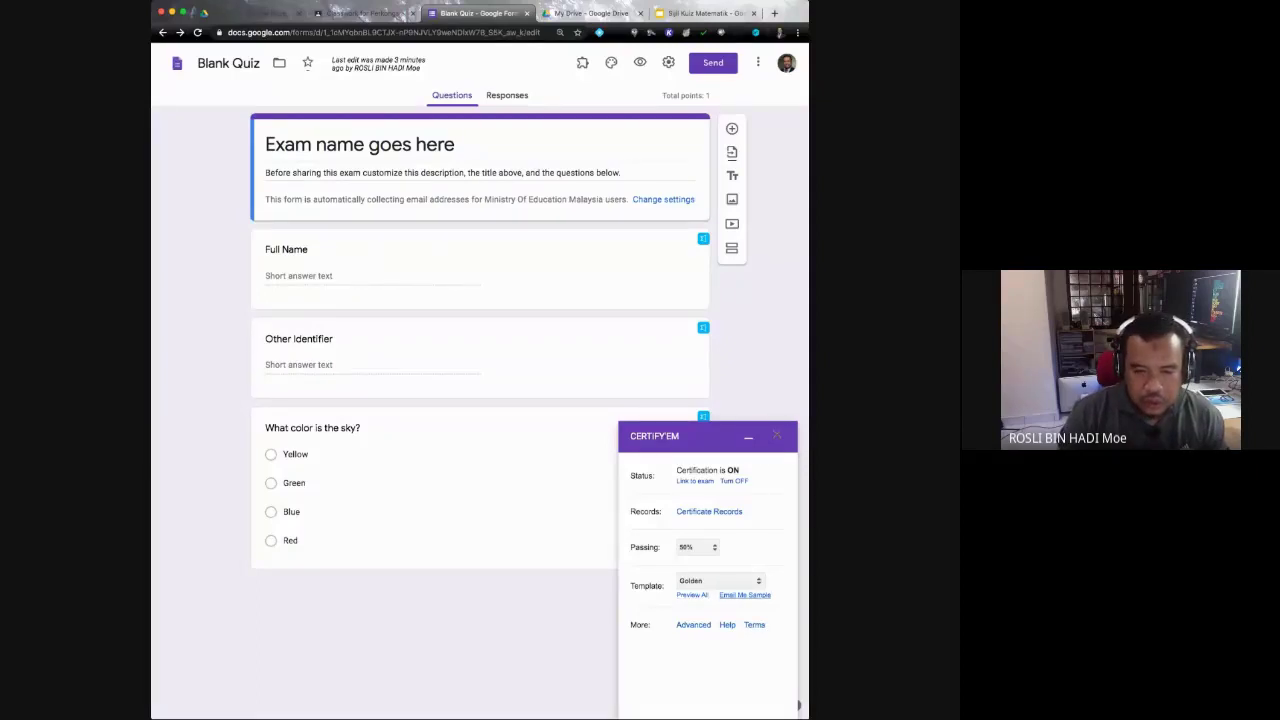
Step: Open the template Preview All gallery, glance back at the form, and return to the Certificate Templates tab
left_click(692, 594)
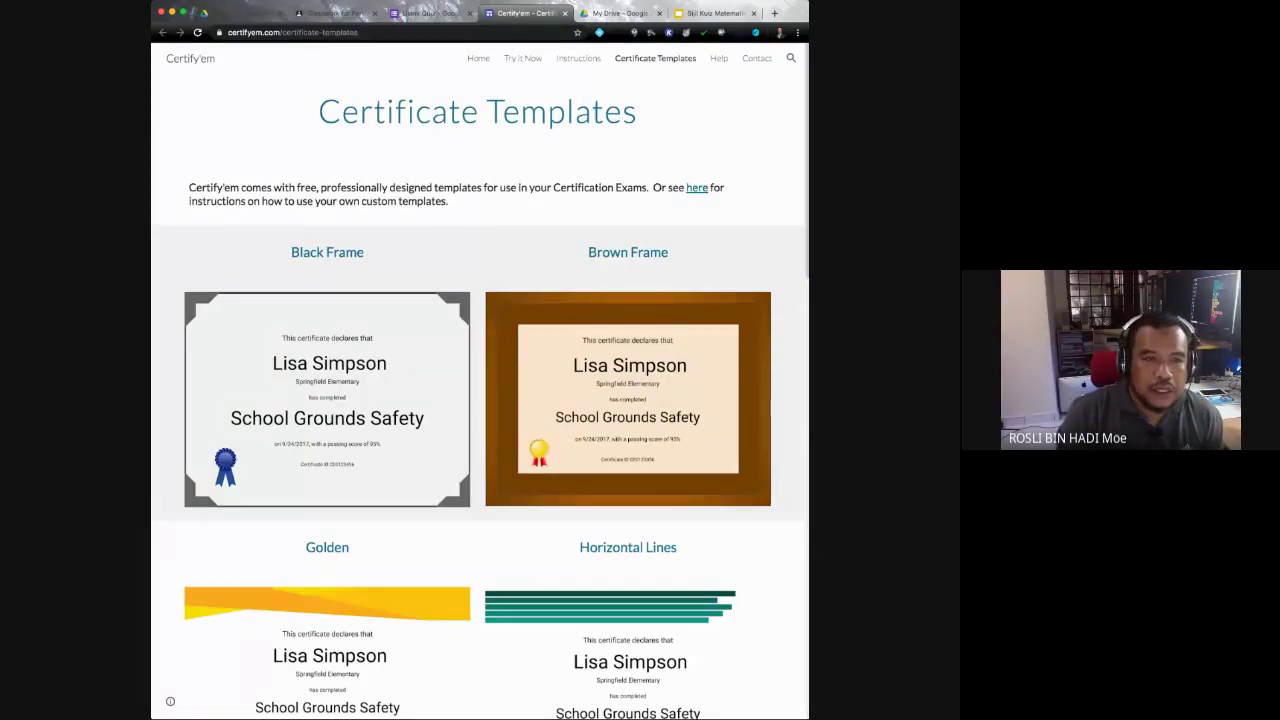
key("ctrl+shift+Tab")
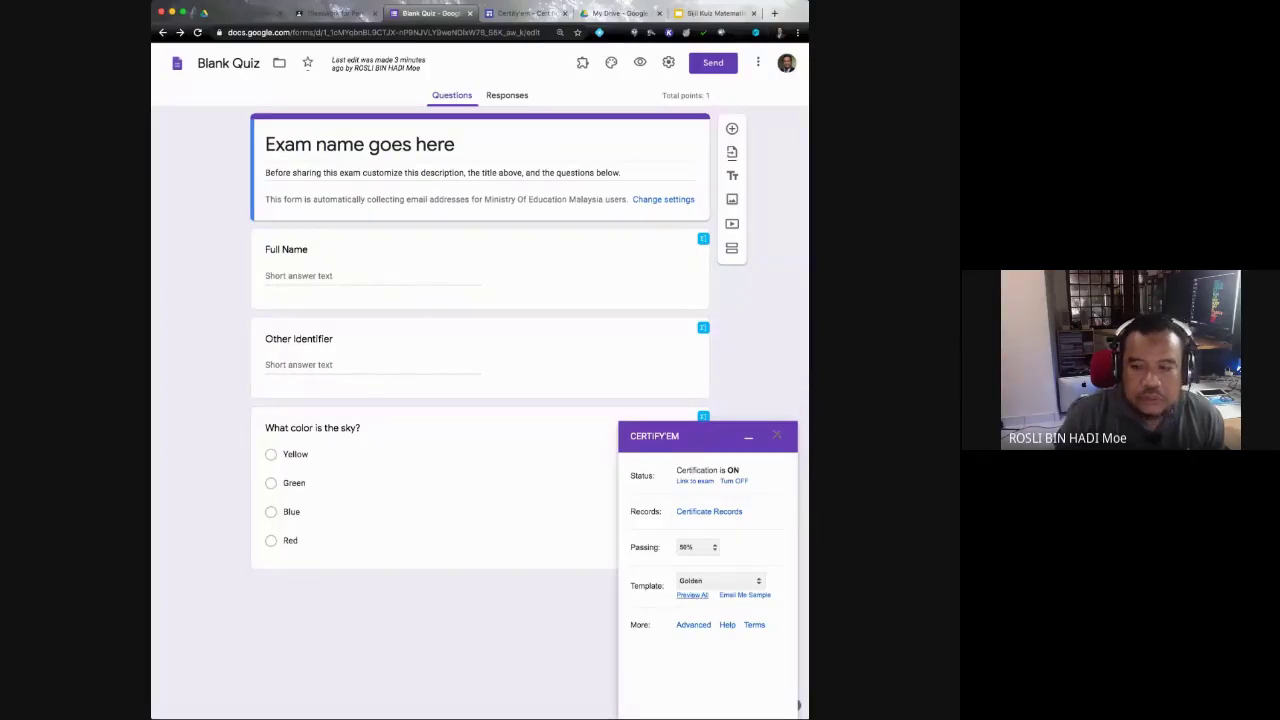
key("ctrl+Tab")
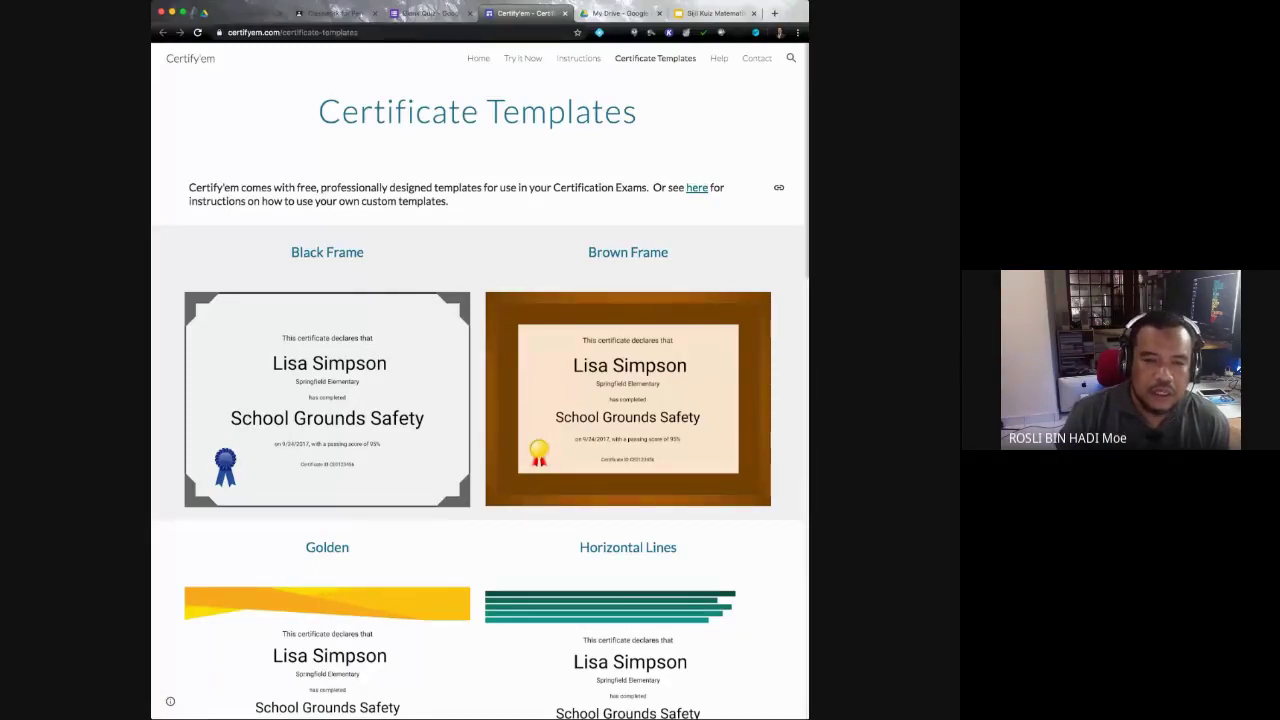
Step: Load Certify'em's Custom Templates instructions and scroll down to the merge tags table
key("super+r")
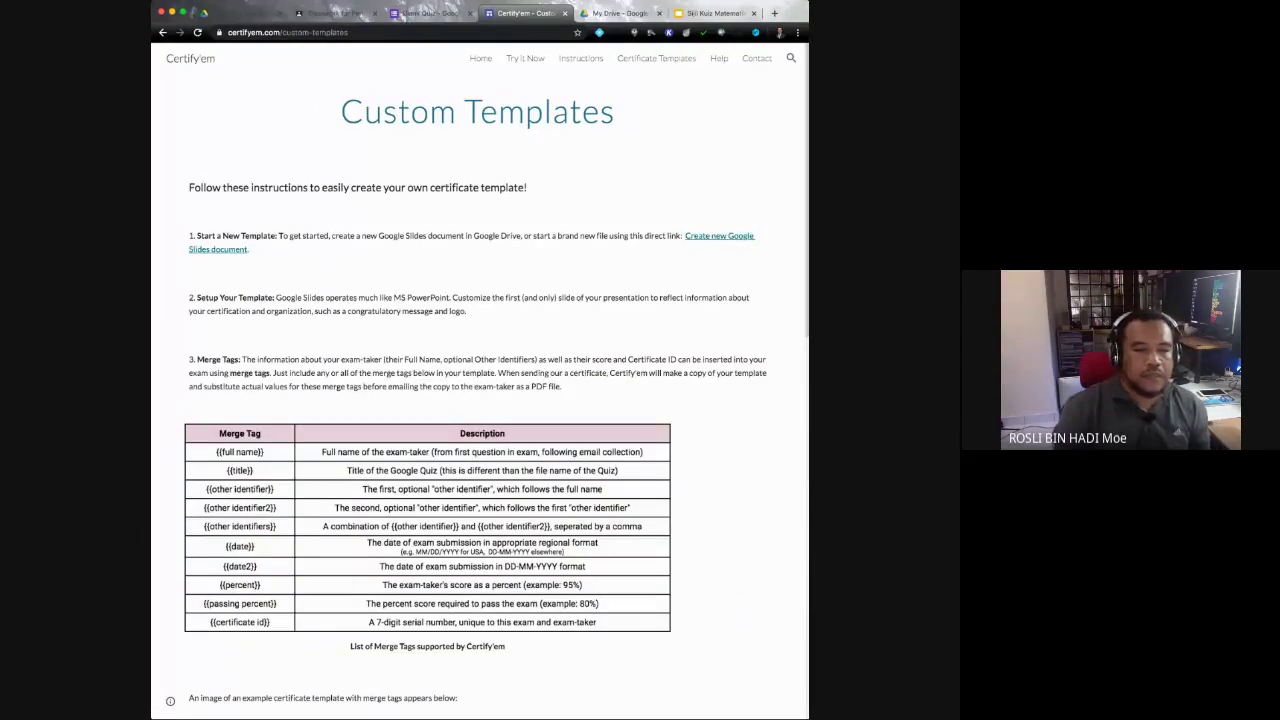
scroll(480, 400, "down", 5)
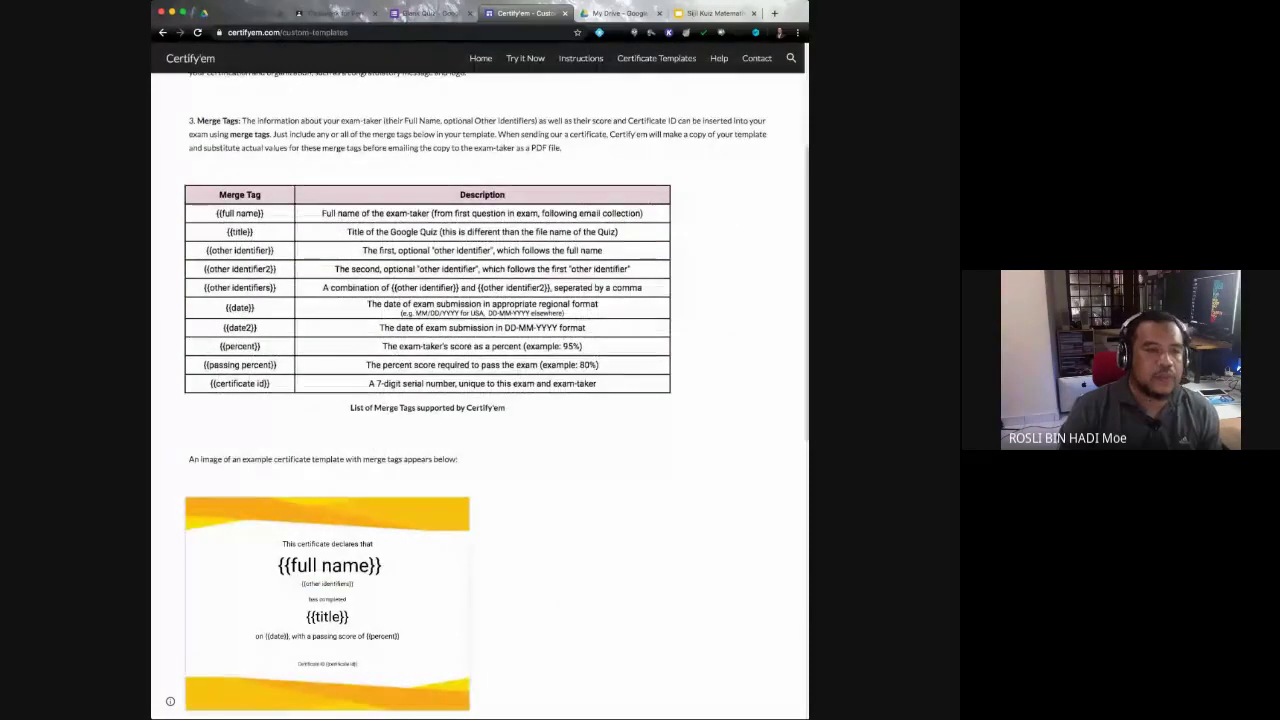
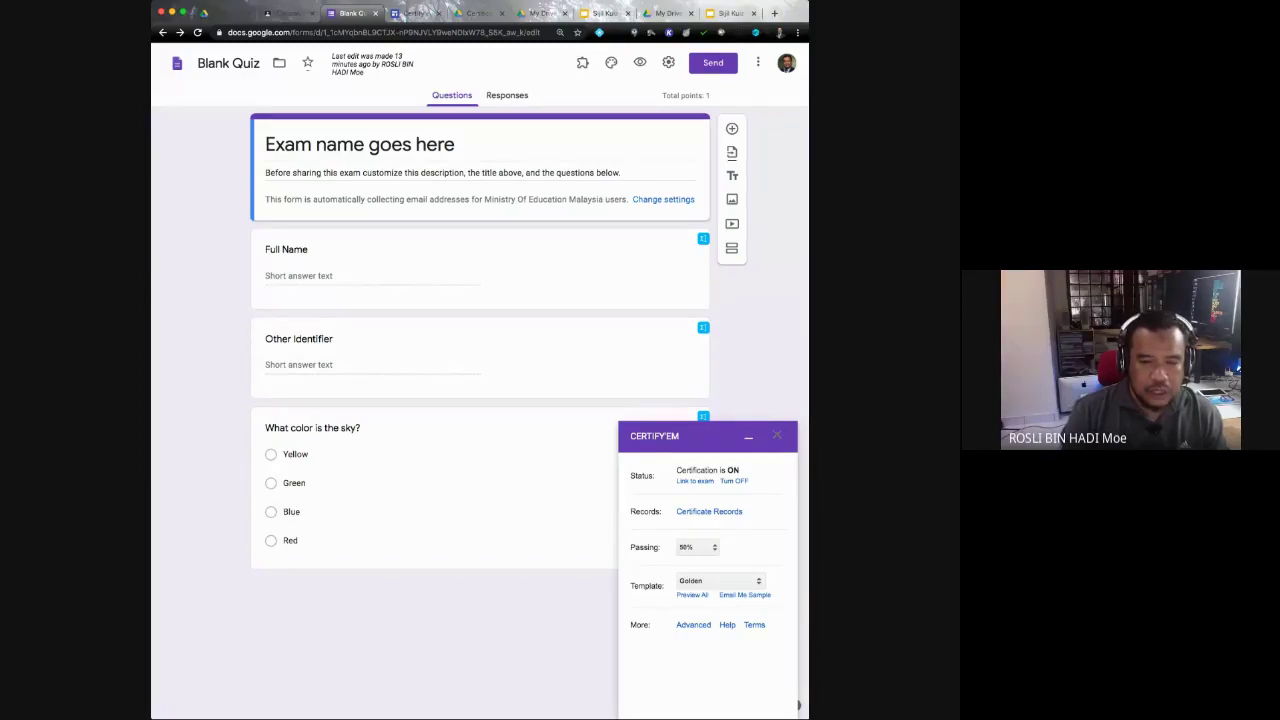
Step: Close the Certify'em panel and replace the placeholder quiz title with 'Kuiz Matematik Tahun 4'
left_click(777, 436)
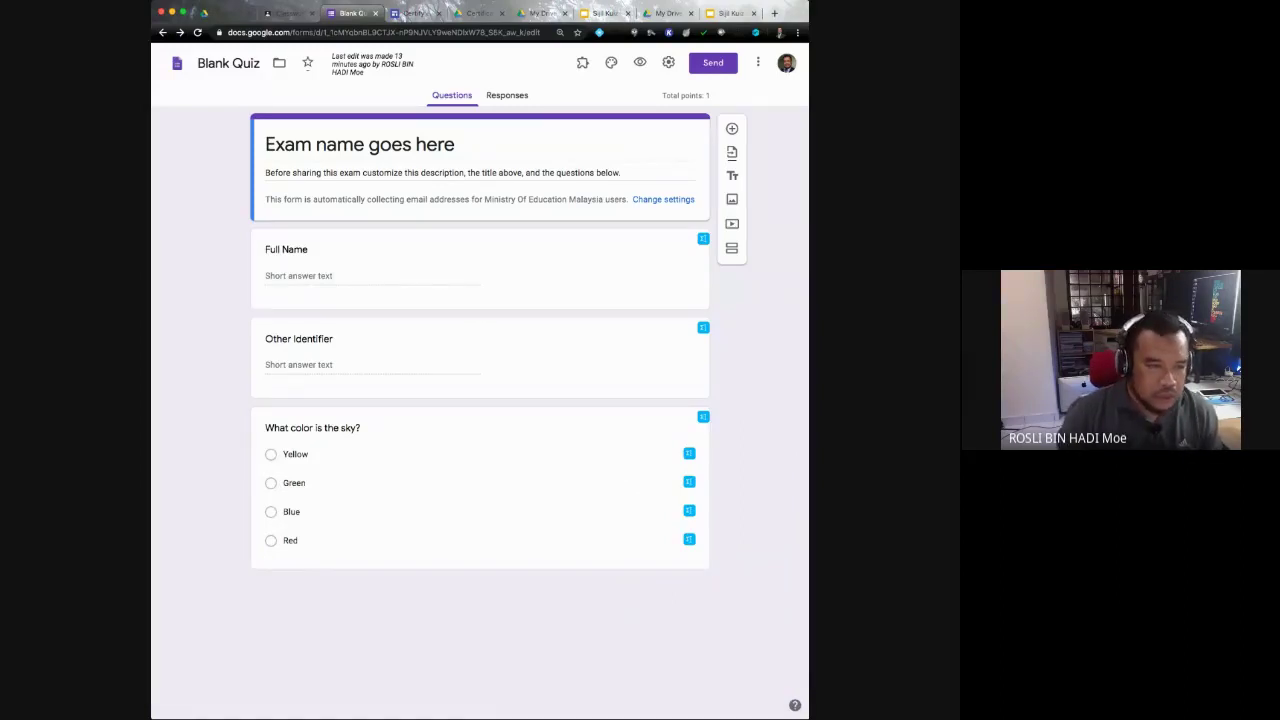
triple_click(360, 144)
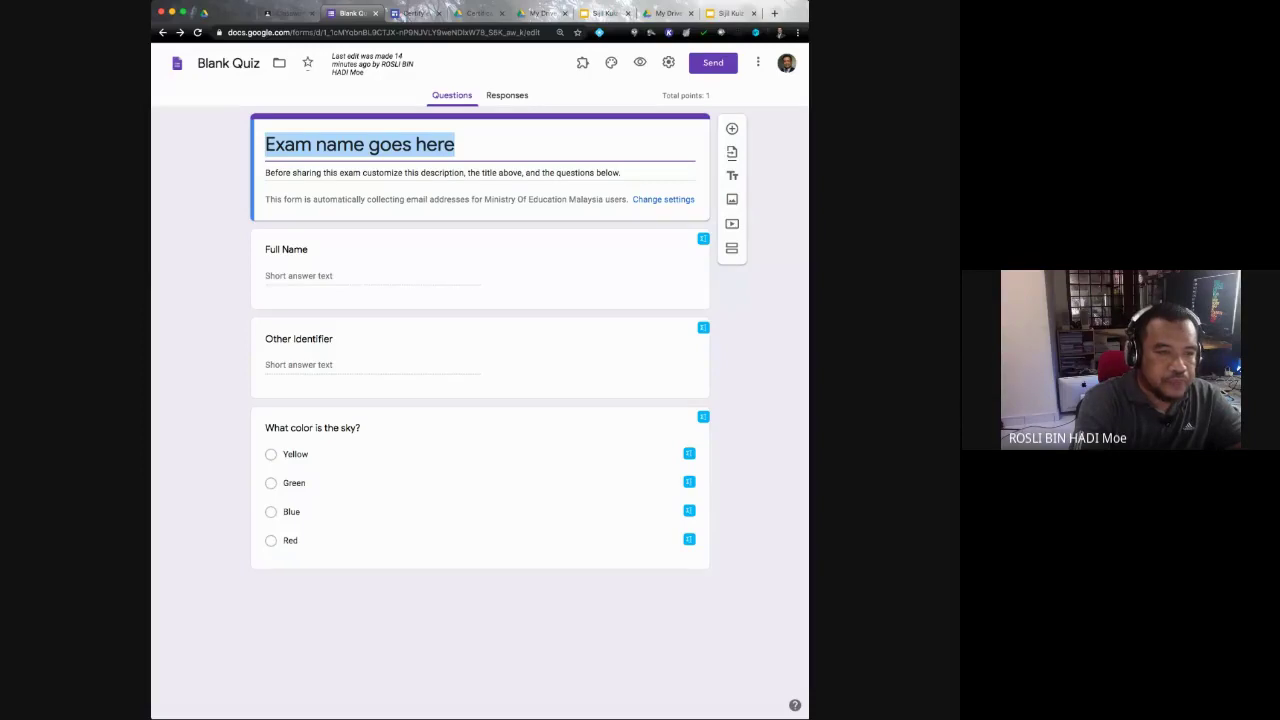
type("Kui")
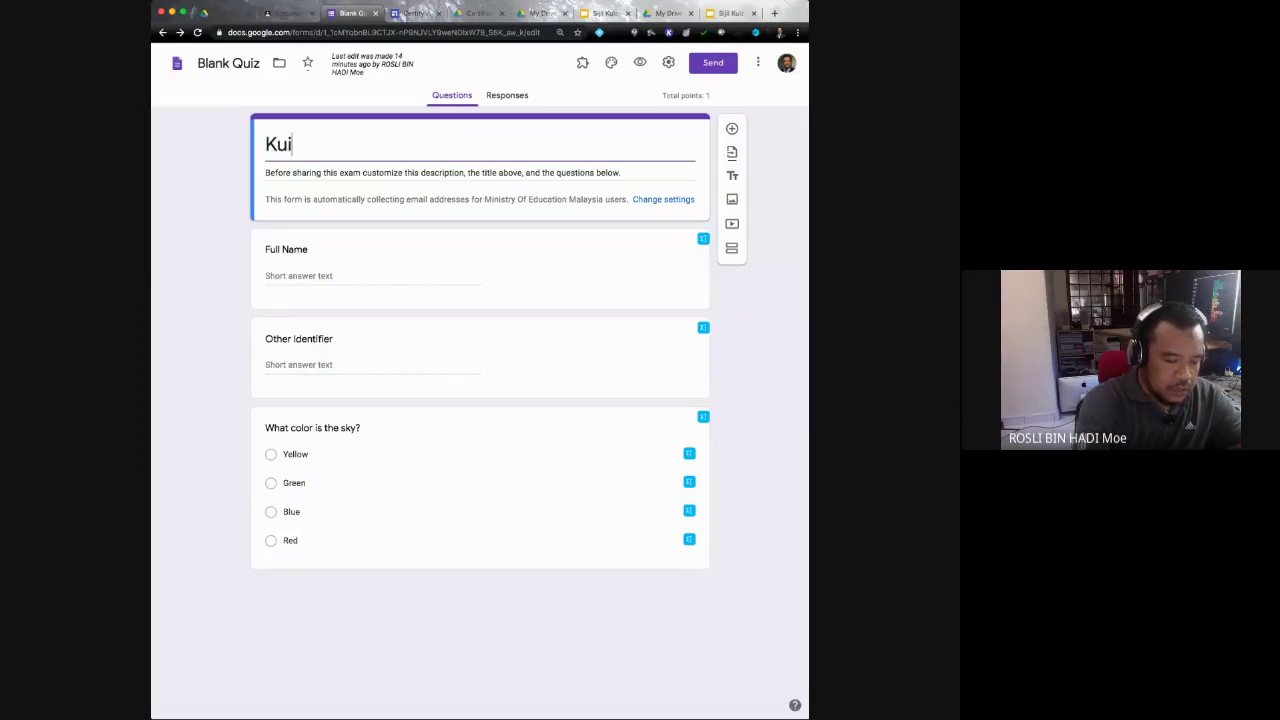
type("z Ma")
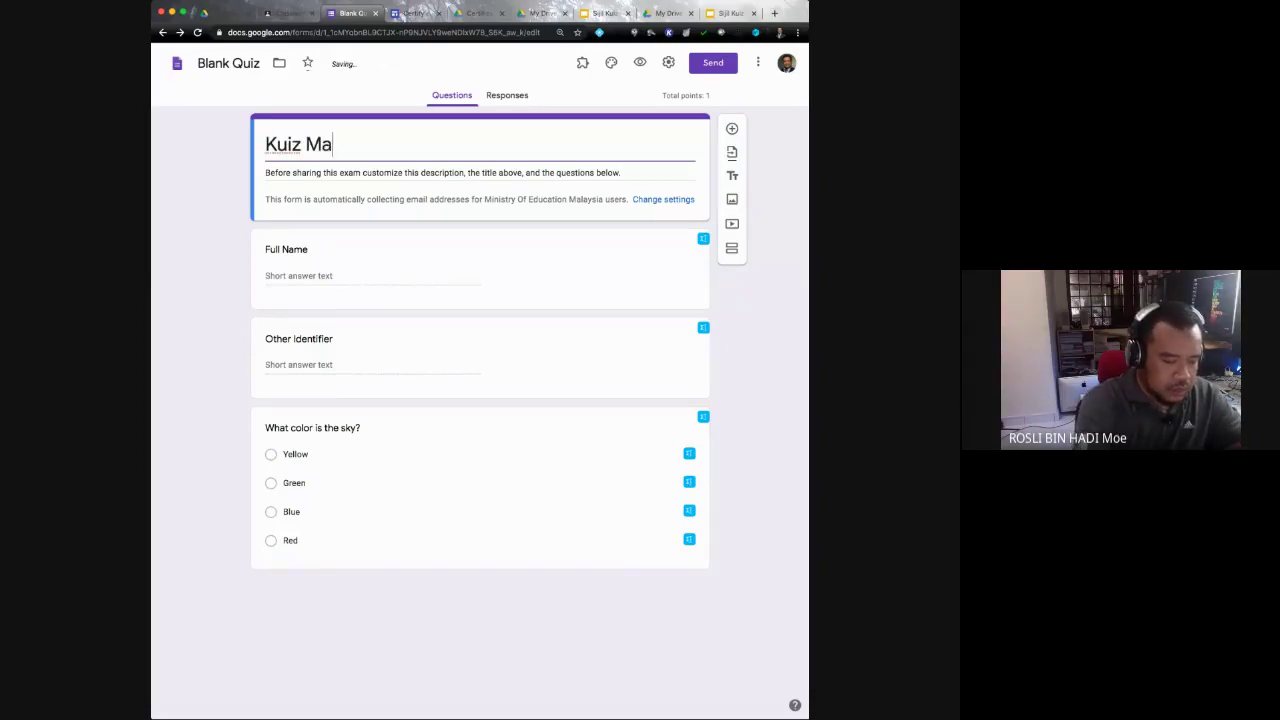
type("tematik Tahun")
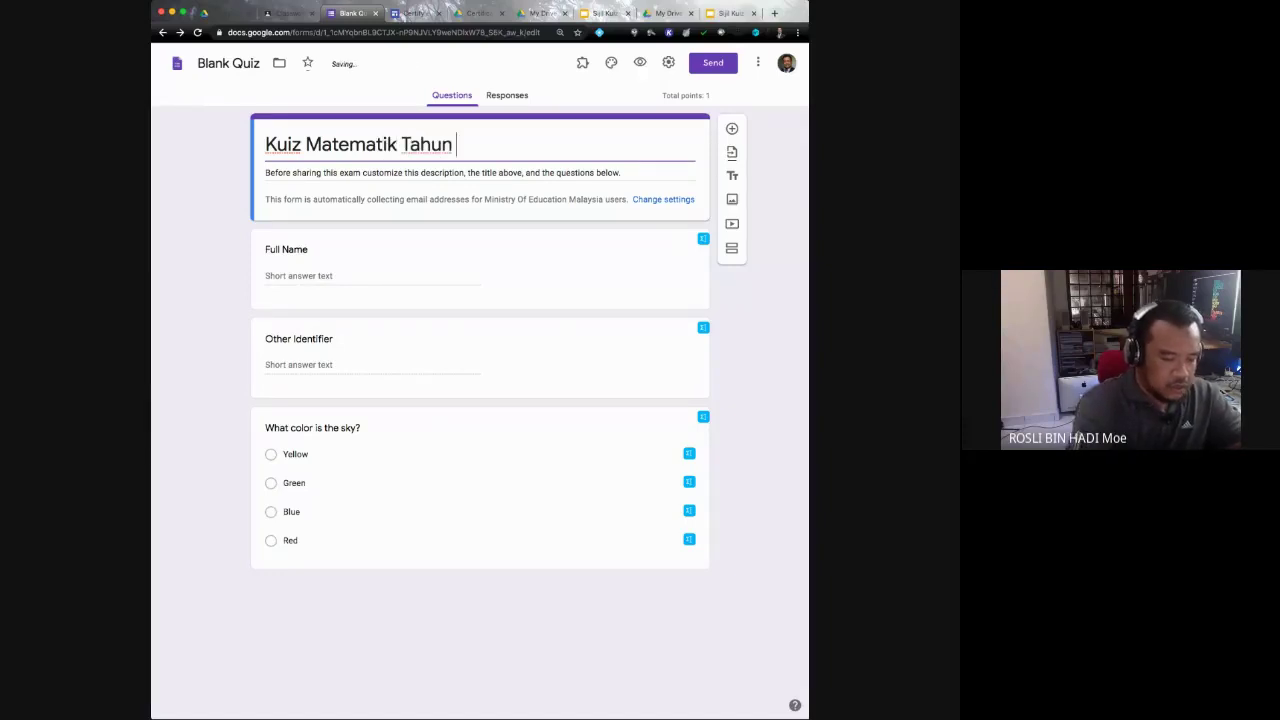
type(" 4")
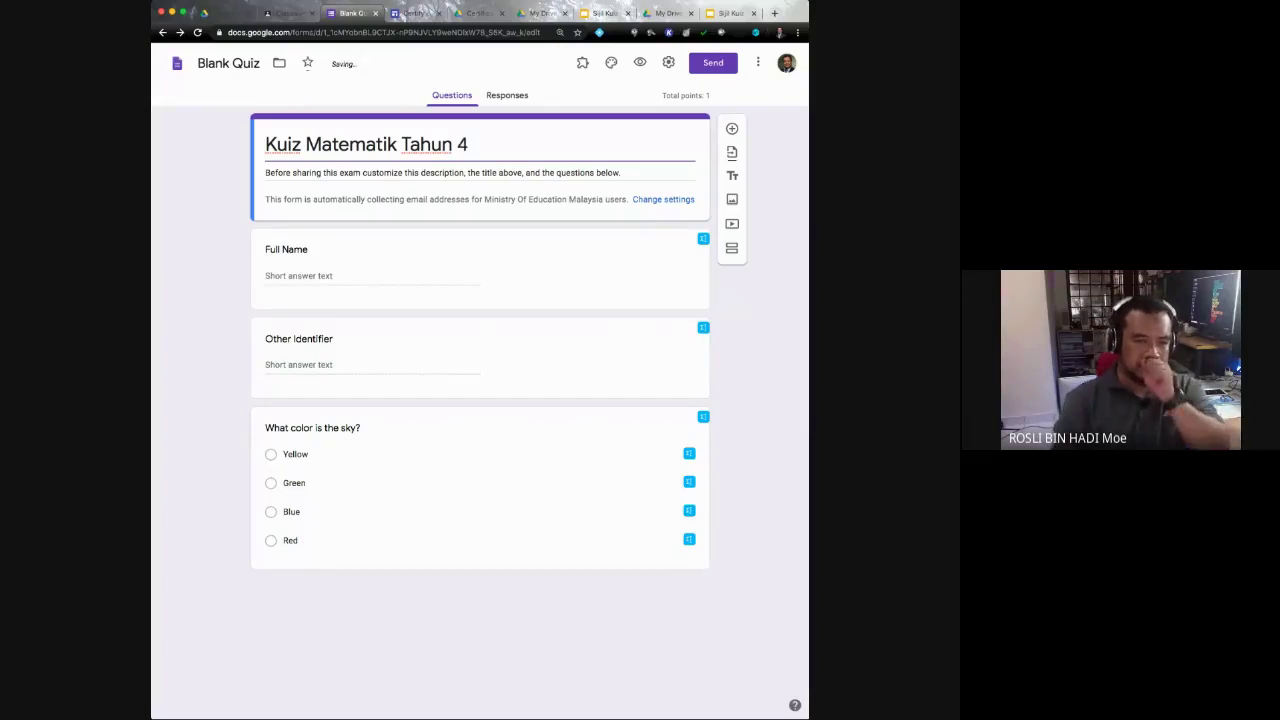
key("Tab")
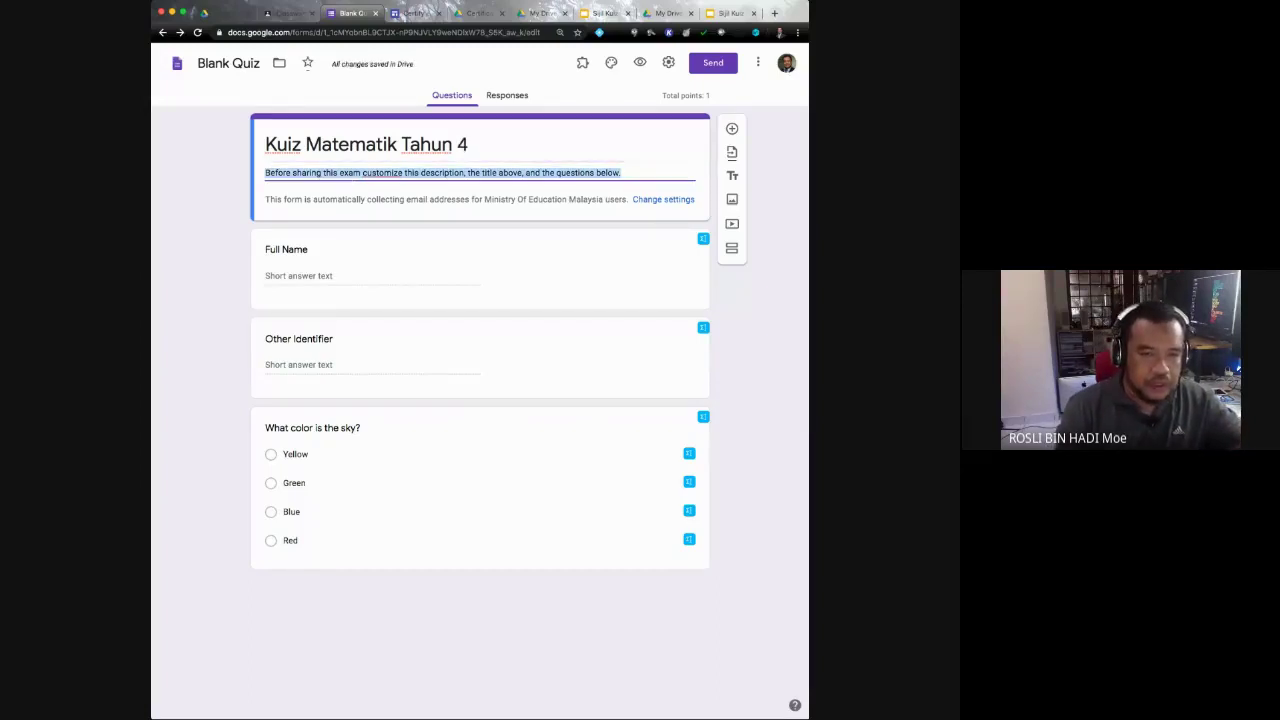
Step: Write the description 'Sila jawab semua soalan di bawah. Tekan butang 'submit' setelah selesai.'
type("Si")
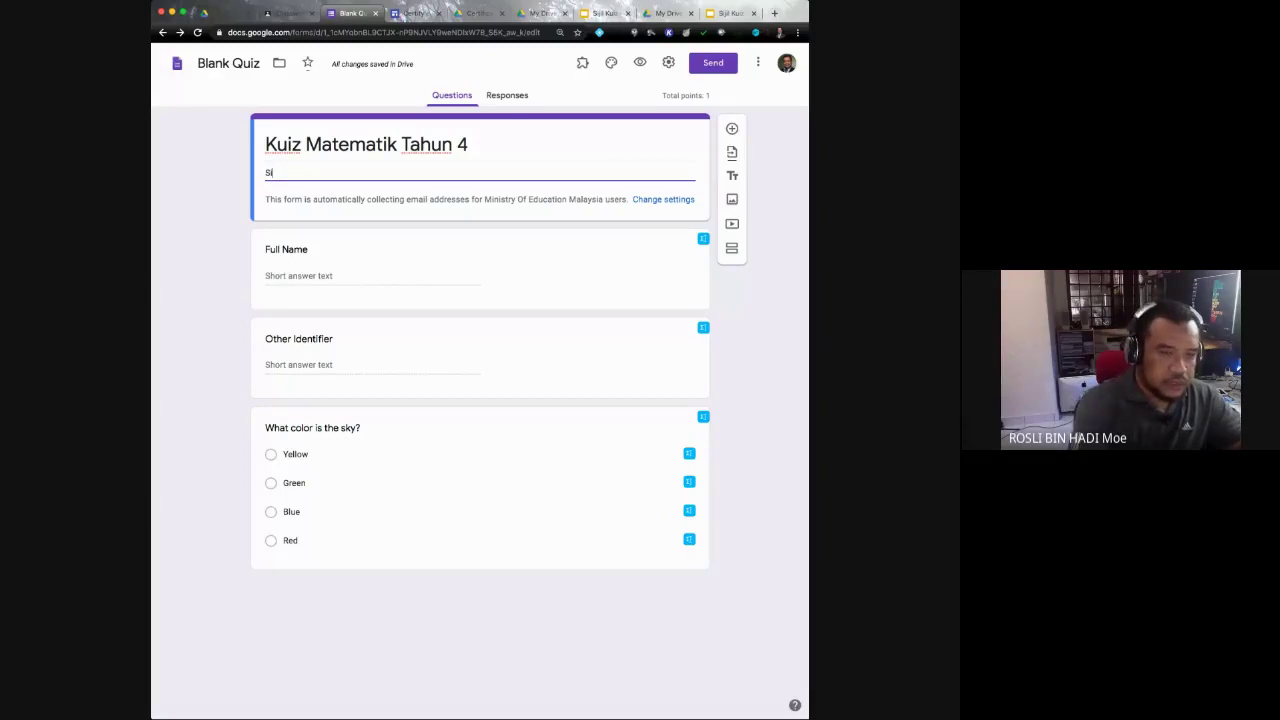
type("ji")
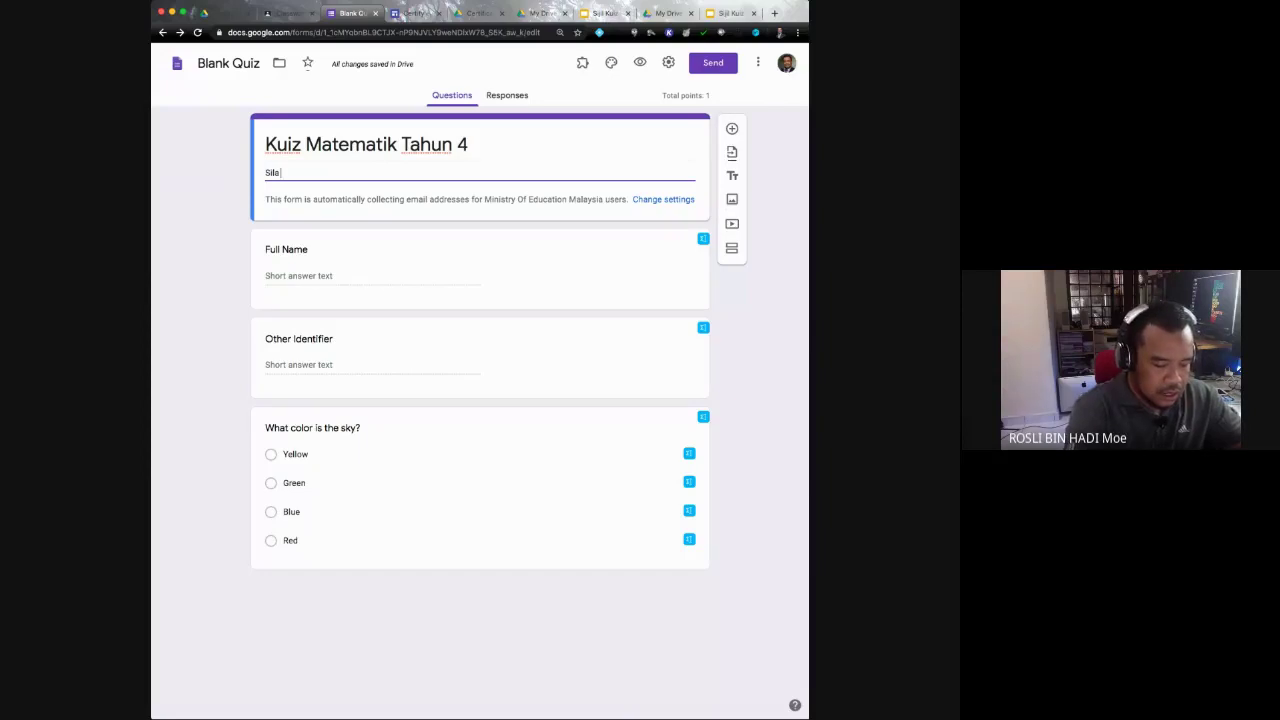
type("jawa")
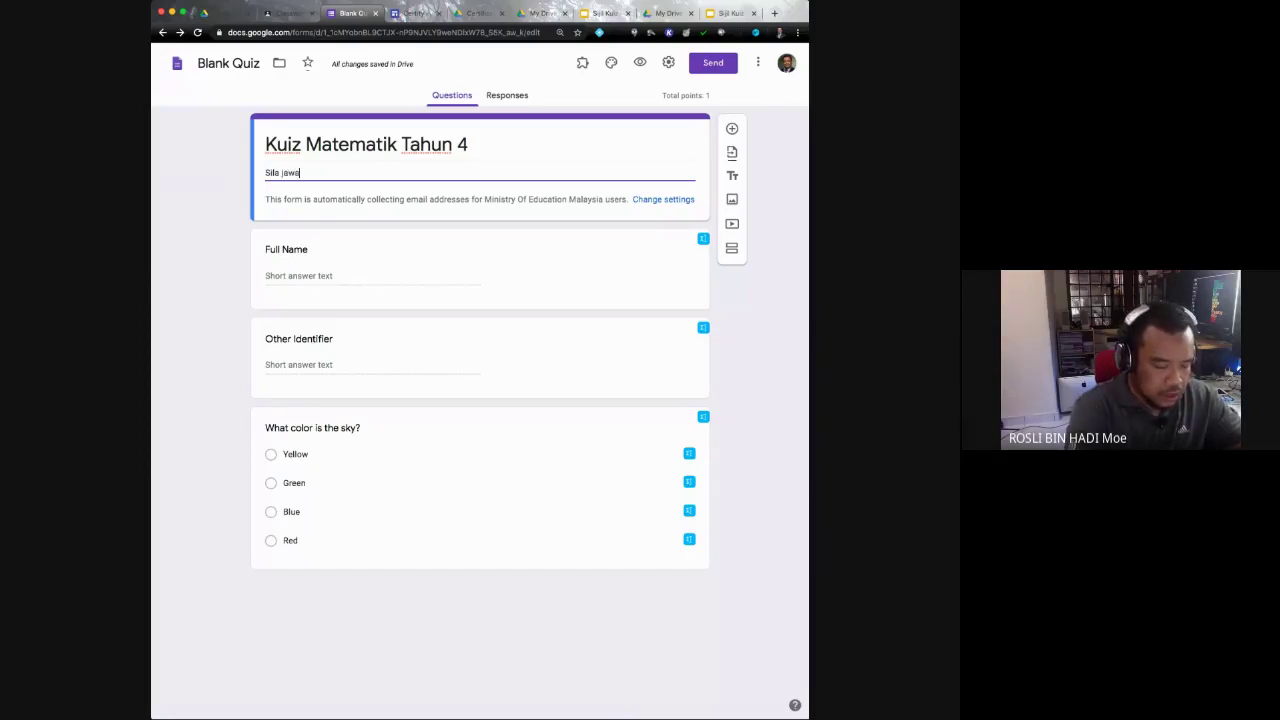
type("b semua soalan di")
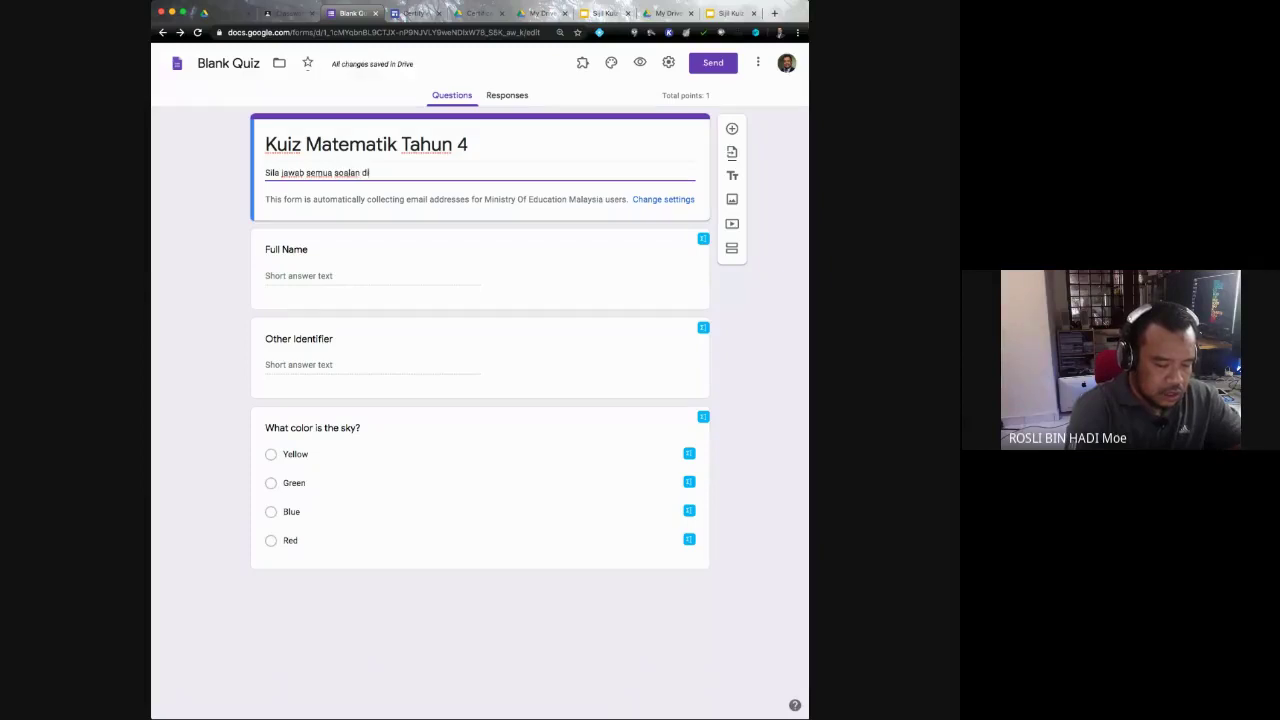
type(" bawah")
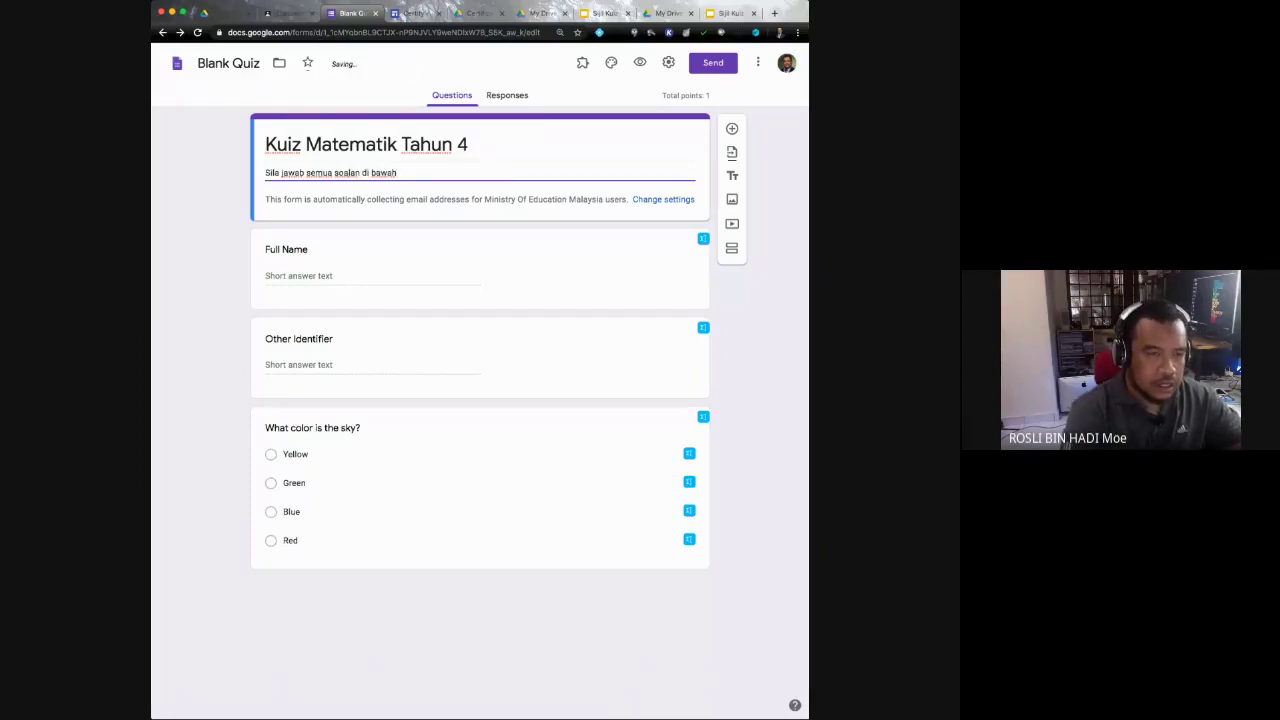
type(". Teka")
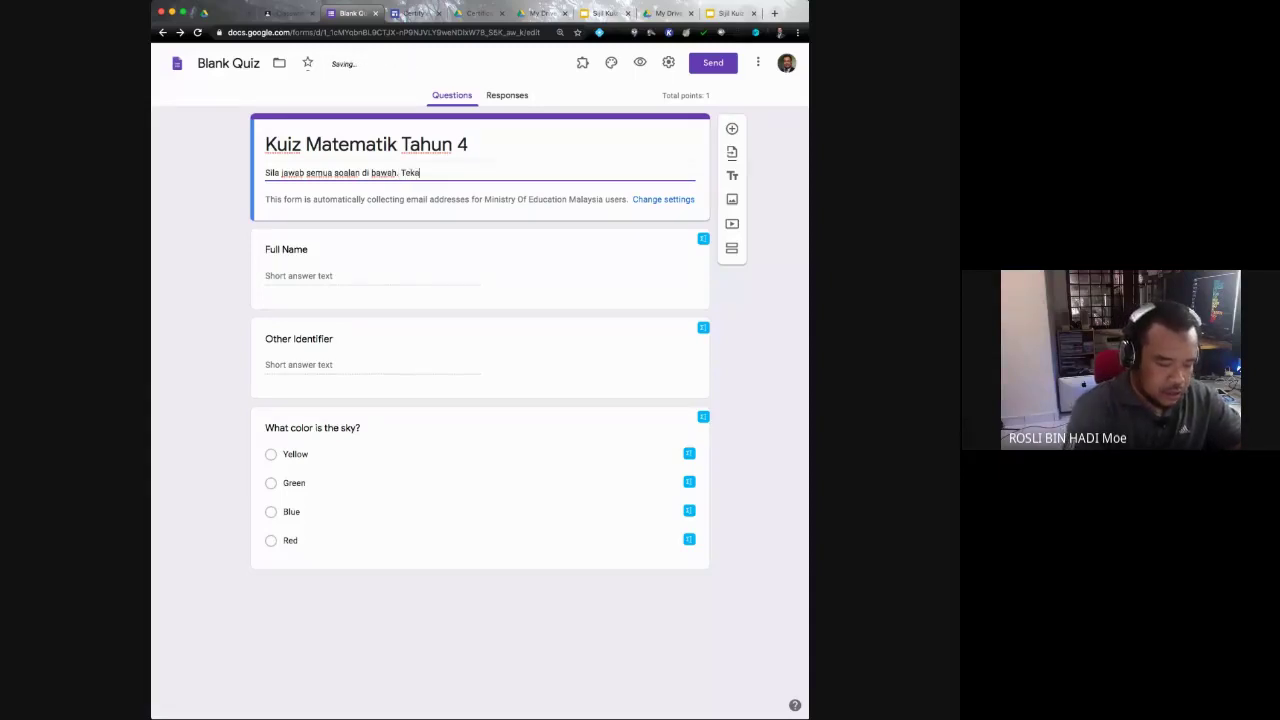
type("n butang ")
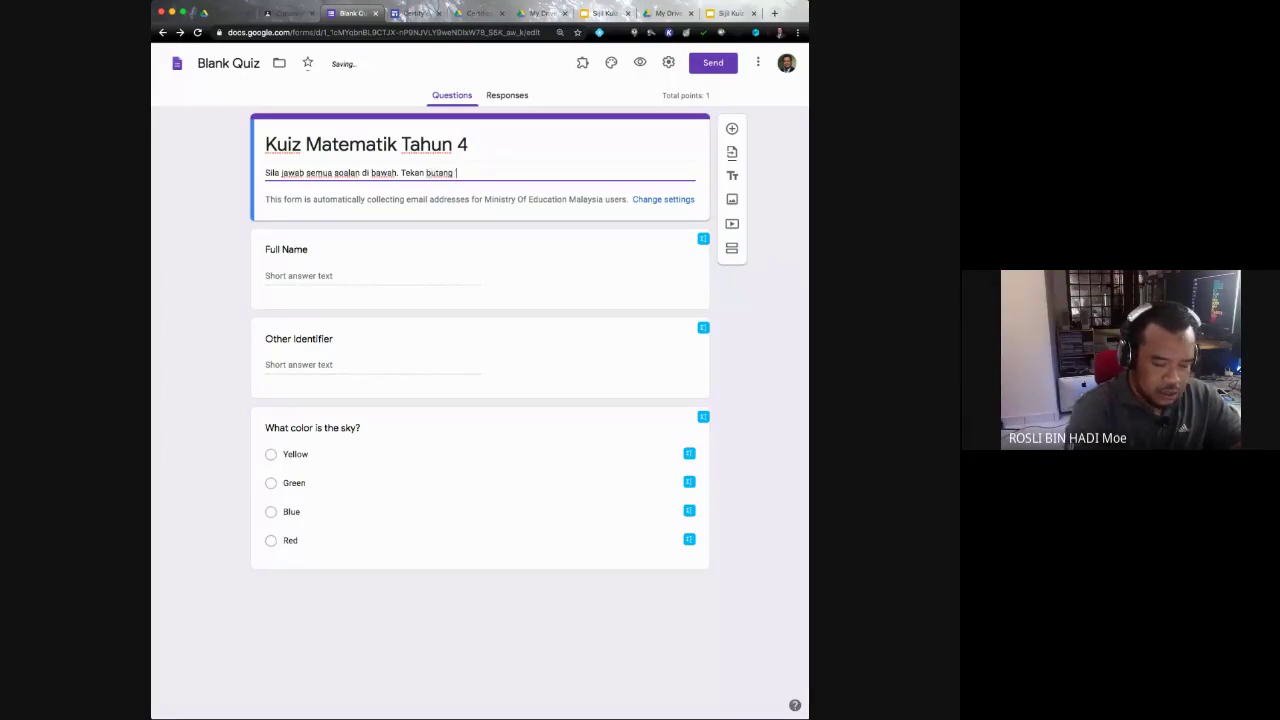
type(" 'submit' set")
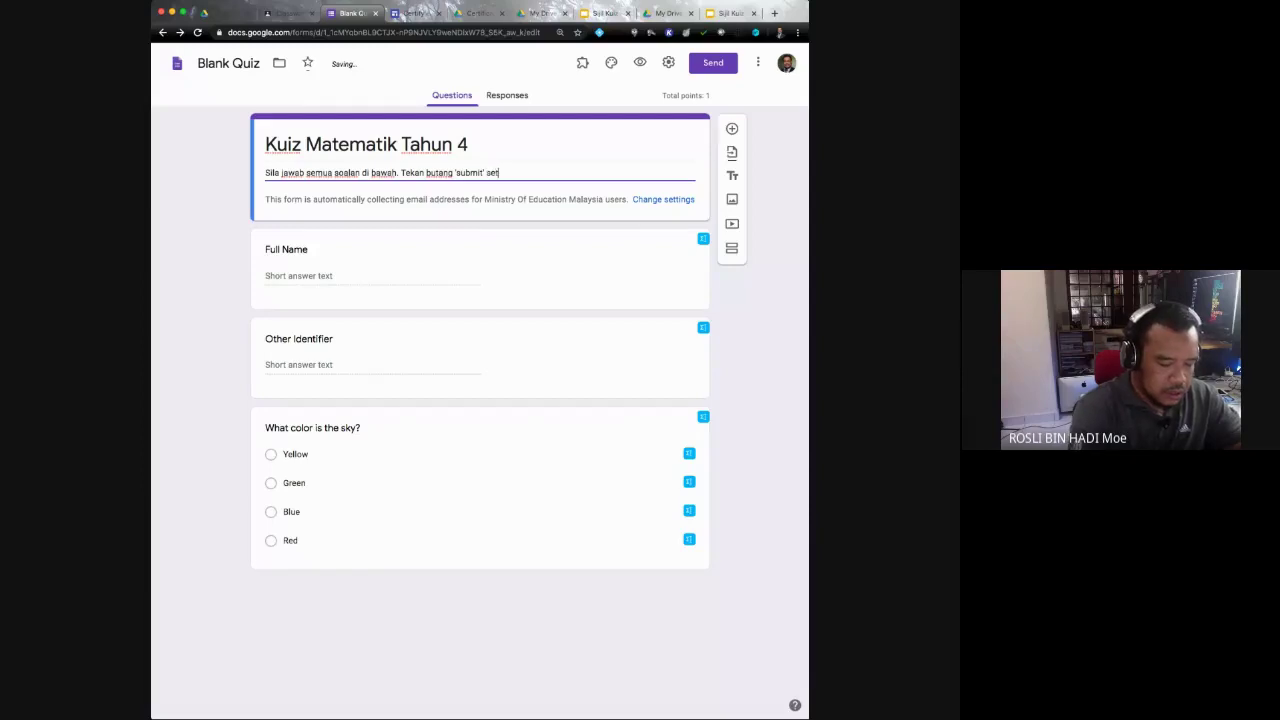
type("elah selesai")
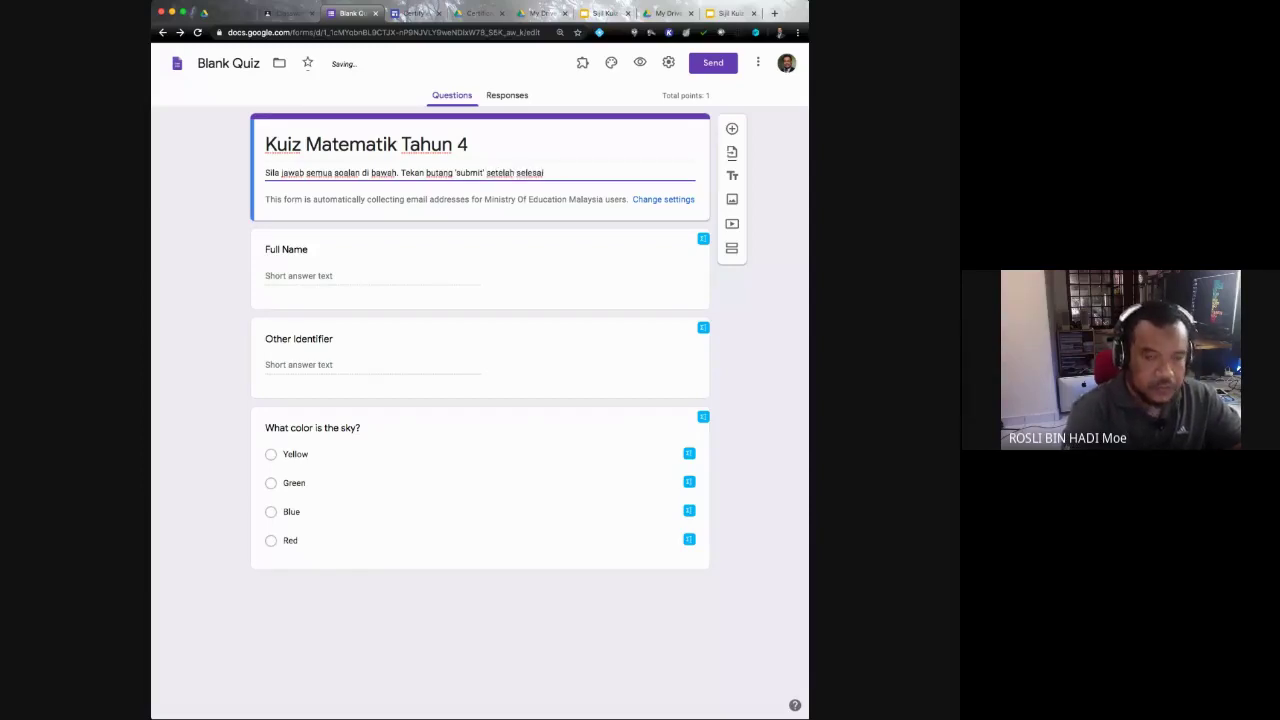
type(".")
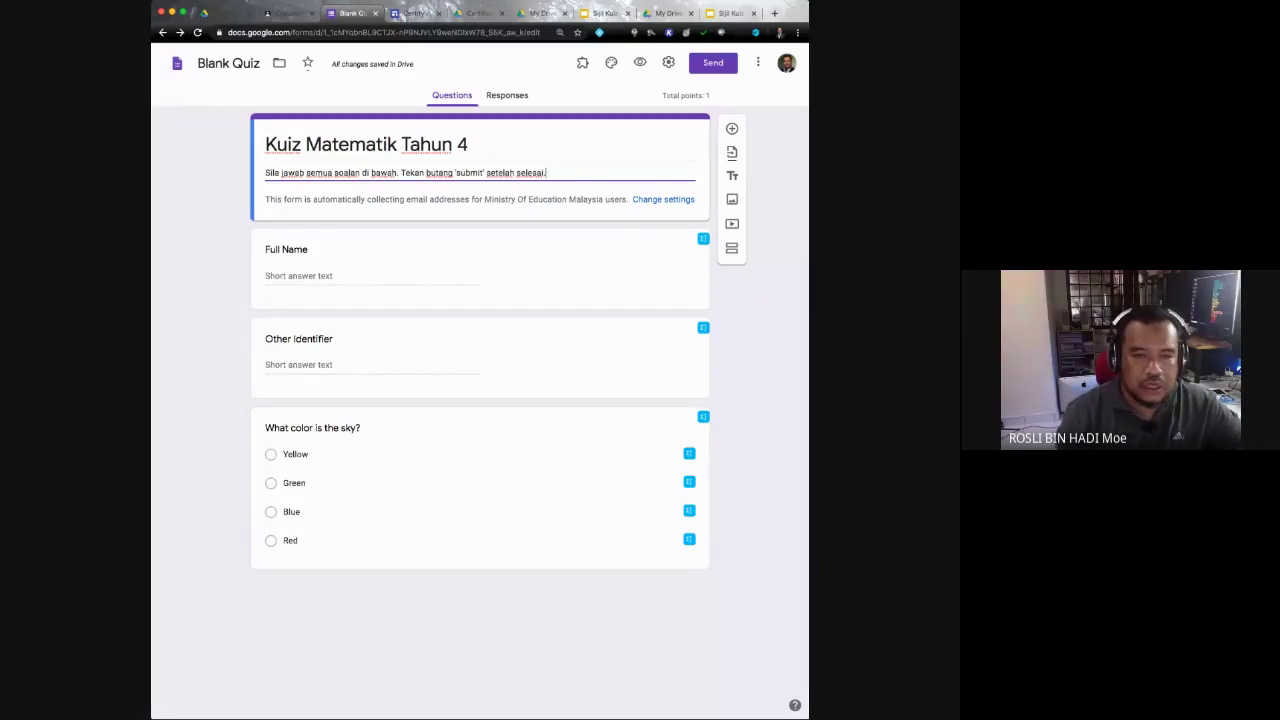
Step: Bring up the form's Settings panel
left_click(663, 199)
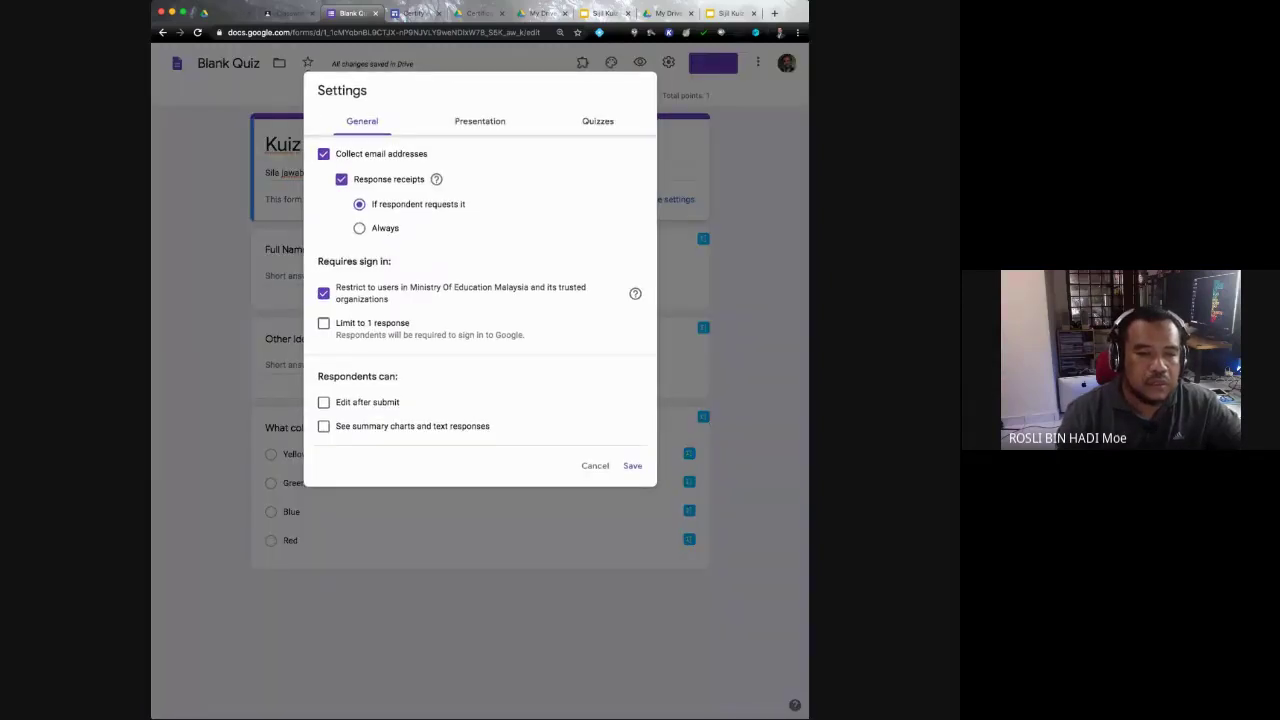
left_click(595, 466)
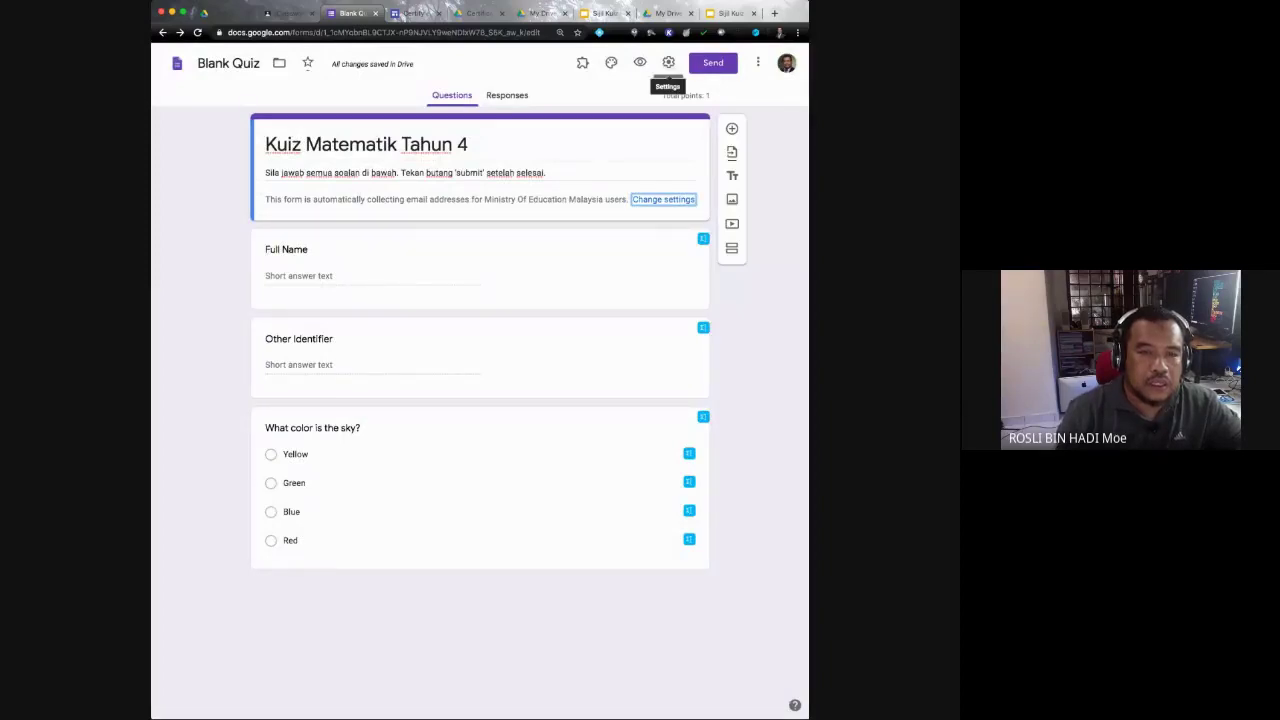
left_click(668, 62)
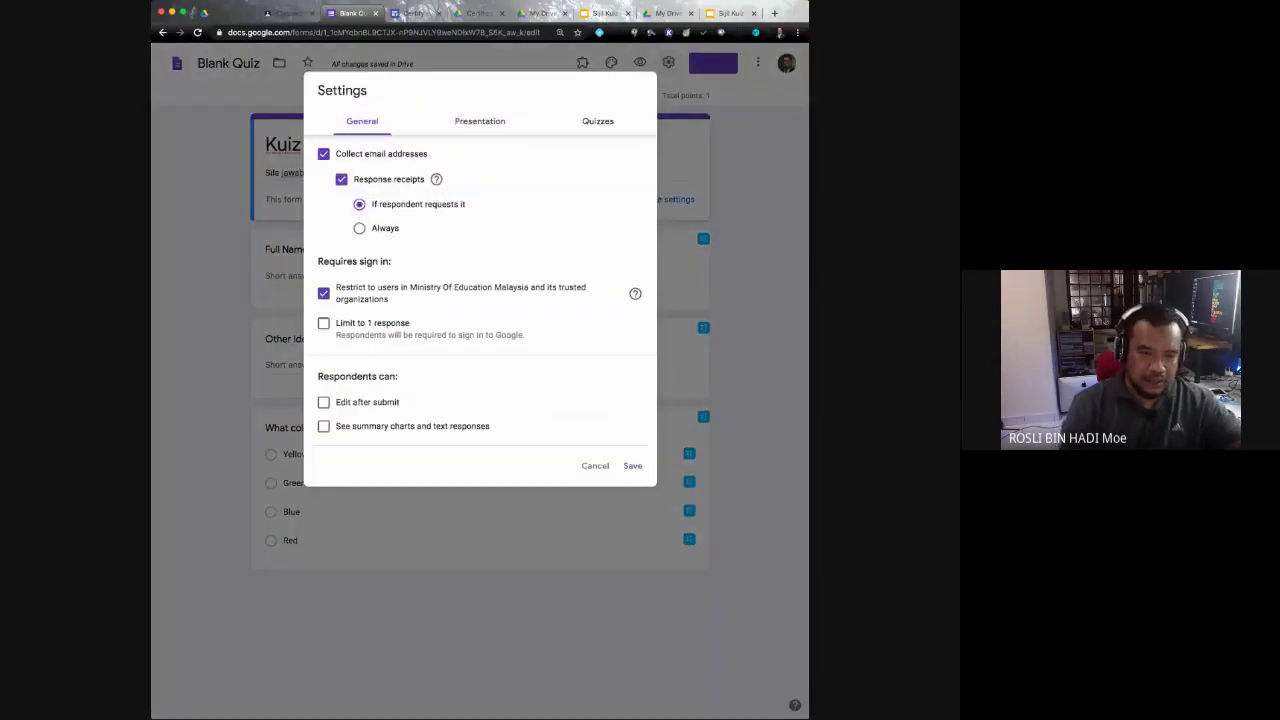
left_click(668, 64)
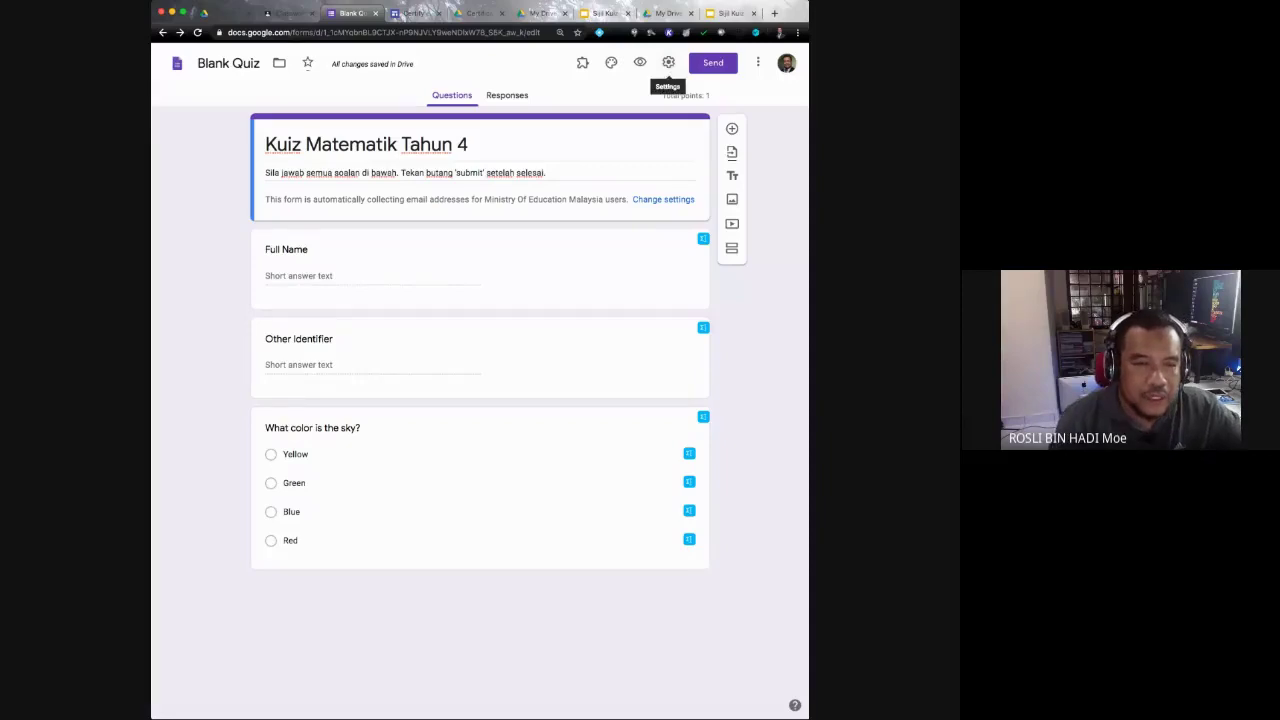
left_click(668, 64)
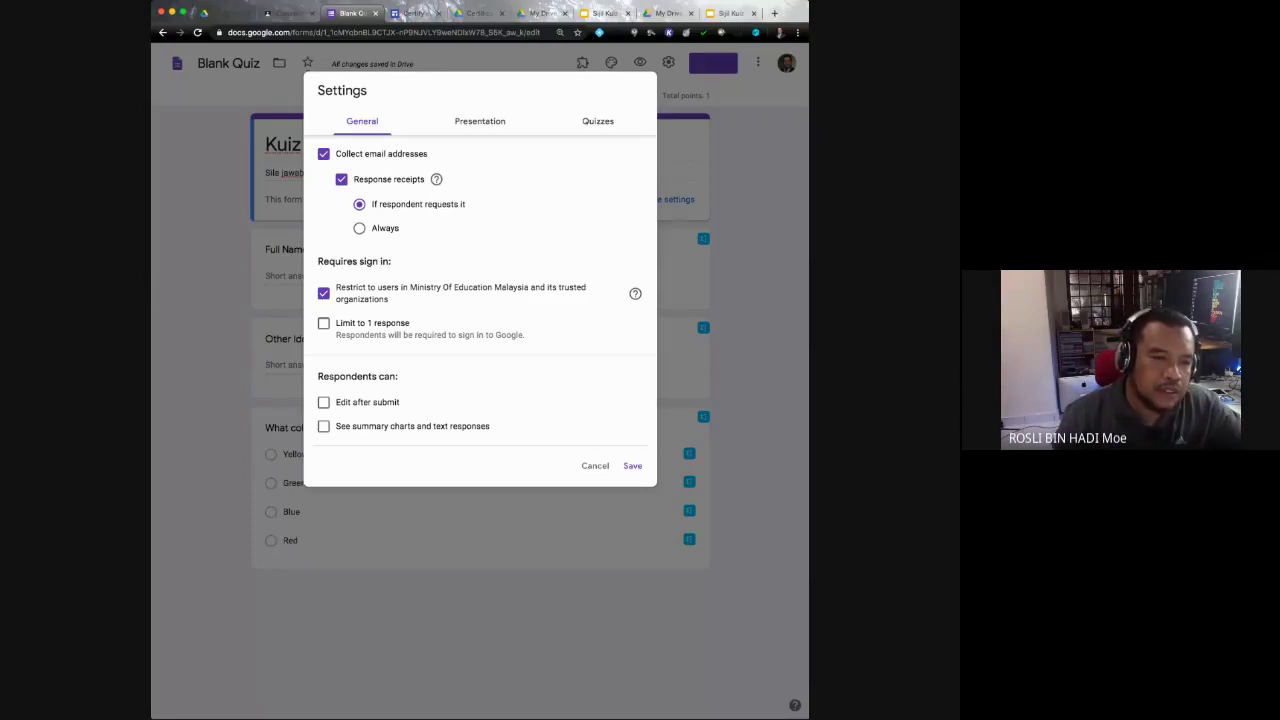
Step: Uncheck 'Restrict to users in Ministry Of Education Malaysia' and show the Presentation settings
left_click(323, 293)
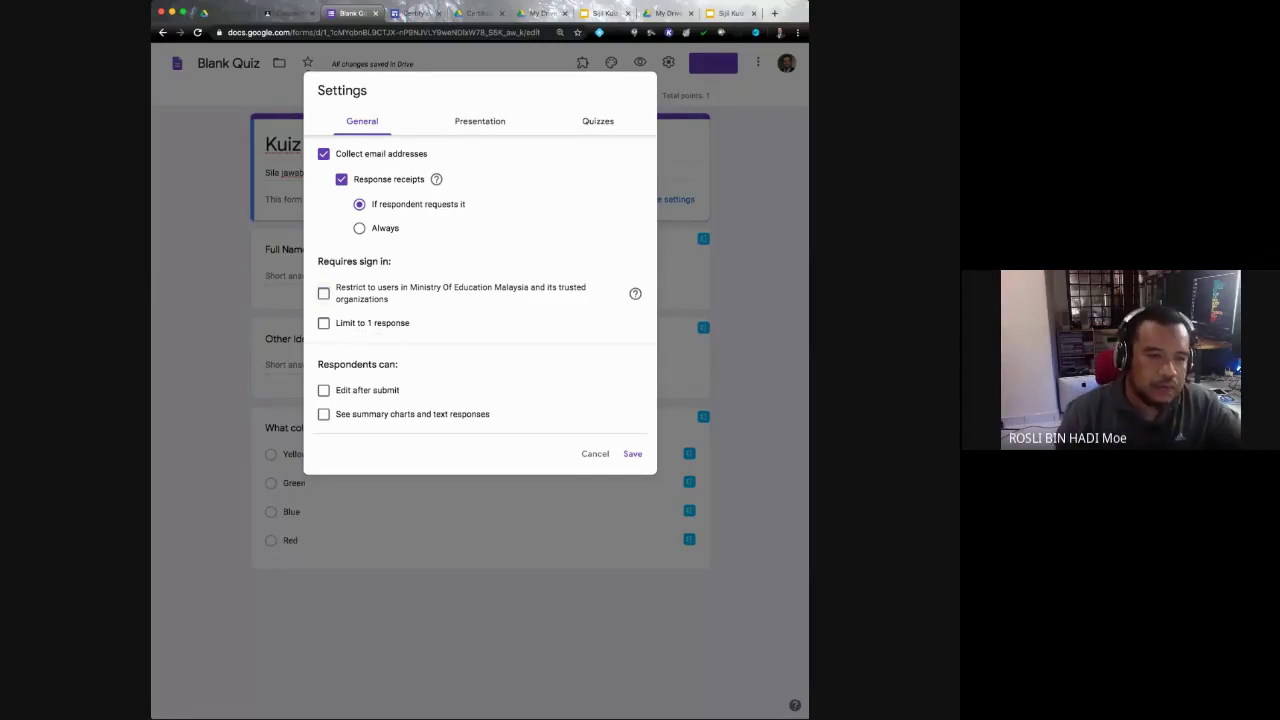
left_click(323, 293)
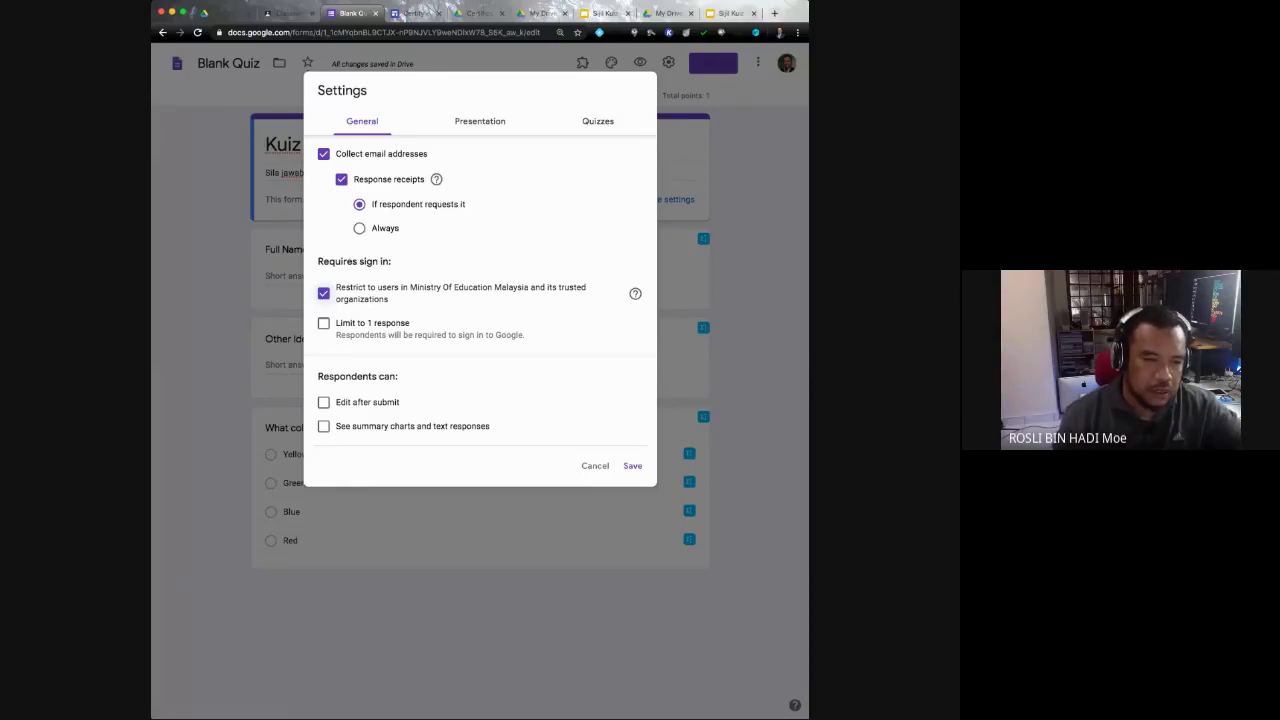
left_click(323, 293)
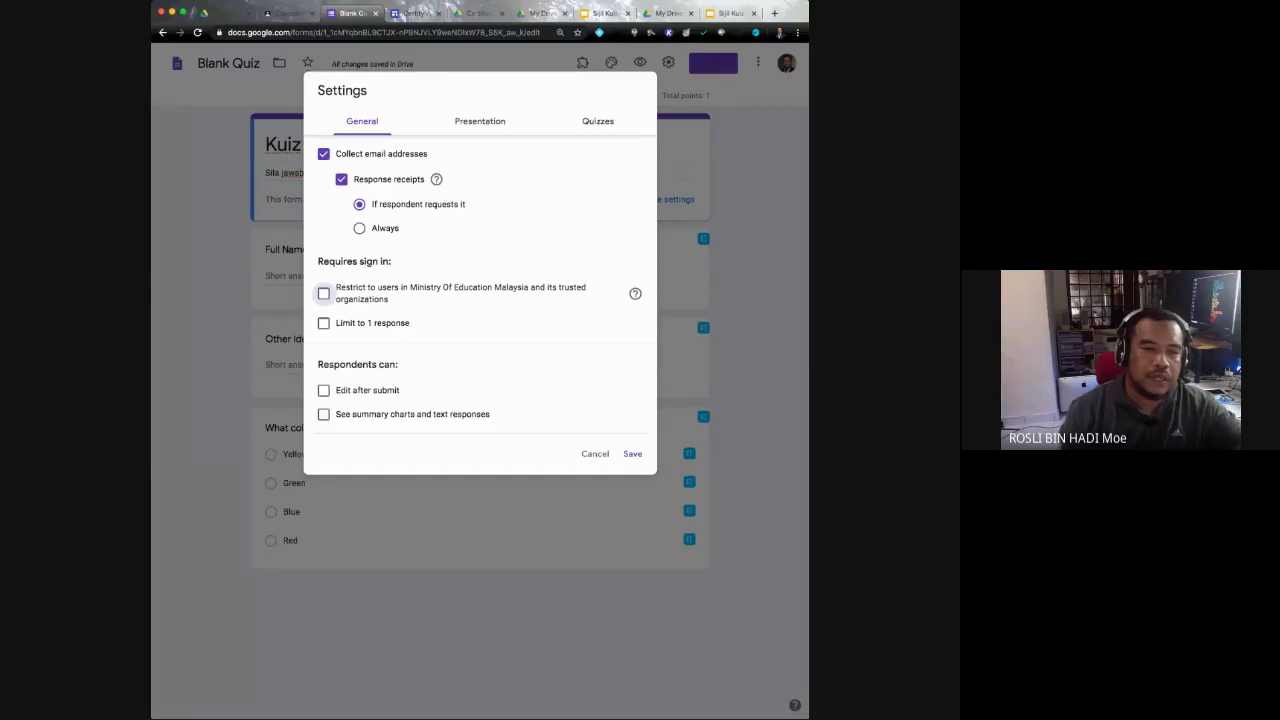
left_click(480, 121)
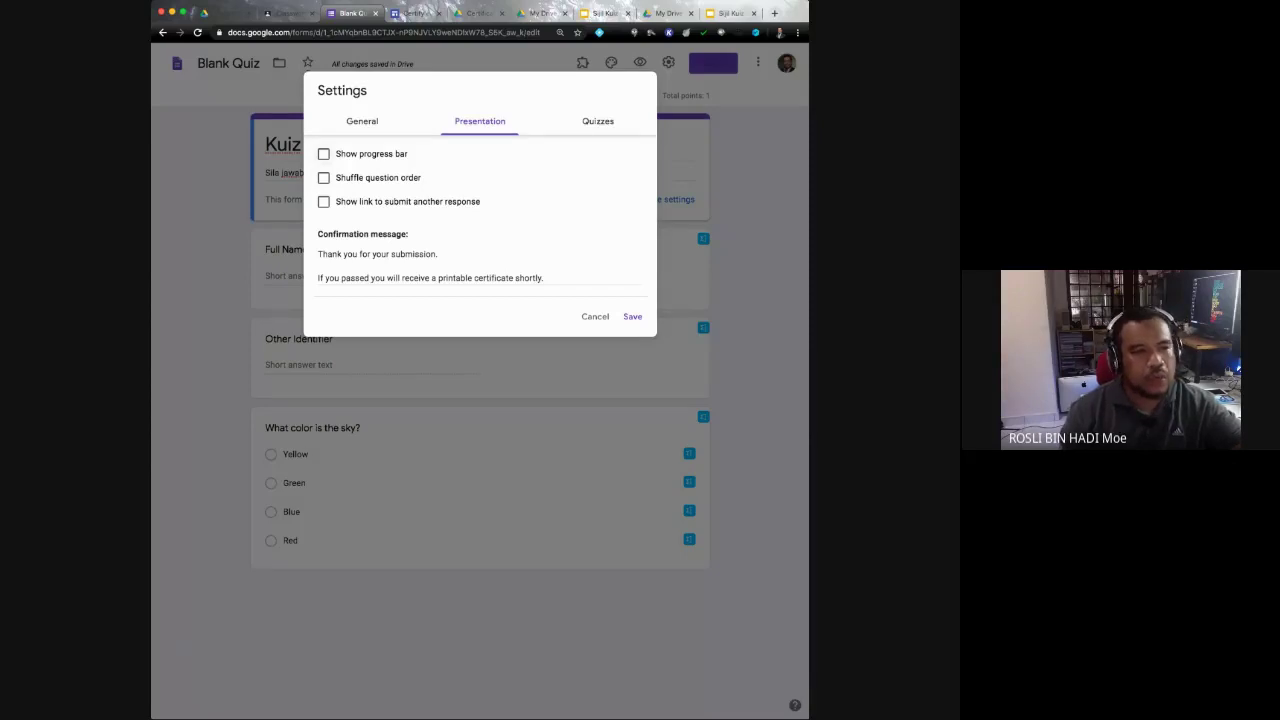
Step: Set the confirmation message to 'Terima kasih kerana menjawab kuiz yang cikgu sediakan. Sila semak email untuk mengetahui keputusannya.'
left_click(323, 153)
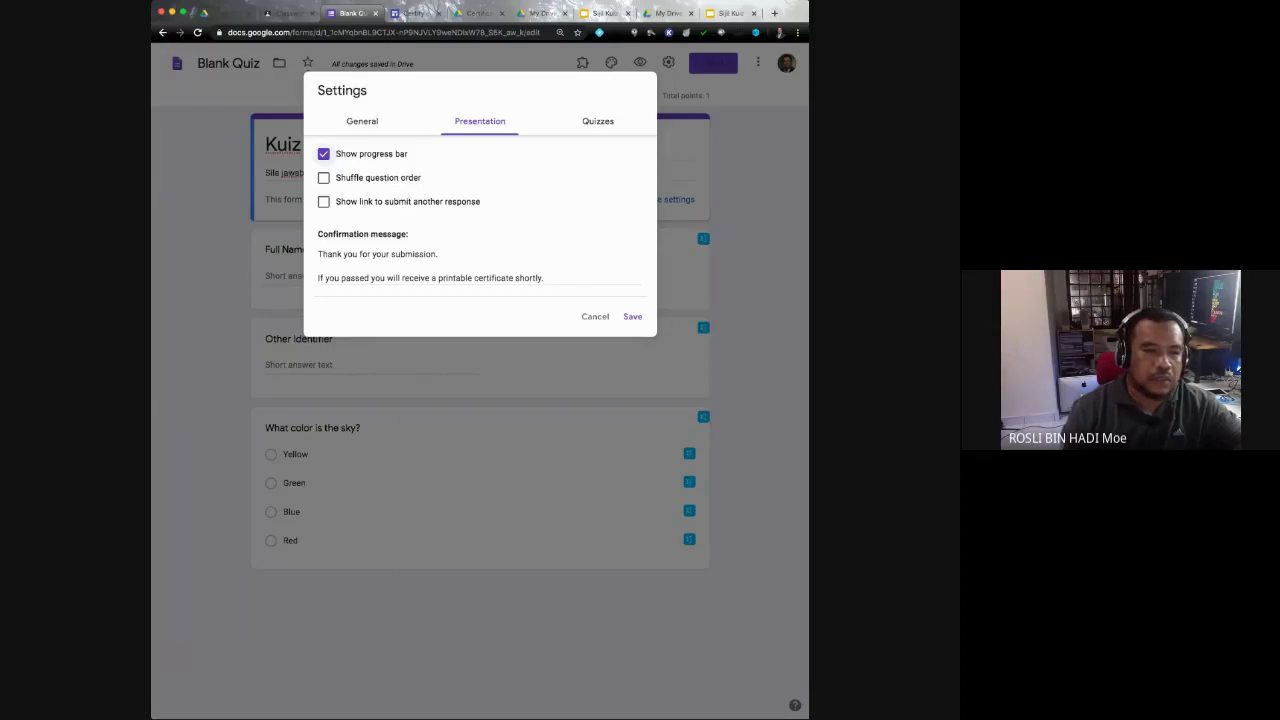
left_click(323, 154)
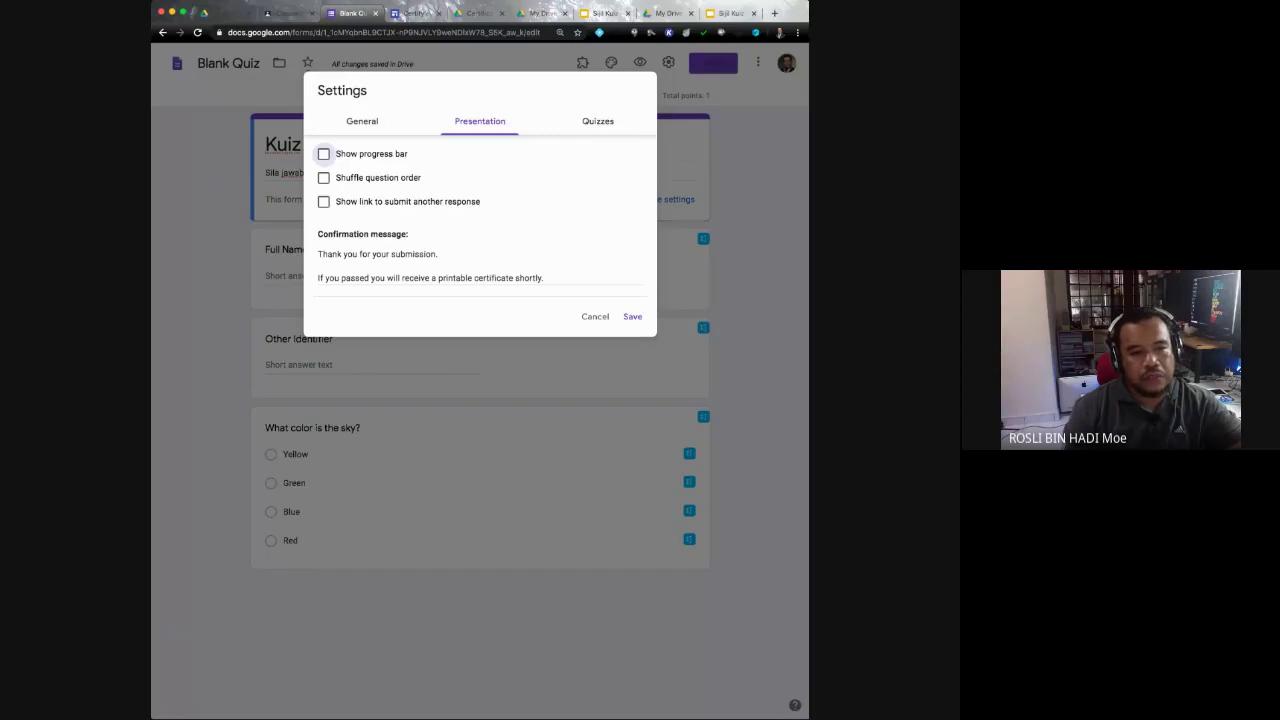
left_click(541, 278)
left_click_drag(541, 278, 318, 278)
type("Ter")
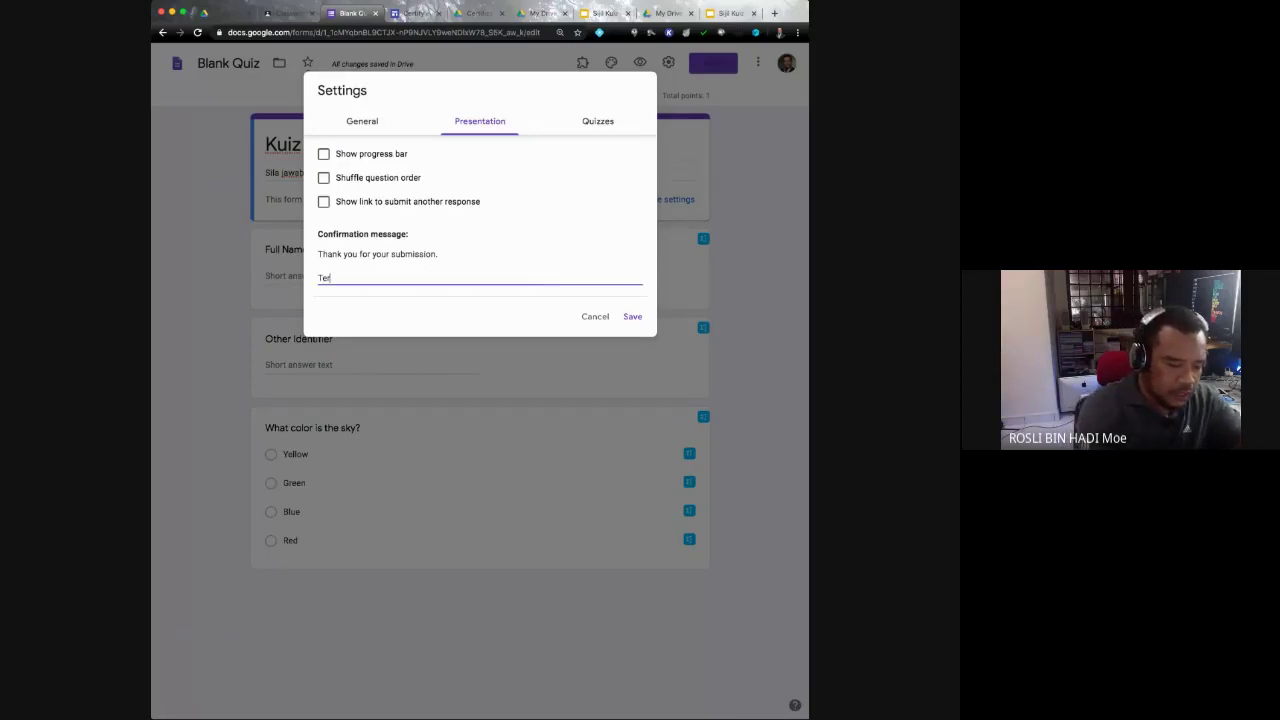
type("ima kasi")
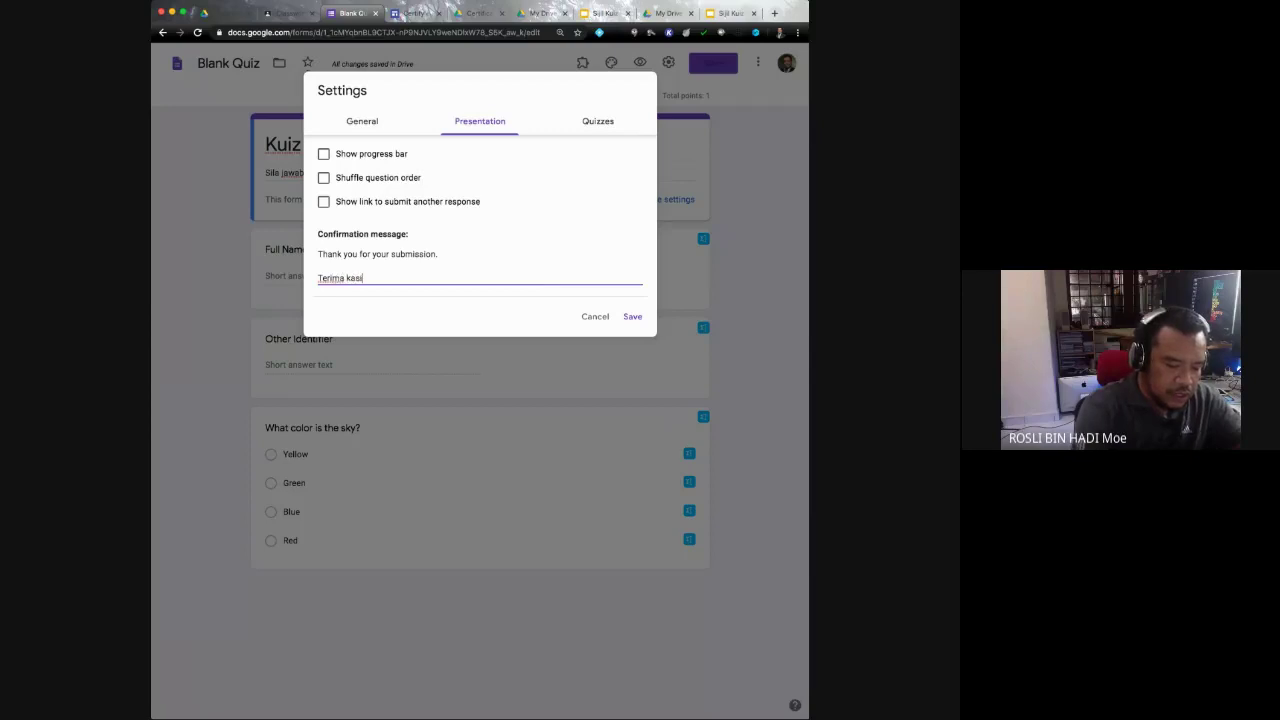
type("h kerana men")
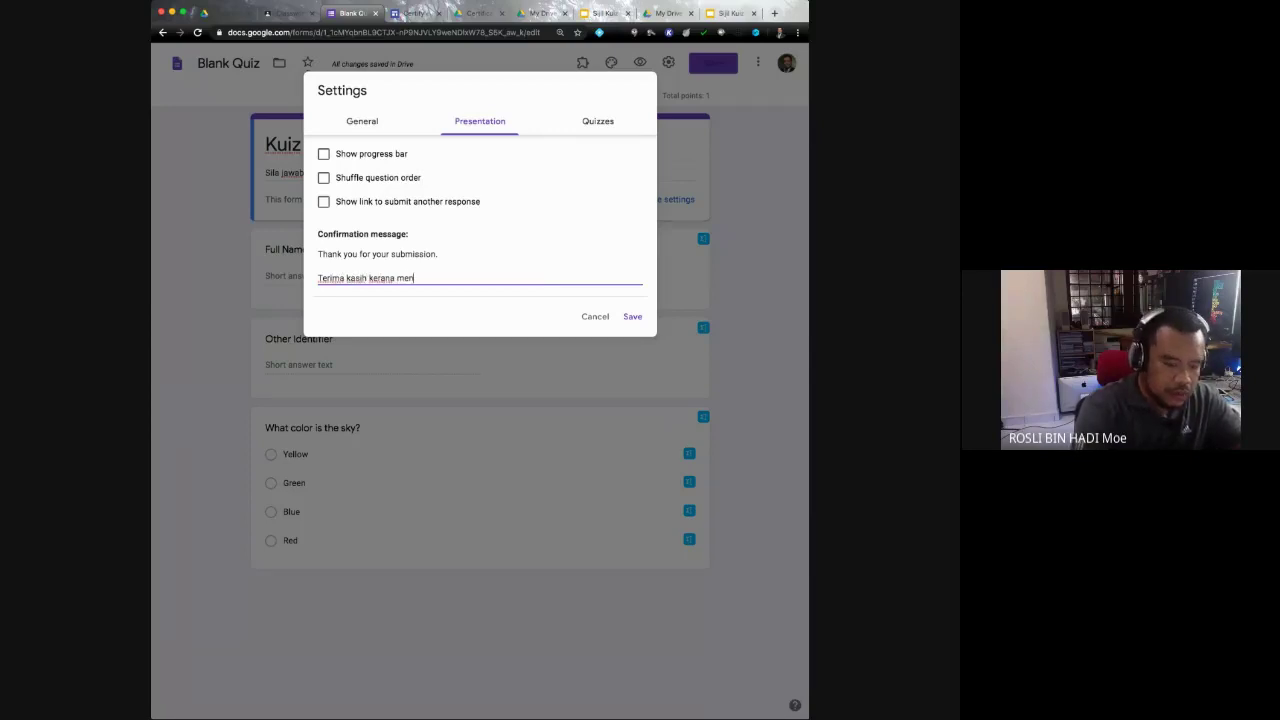
type("jawab kui")
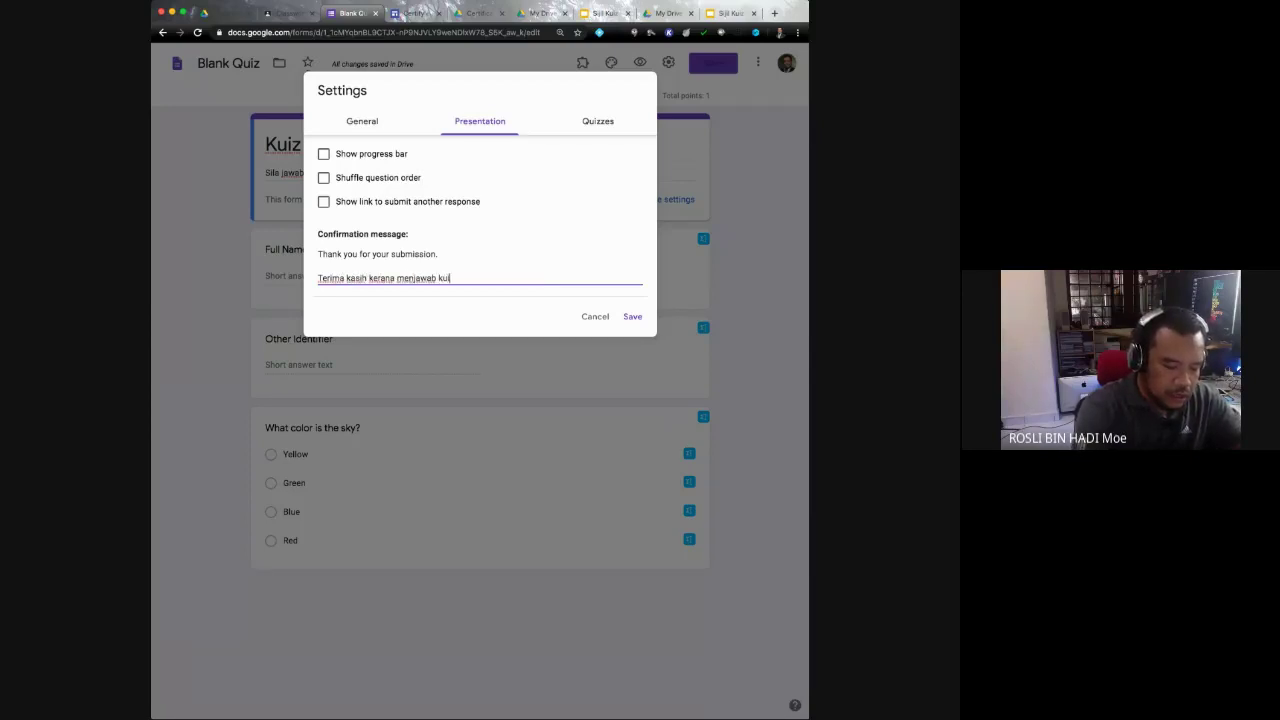
type("z yang")
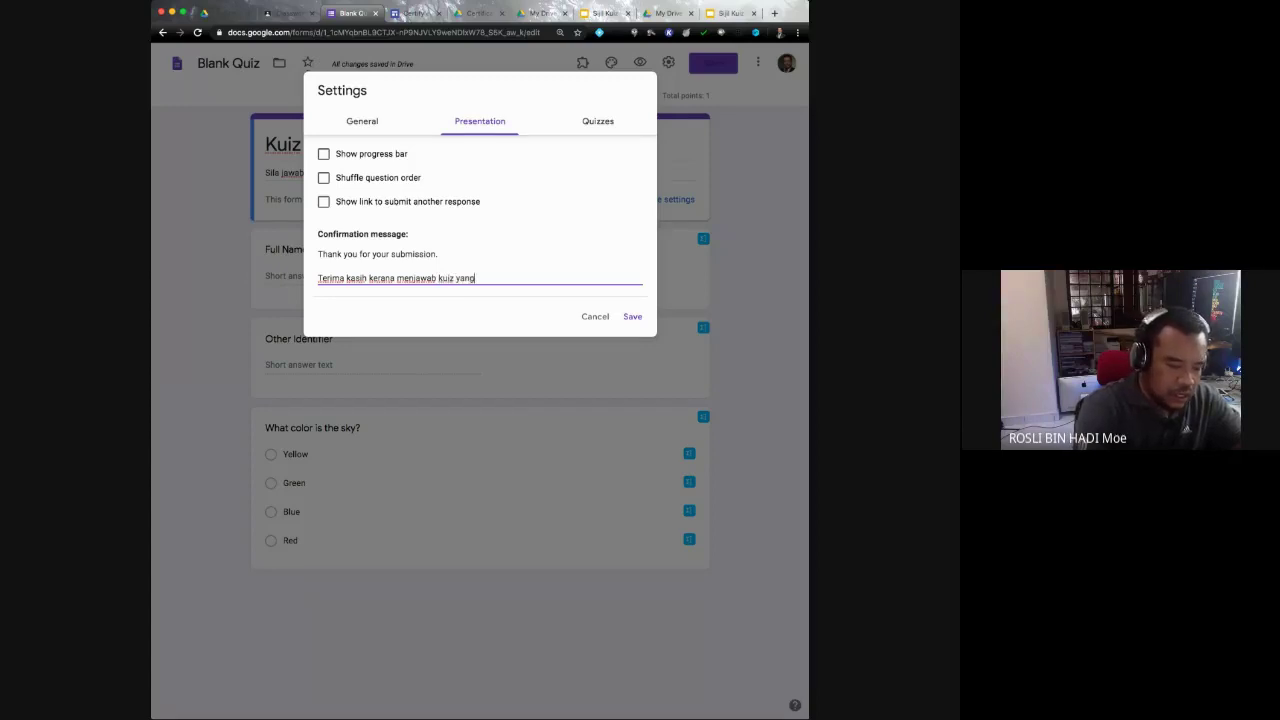
type(" cikgu sed")
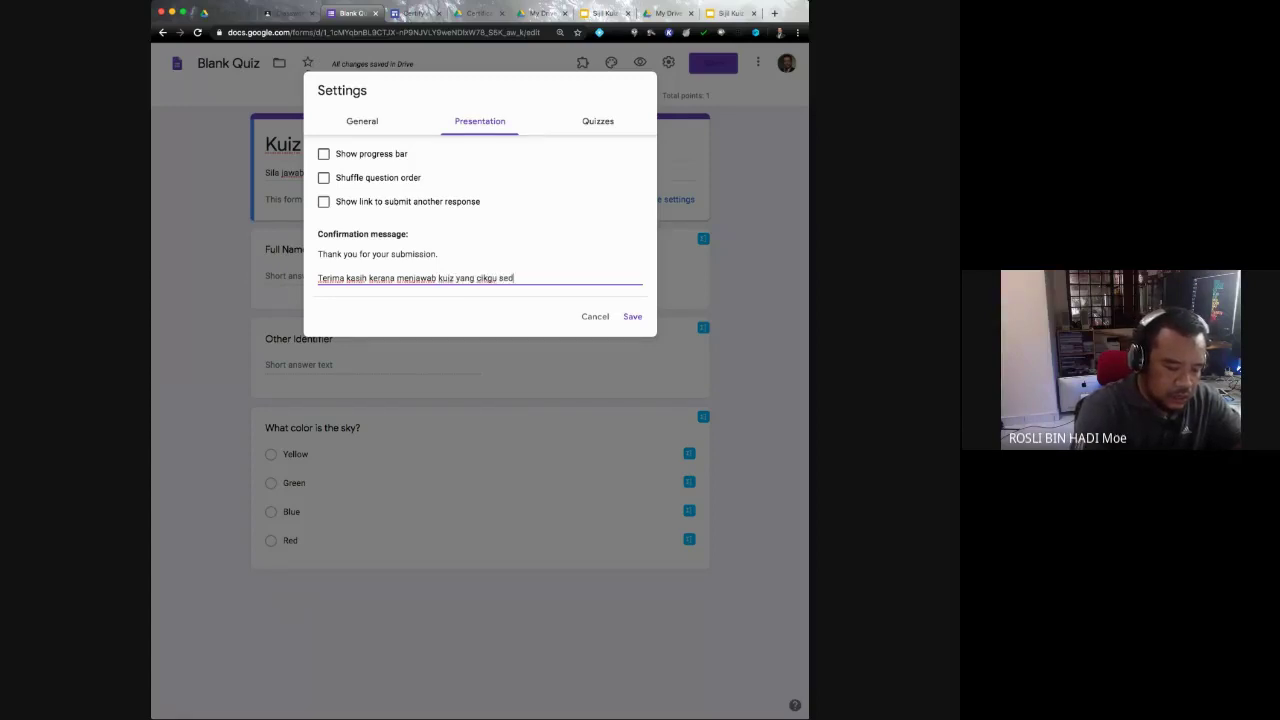
type("iakan. Sila a")
type("emak email")
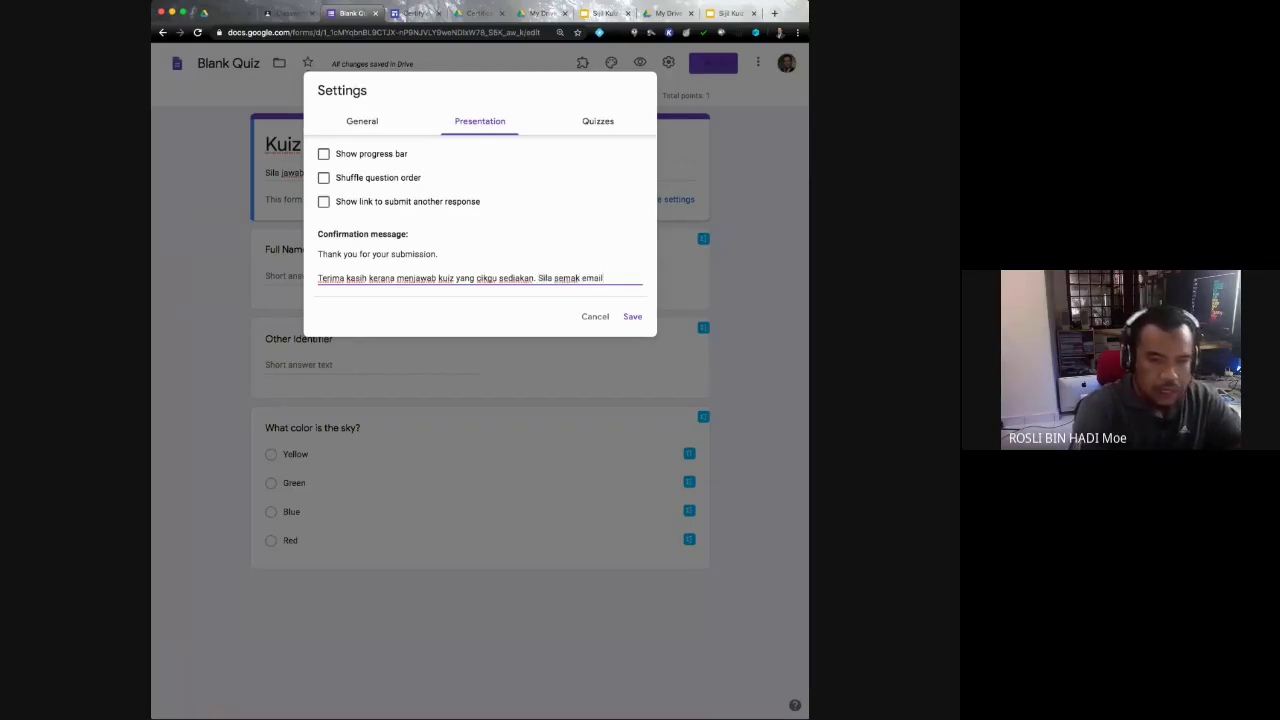
type(" untu")
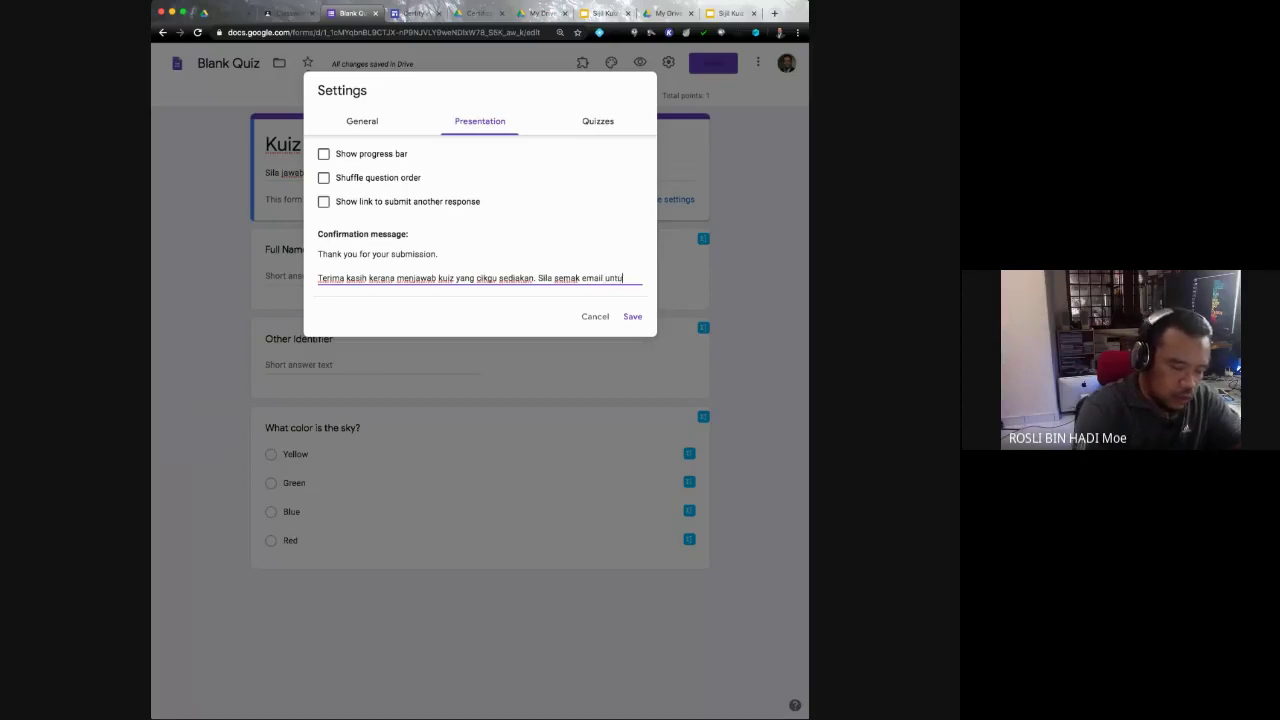
type("k mengetahui")
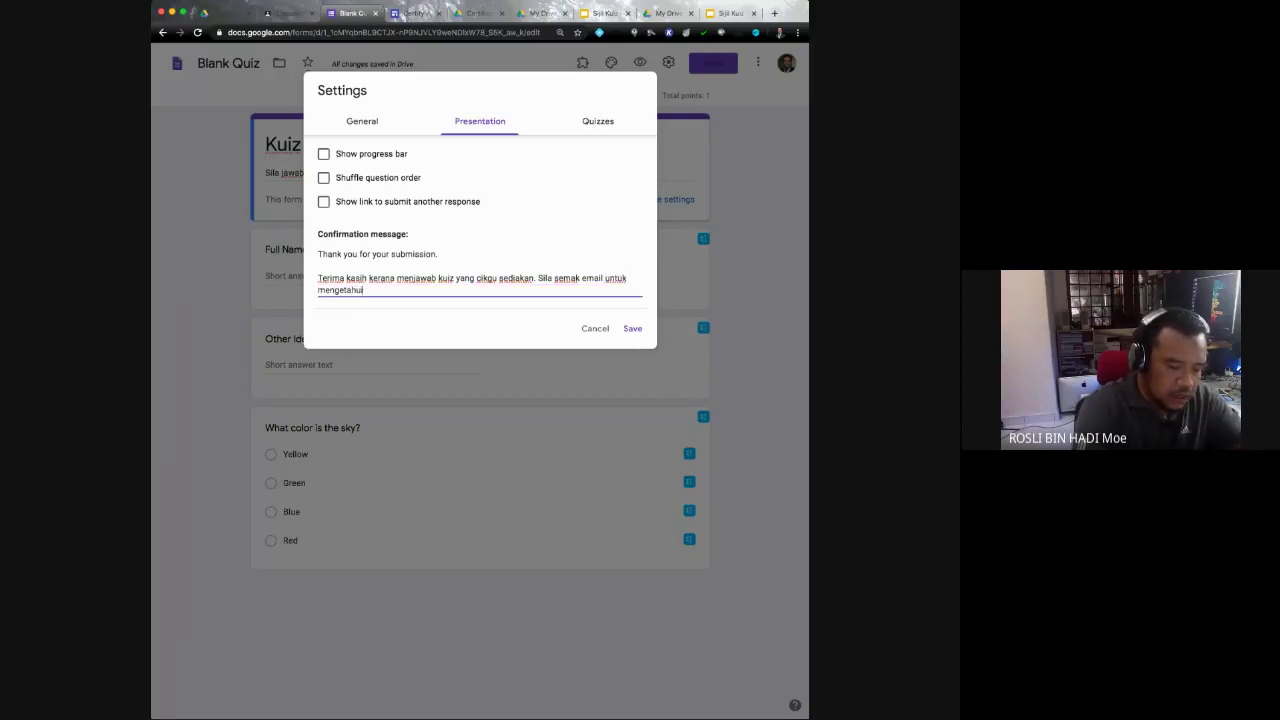
type(" kepitusannya")
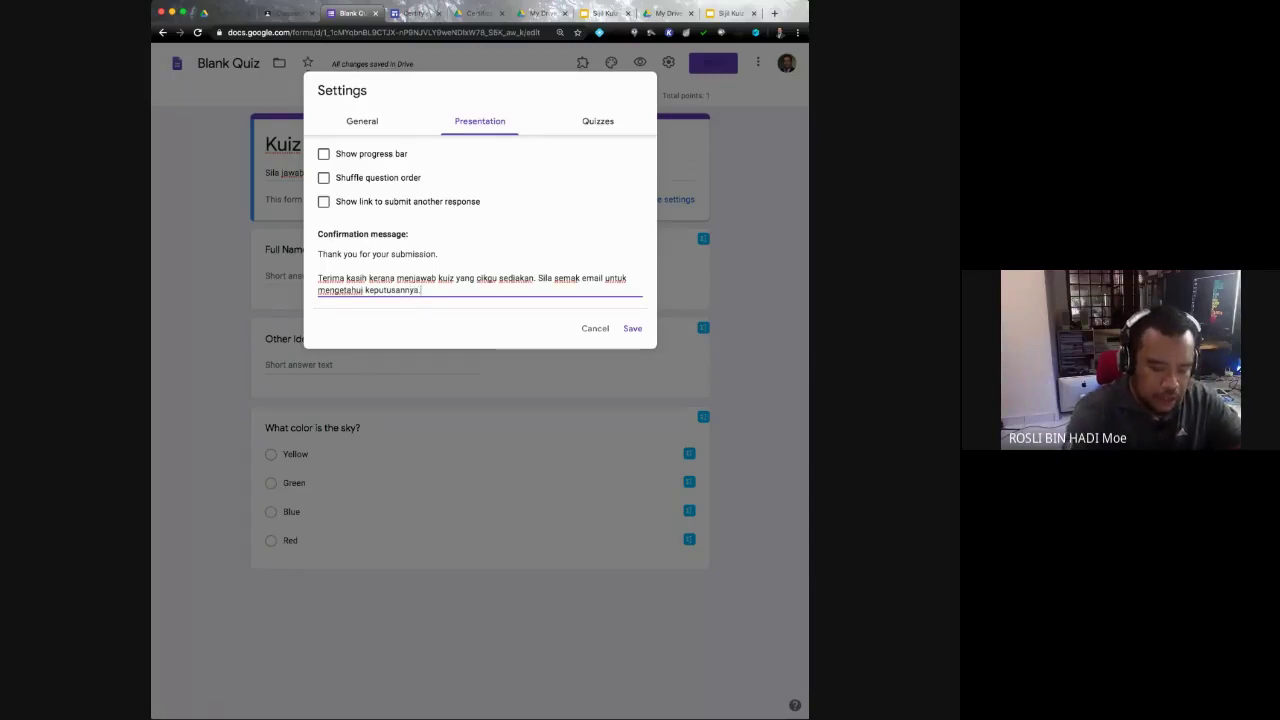
type(".")
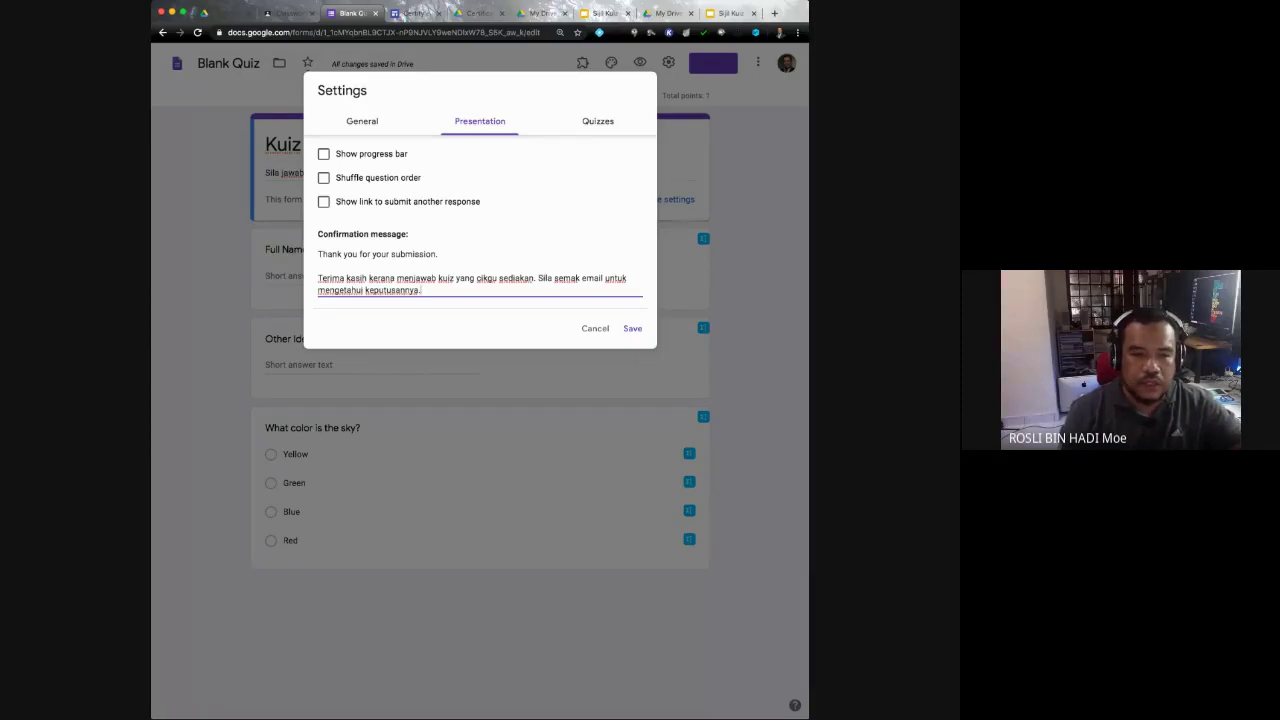
left_click(598, 121)
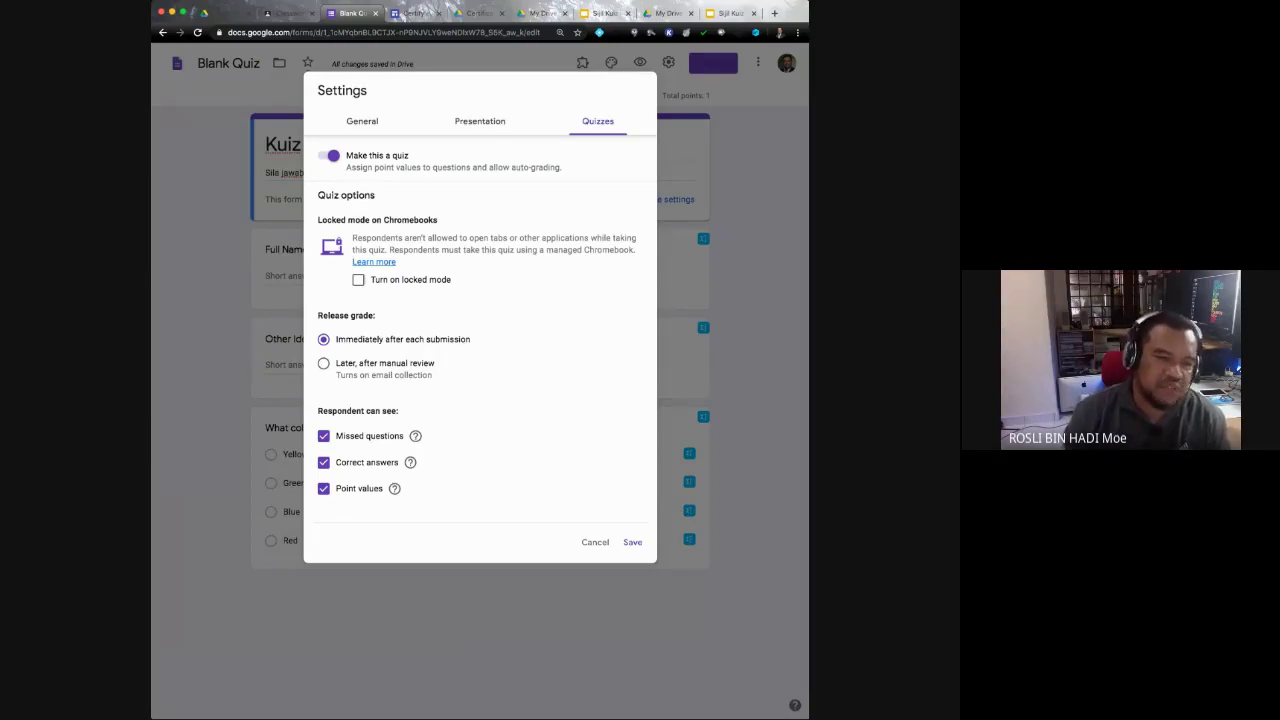
Step: Hide missed questions and correct answers from respondents, keeping point values, and save the settings
left_click(323, 435)
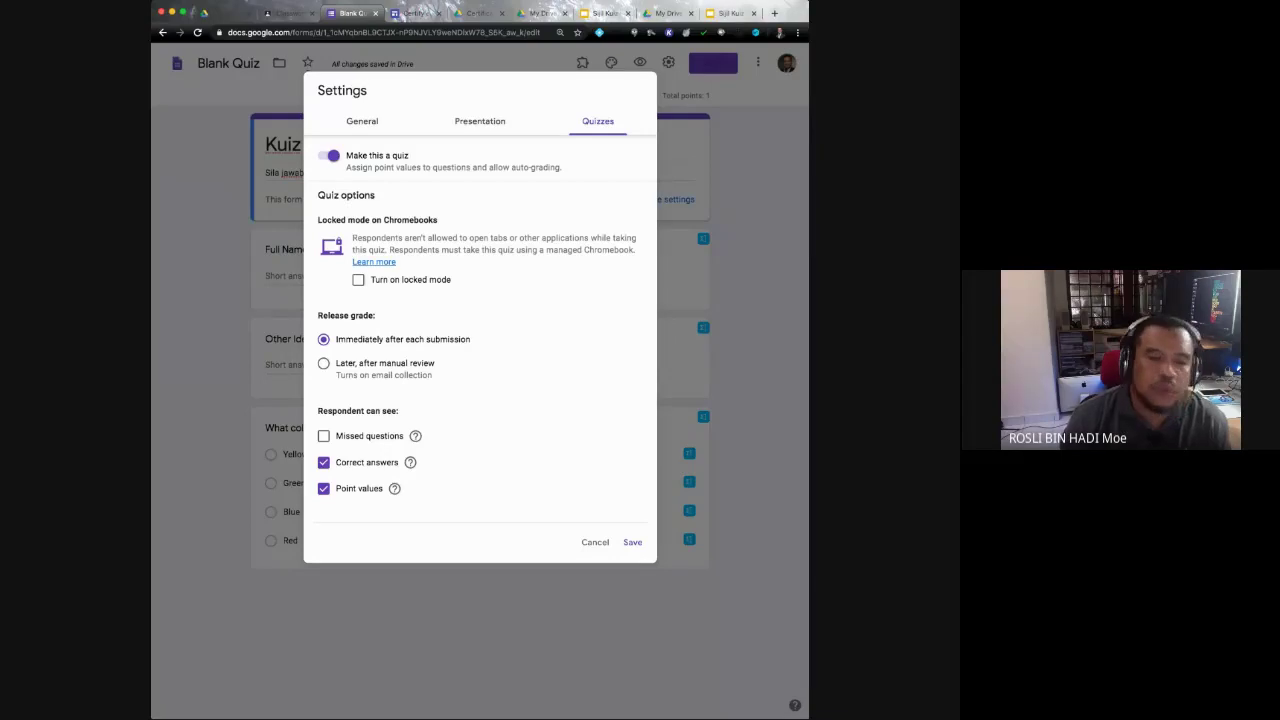
left_click(323, 462)
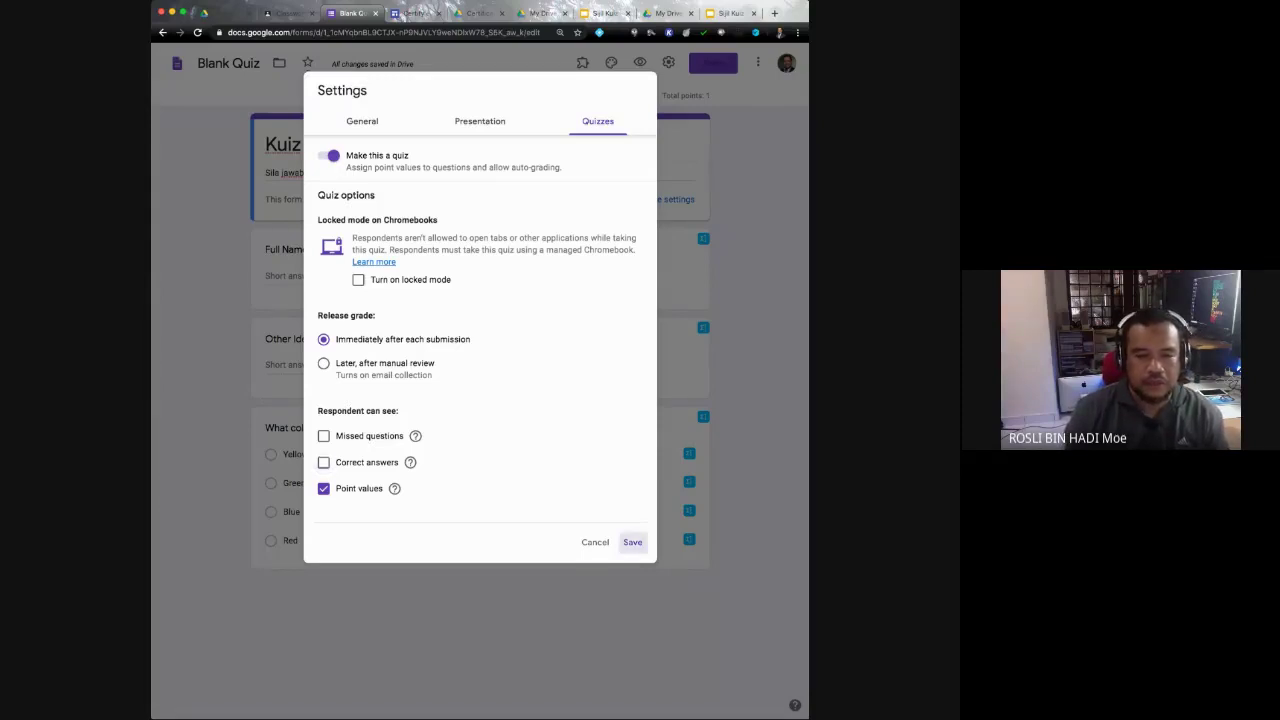
left_click(632, 542)
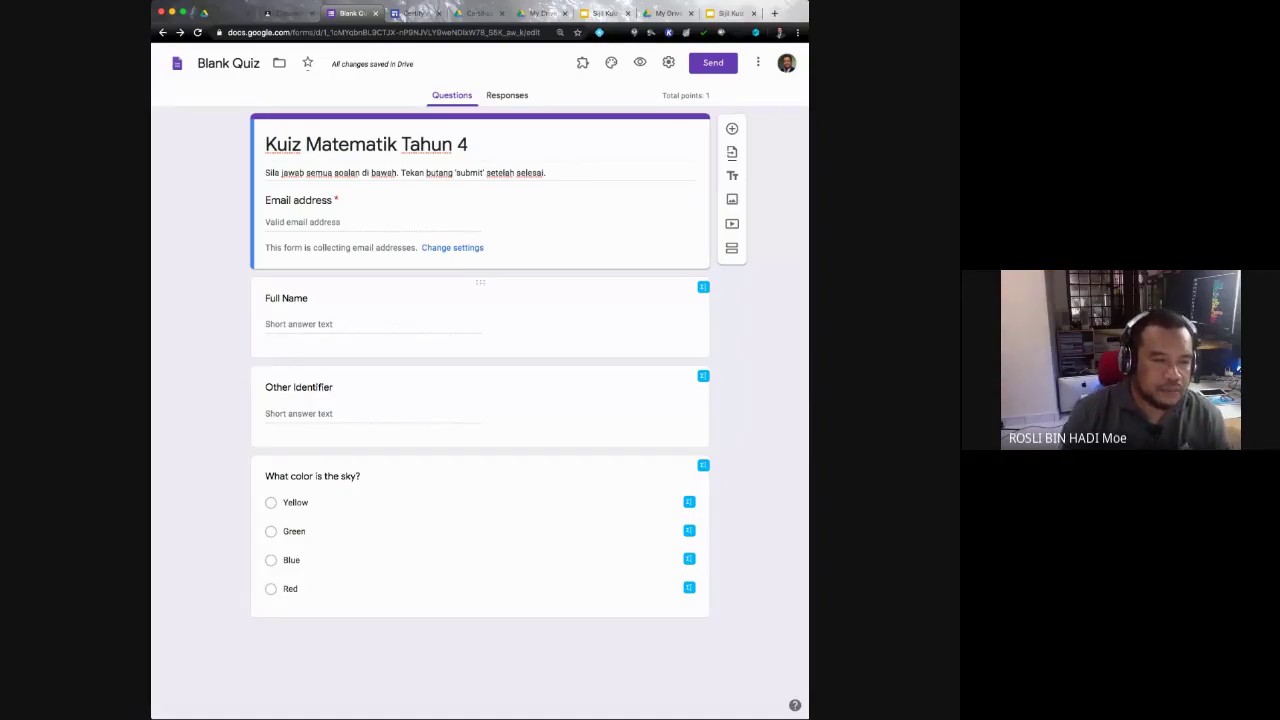
left_click(286, 298)
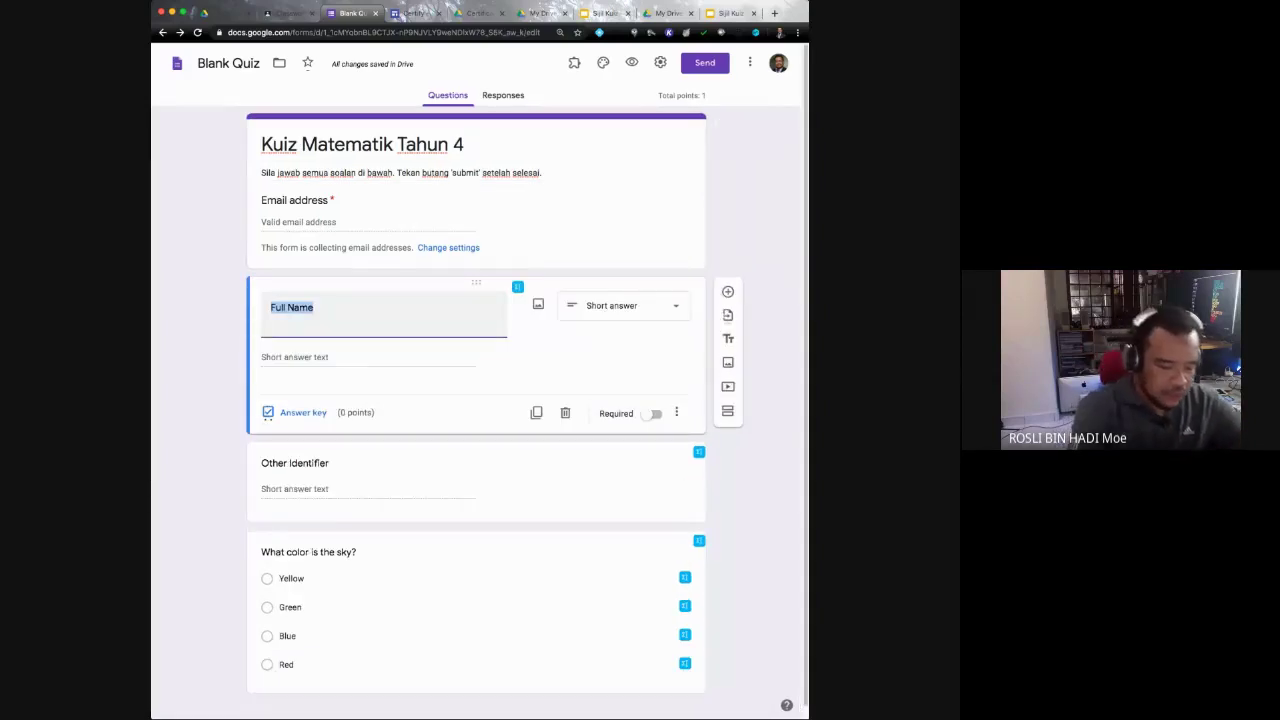
Step: Retitle the Full Name question 'Nama (Gunakan huruf BESAR):' and mark it required
type("Nama (")
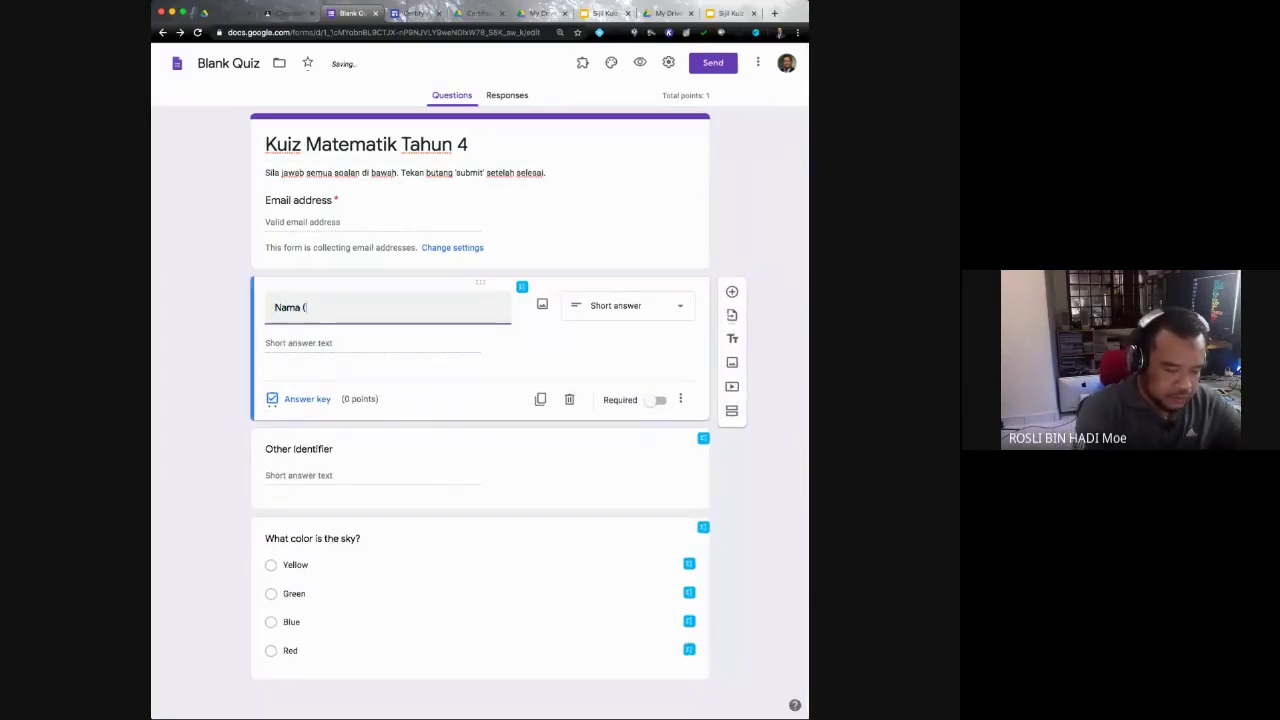
type("Gunakan")
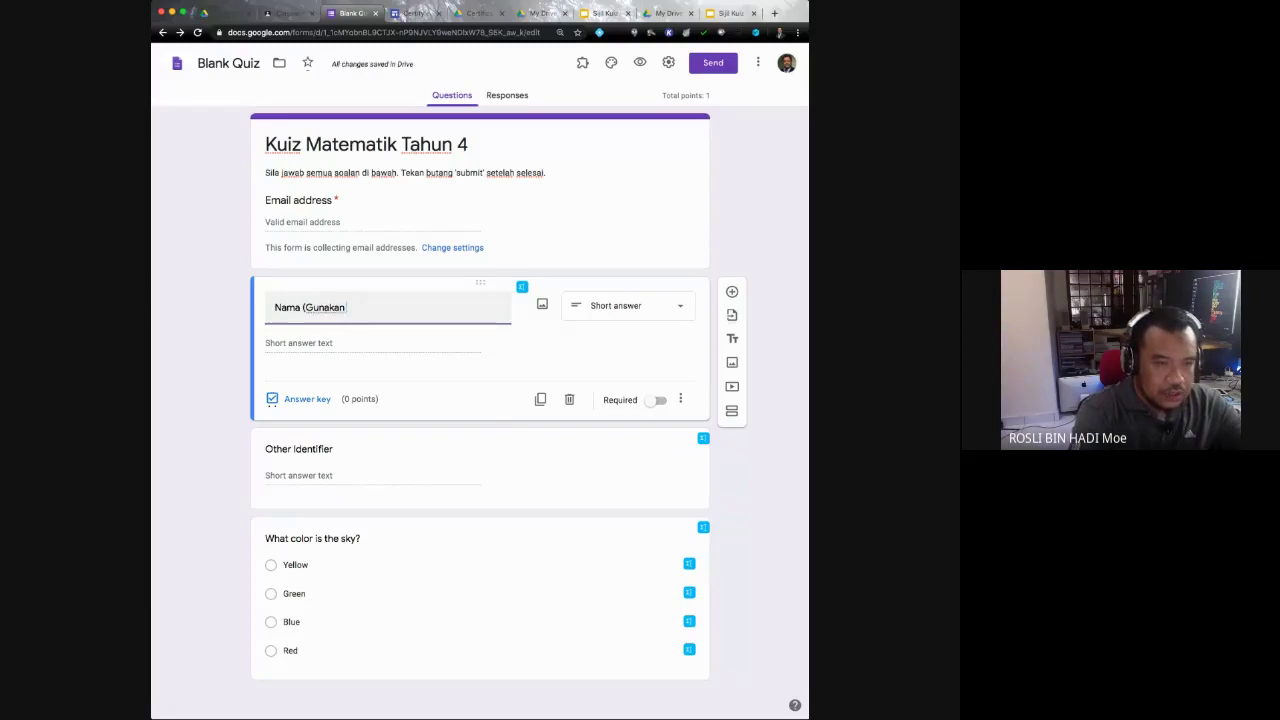
type(" huruf BESAR")
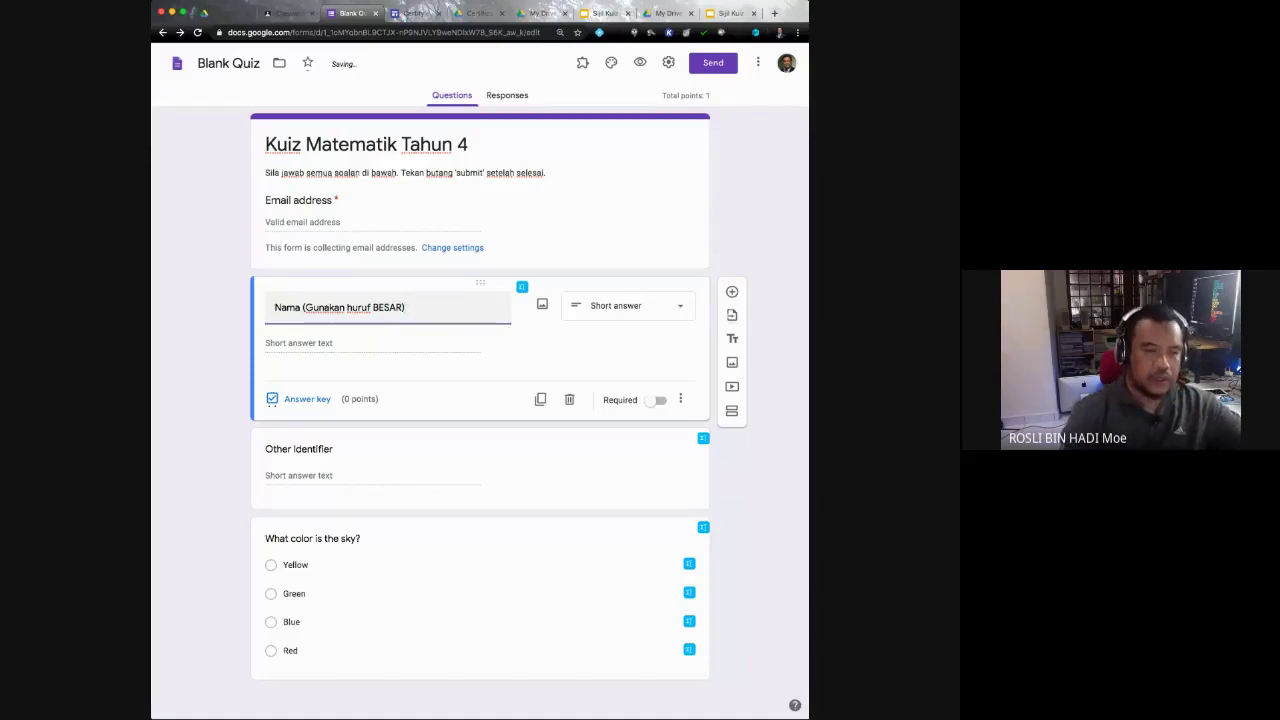
type(":")
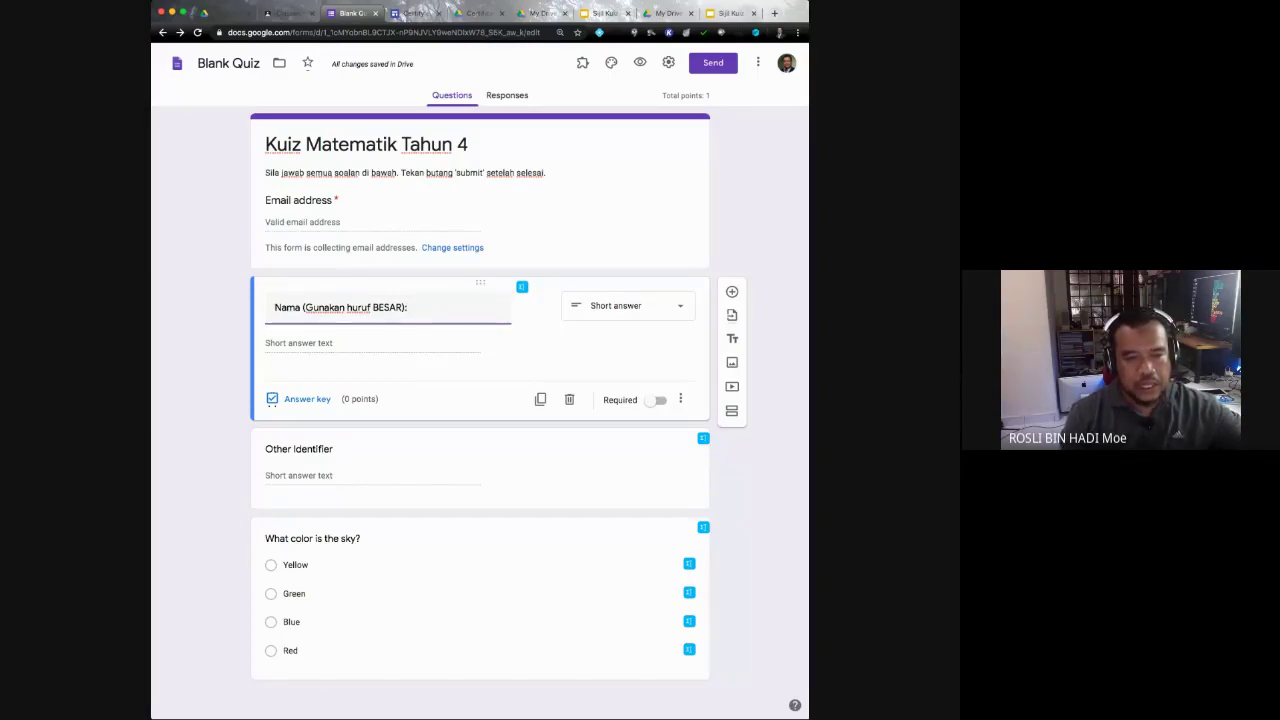
left_click(628, 305)
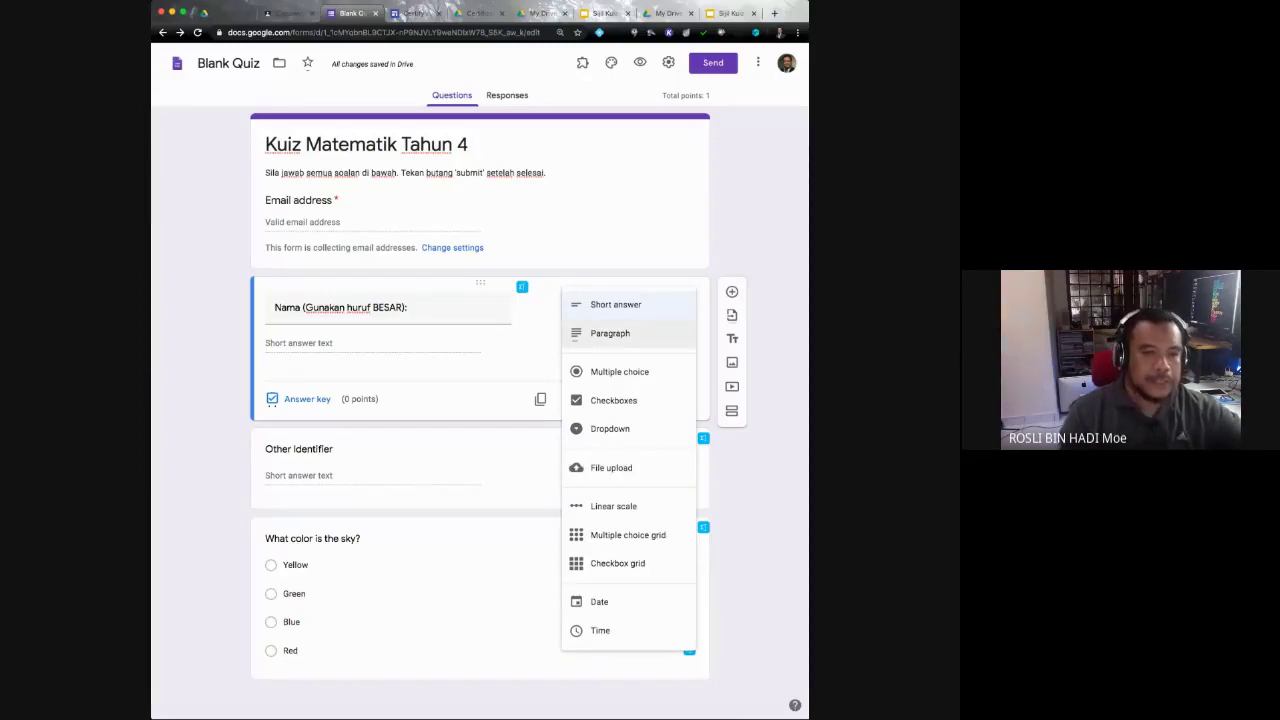
key("Escape")
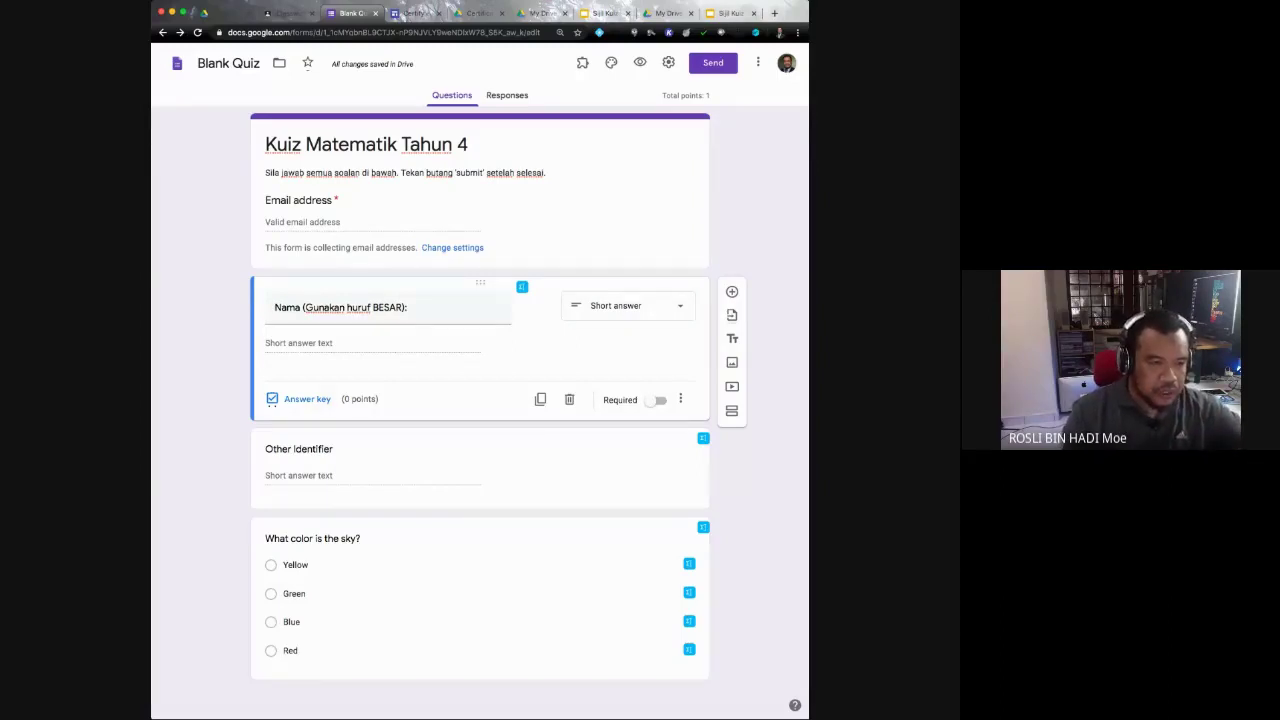
left_click(272, 405)
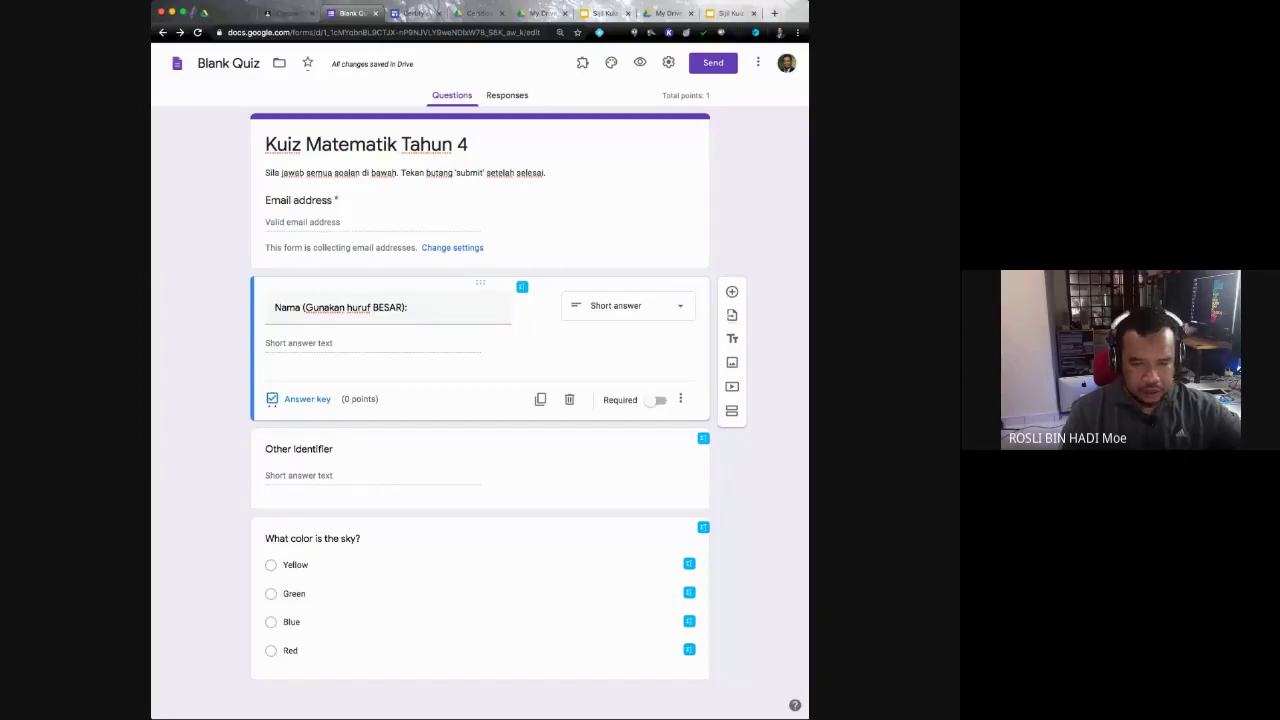
left_click(656, 400)
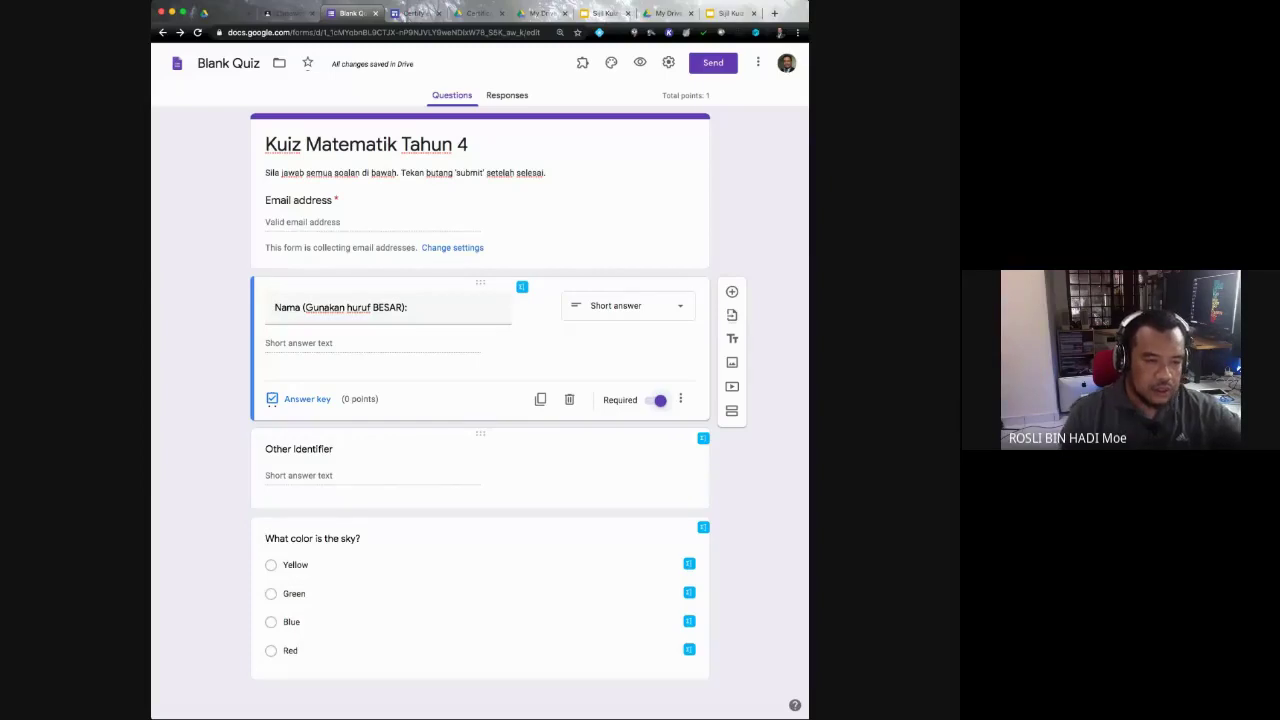
left_click(300, 449)
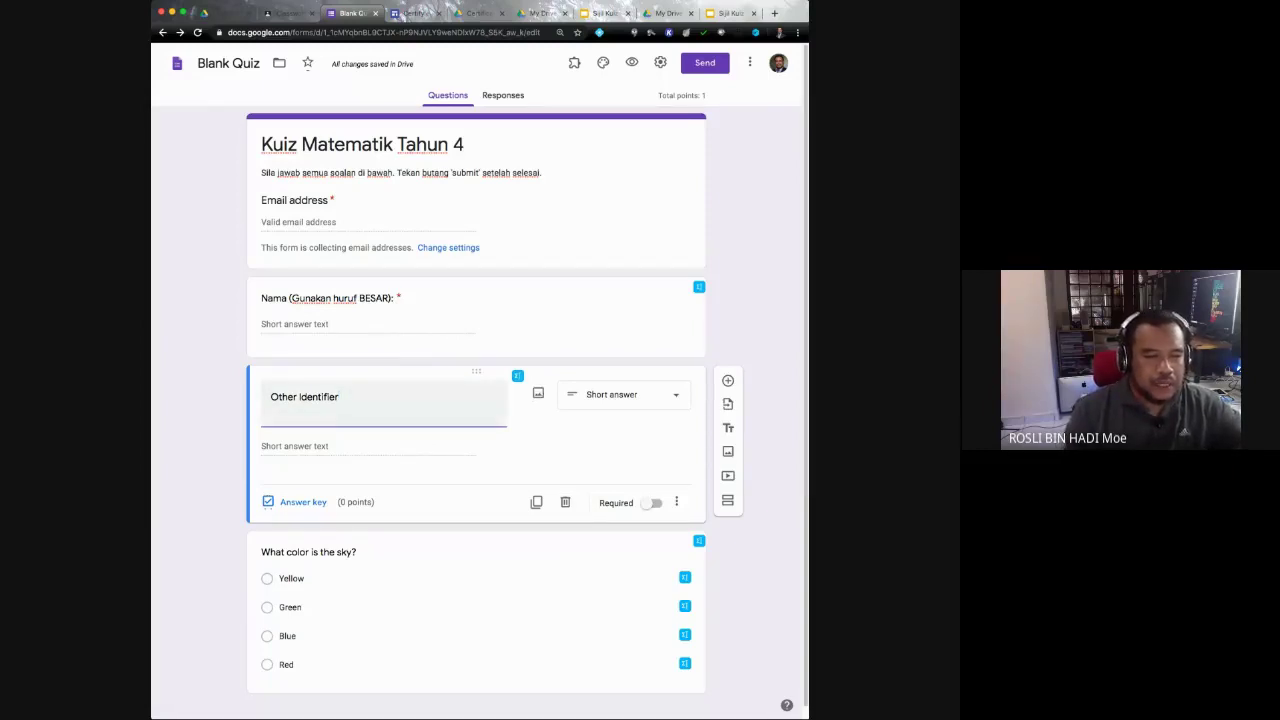
key("shift+alt+Left")
key("shift+alt+Left")
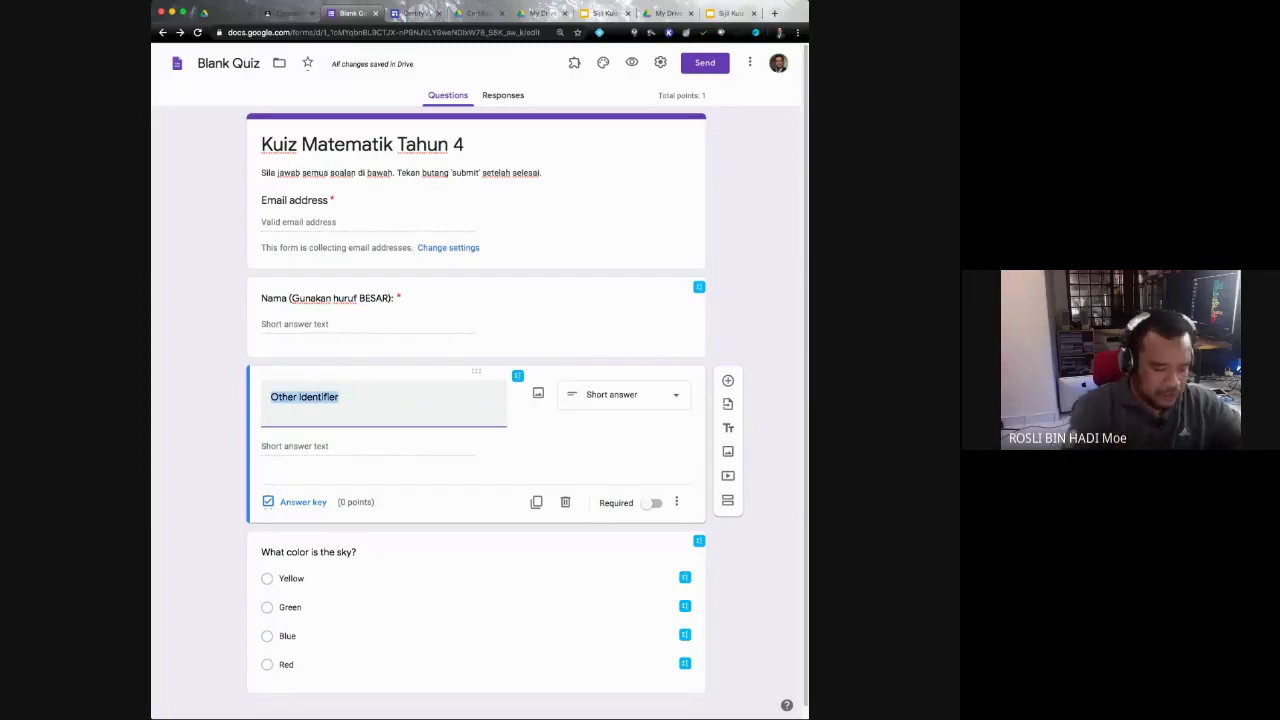
Step: Retitle the Other Identifier question 'Nama Sekolah (Guna huruf BESAR):' and make it required
type("Nama Sekola")
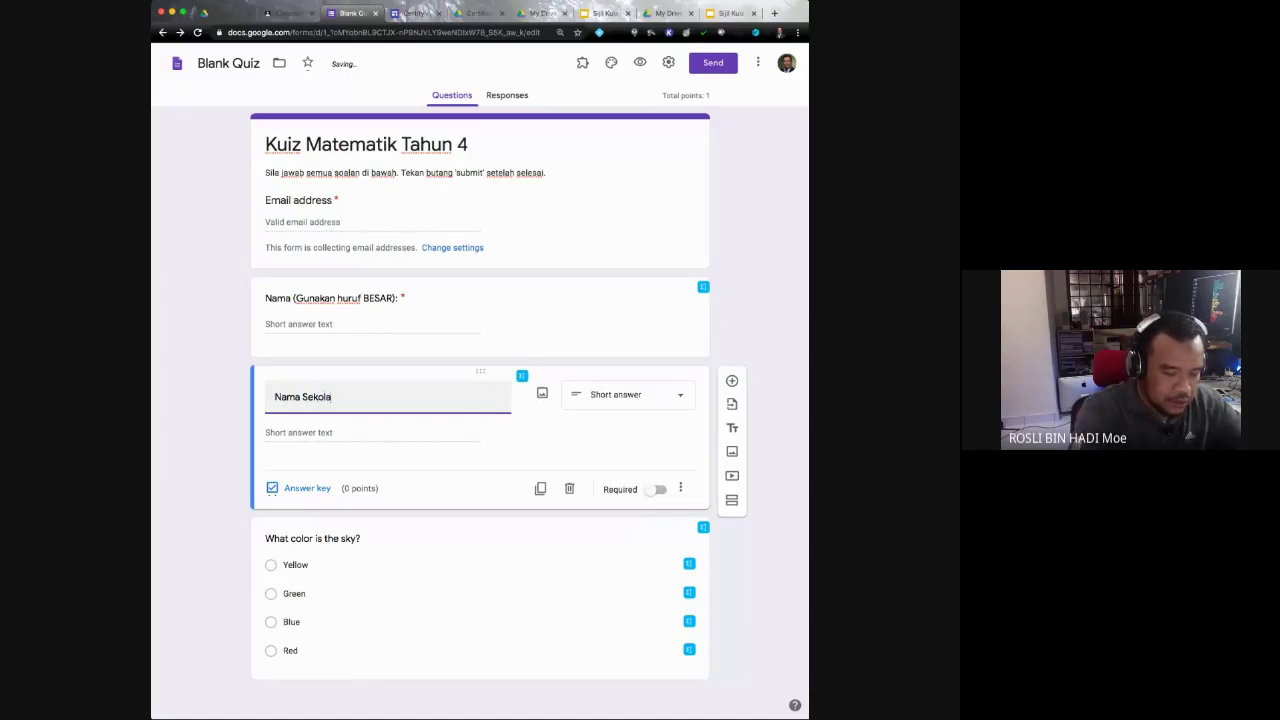
type("h (")
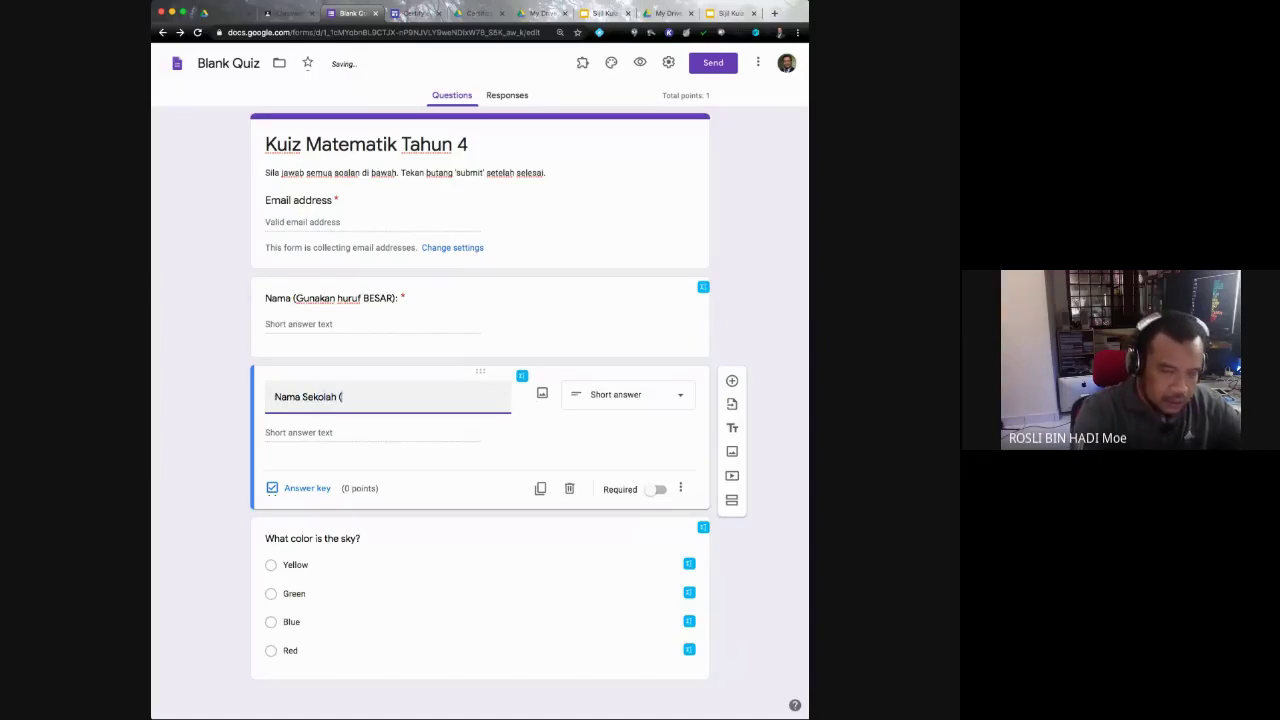
type("Guna")
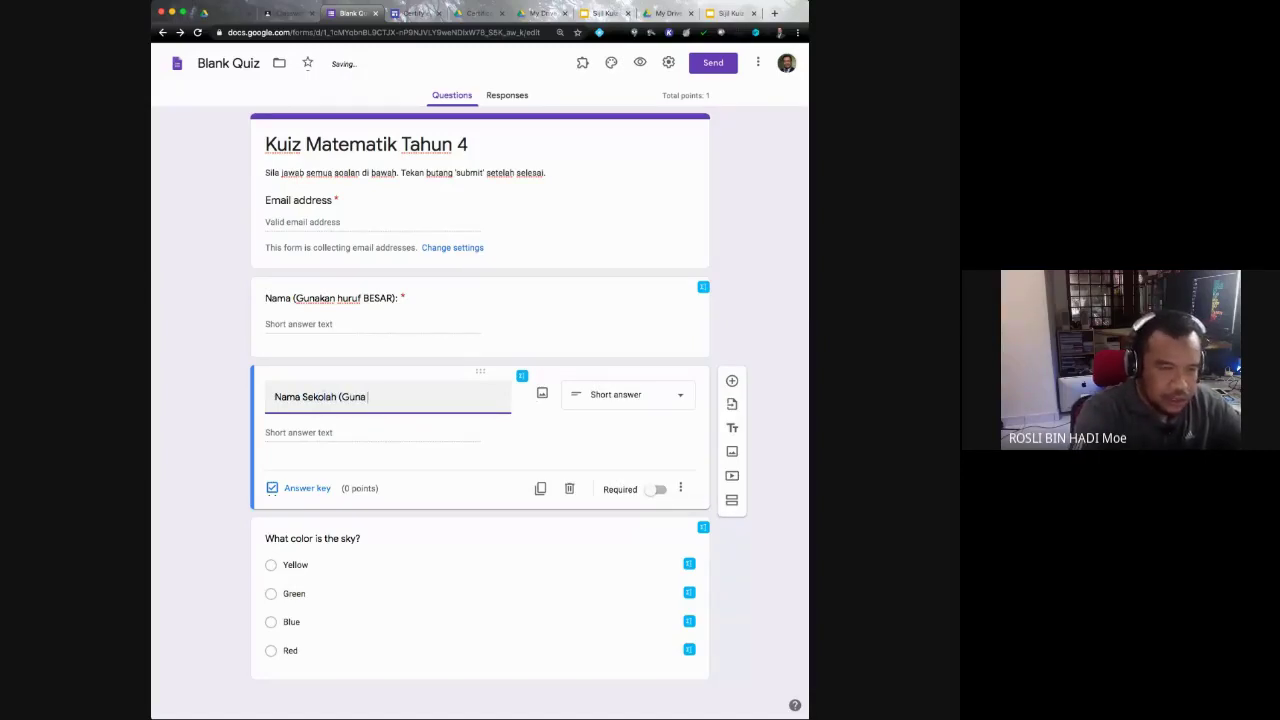
type(" huruf")
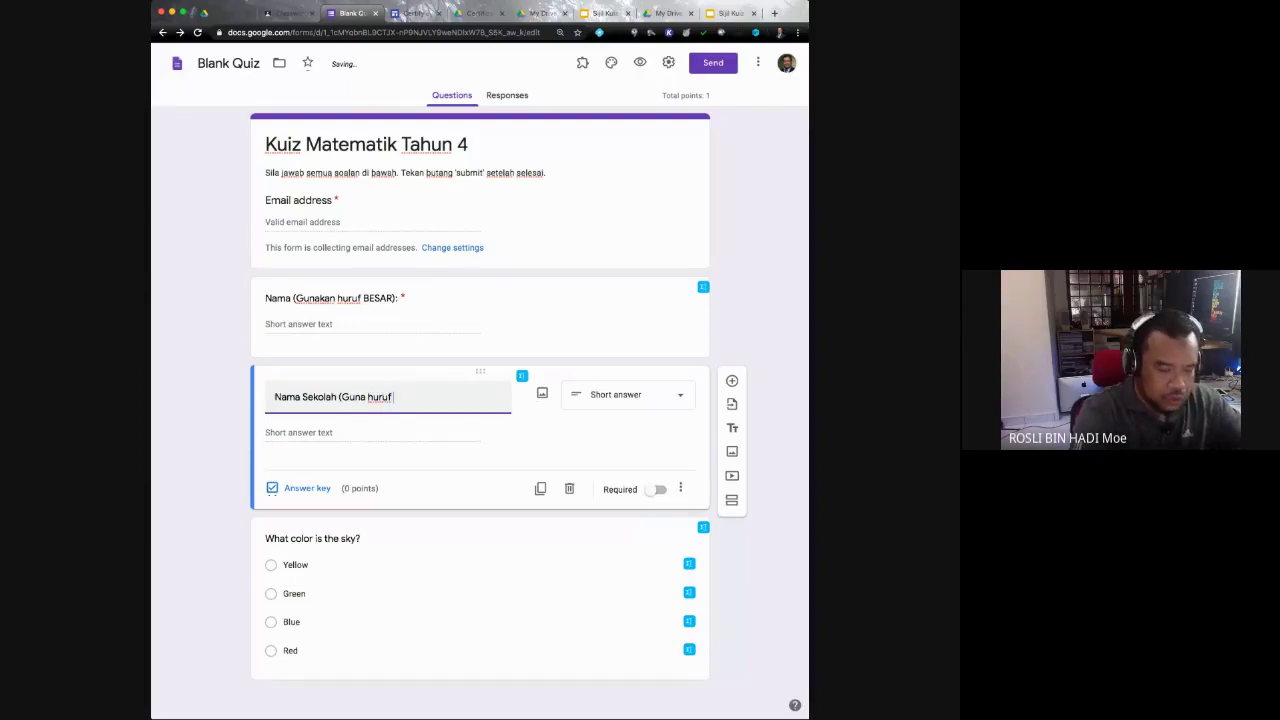
type(" BESAR")
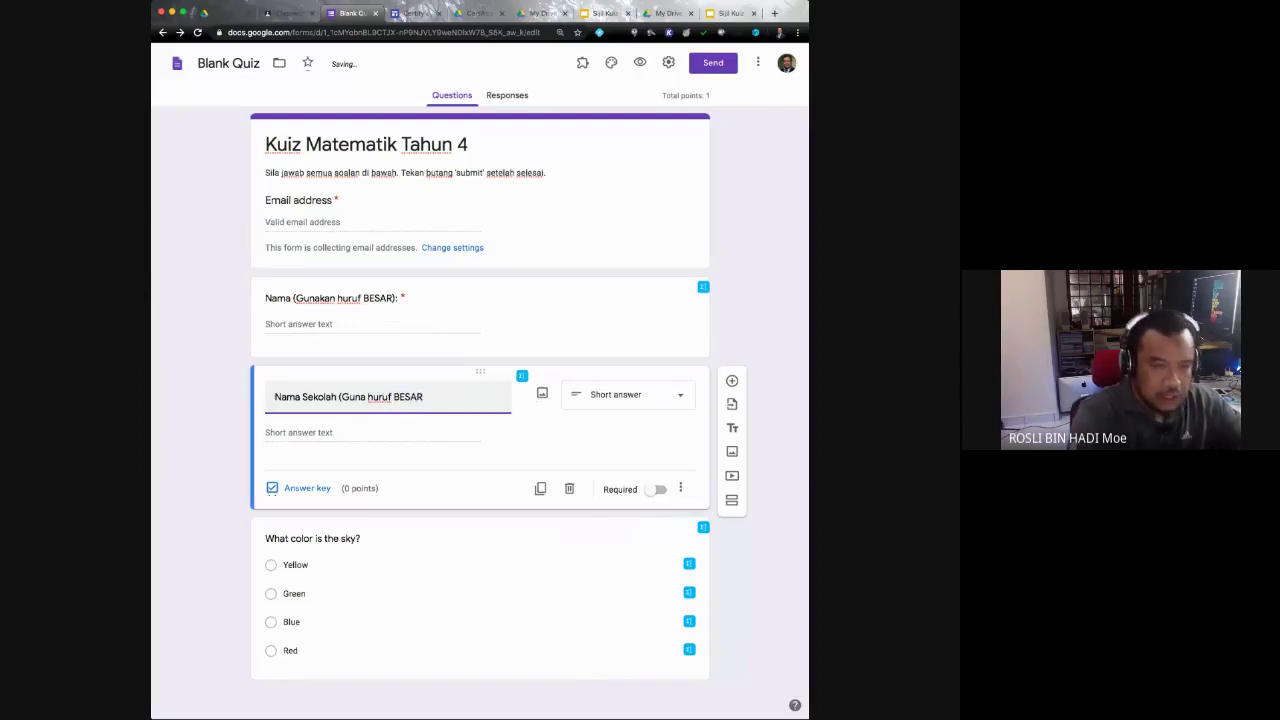
type("):")
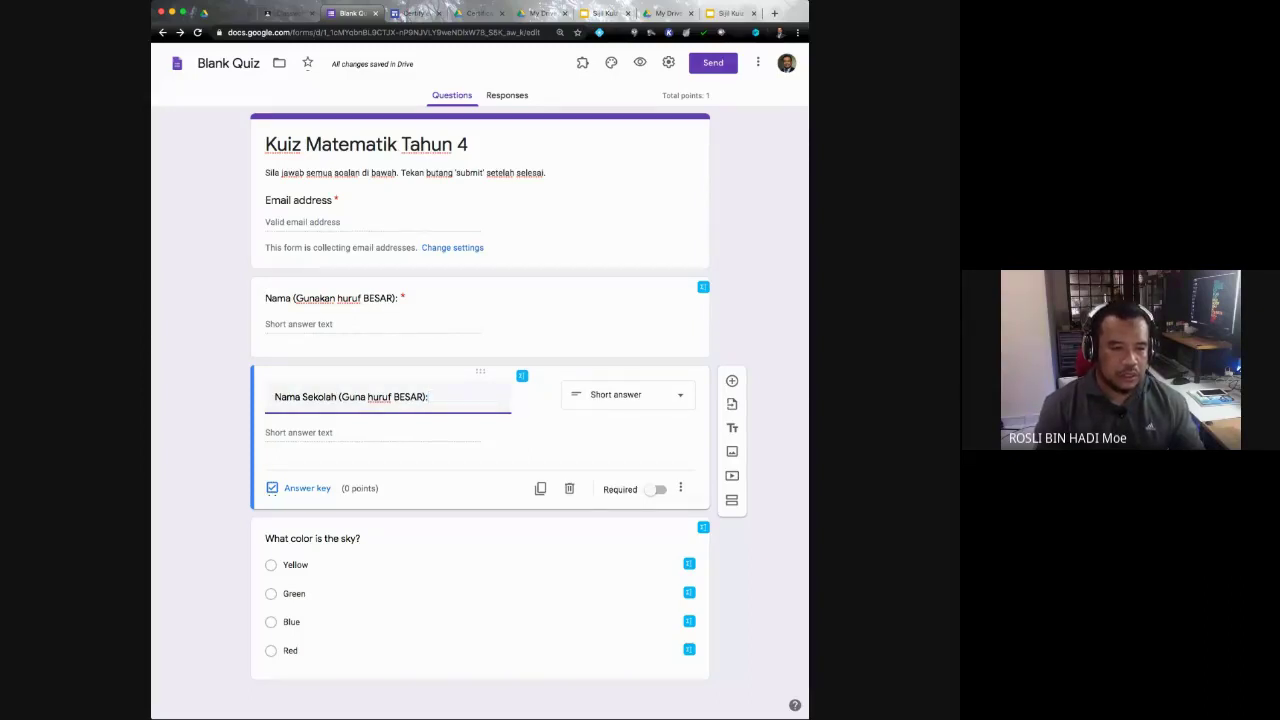
left_click(660, 489)
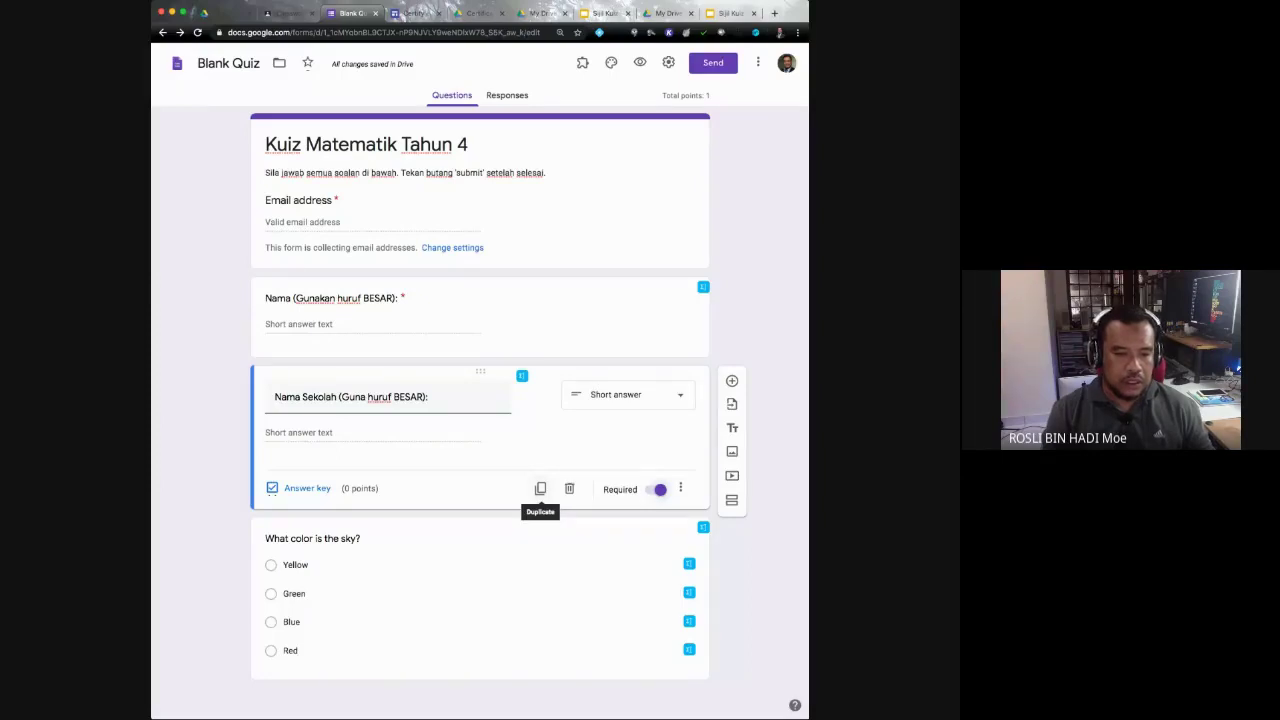
Step: Duplicate the school-name question and title the copy 'Kelas (Guna huruf BESAR):'
left_click(540, 488)
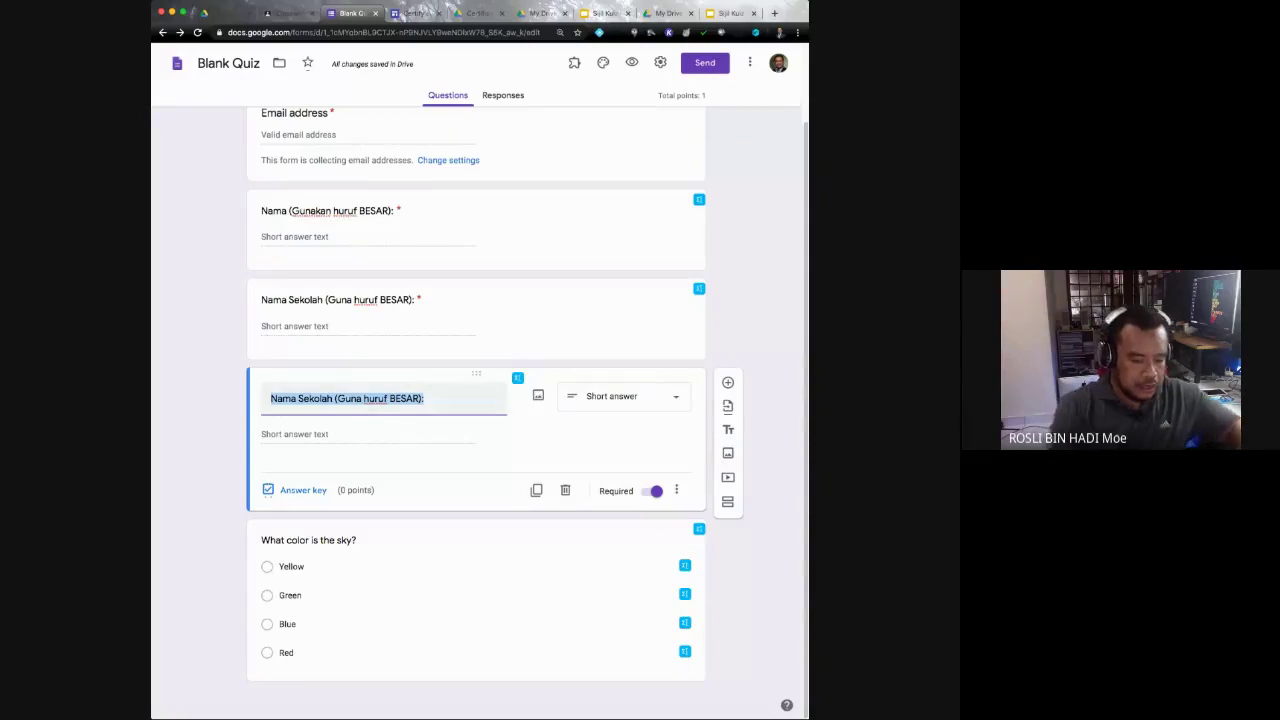
type("Kelas")
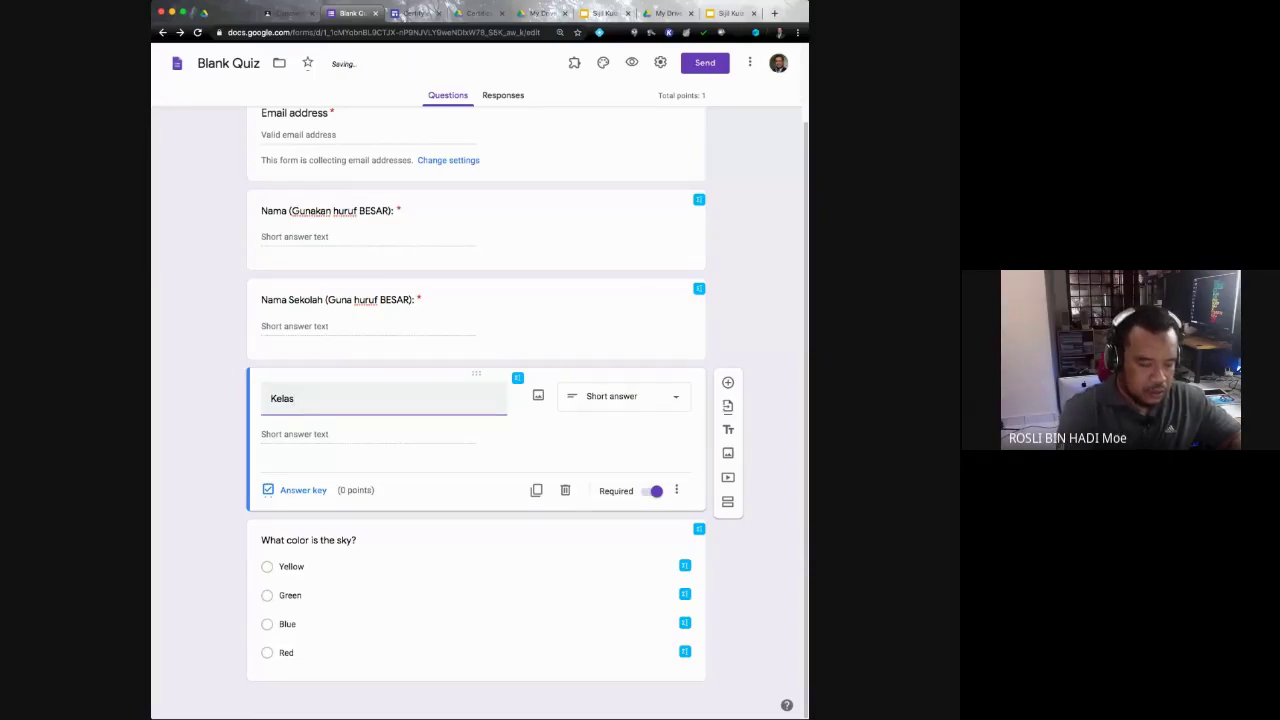
type("(")
type("F")
type("Guna")
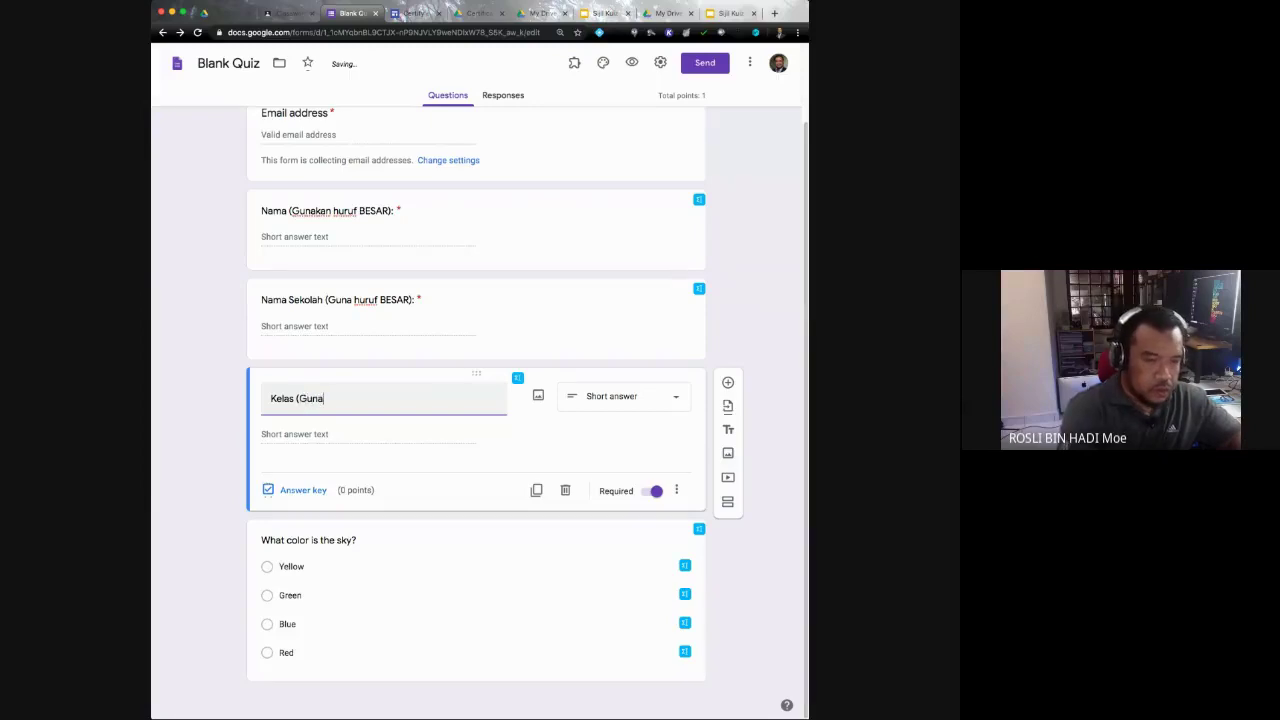
type(" h")
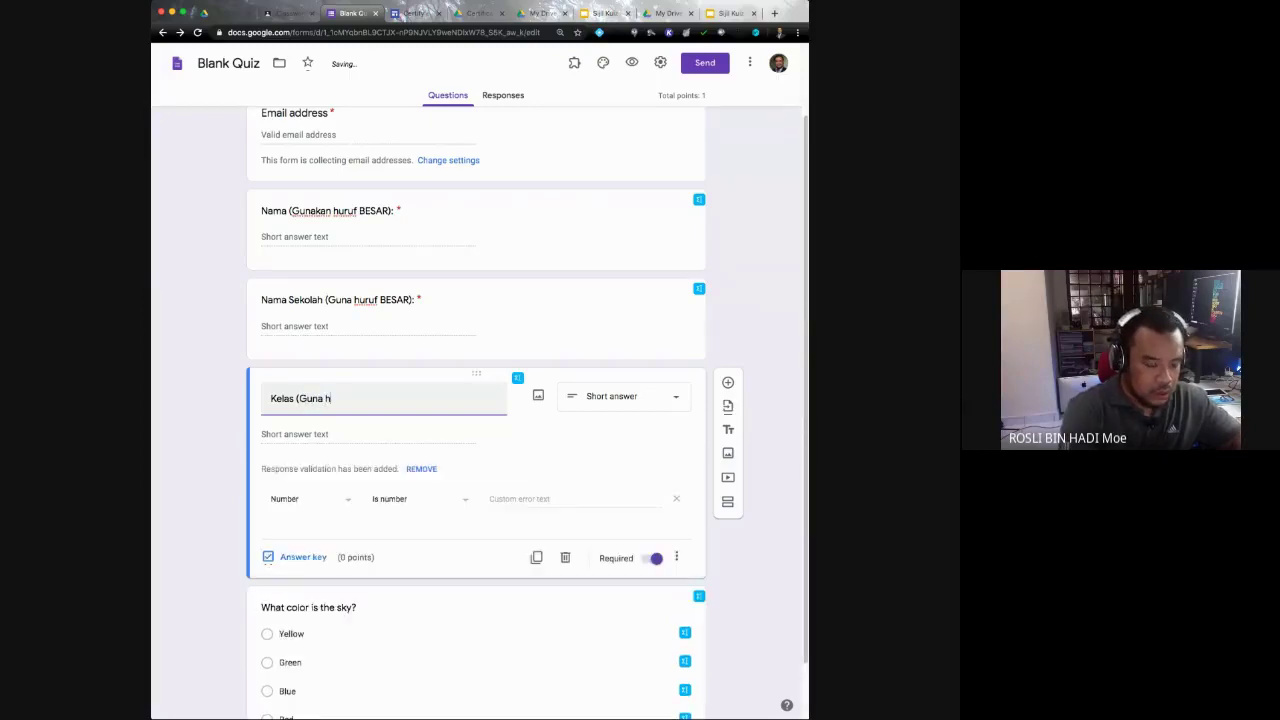
type("uruf BESA")
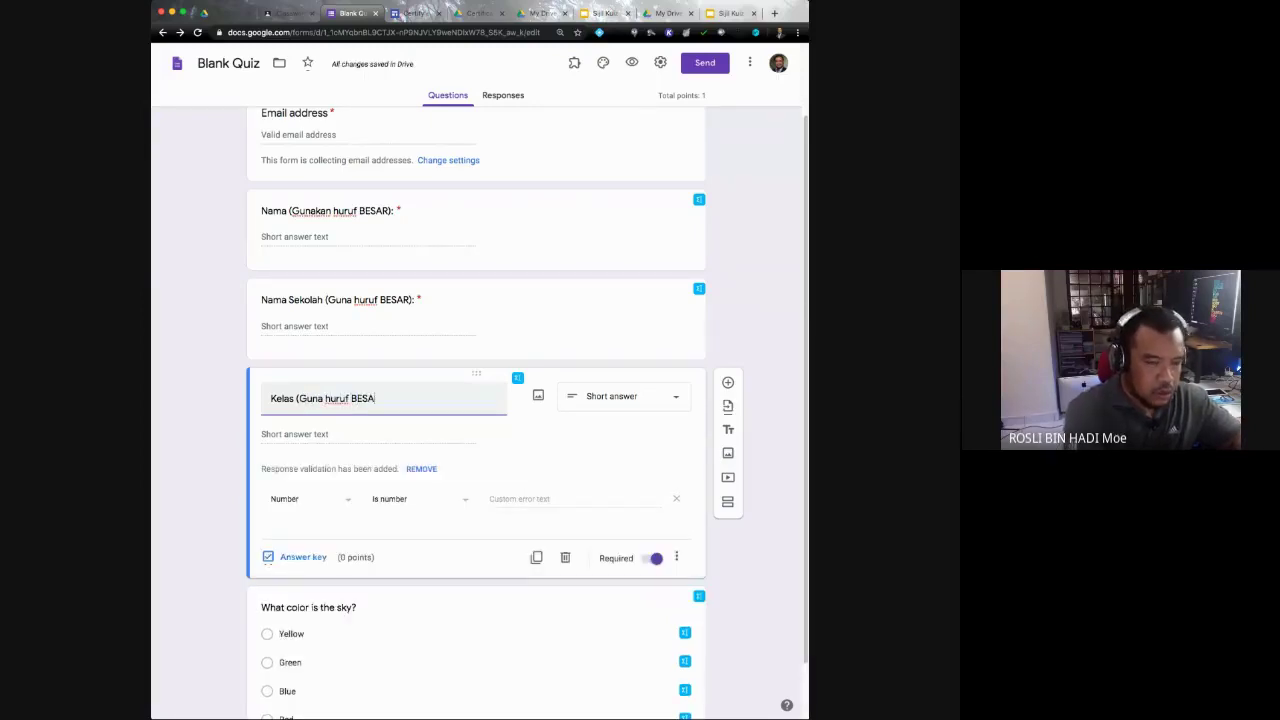
type("R):")
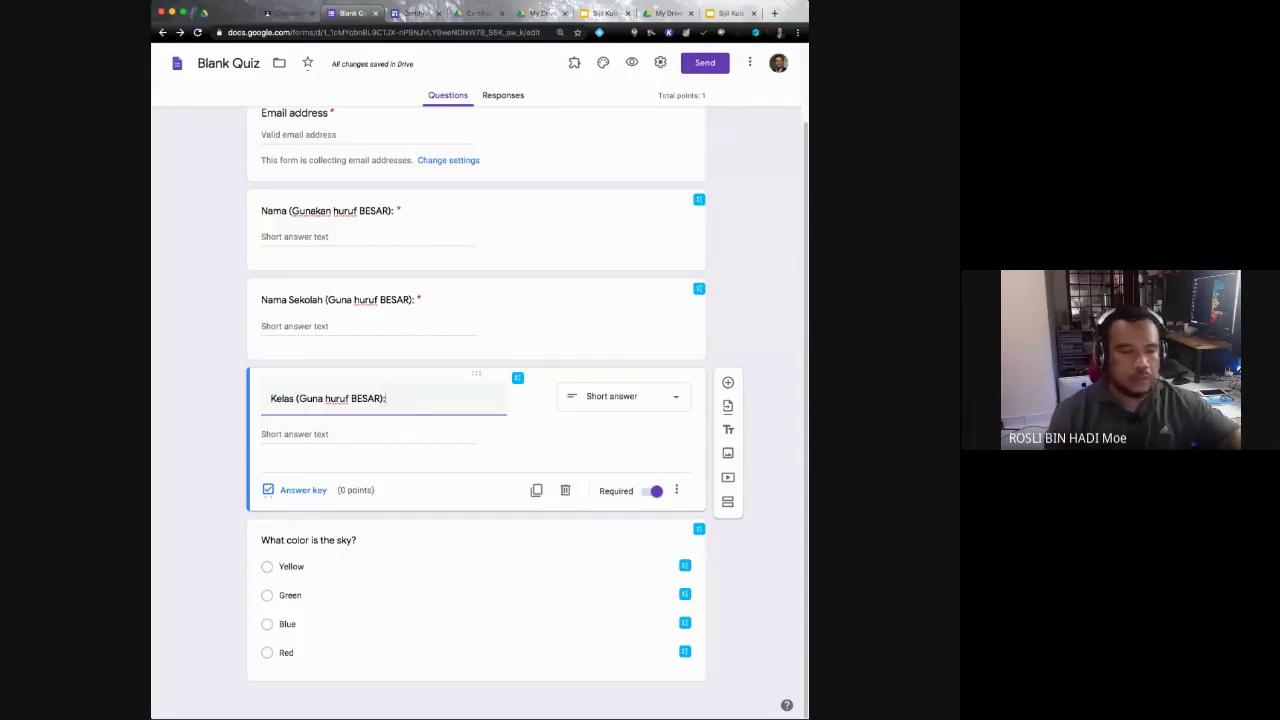
left_click(624, 396)
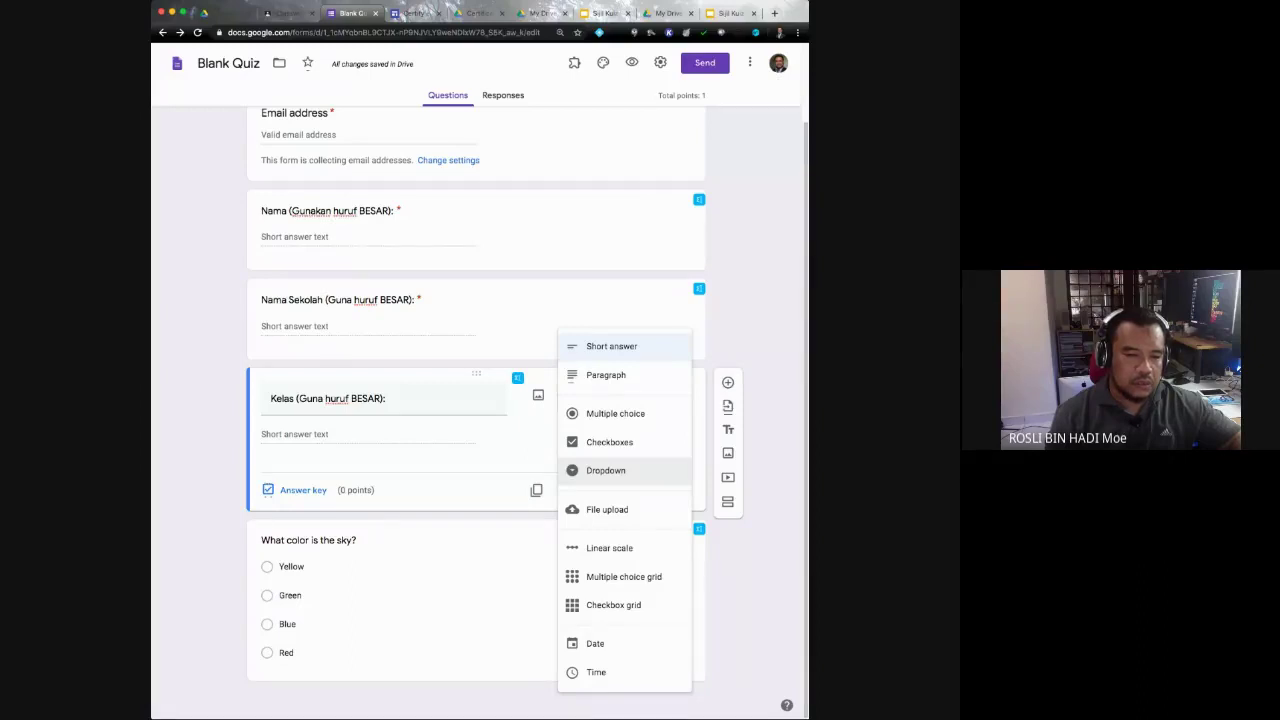
Step: Make Kelas a dropdown with options 4 ANGGERIK, 4 BAKAWALI and 4 MAWAR
left_click(606, 470)
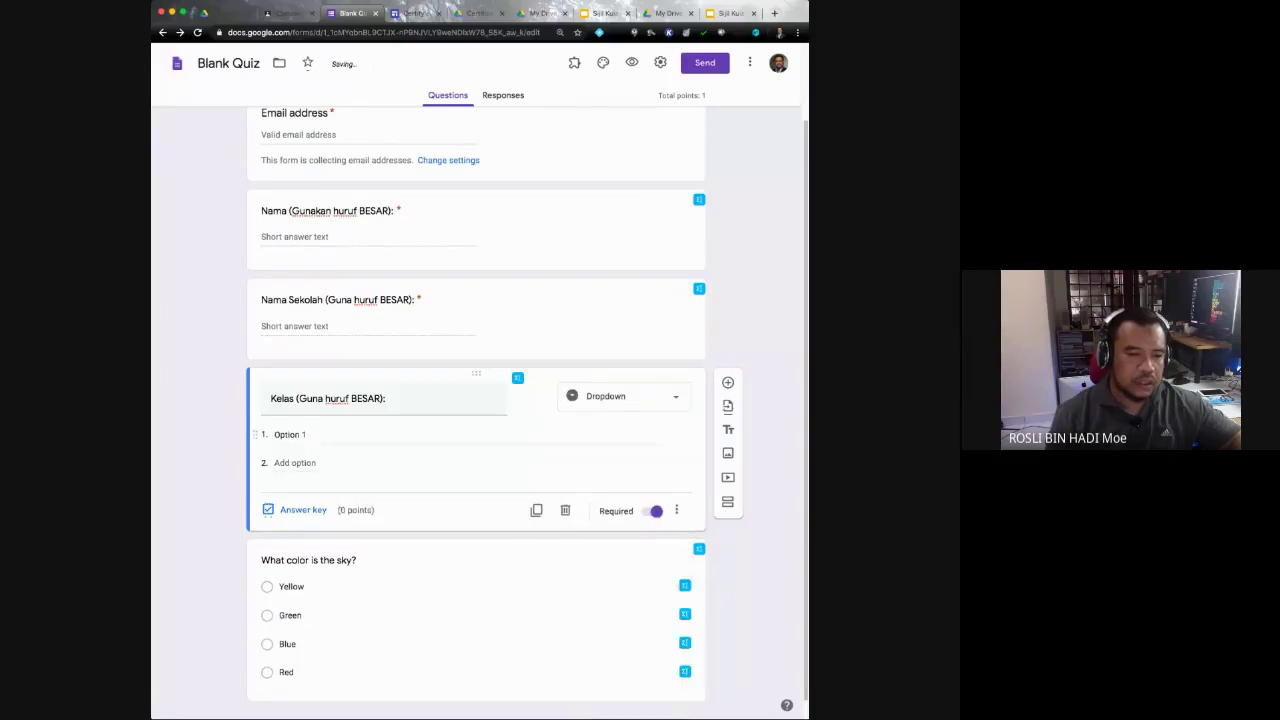
type("4")
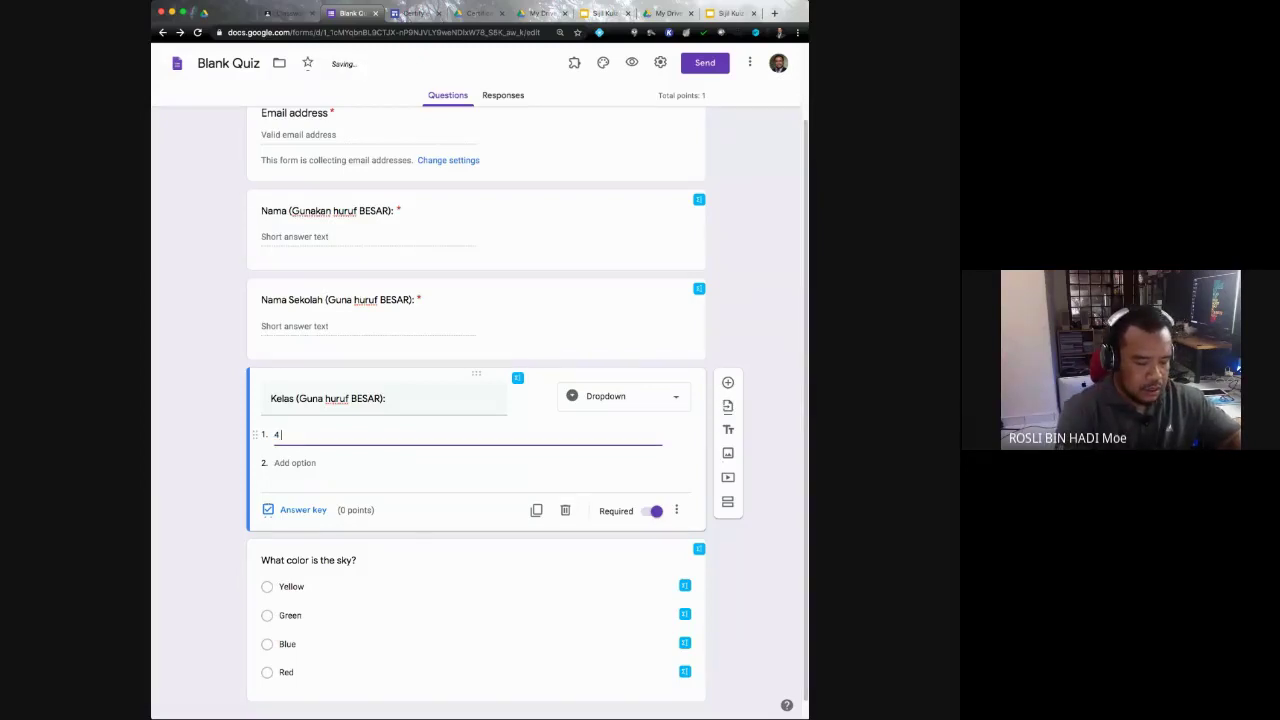
type(" ANG")
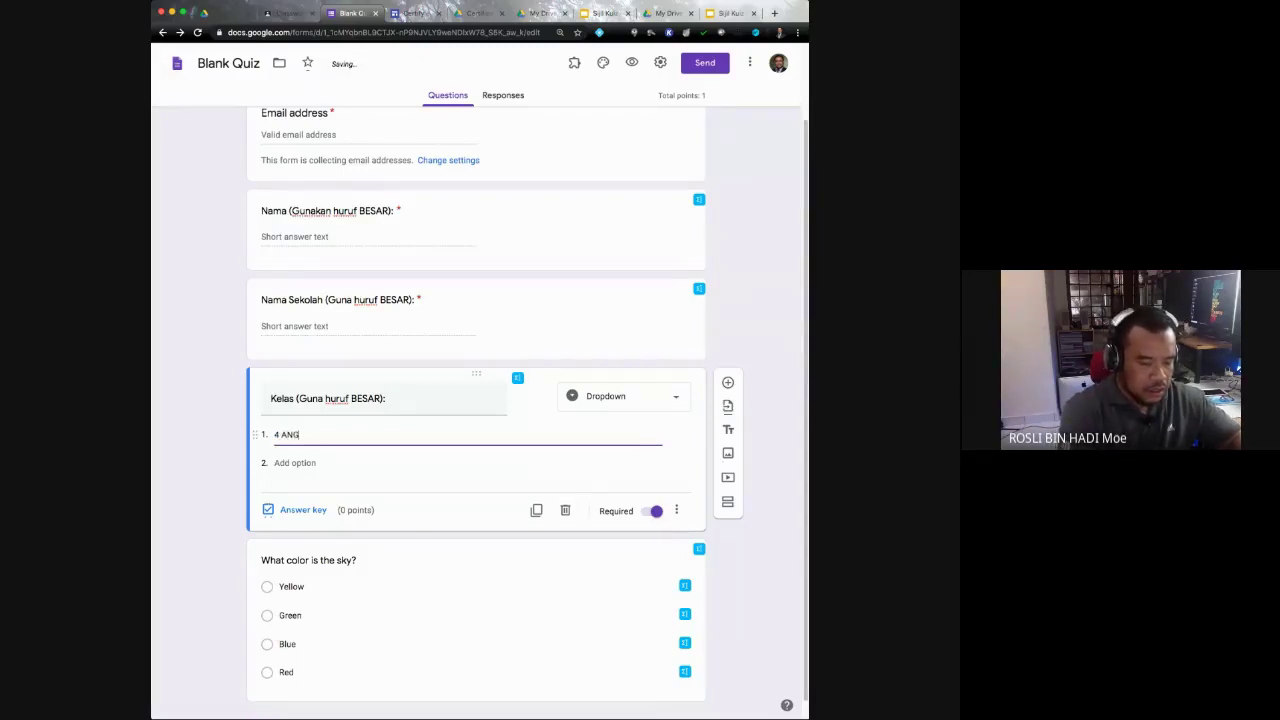
type("GERIK")
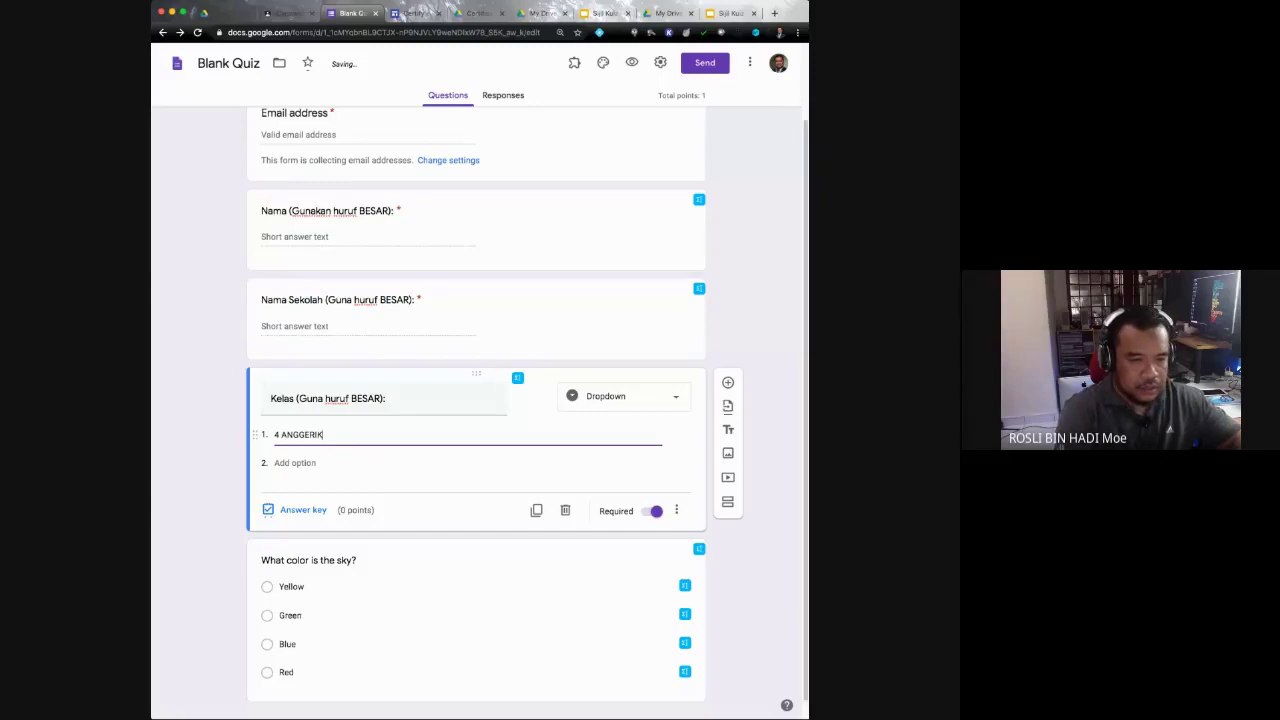
key("Return")
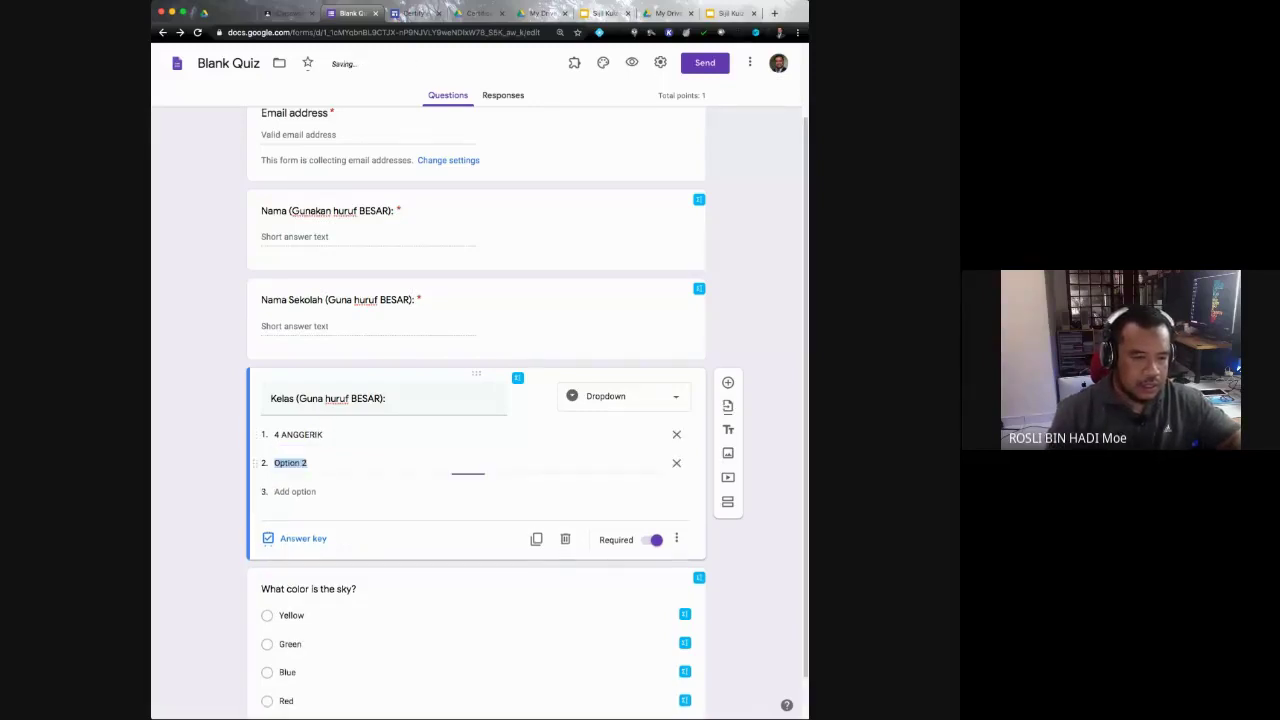
type("4 BAKAWALI")
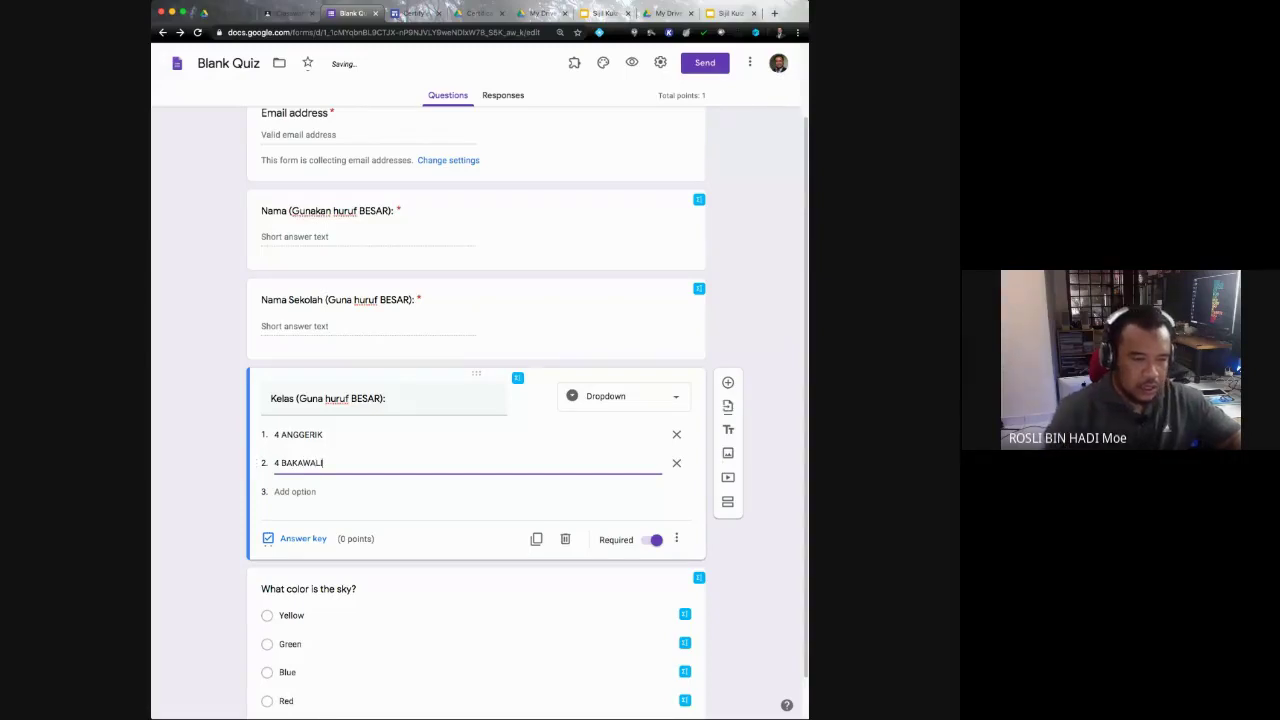
key("Return")
type("4")
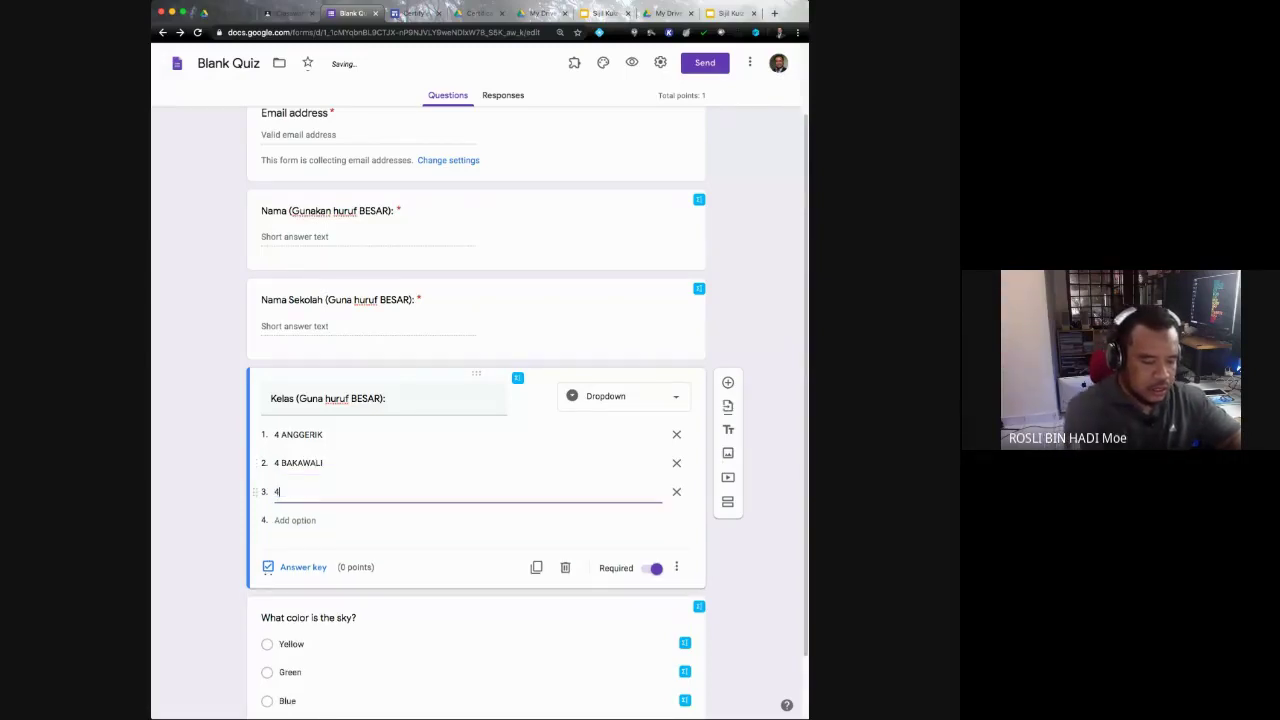
type(" MAWAR")
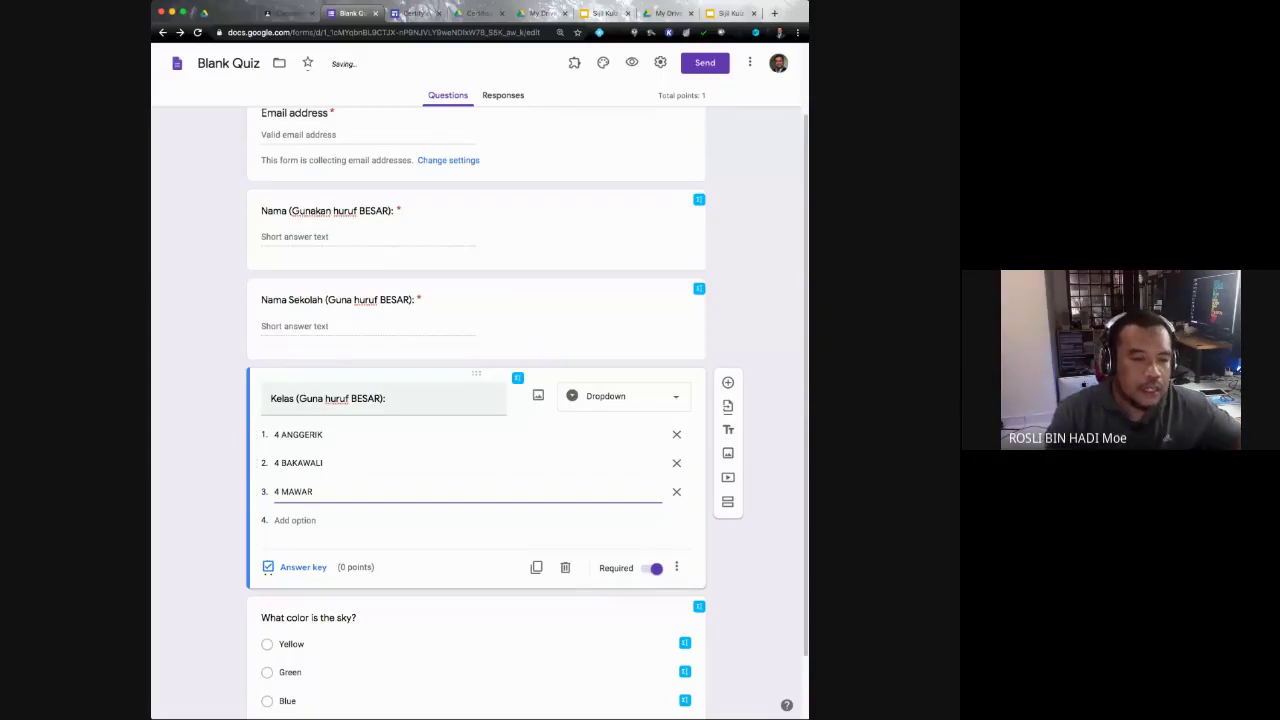
Step: Shorten the question title to 'Kelas:'
triple_click(386, 398)
left_click(386, 398)
key("BackSpace")
key("BackSpace")
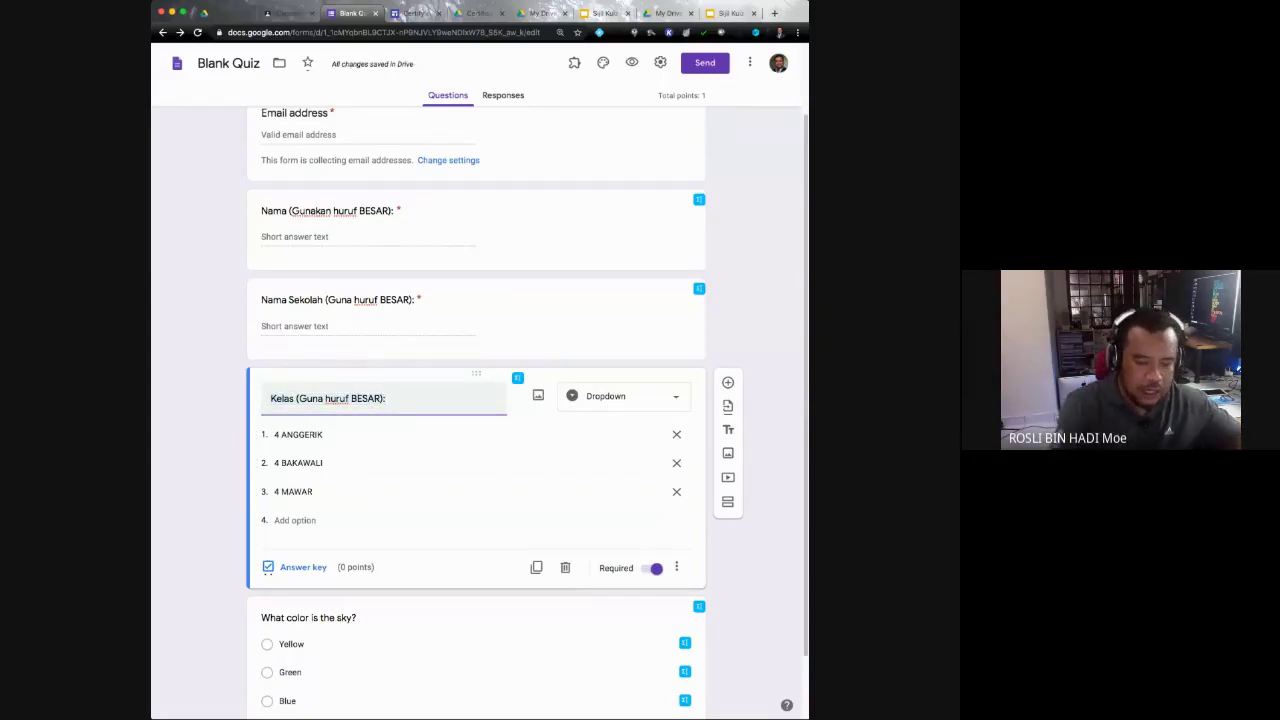
key("BackSpace")
key("BackSpace")
key("BackSpace")
key("BackSpace")
key("BackSpace")
key("BackSpace")
key("BackSpace")
key("BackSpace")
key("BackSpace")
key("BackSpace")
key("BackSpace")
key("BackSpace")
key("BackSpace")
key("BackSpace")
key("BackSpace")
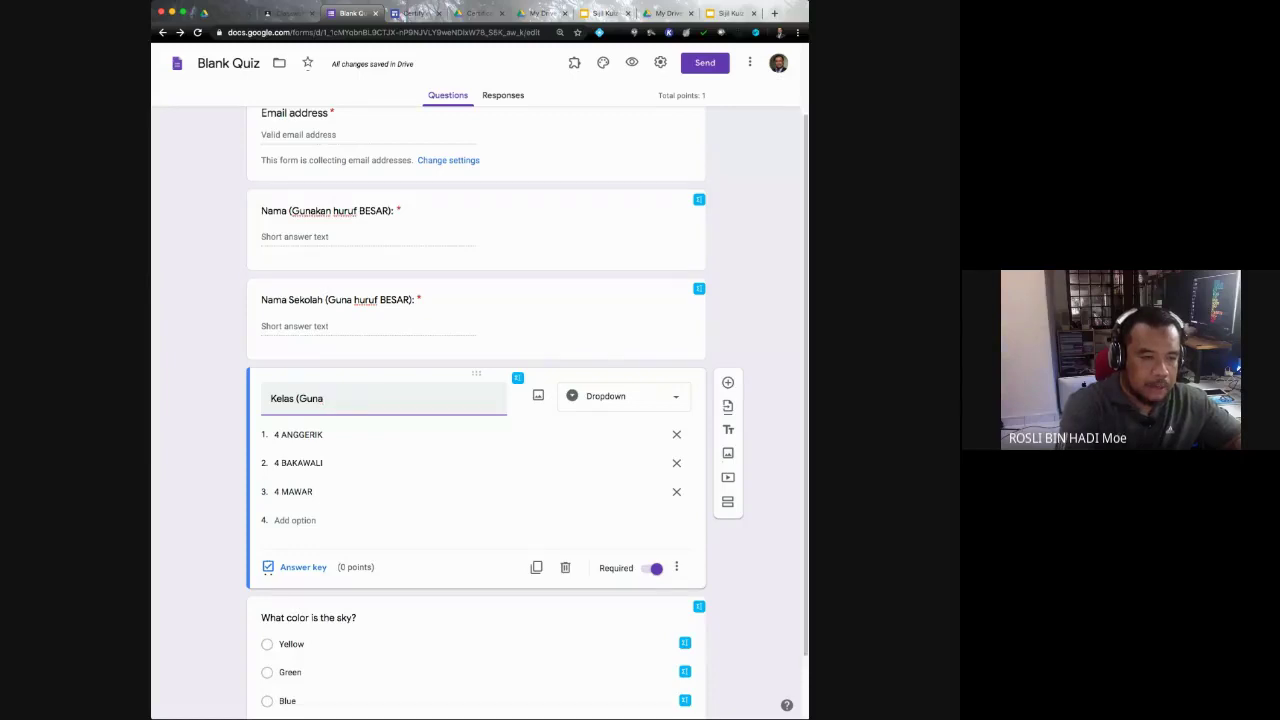
key("BackSpace")
key("BackSpace")
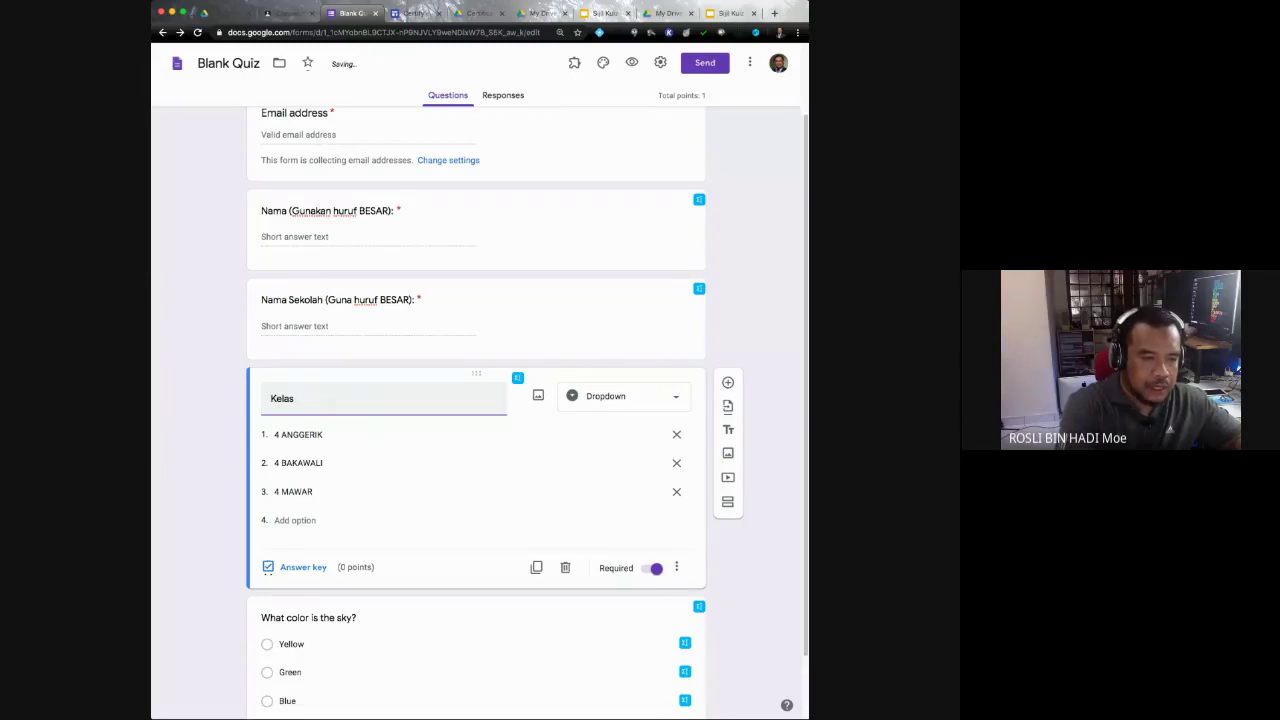
type(":")
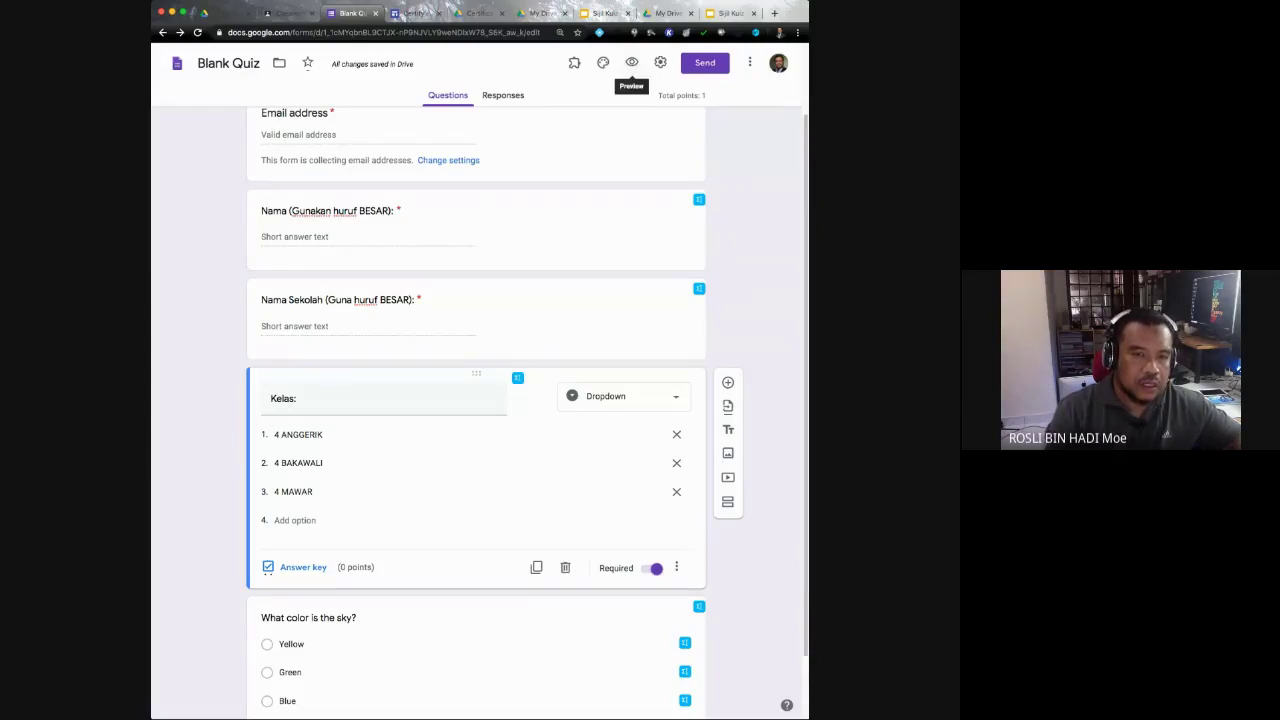
left_click(631, 62)
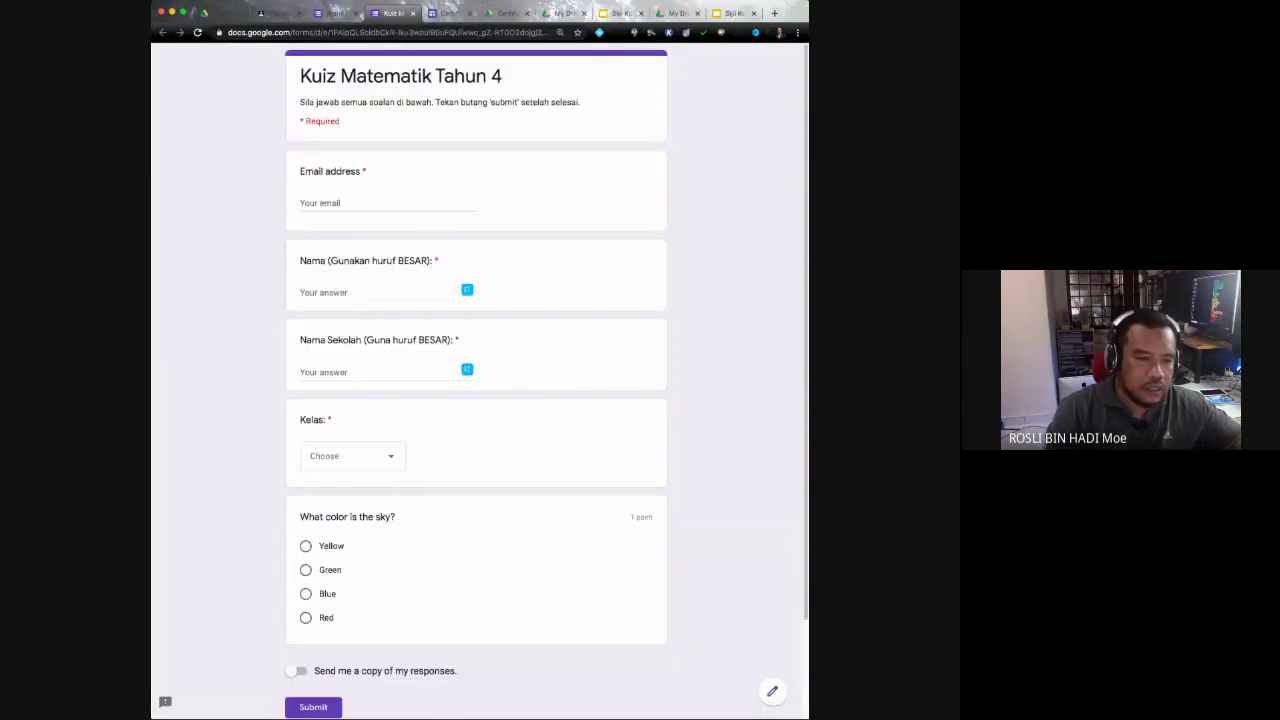
left_click(352, 456)
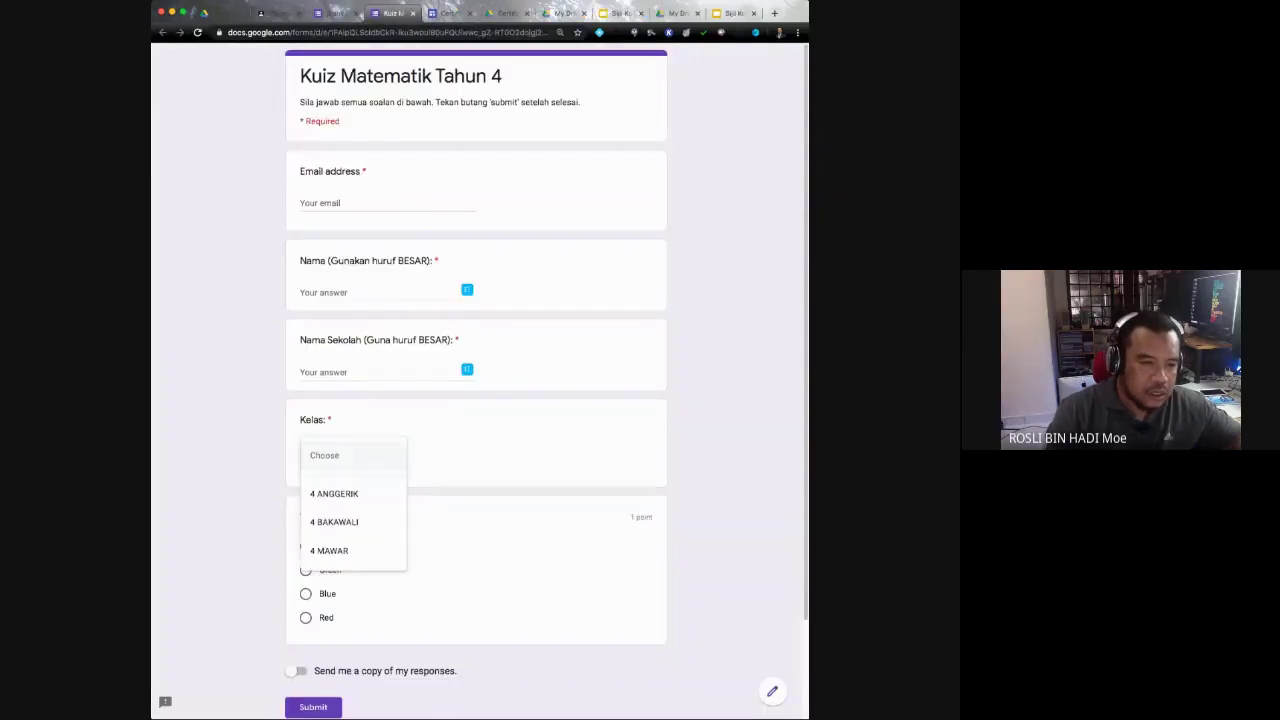
left_click(334, 494)
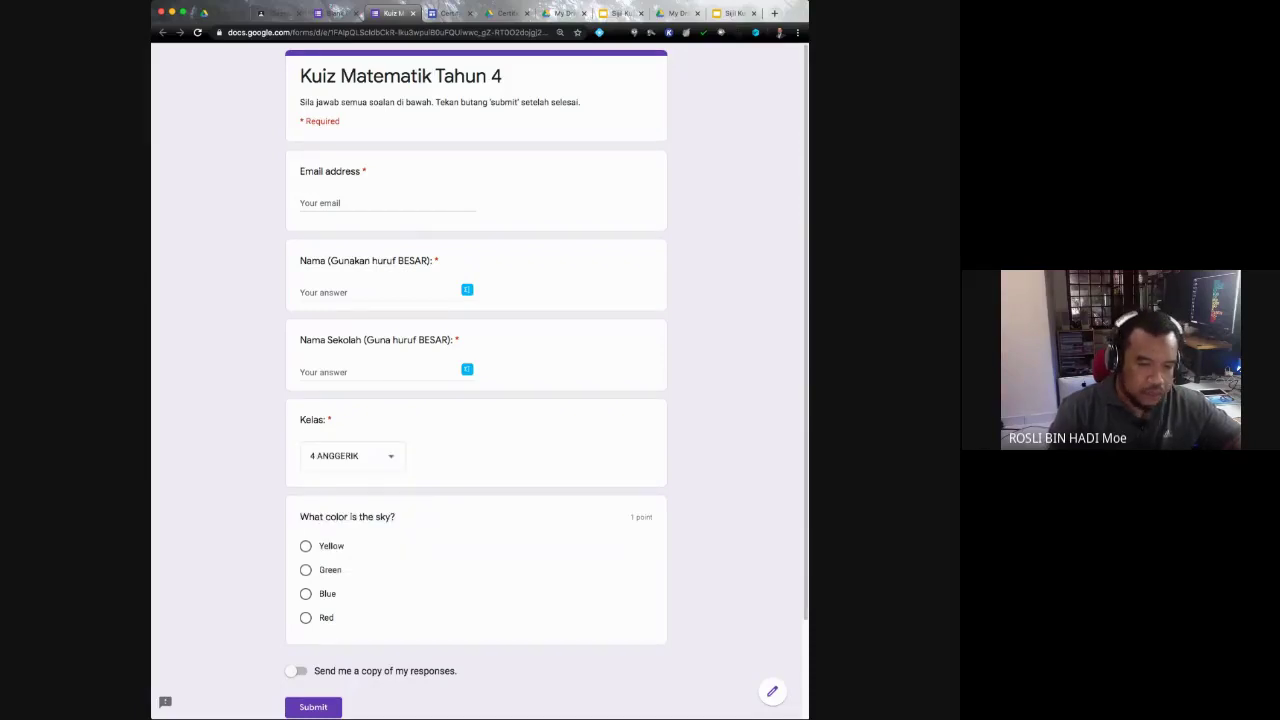
left_click(352, 456)
left_click(340, 484)
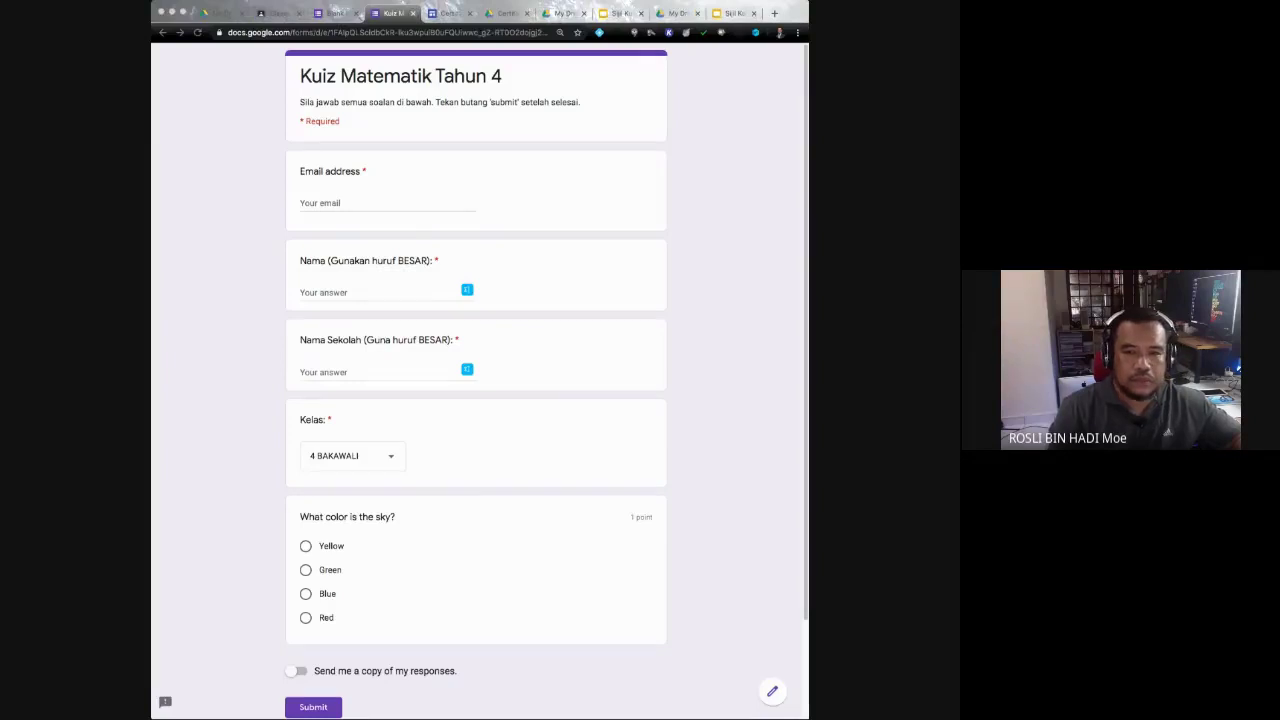
key("super+w")
Step: Delete the sample 'What color is the sky?' question below the Kelas dropdown
scroll(476, 413, "down", 3)
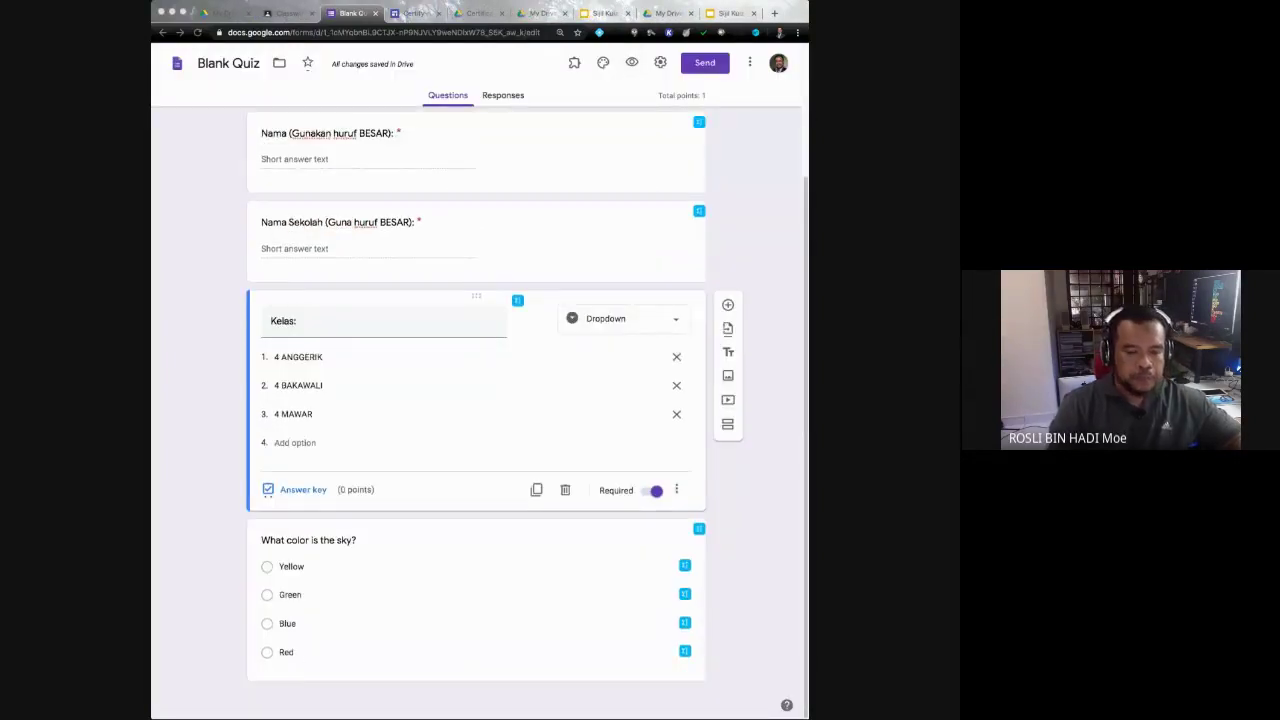
left_click(476, 560)
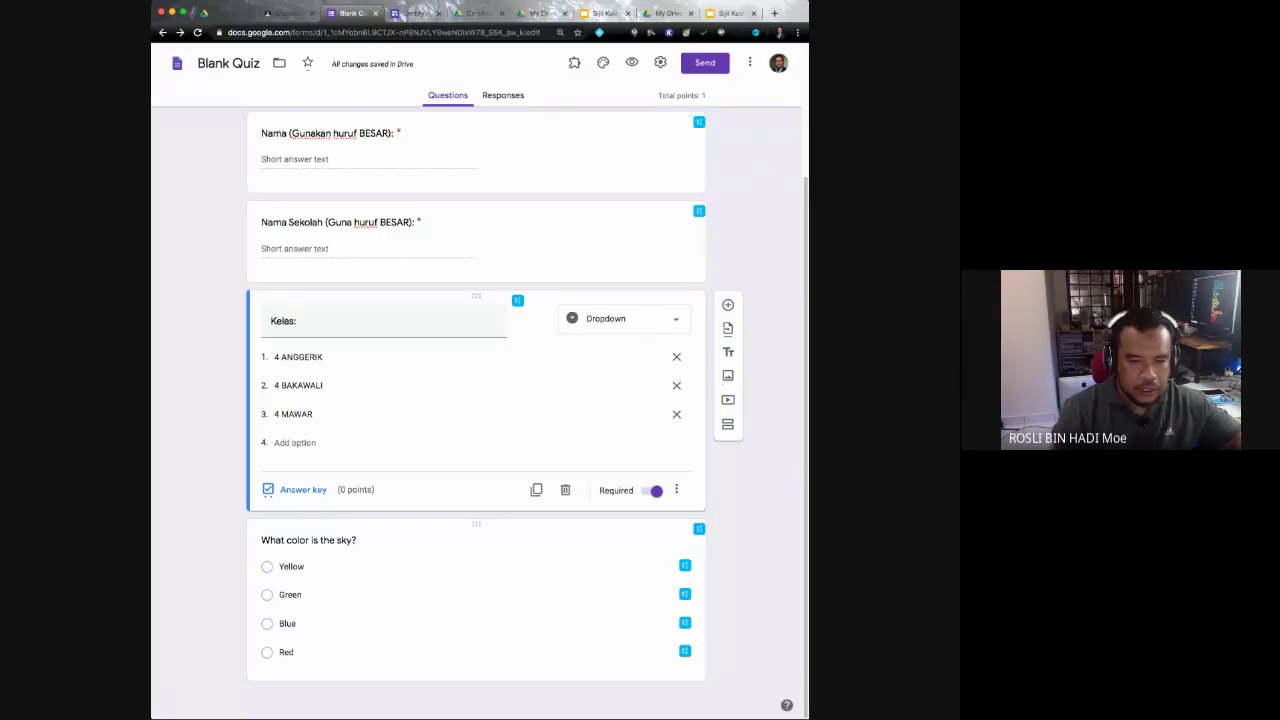
left_click(308, 540)
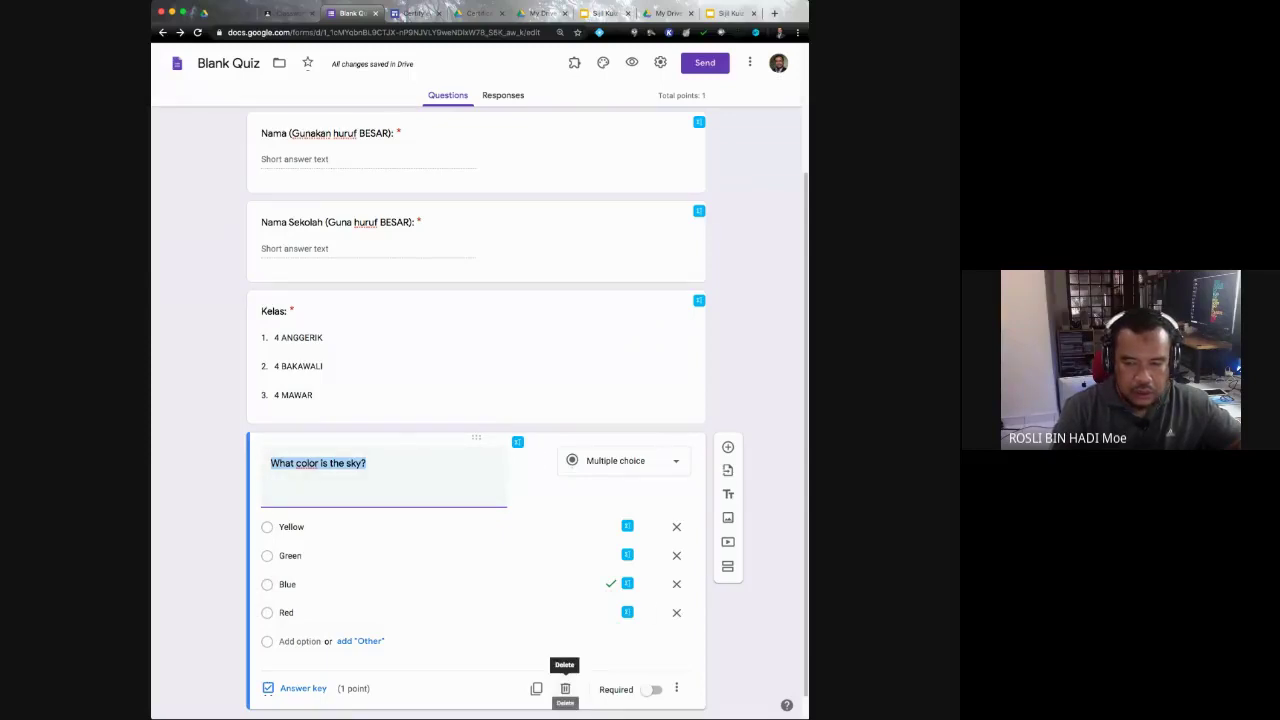
left_click(565, 688)
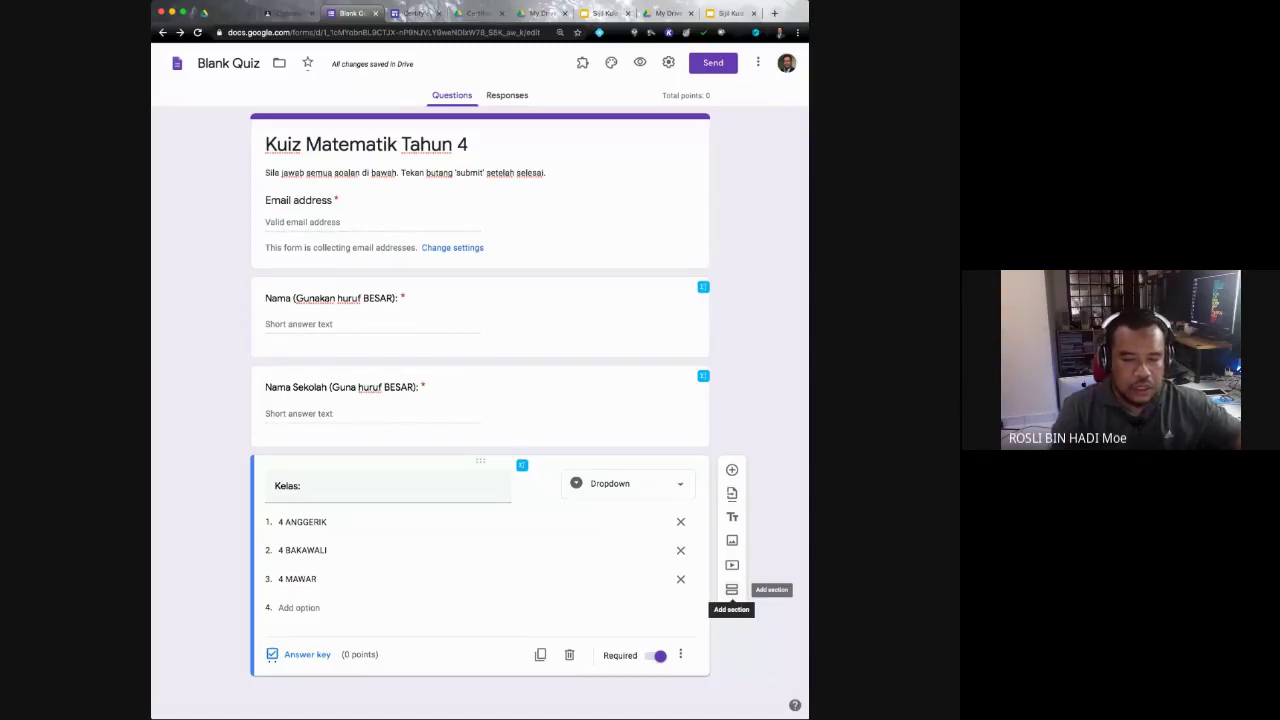
Step: Add a section titled 'Bahagian A', describe it 'Jawab semua soalan:', and insert a new question
left_click(731, 589)
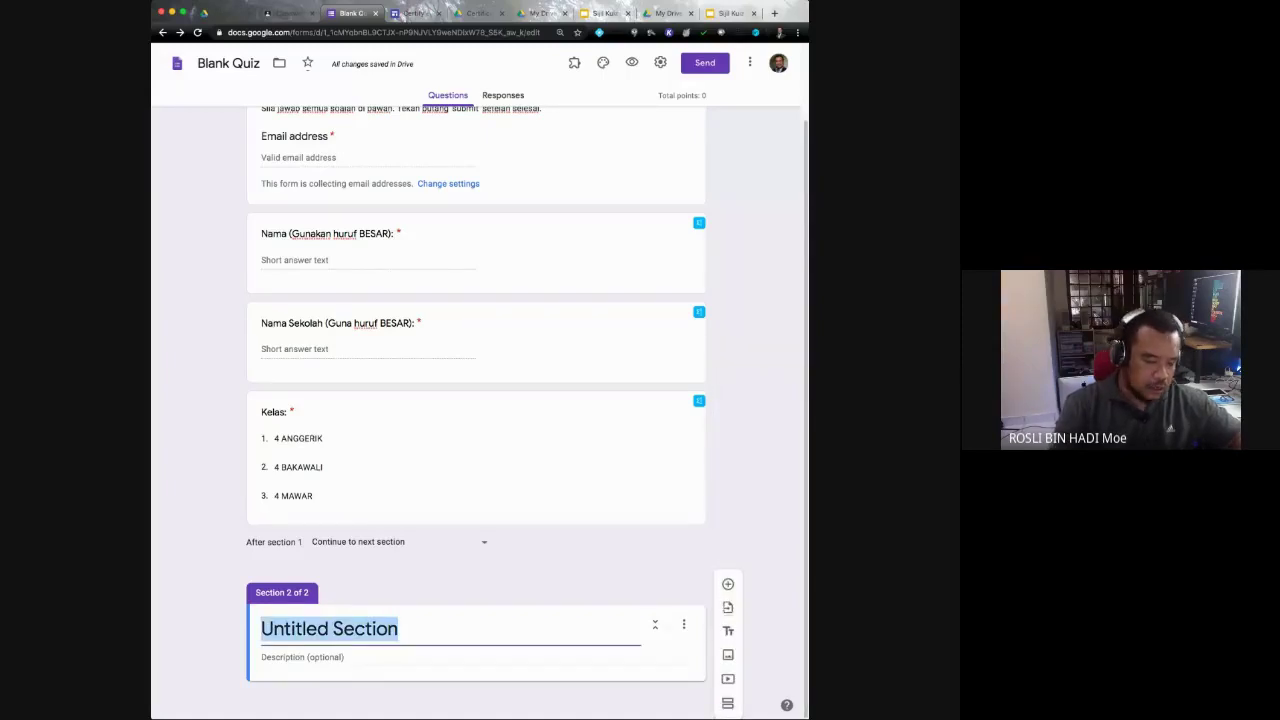
type("BB")
key("BackSpace")
type("A")
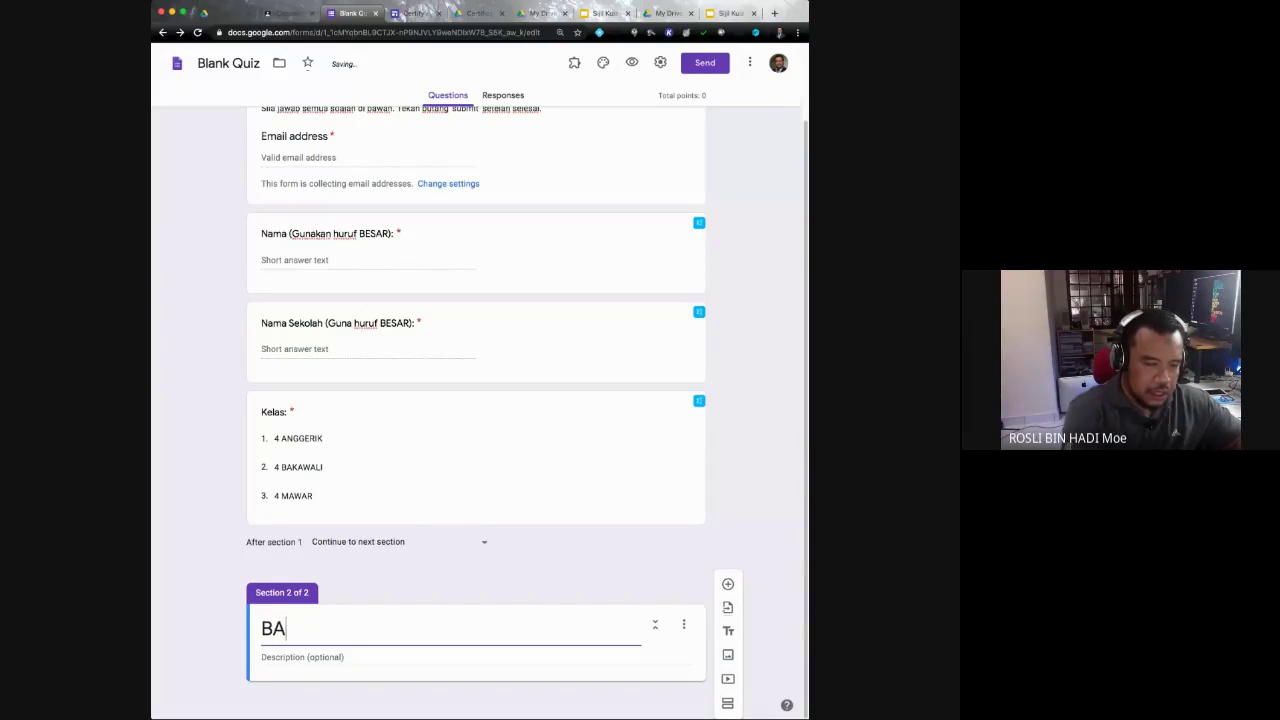
key("BackSpace")
type("ahagian A")
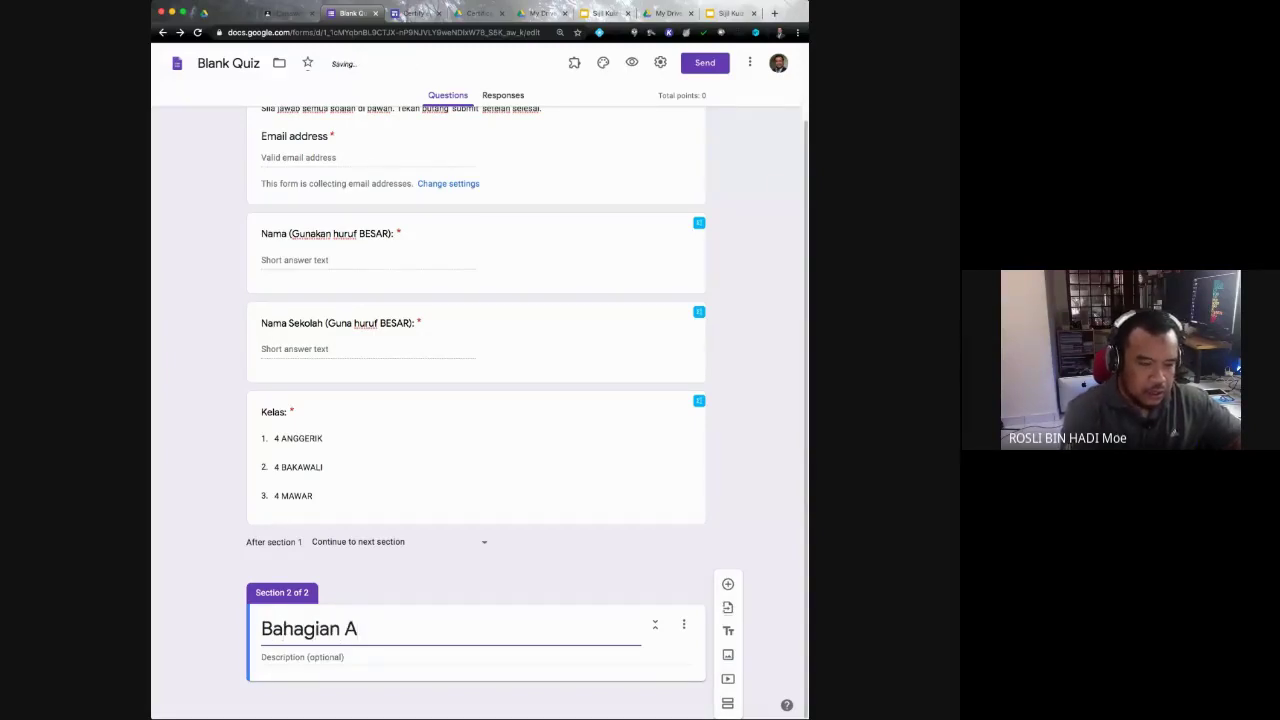
left_click(262, 657)
type("Jawab semua soalan:")
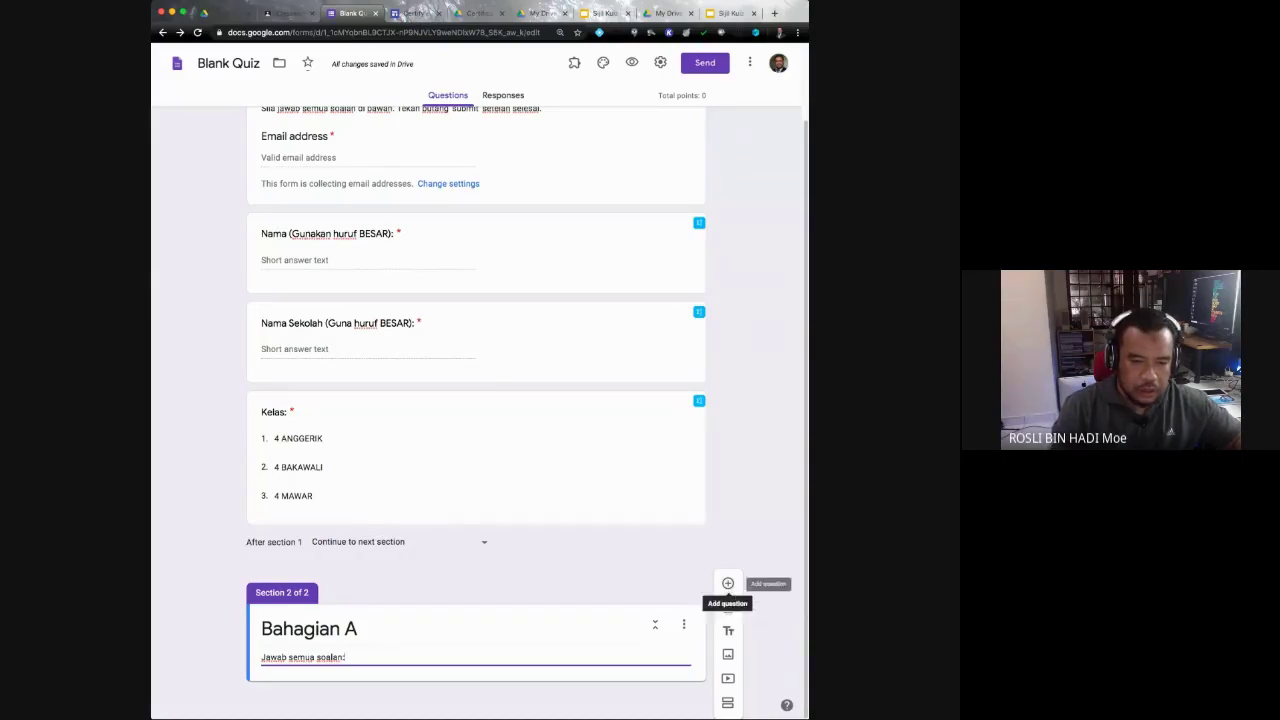
left_click(728, 583)
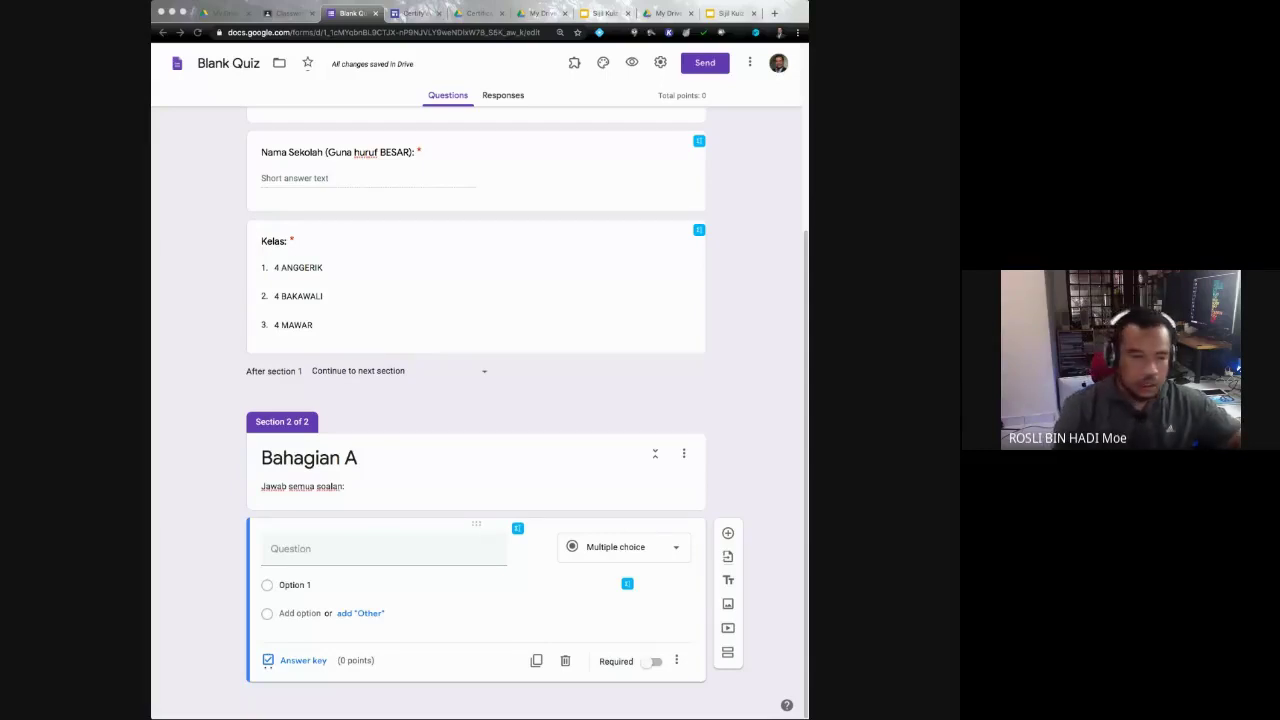
Step: Enter the question text '1. 12 +12' and set its type to Multiple choice
left_click(290, 548)
type("1")
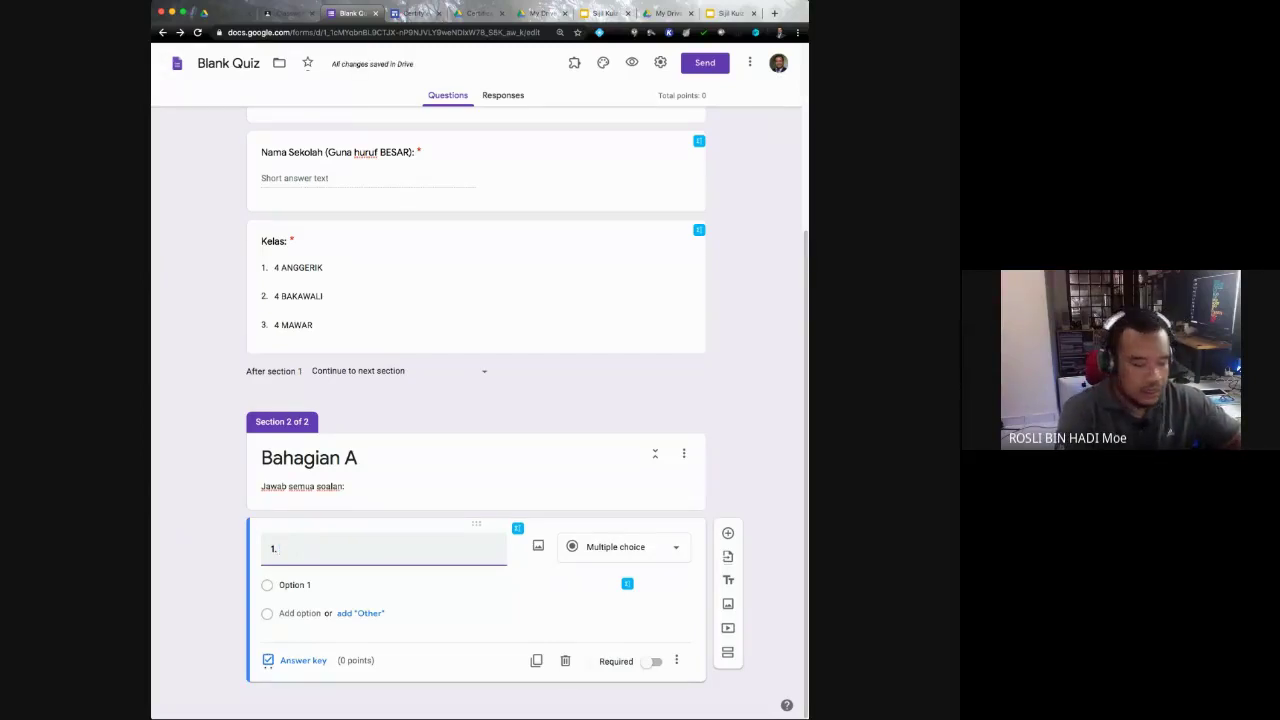
type(". 12")
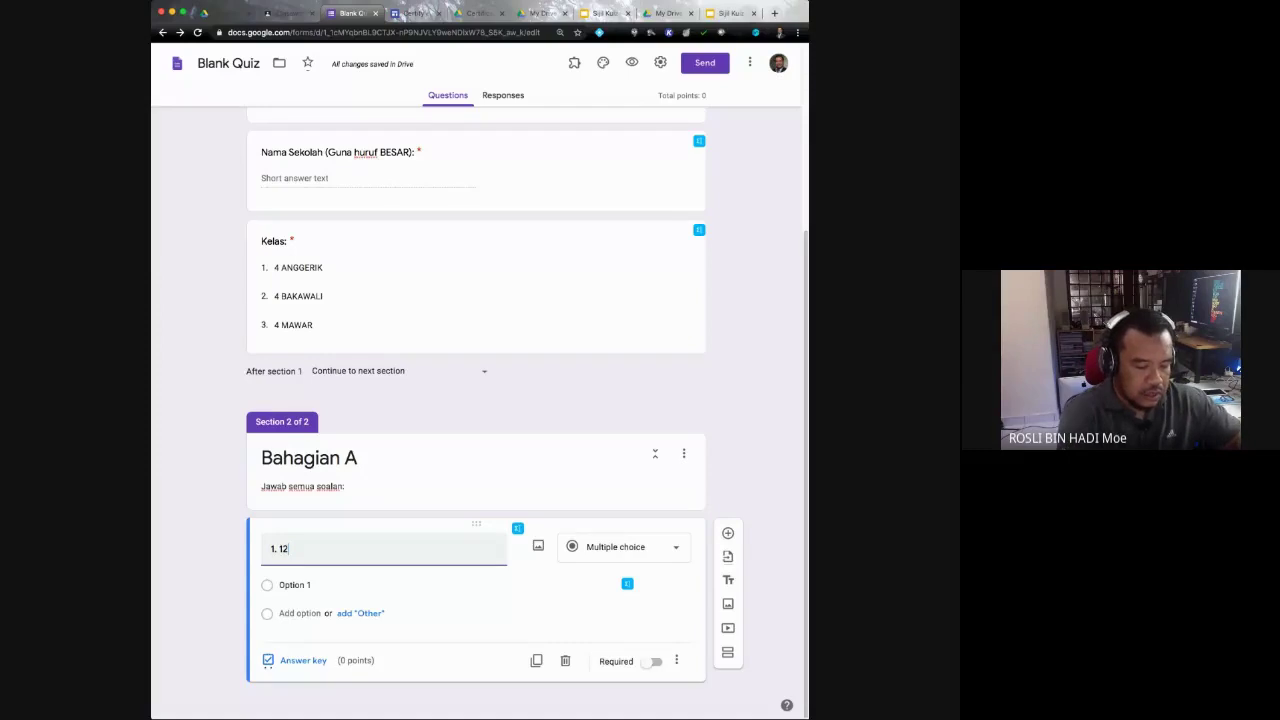
type(" +12")
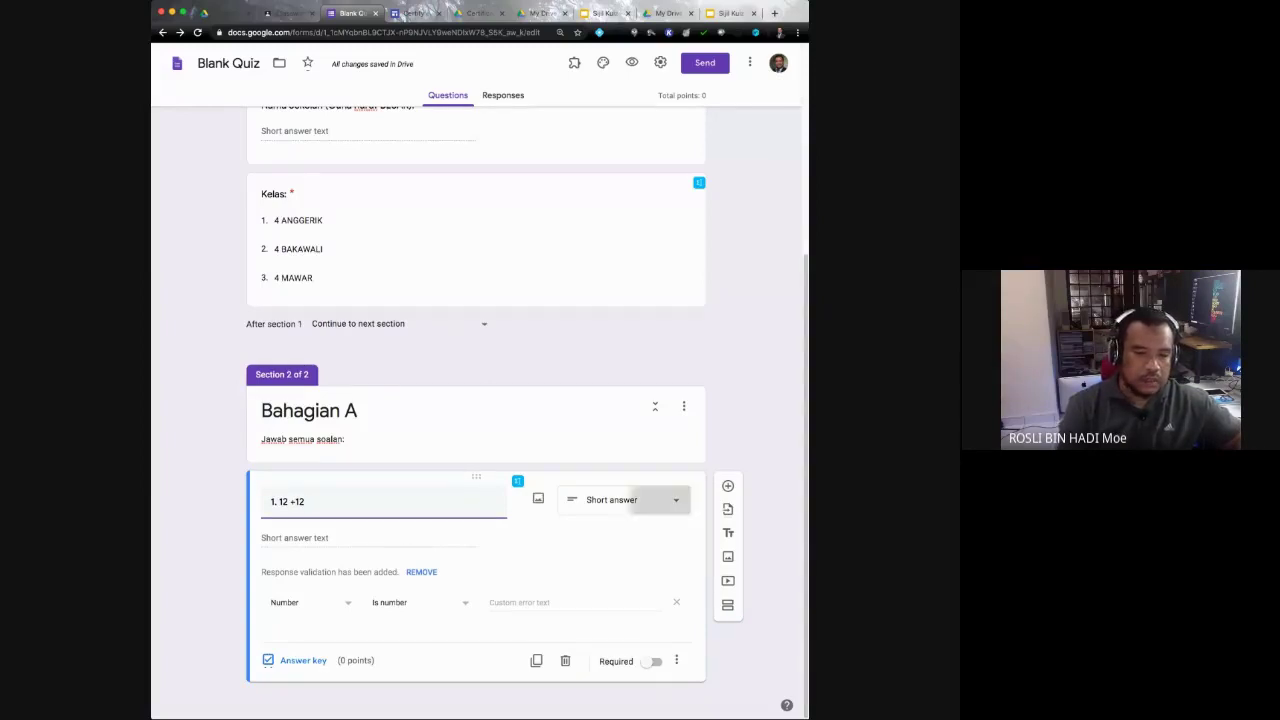
left_click(640, 500)
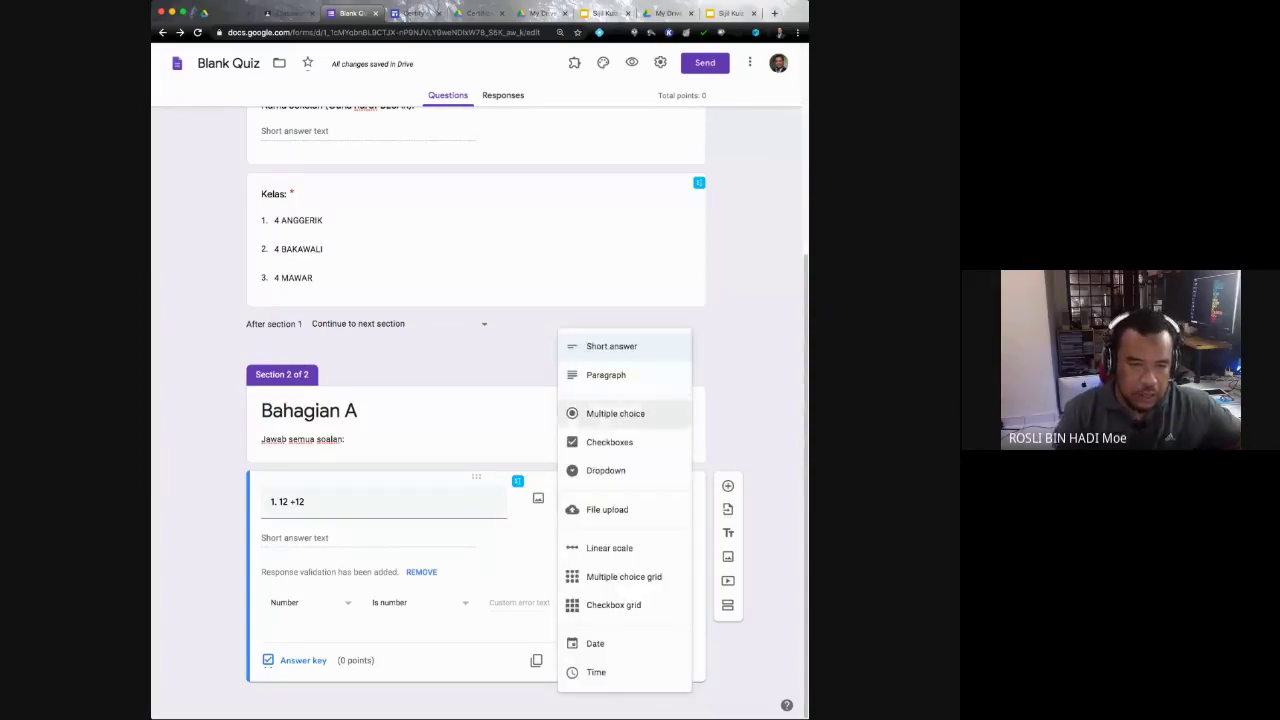
left_click(615, 413)
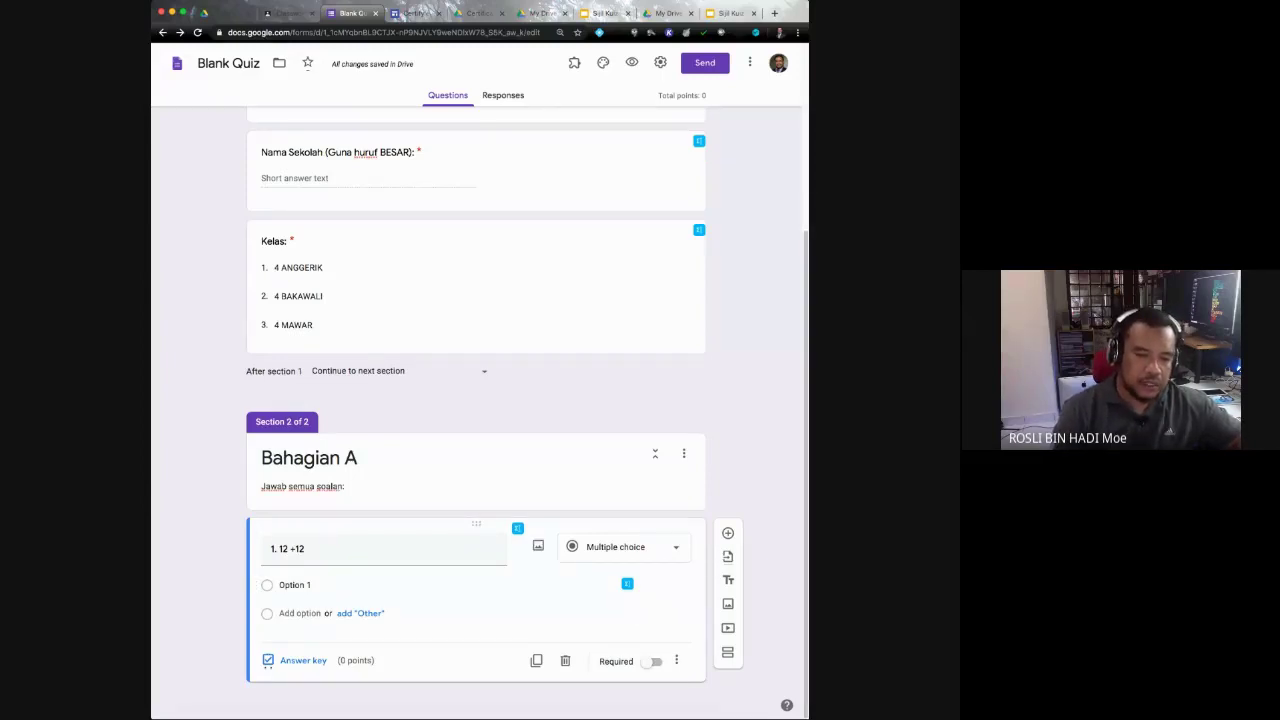
Step: Keep the question as Multiple choice and enter answer options 20, 22, 24 and 26
left_click(620, 547)
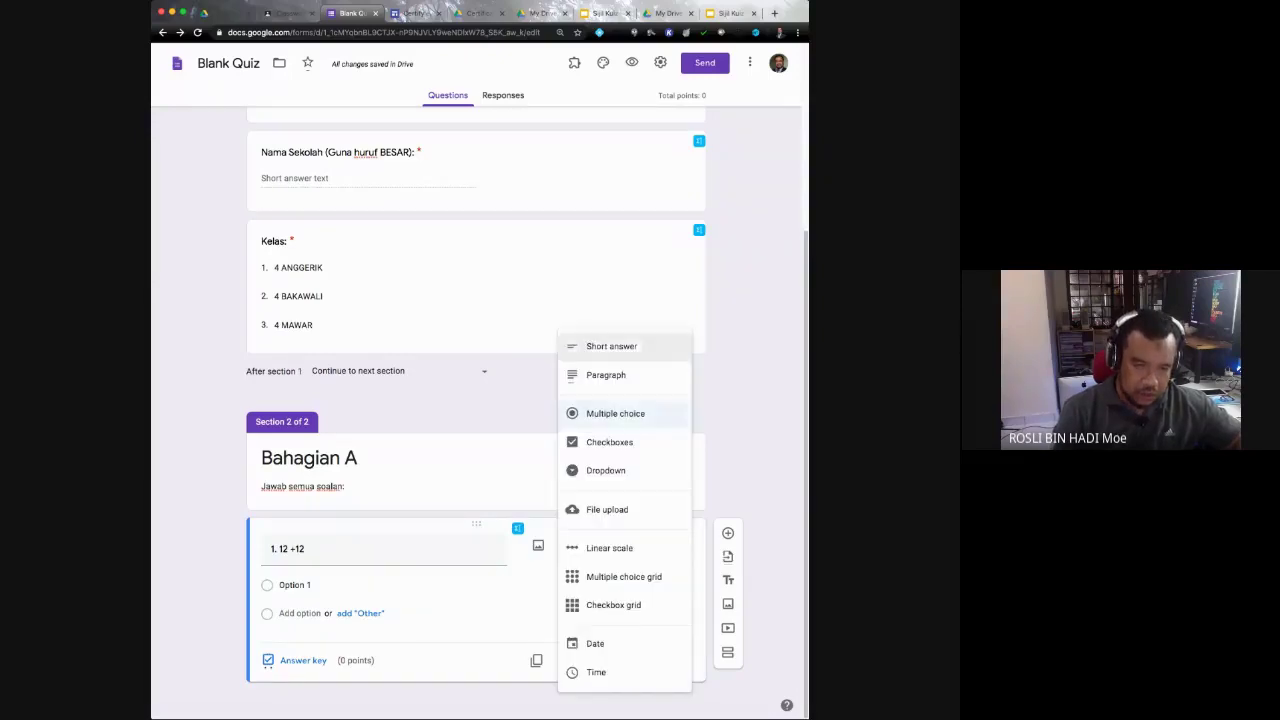
left_click(615, 413)
left_click(295, 585)
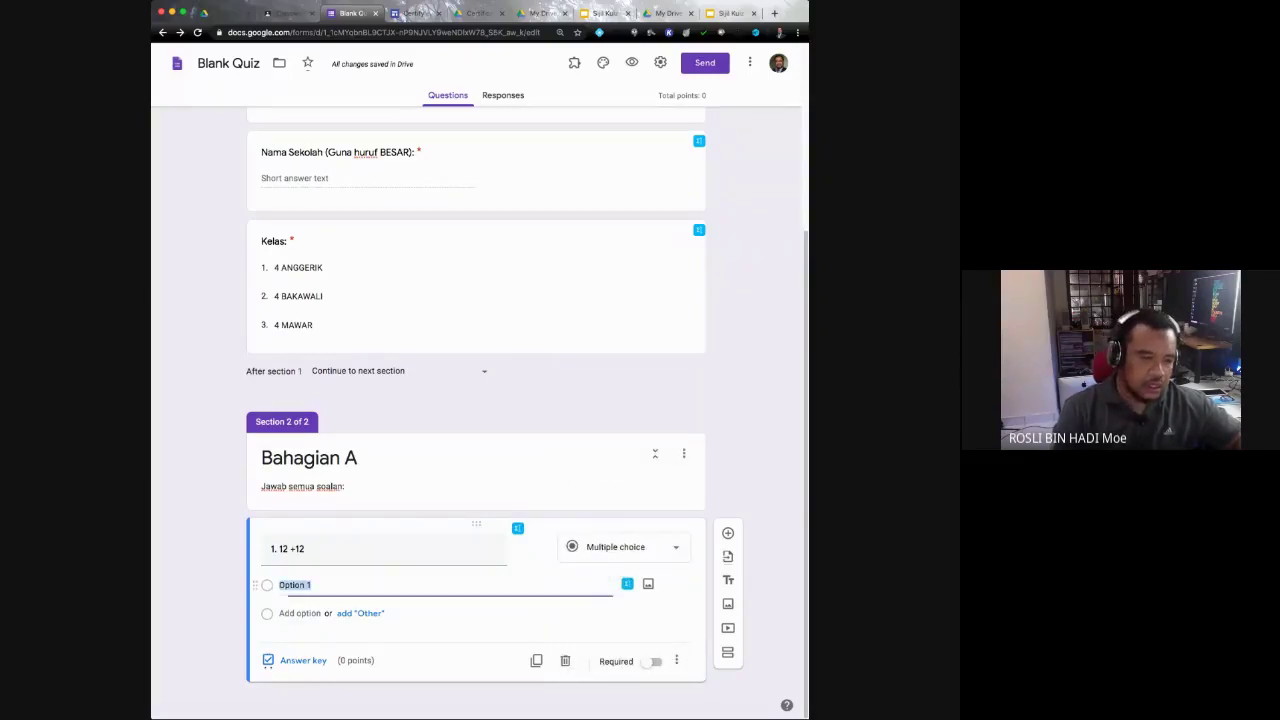
type("20")
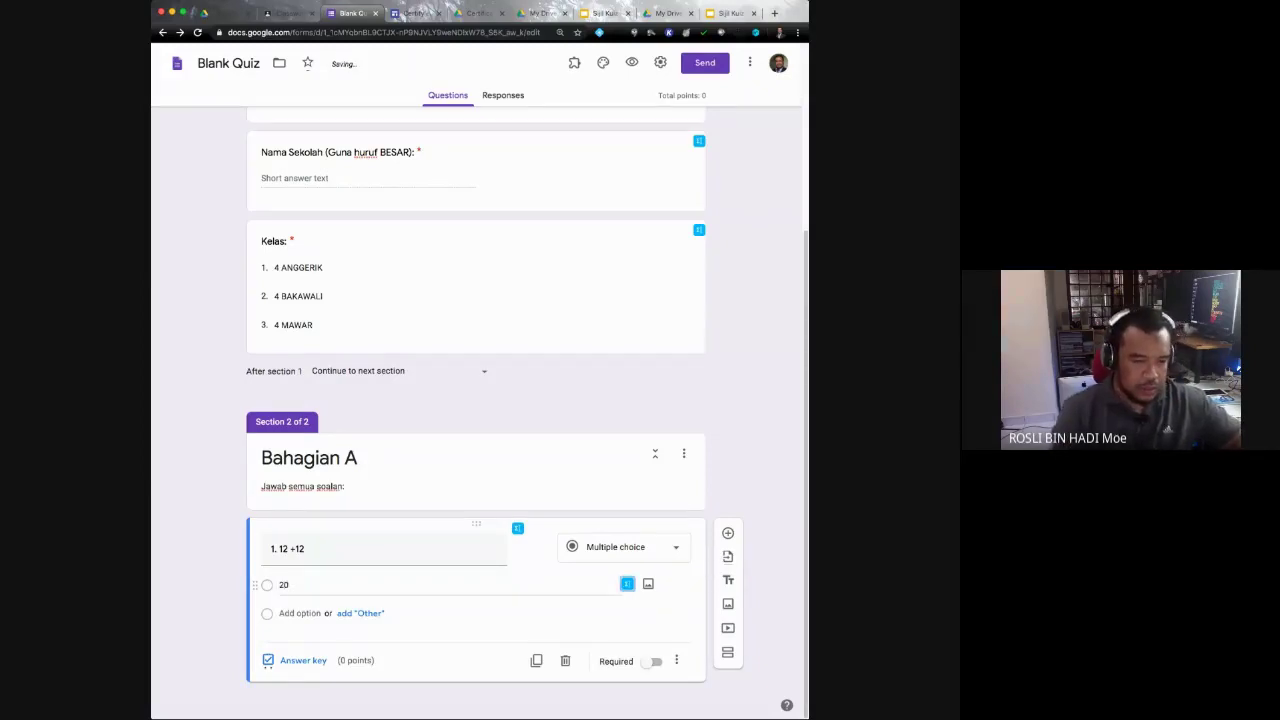
key("Tab")
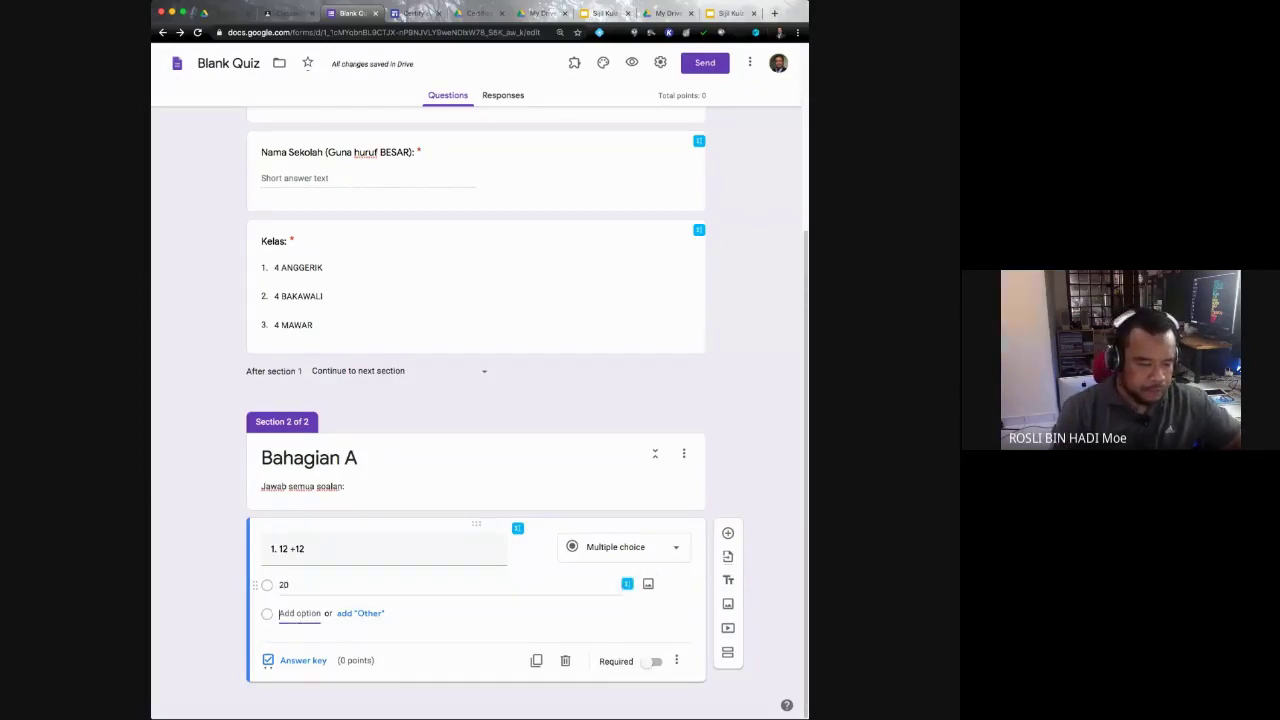
type("22")
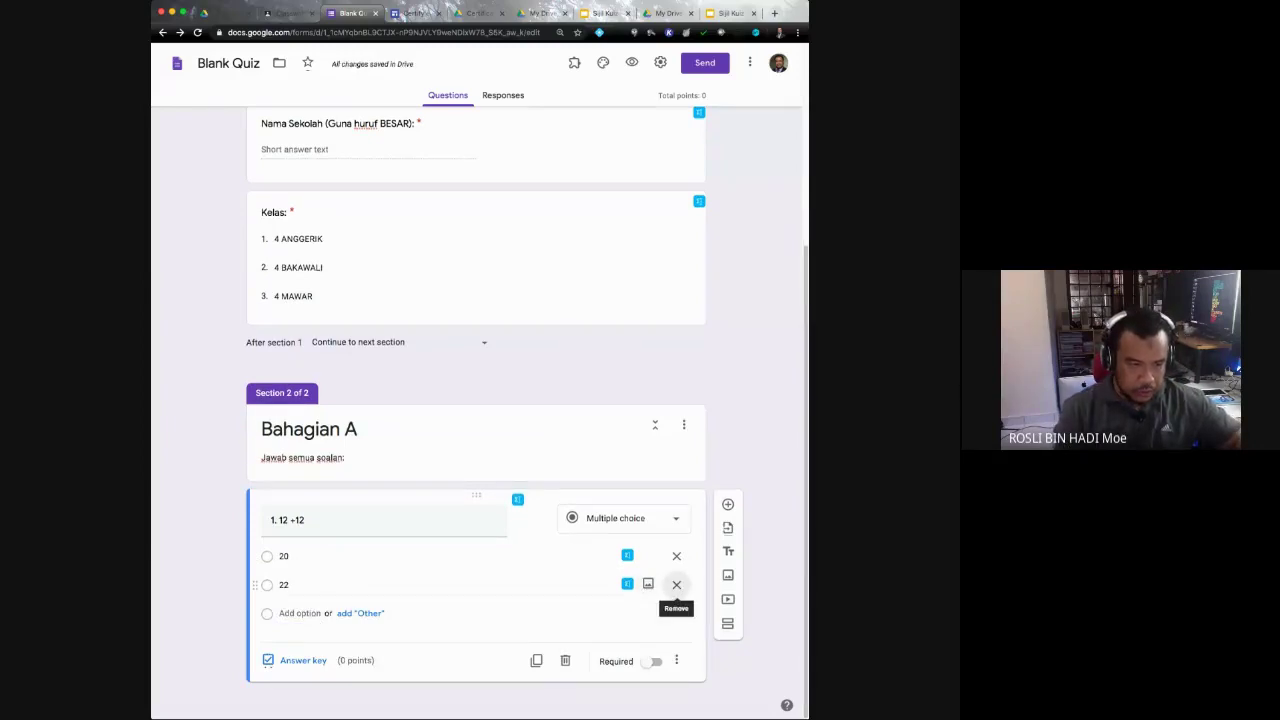
key("Tab")
type("24")
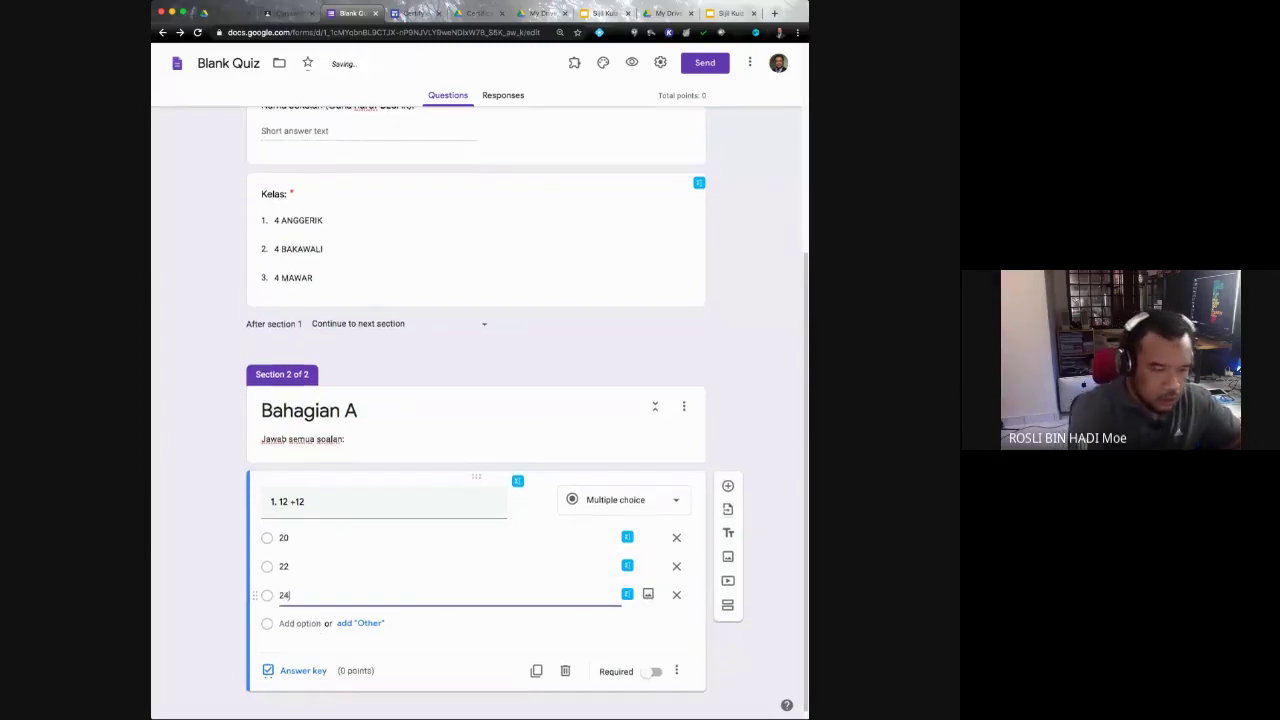
key("Tab")
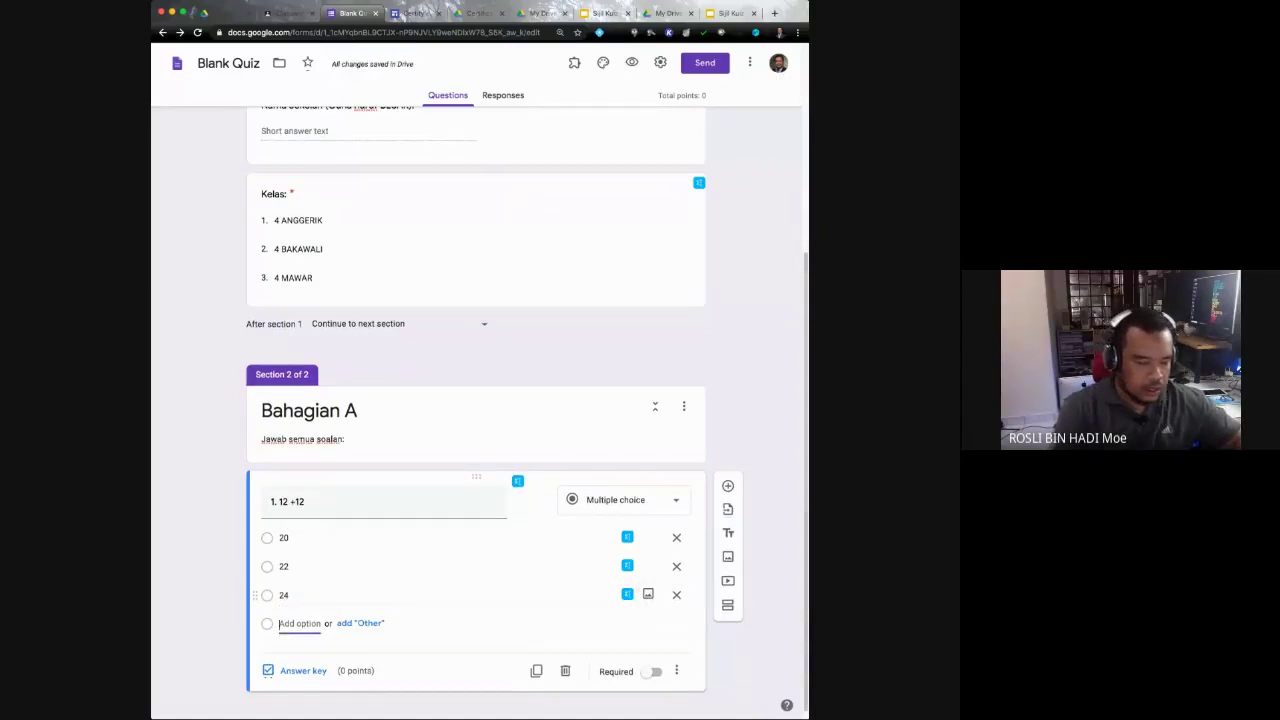
type("26")
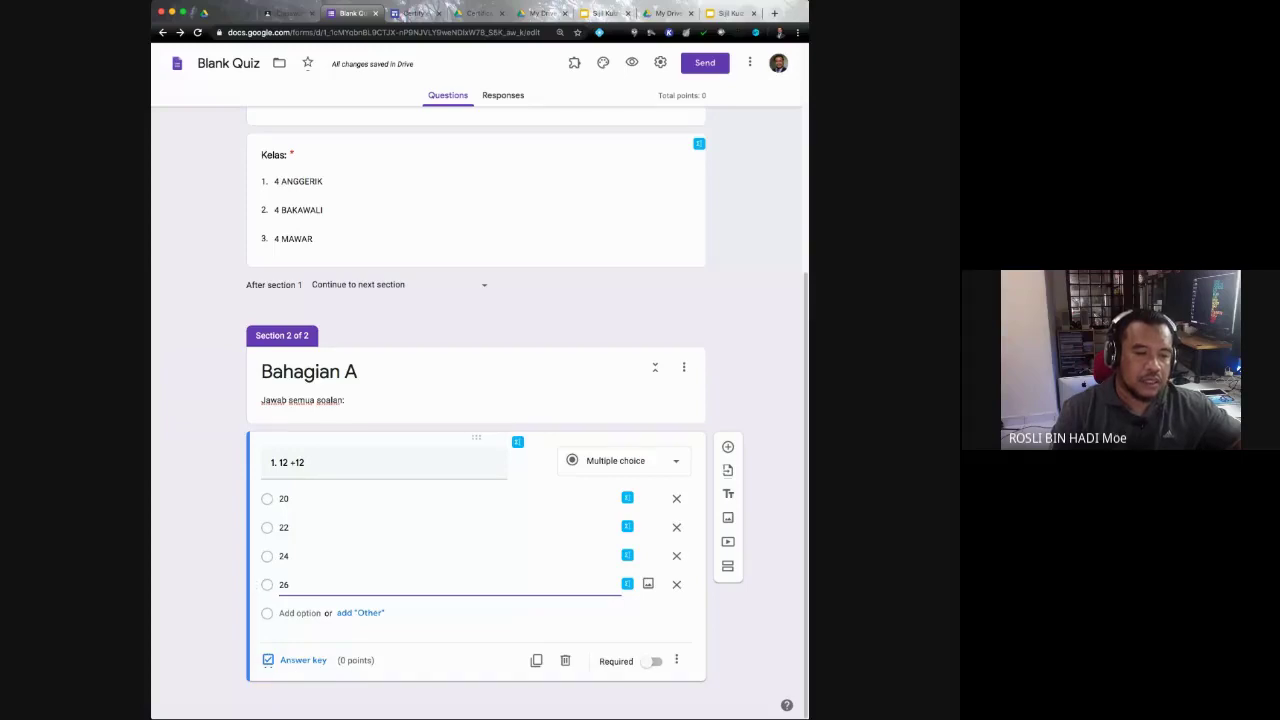
Step: In the answer key, mark 24 as correct and set the question to 50 points
left_click(298, 660)
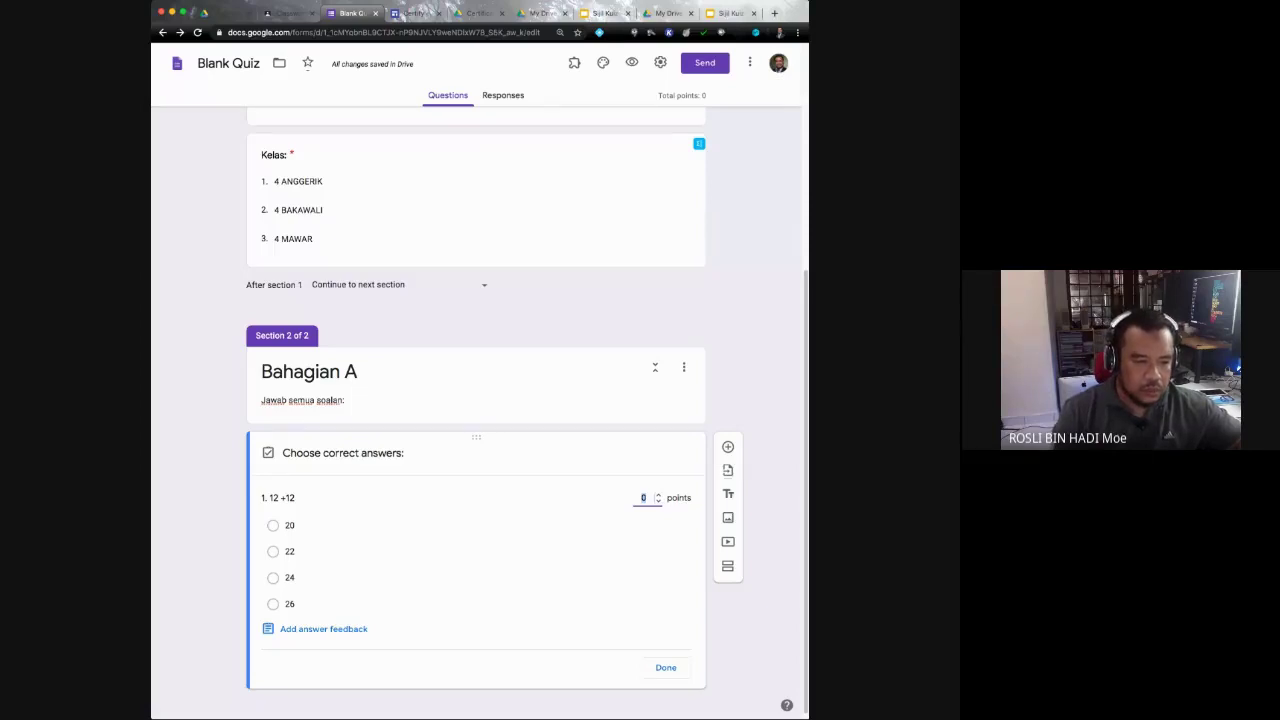
left_click(273, 577)
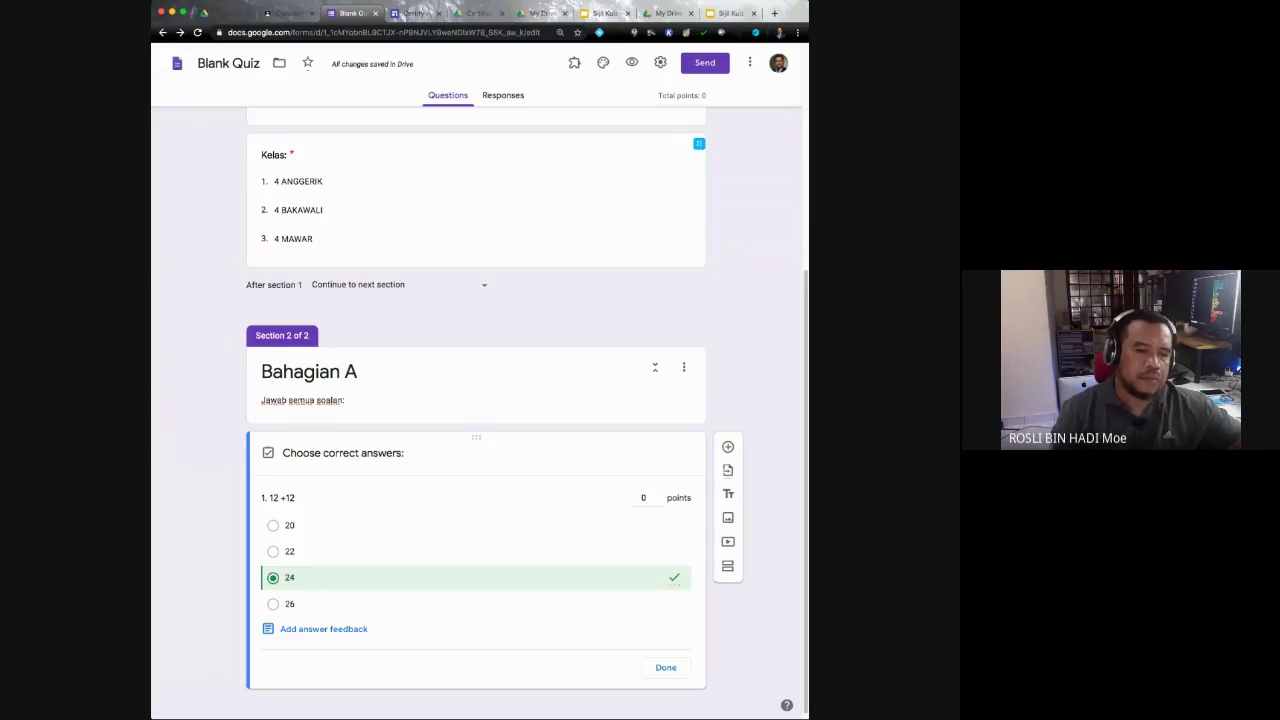
left_click(644, 497)
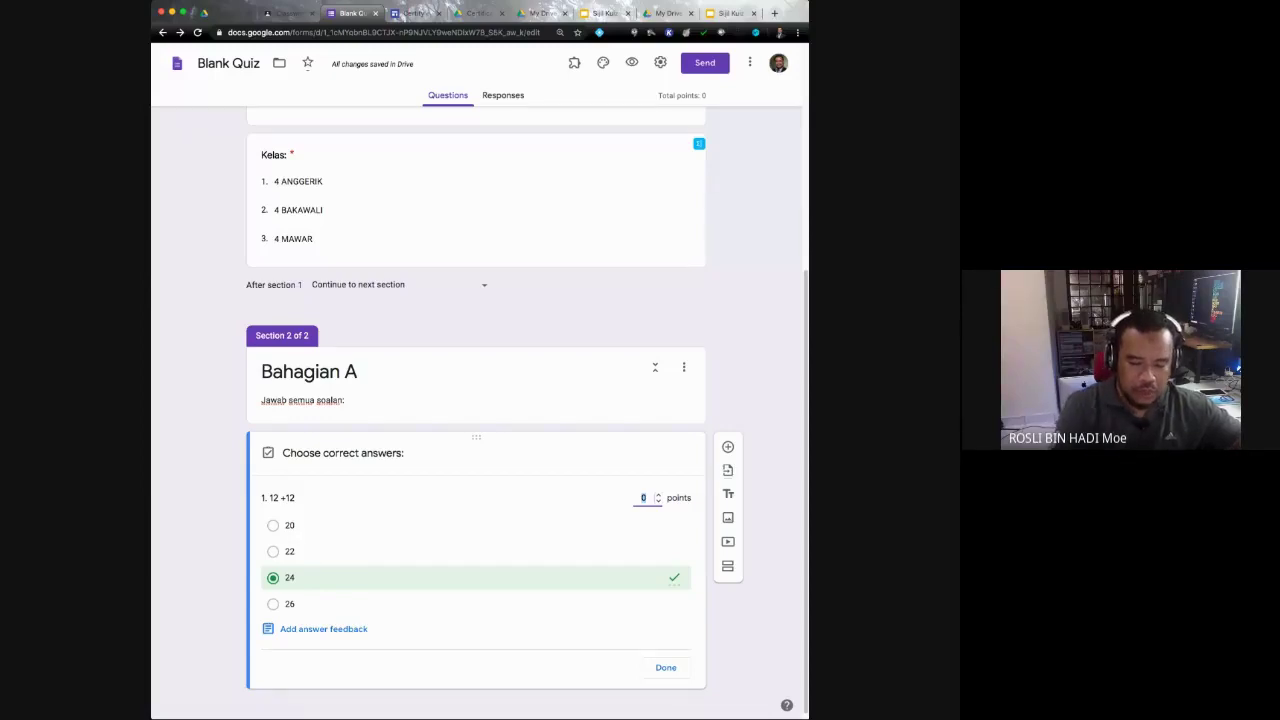
double_click(679, 497)
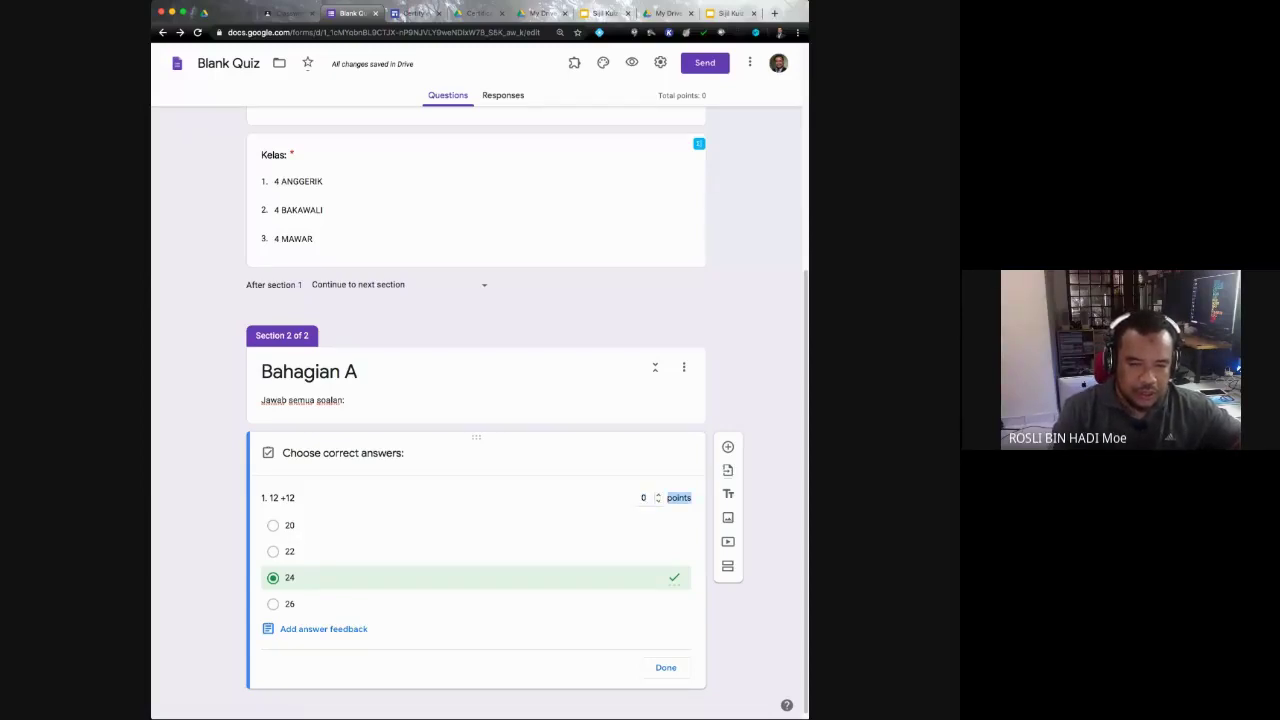
left_click(643, 497)
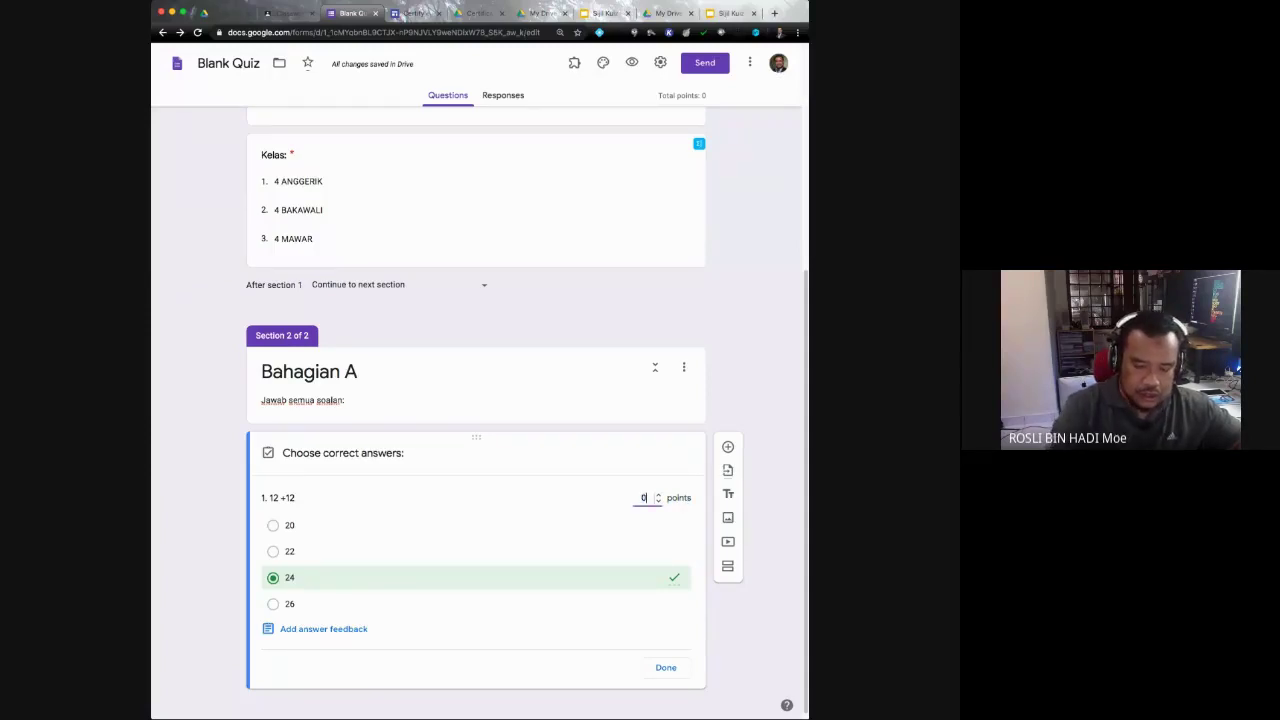
key("BackSpace")
type("50")
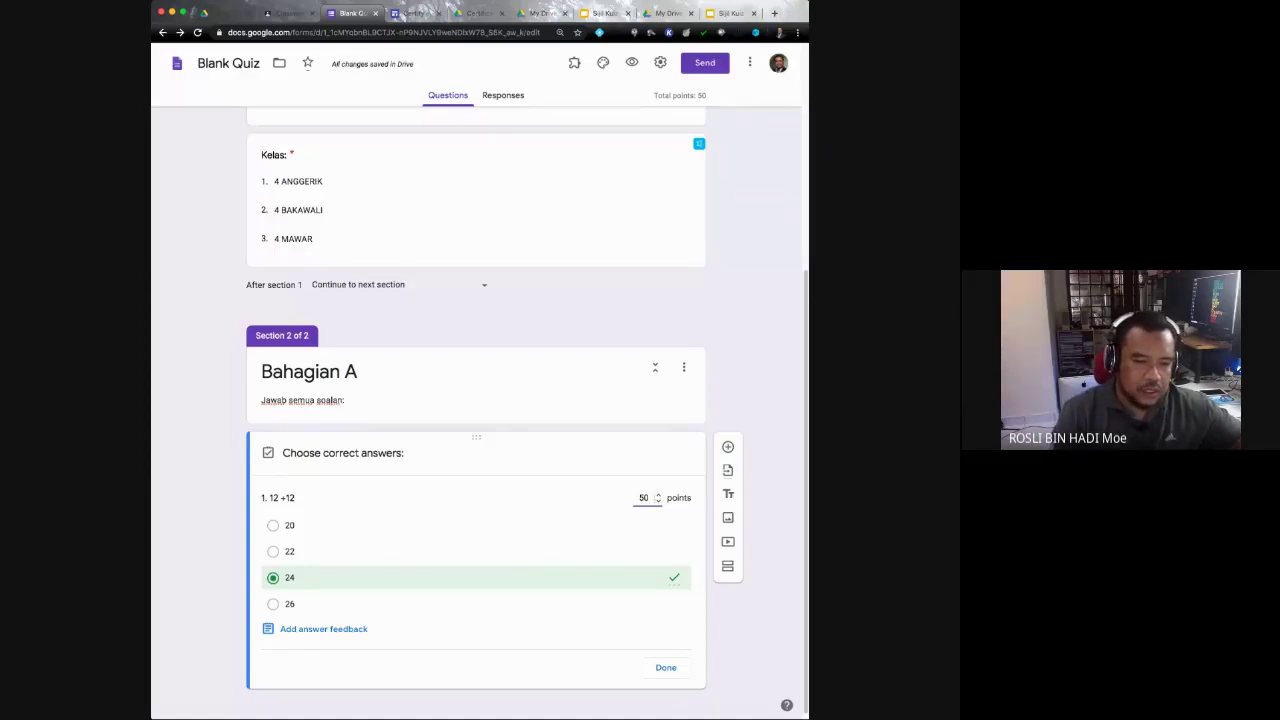
left_click(665, 667)
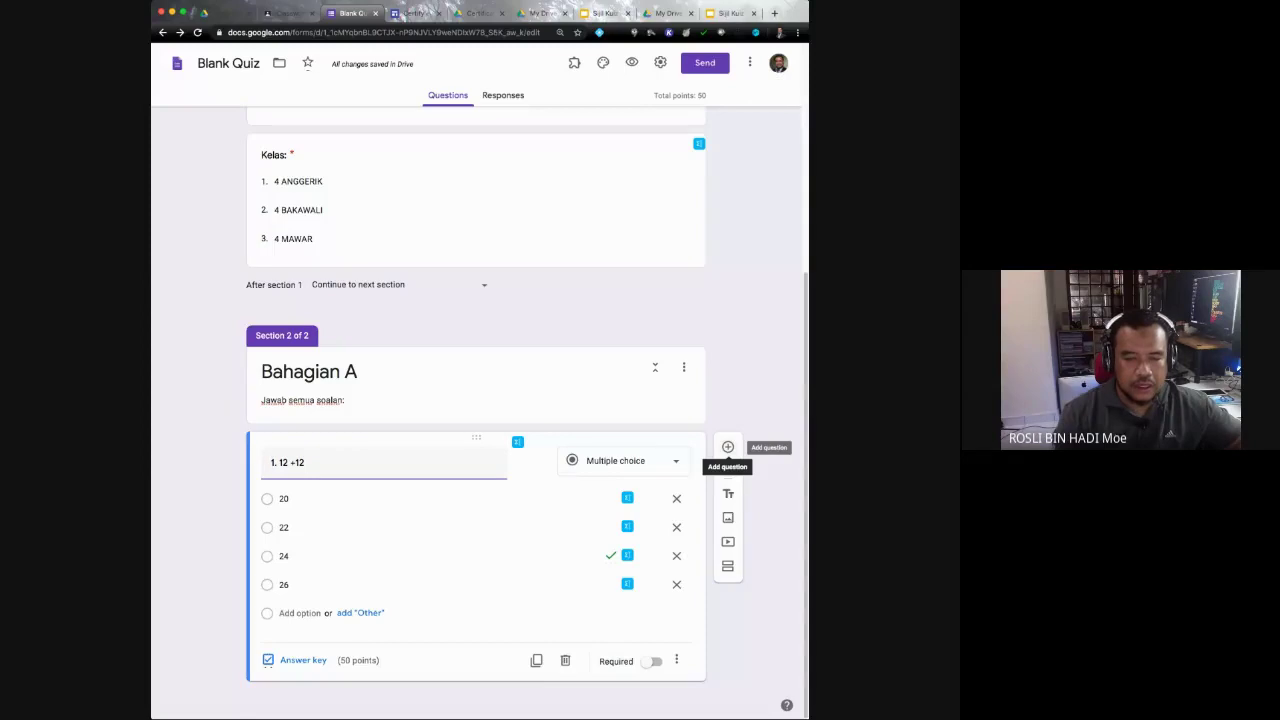
Step: Discard a blank new question, duplicate question 1, then briefly switch windows and back
left_click(727, 447)
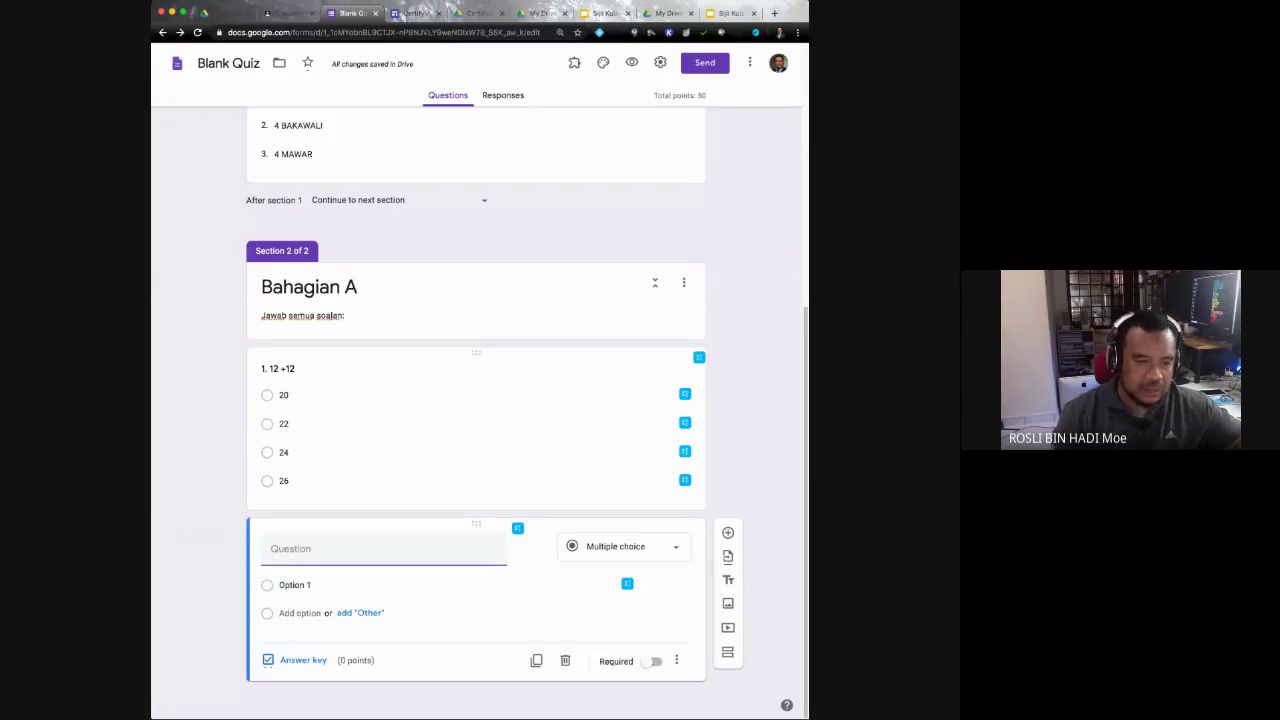
left_click(565, 660)
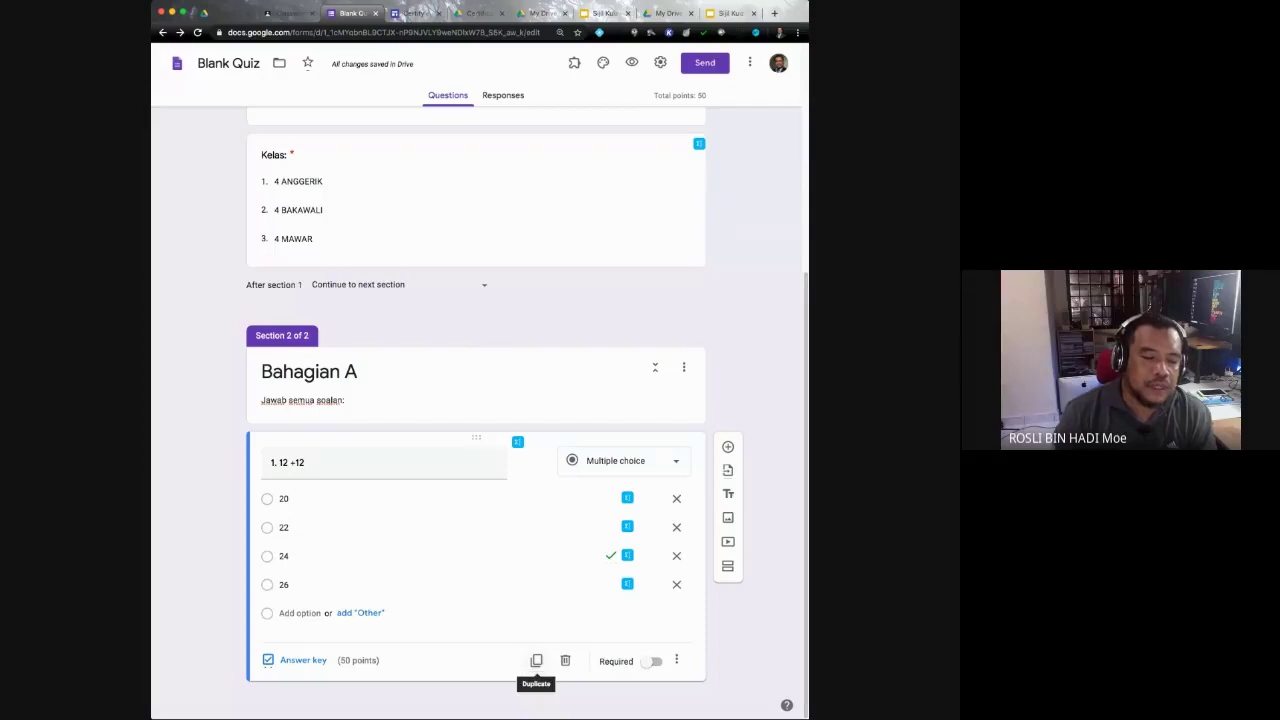
left_click(536, 660)
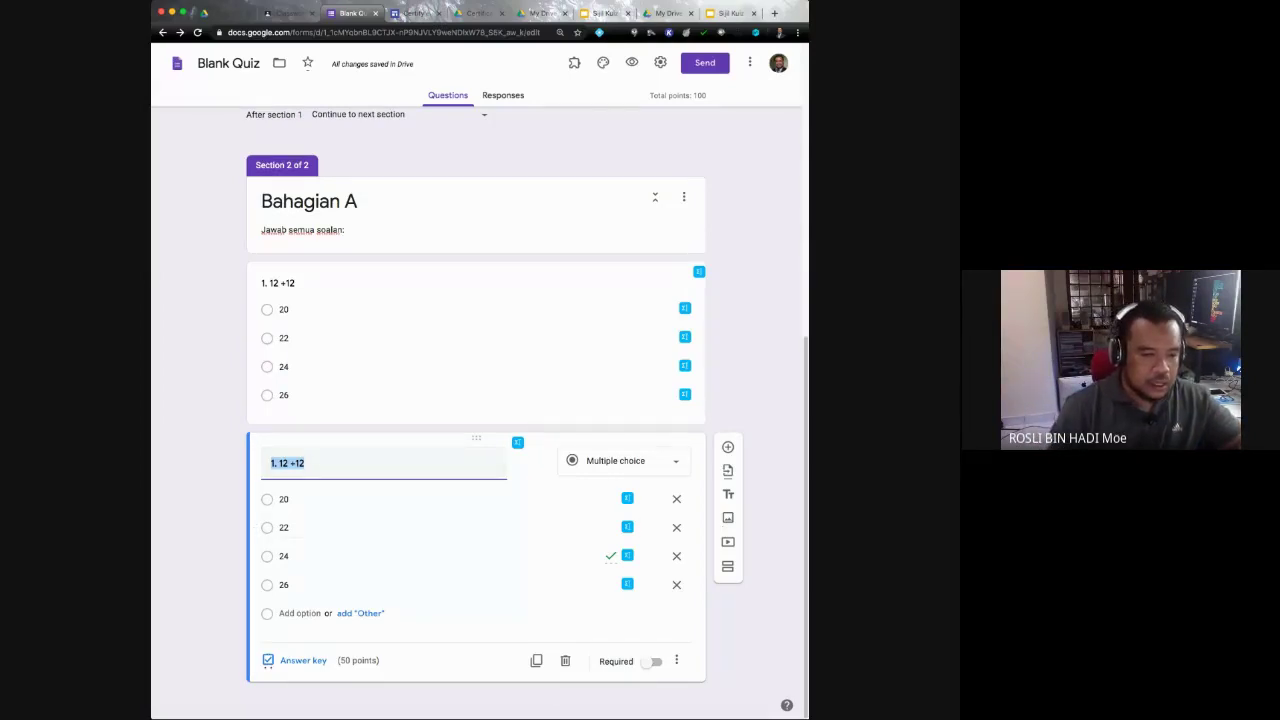
key("super+Tab")
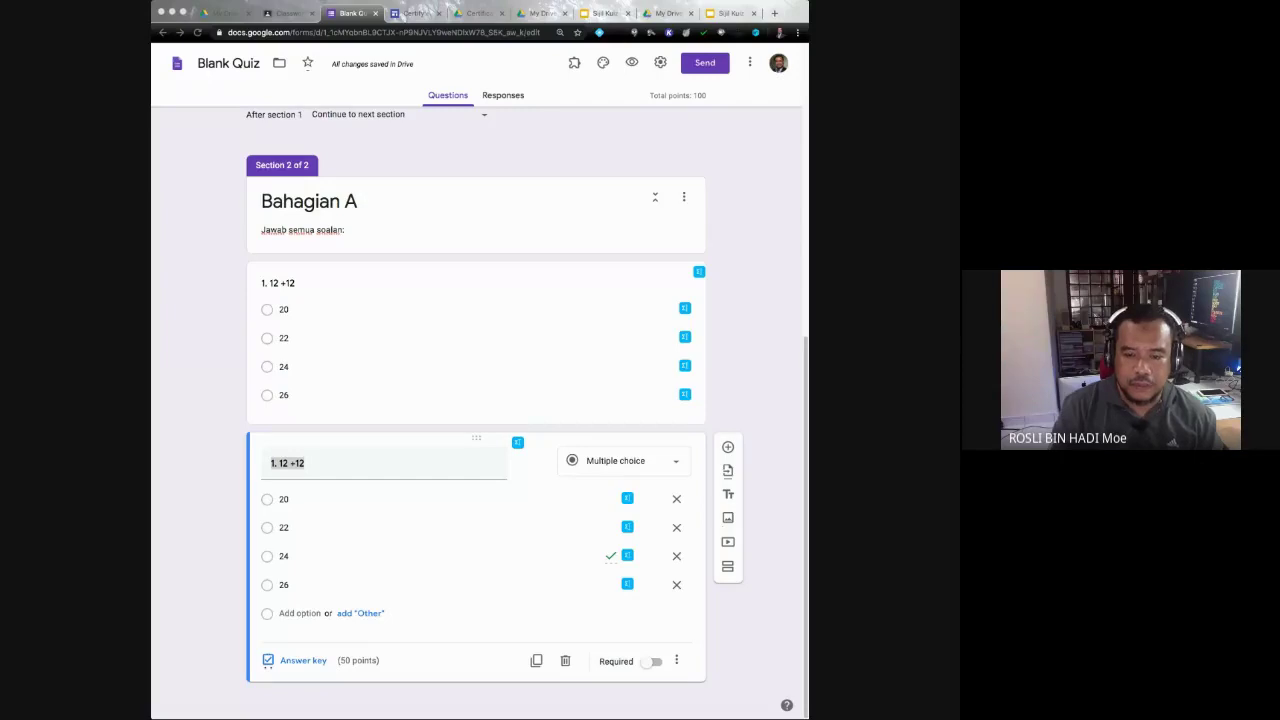
key("super+Tab")
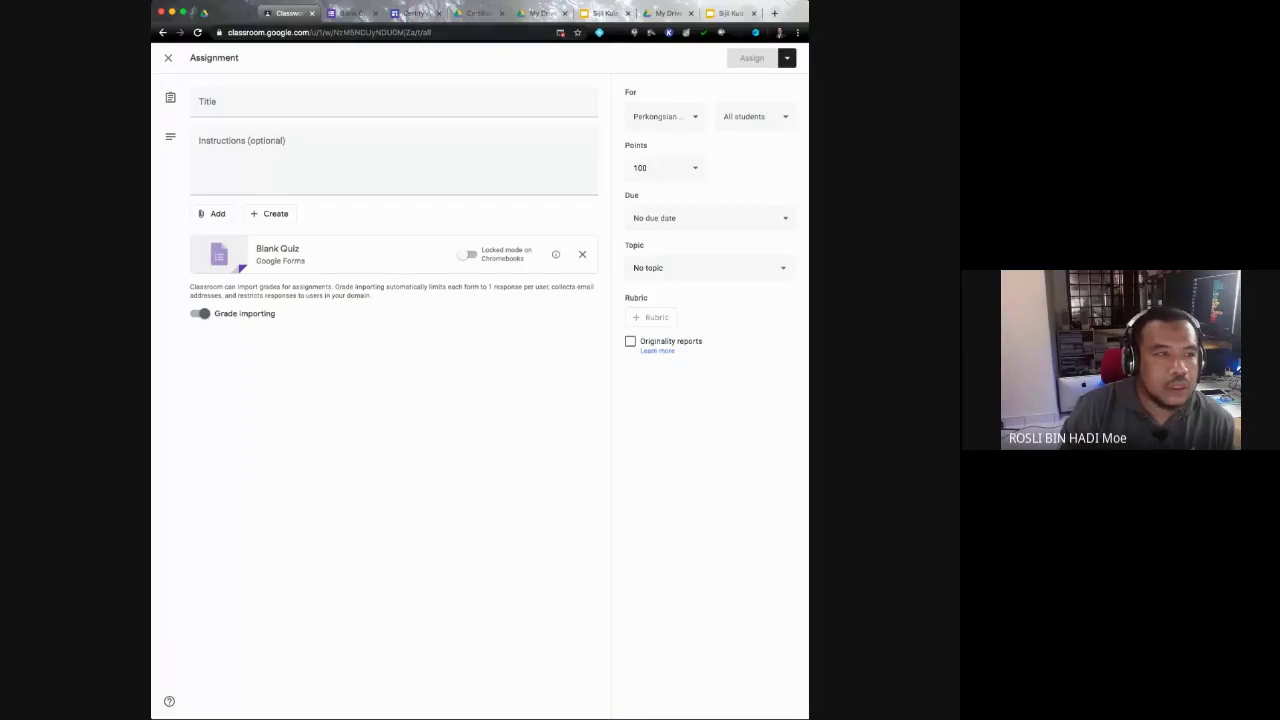
Step: Switch from the Classroom assignment to the Google Drive My Drive tab
key("super+1")
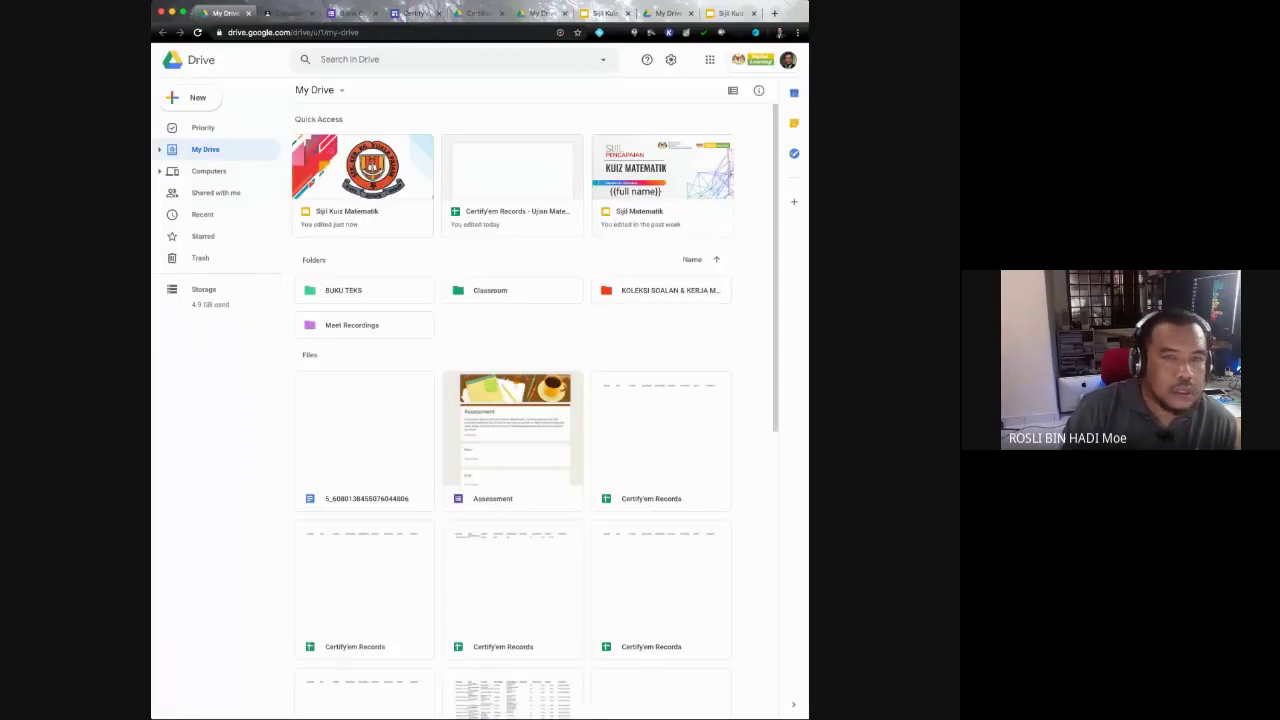
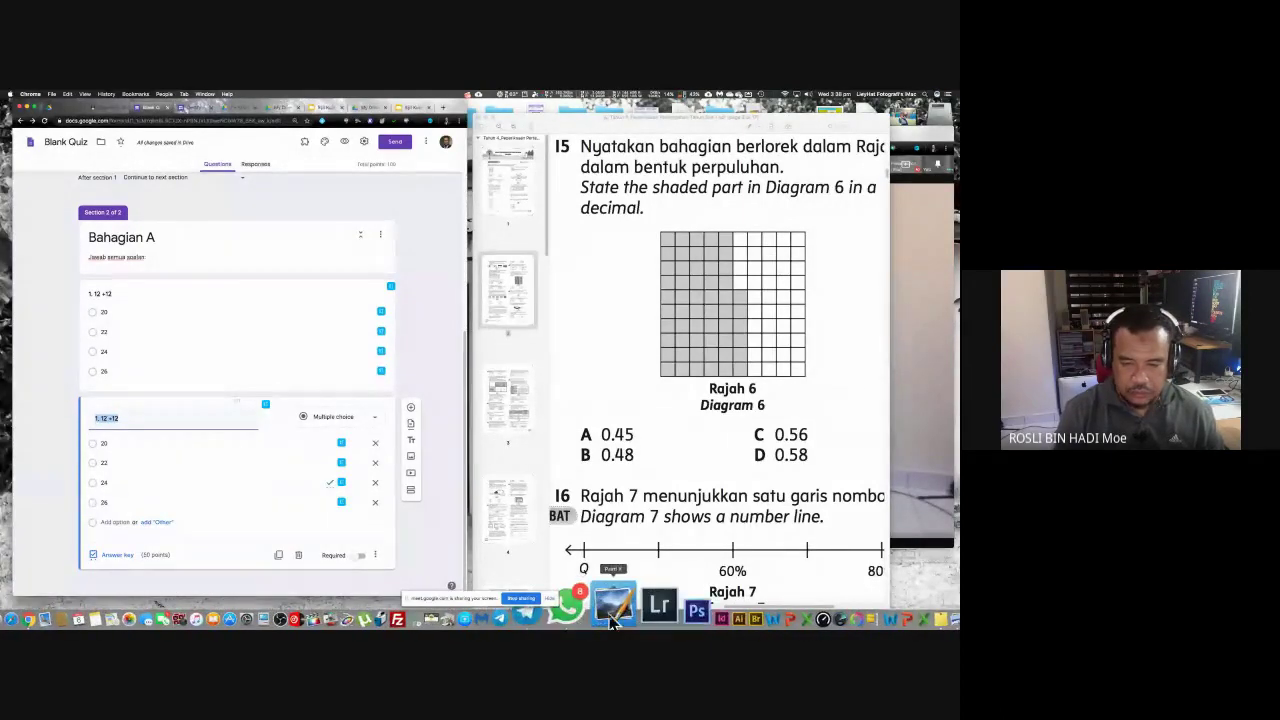
Step: Launch Paint X, enlarge it, and open the page screenshot from the Desktop
left_click(491, 424)
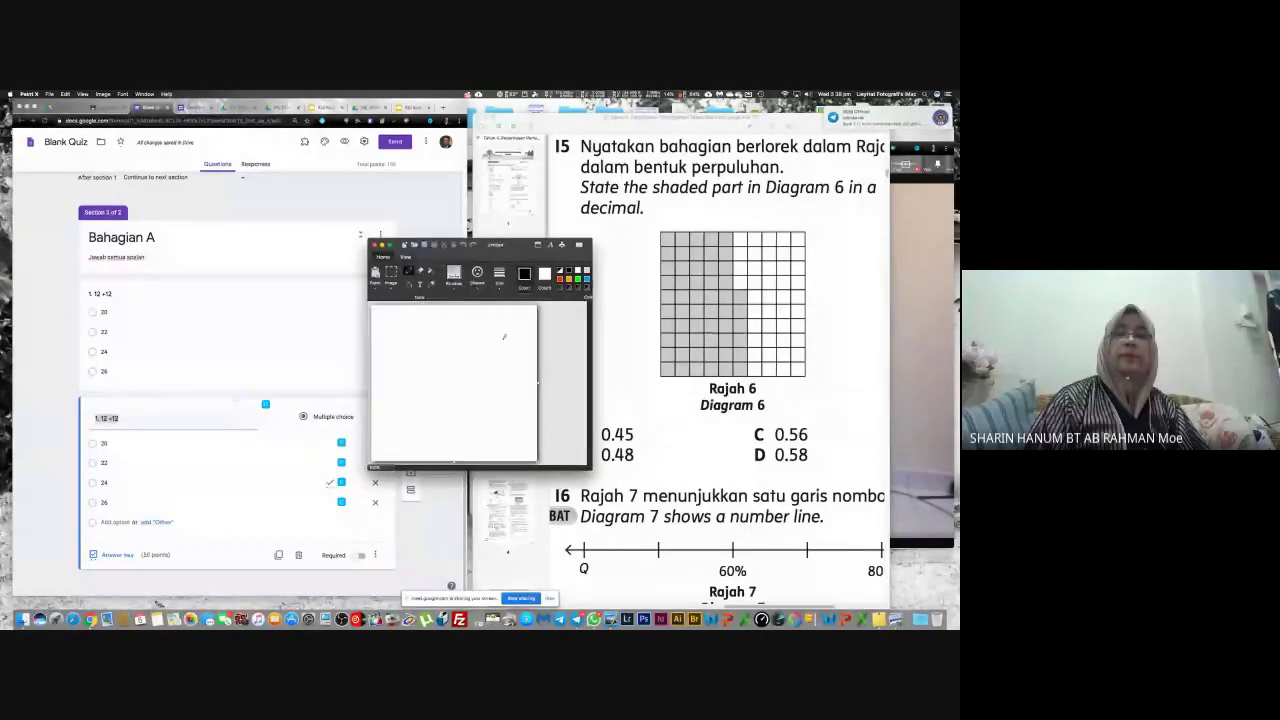
mouse_move(515, 246)
left_mouse_down()
mouse_move(417, 227)
mouse_move(381, 181)
left_mouse_up()
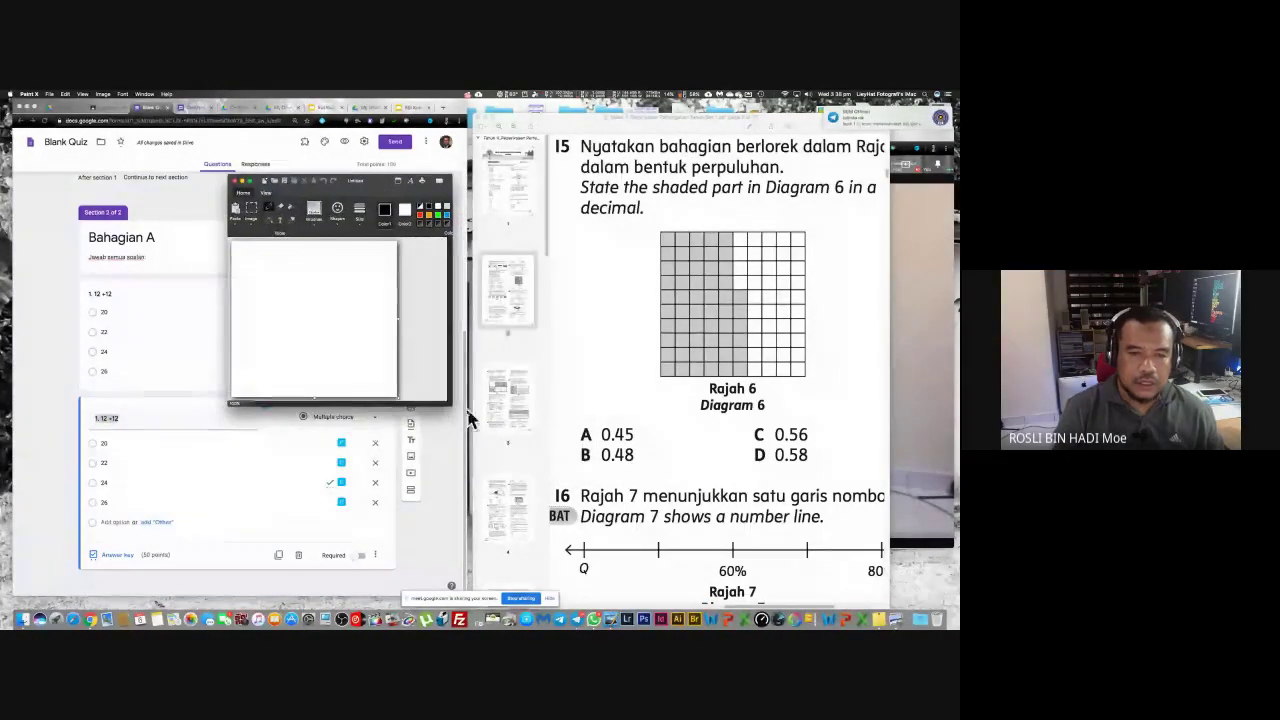
left_click_drag(455, 401, 672, 538)
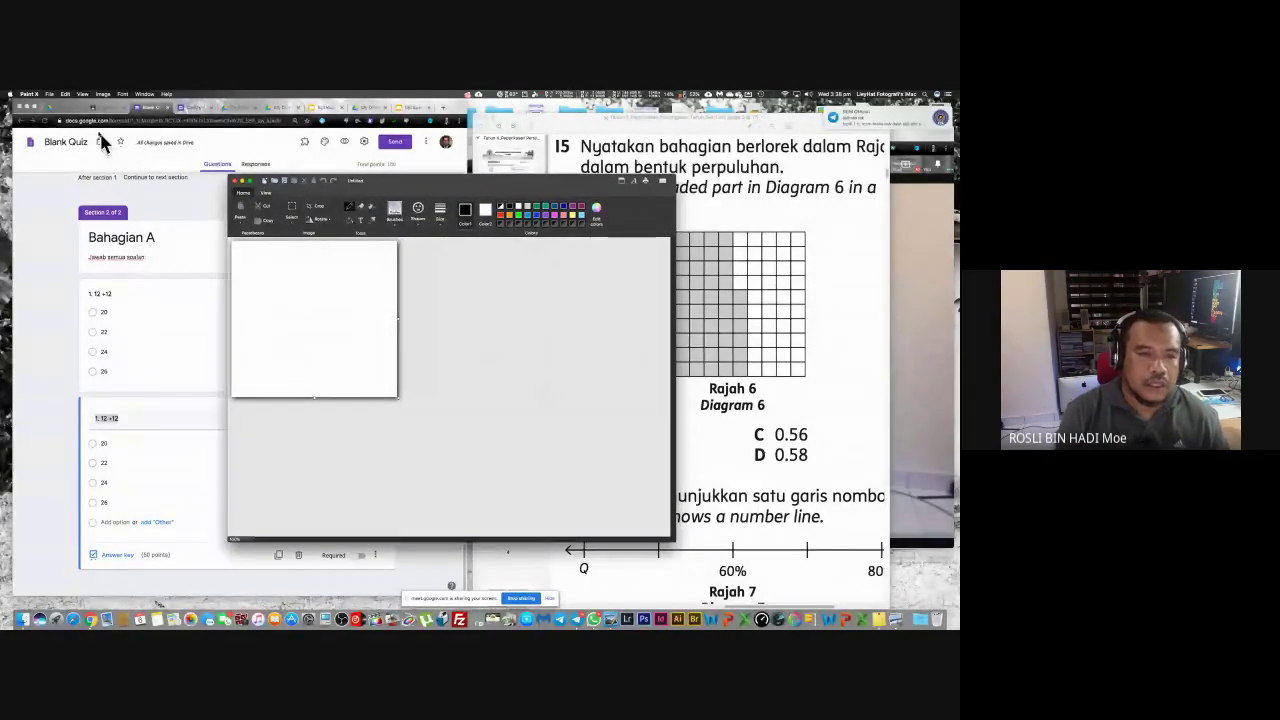
left_click(49, 94)
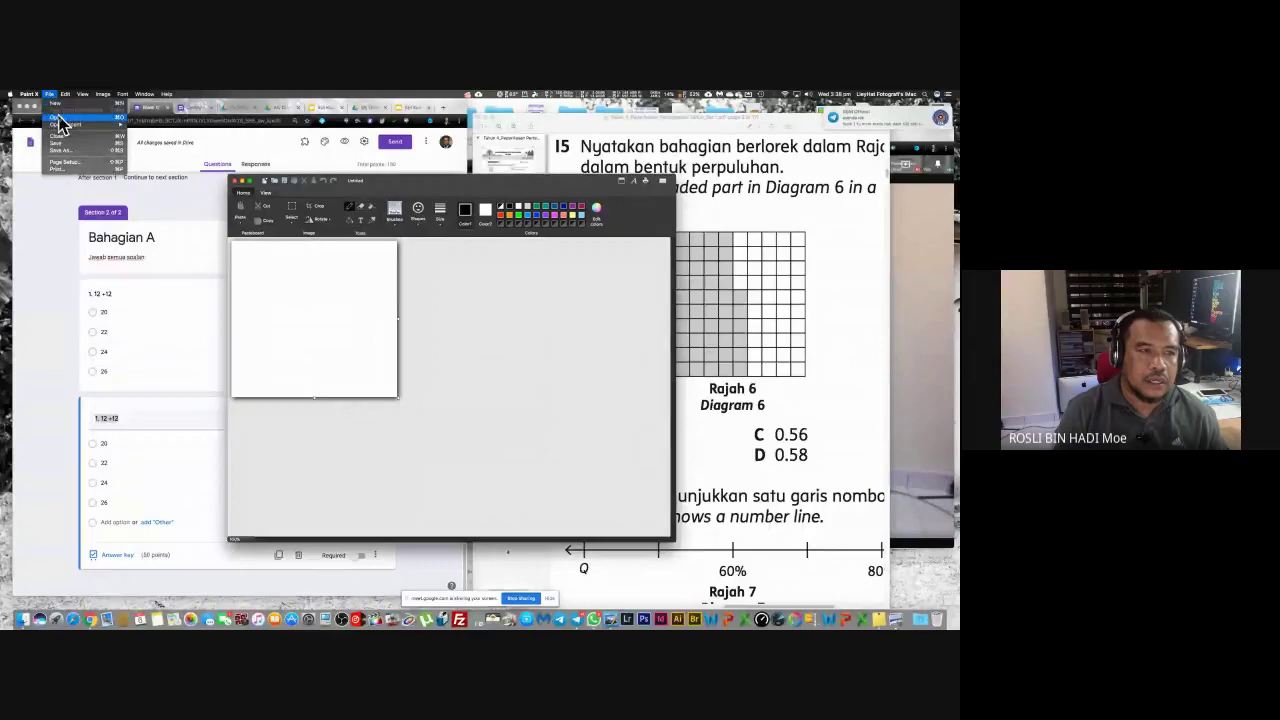
left_click(60, 122)
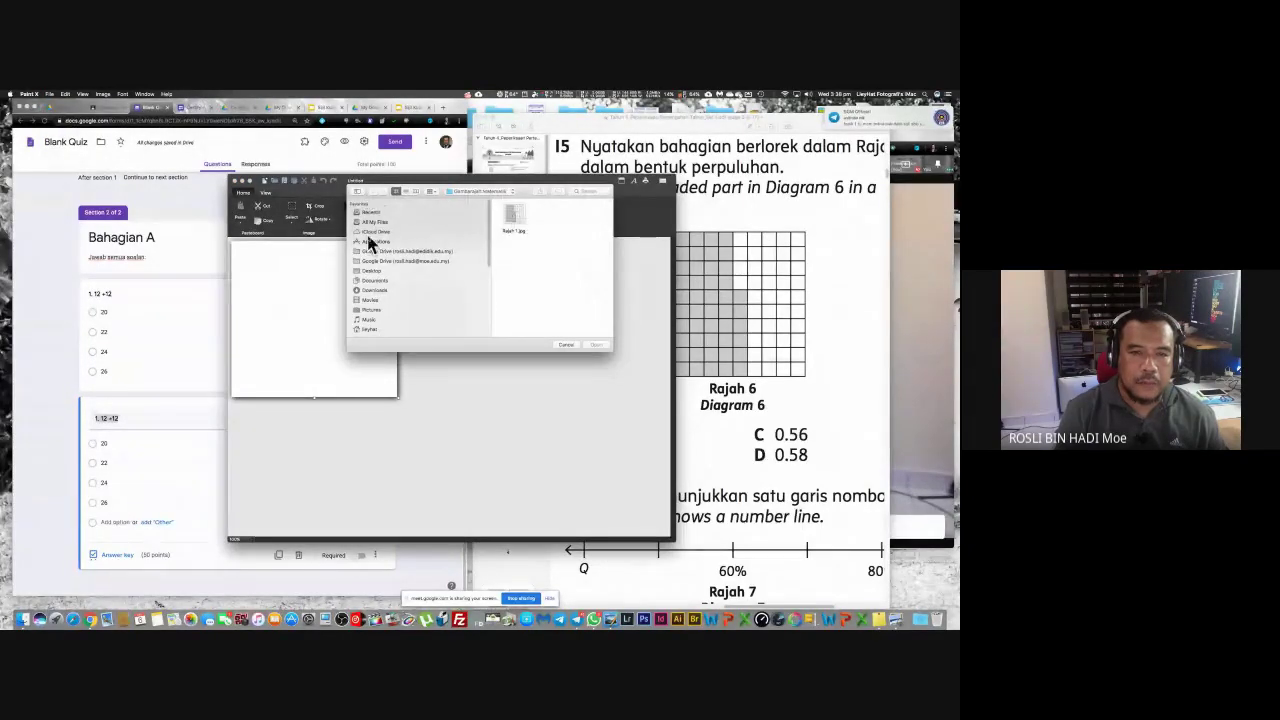
left_click(372, 270)
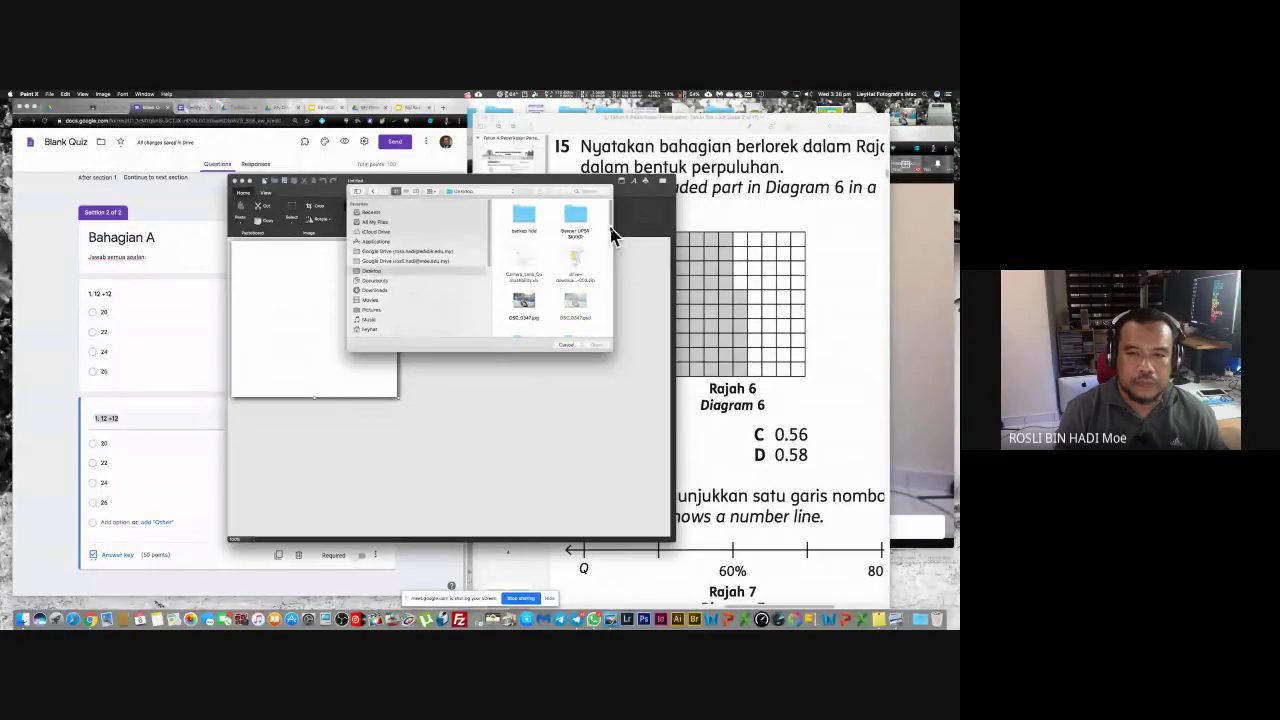
scroll(613, 235, "down", 10)
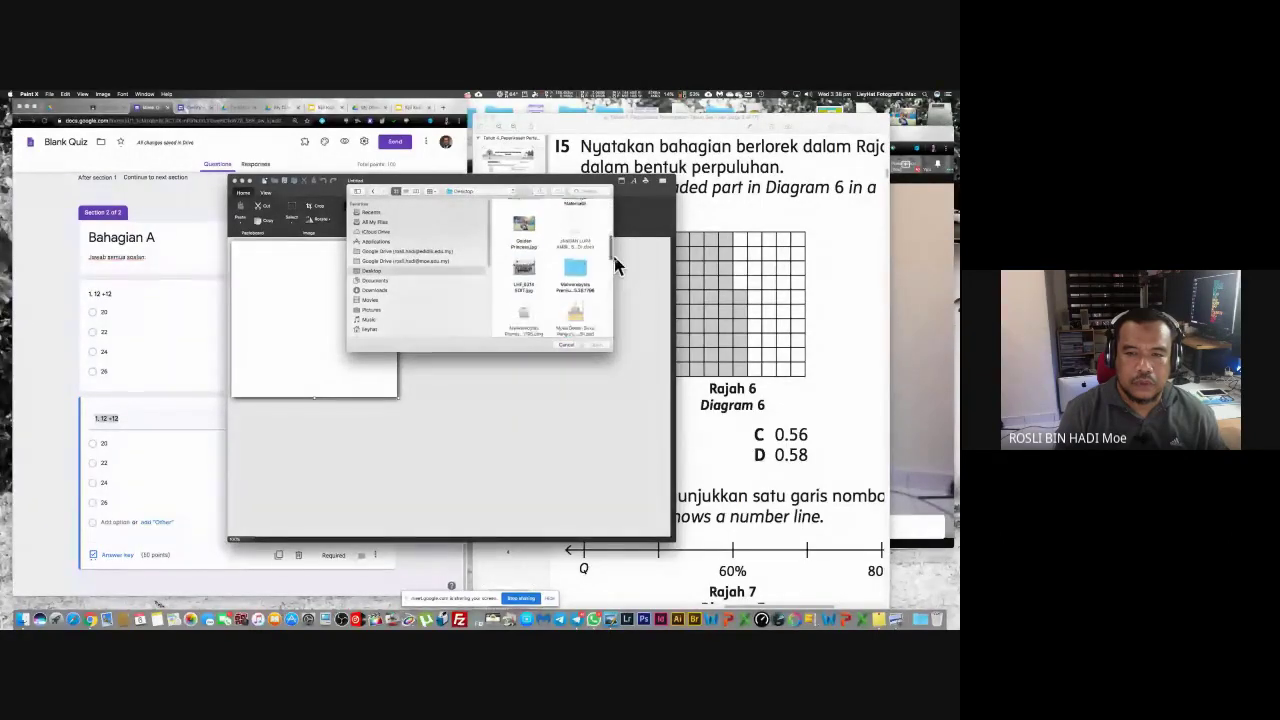
scroll(615, 265, "down", 5)
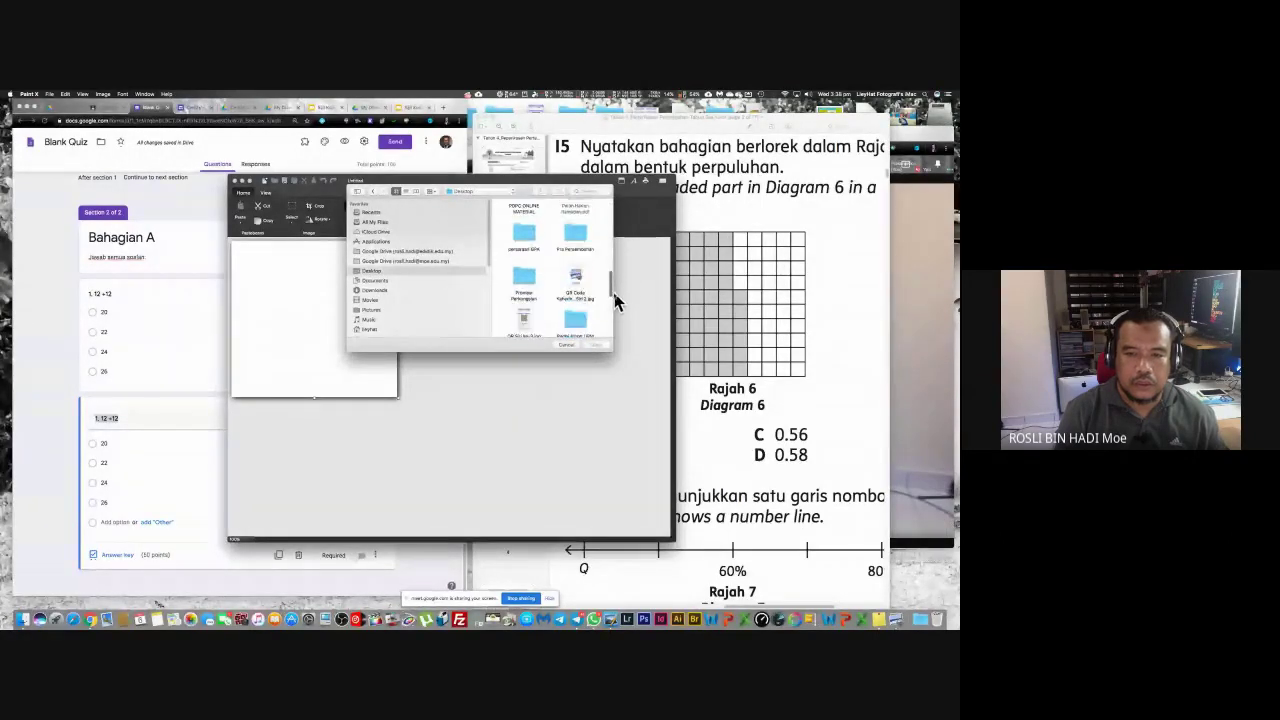
scroll(613, 303, "down", 3)
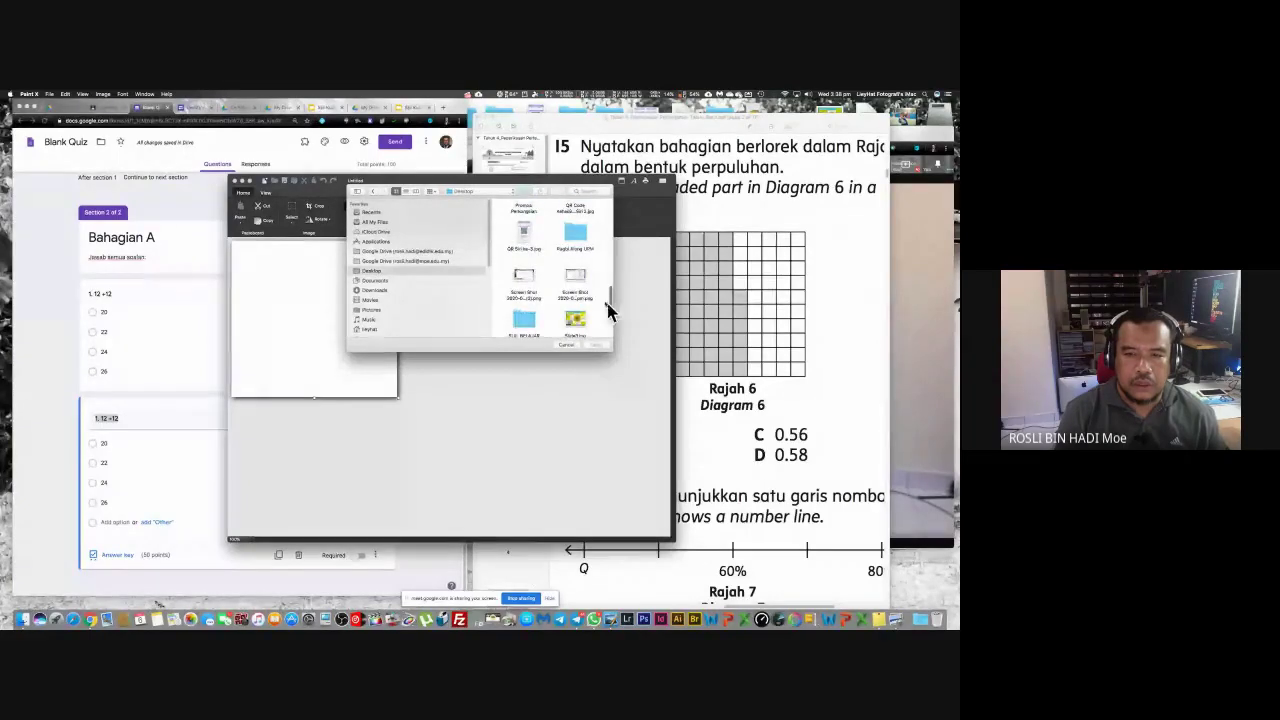
left_click(575, 280)
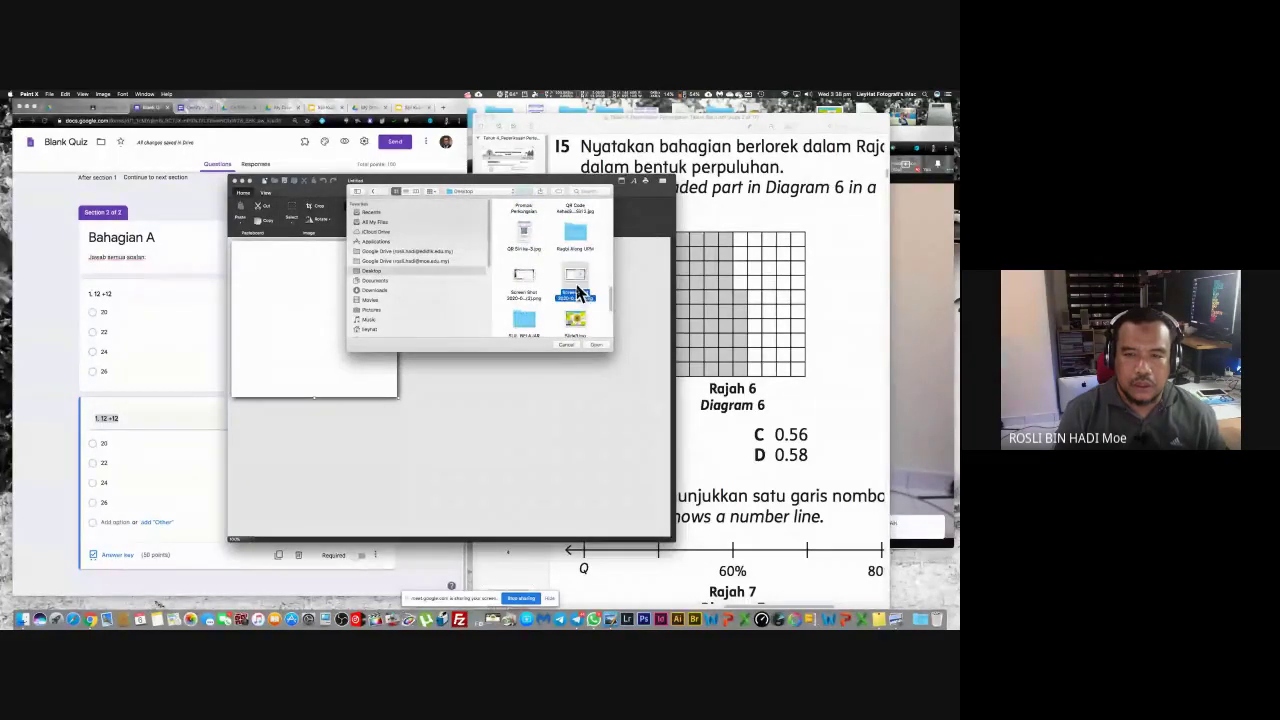
left_click(596, 346)
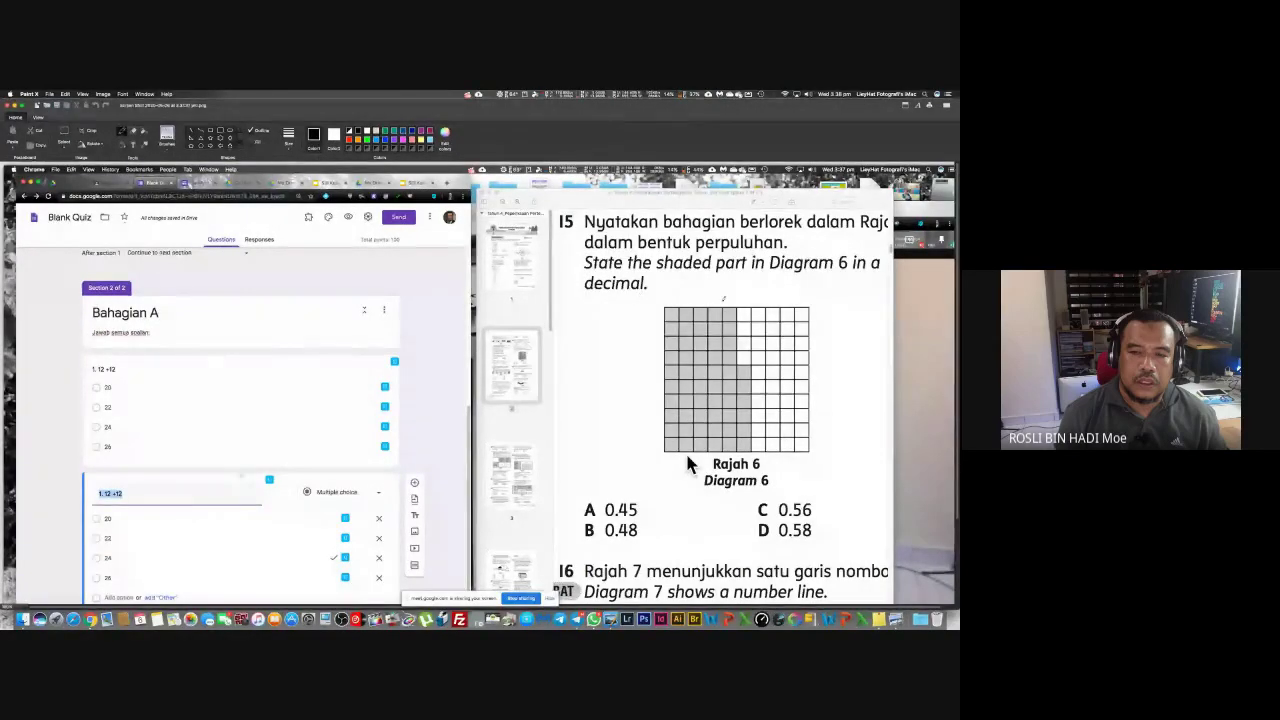
Step: Crop the screenshot to just the shaded grid diagram and restore the window size
mouse_move(240, 115)
left_mouse_down()
mouse_move(389, 194)
mouse_move(194, 100)
mouse_move(313, 190)
mouse_move(241, 119)
left_mouse_up()
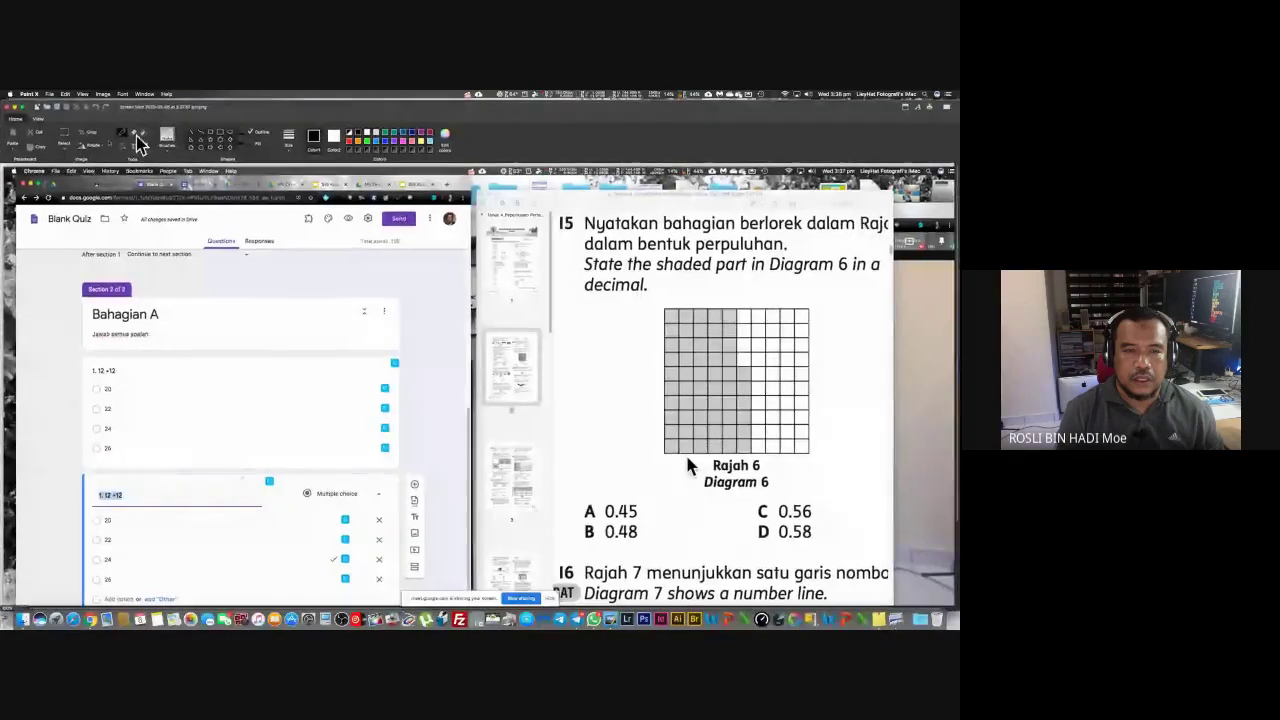
left_click(62, 138)
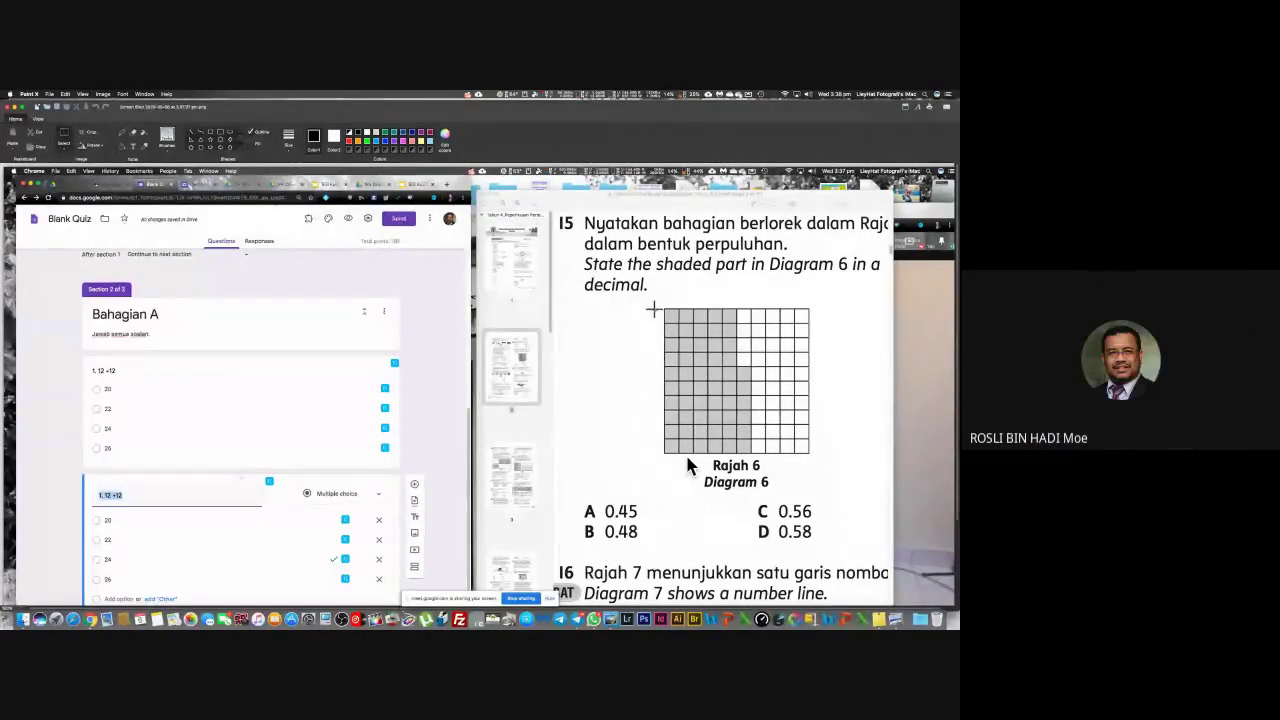
mouse_move(655, 300)
left_mouse_down()
mouse_move(670, 410)
mouse_move(691, 450)
mouse_move(816, 456)
left_mouse_up()
left_click(88, 140)
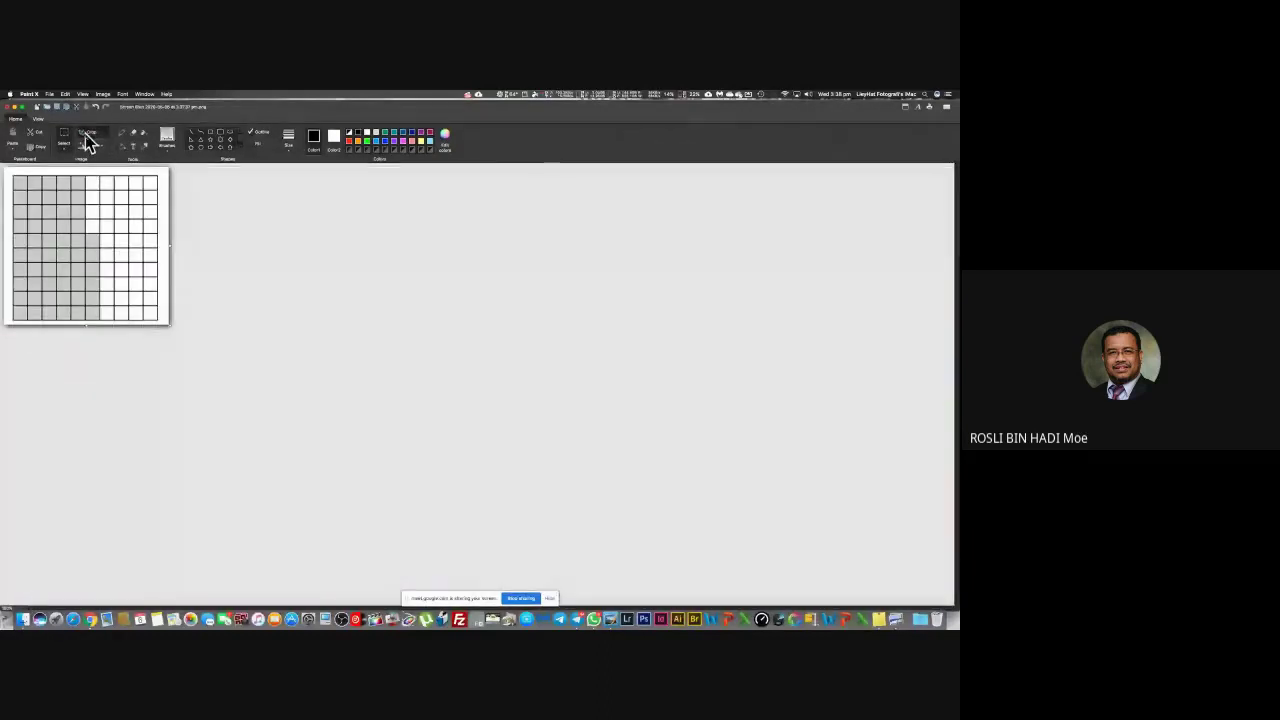
double_click(229, 107)
left_click_drag(300, 131, 507, 190)
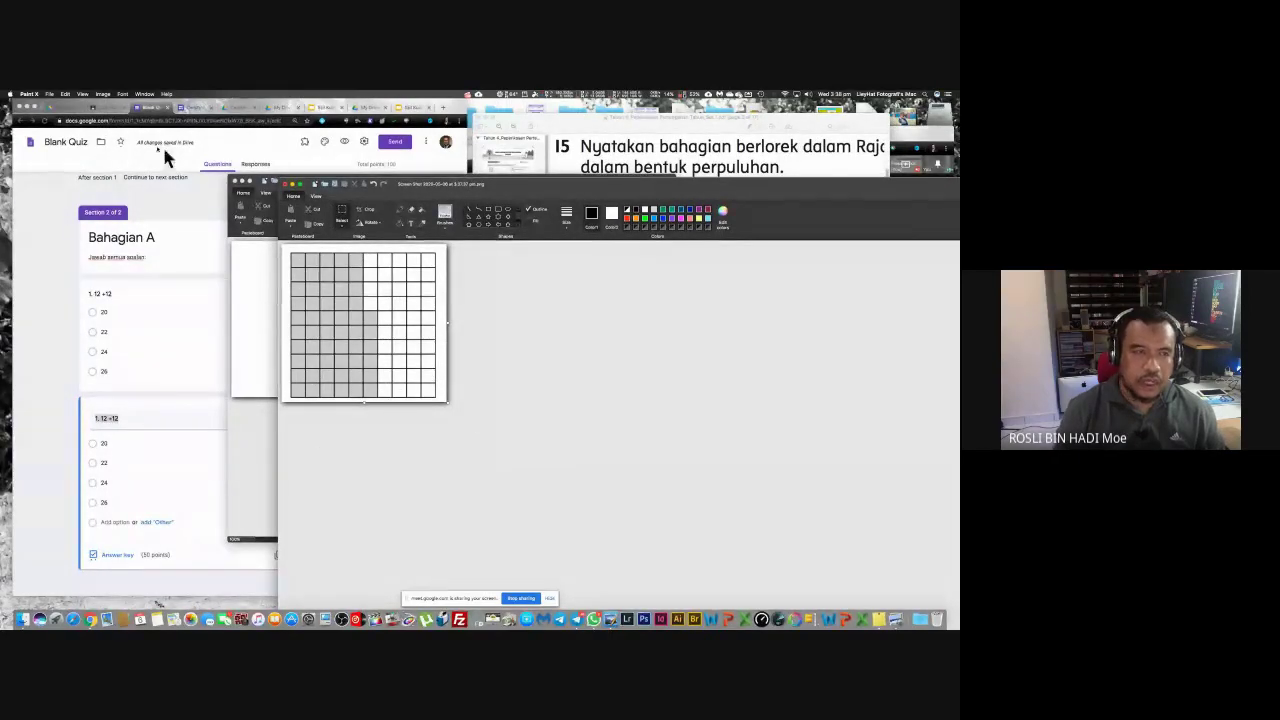
Step: Save the cropped grid as a JPEG named 'Rajah 1'
left_click(50, 95)
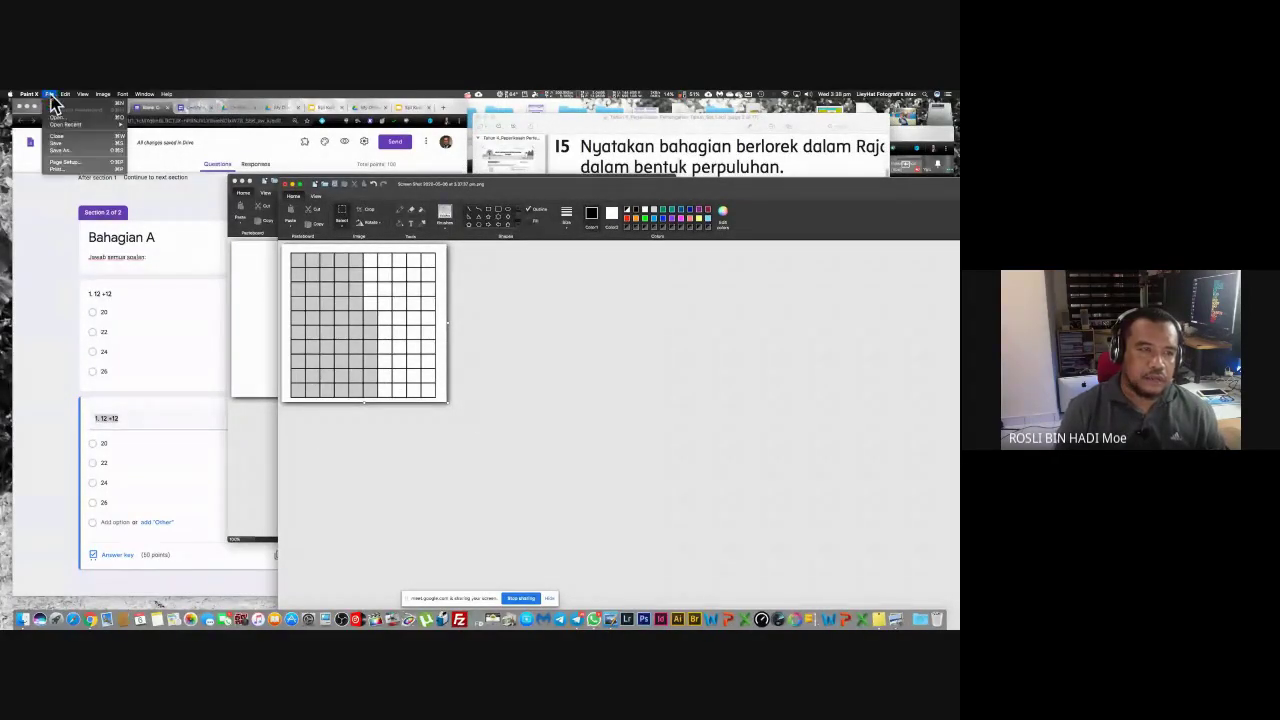
left_click(83, 144)
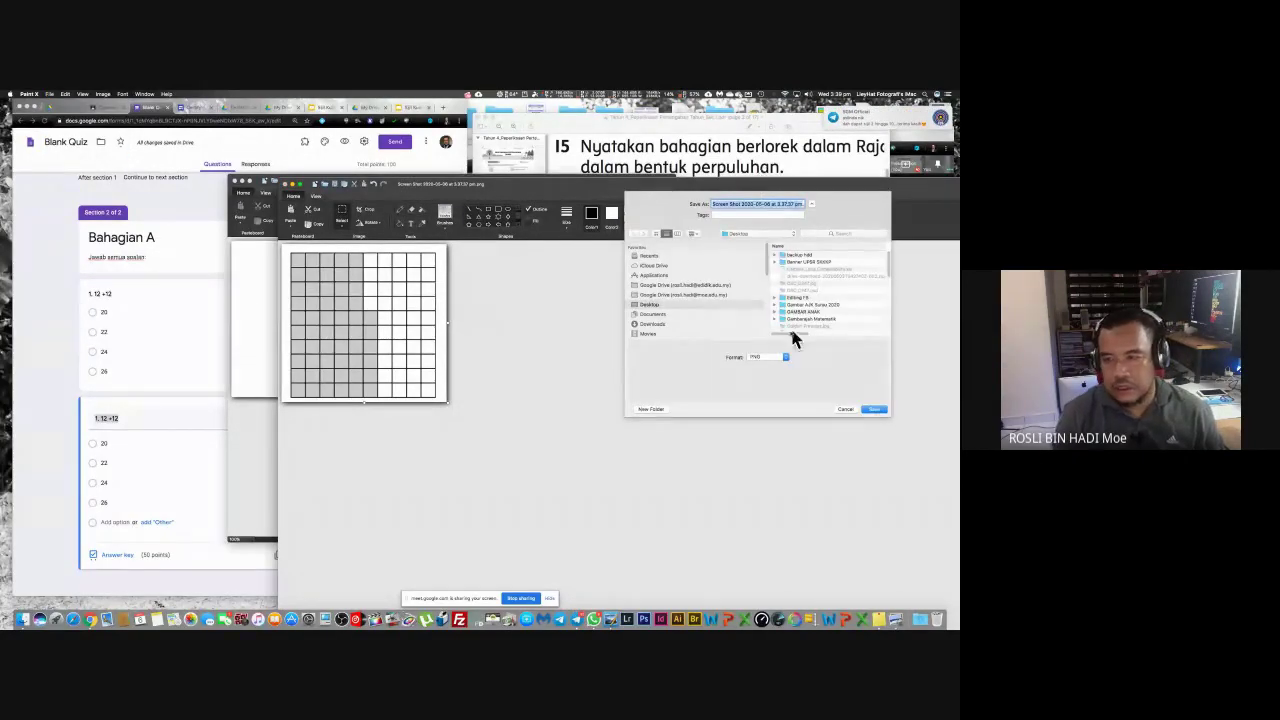
left_click(785, 360)
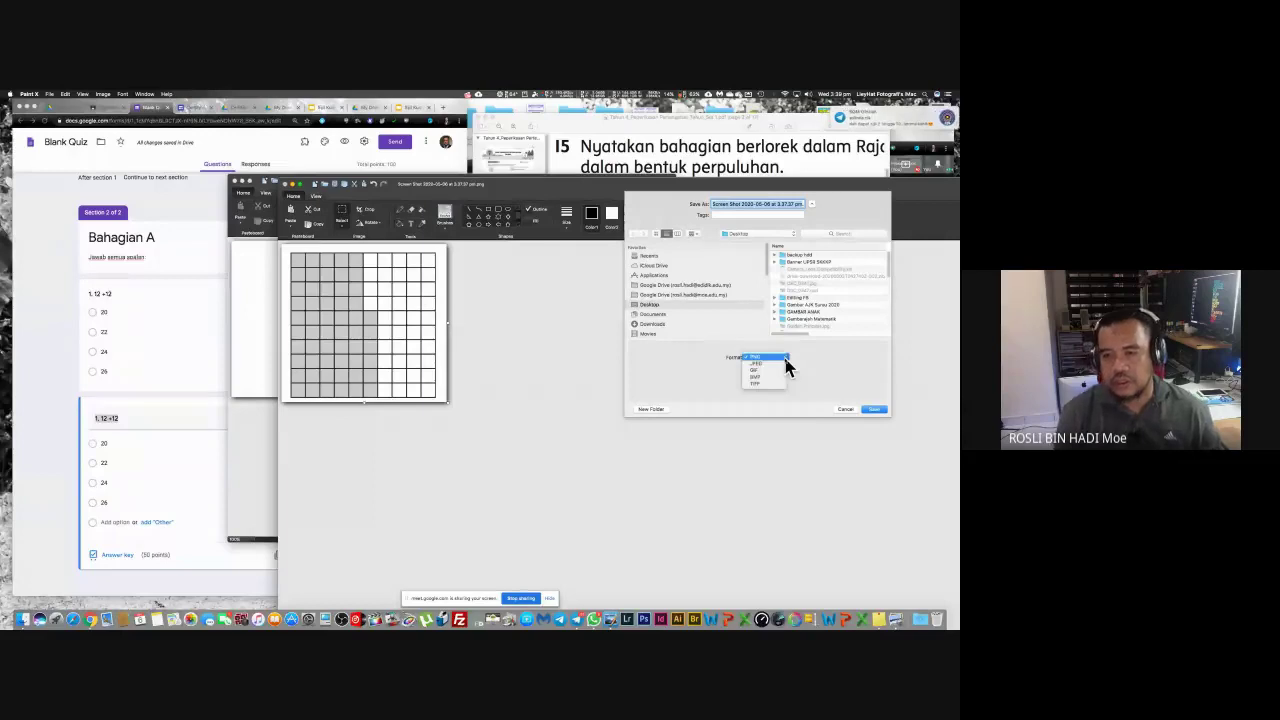
left_click(777, 366)
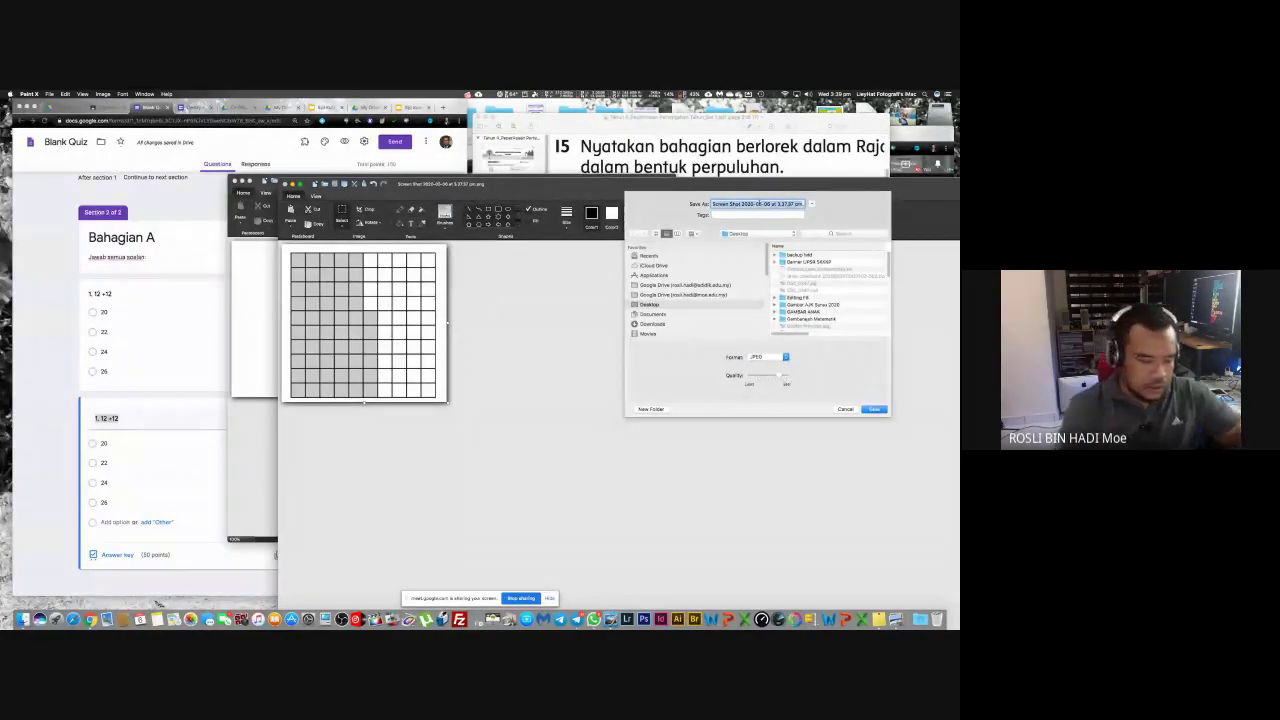
type("4")
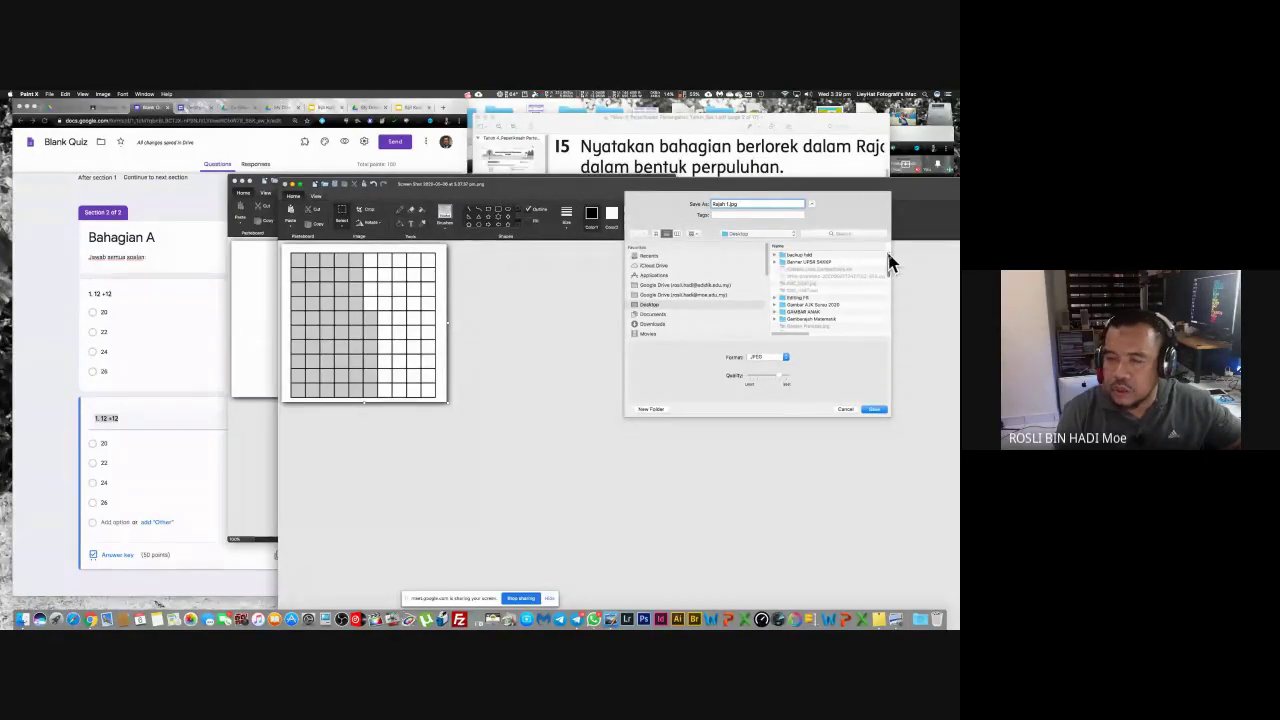
left_click_drag(890, 265, 889, 289)
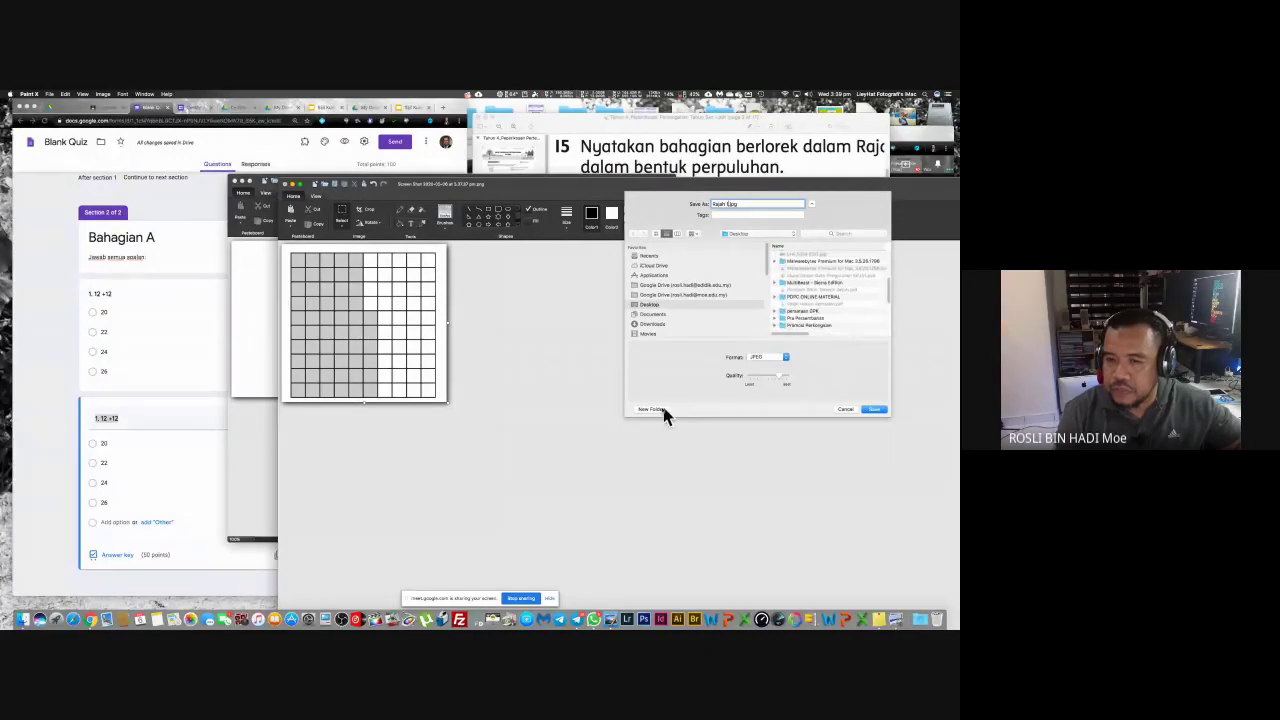
type("1")
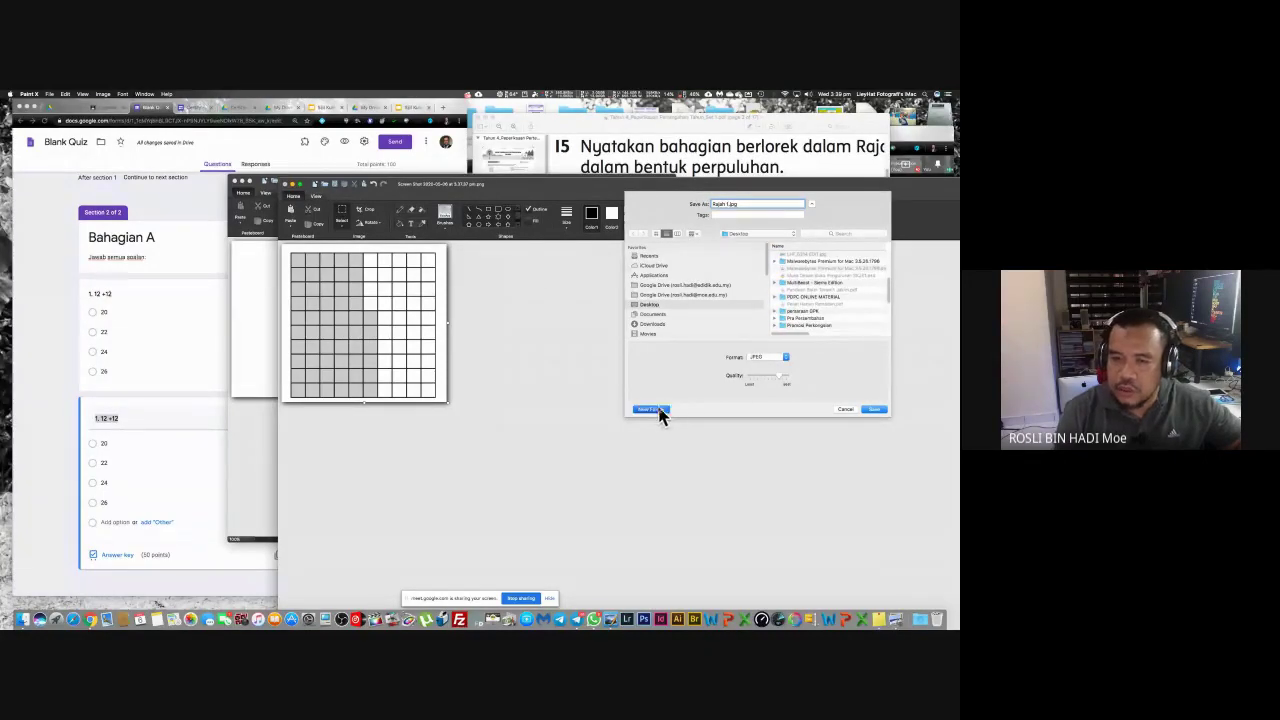
Step: Create a 'Rajah' folder on the Desktop and save 'Rajah 1.jpg' inside it
left_click(659, 410)
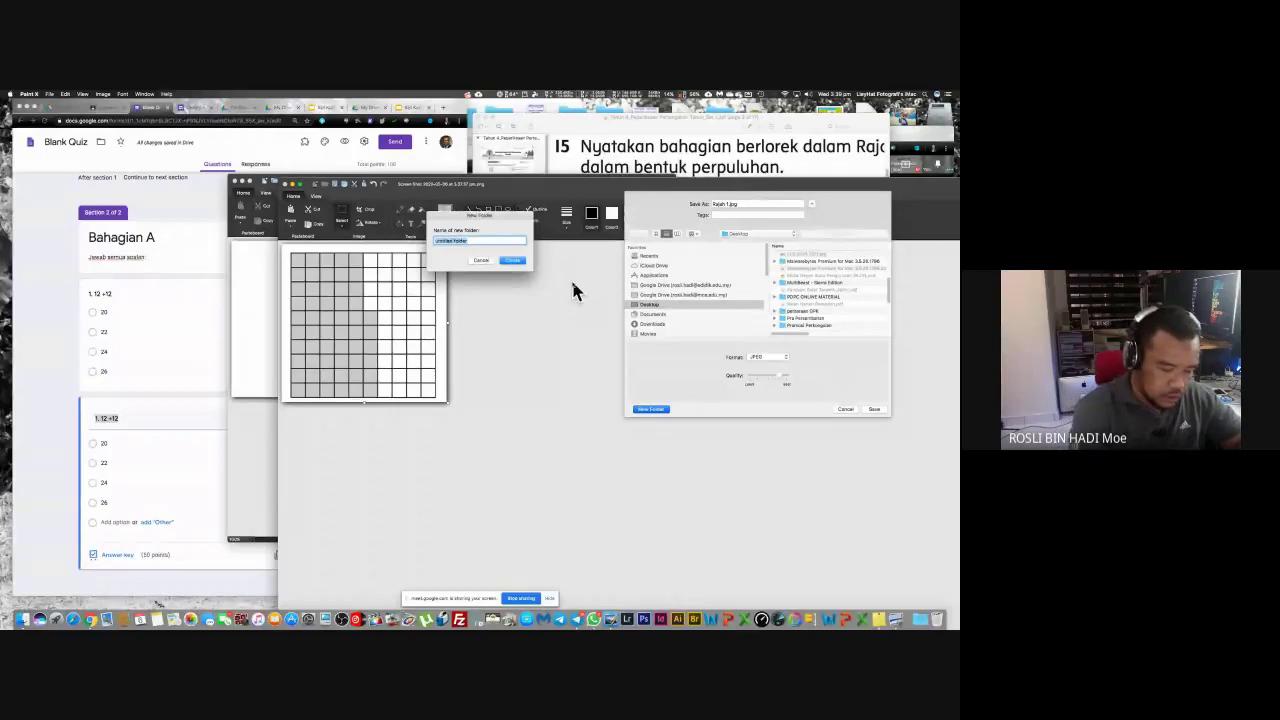
type("Ba")
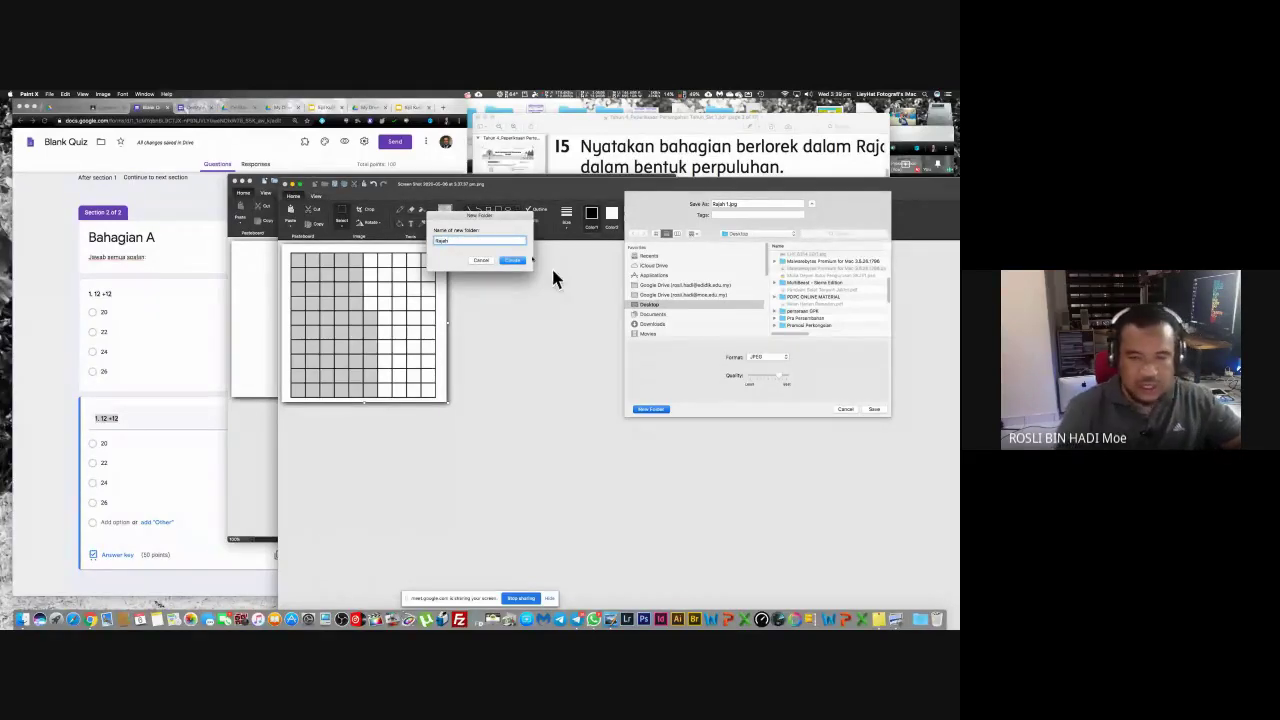
left_click(512, 261)
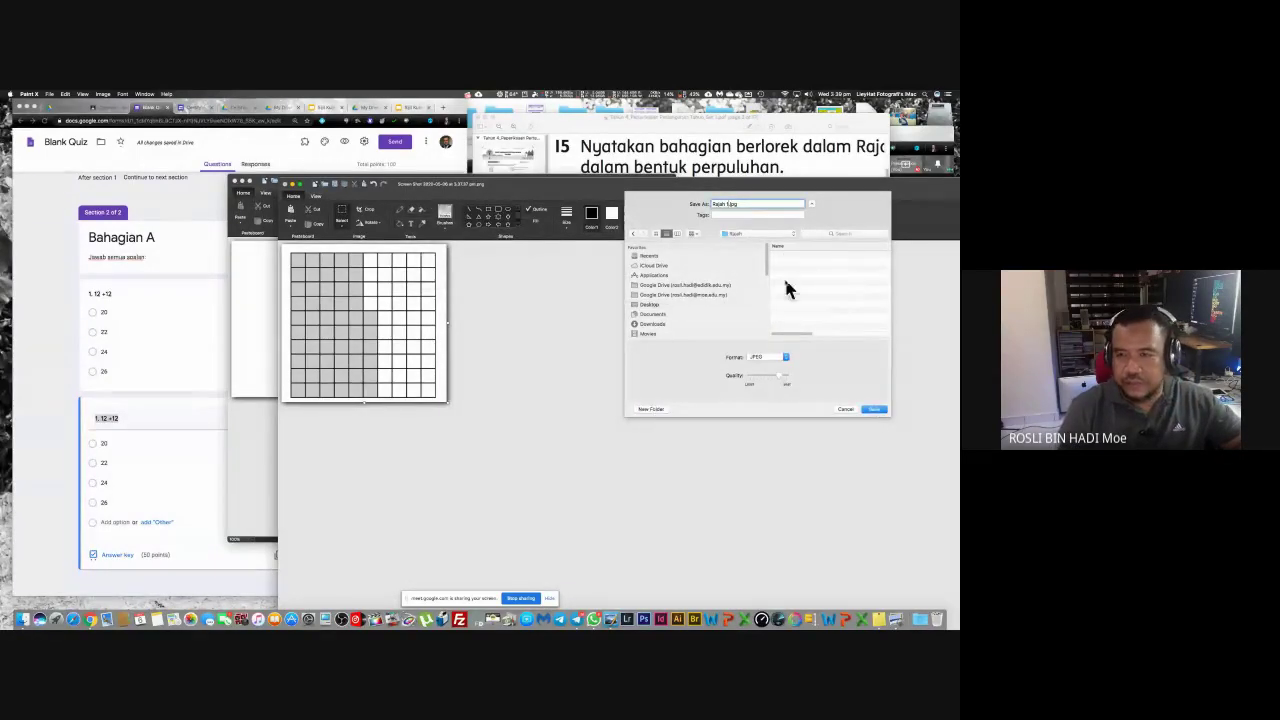
left_click(725, 209)
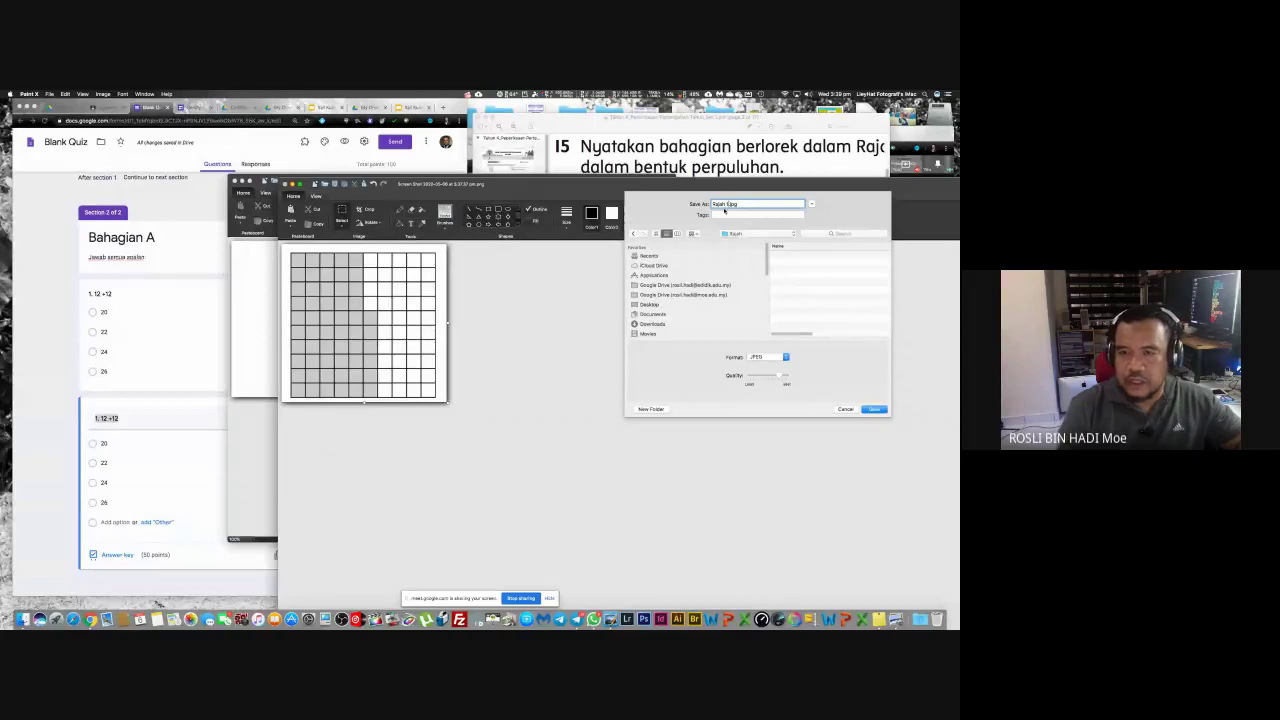
left_click(875, 409)
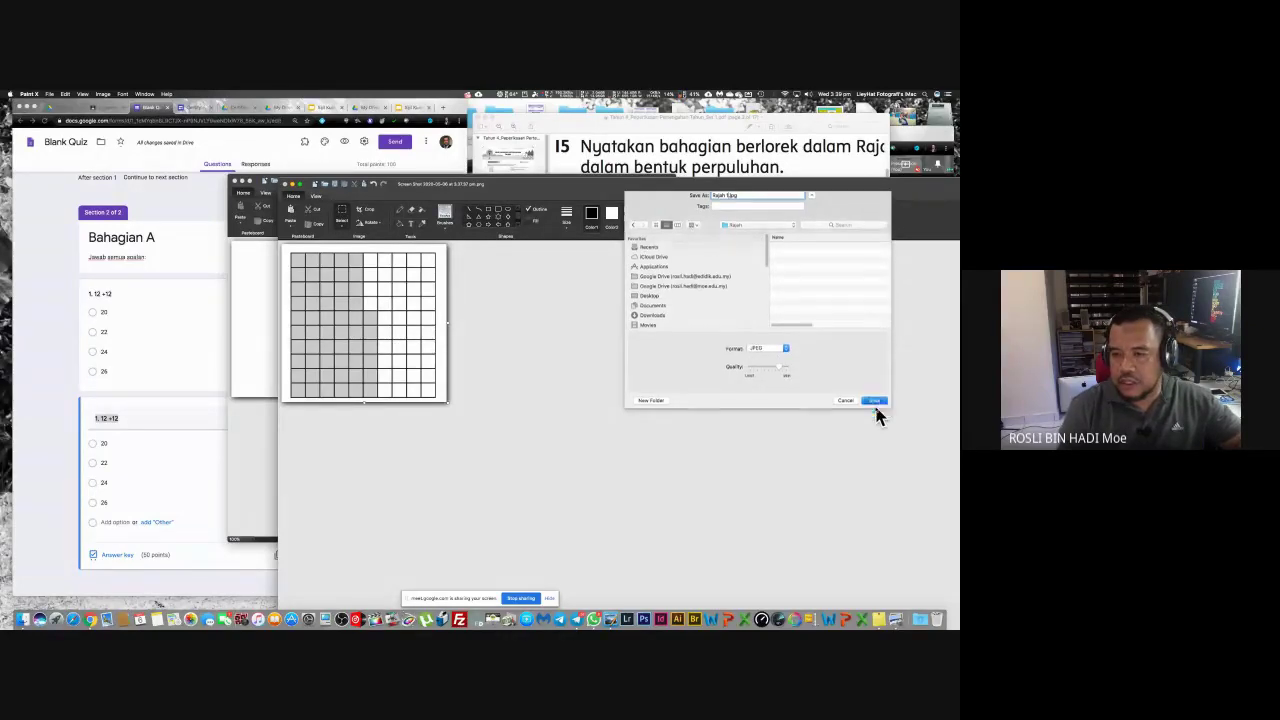
Step: Close both Paint X windows and stop presenting the desktop in Google Meet
left_click(288, 190)
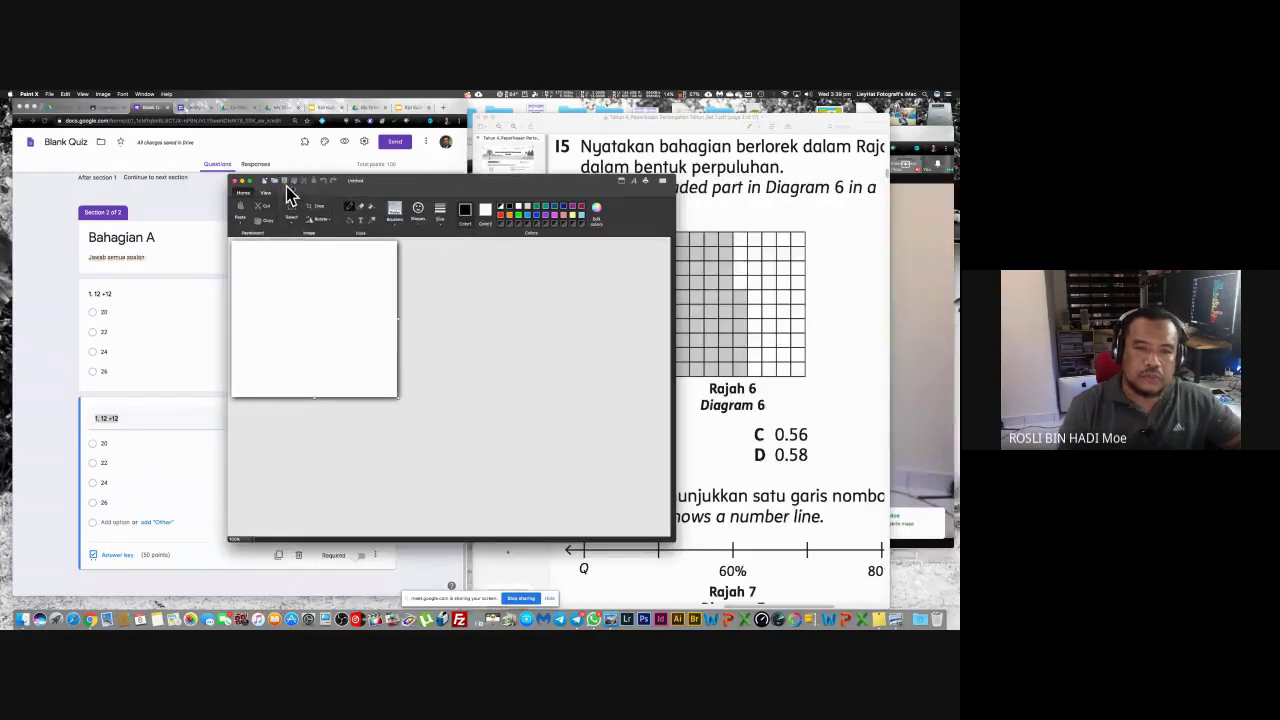
left_click(232, 182)
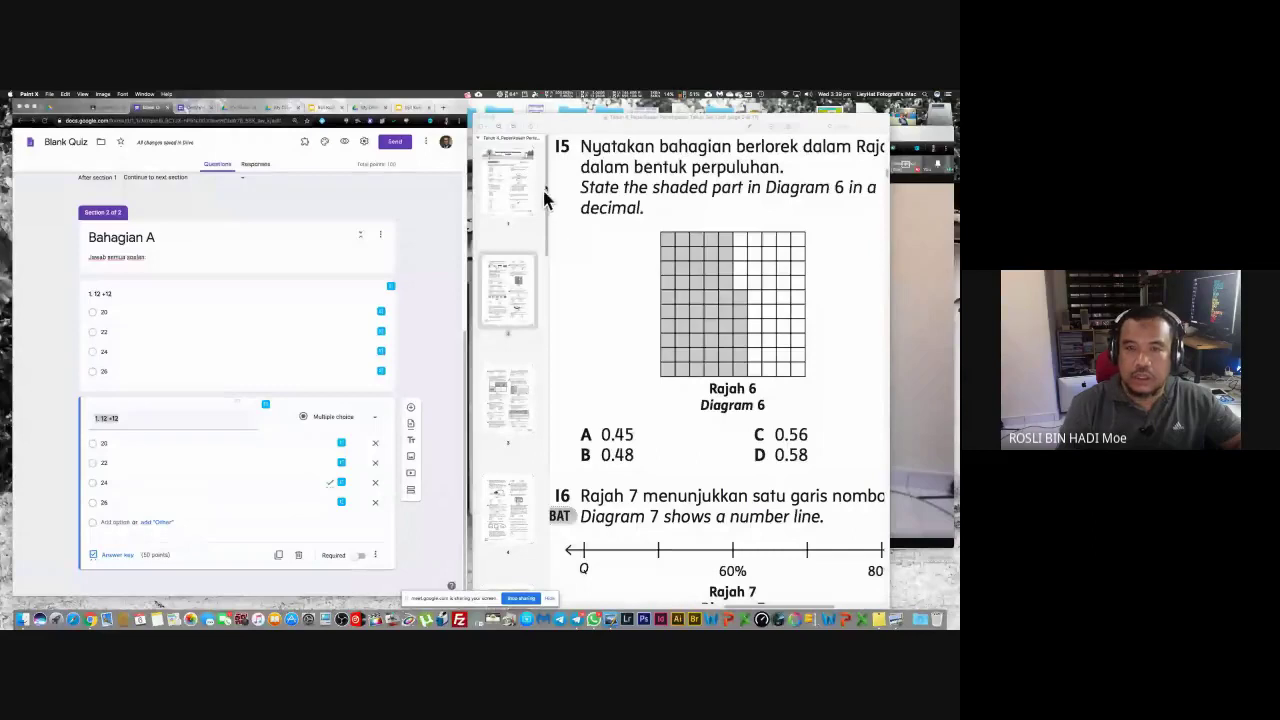
left_click(560, 118)
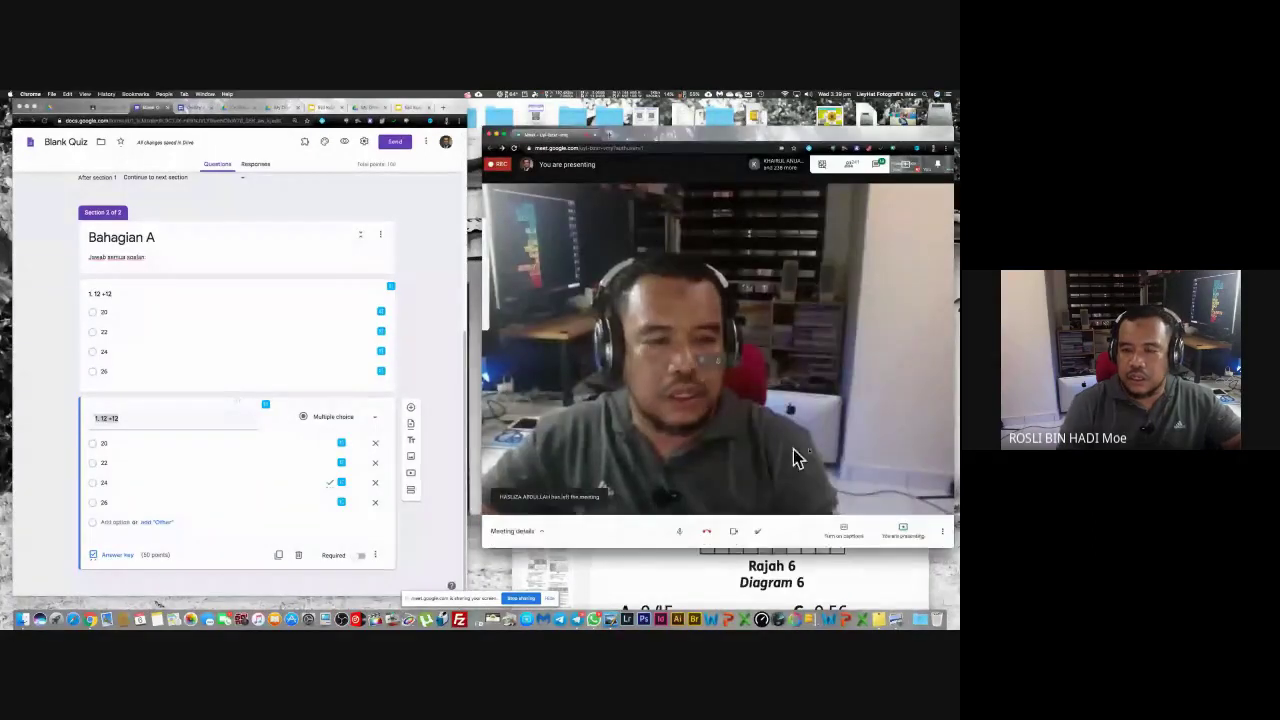
left_click(903, 532)
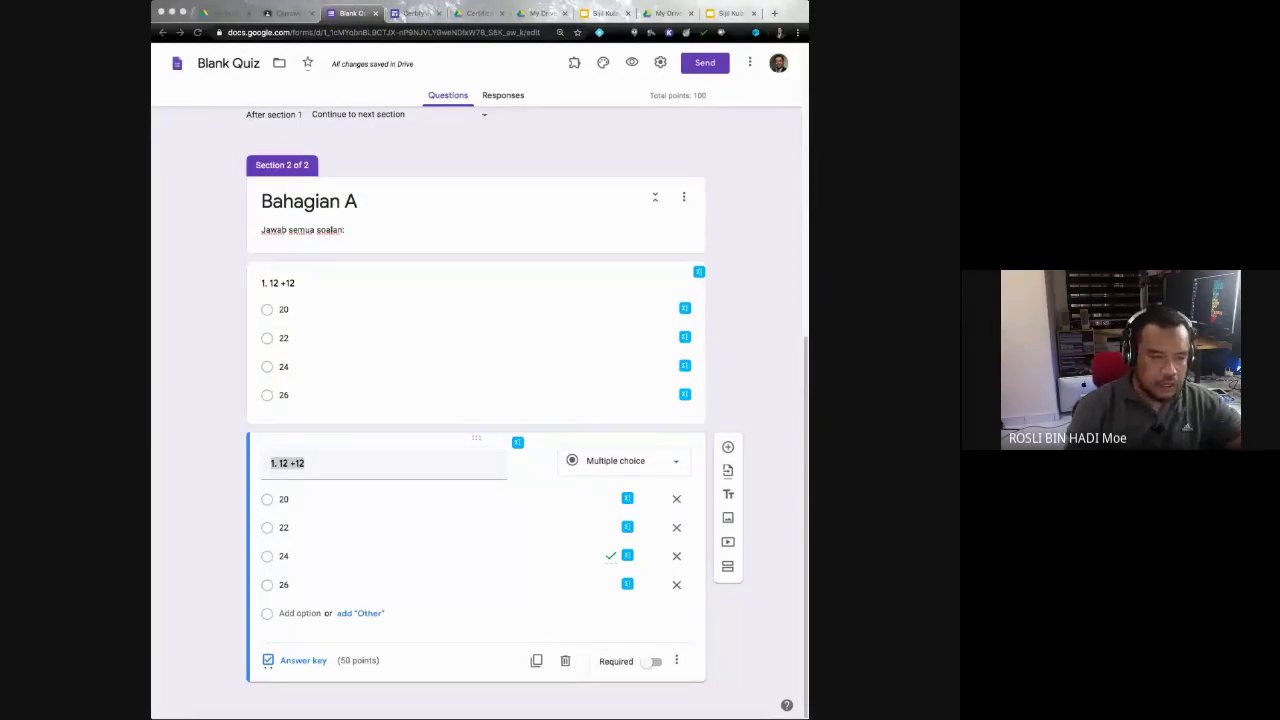
Step: Retitle the copy '2. Nyatakan bahagian berlorek dalam Rajah 1 di bawah dalam bentuk perpuluhan.' and add an image
key("super+Tab")
key("super+Tab")
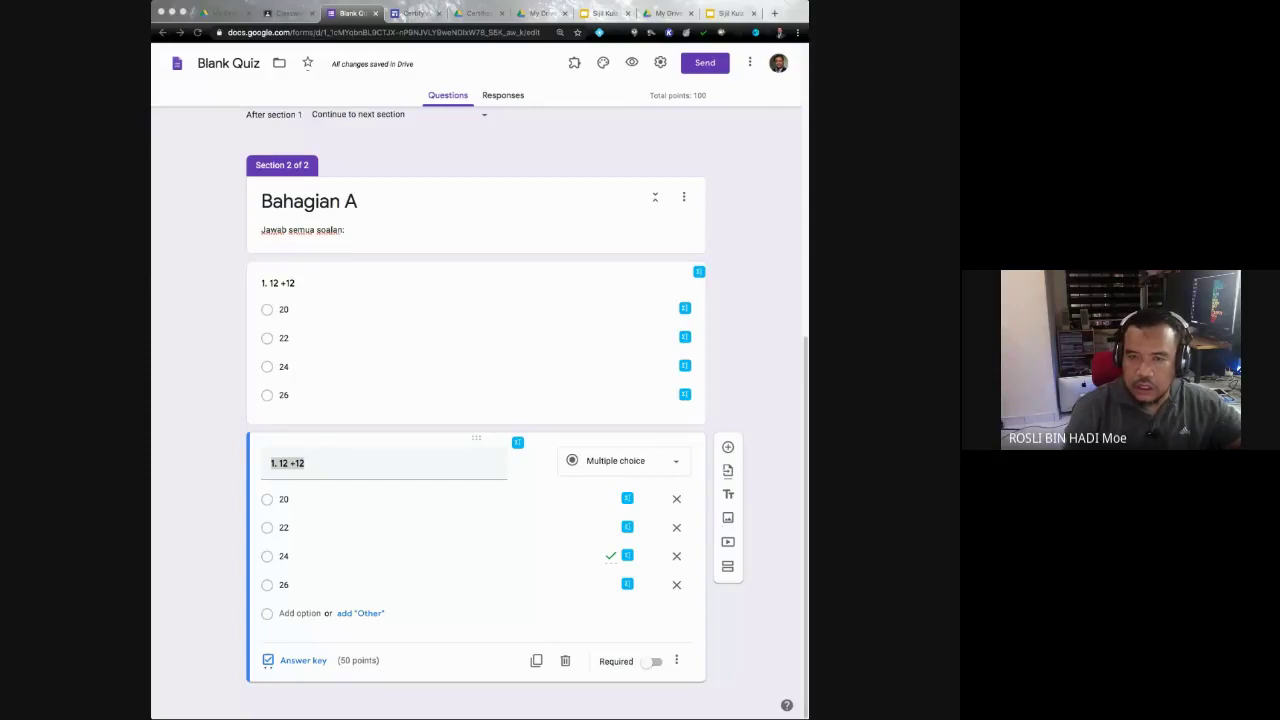
key("super+Tab")
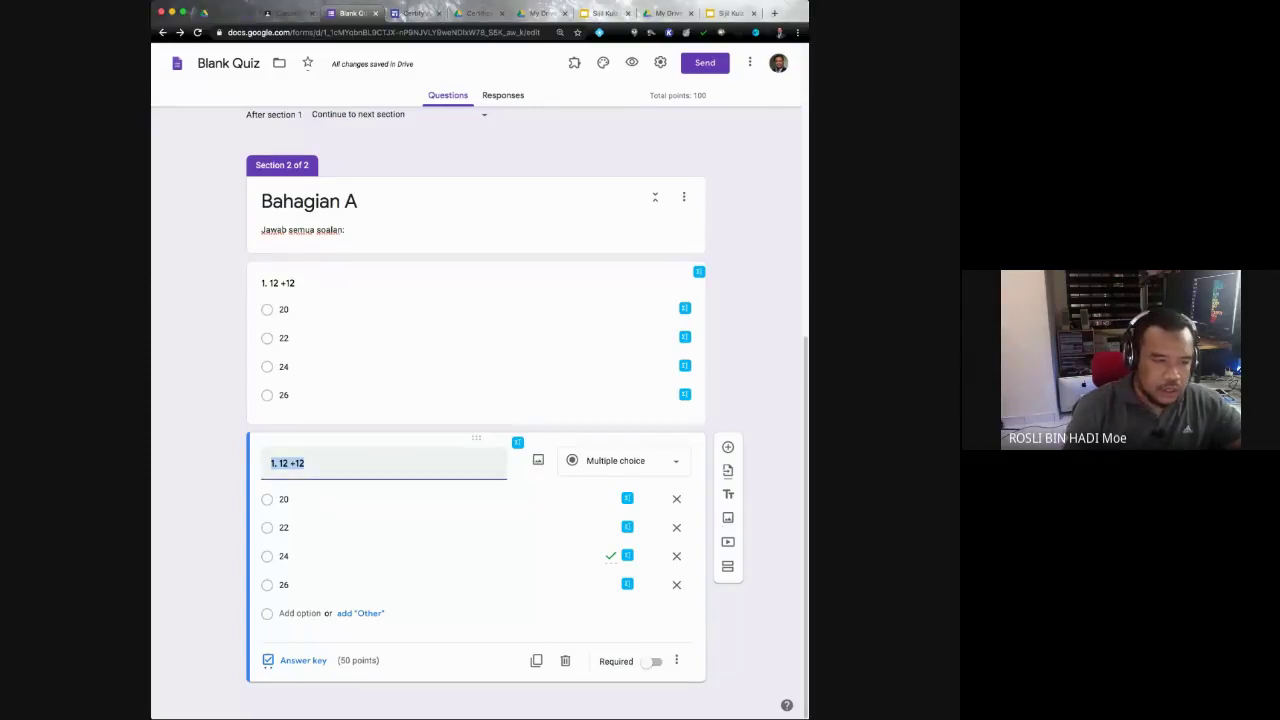
type("2. Nyatakan")
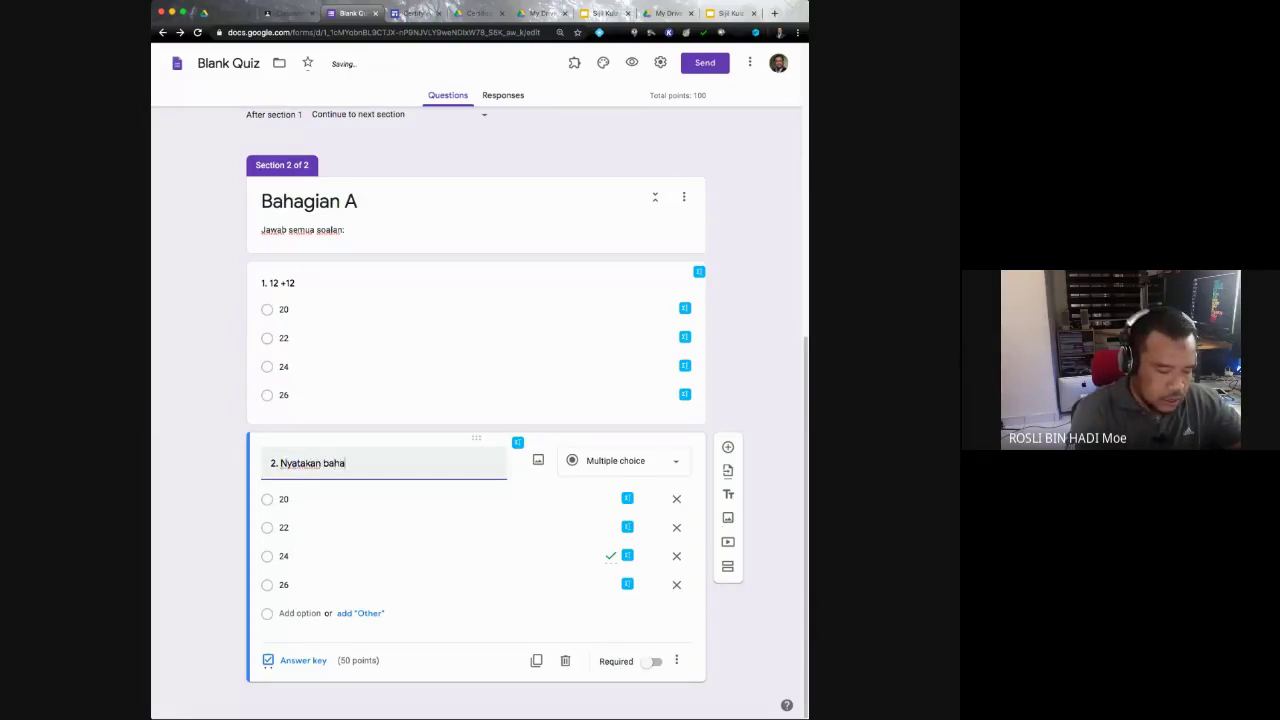
type("bahagian berlorek dalam Rajah 1")
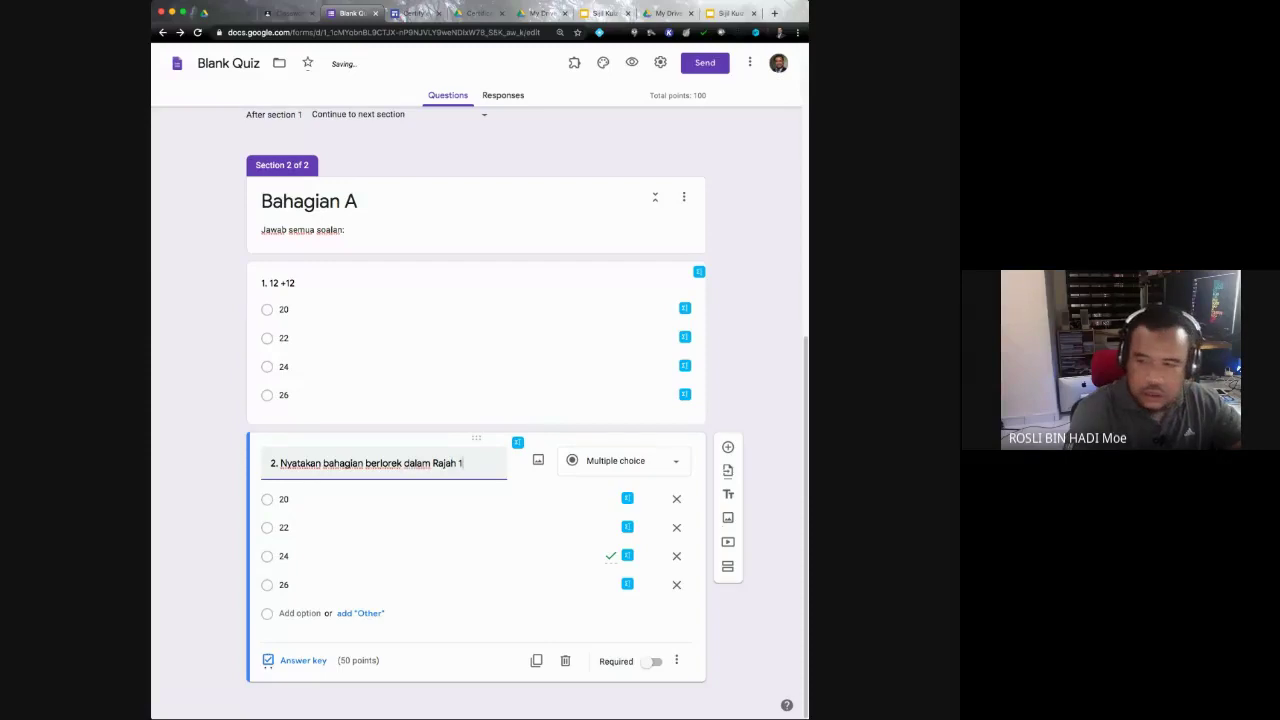
type("bawah da")
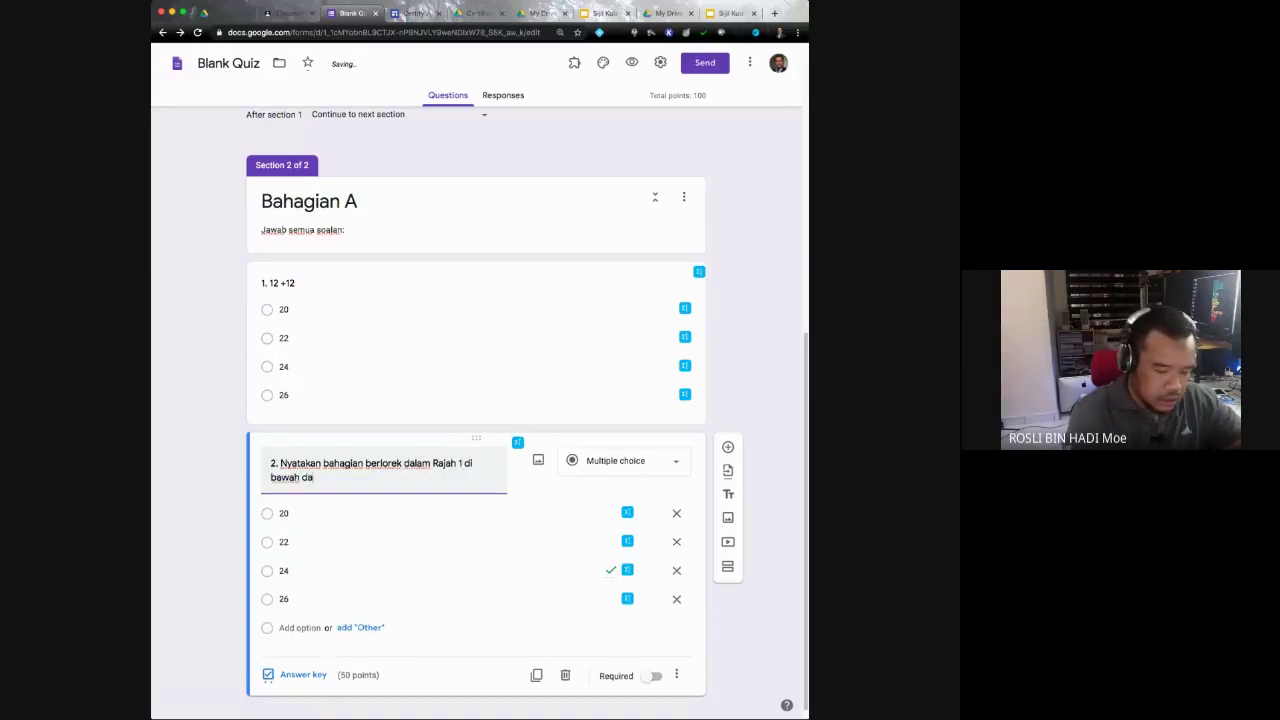
type("lam bentuk ")
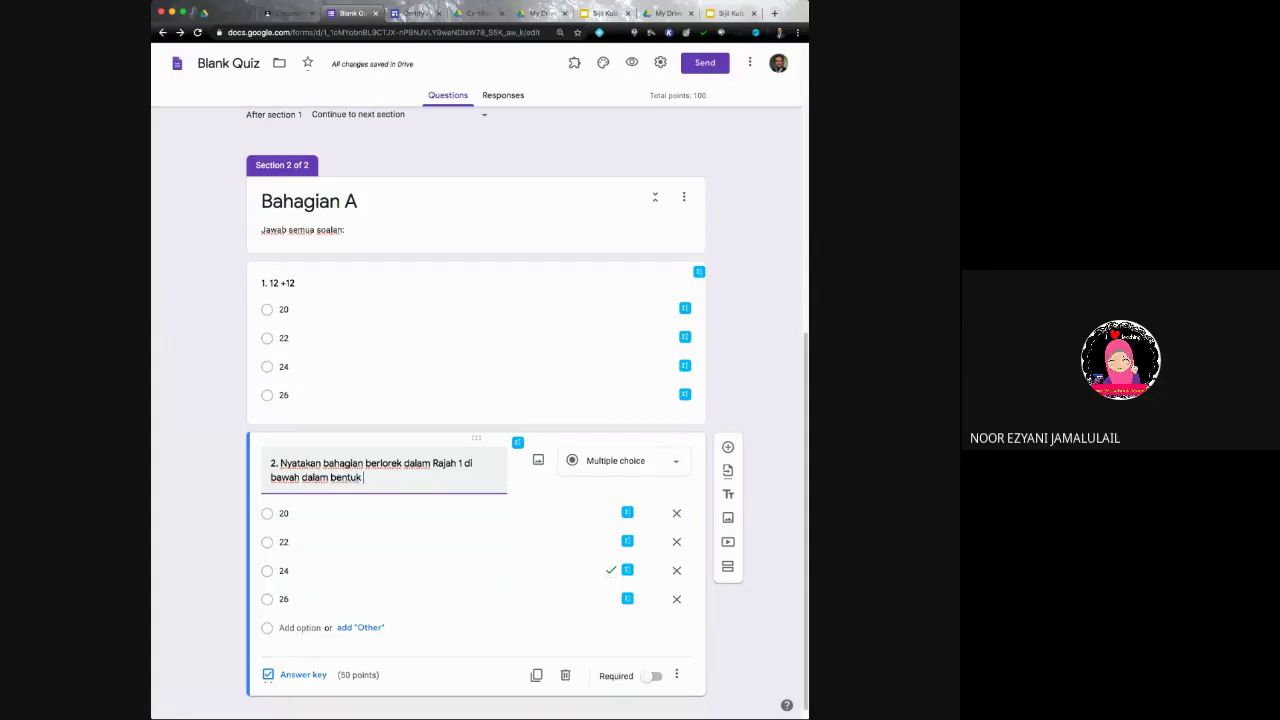
type("perpu")
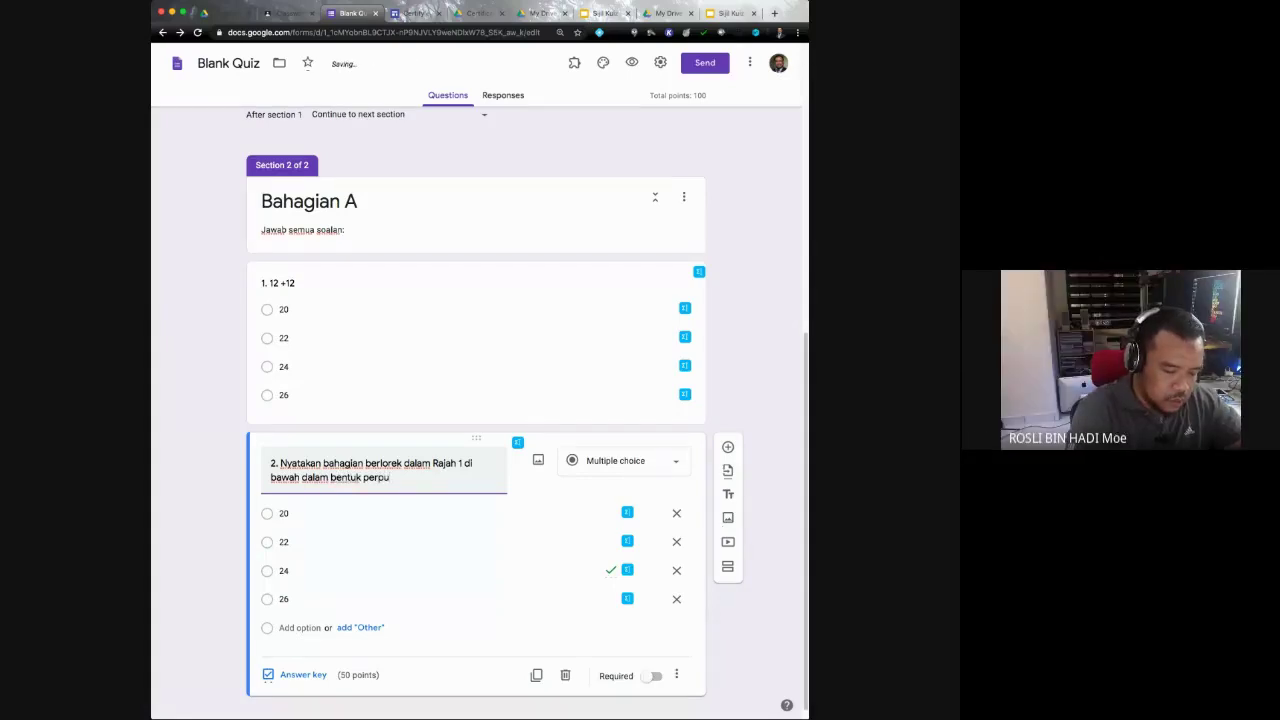
type("luhan.")
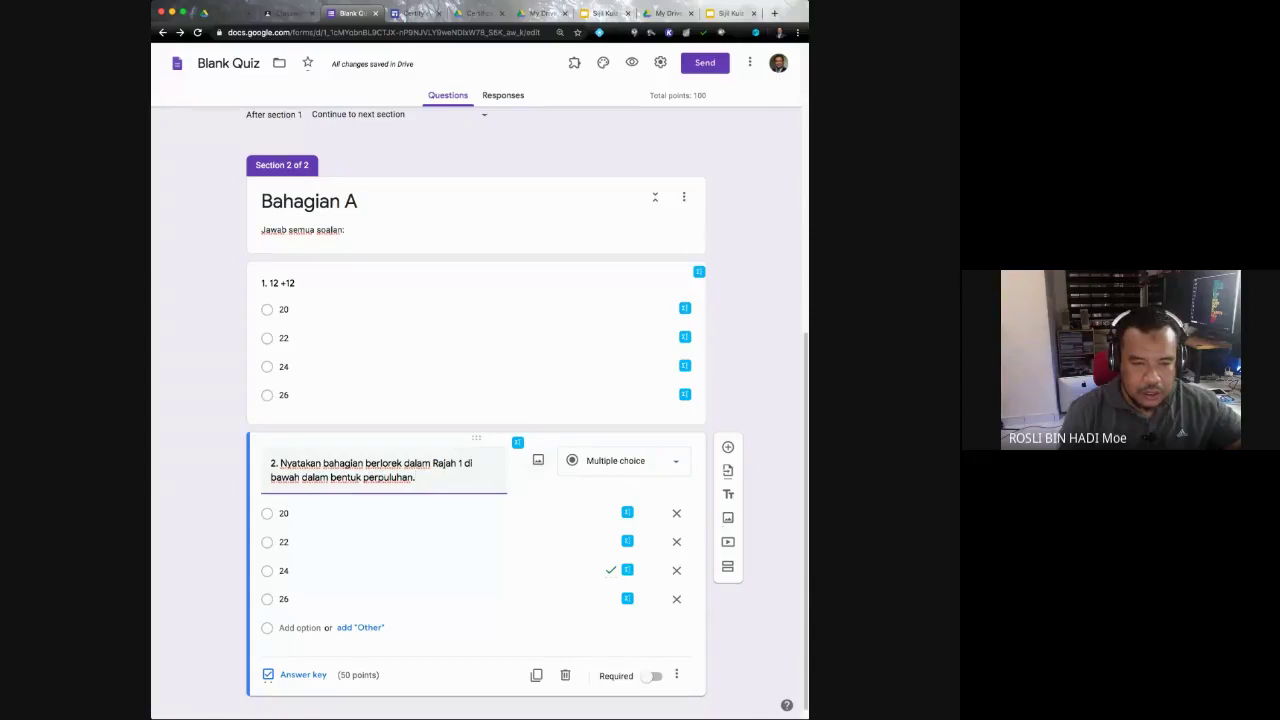
key("Tab")
key("Return")
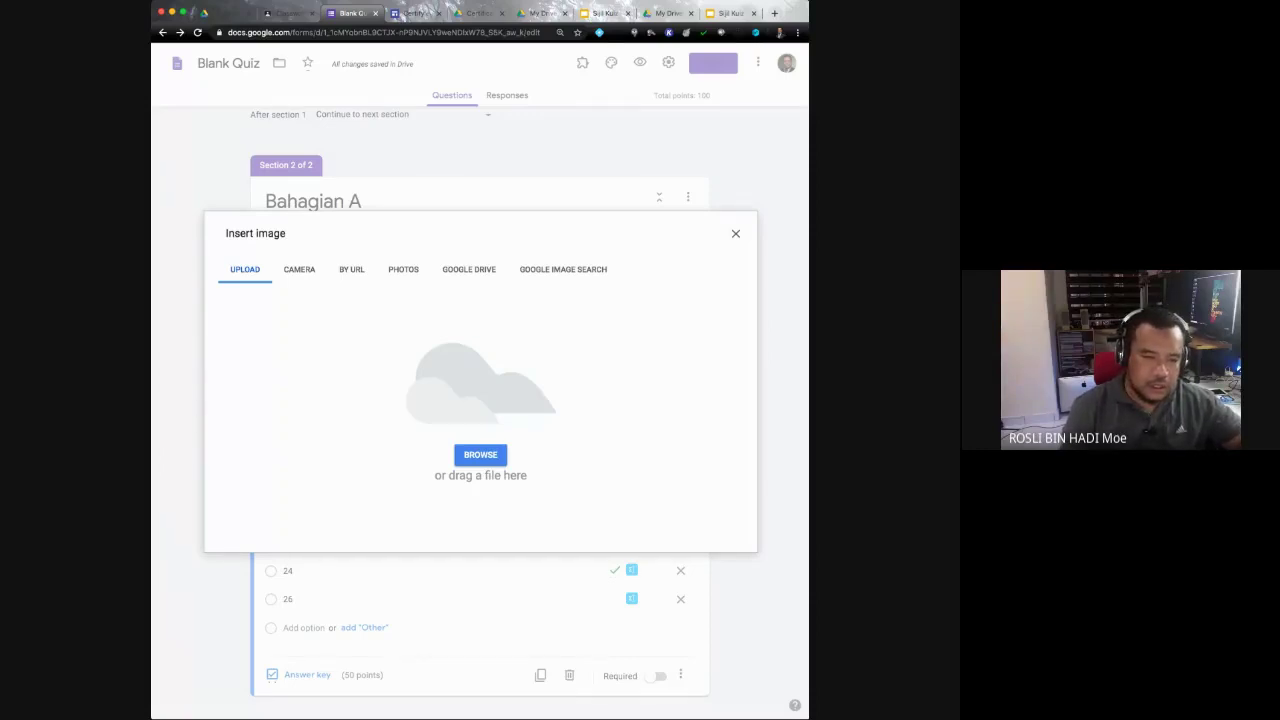
Step: Upload the Rajah 1 grid image into question 2 and resize it smaller
left_click(480, 454)
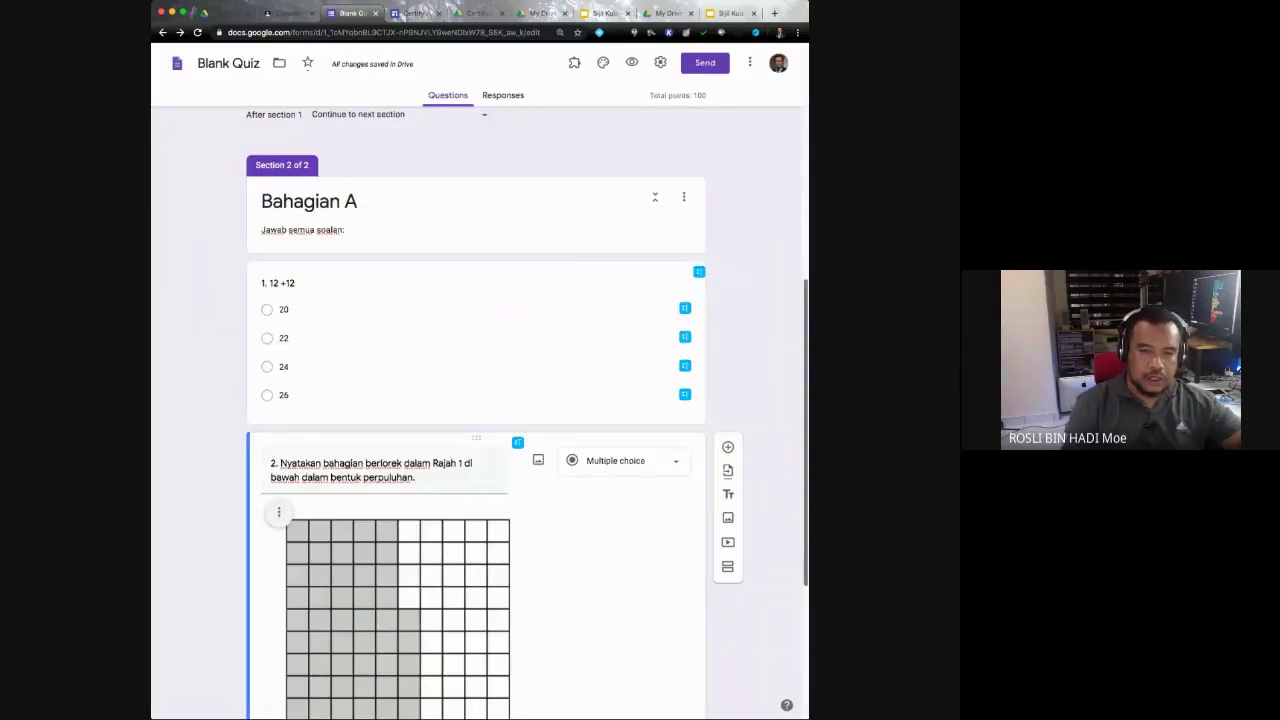
scroll(476, 412, "down", 3)
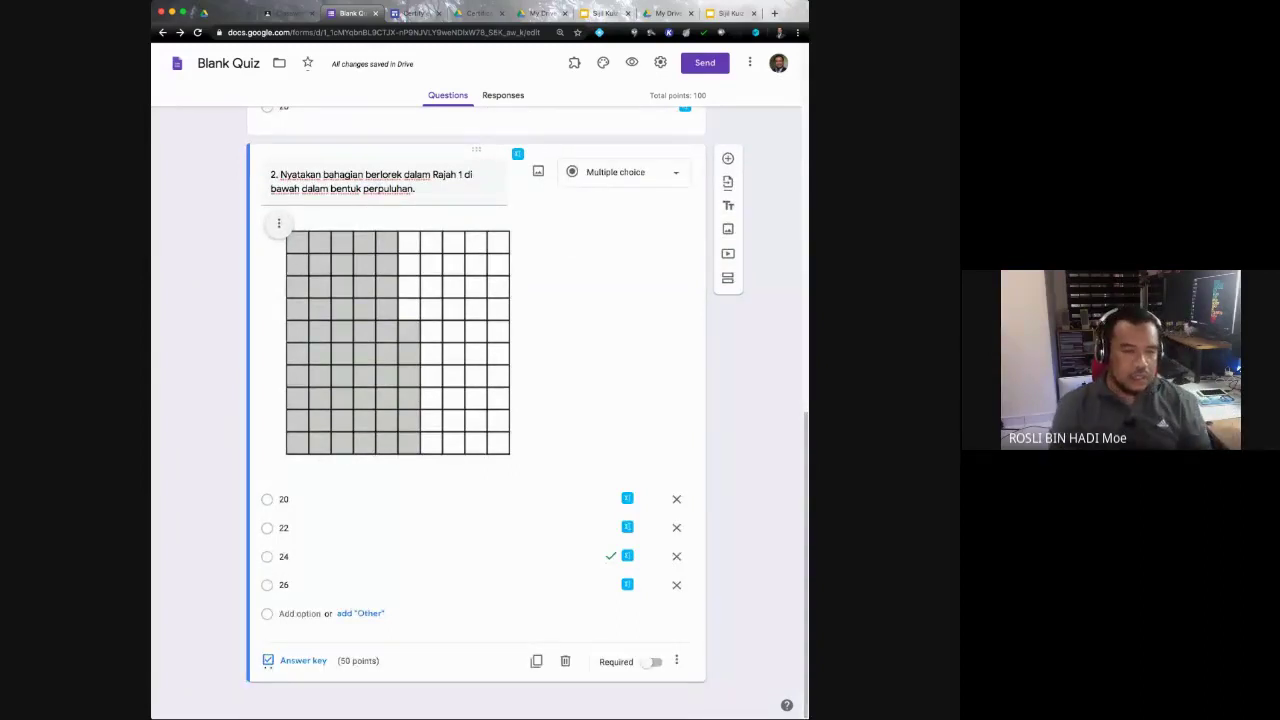
left_click(398, 340)
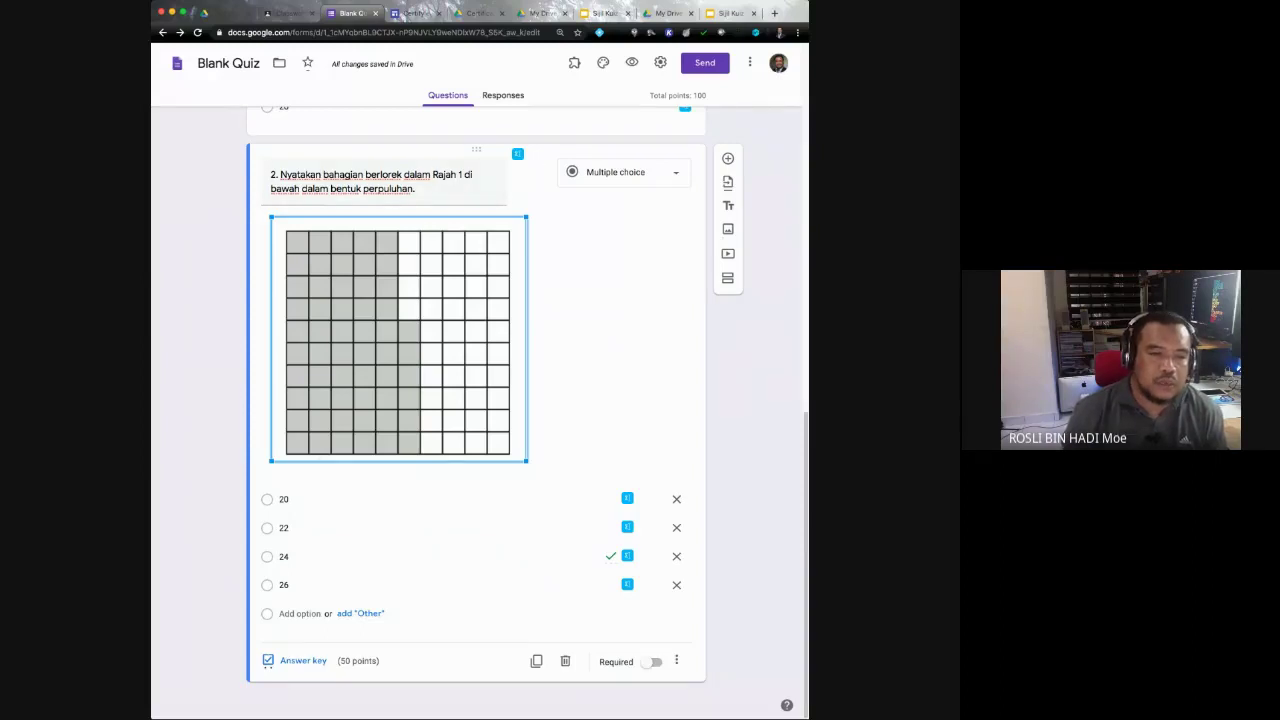
left_click_drag(527, 461, 407, 347)
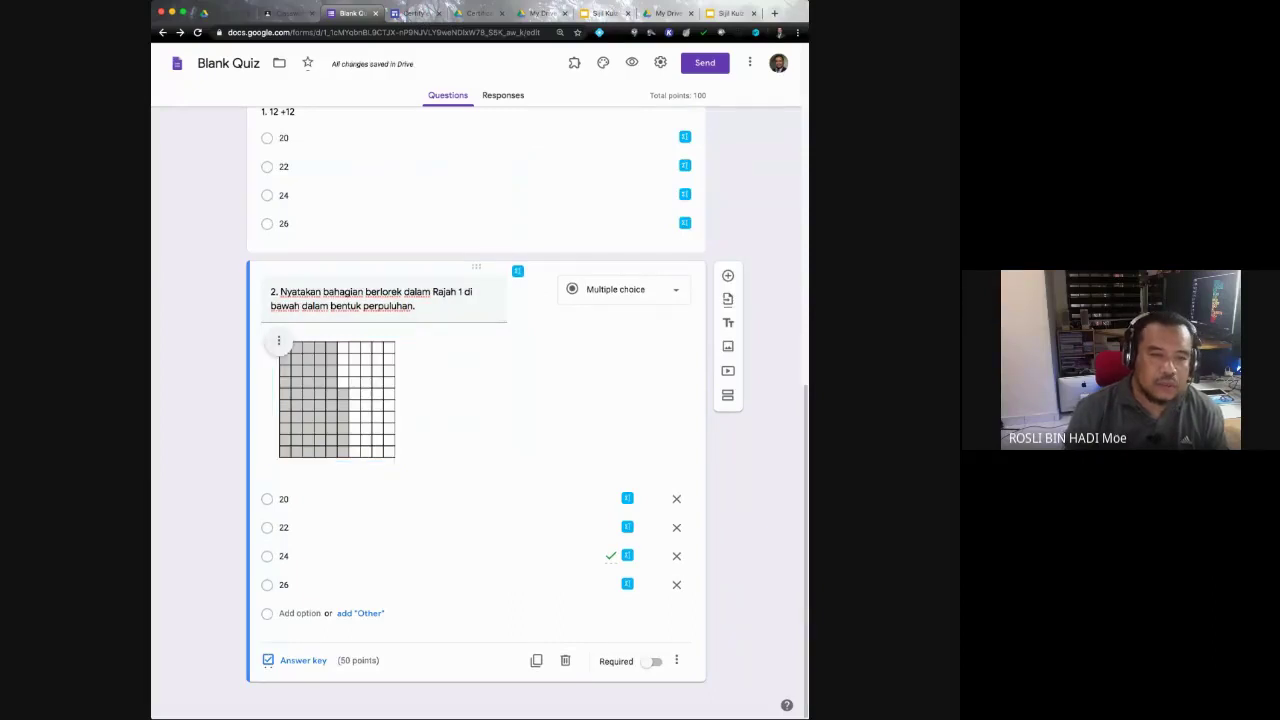
left_click(337, 399)
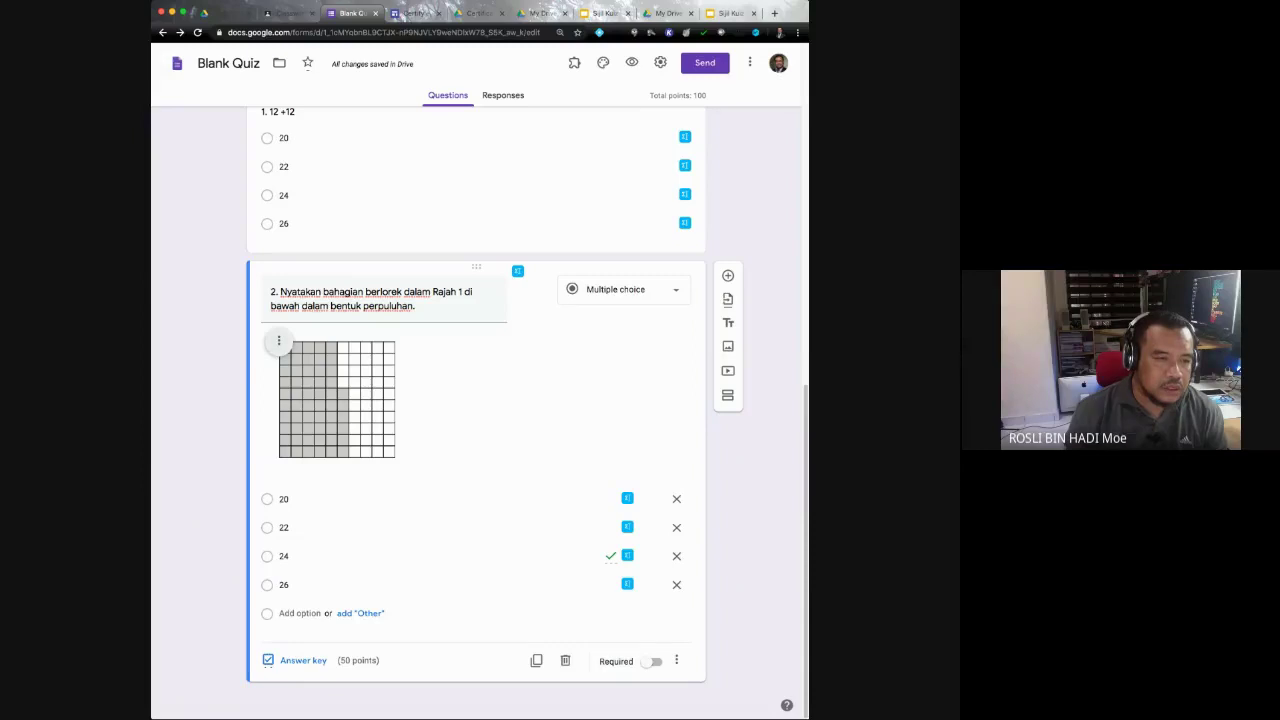
Step: Caption question 2's grid image 'Rajah 1' and centre-align it
left_click(278, 341)
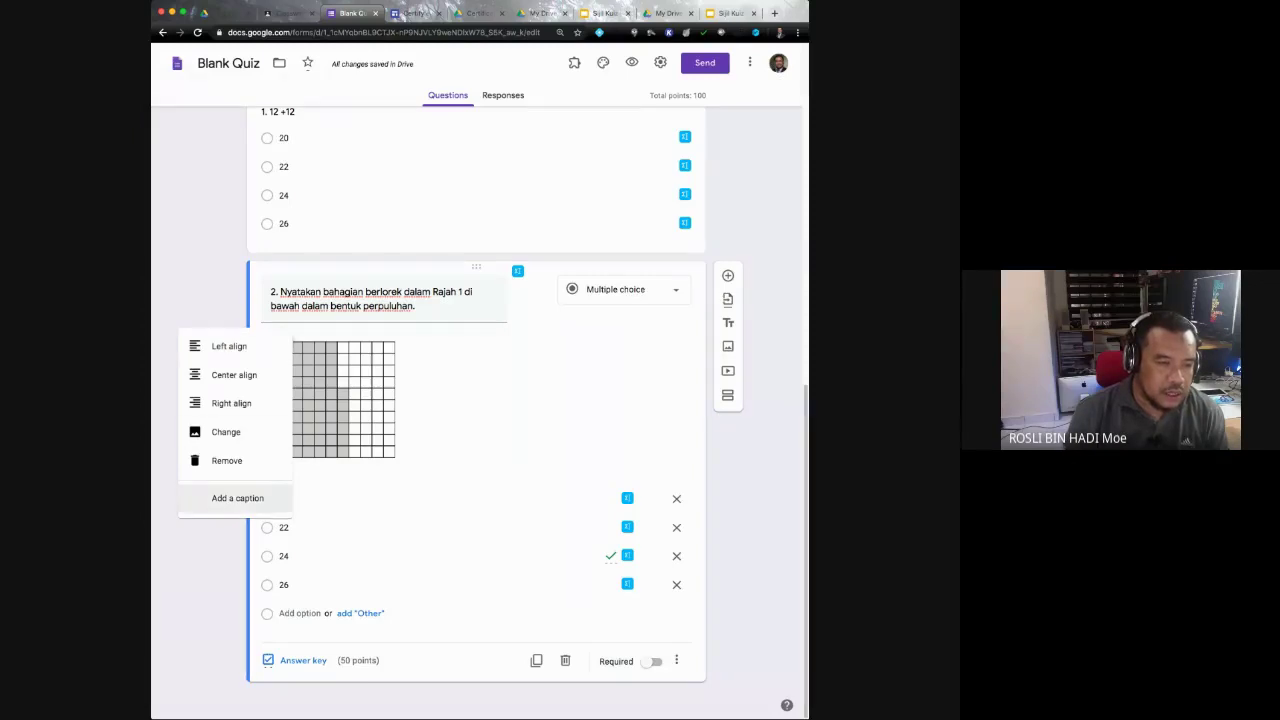
left_click(237, 497)
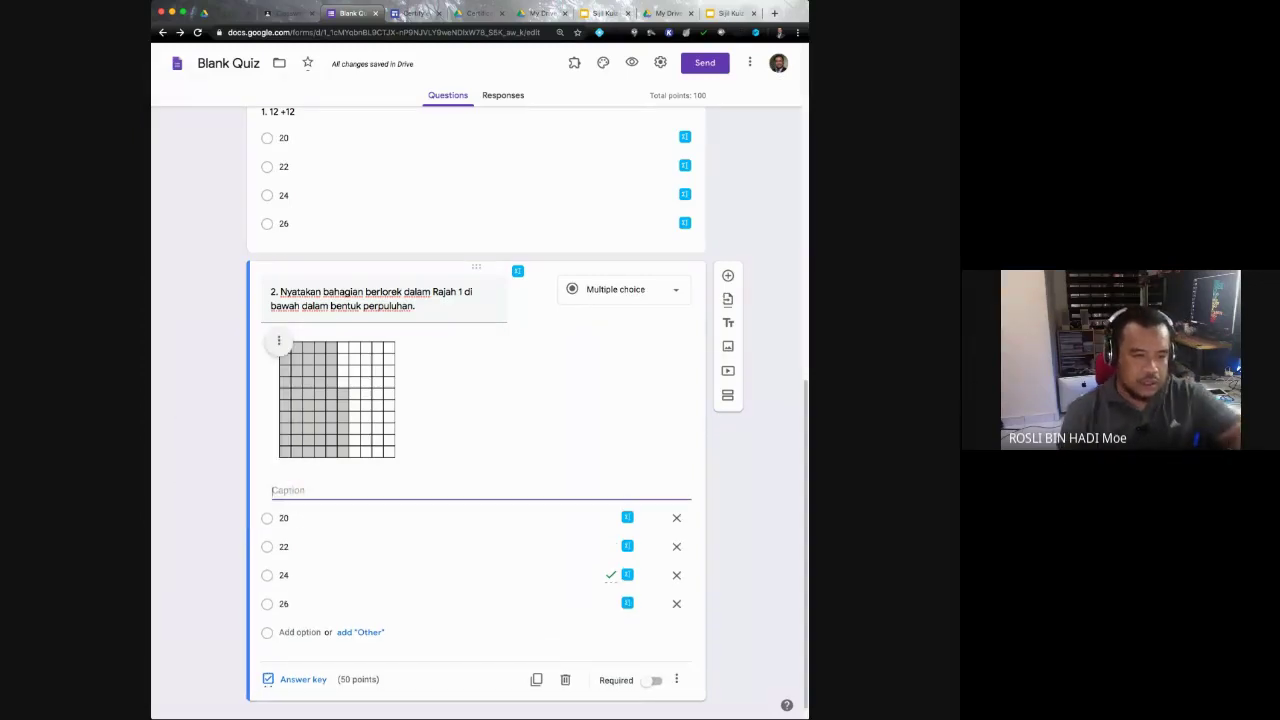
type("Rajah ")
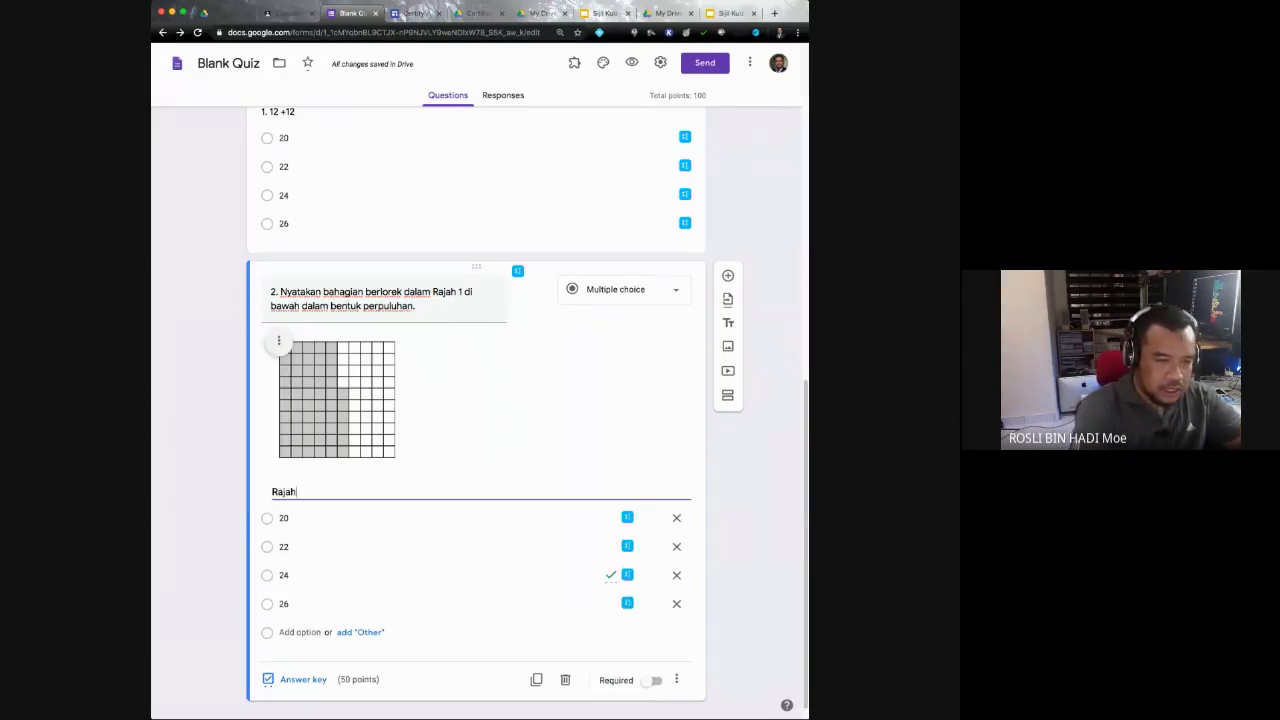
type("1")
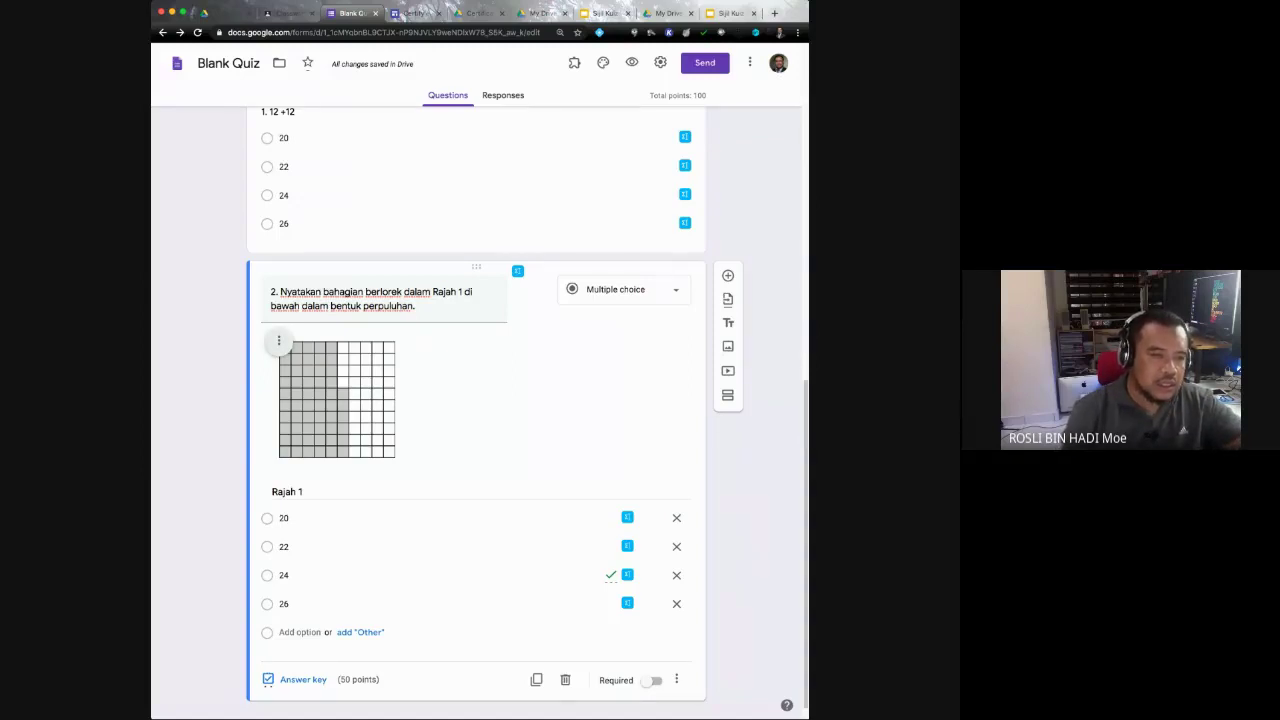
left_click(278, 340)
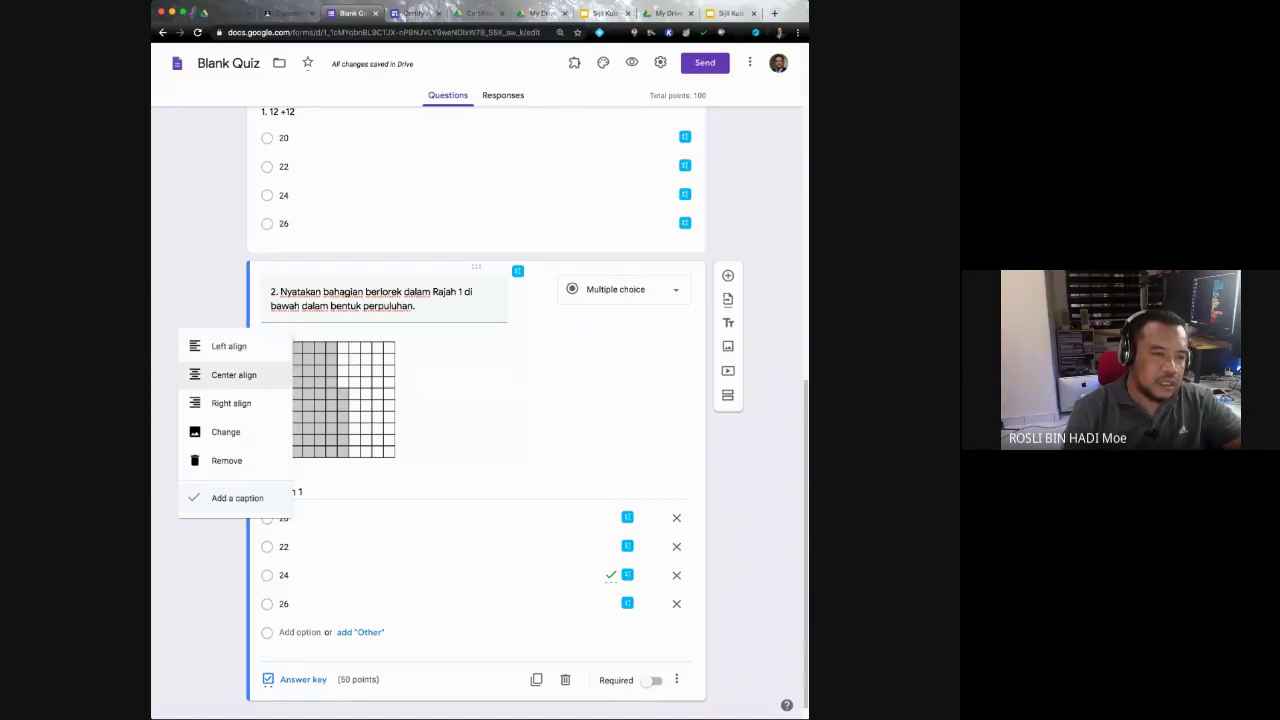
left_click(233, 375)
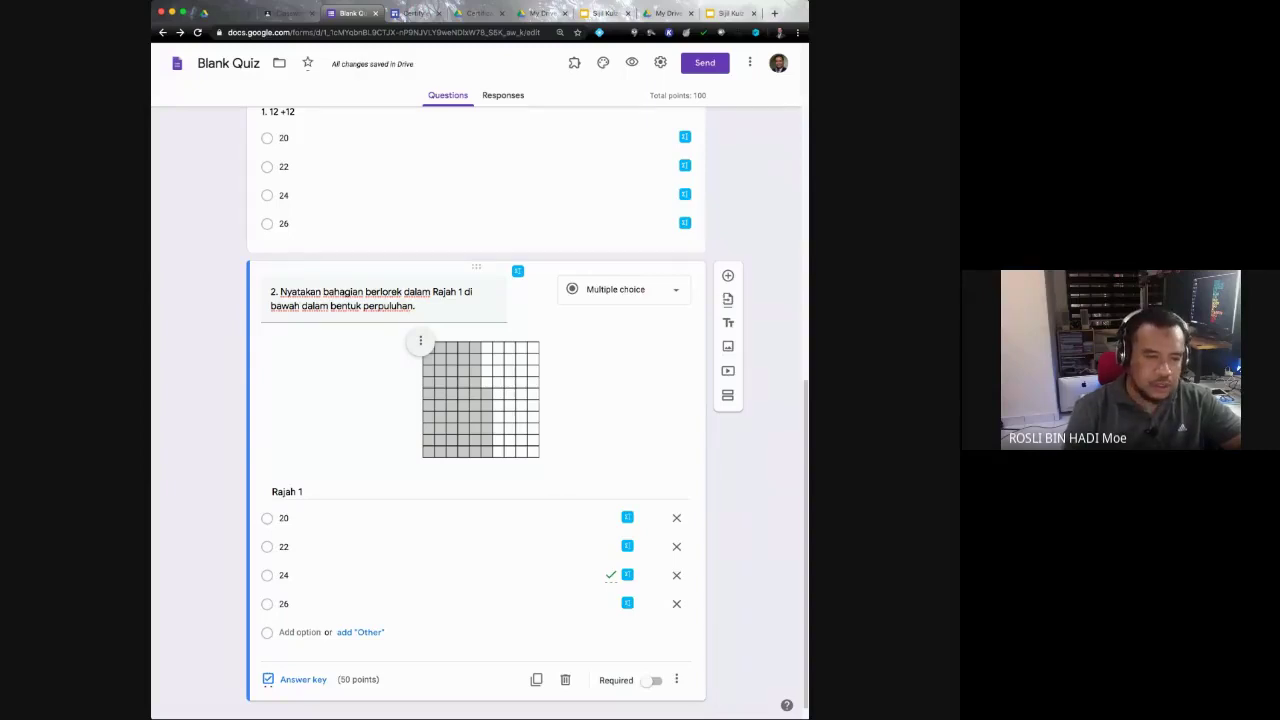
scroll(475, 400, "down", 1)
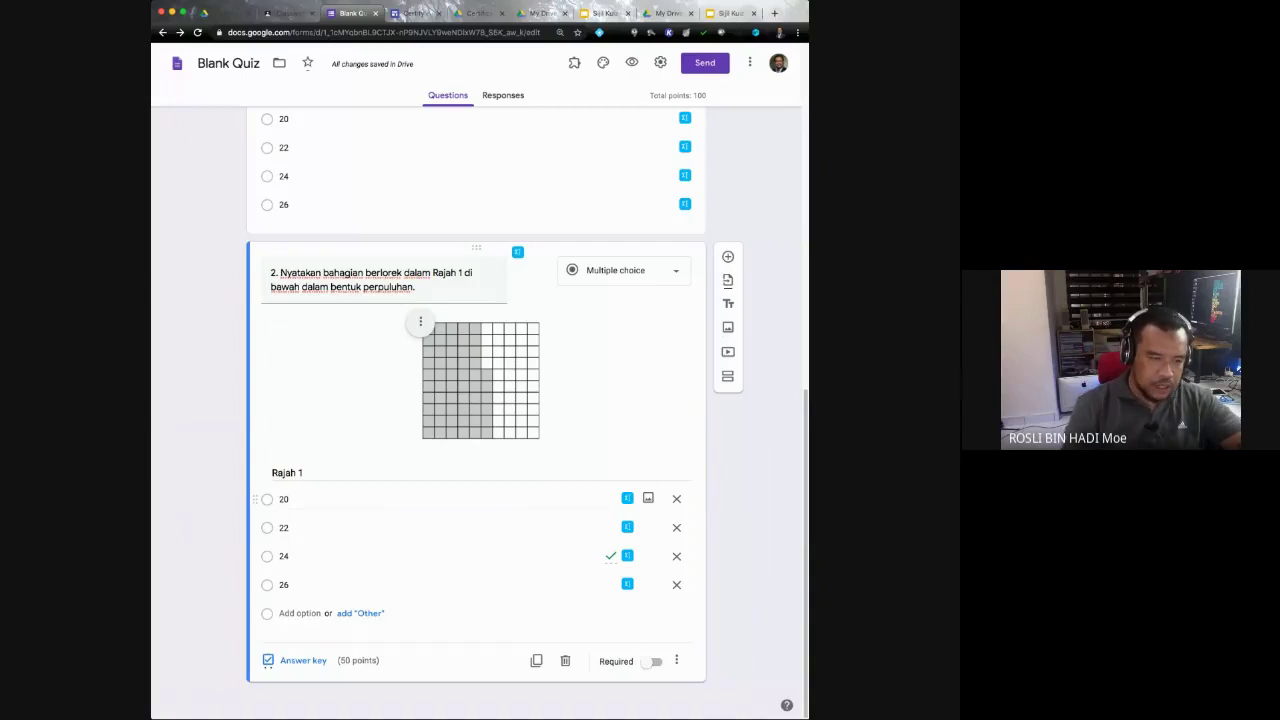
Step: Change question 2's first two choices from 20 and 22 to 0.45 and 0.48
left_click(284, 499)
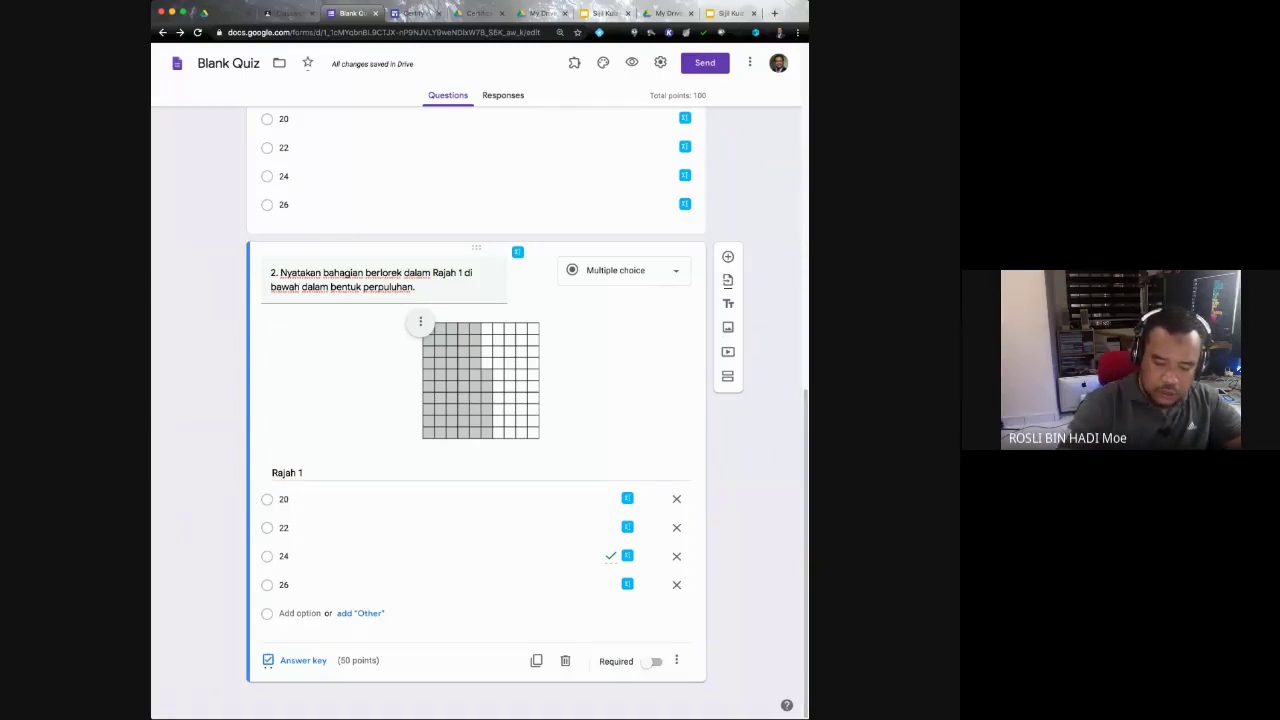
left_click(284, 499)
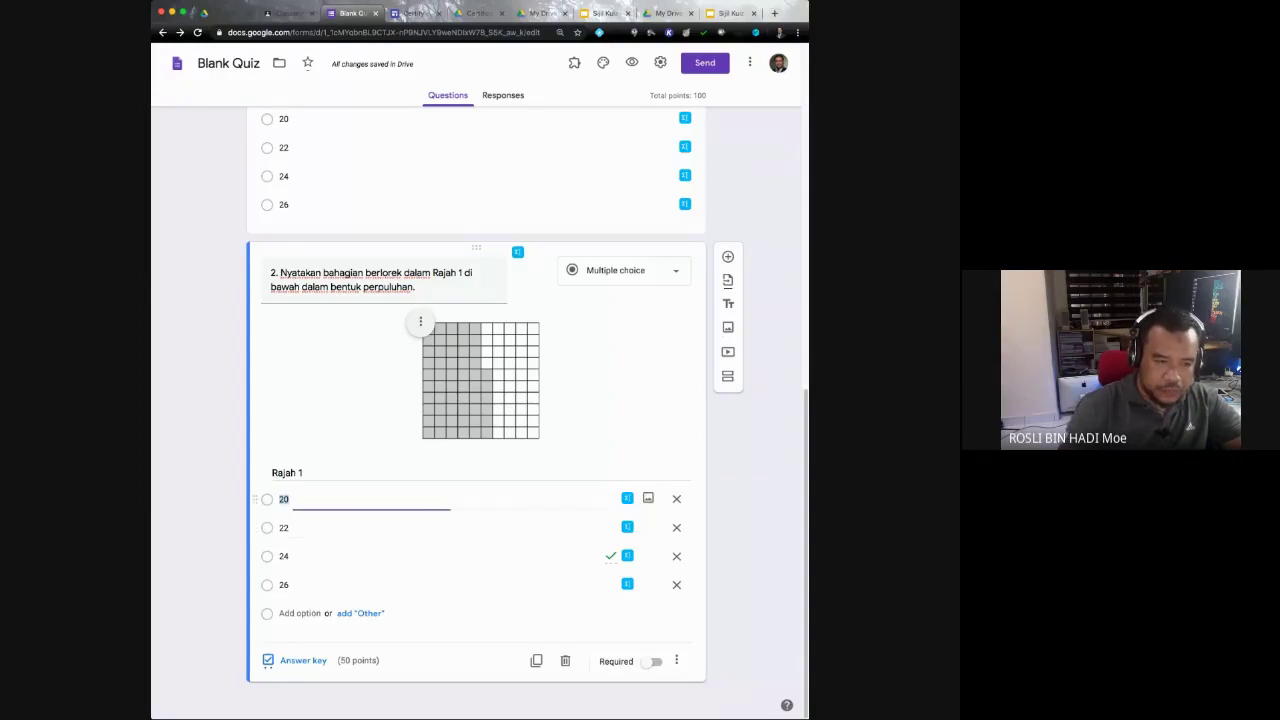
left_click(290, 499)
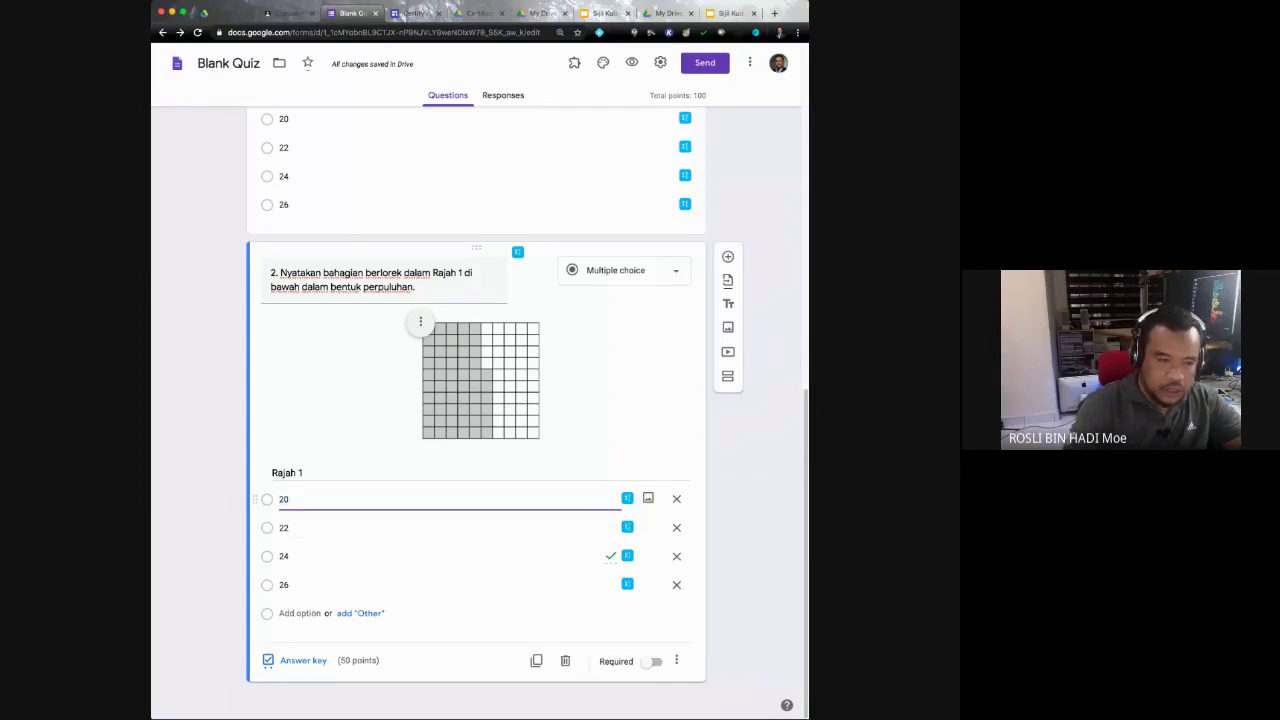
type("0.45")
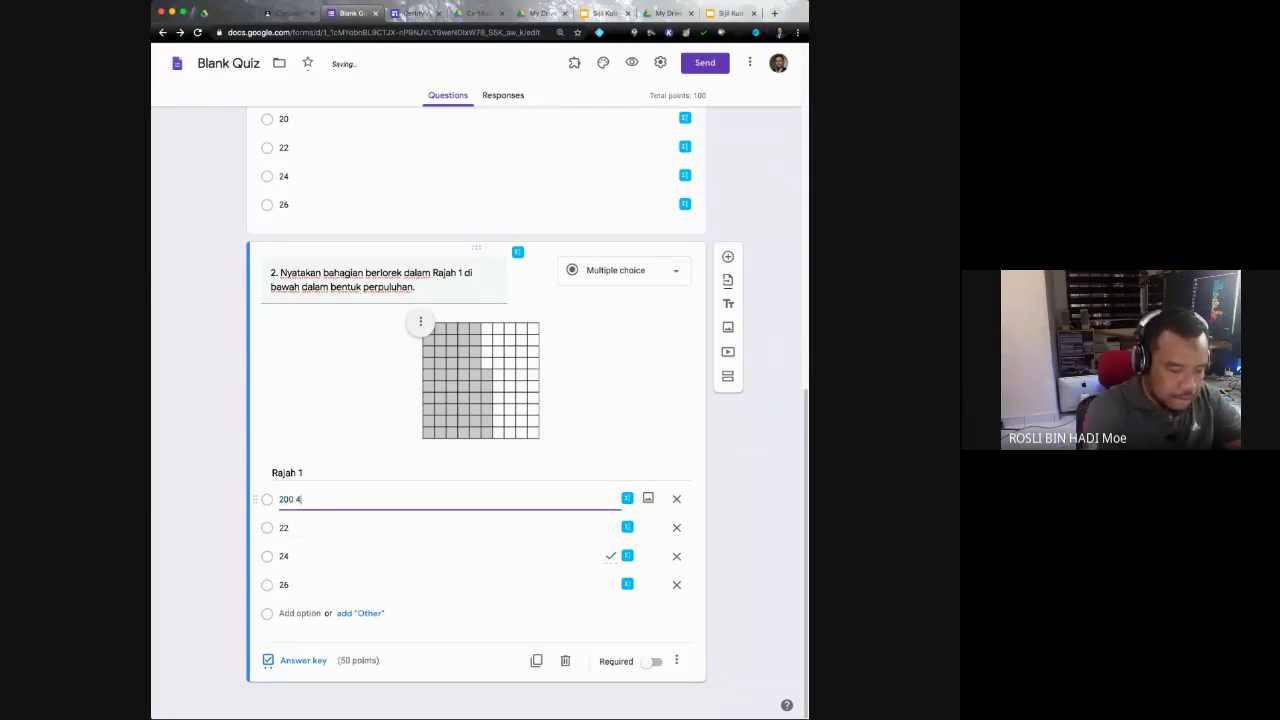
key("BackSpace")
key("BackSpace")
key("BackSpace")
key("BackSpace")
key("BackSpace")
key("BackSpace")
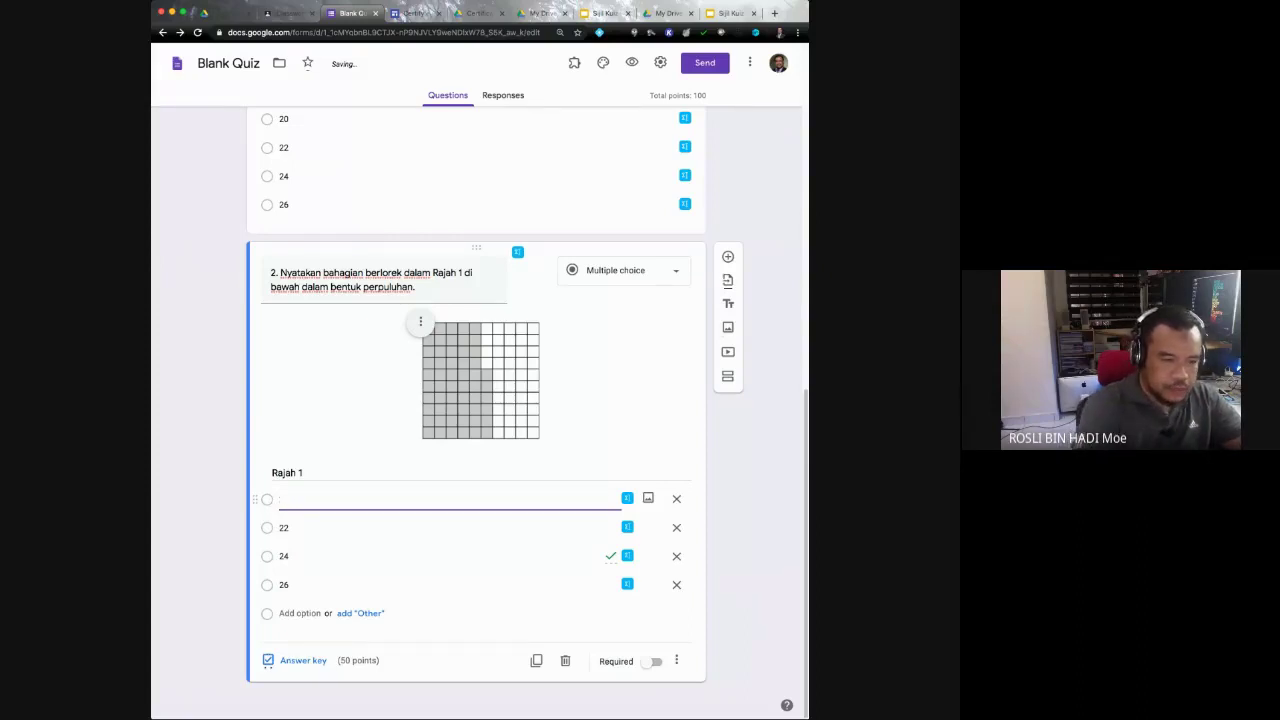
type("0.45")
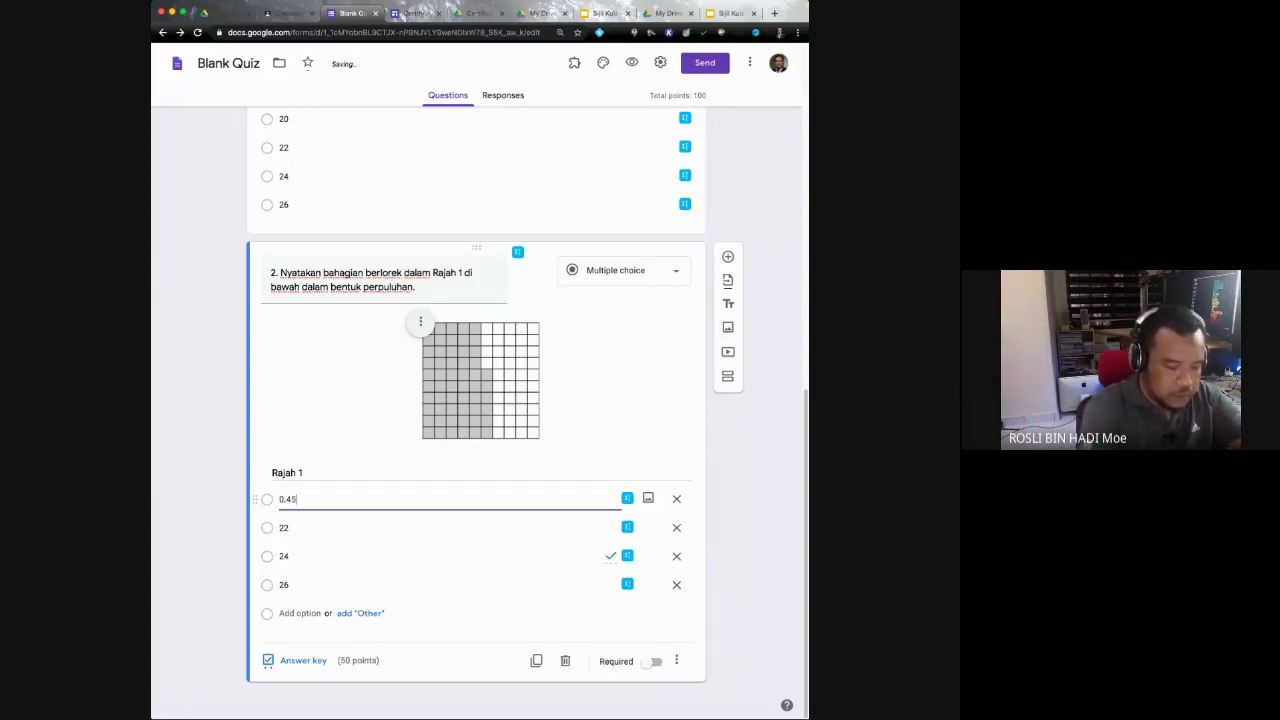
key("Tab")
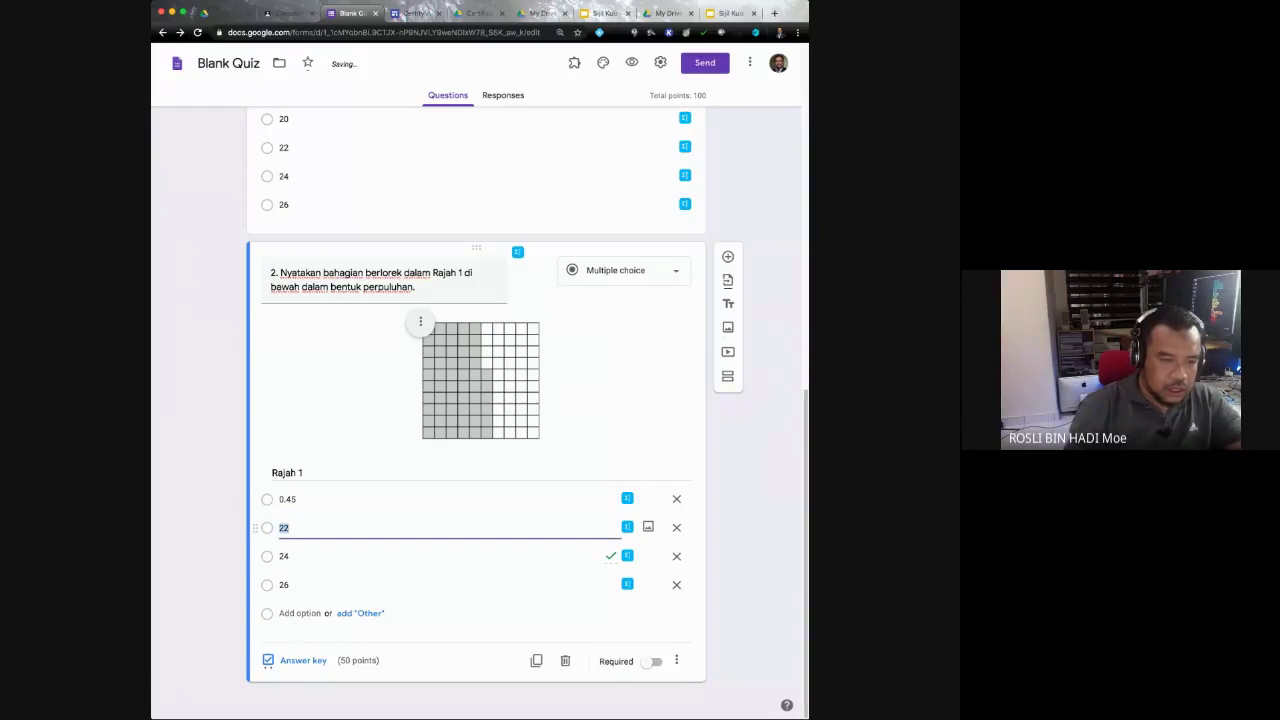
type("0")
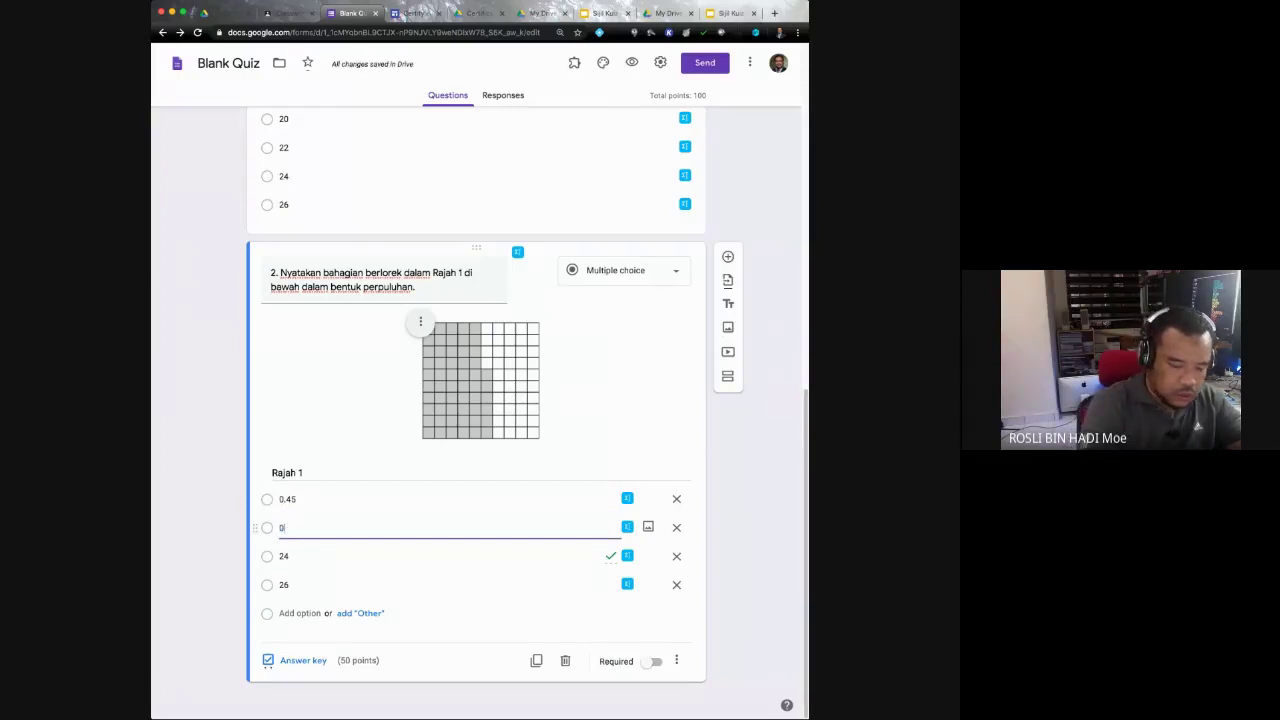
type(".48")
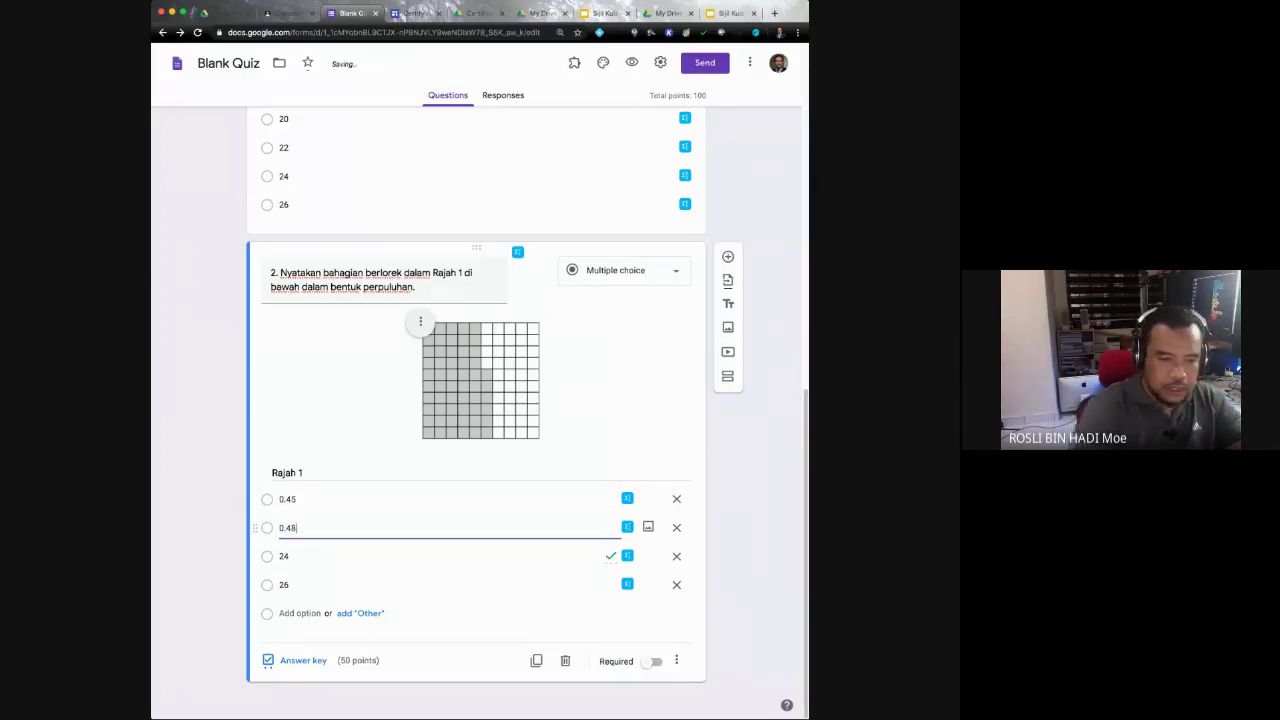
Step: Change the third and fourth choices to 0.56 and 0.58, then open the answer key
left_click(400, 556)
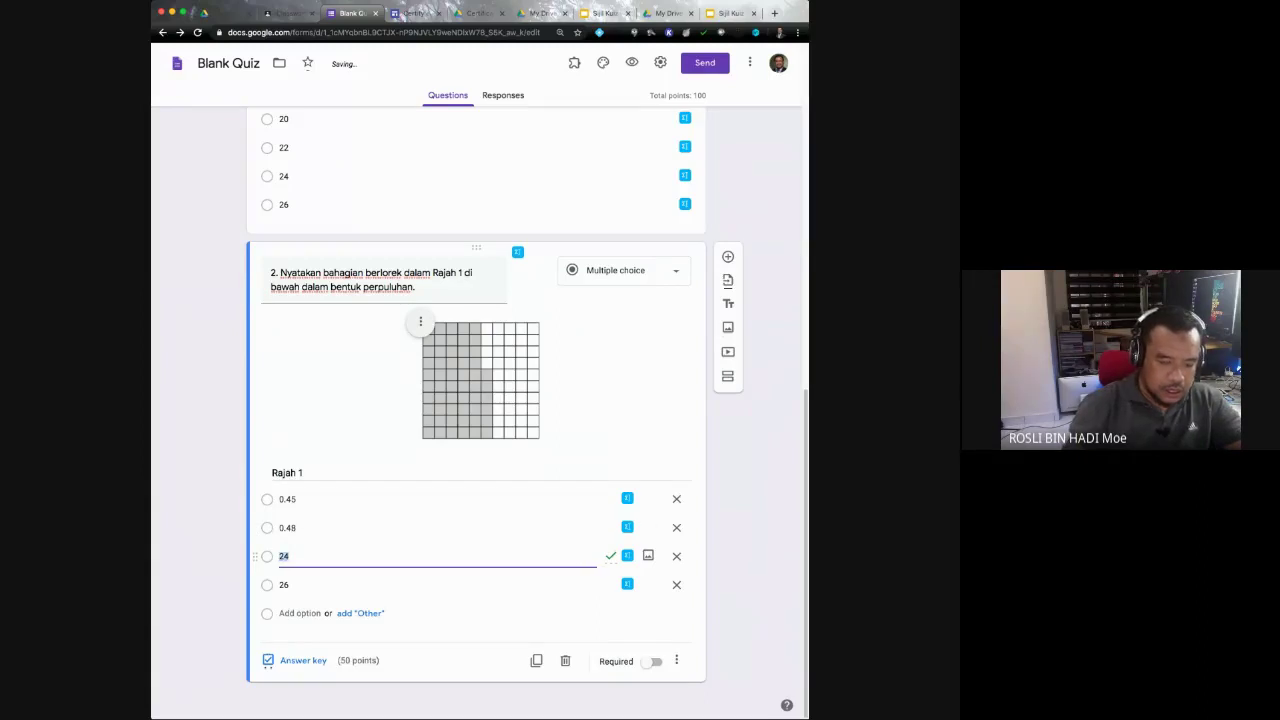
type("0.")
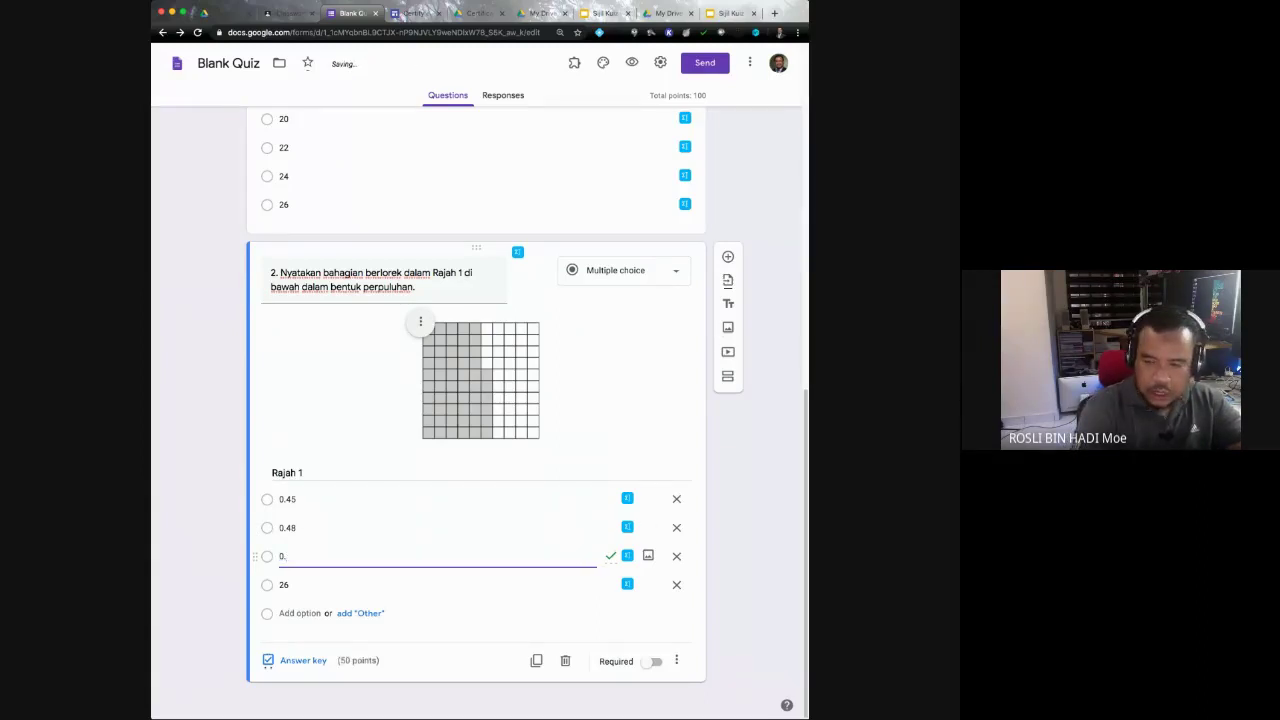
type("56")
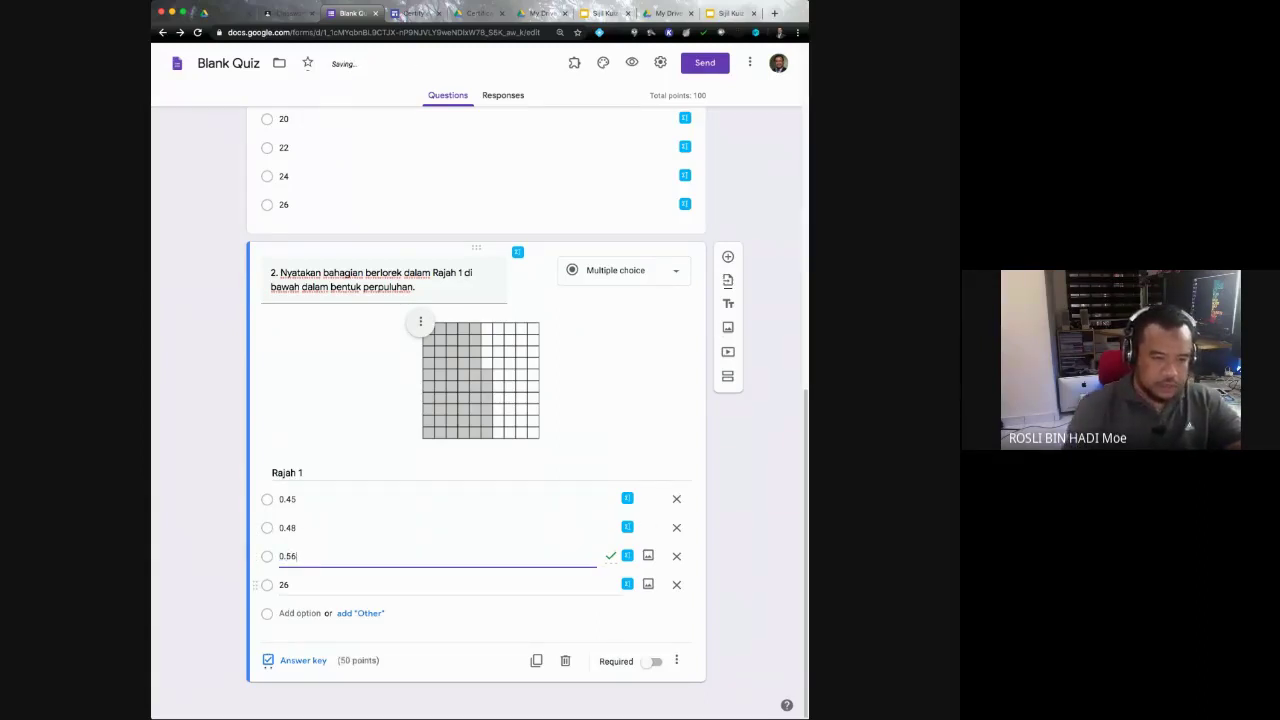
left_click(400, 585)
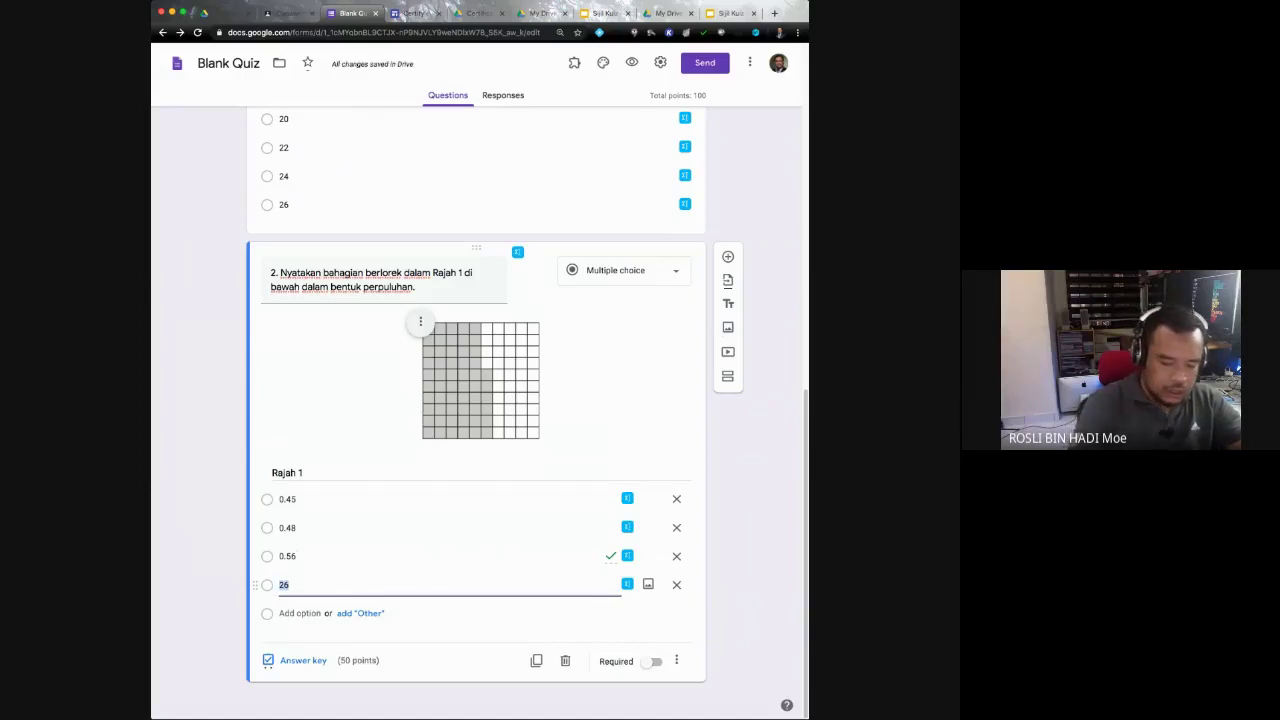
key("BackSpace")
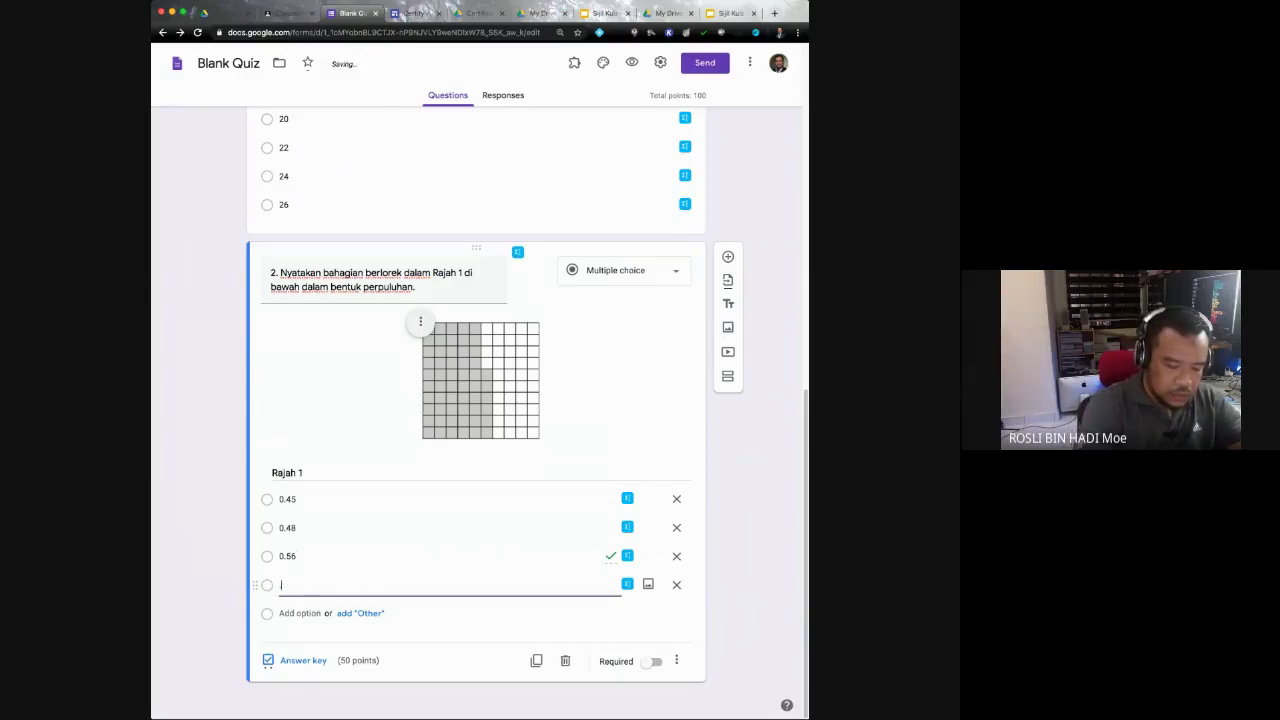
type("0.58")
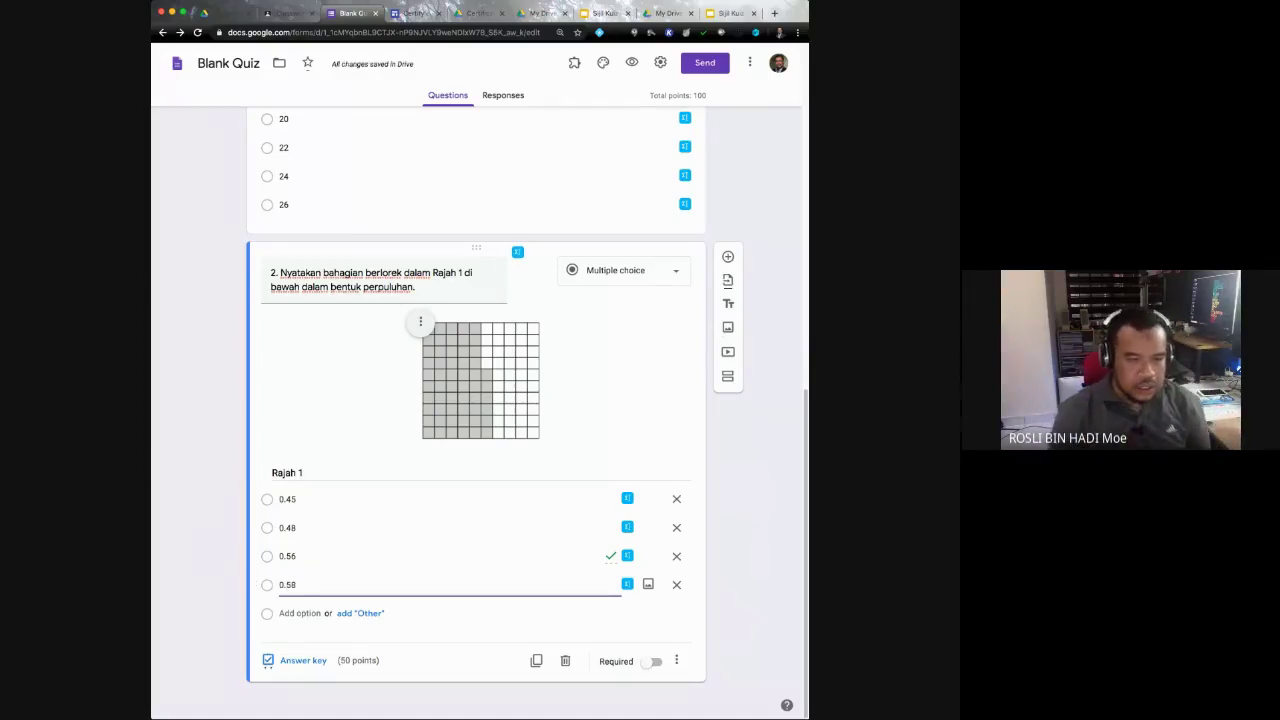
left_click(295, 660)
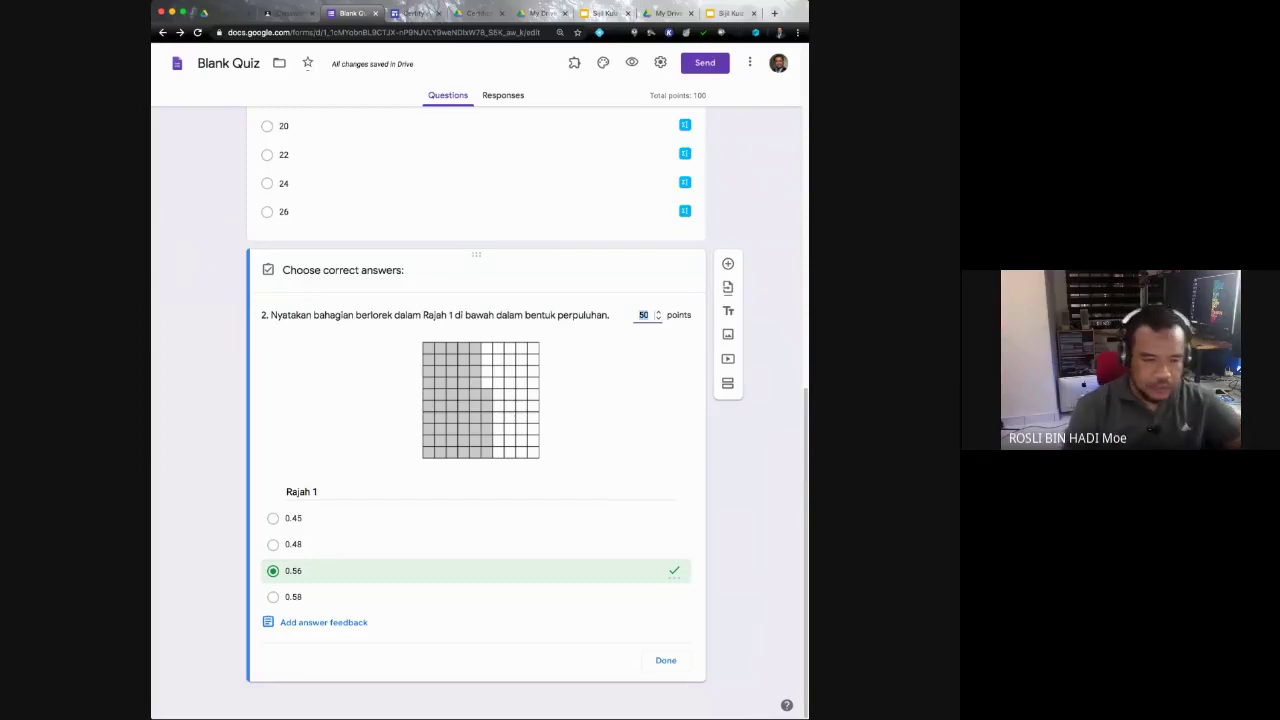
Step: Close the answer key with 0.56 marked correct at 50 points
left_click(665, 660)
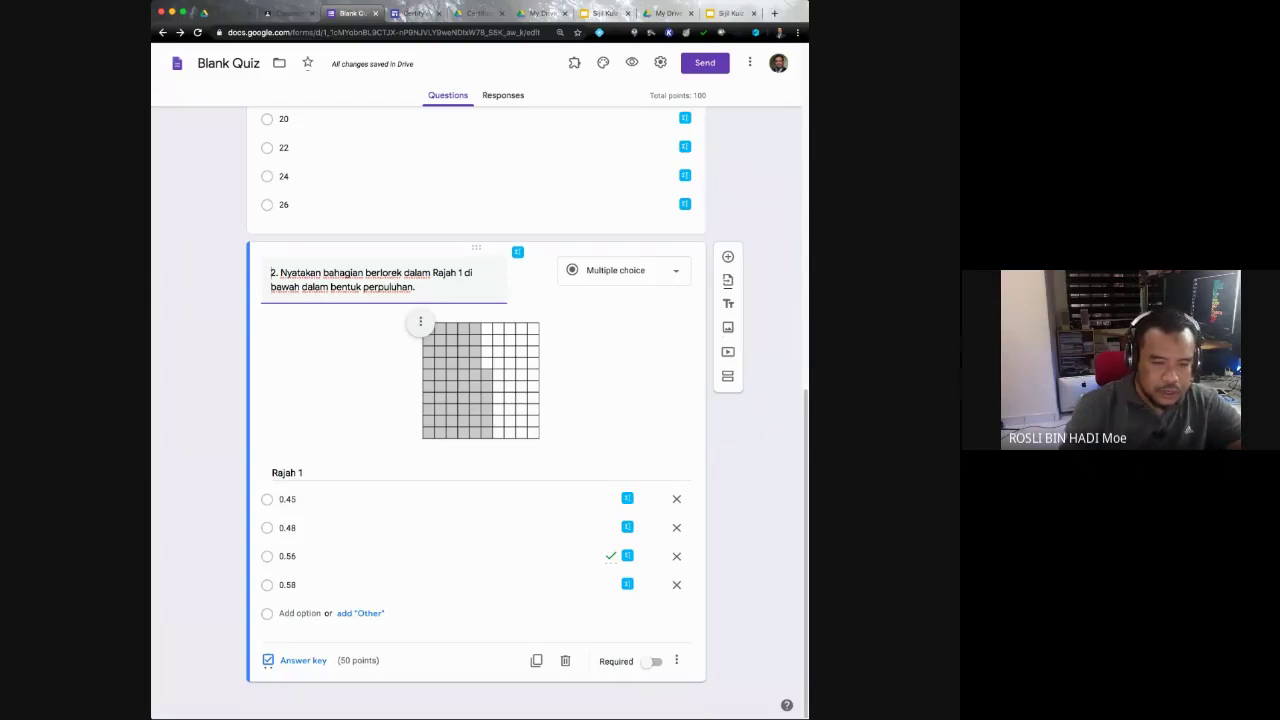
Step: Turn on the Required toggle for question 2
scroll(537, 300, "up", 5)
scroll(537, 300, "down", 5)
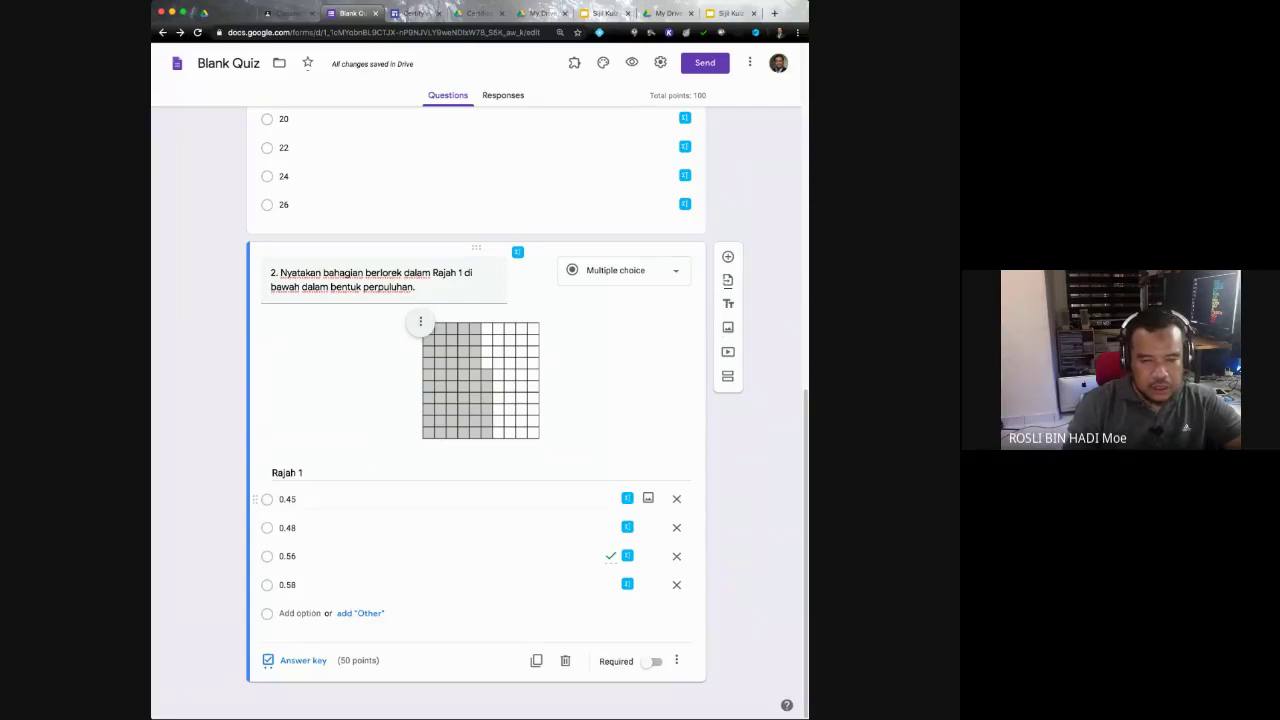
left_click(288, 499)
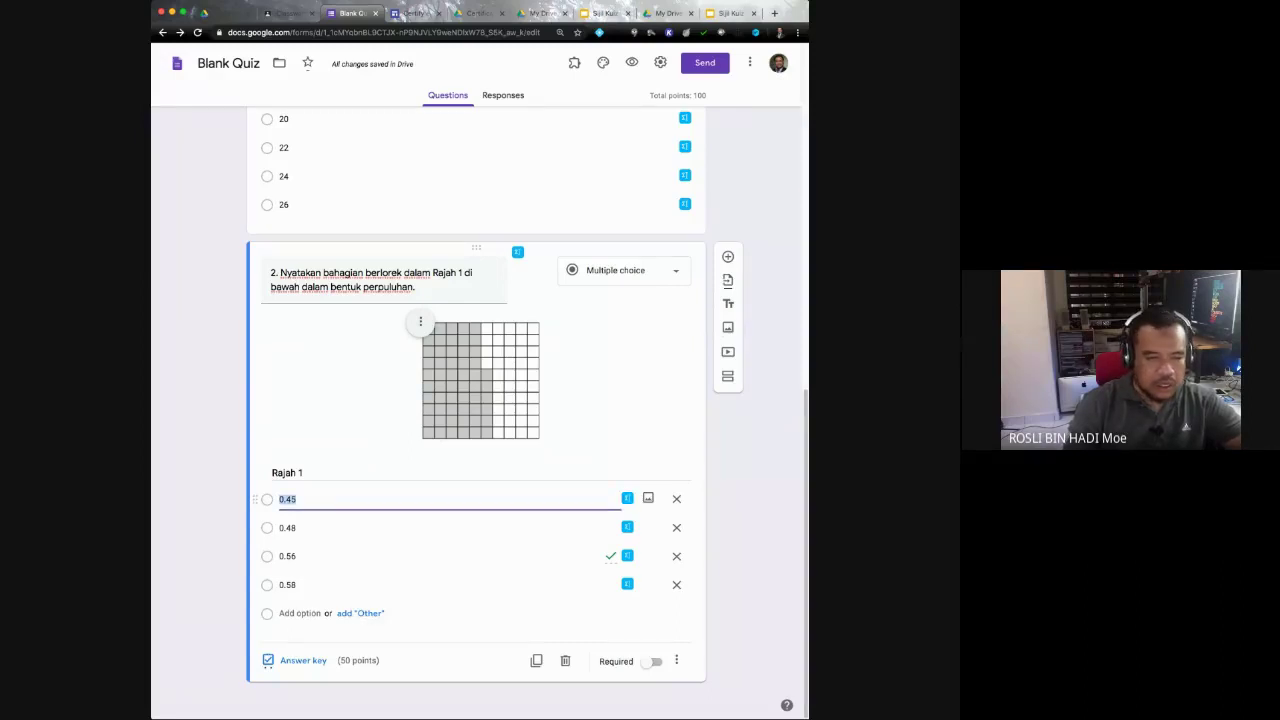
key("super+Tab")
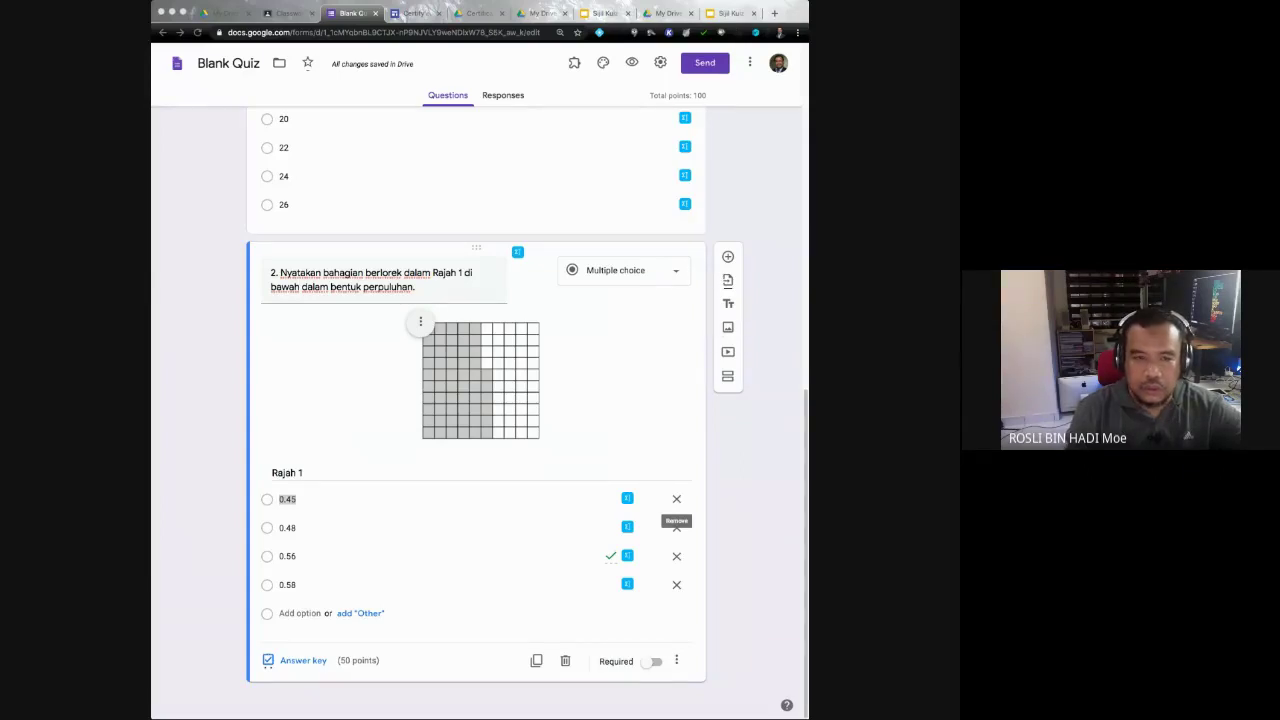
key("super+Tab")
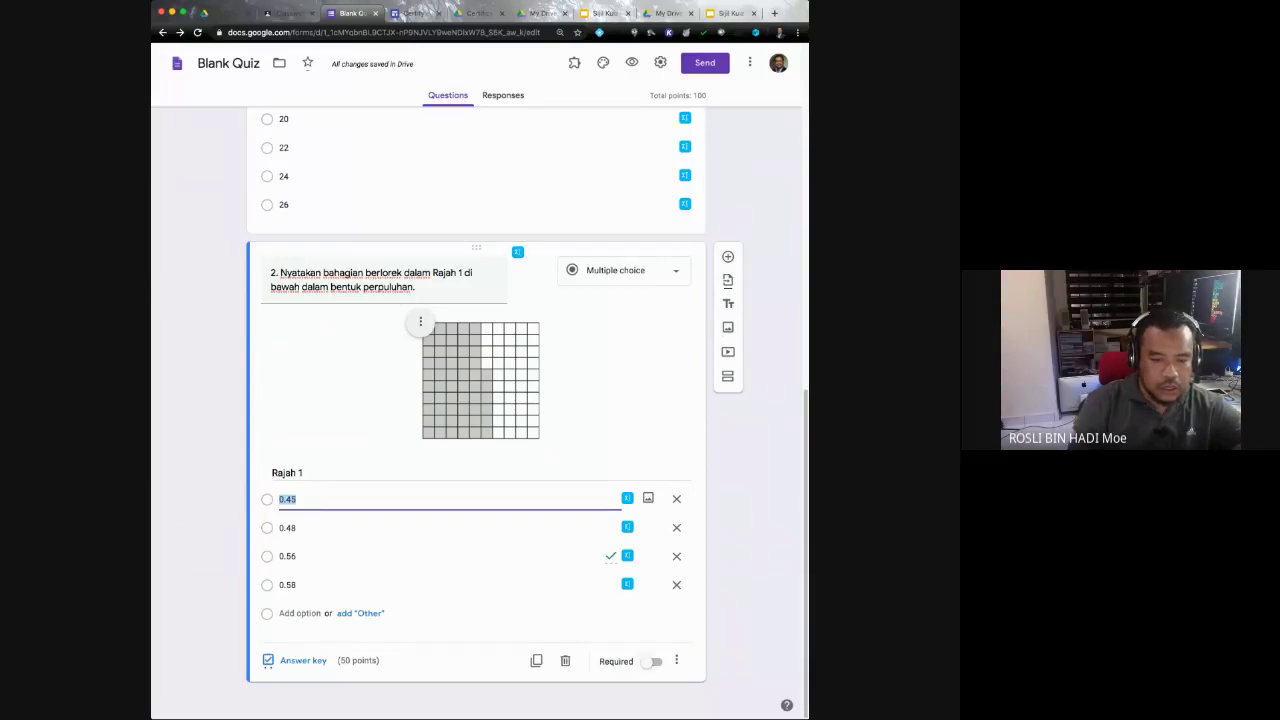
left_click(653, 661)
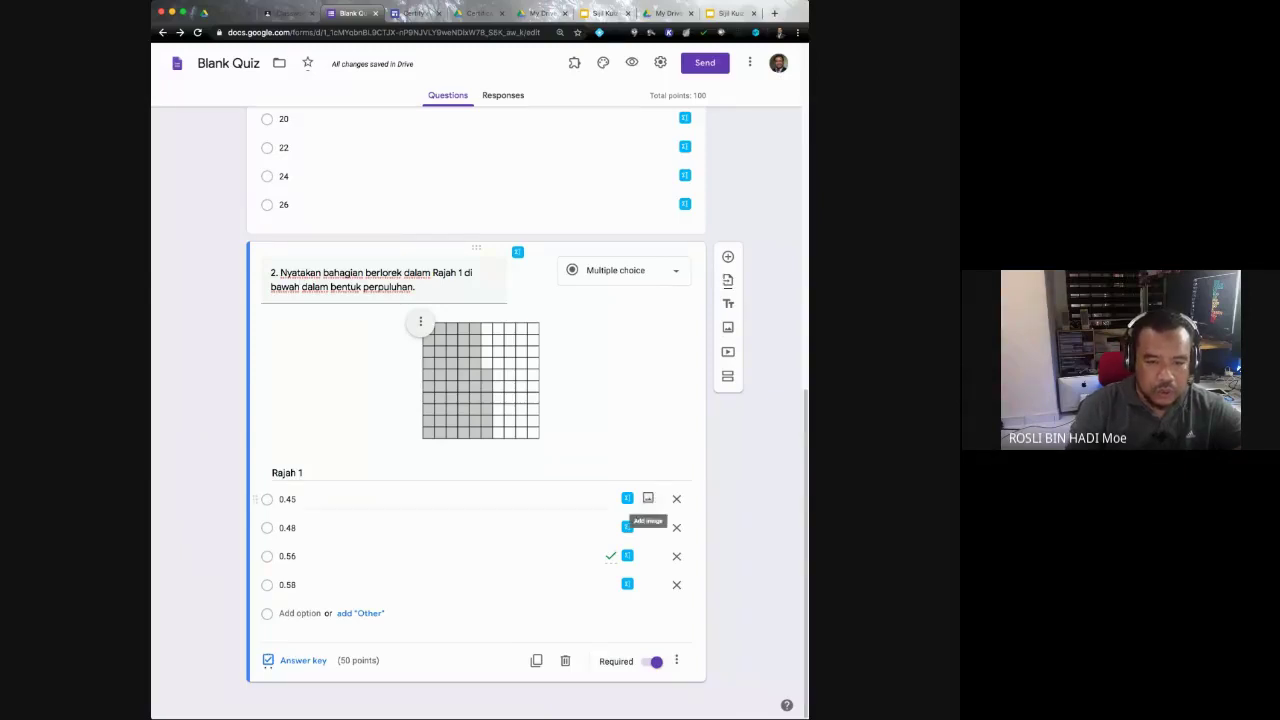
left_click(615, 500)
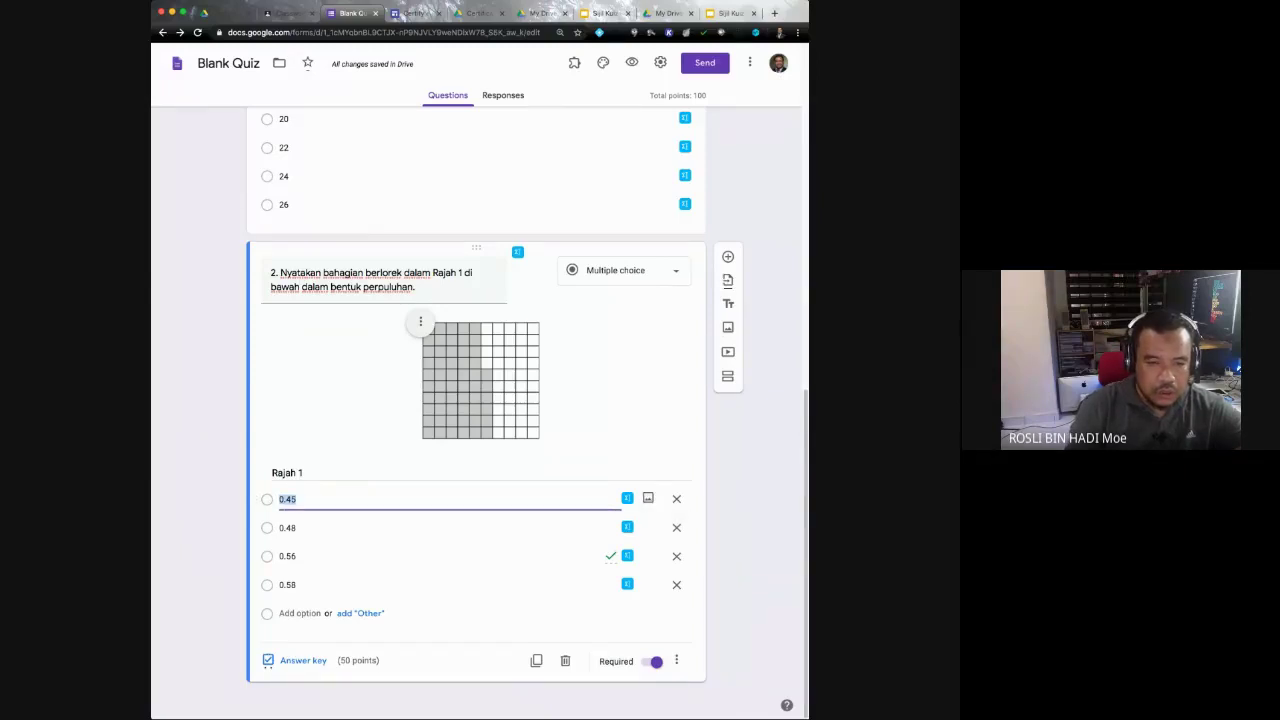
Step: Add section 'Bahagian B' described 'Jawab semua soalan.' with a new blank question
left_click(615, 440)
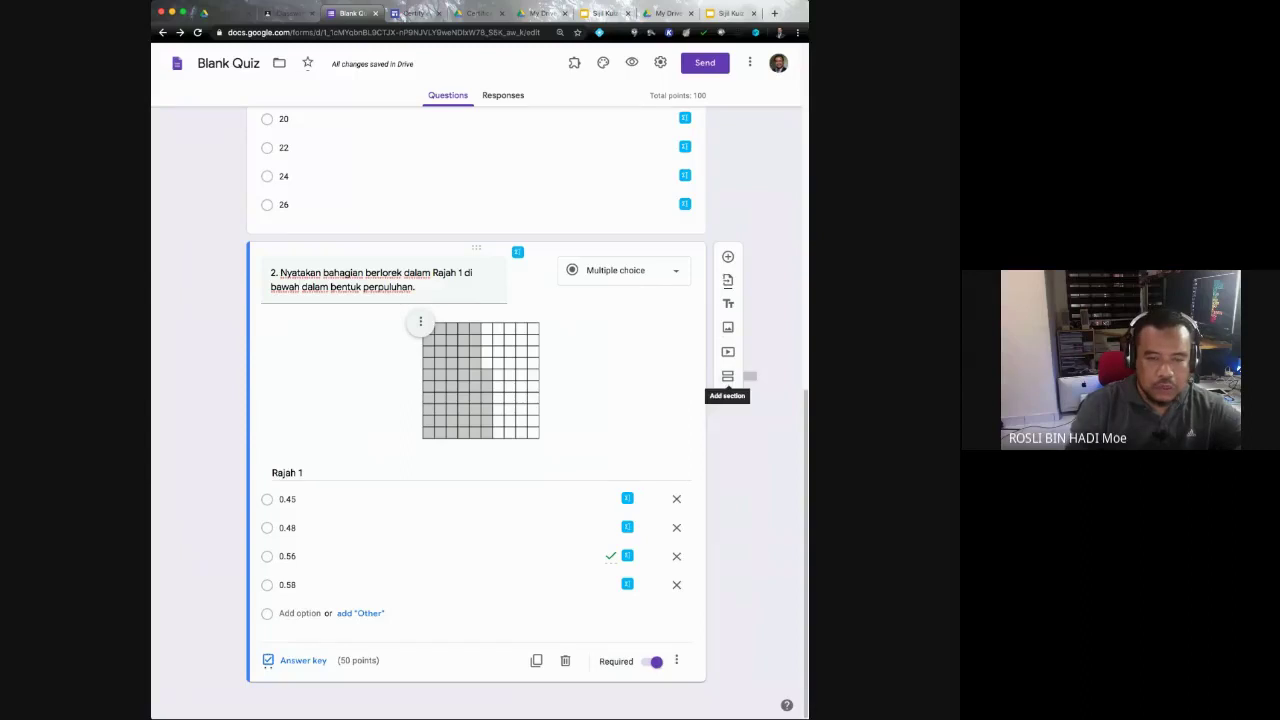
left_click(728, 376)
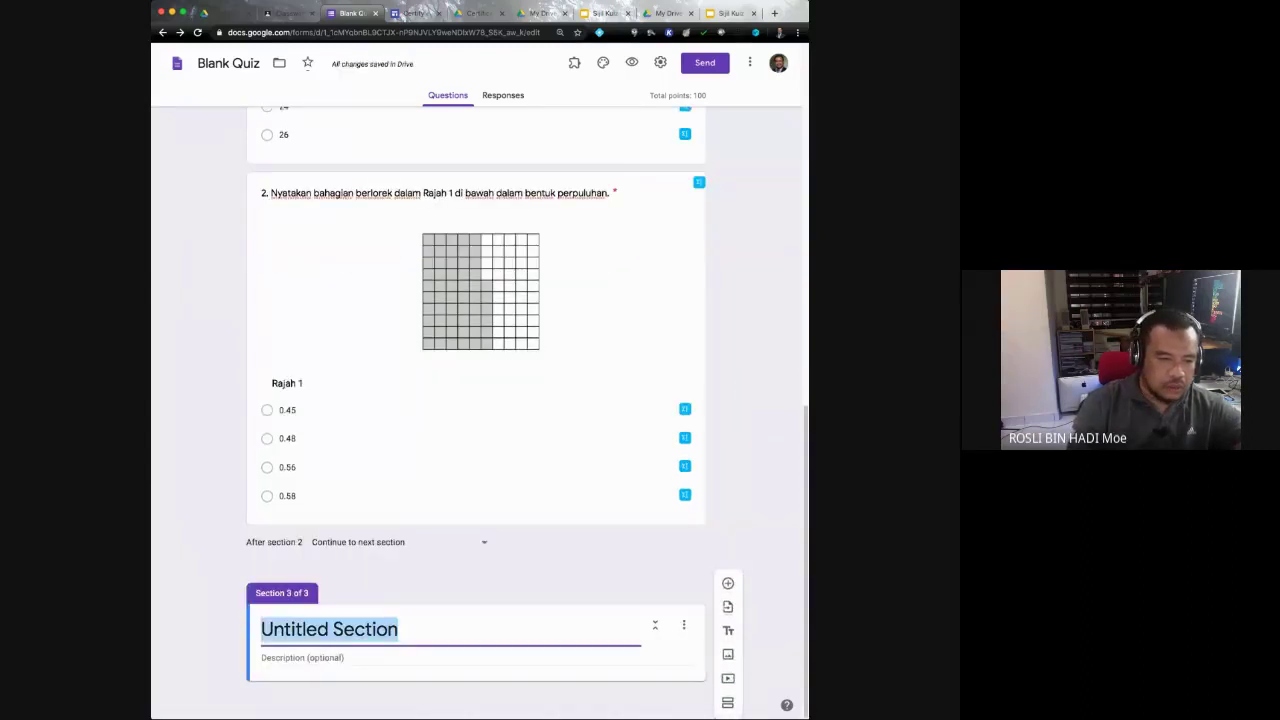
type("Pe")
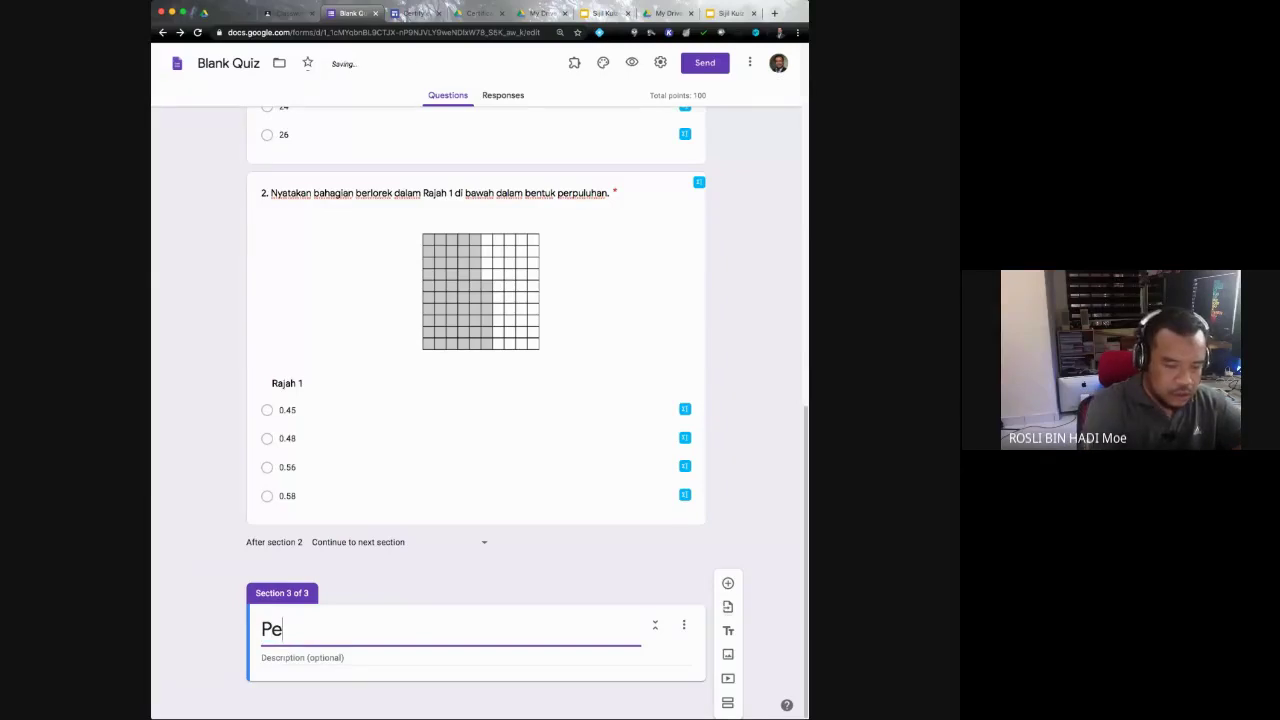
key("BackSpace")
key("BackSpace")
type("Bahagia")
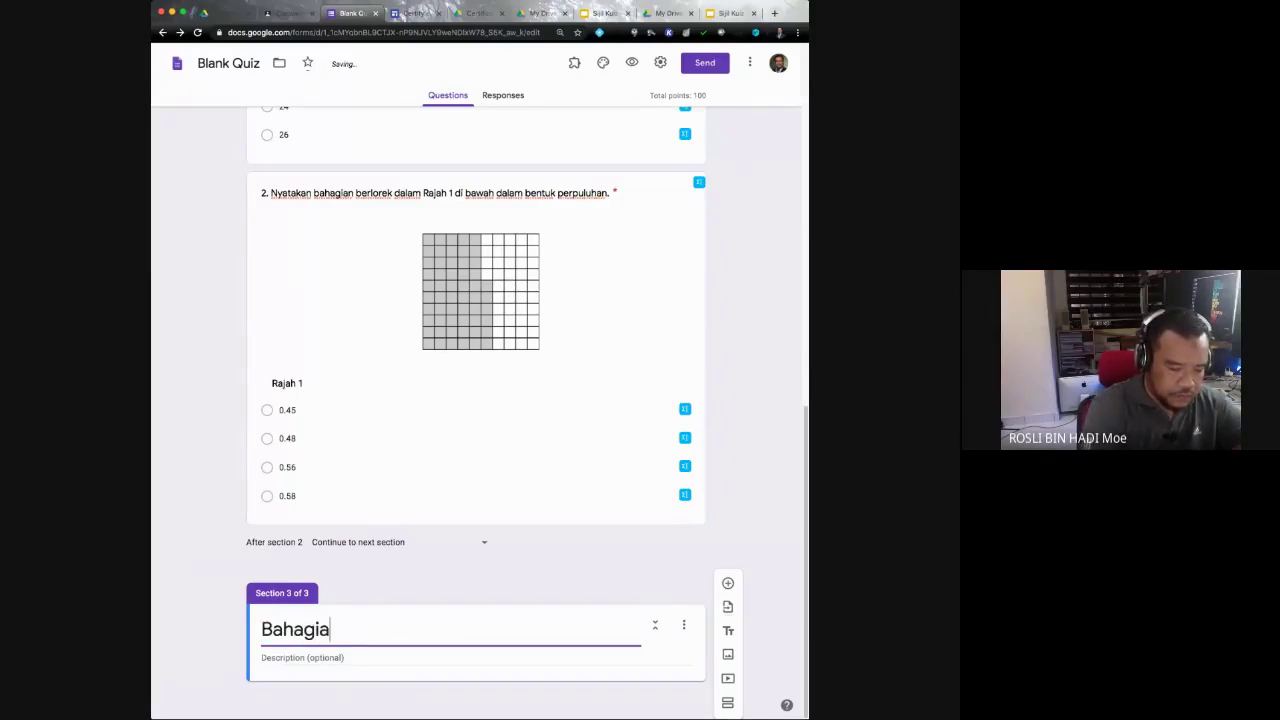
type("n B")
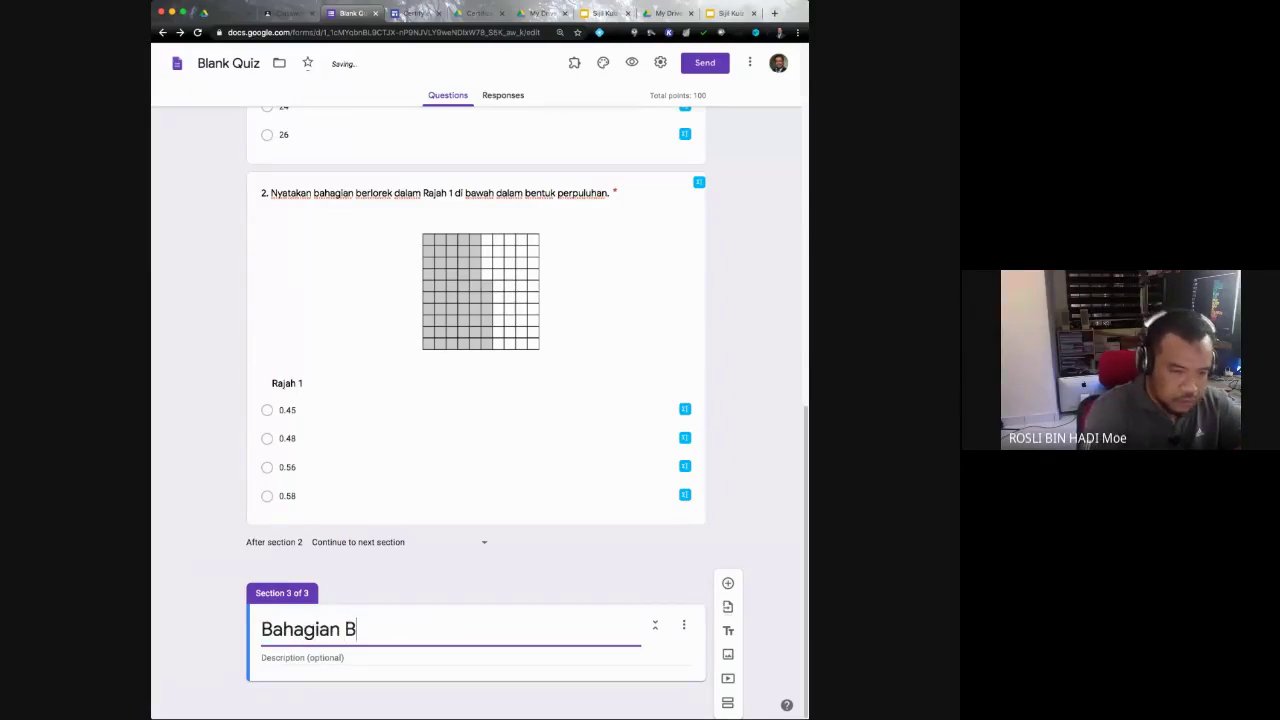
key("Tab")
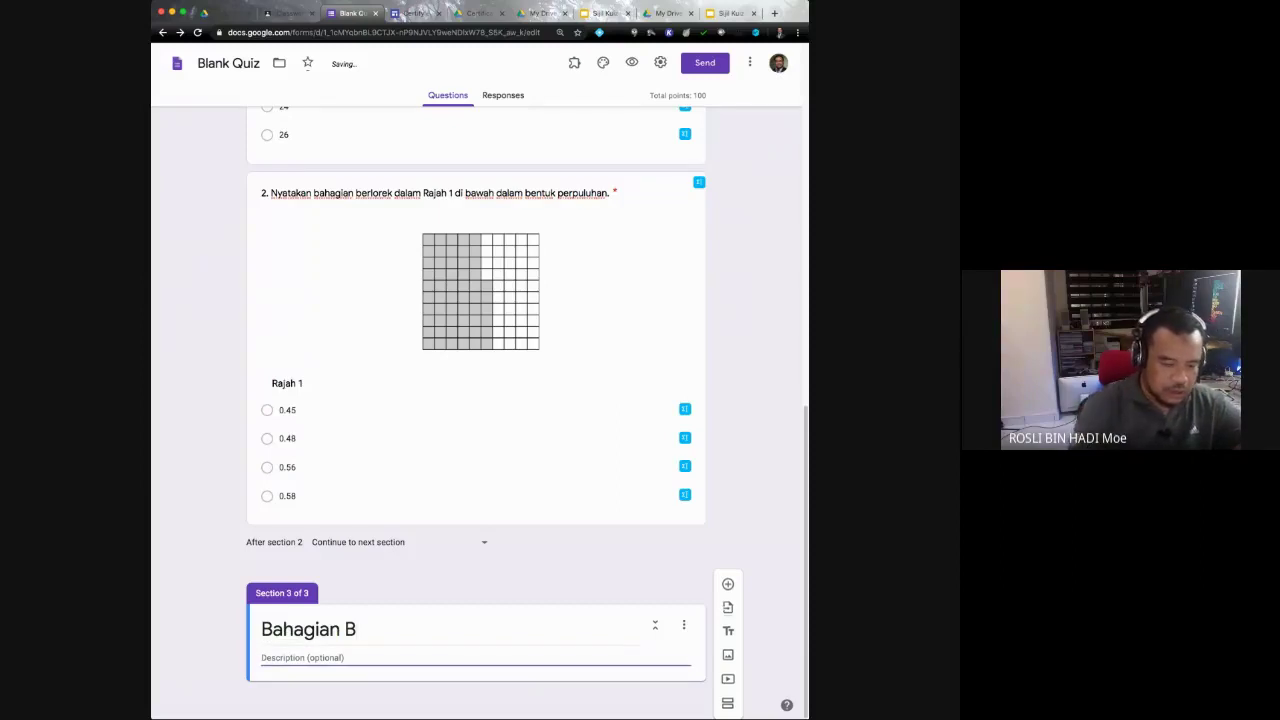
type("Jawab semu")
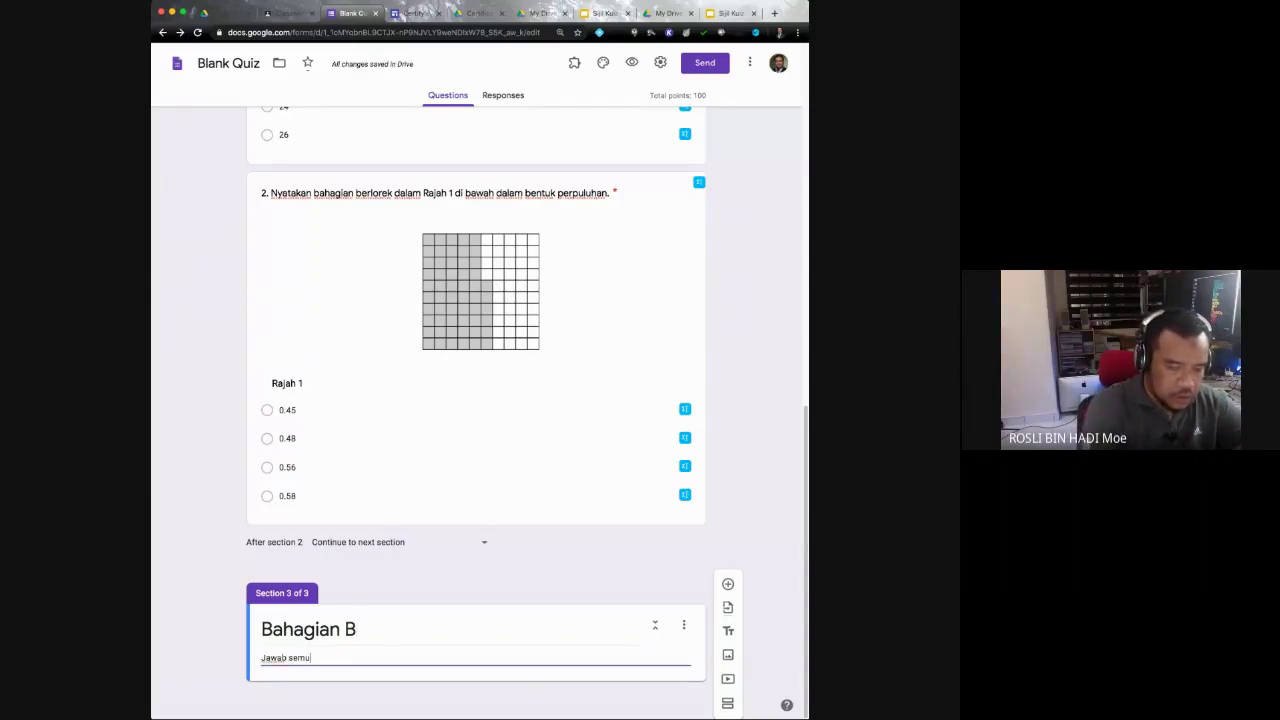
type("a soalan.")
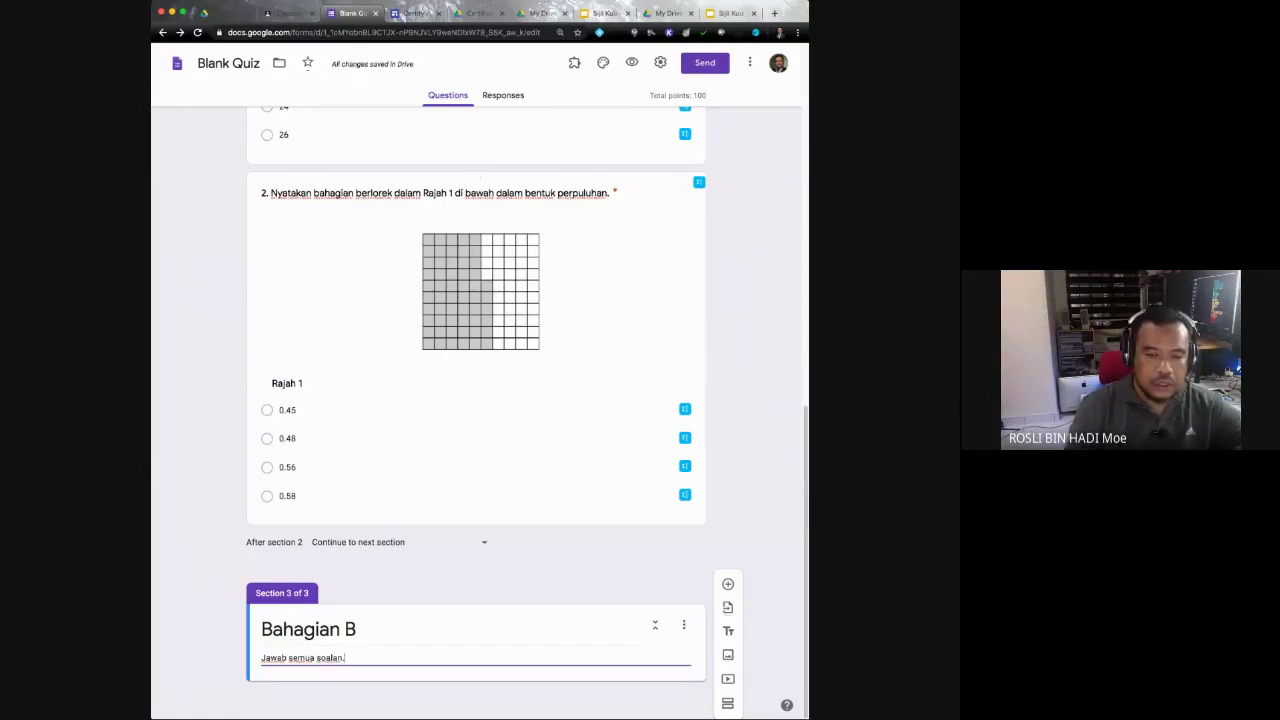
left_click(728, 584)
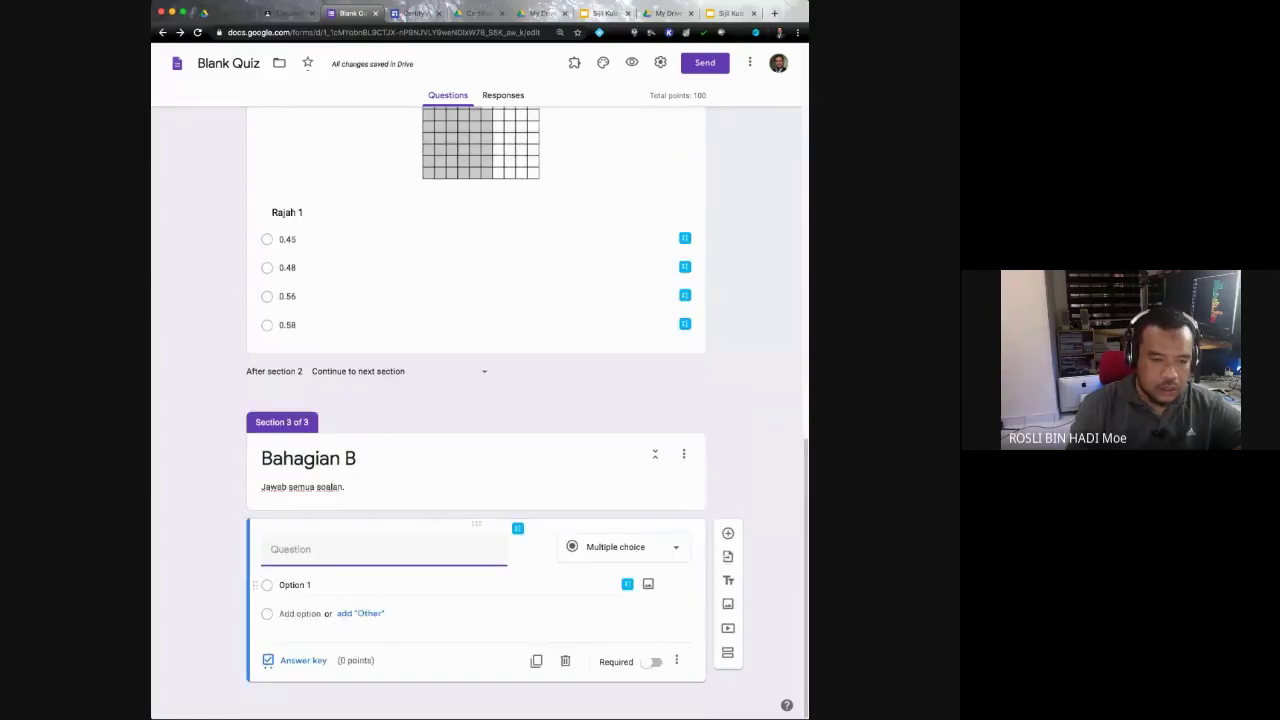
left_click(295, 585)
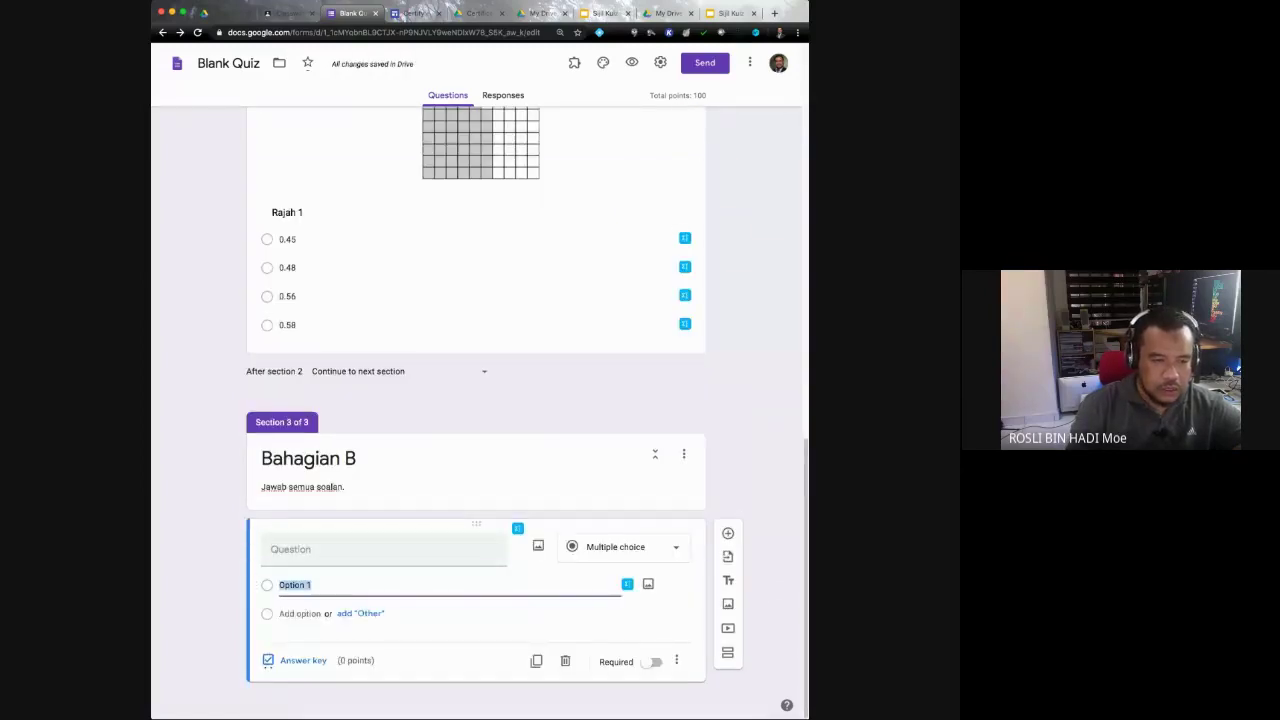
left_click(290, 549)
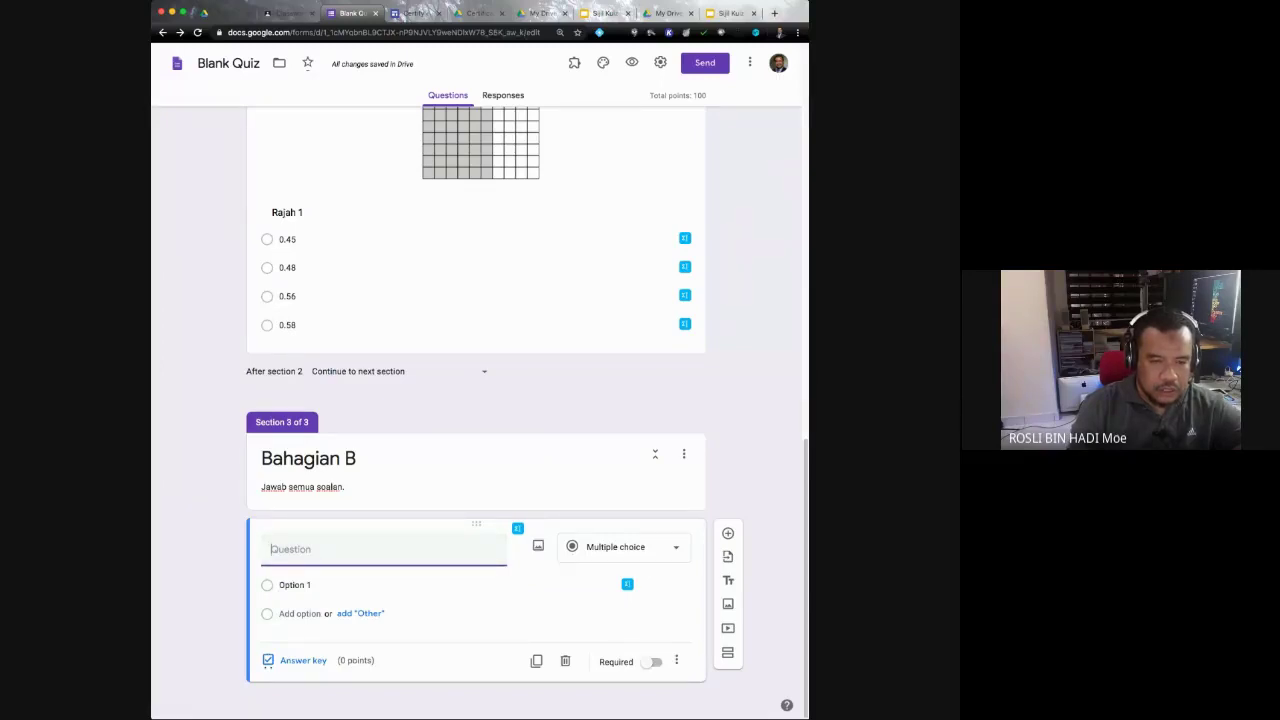
left_click(517, 528)
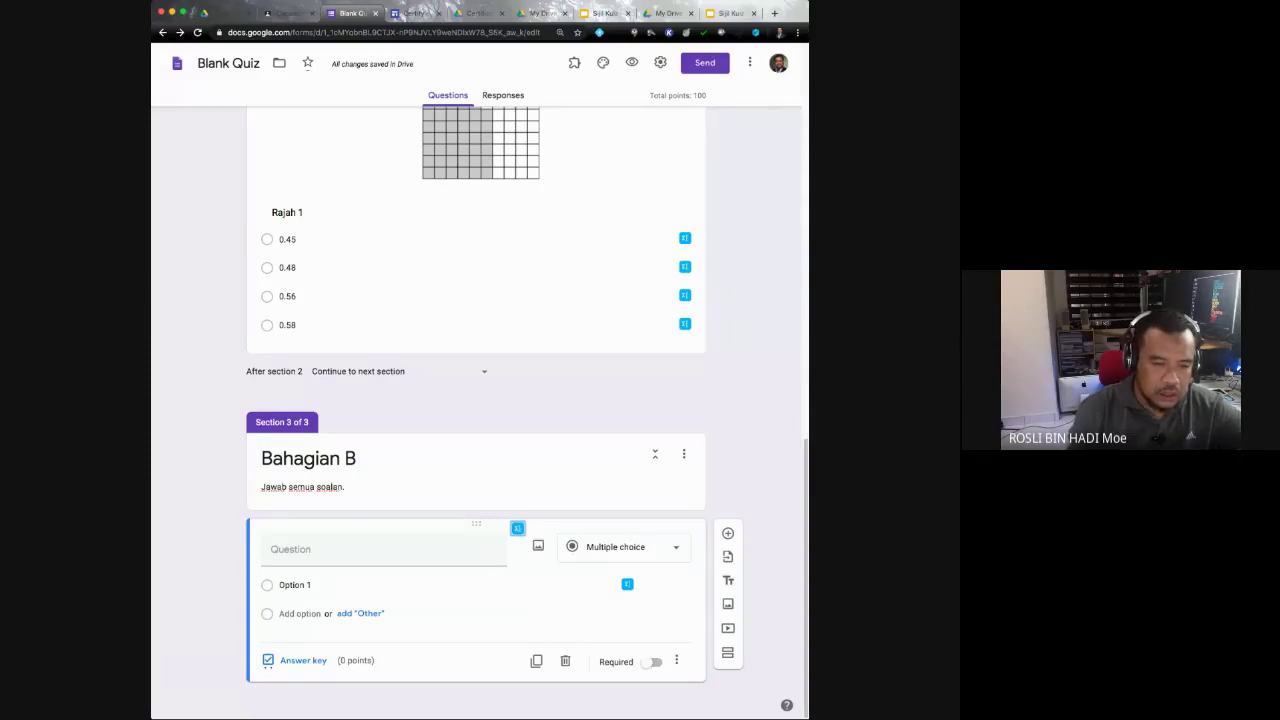
key("Tab")
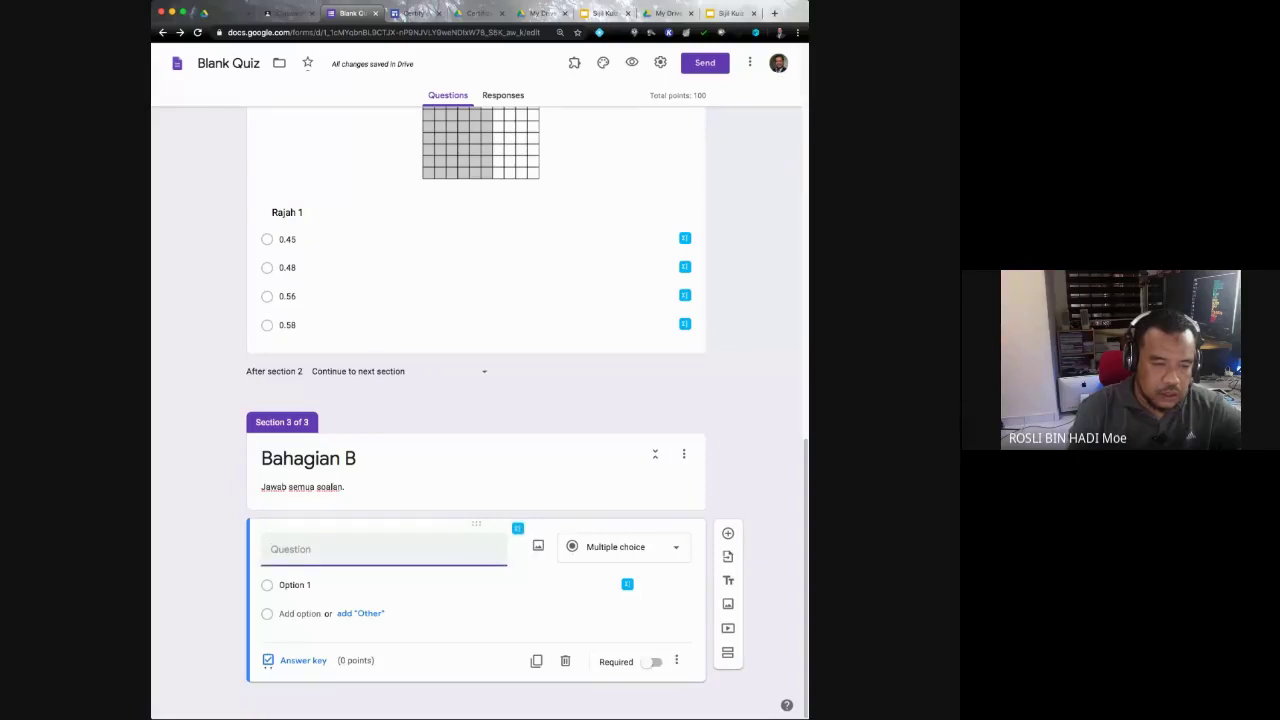
key("Tab")
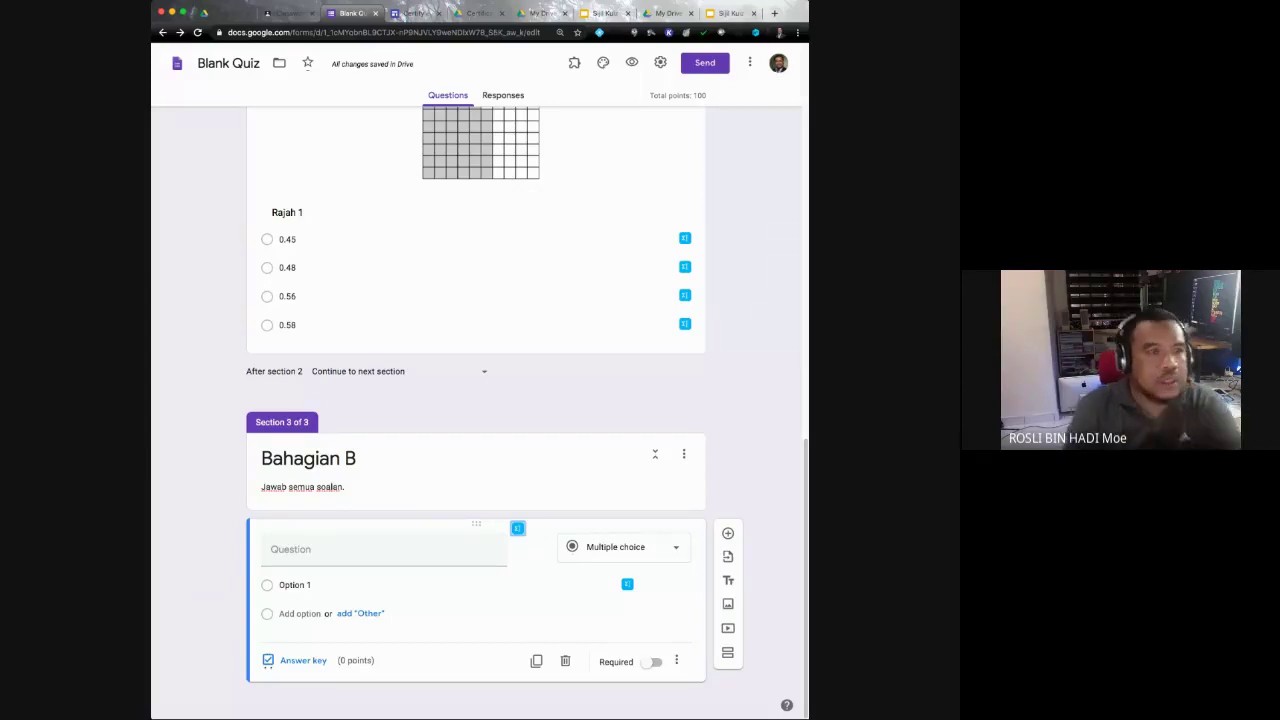
key("Home")
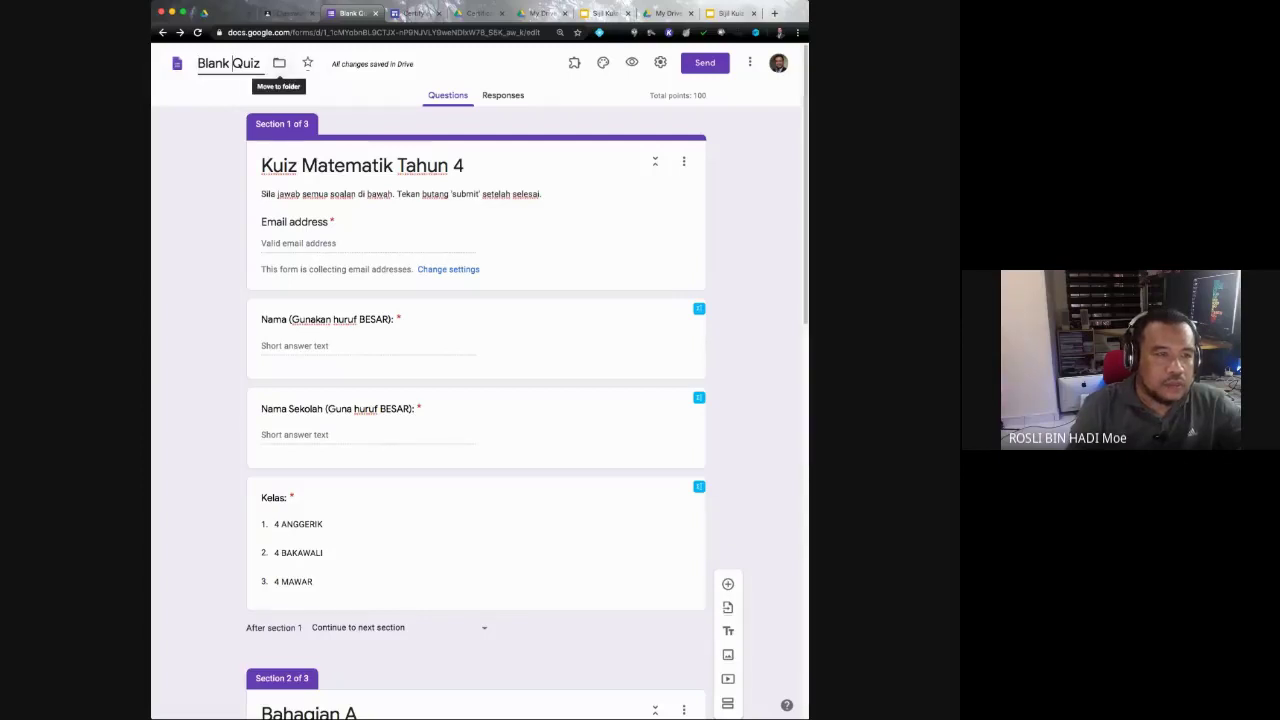
Step: Rename the form file from 'Blank Quiz' to 'Kuiz Matematik Tahun 4'
left_click(216, 63)
key("Tab")
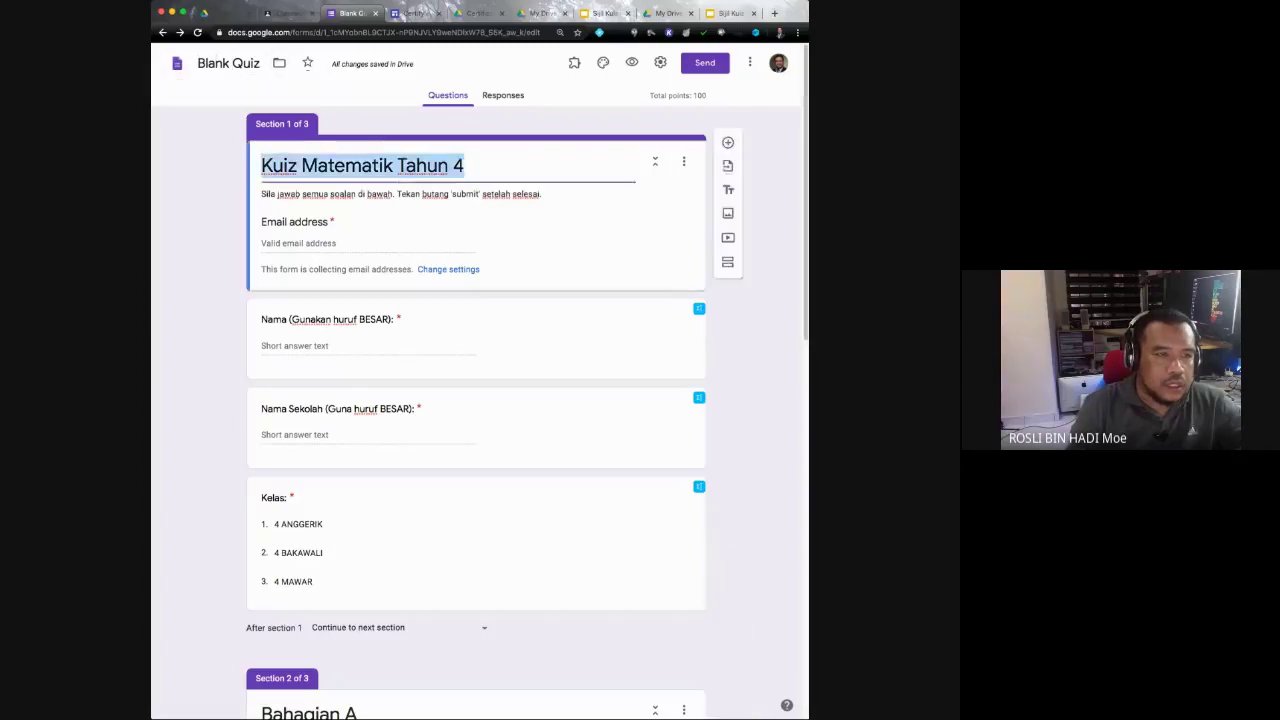
key("shift+Tab")
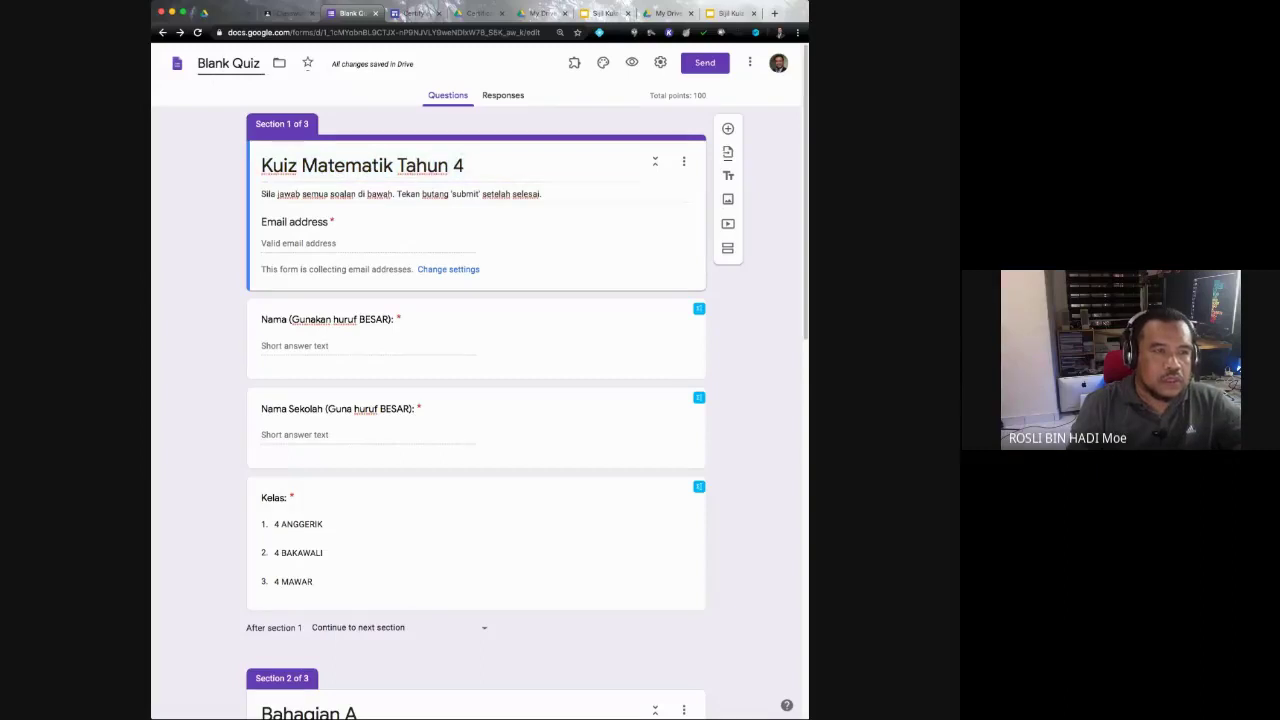
key("super+a")
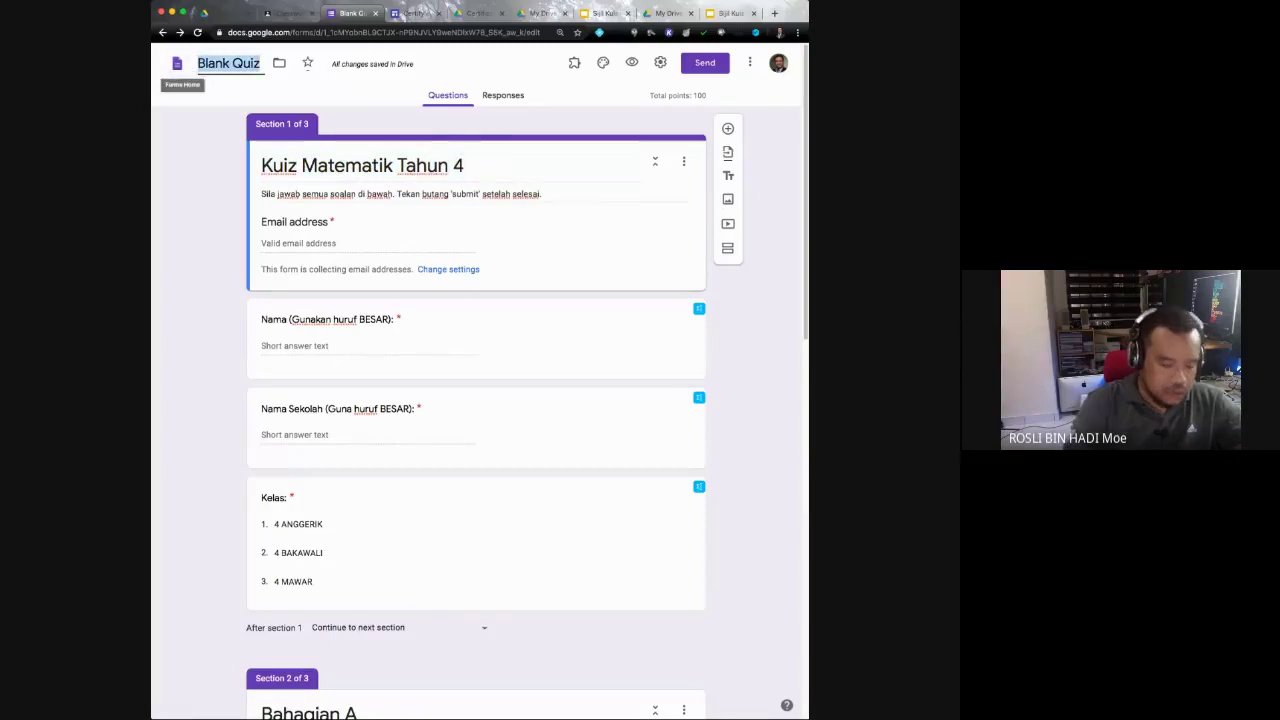
type("Kuaiz")
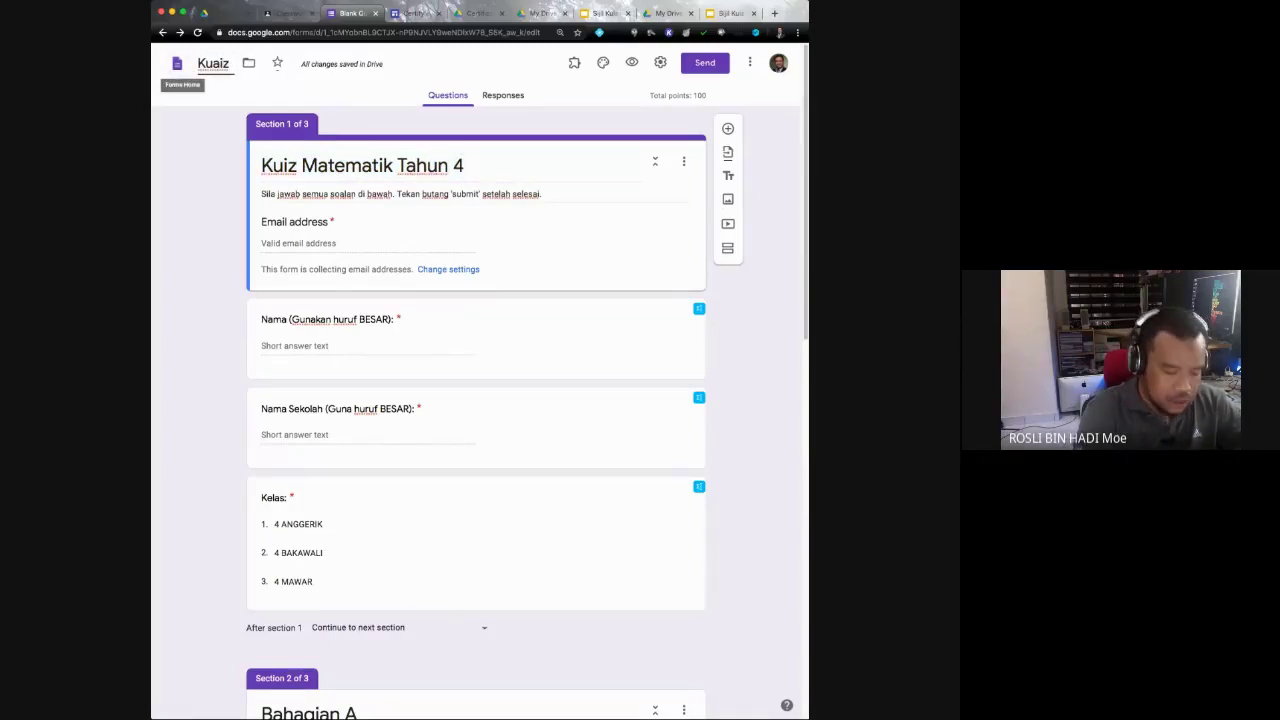
key("BackSpace")
key("BackSpace")
key("BackSpace")
key("BackSpace")
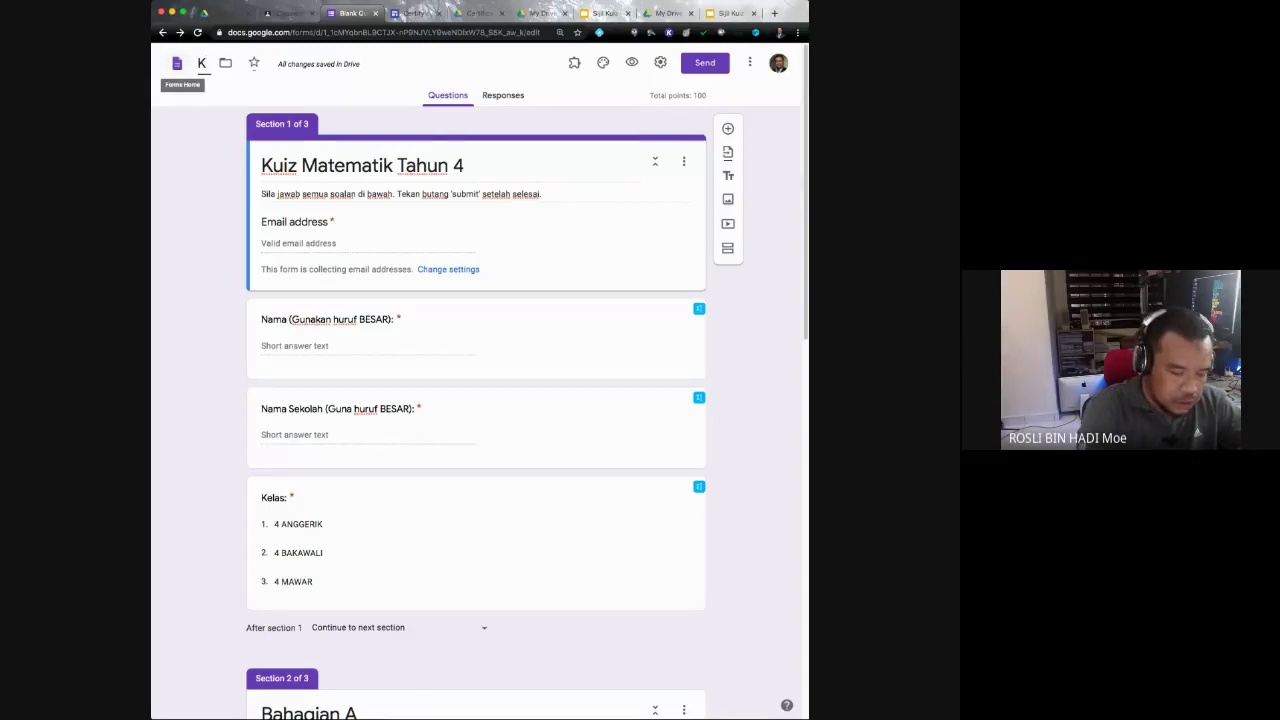
type("i")
key("BackSpace")
type("uiz")
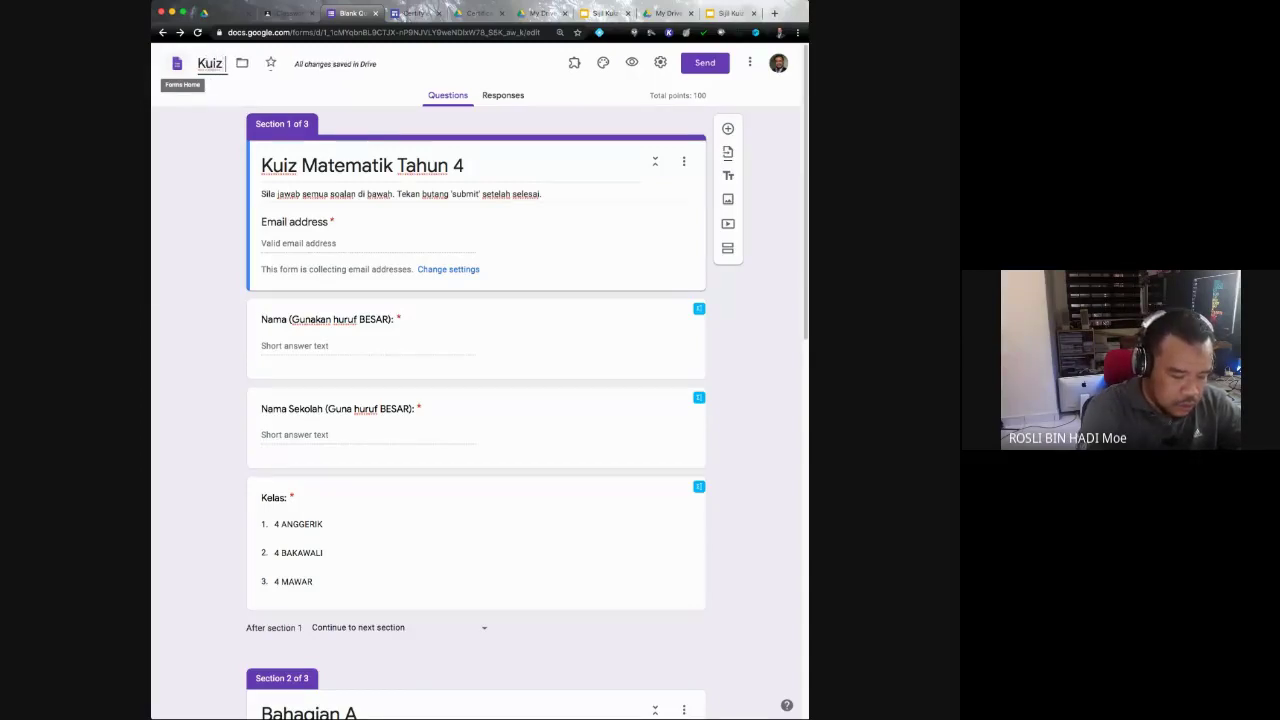
type(" Matemati")
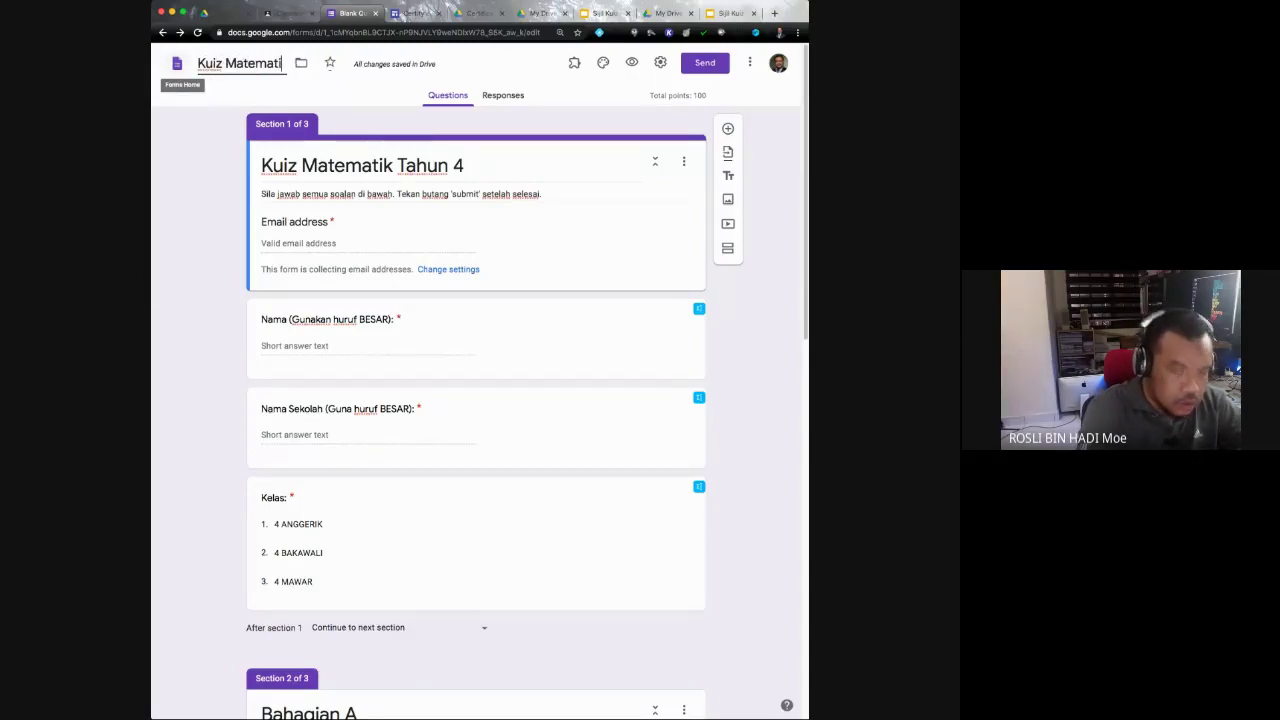
type("k Tahun 4")
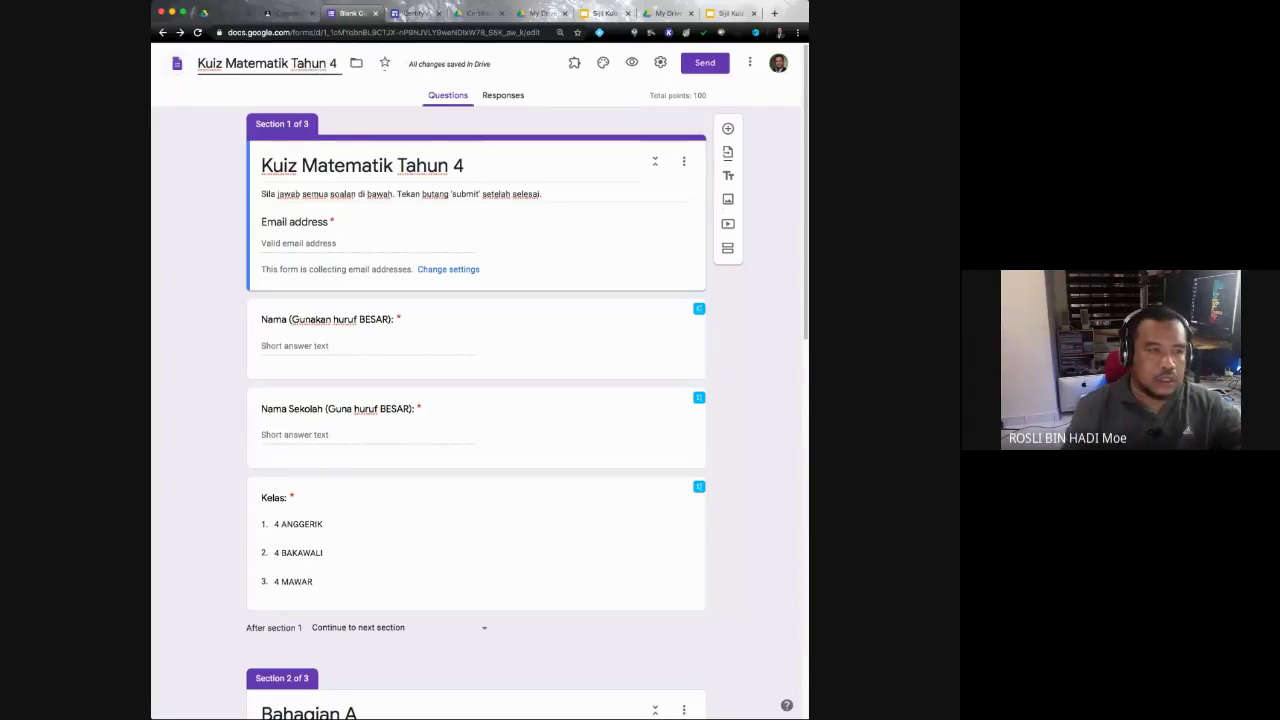
key("Return")
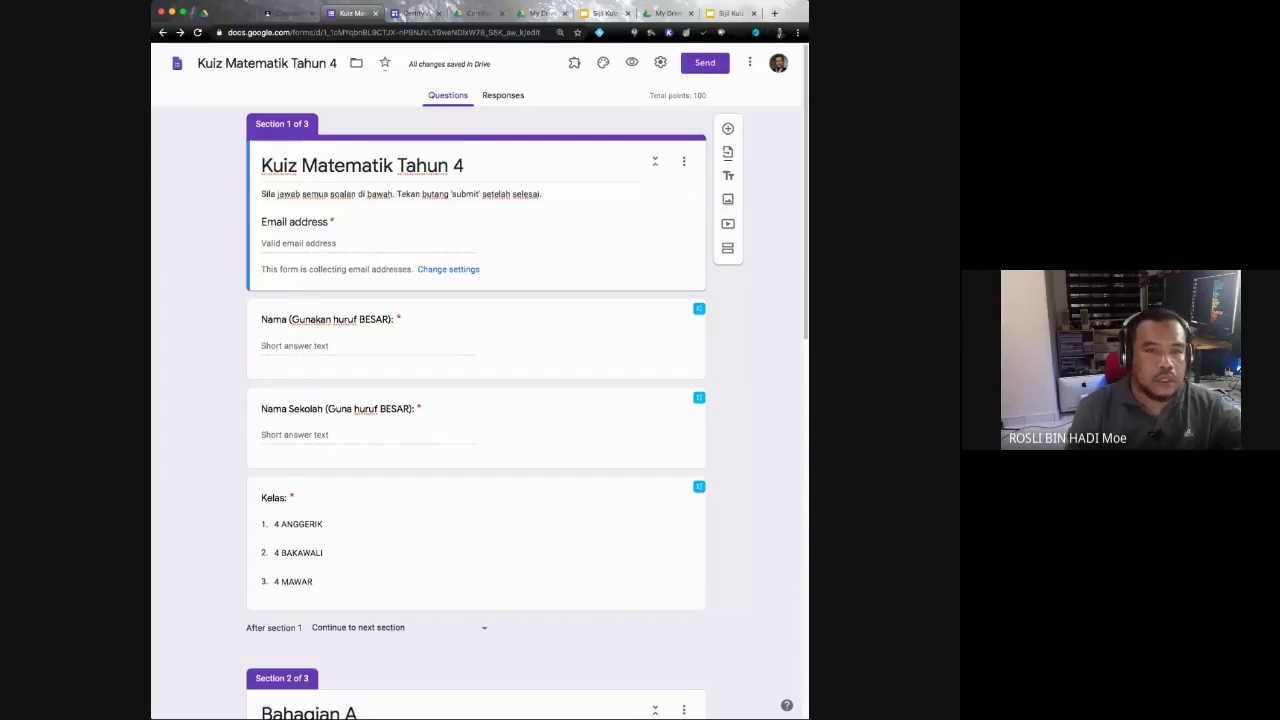
Step: Reload the form, type '1.' into Bahagian B's empty question and bring up EquatIO's tools
scroll(476, 400, "down", 10)
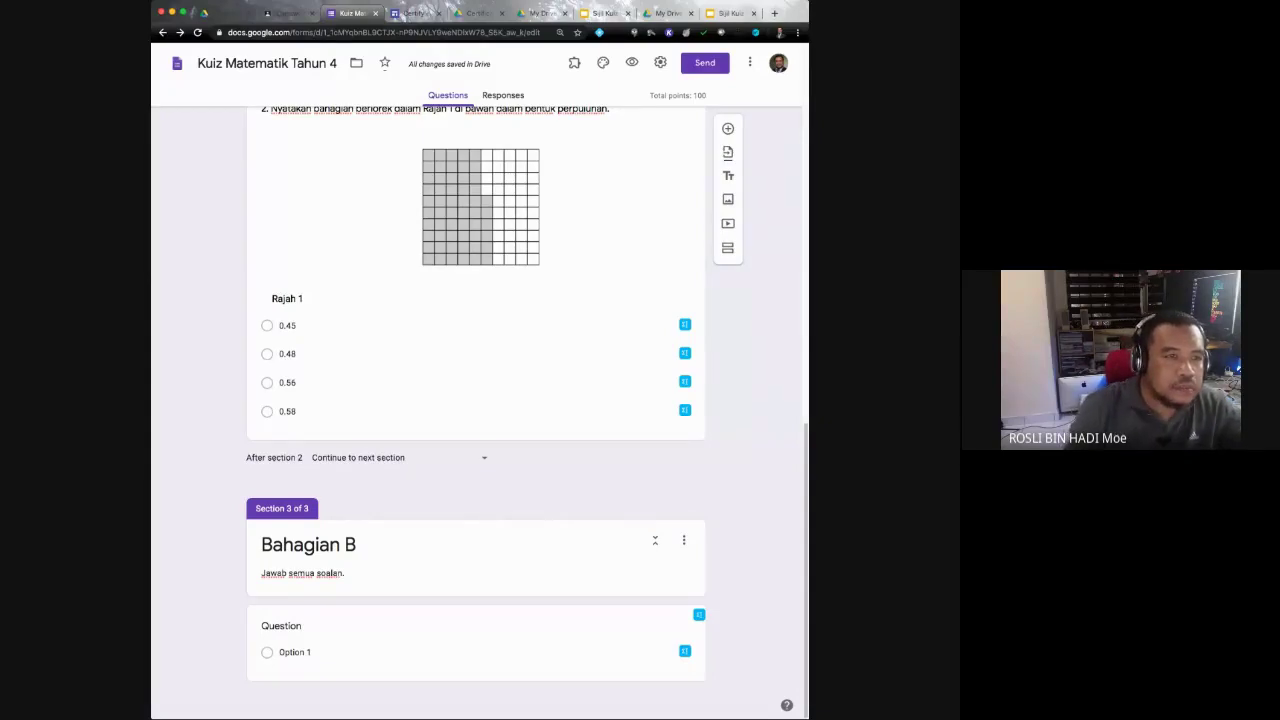
key("super+r")
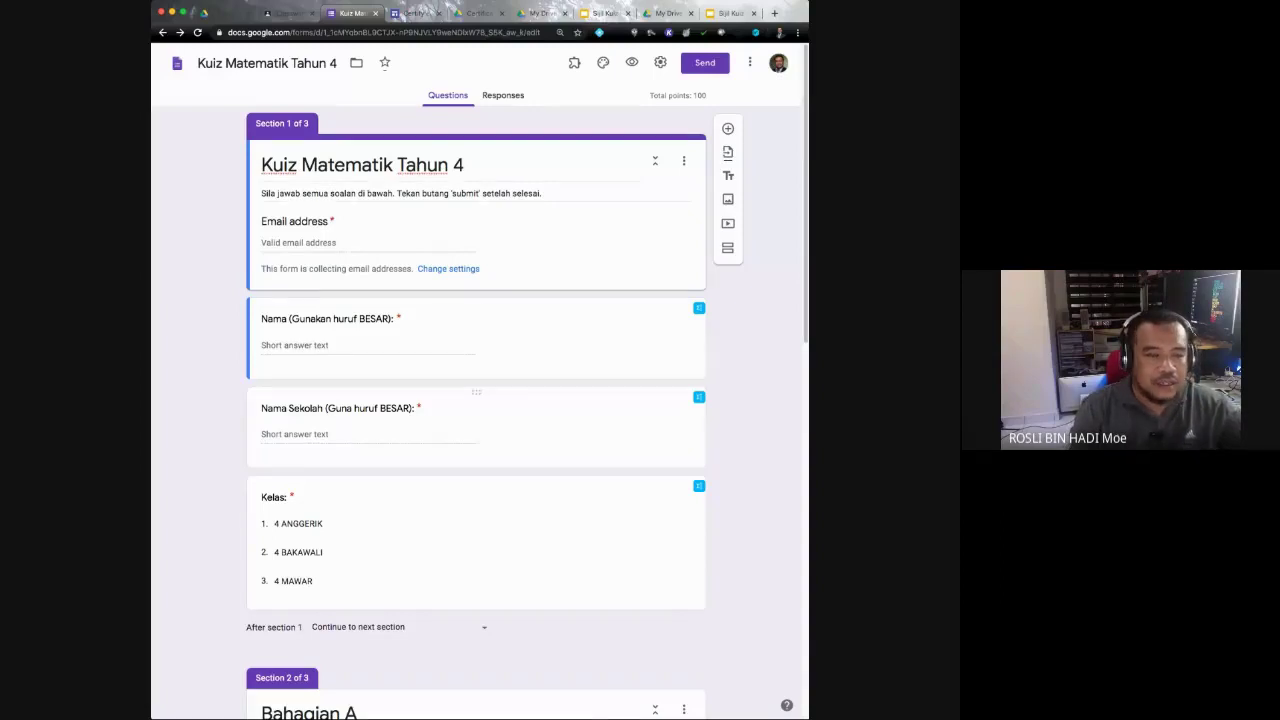
scroll(476, 400, "down", 15)
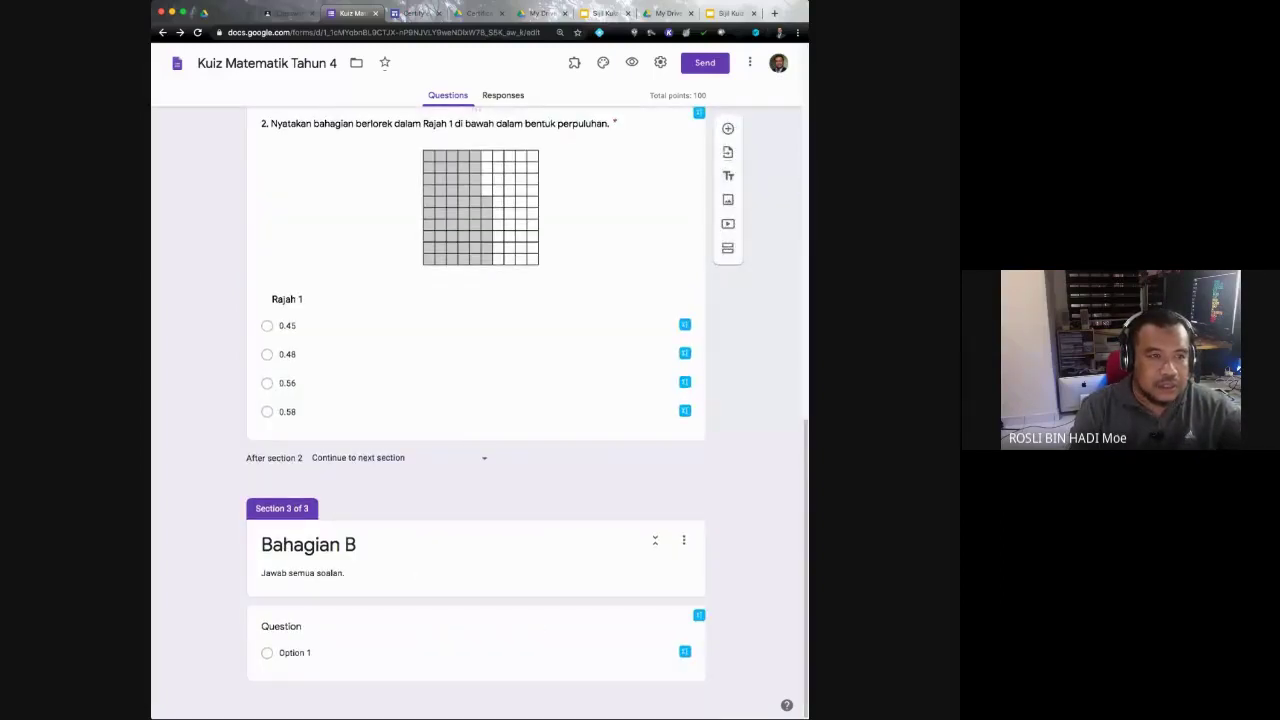
scroll(476, 400, "down", 1)
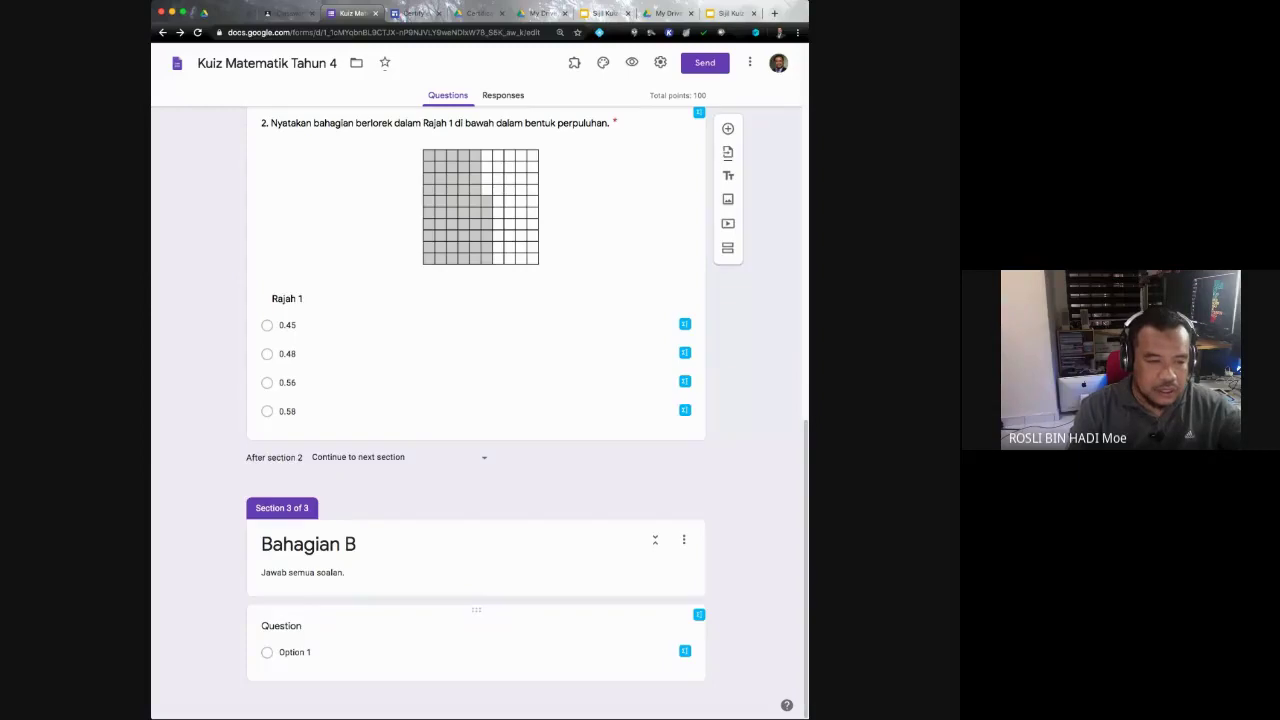
triple_click(302, 572)
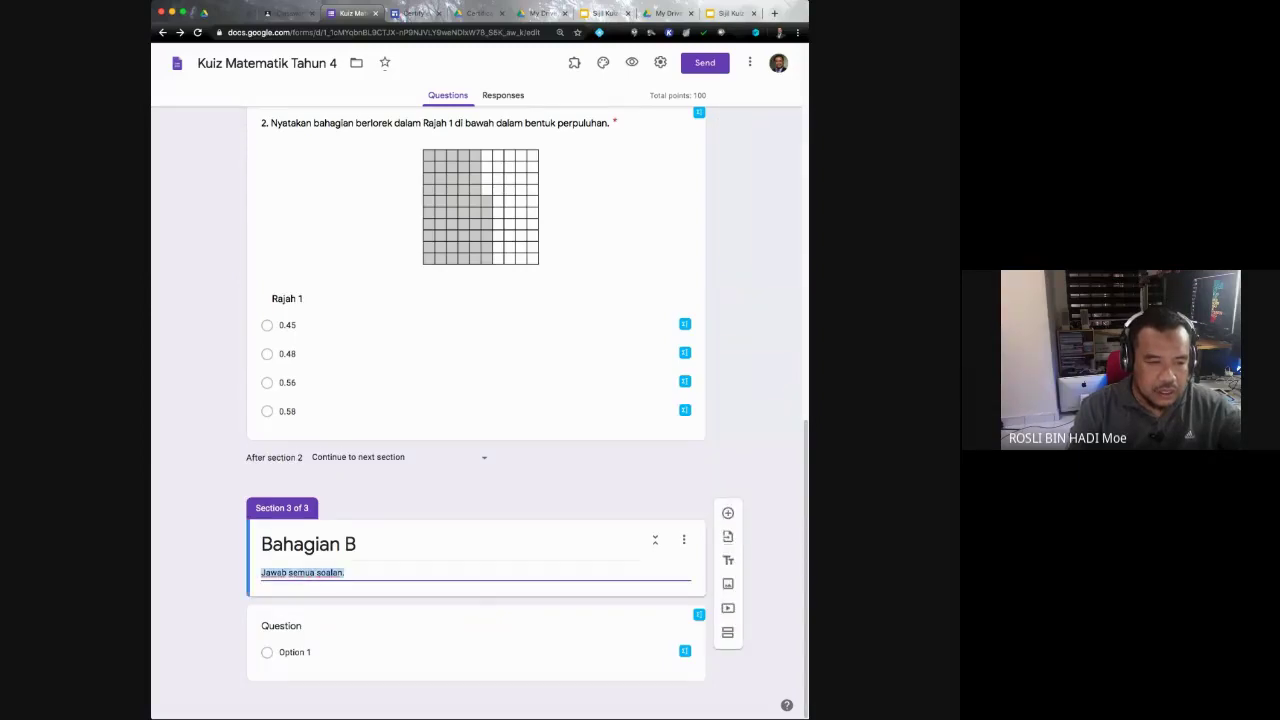
left_click(281, 626)
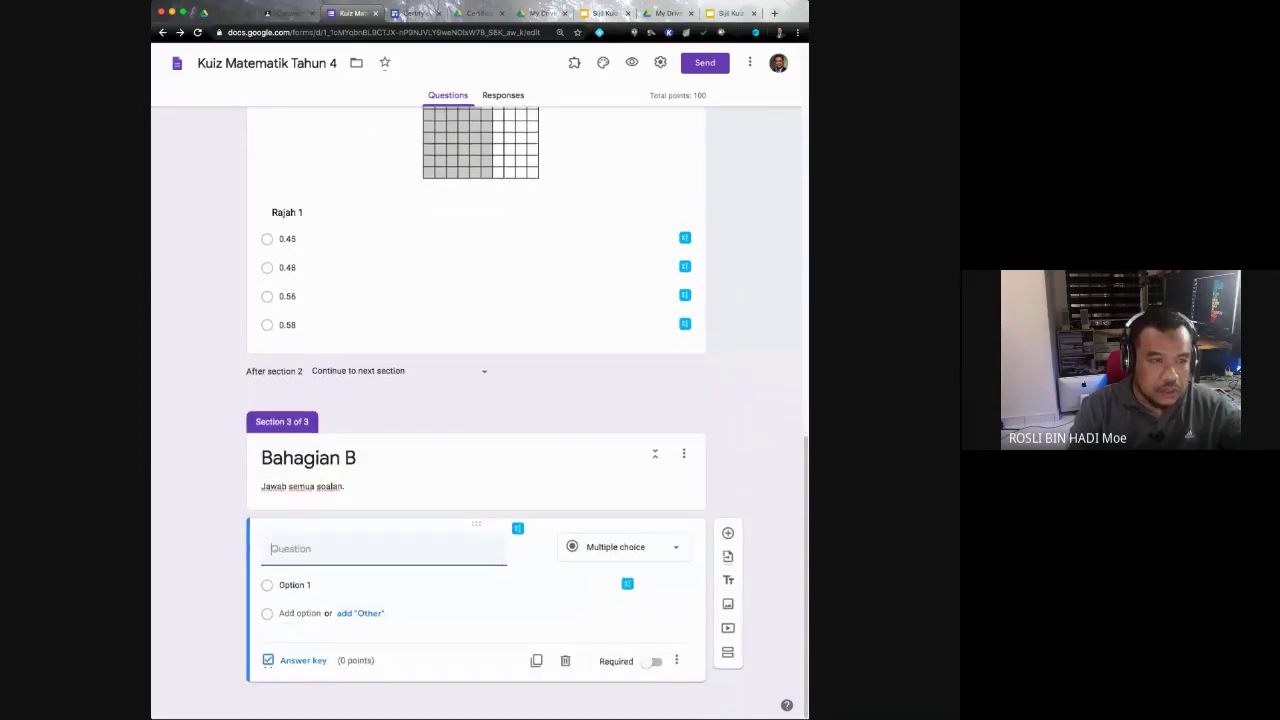
type("1")
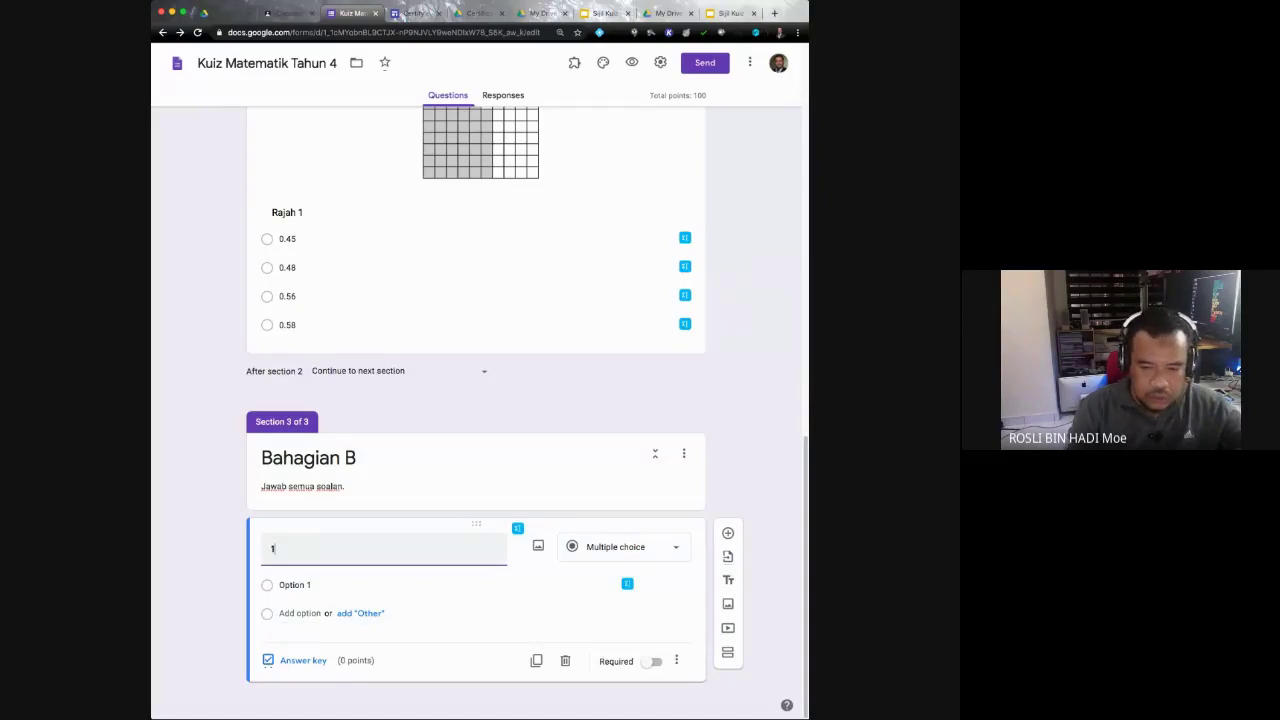
type(".")
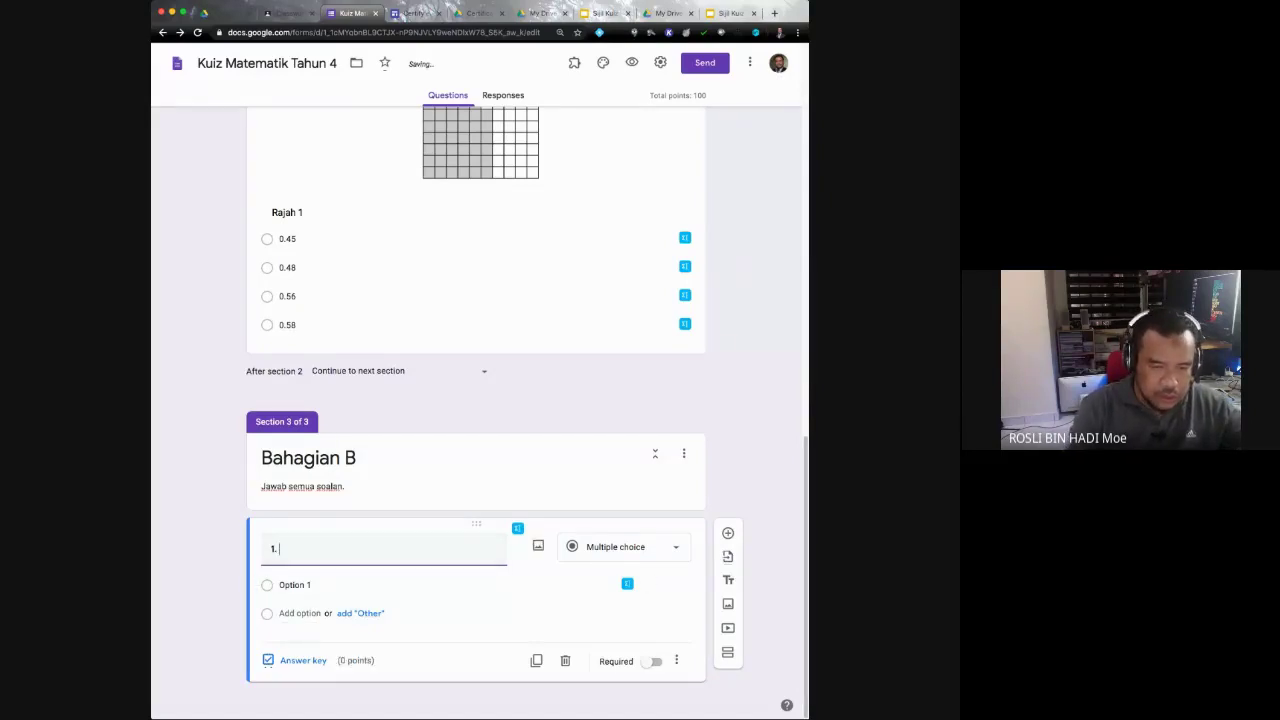
left_click(517, 528)
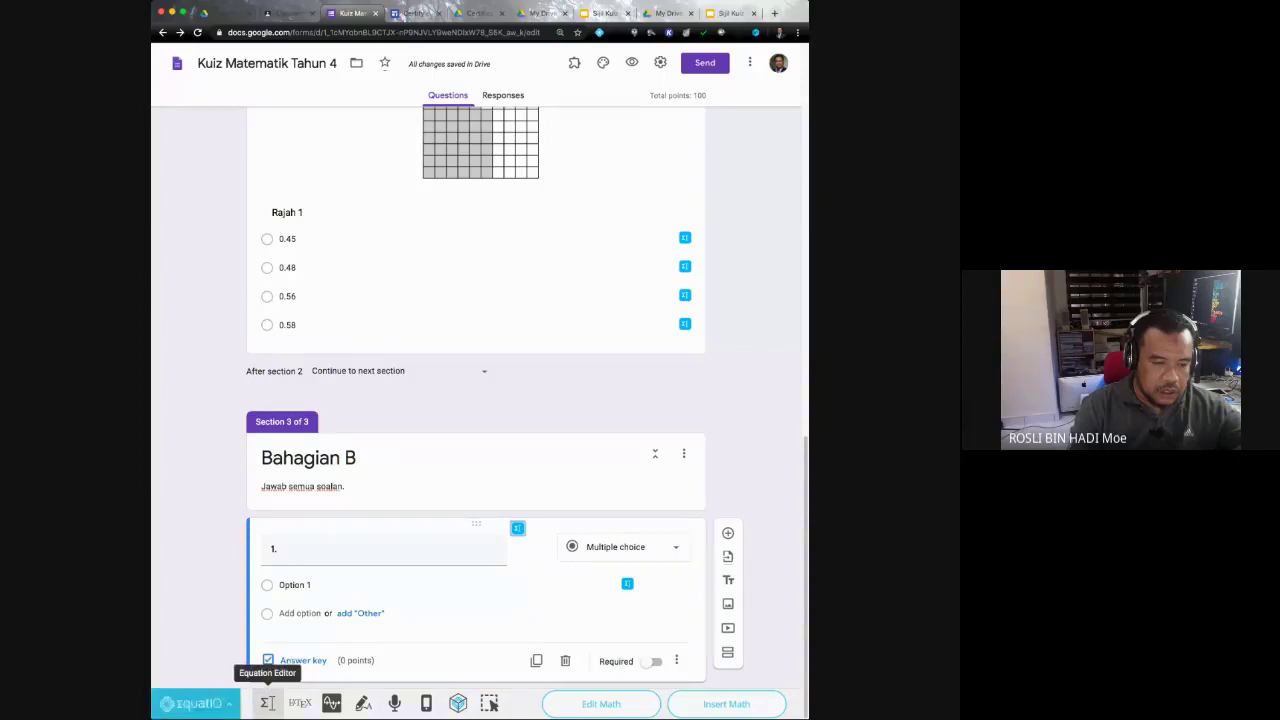
Step: Insert the equation 1/2 + 1/2 = into question 1 with EquatIO's Equation Editor
left_click(267, 703)
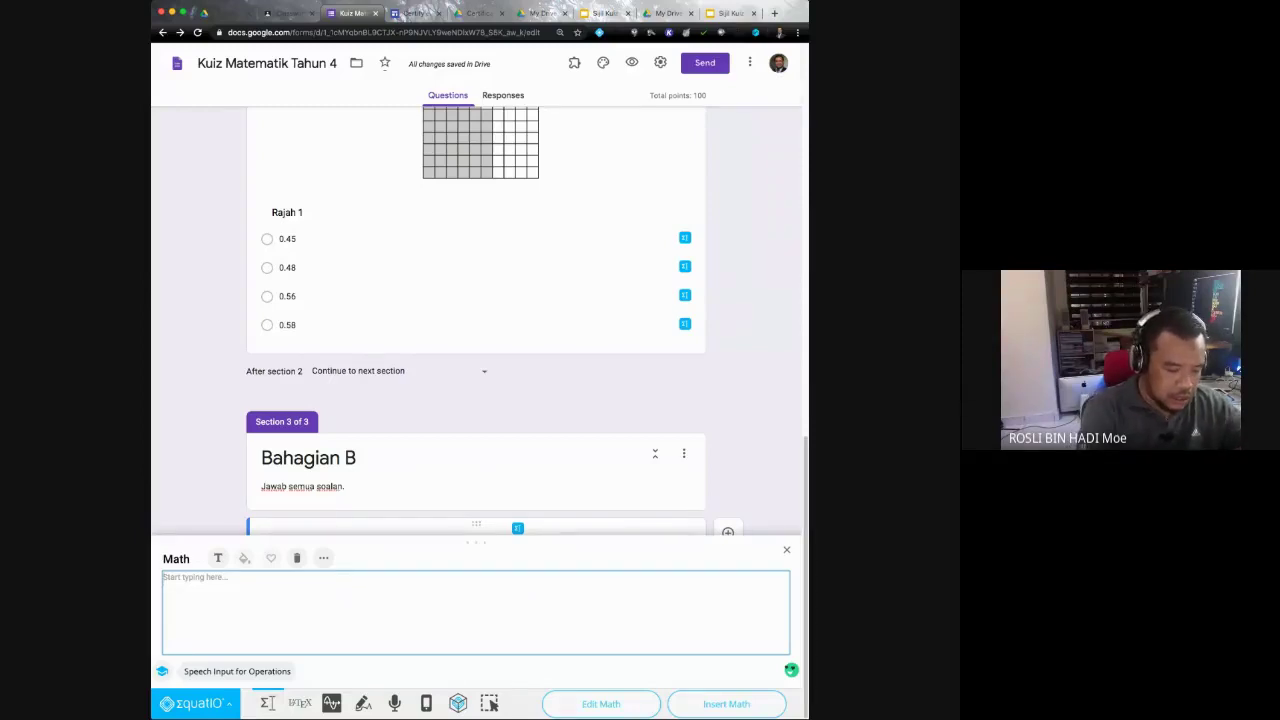
type("1")
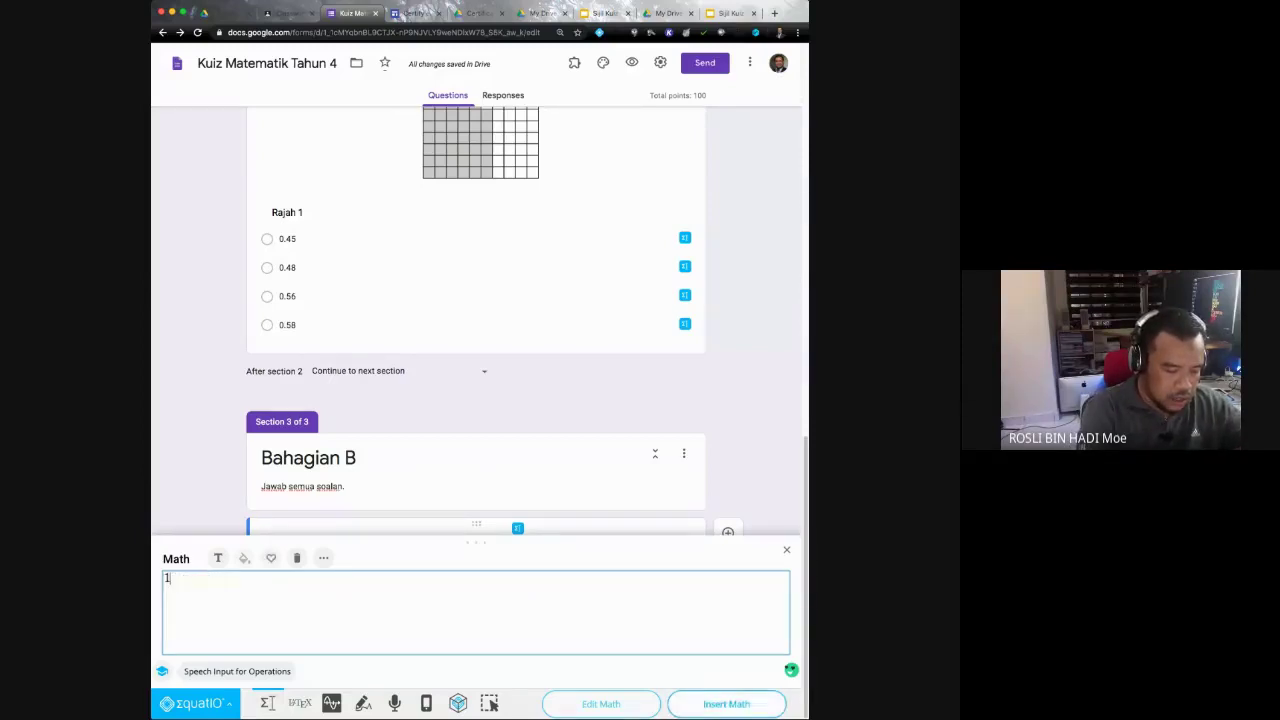
type("/2")
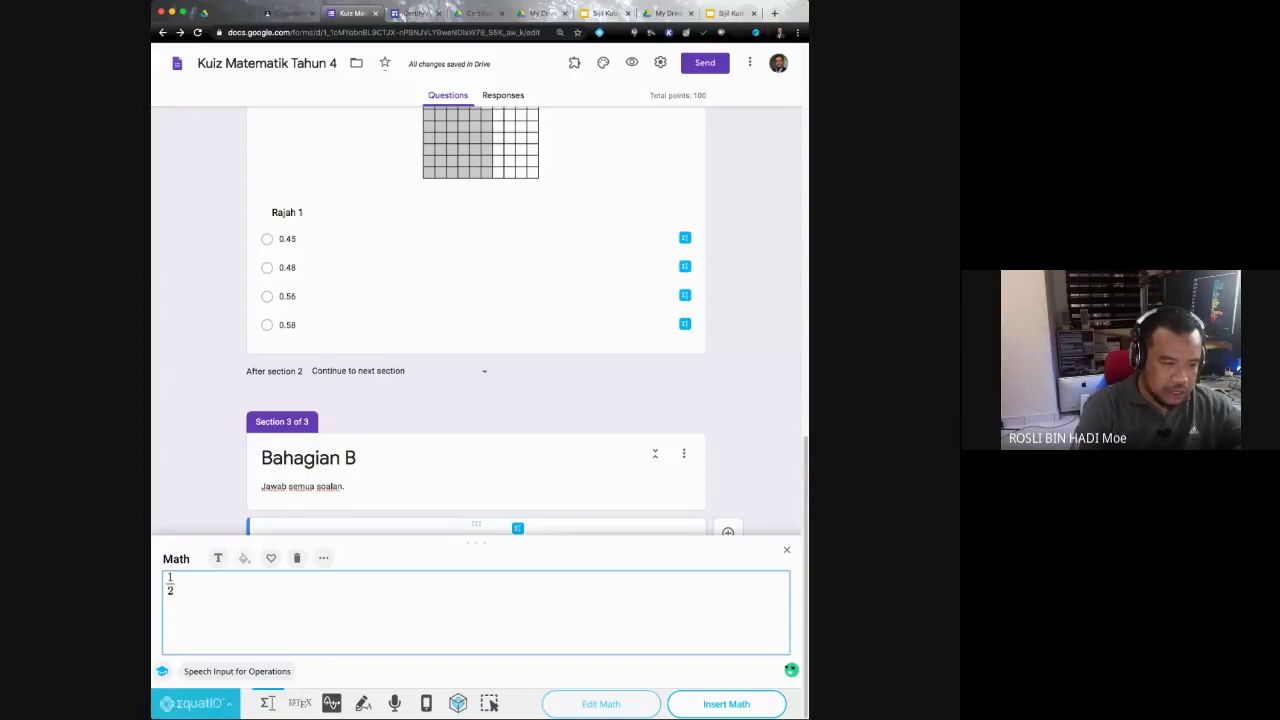
type("+ ")
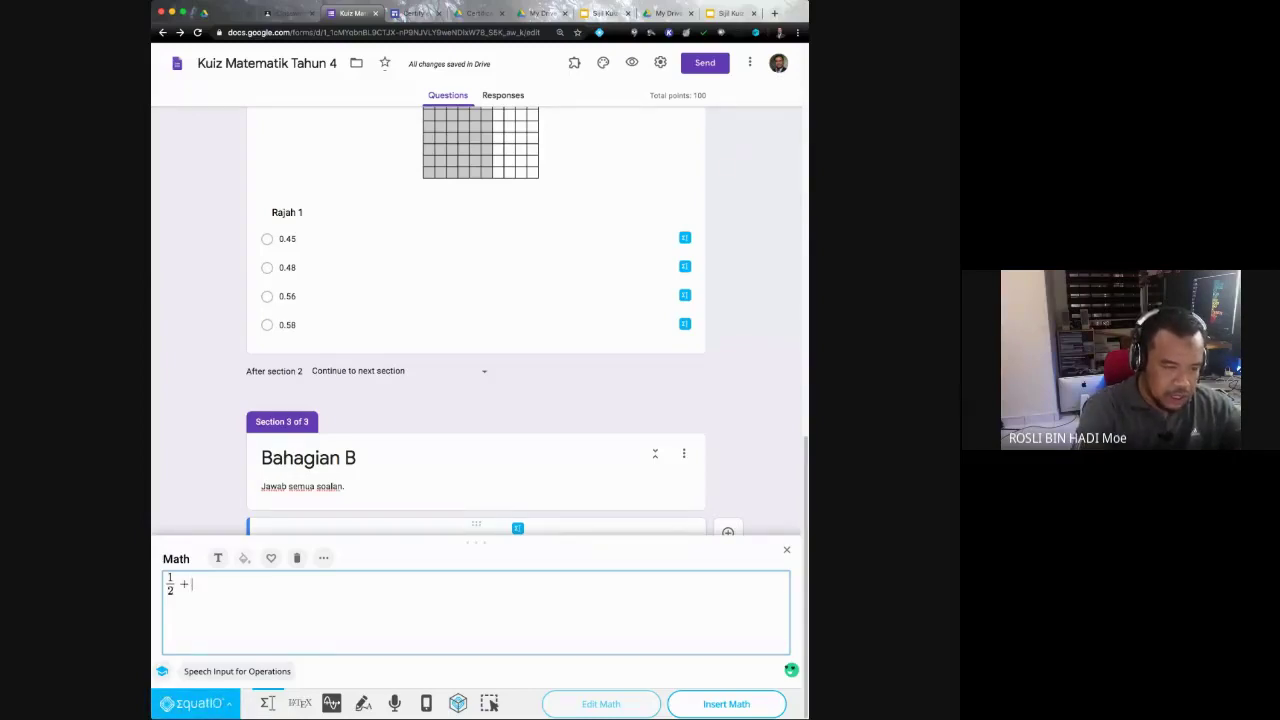
type("1/")
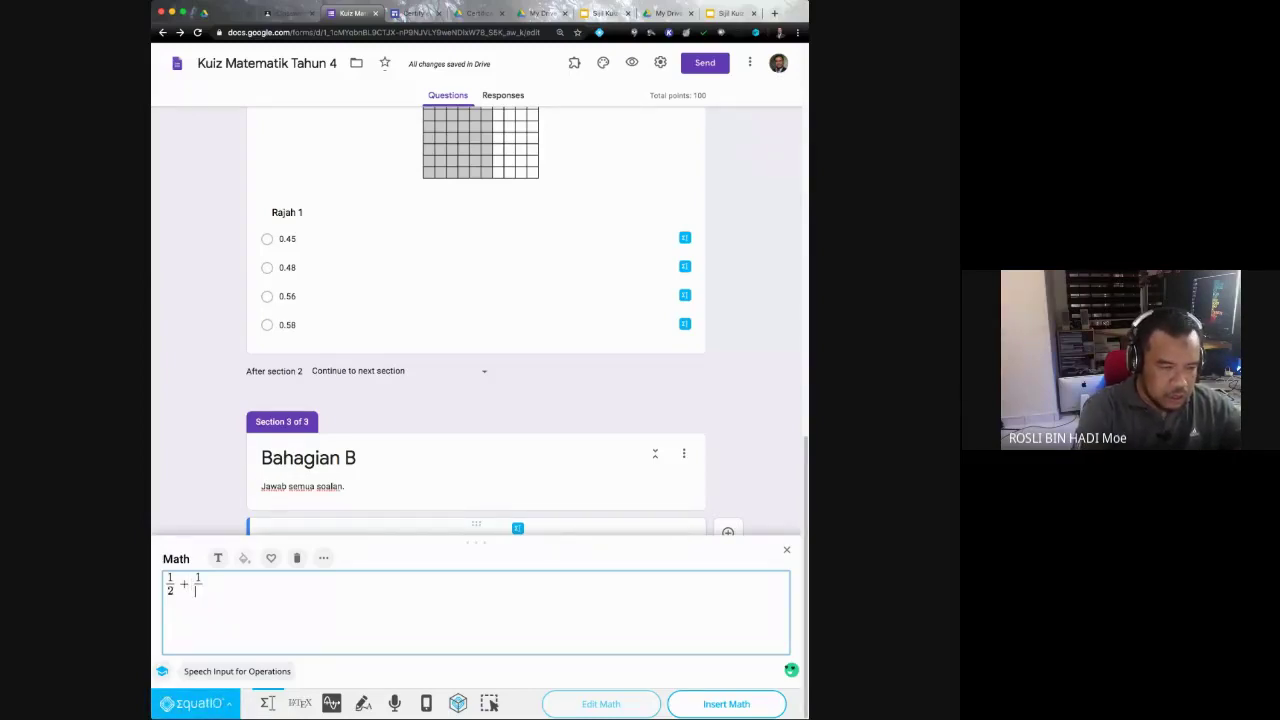
type("2 ")
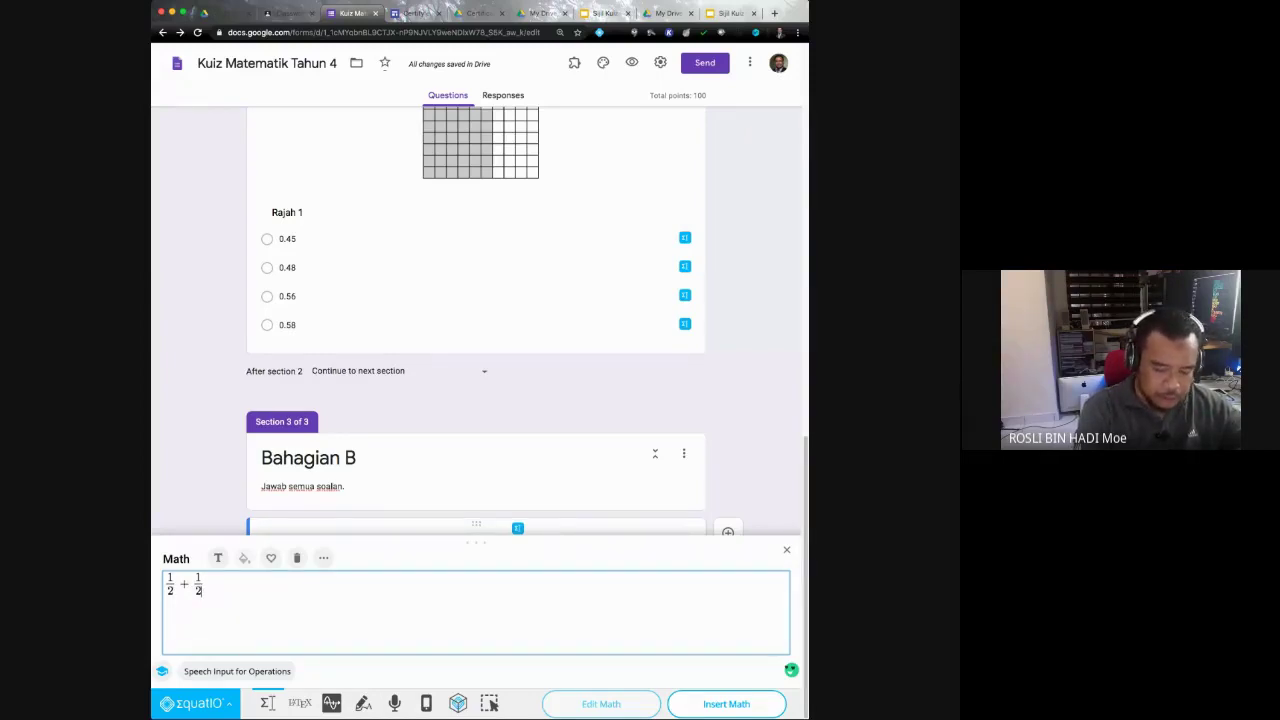
type("=")
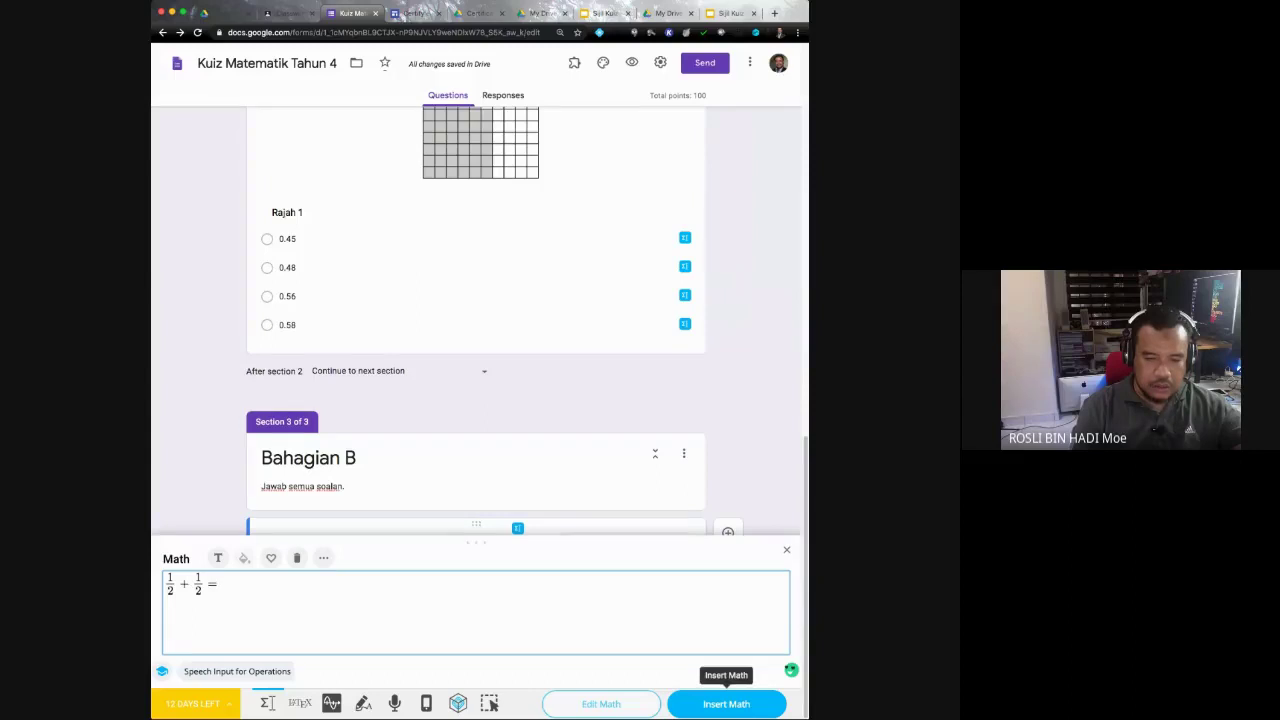
left_click(726, 704)
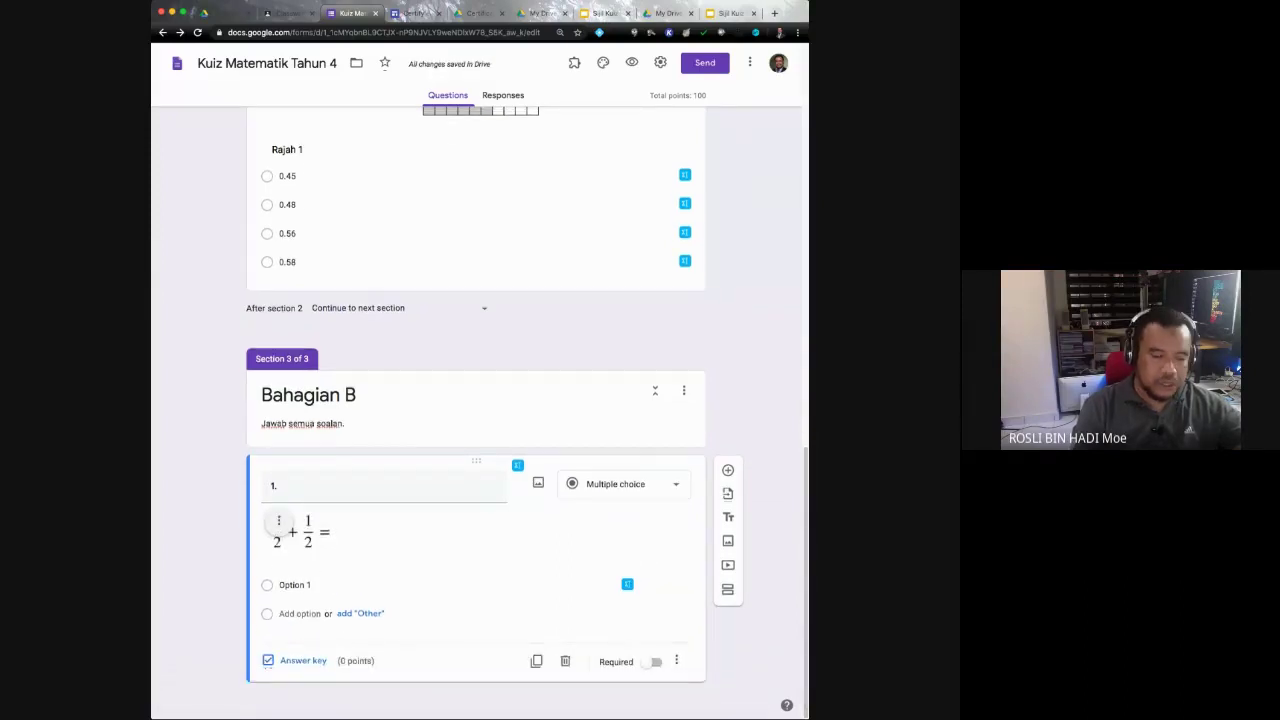
Step: Centre-align the equation image beneath the question text
left_click(279, 521)
left_click(279, 523)
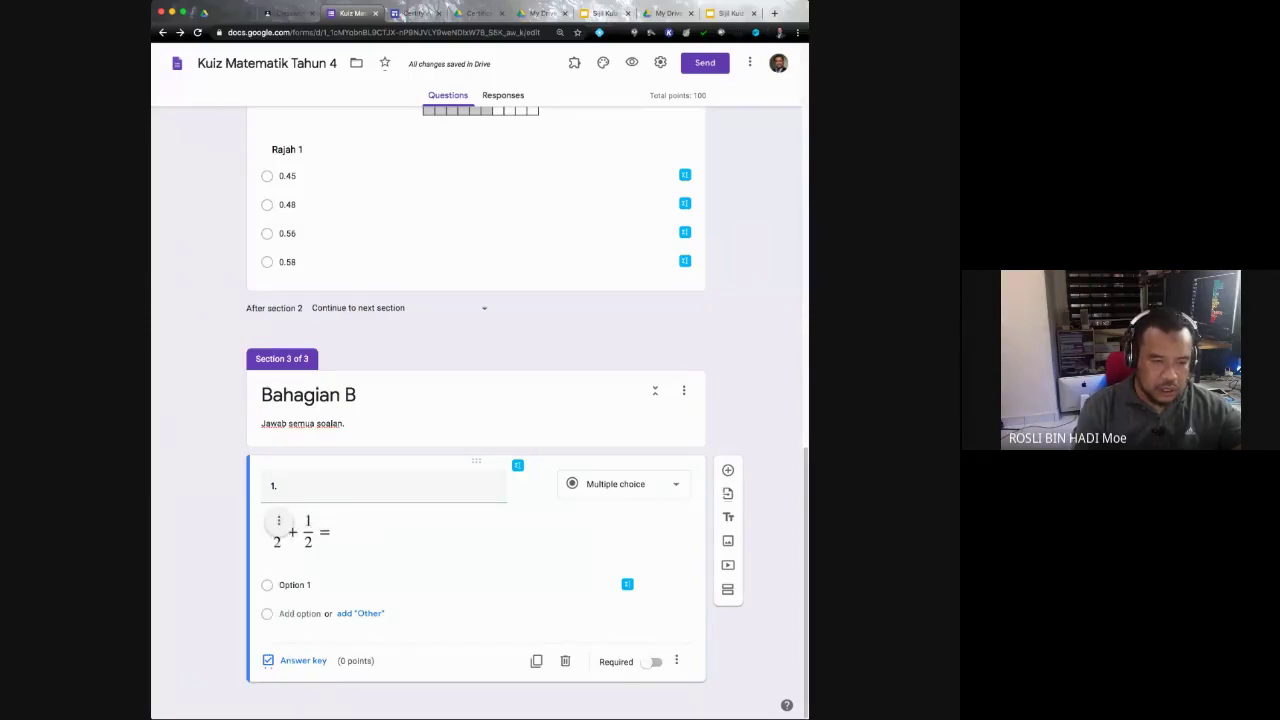
left_click(279, 521)
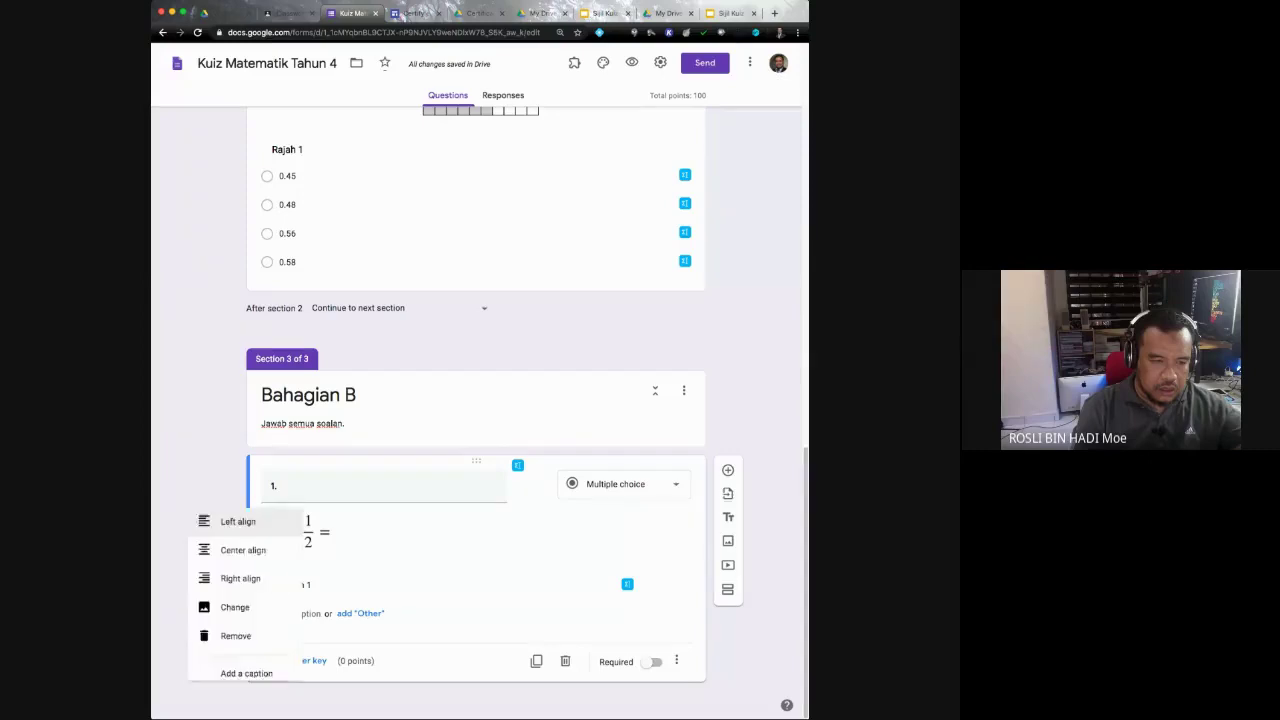
left_click(214, 554)
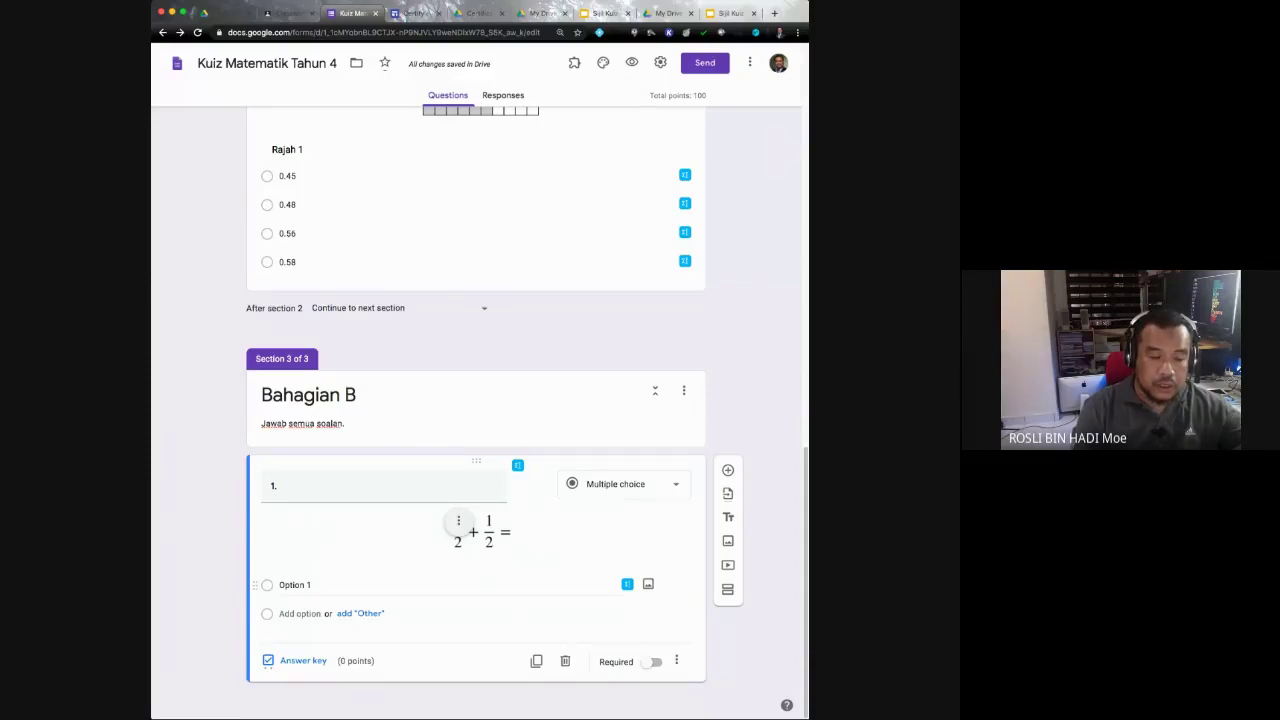
Step: Attach a 1/3 fraction image to the first answer option and add a second option
left_click(627, 584)
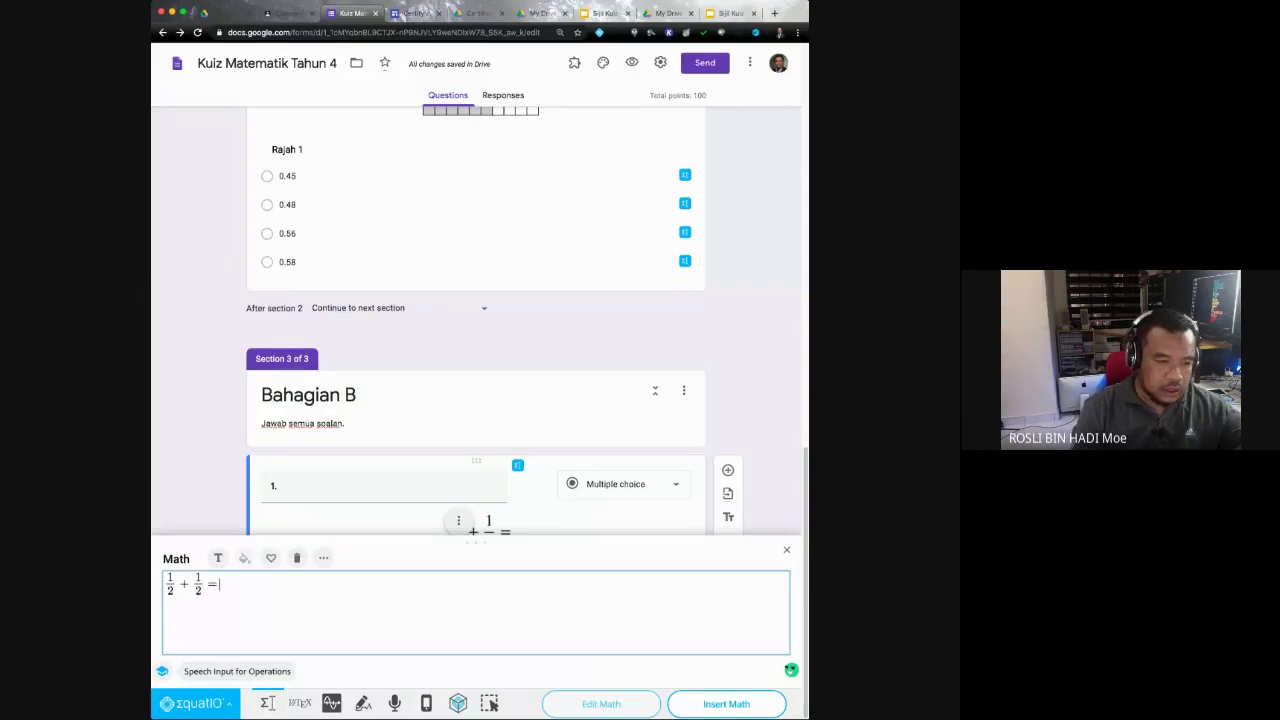
key("super+a")
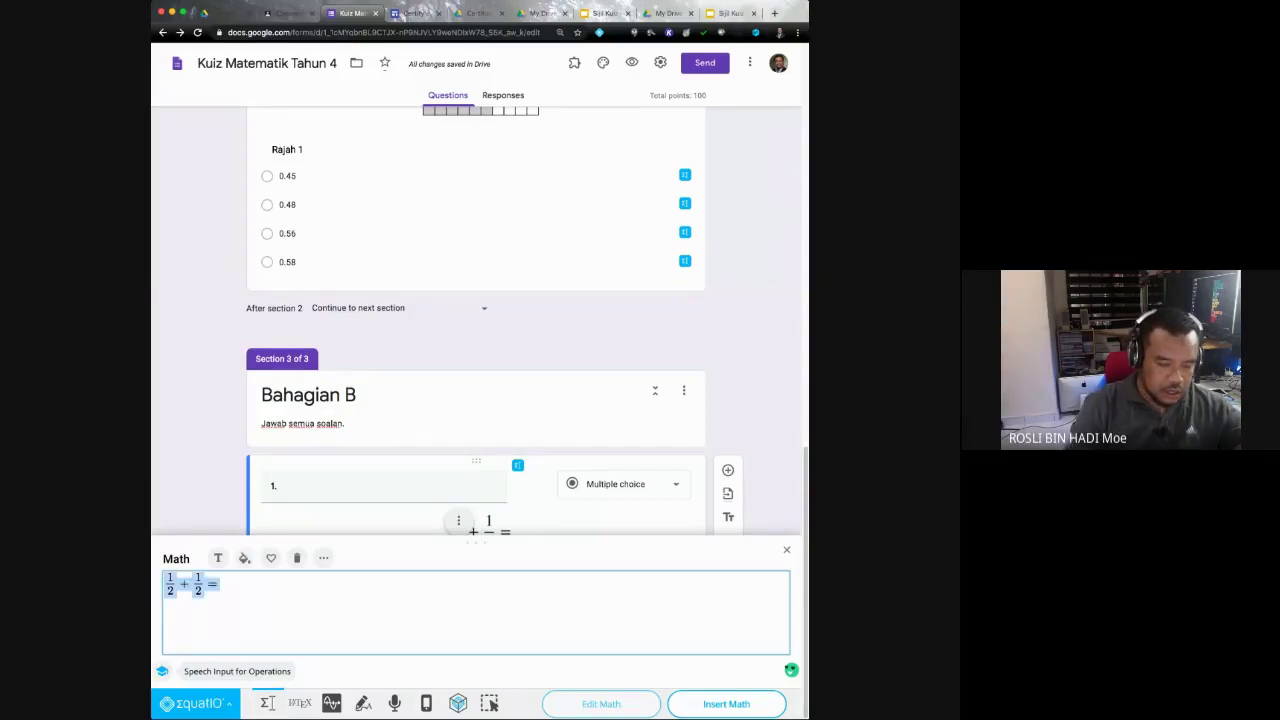
type("1/")
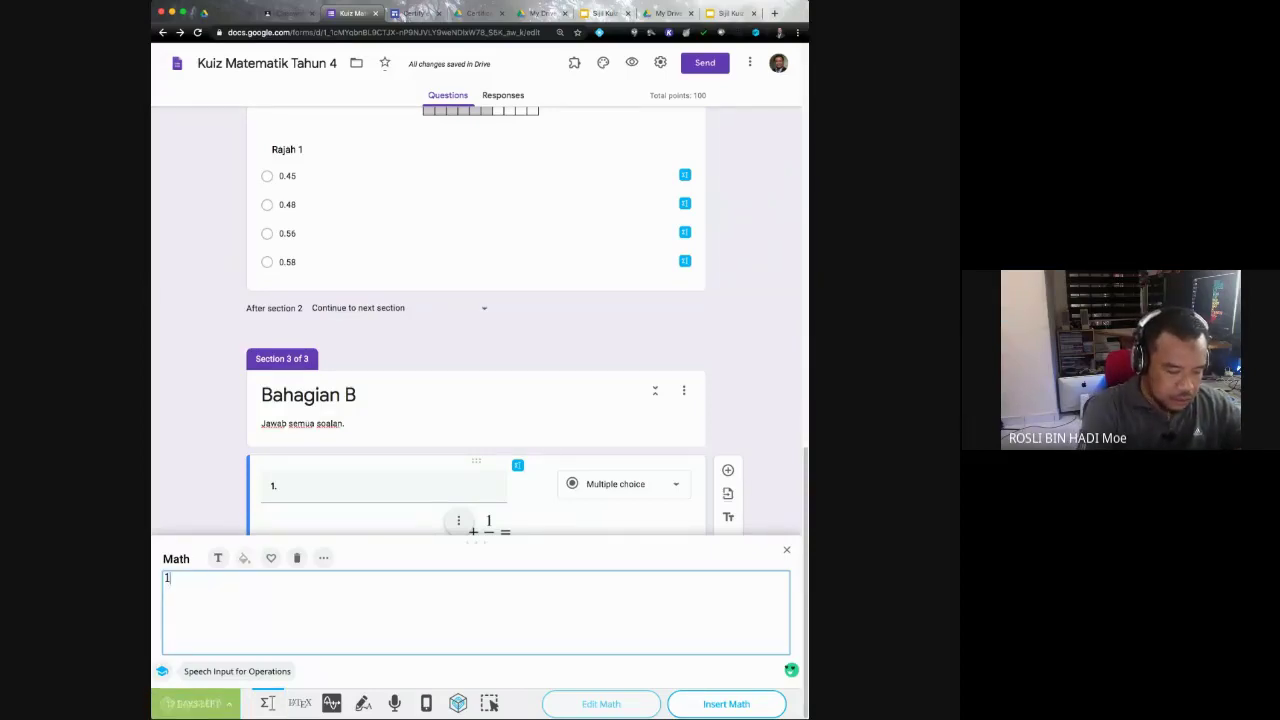
type("3")
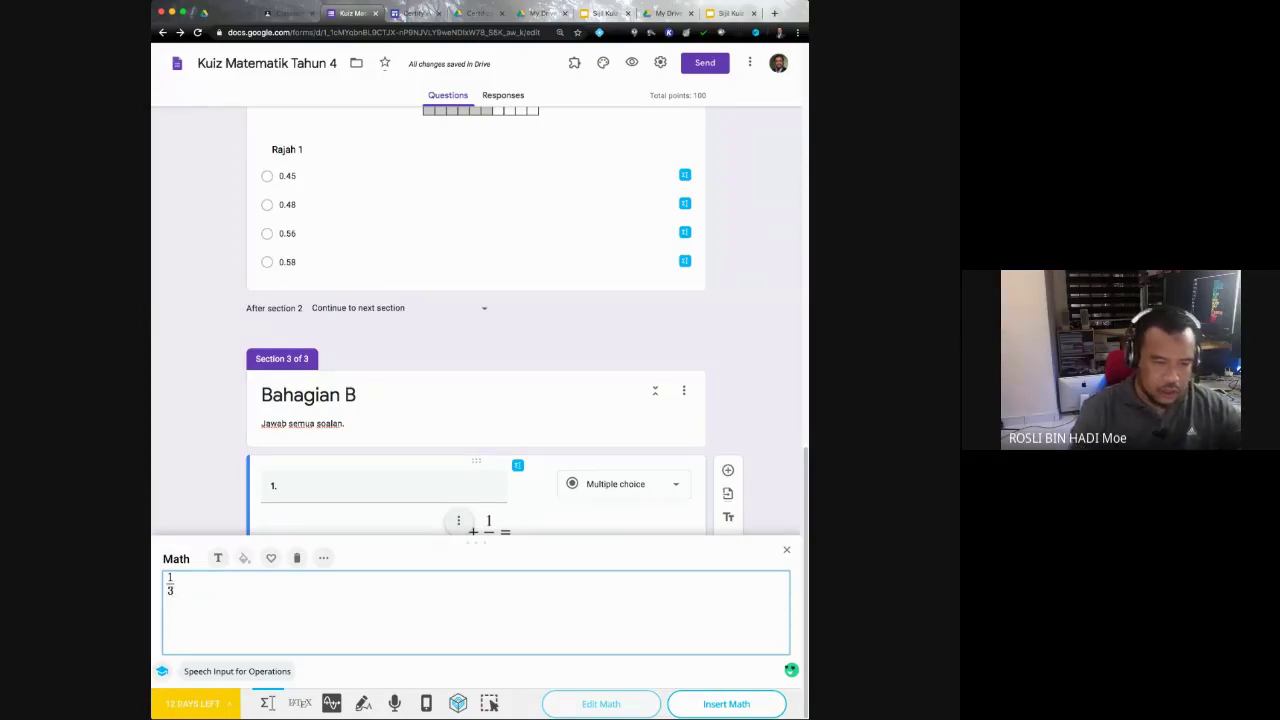
left_click(726, 704)
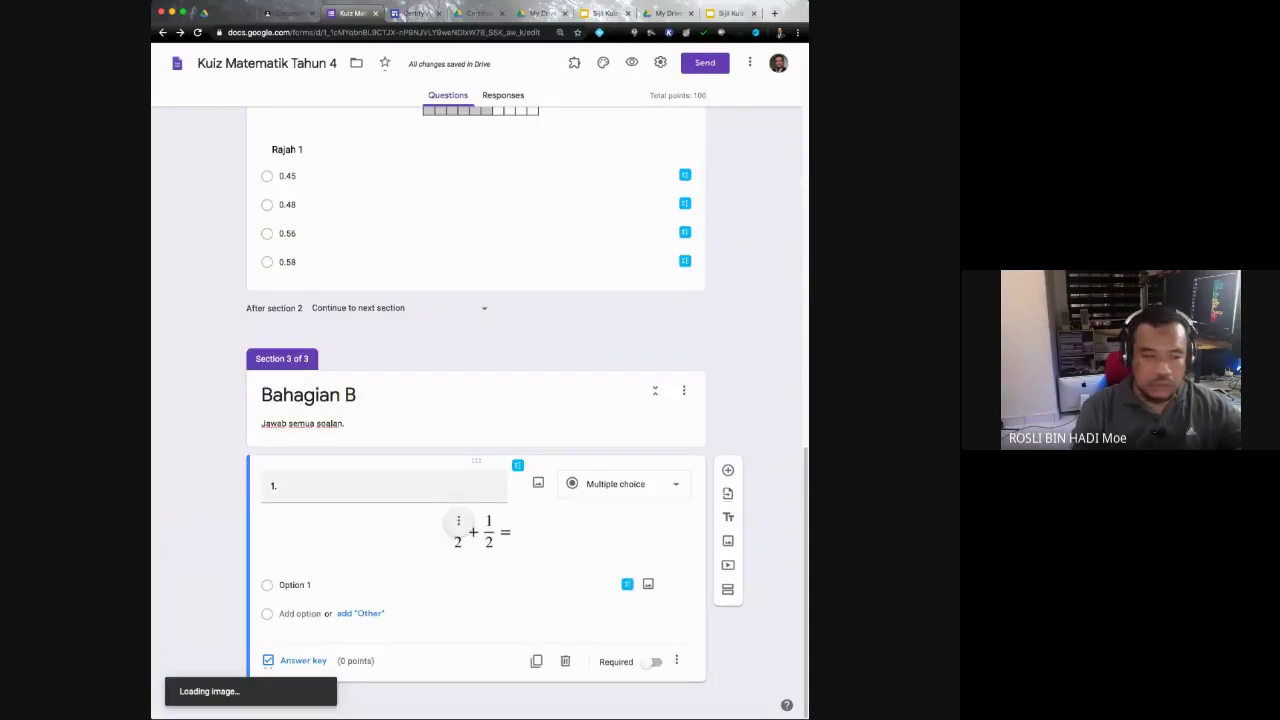
left_click(294, 584)
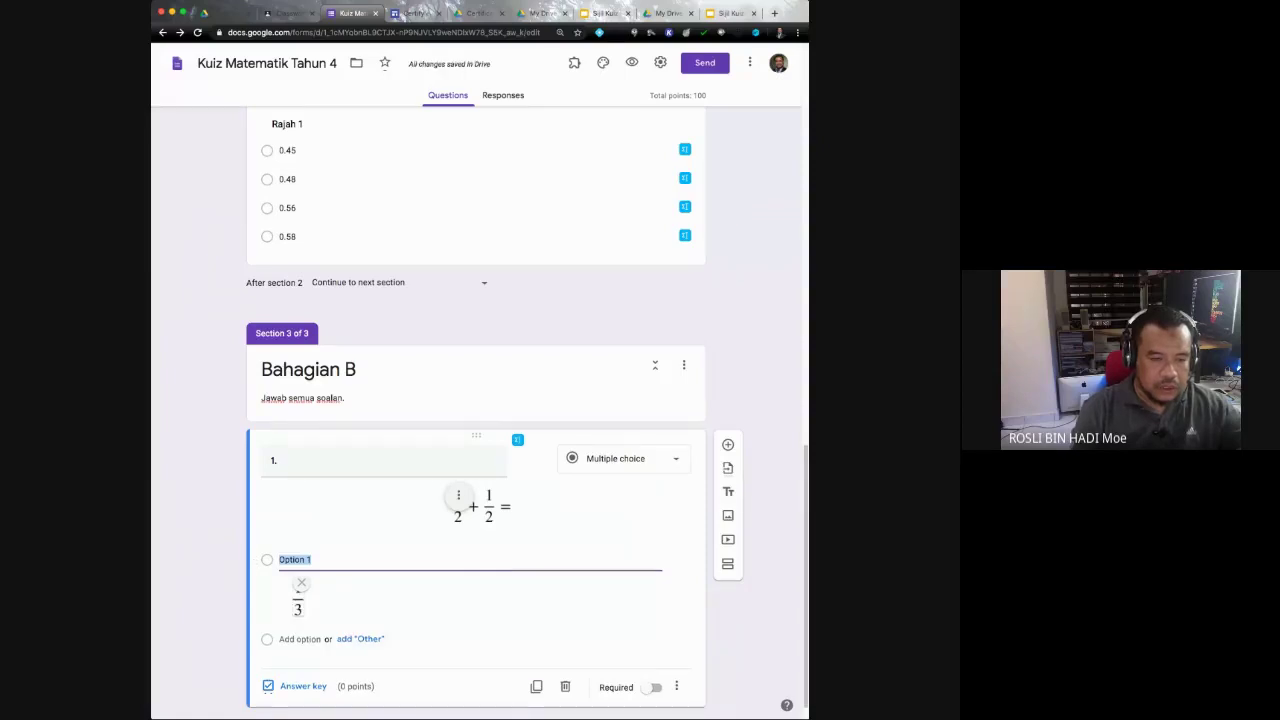
key("Return")
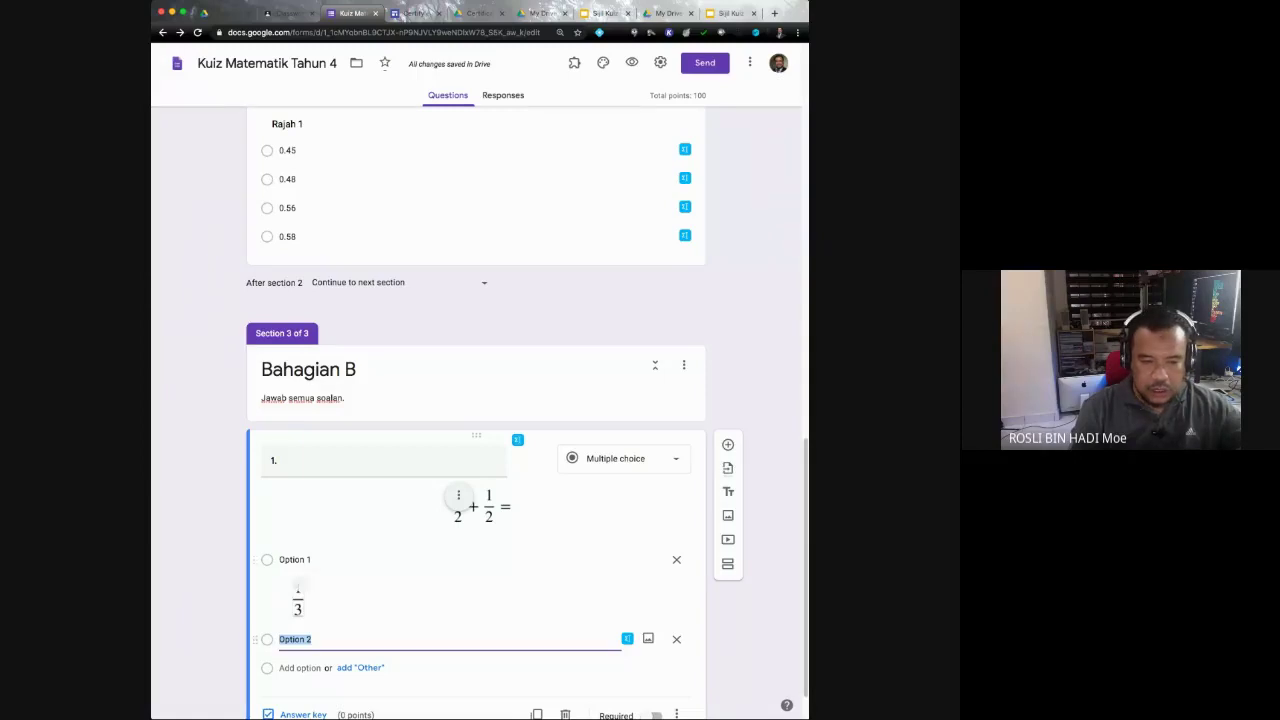
Step: Add 1/4 and 1/6 fraction images as the second and third answer choices
left_click(627, 638)
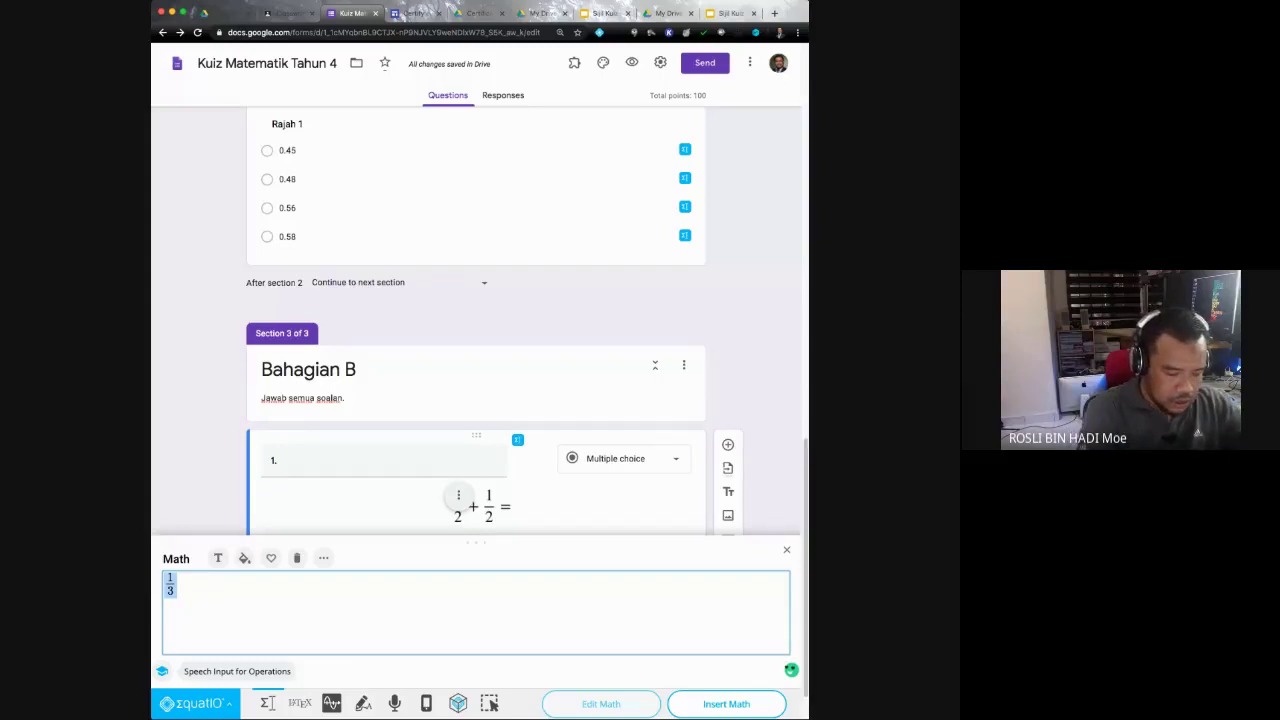
type("1/")
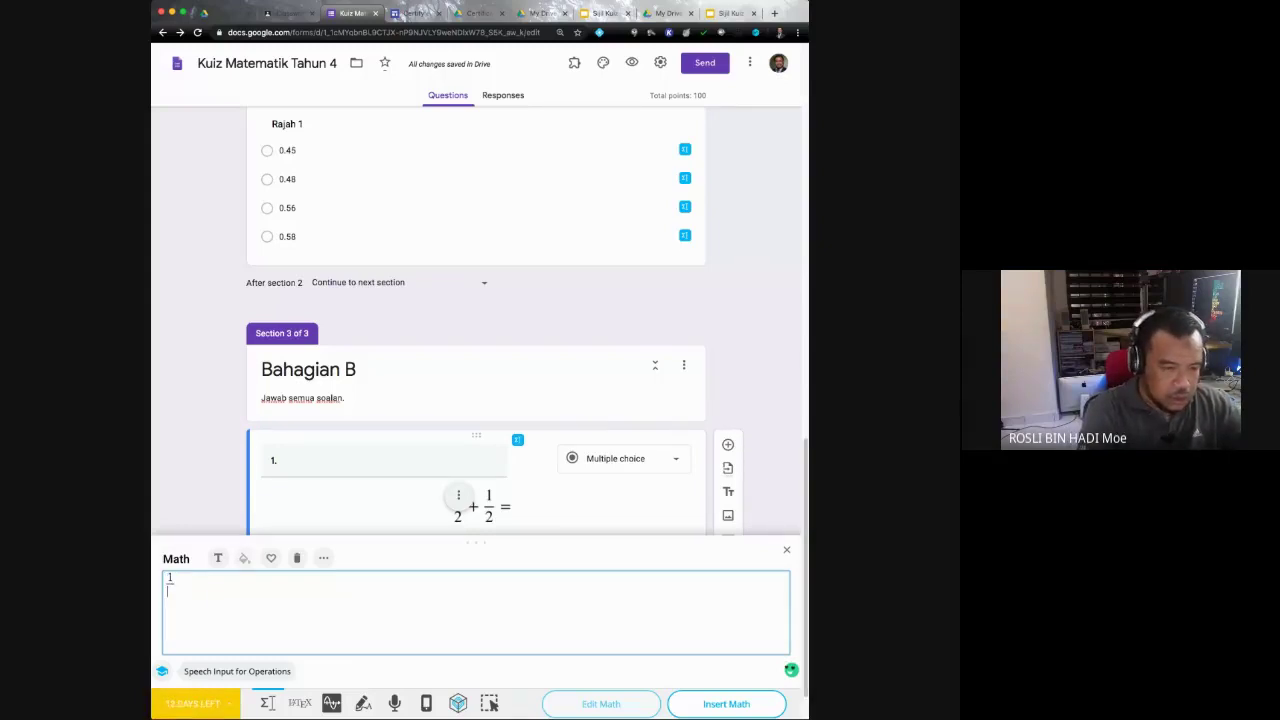
type("4")
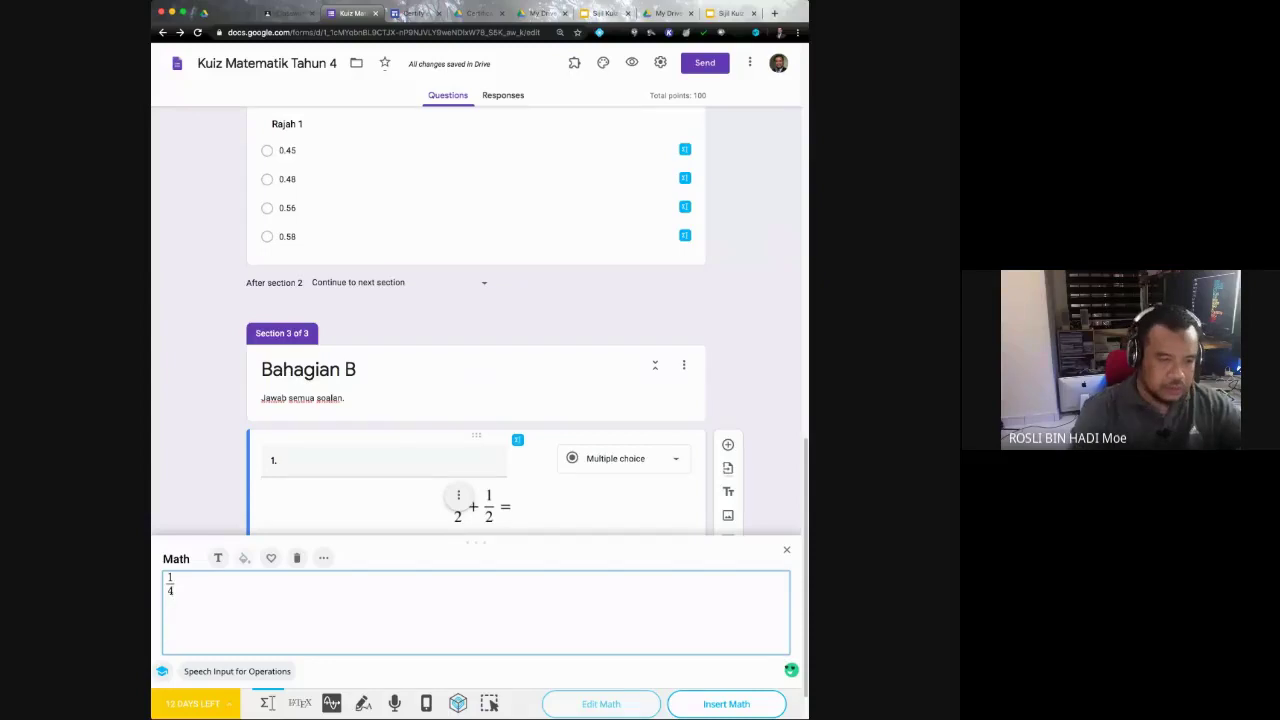
left_click(726, 704)
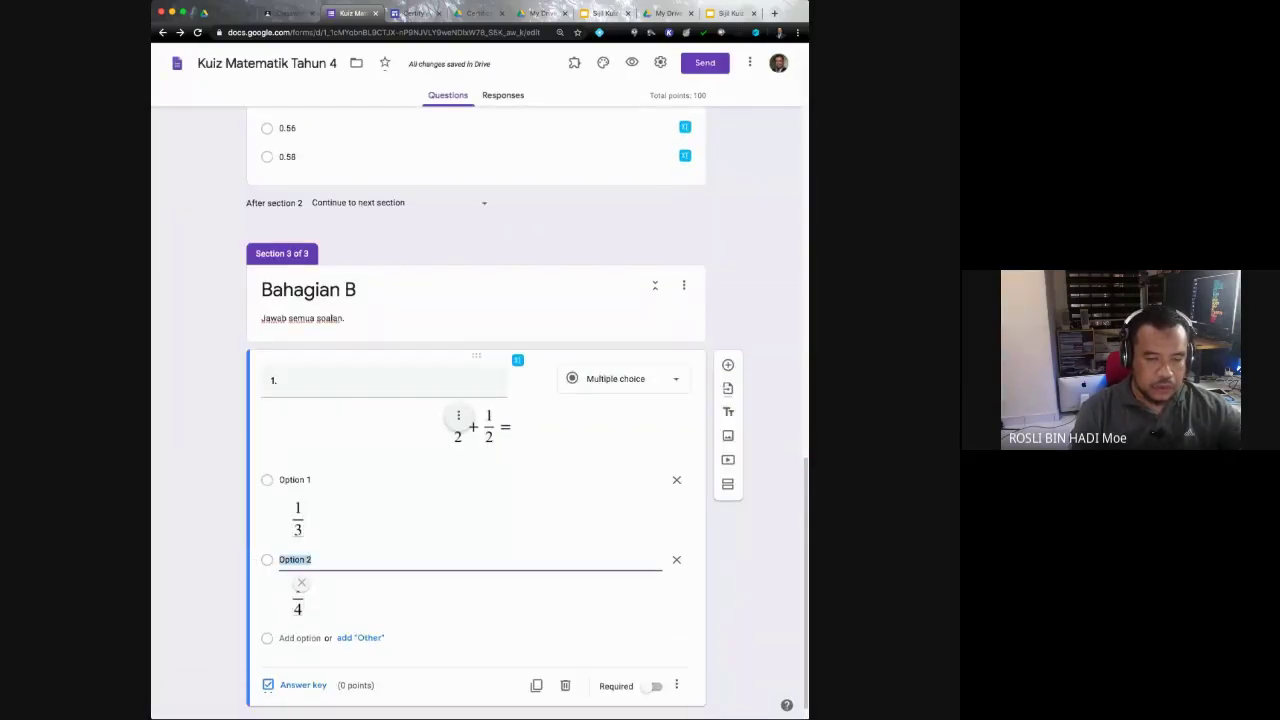
key("Return")
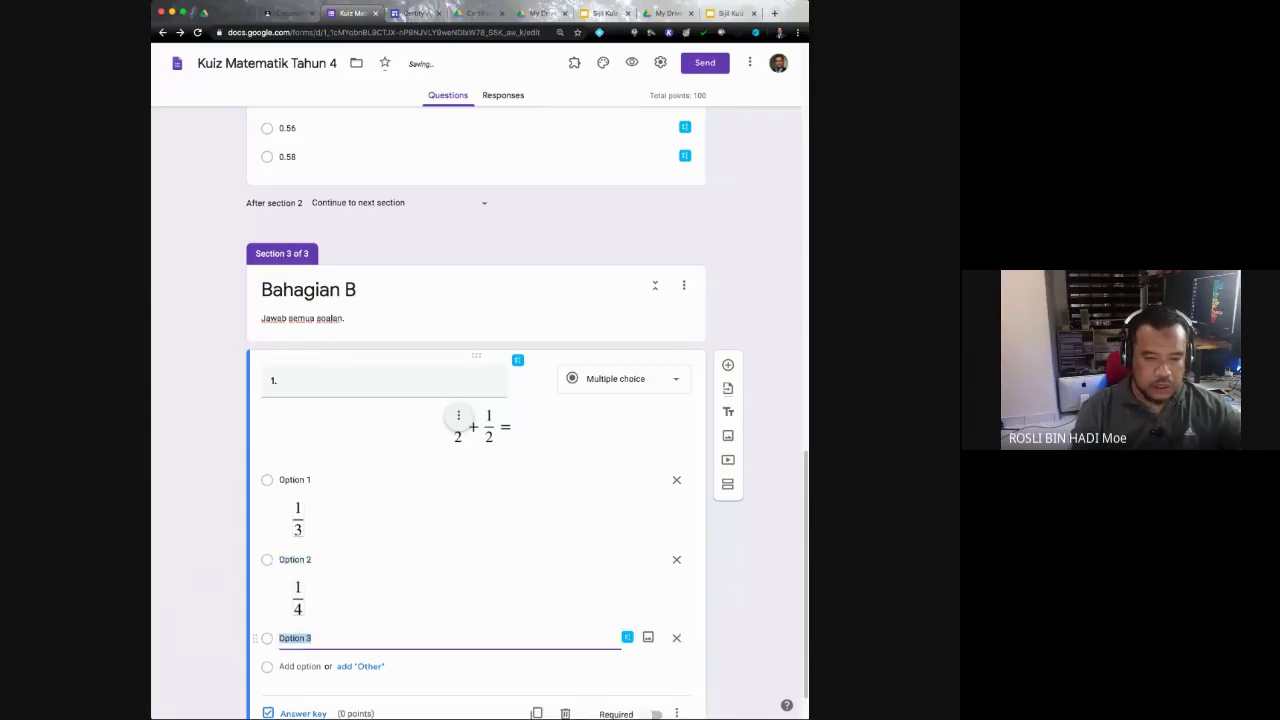
key("ctrl+shift+e")
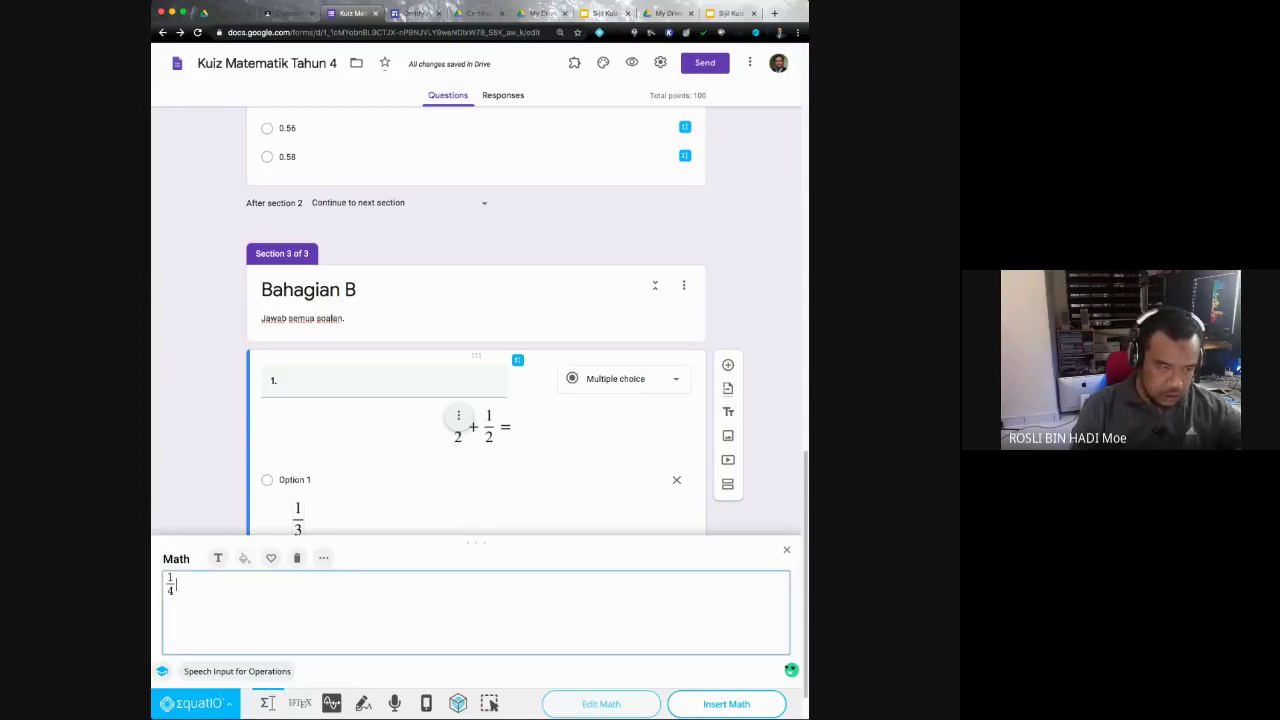
key("BackSpace")
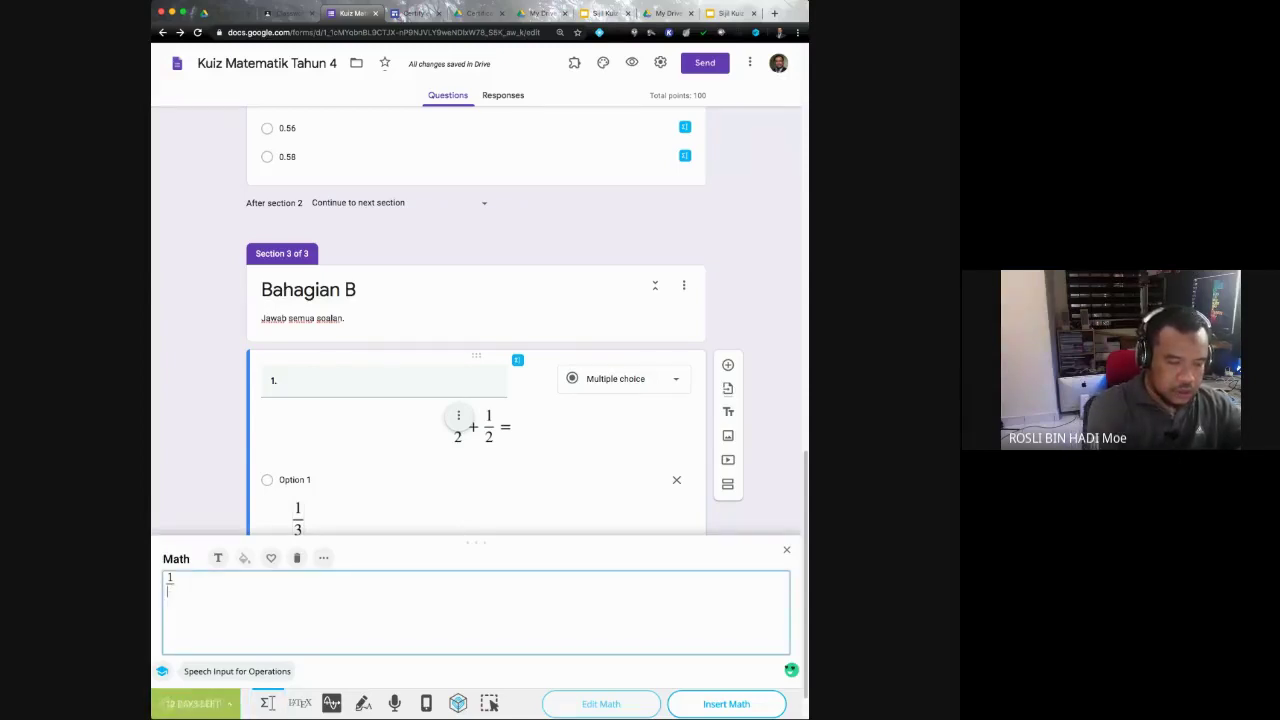
type("6")
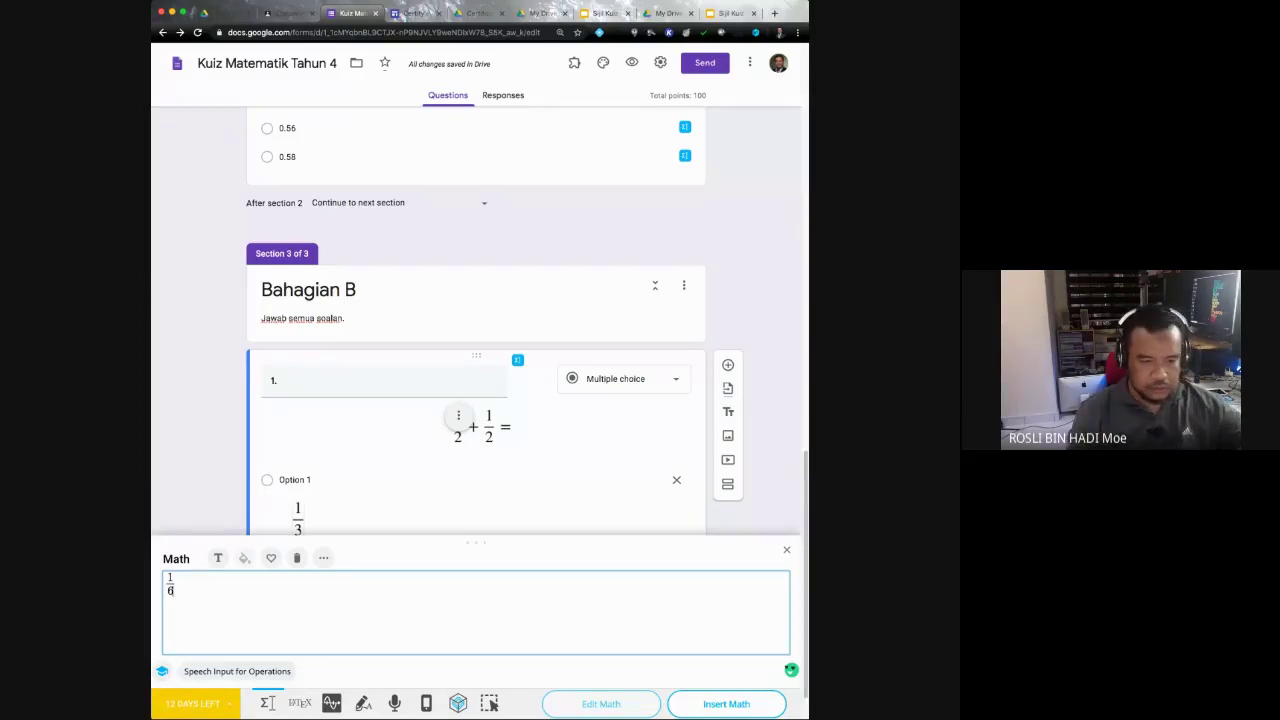
left_click(726, 704)
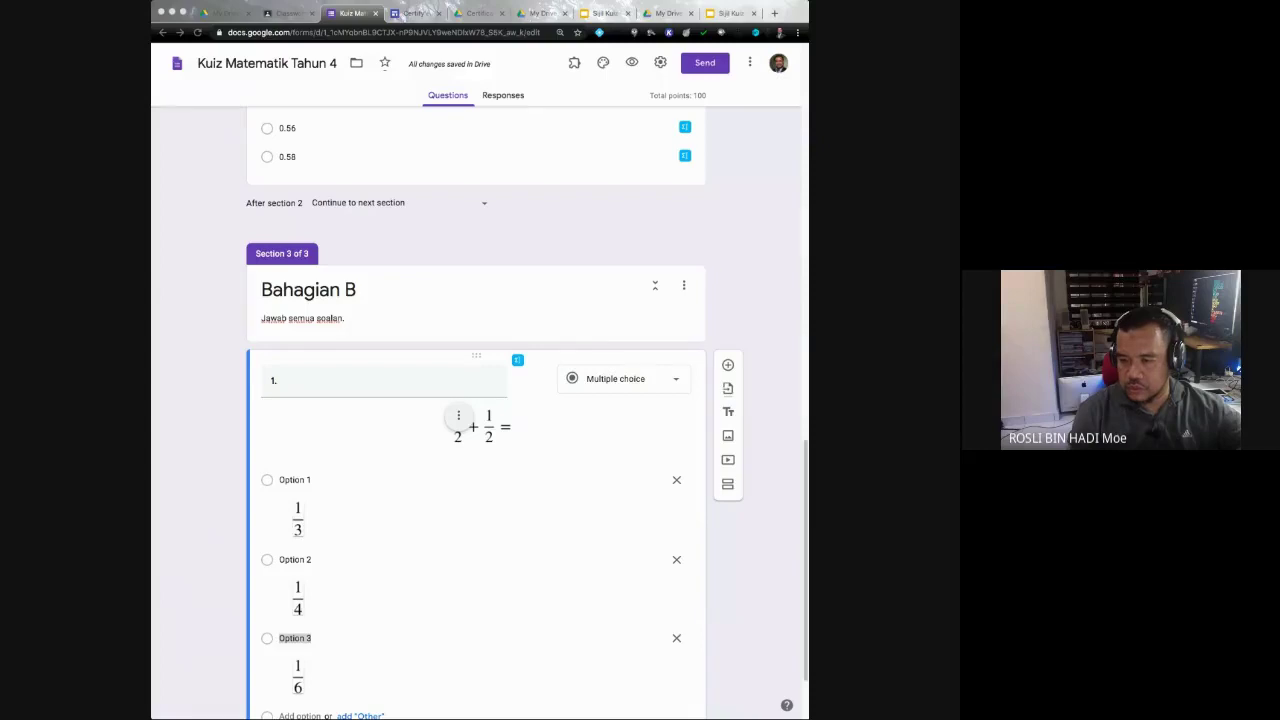
Step: Add the value 1 as the fourth answer choice and open the answer key
scroll(476, 450, "down", 1)
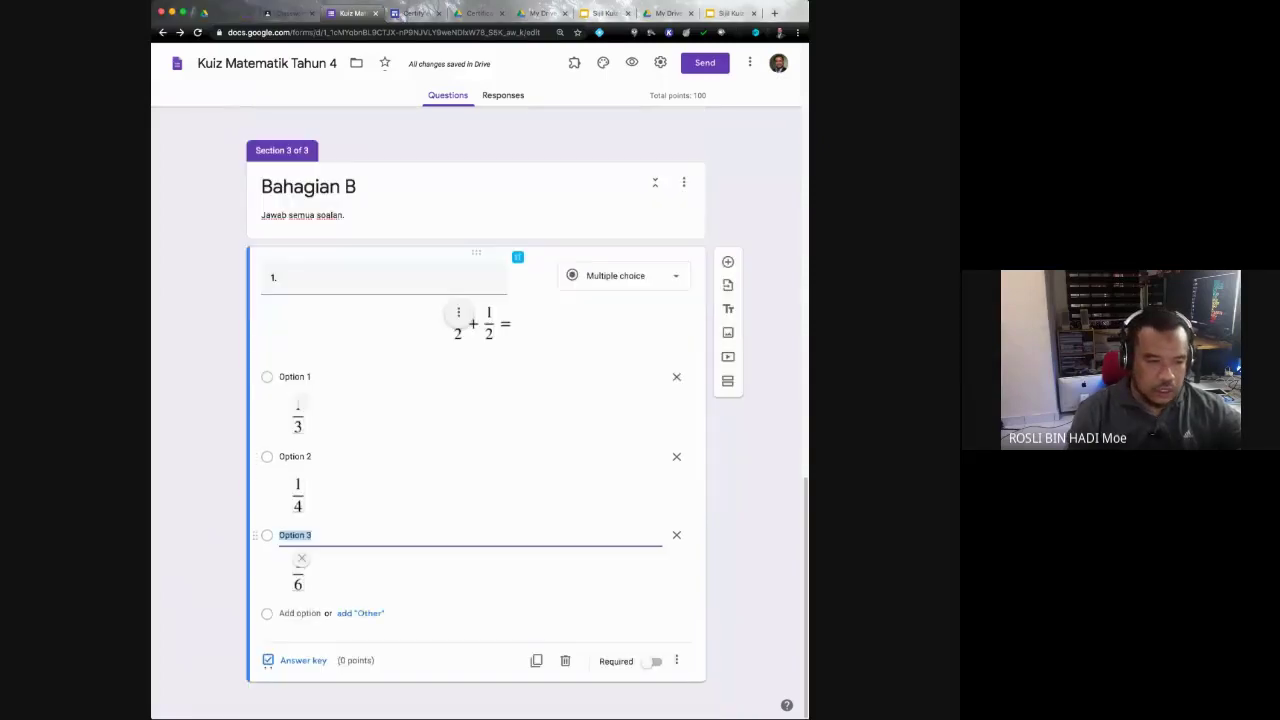
left_click(300, 613)
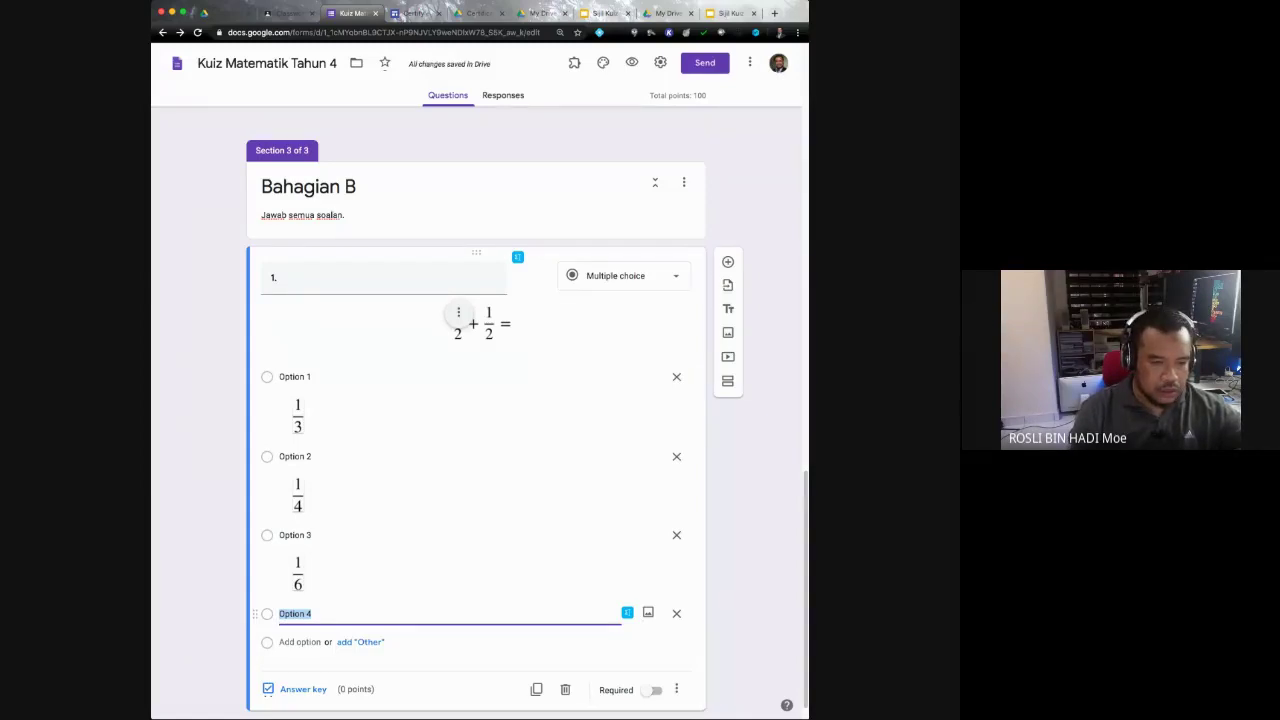
type("1")
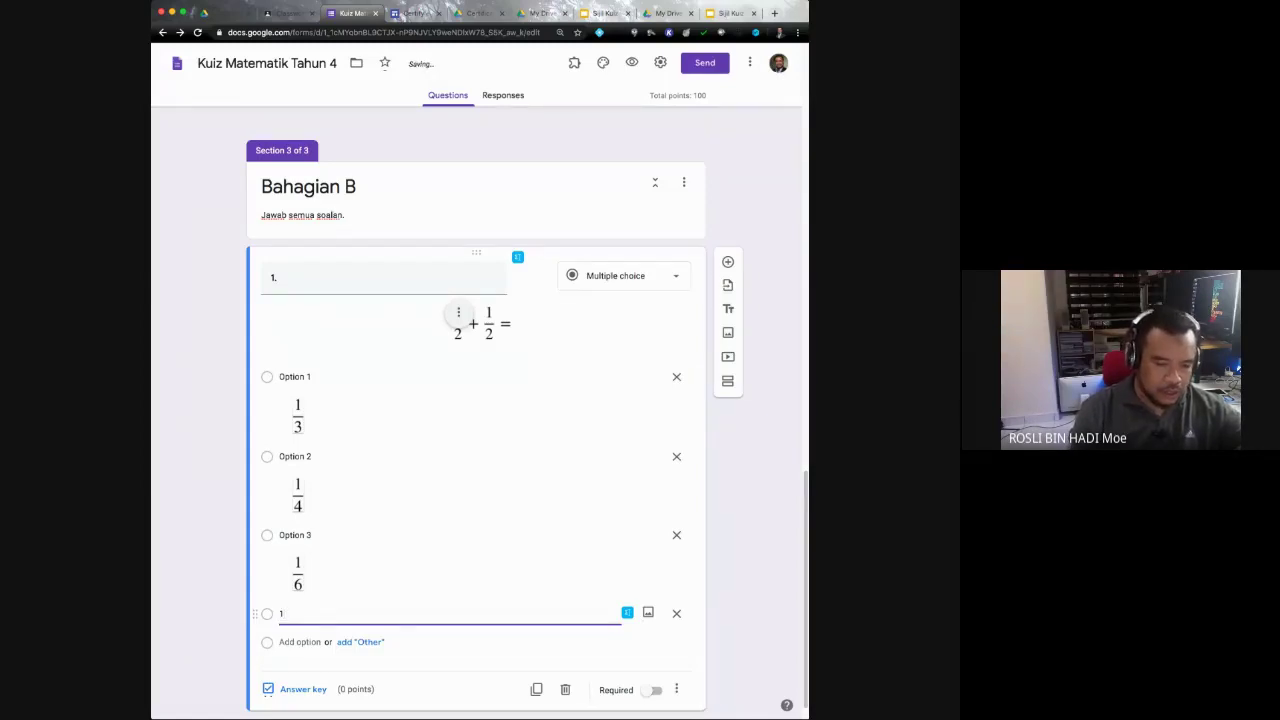
key("BackSpace")
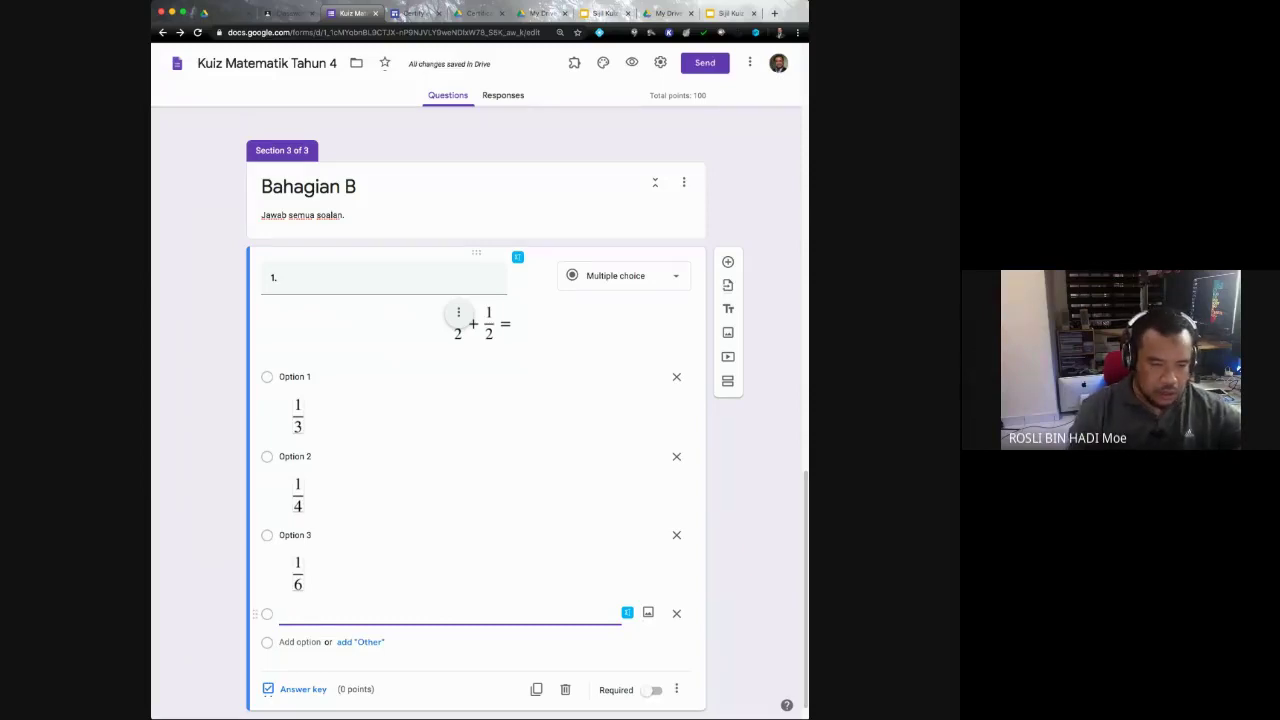
key("ctrl+e")
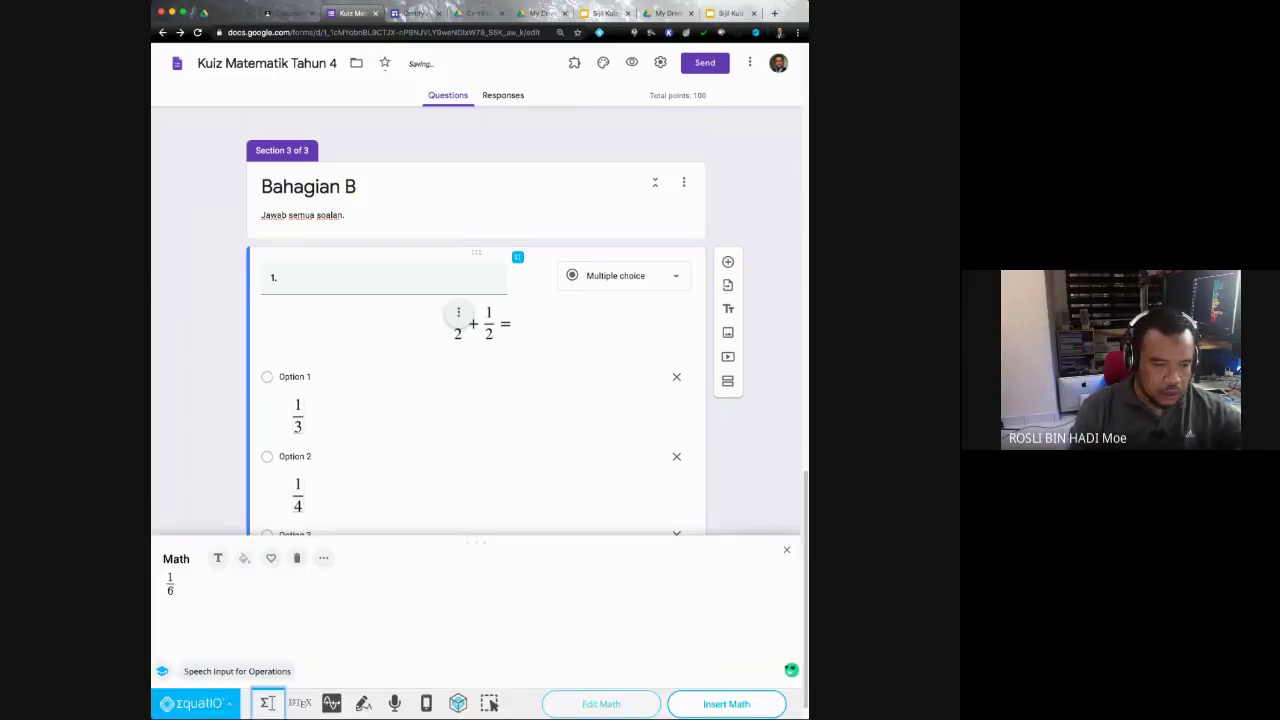
key("ctrl+a")
type("1")
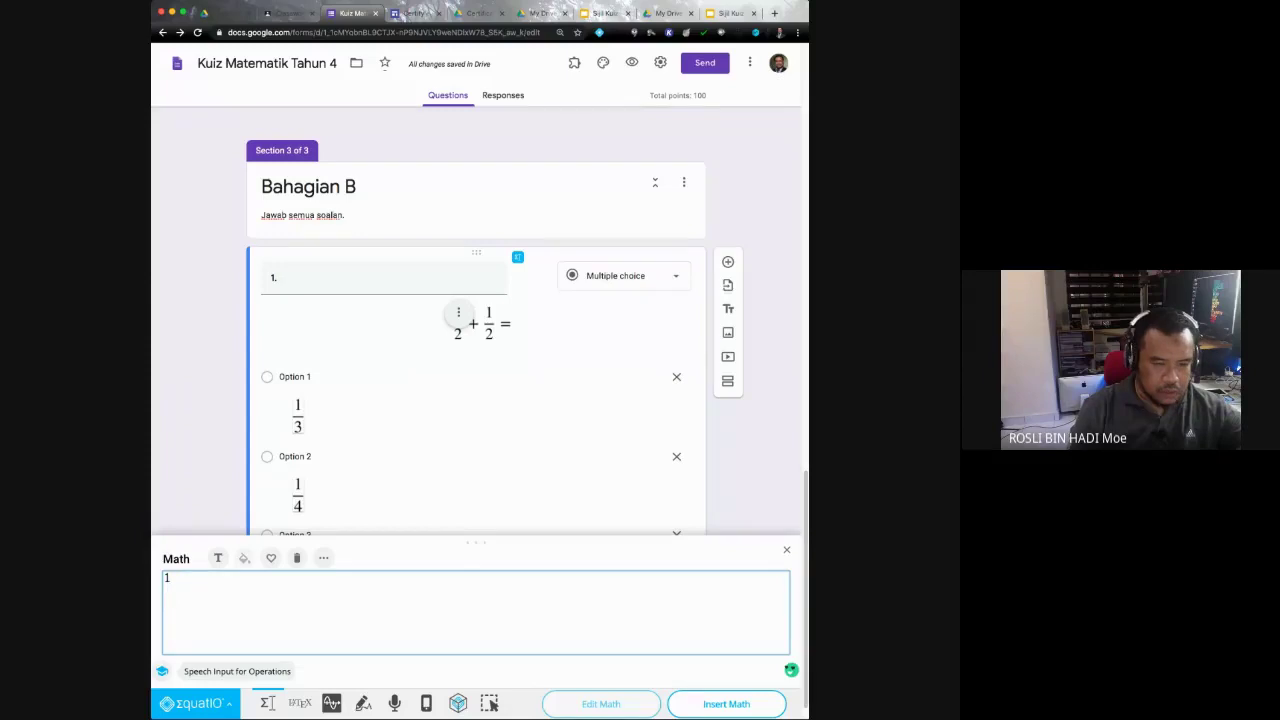
left_click(726, 704)
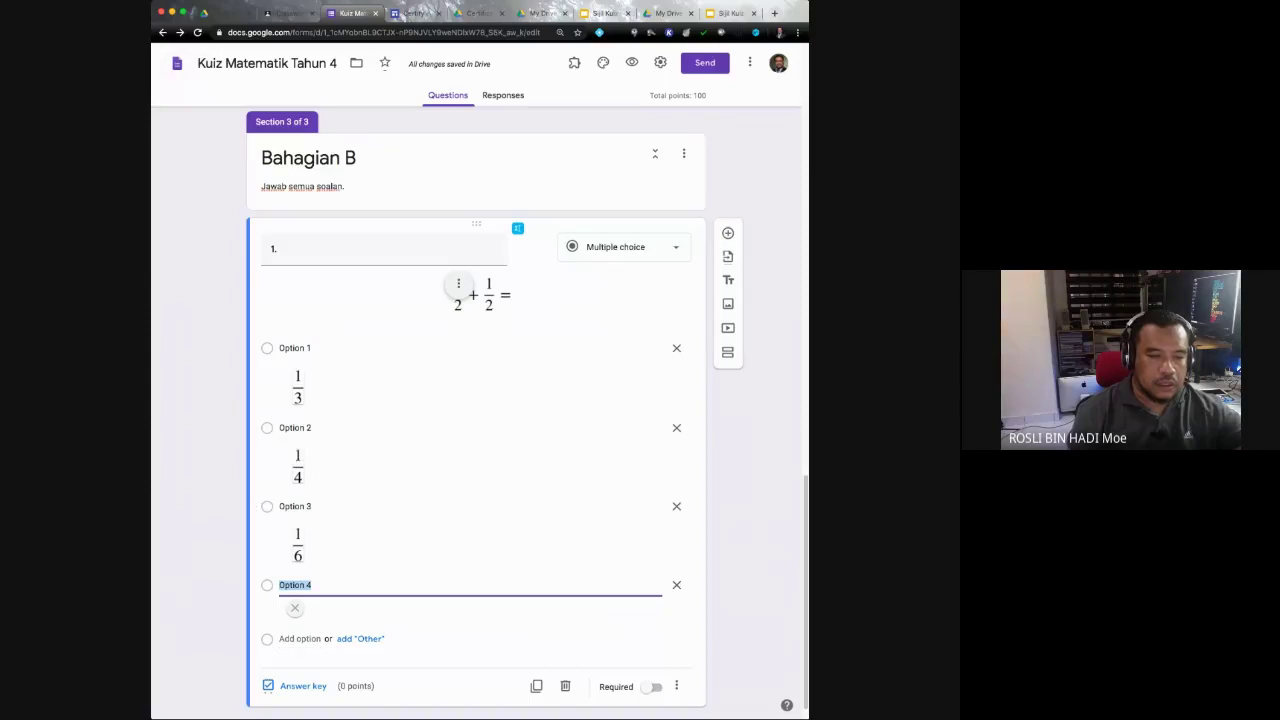
left_click(300, 686)
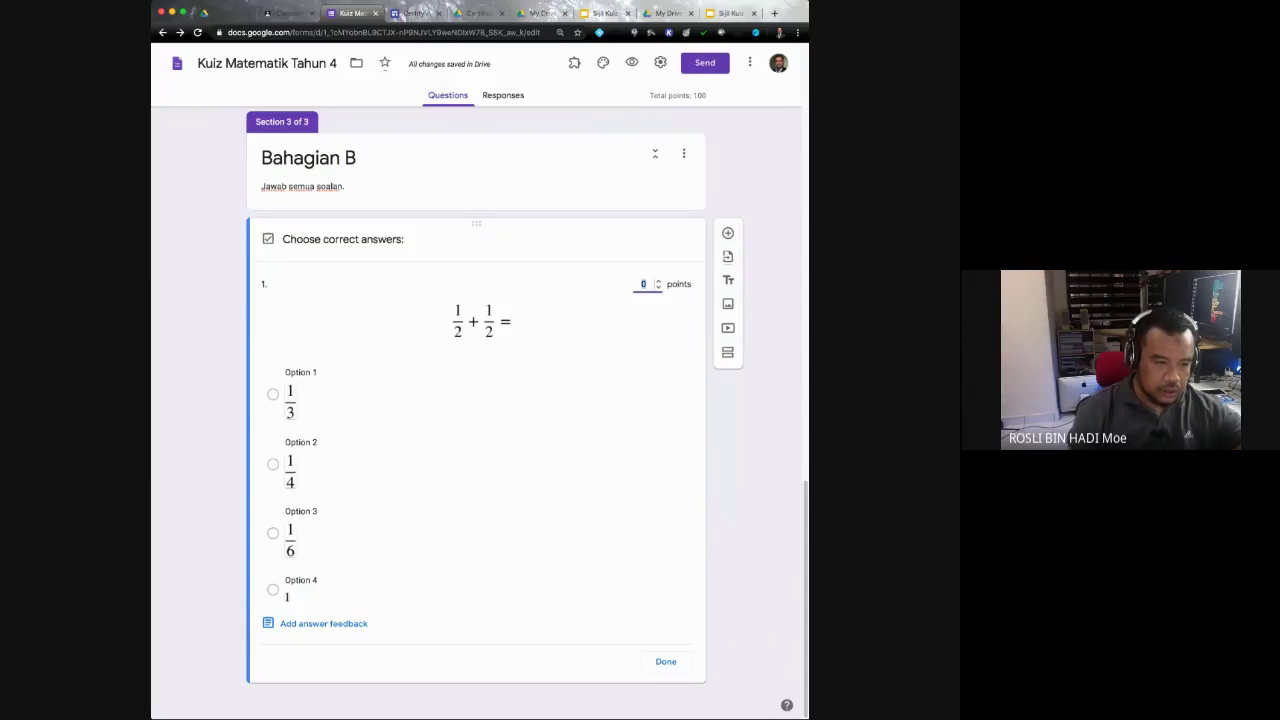
Step: Key 1 as the correct answer worth 25 points and make the question required
left_click(273, 589)
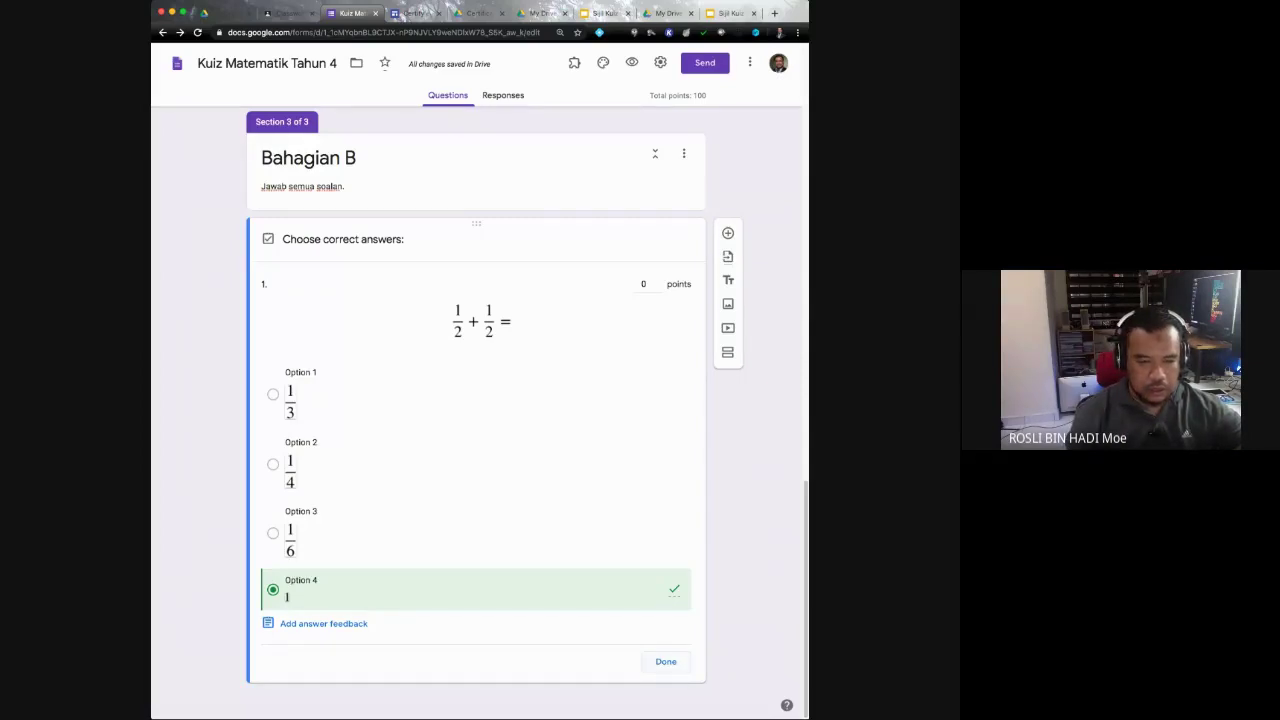
left_click(665, 661)
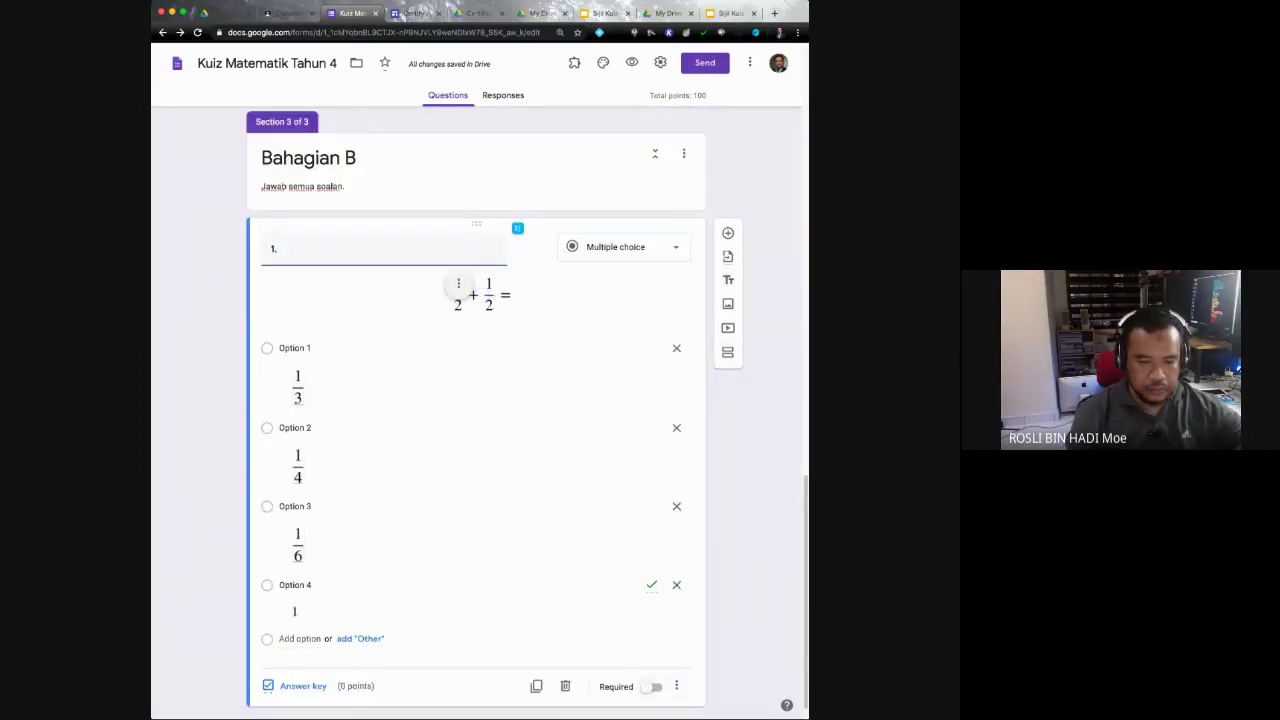
left_click(652, 686)
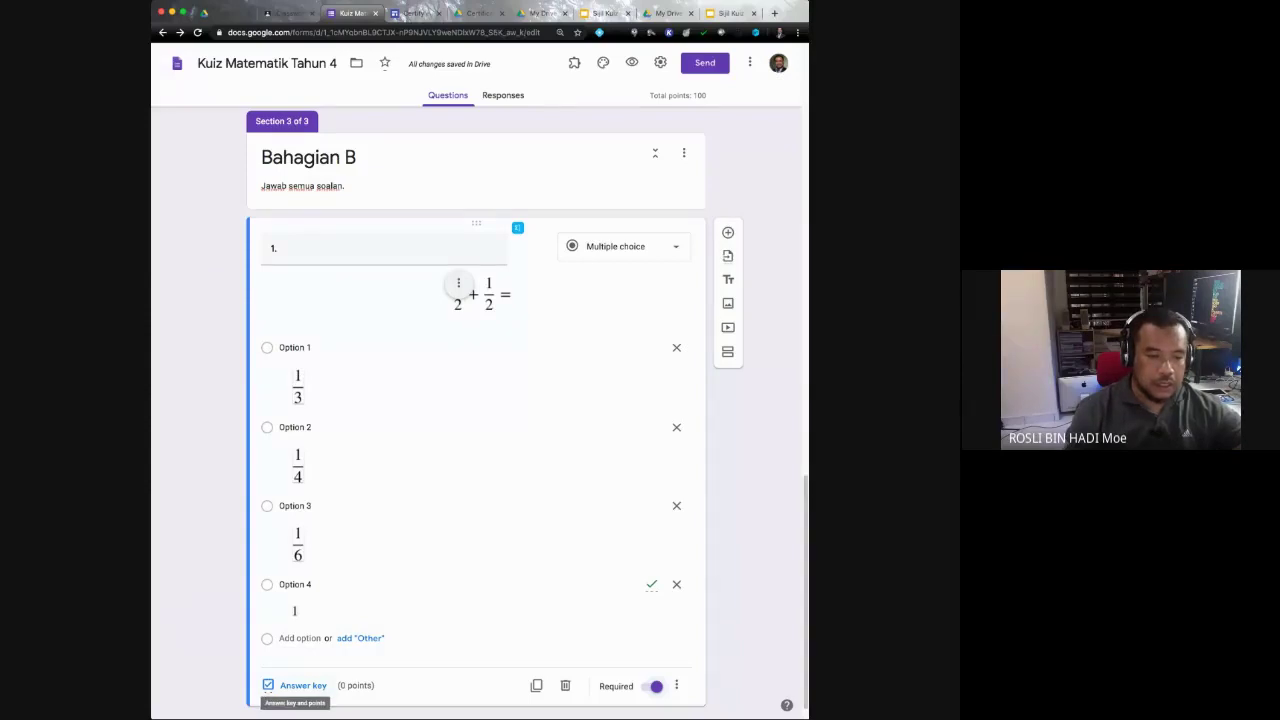
left_click(295, 685)
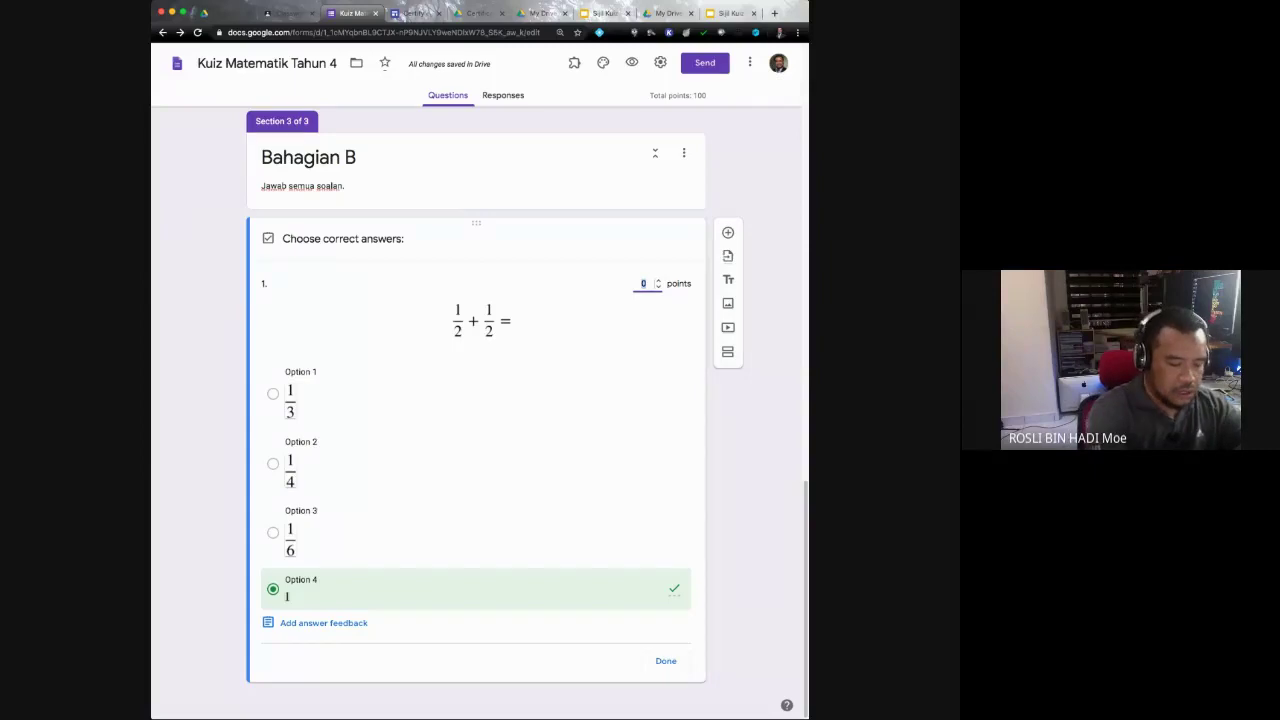
type("25")
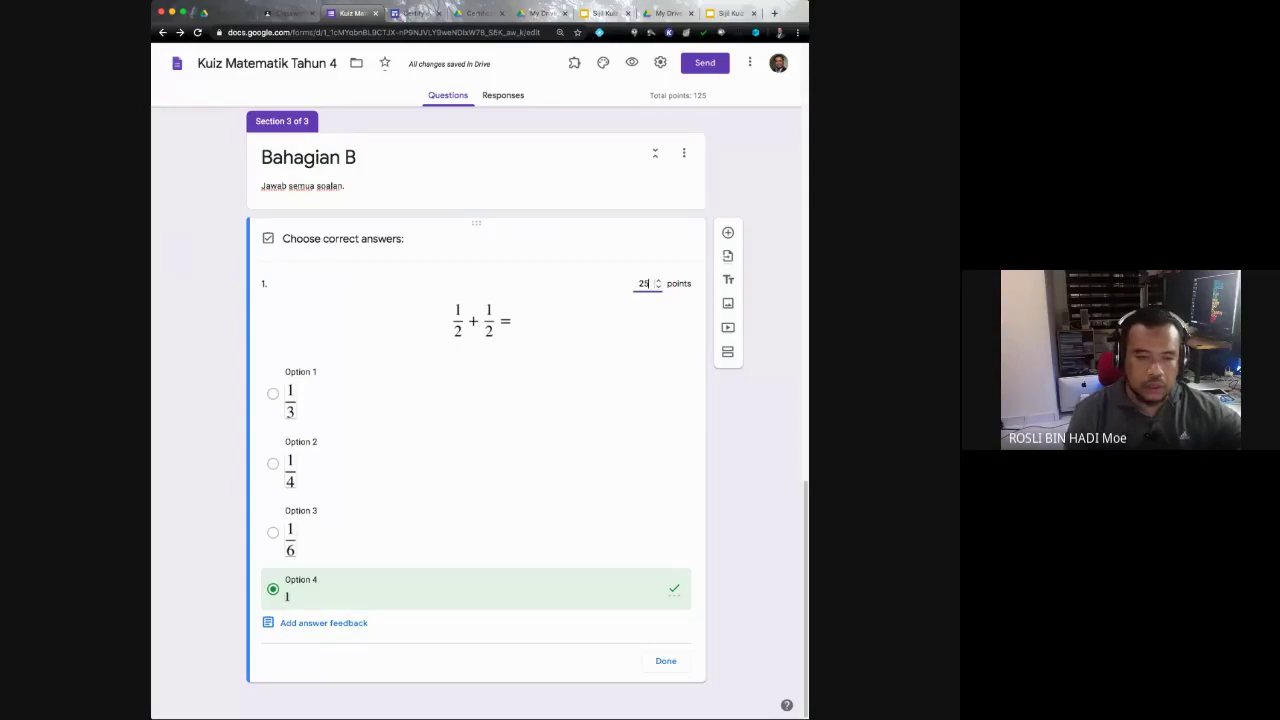
left_click(666, 661)
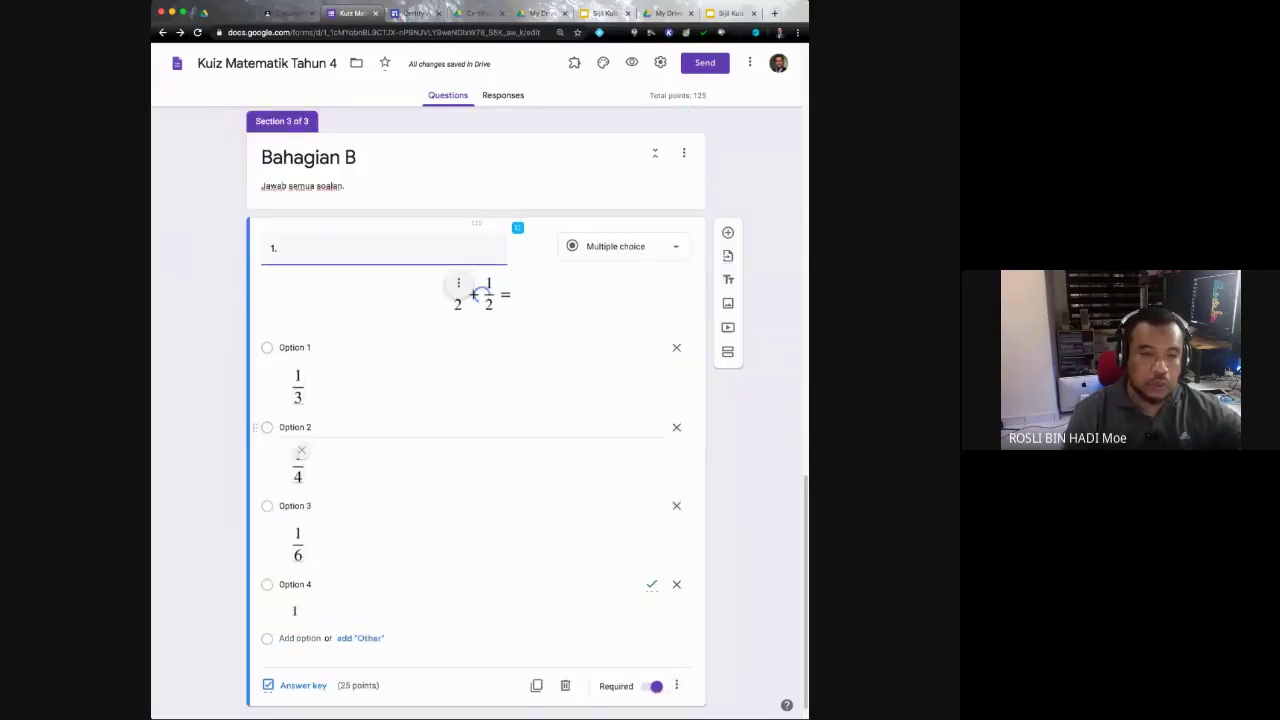
Step: Change the '12 +12' question's answer key from 50 to 25 points
scroll(476, 412, "up", 6)
scroll(476, 412, "down", 3)
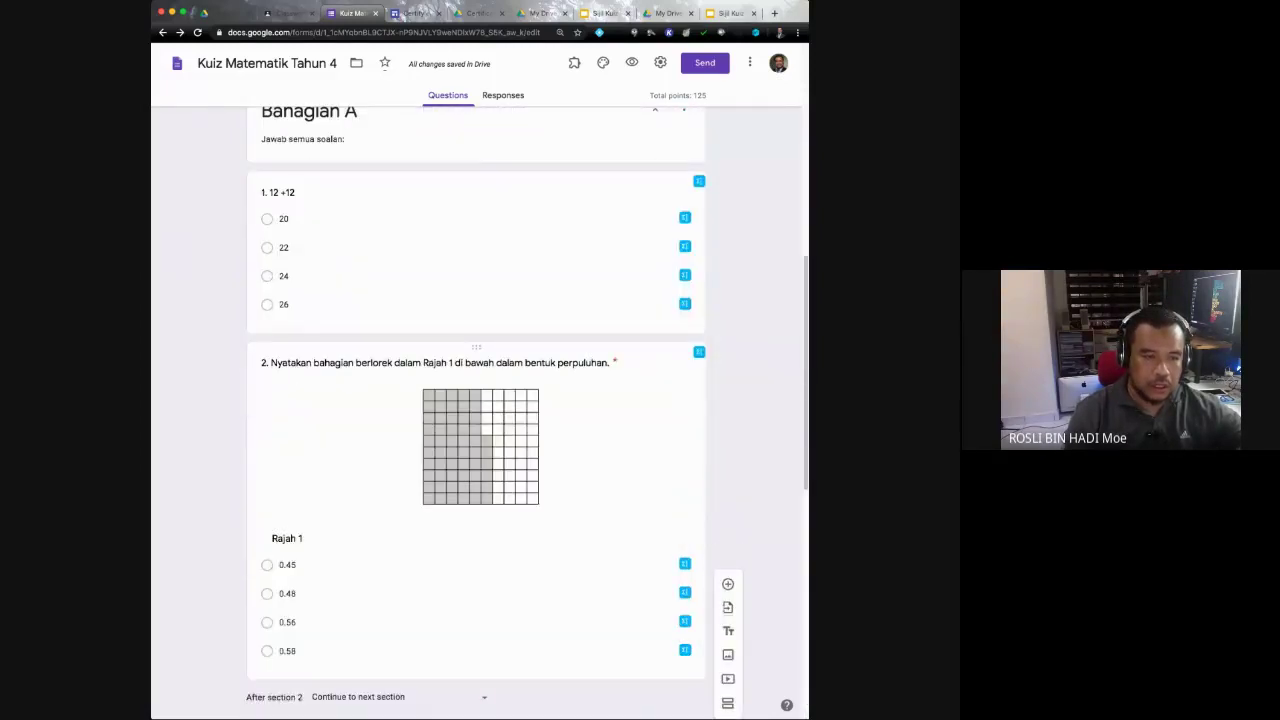
left_click(286, 304)
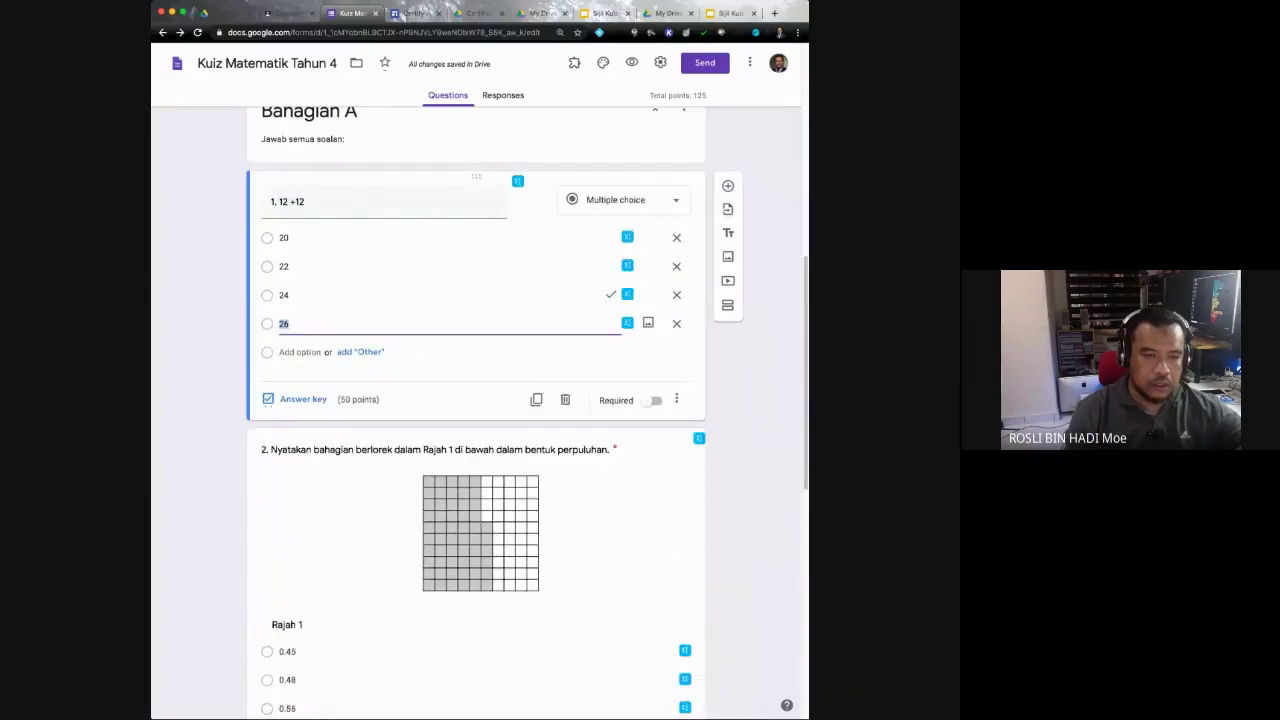
left_click(303, 399)
scroll(476, 412, "up", 7)
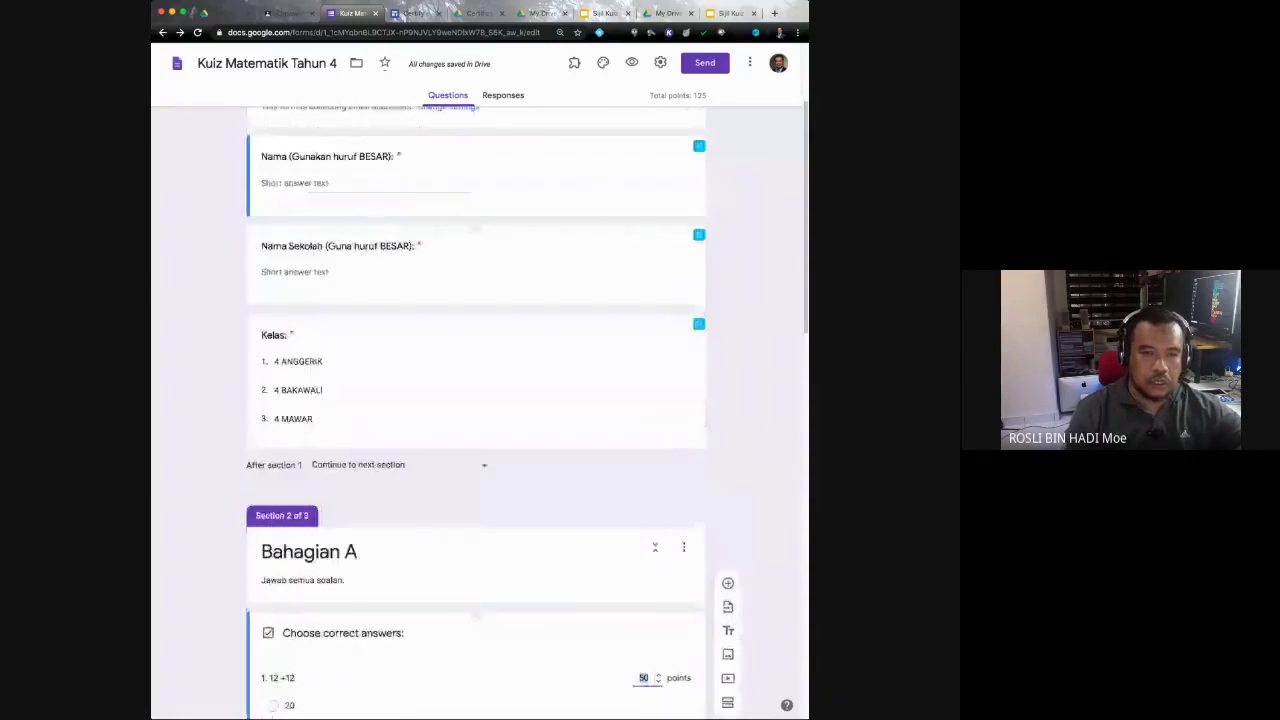
scroll(476, 412, "down", 6)
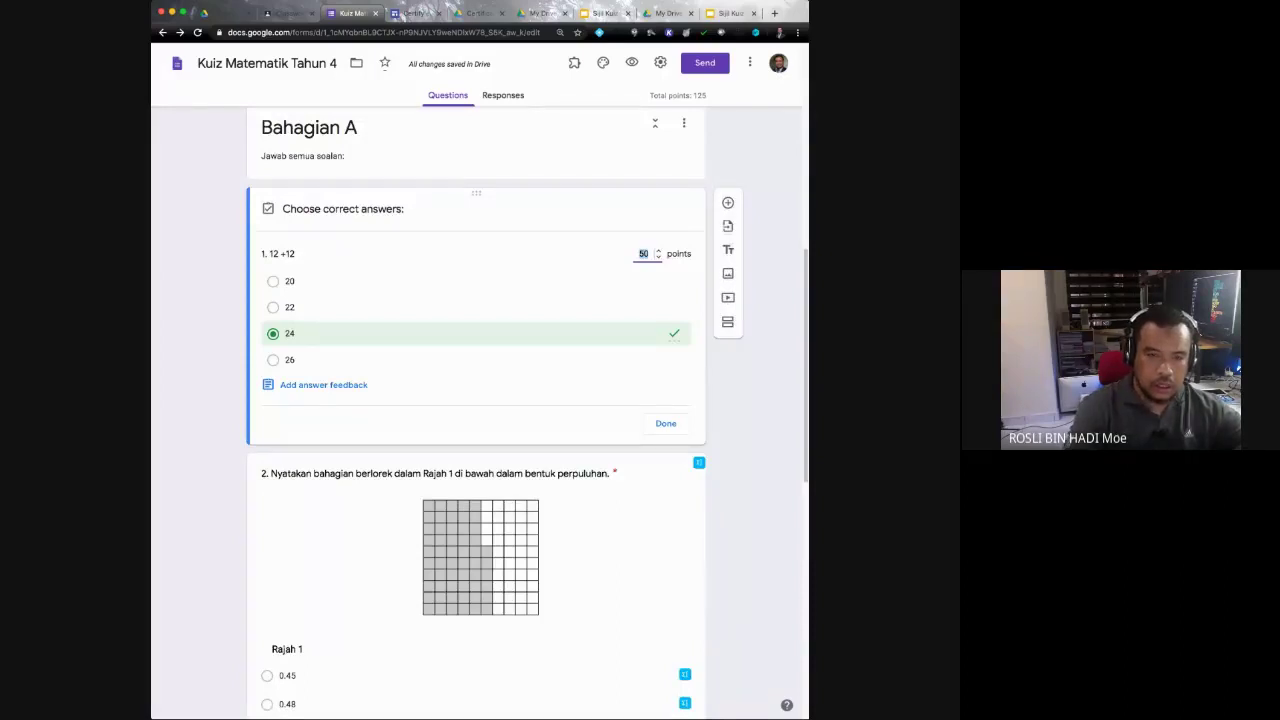
type("25")
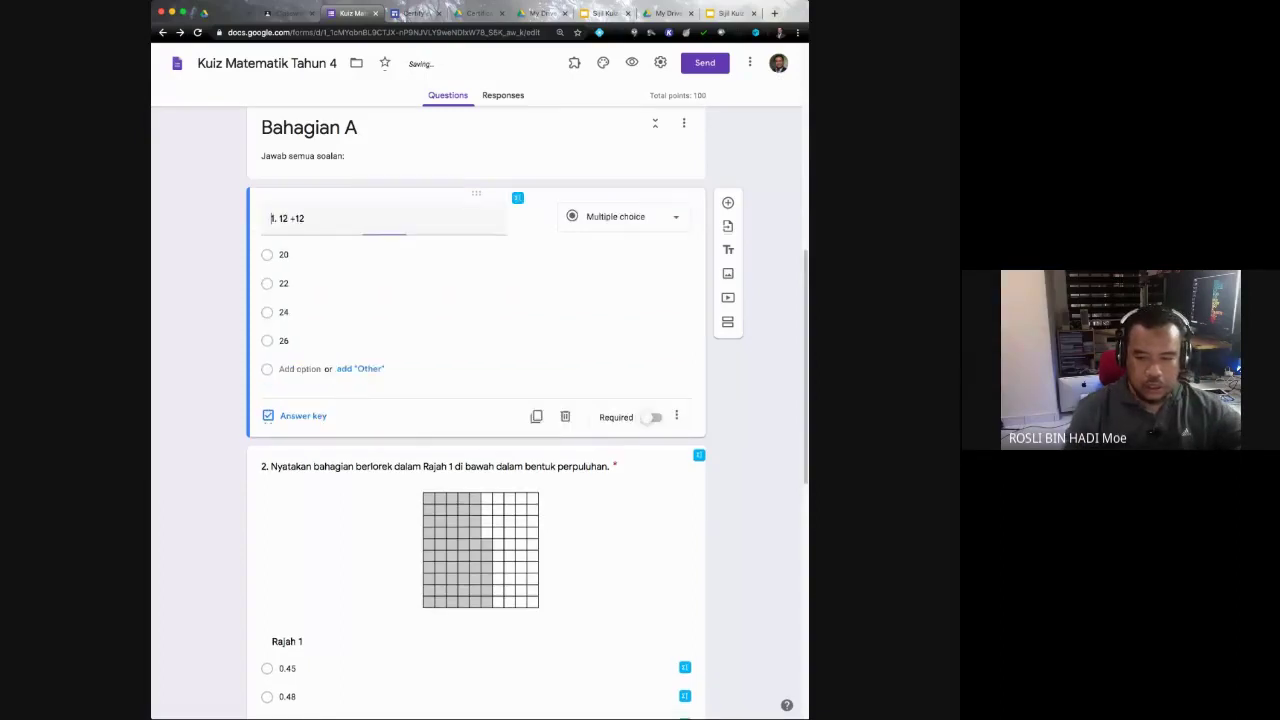
left_click(665, 423)
Step: Change Bahagian A question 2's points from 50 to 25
scroll(478, 400, "down", 15)
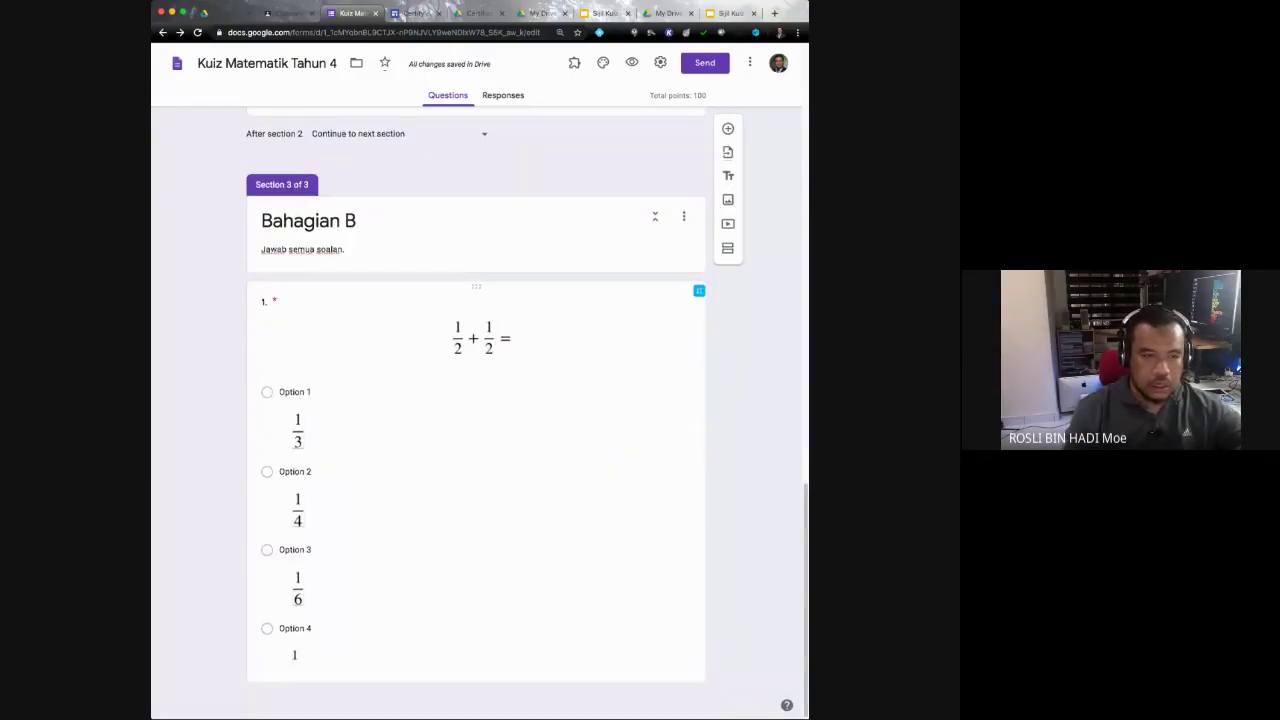
scroll(478, 400, "up", 4)
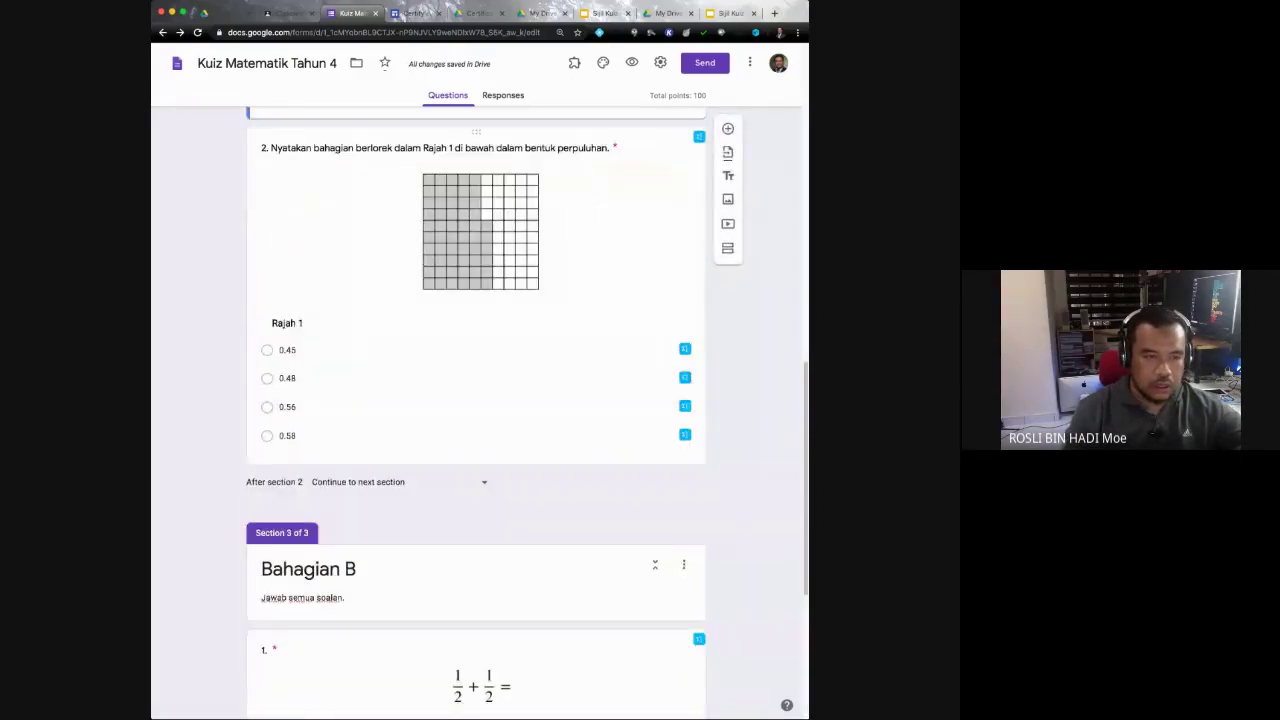
left_click(287, 407)
left_click(286, 443)
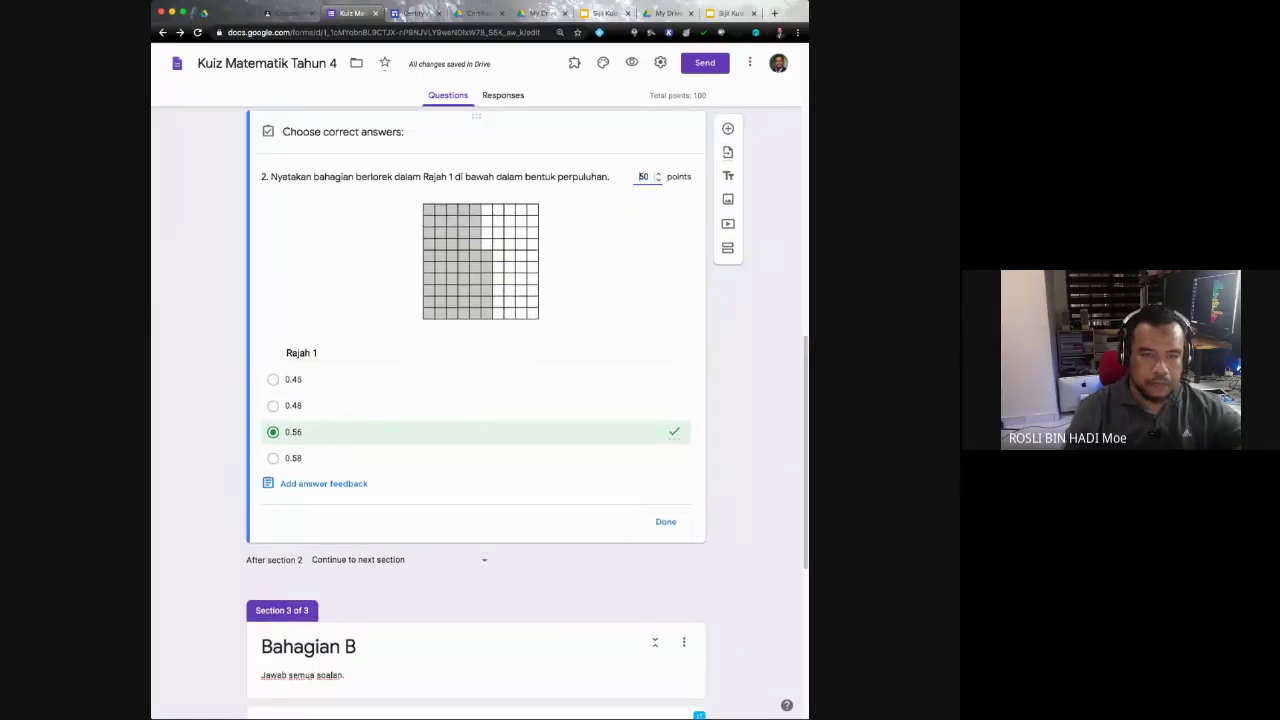
double_click(643, 177)
type("25")
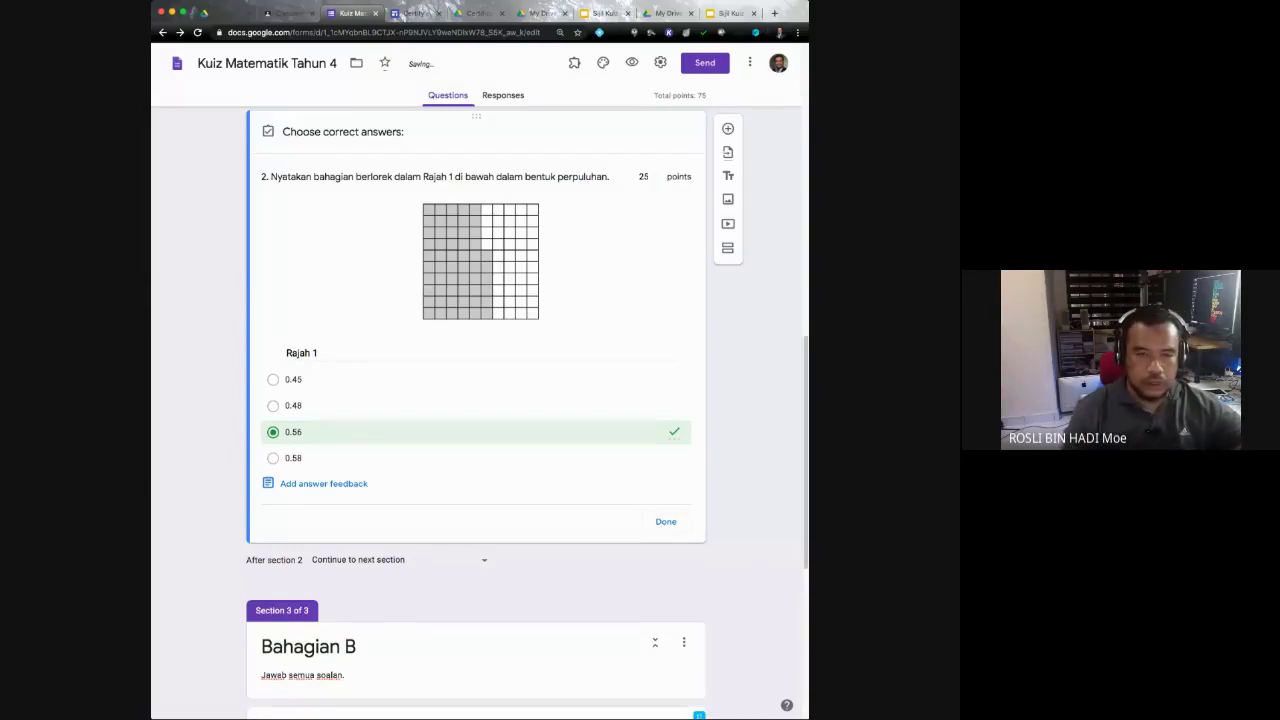
scroll(476, 400, "down", 5)
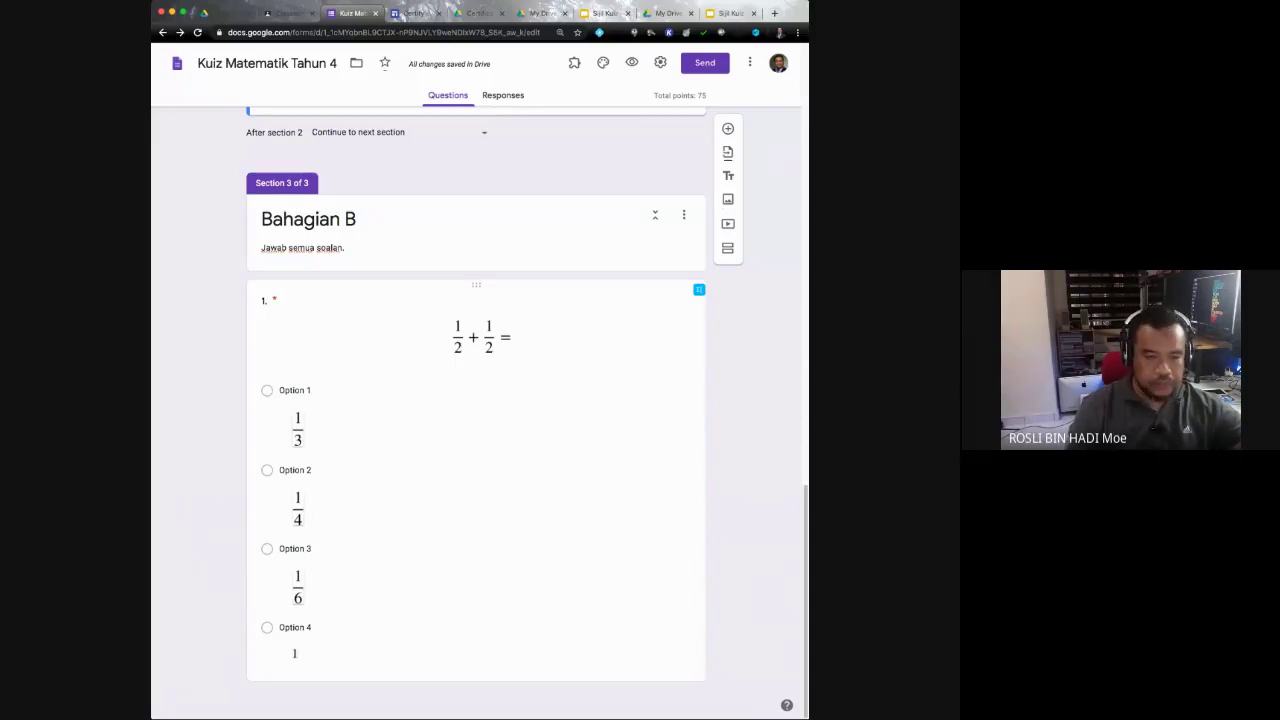
Step: Duplicate the fraction question and retitle the copy '2. 6 732 x 14 ='
left_click(295, 627)
left_click(532, 660)
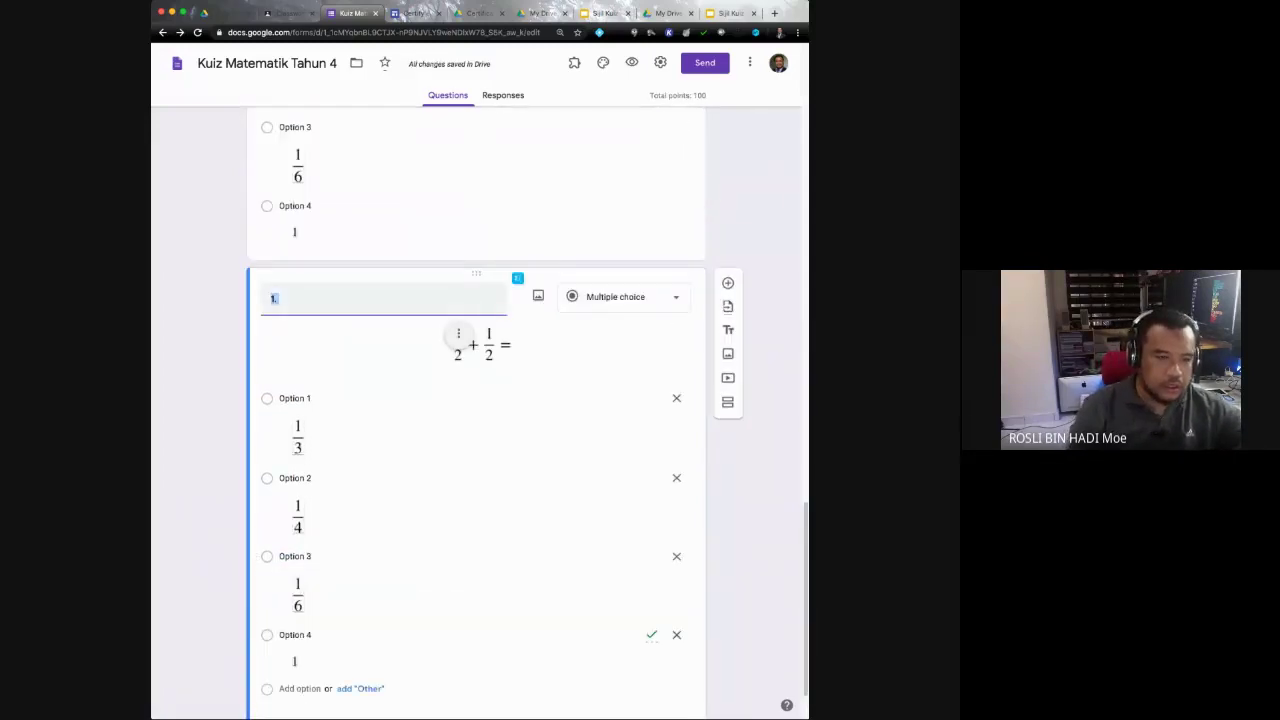
left_click(280, 299)
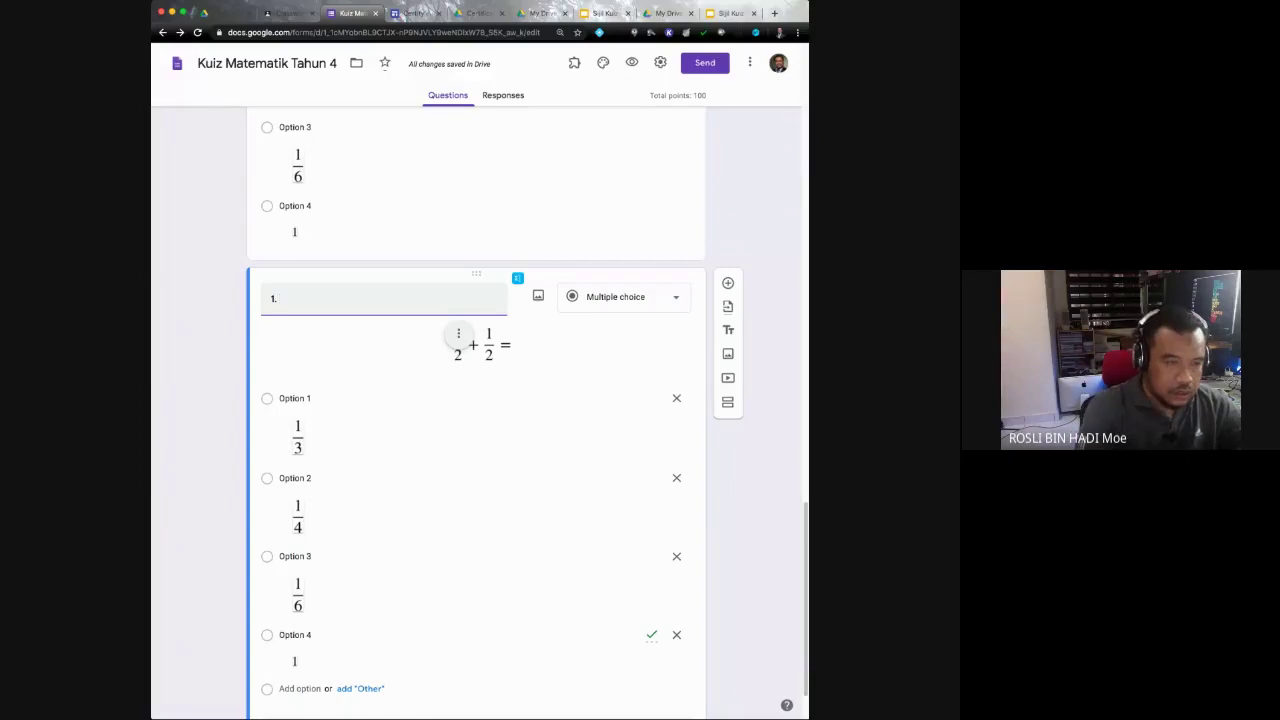
key("BackSpace")
key("BackSpace")
type("2.")
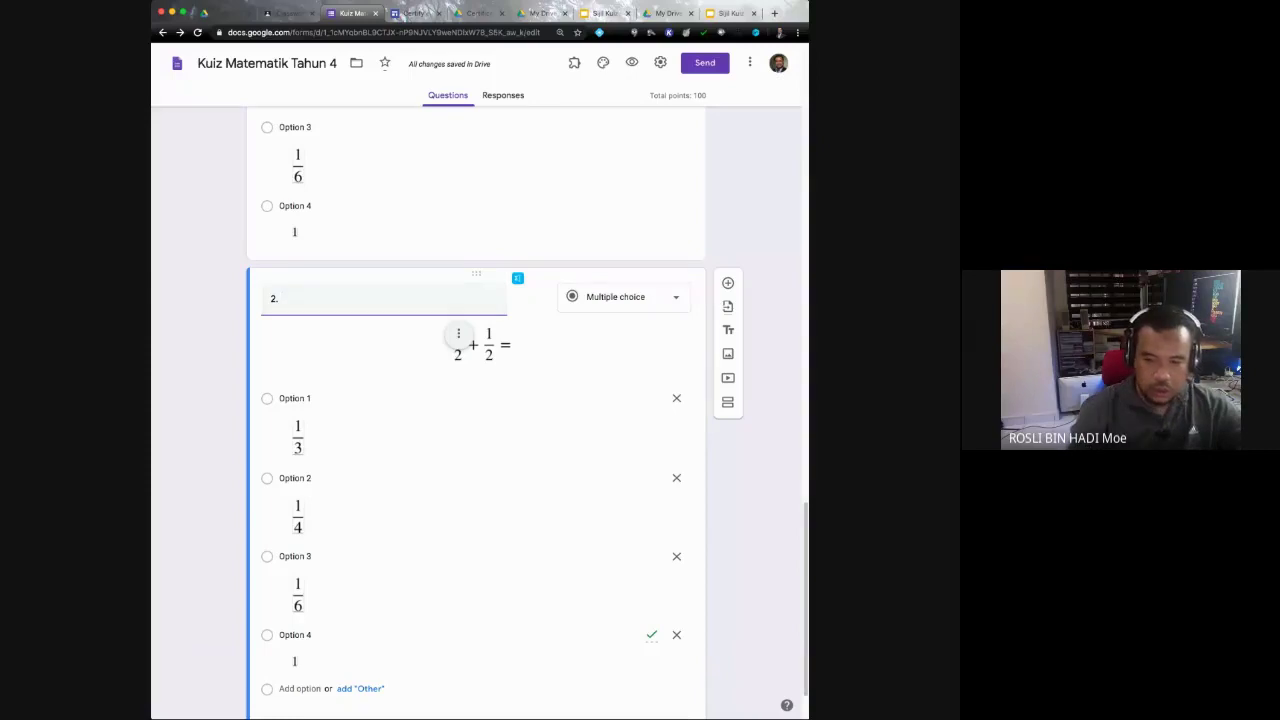
key("super+Tab")
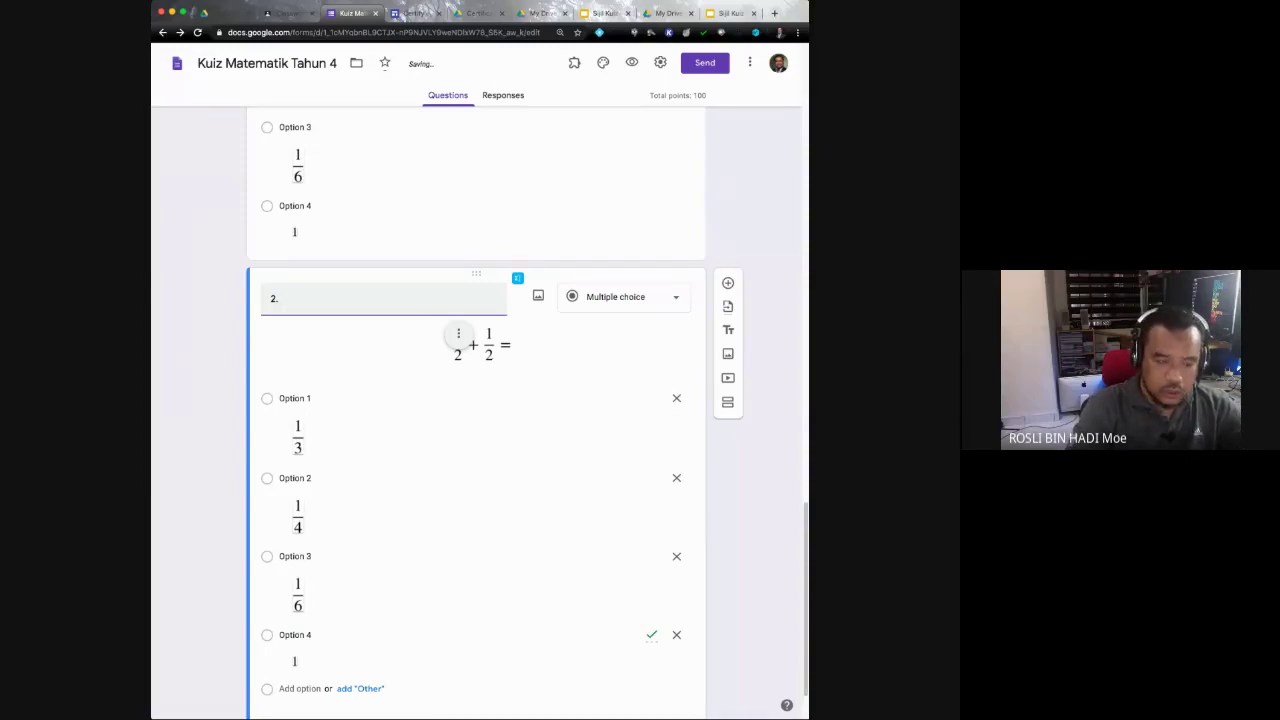
type("6 7")
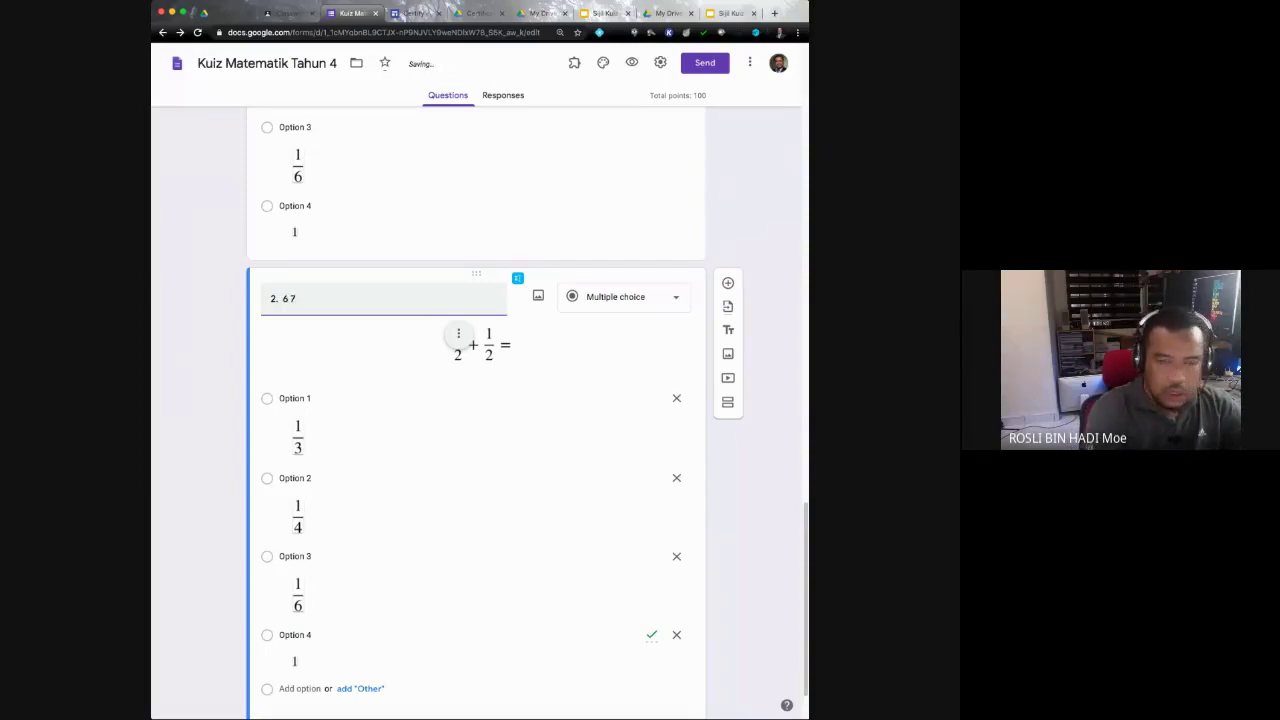
type("32 x")
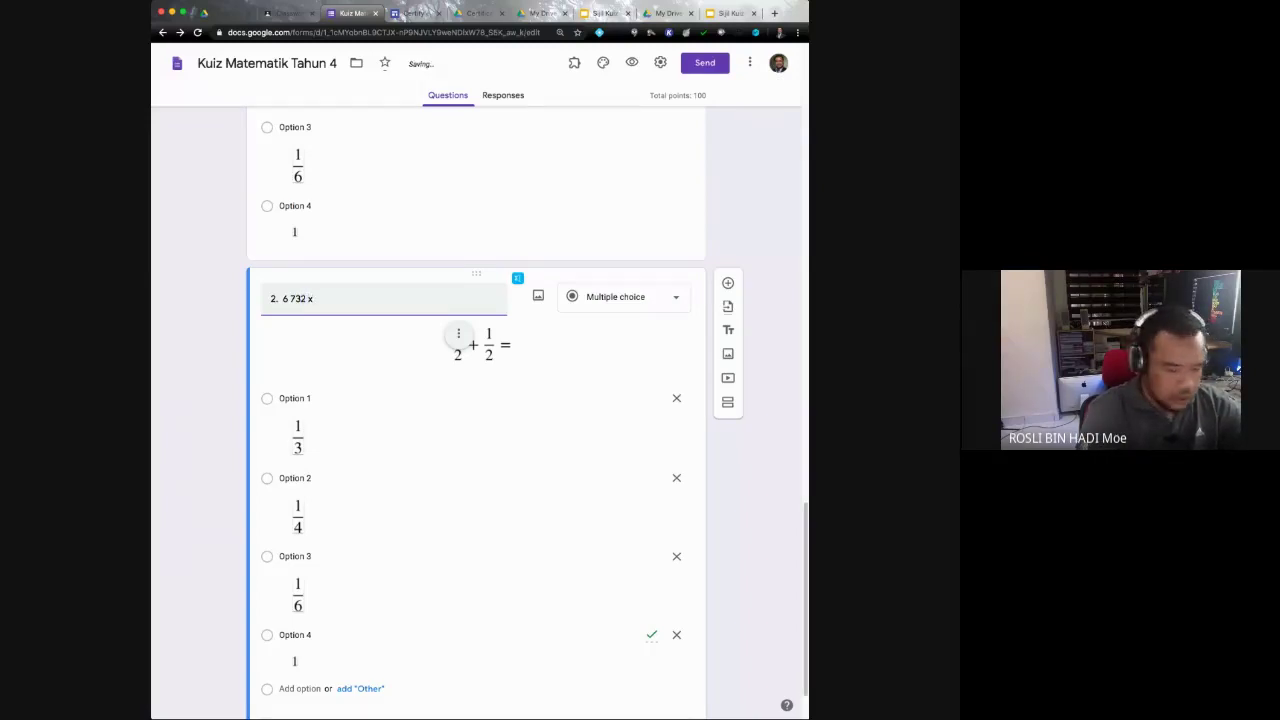
type(" 14 =")
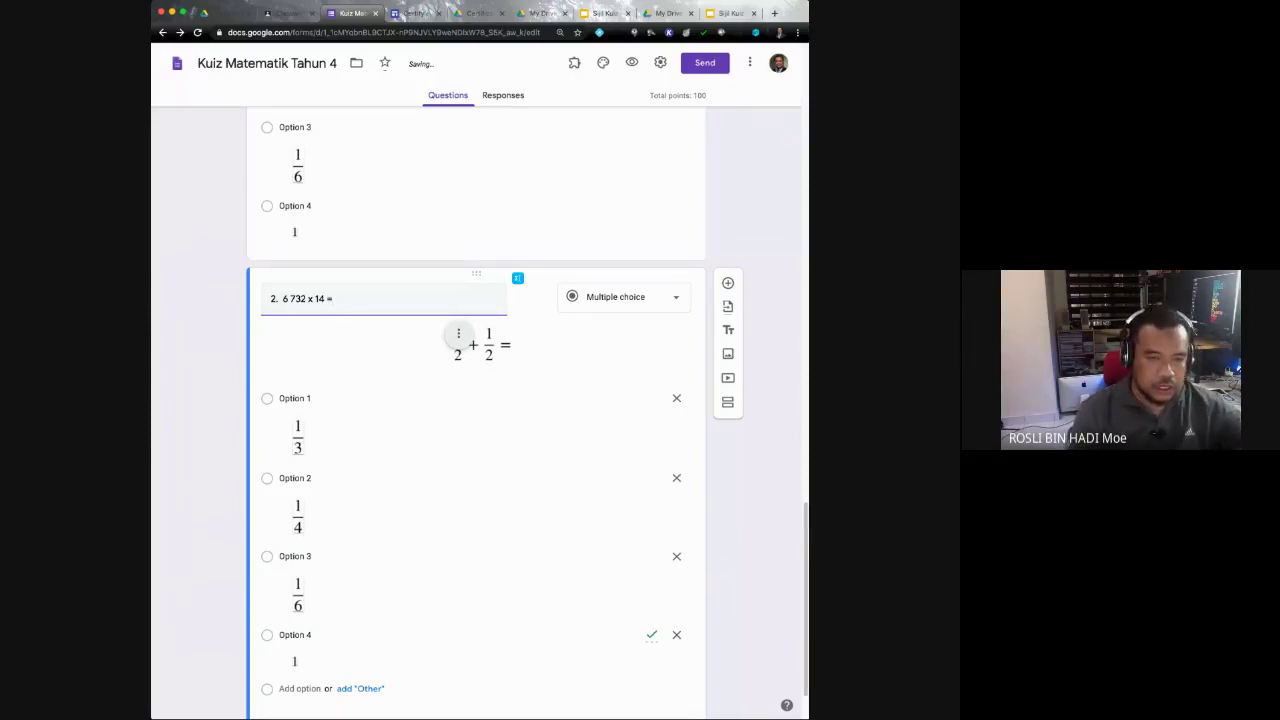
left_click(458, 334)
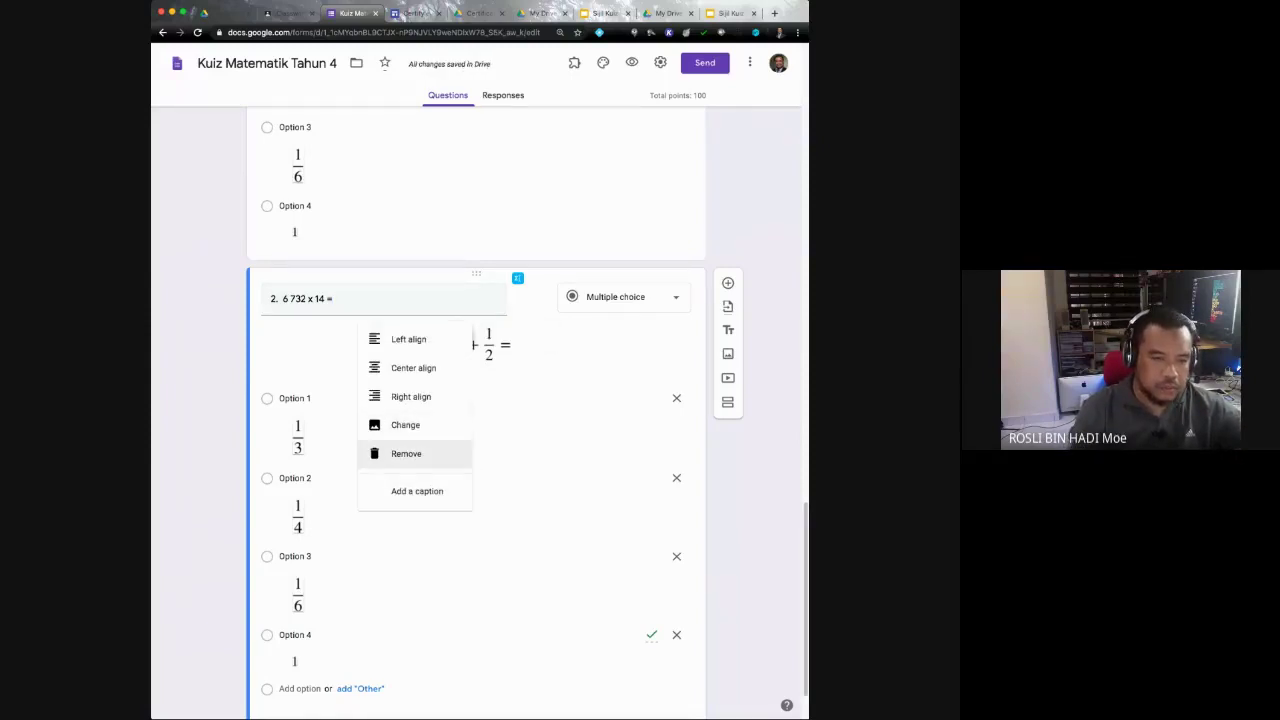
Step: Remove the equation image and all four fraction images from question 2
left_click(406, 453)
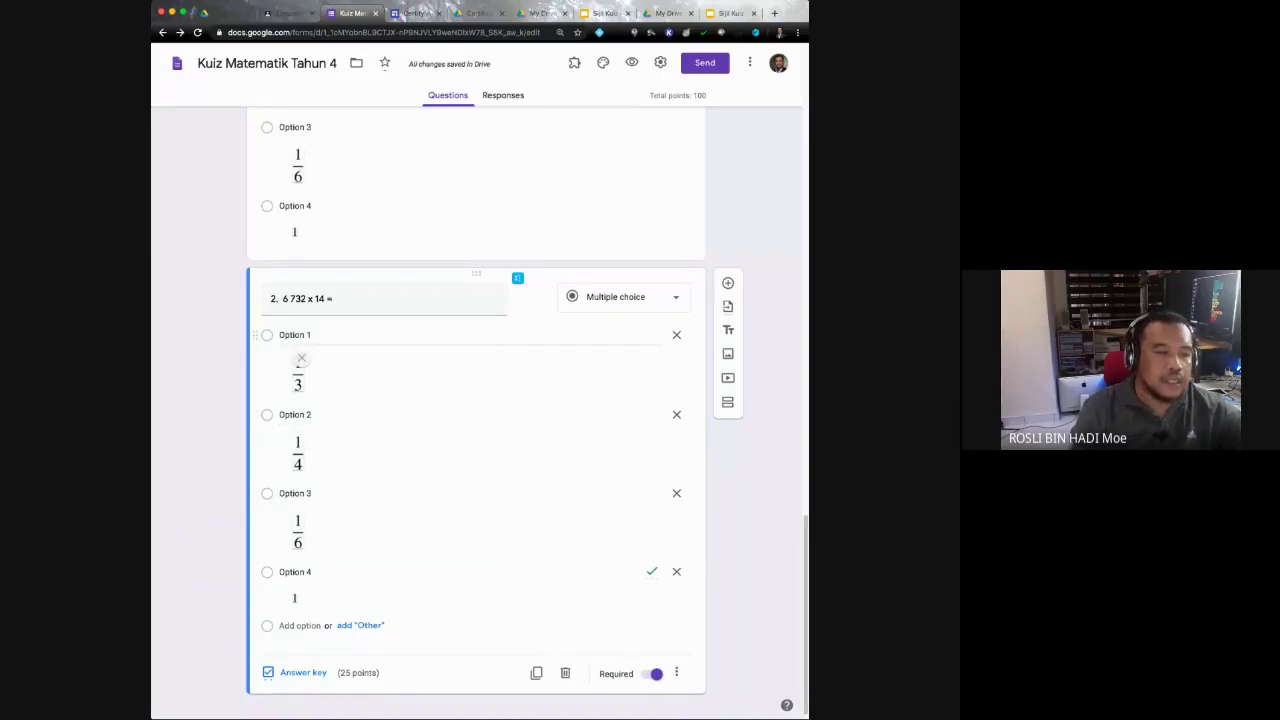
left_click(301, 358)
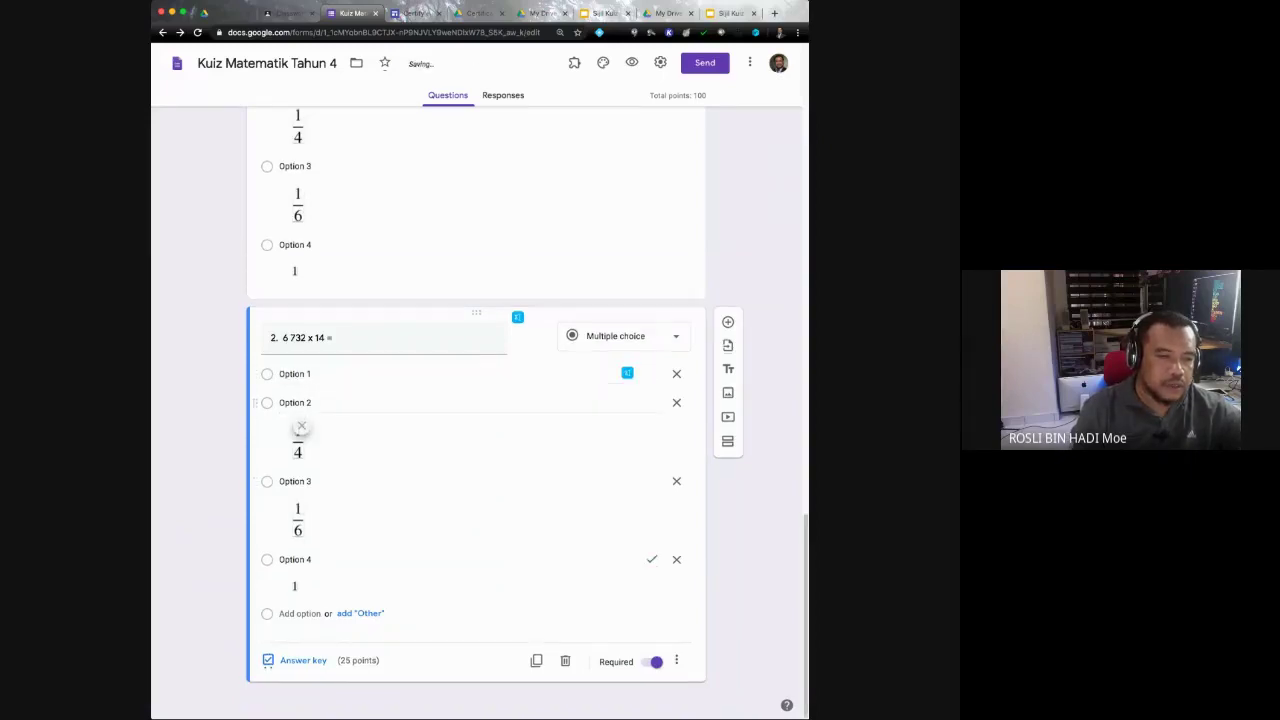
left_click(301, 426)
left_click(296, 506)
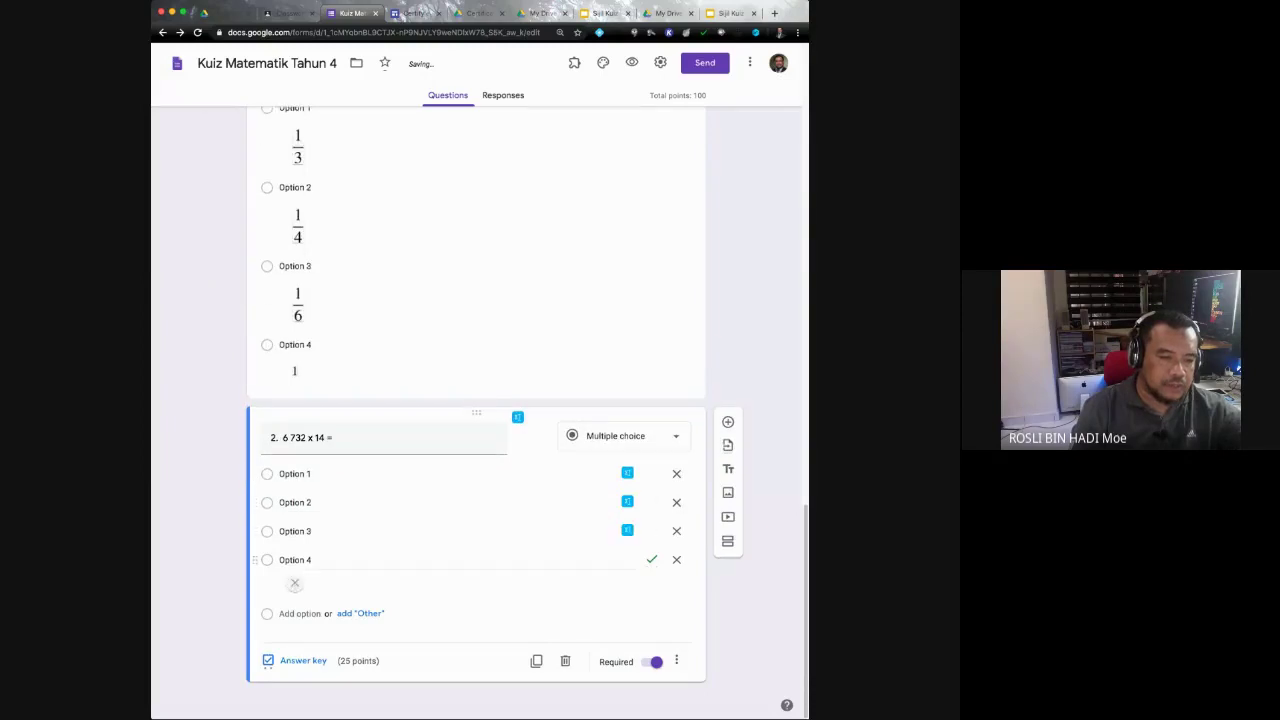
left_click(295, 498)
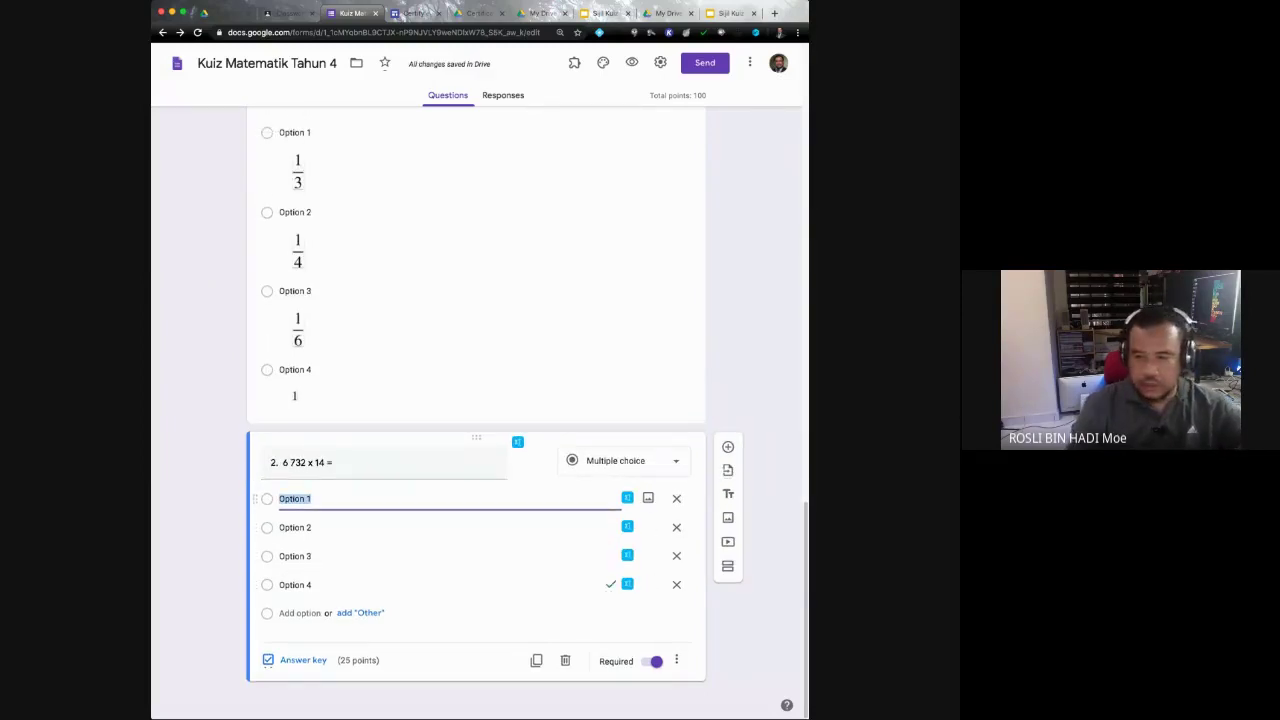
Step: Enter choices 84 248, 94 248, 95 248 and 95 348, then open the answer key
type("84")
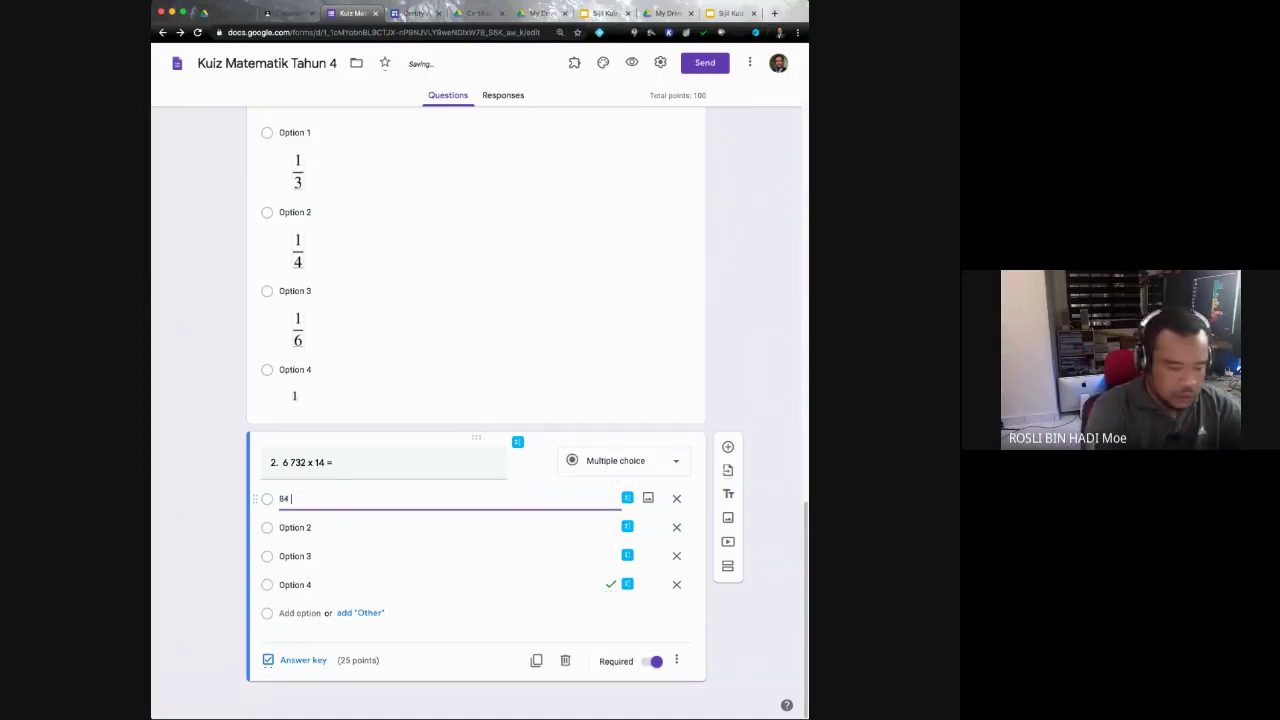
type(" 248")
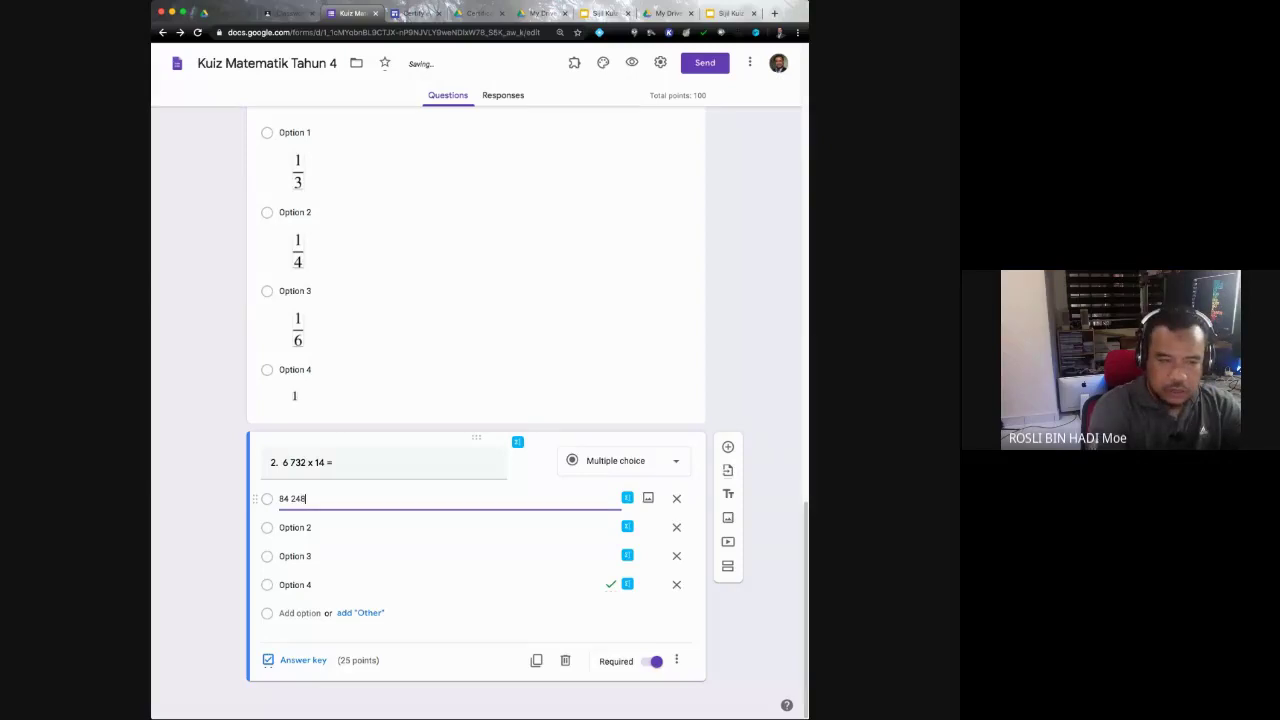
left_click(295, 527)
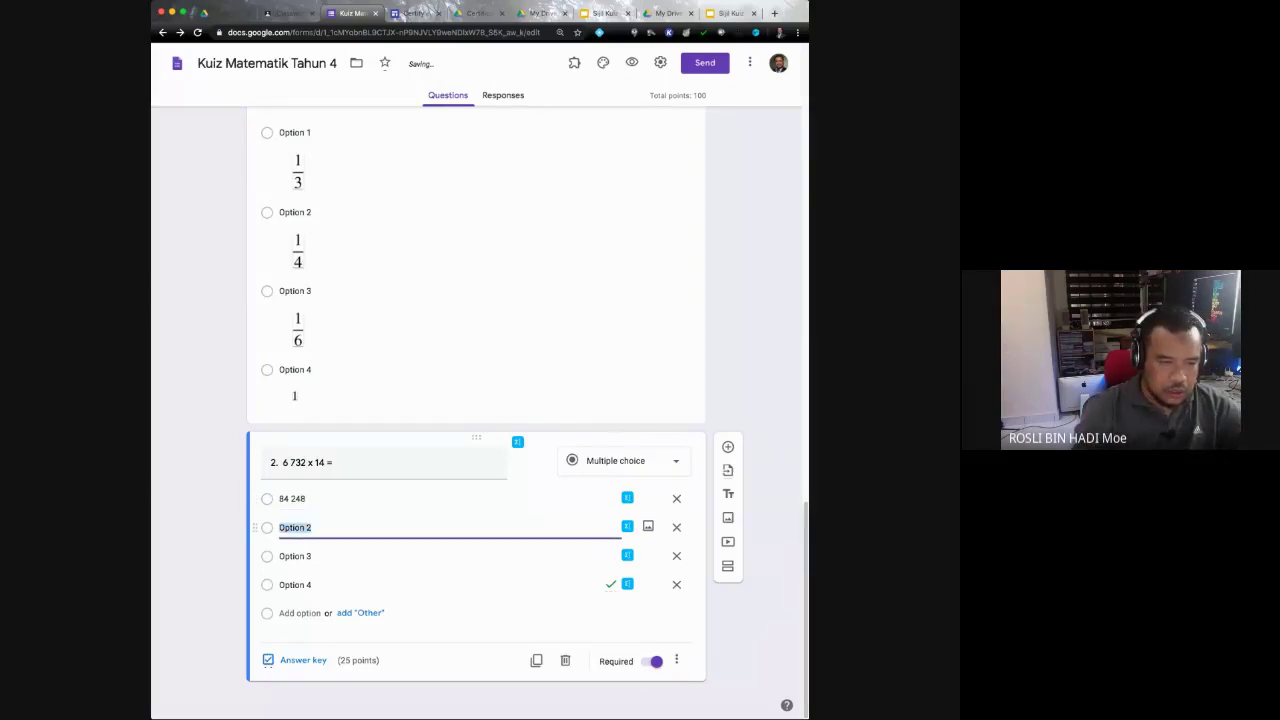
type("94")
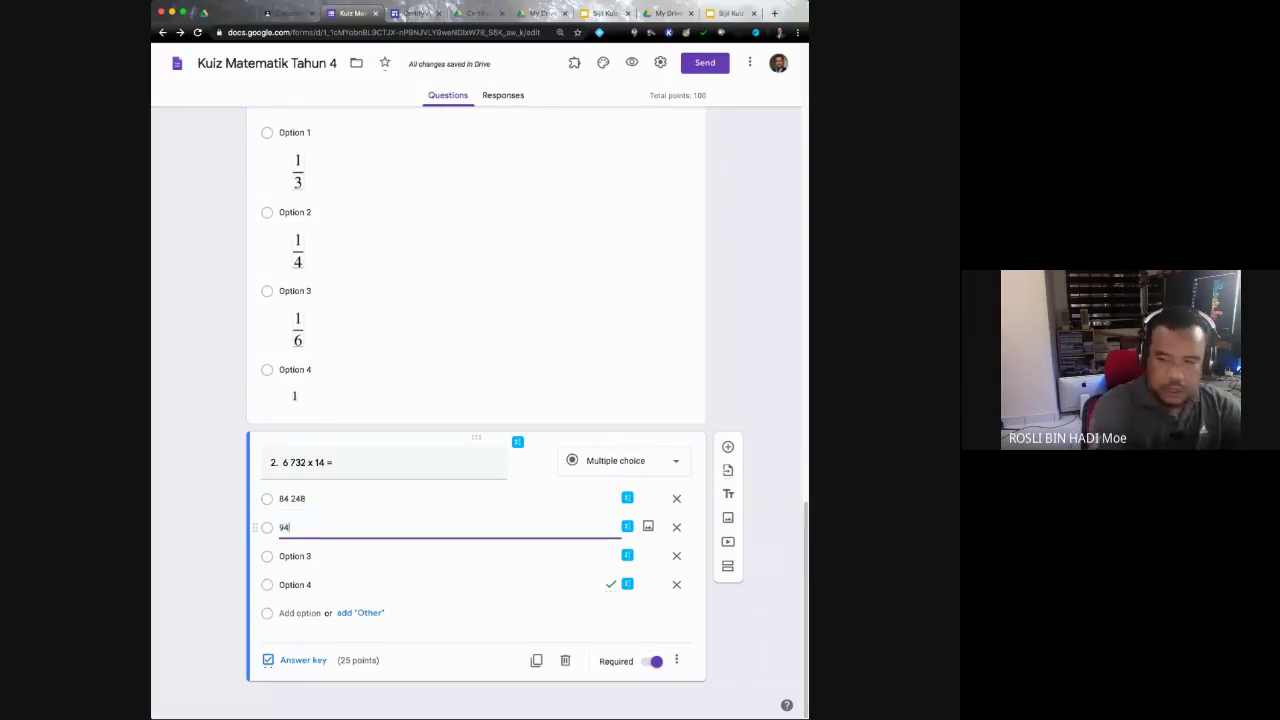
type(" 2")
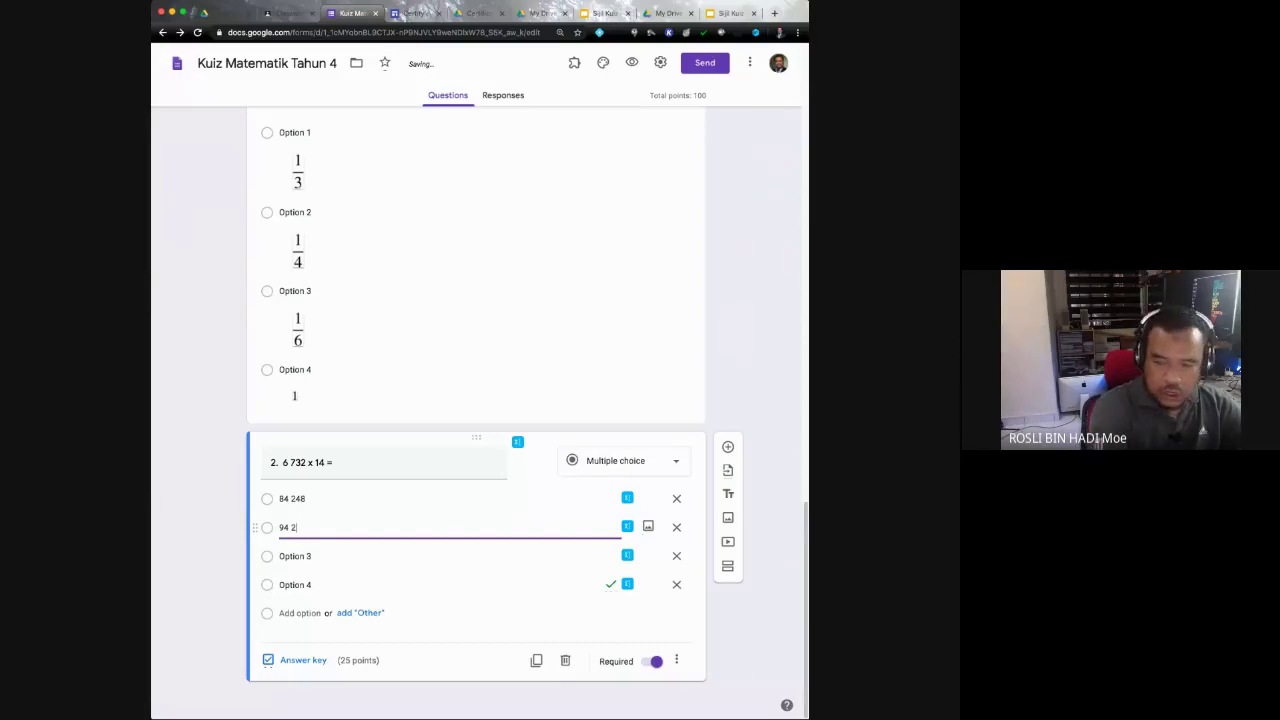
type("48")
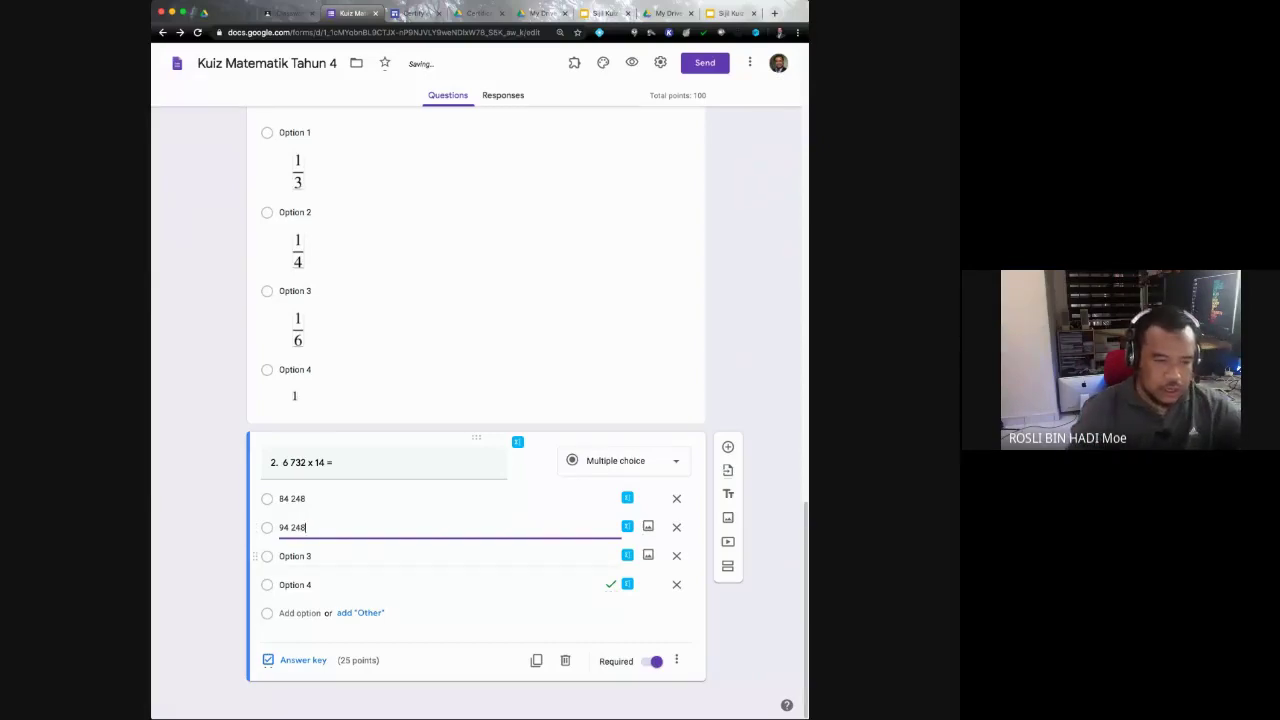
left_click(295, 556)
type("9")
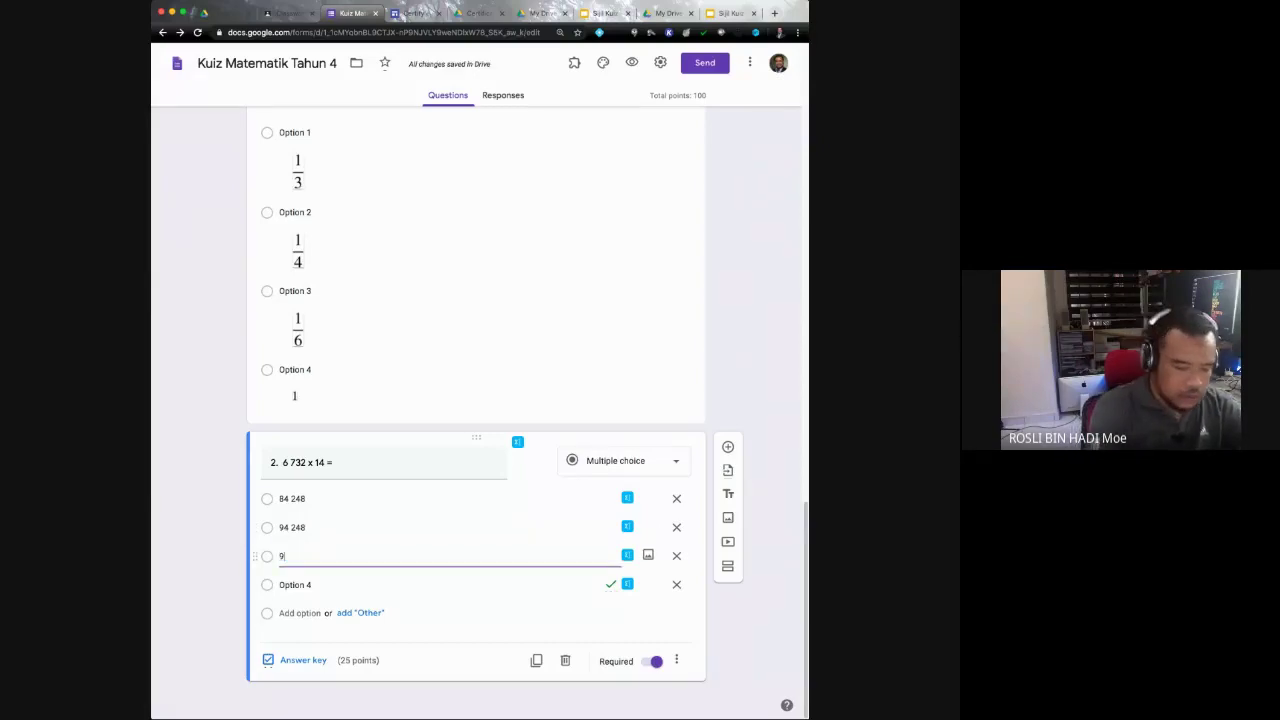
type("5 248")
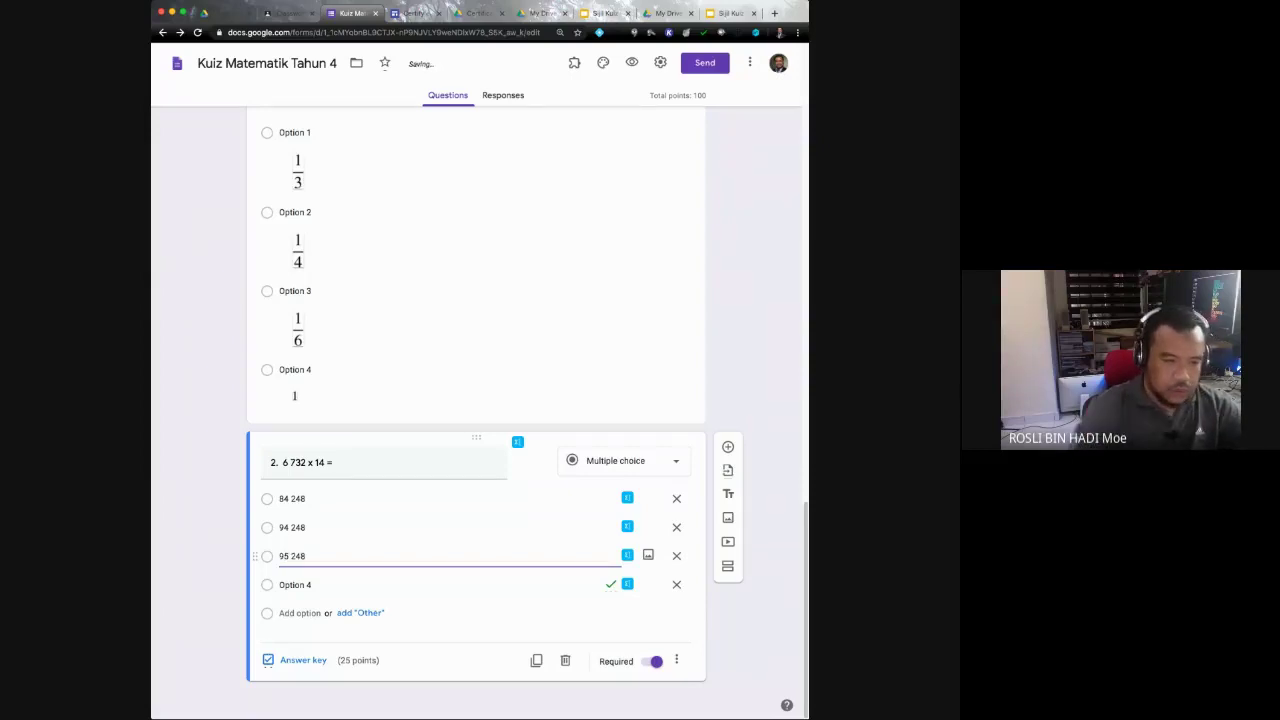
key("Return")
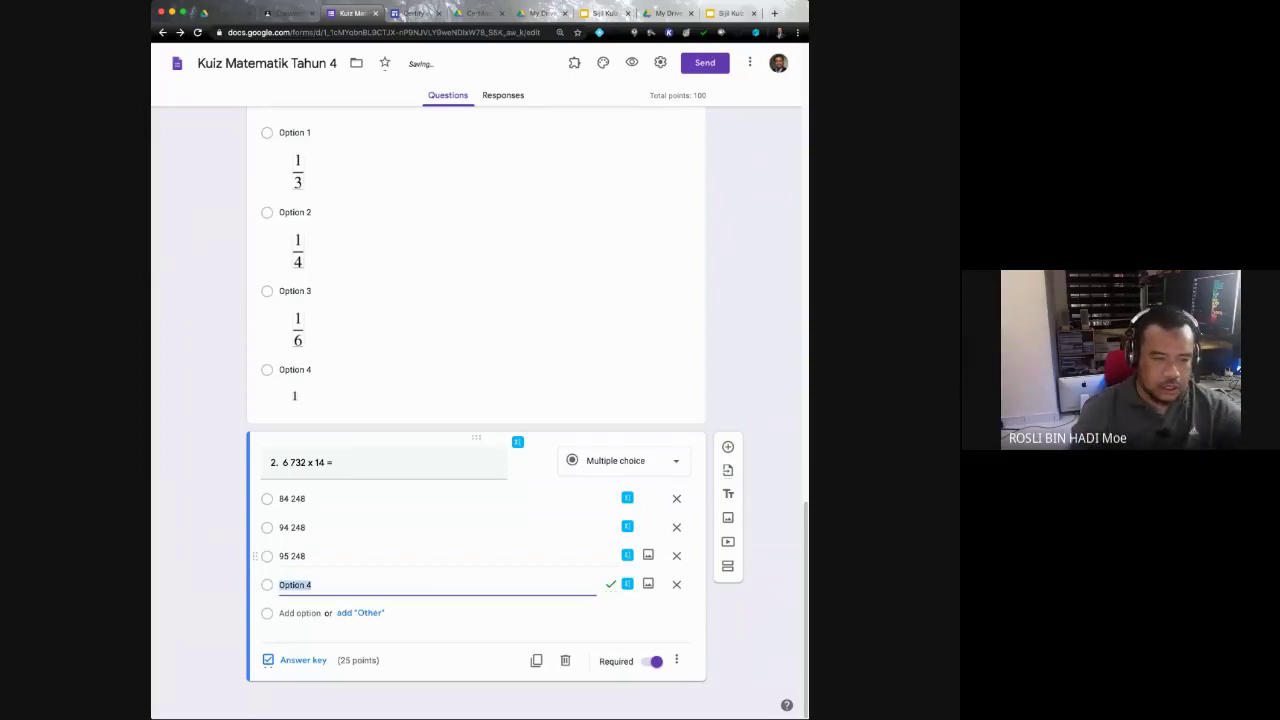
type("95")
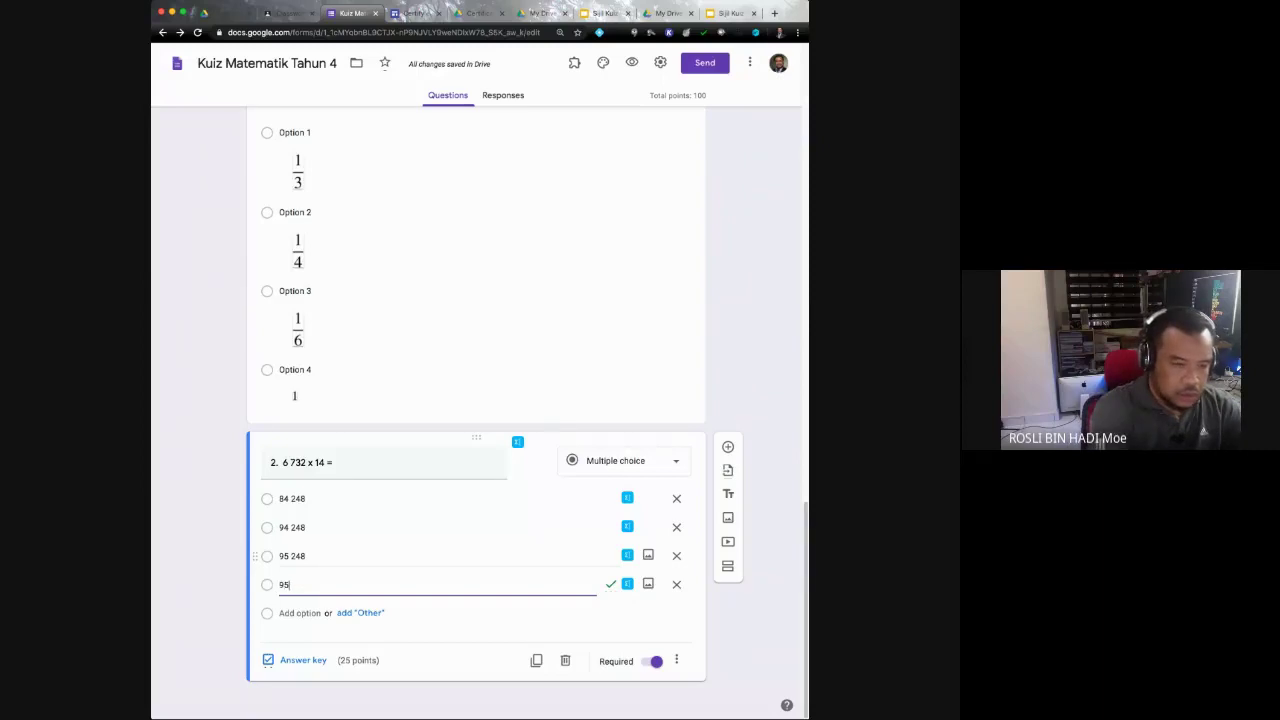
type(" 348")
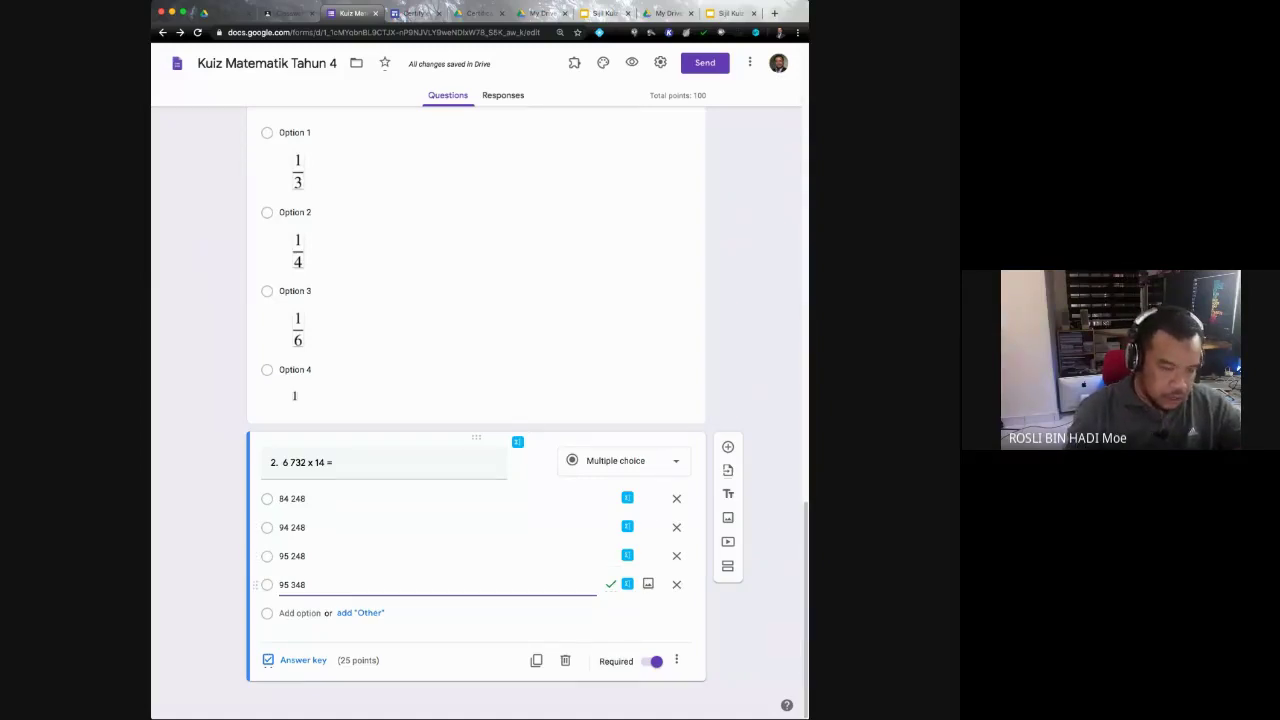
left_click(292, 556)
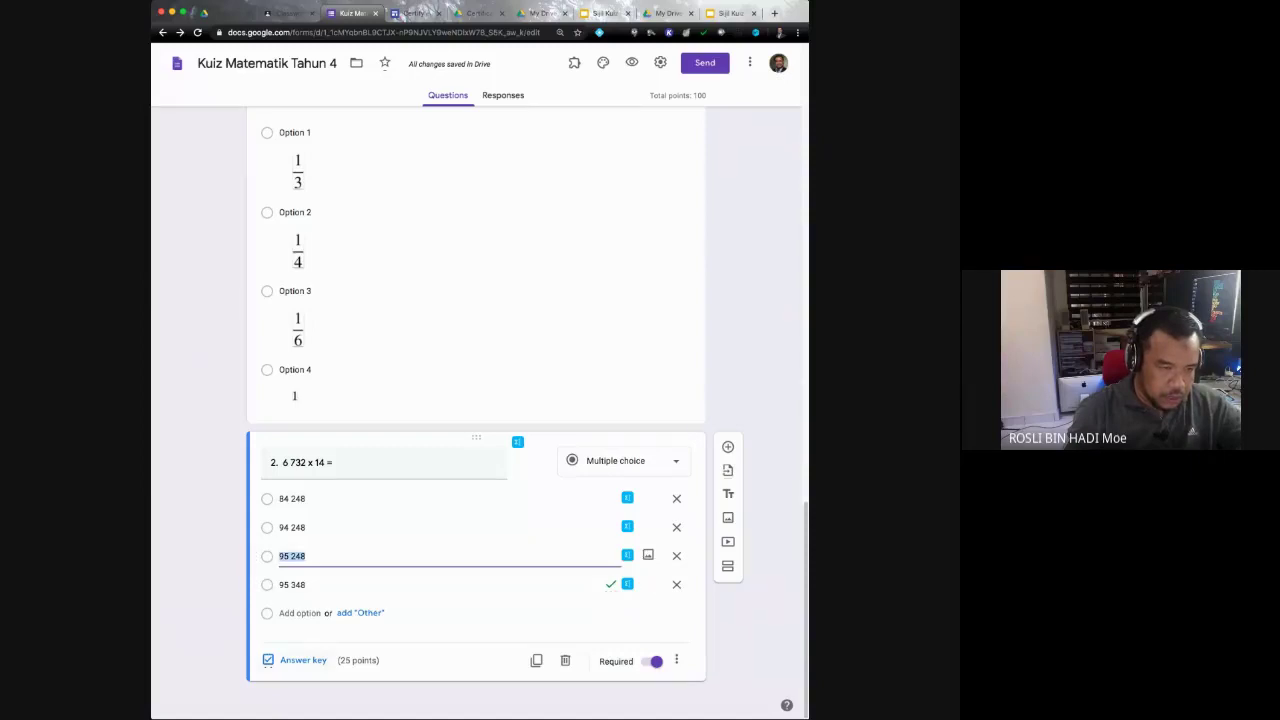
left_click(303, 660)
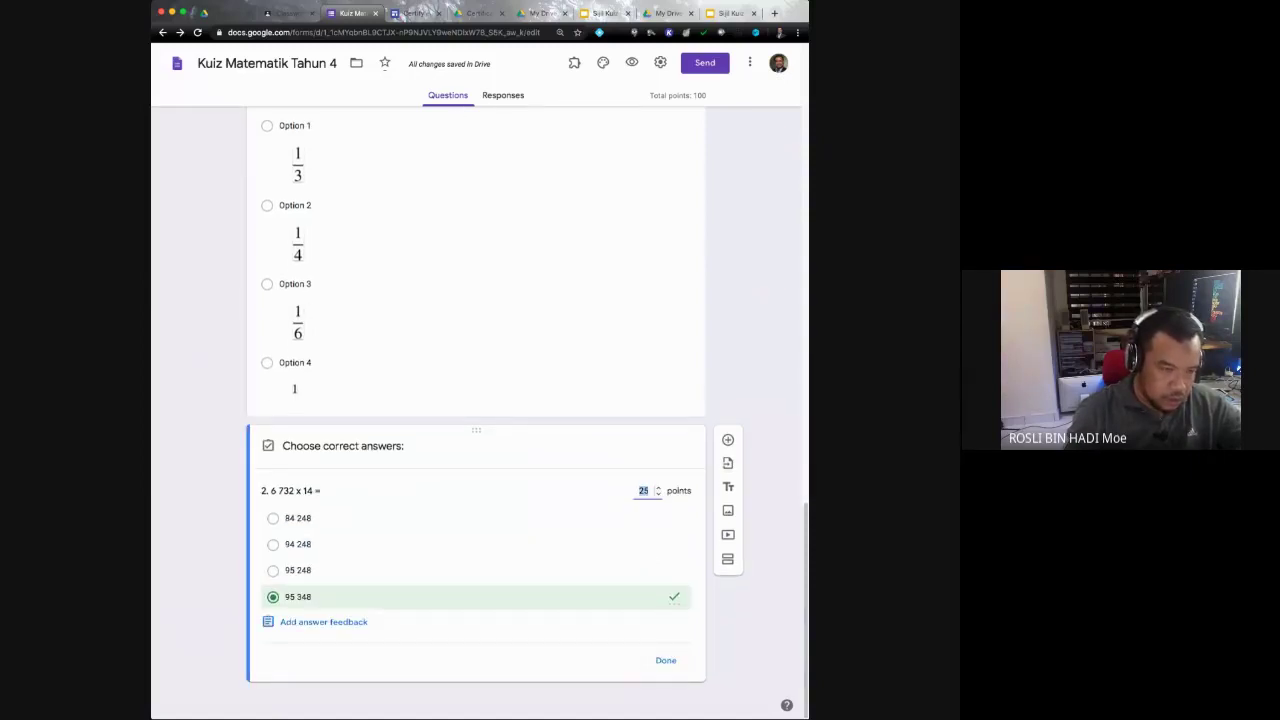
Step: Adjust question 2's correct-answer marks between 94 248 and 95 348 and close the answer key
left_click(273, 544)
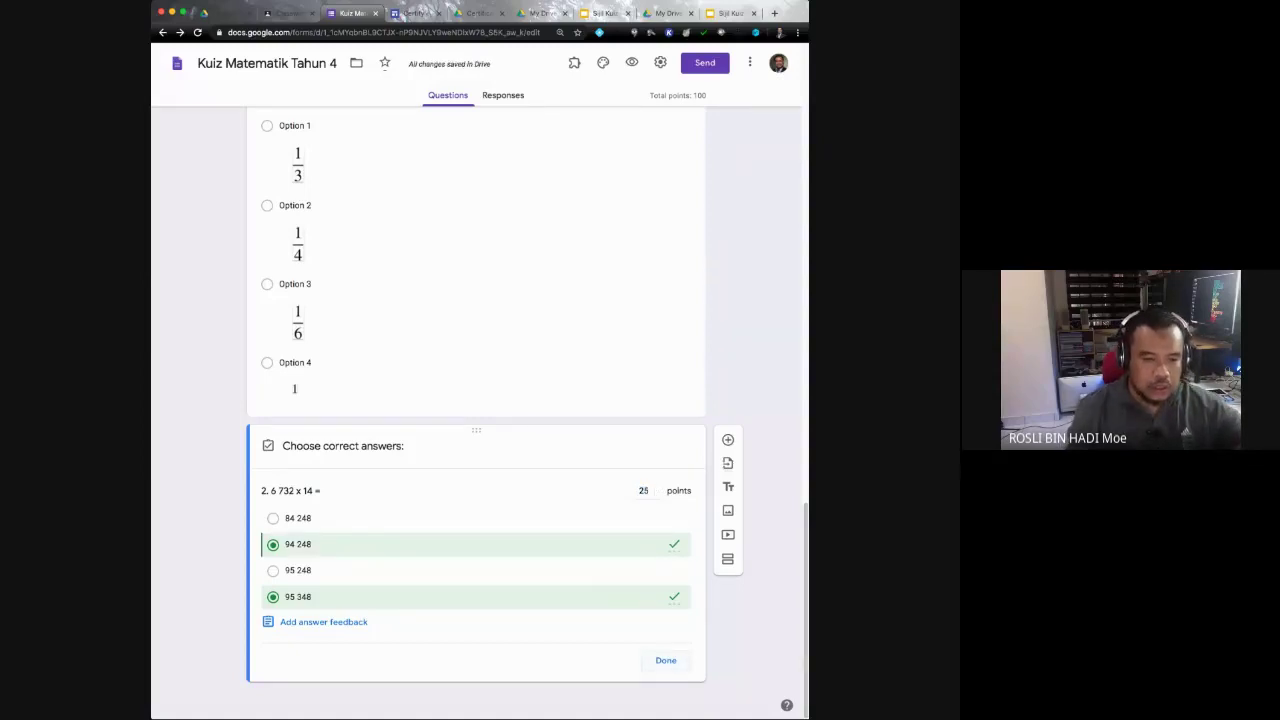
left_click(273, 596)
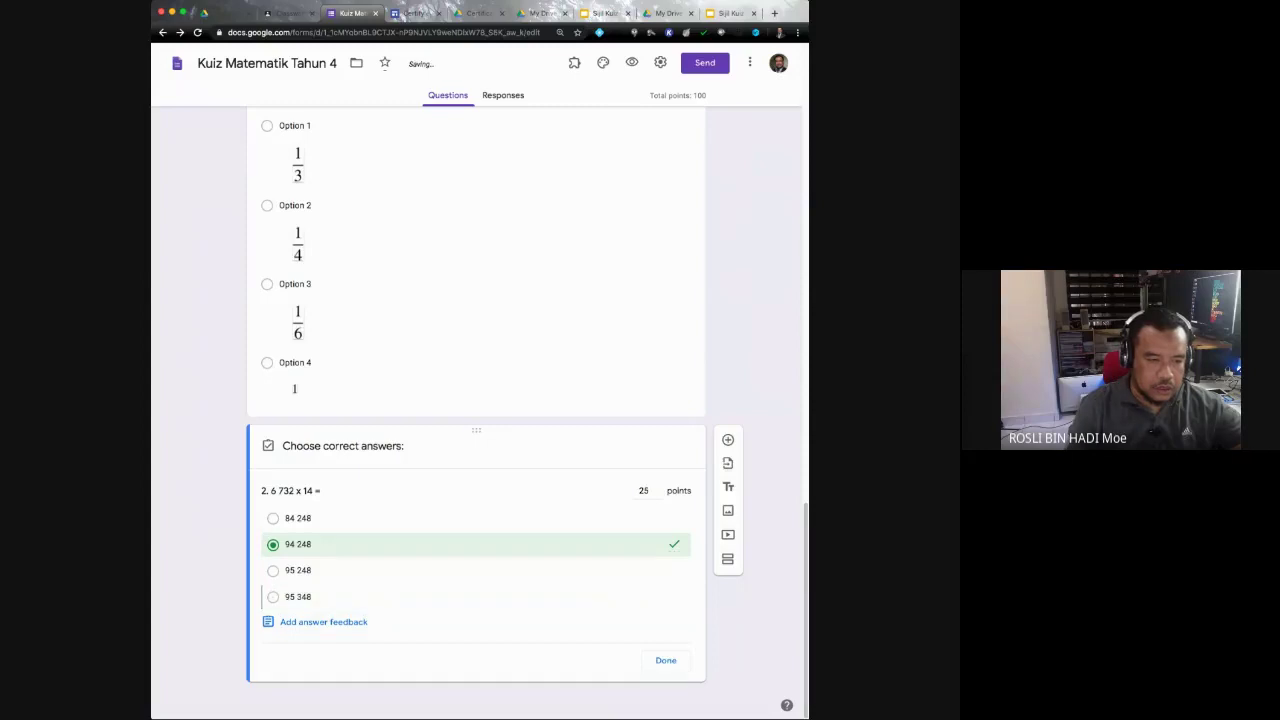
left_click(665, 660)
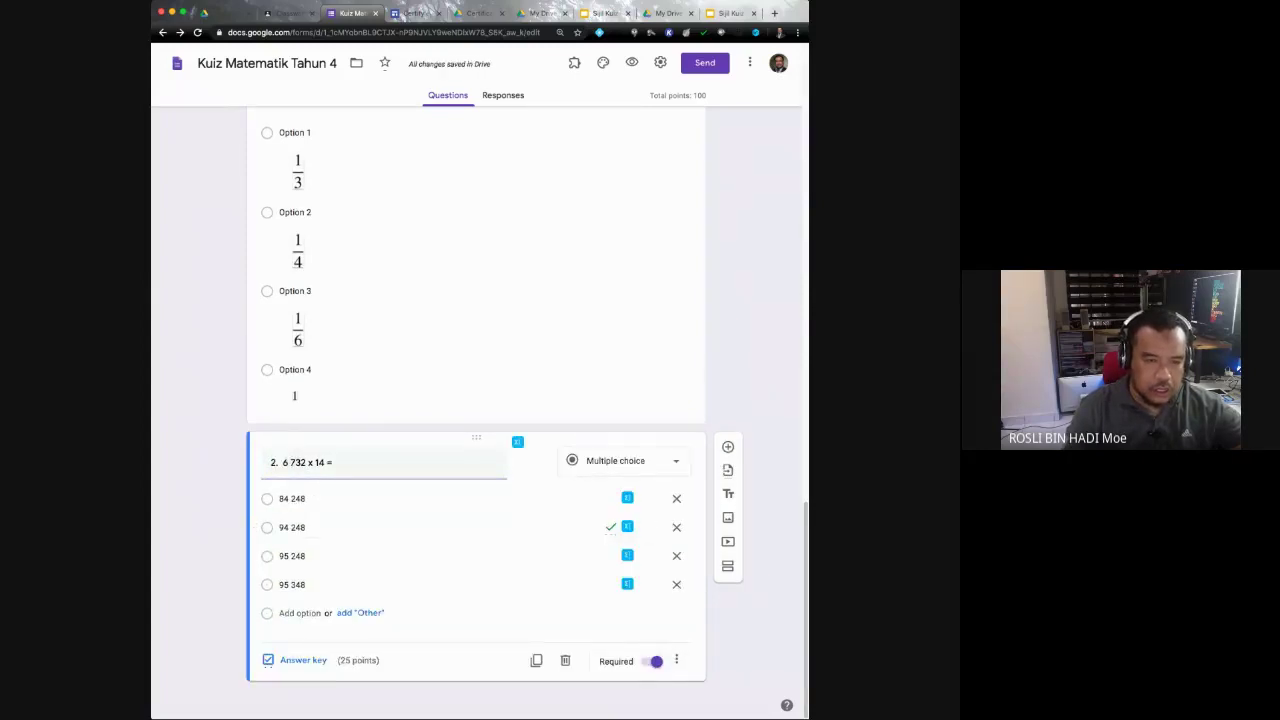
Step: Make Bahagian A's '12 +12' question required, then recheck question 2's answer key
left_click(295, 291)
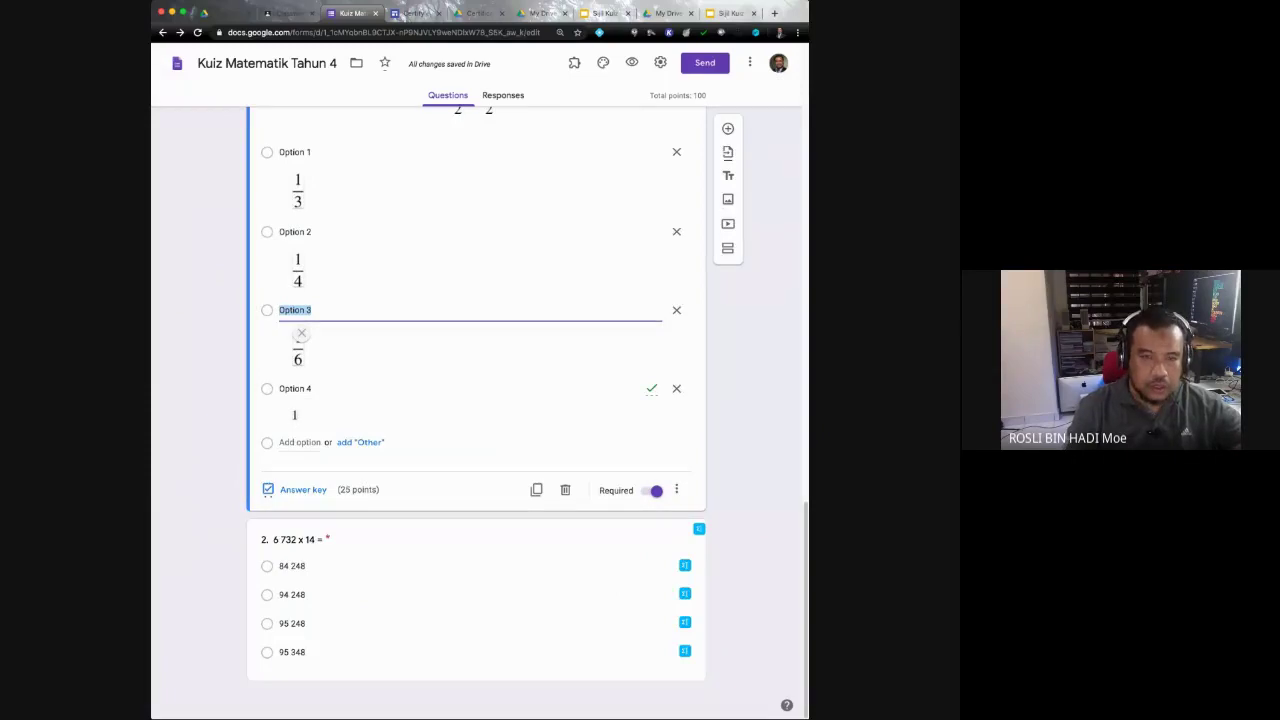
scroll(476, 400, "up", 15)
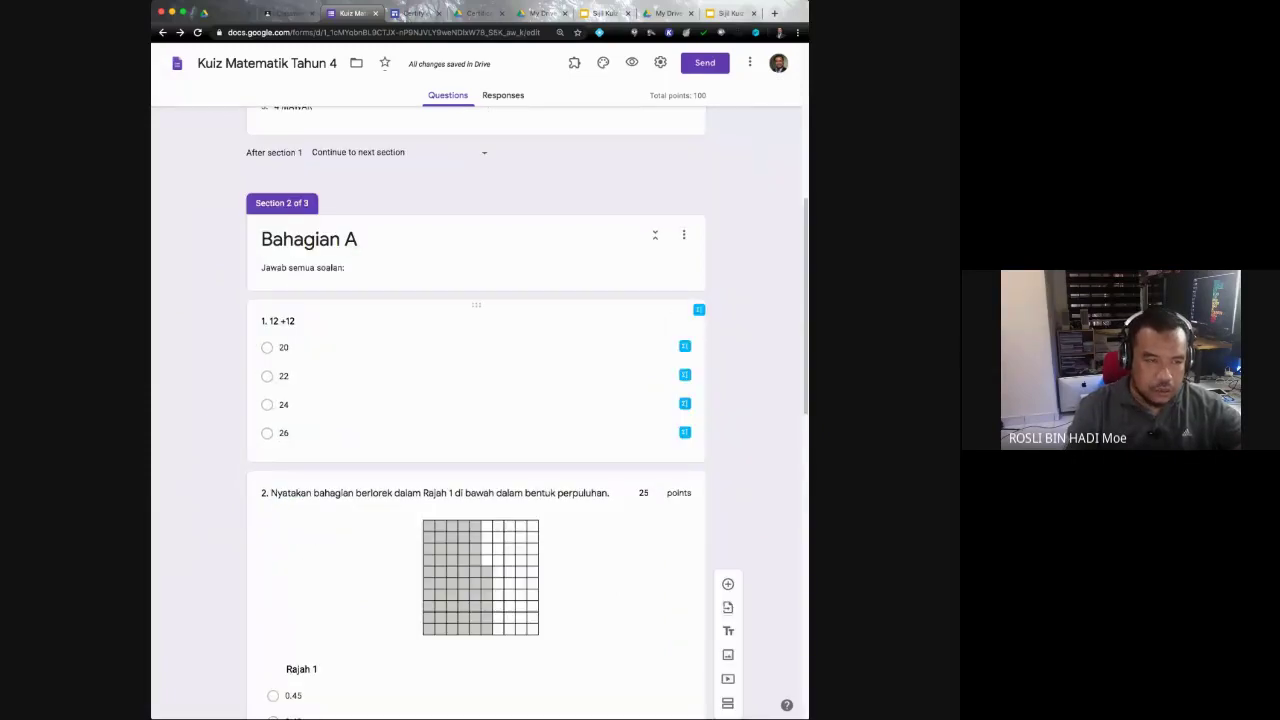
left_click(560, 390)
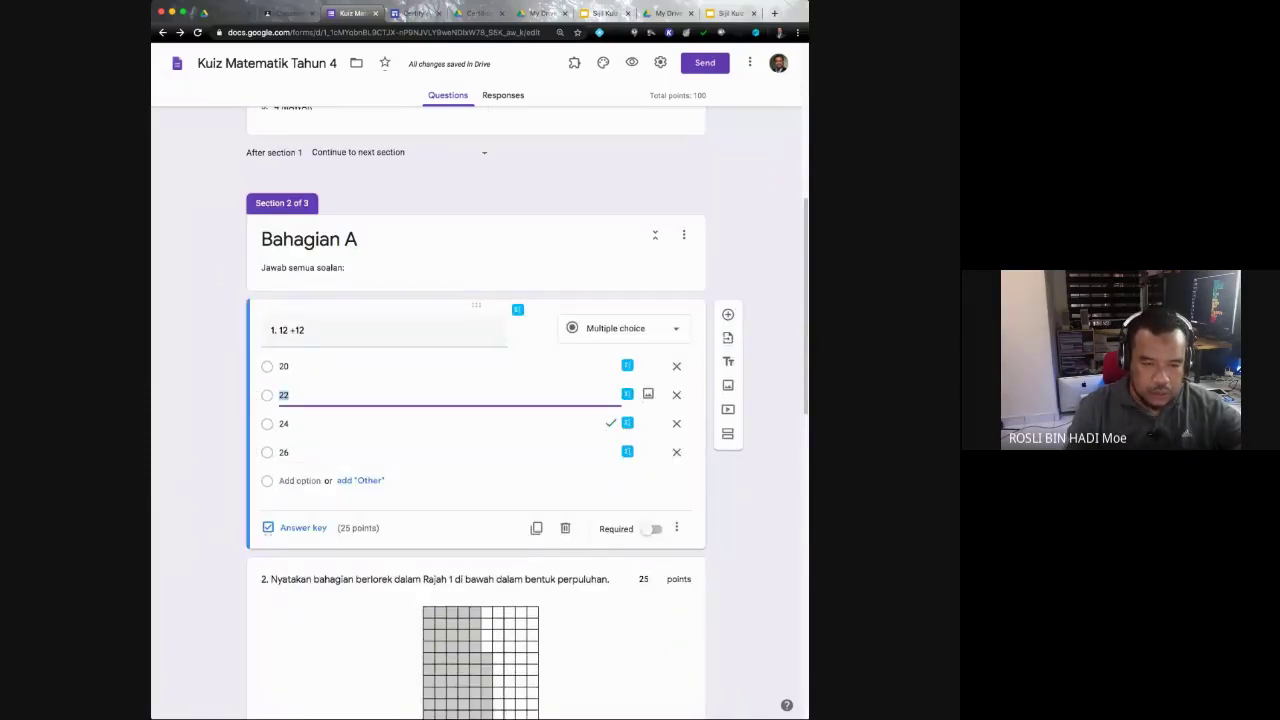
left_click(651, 529)
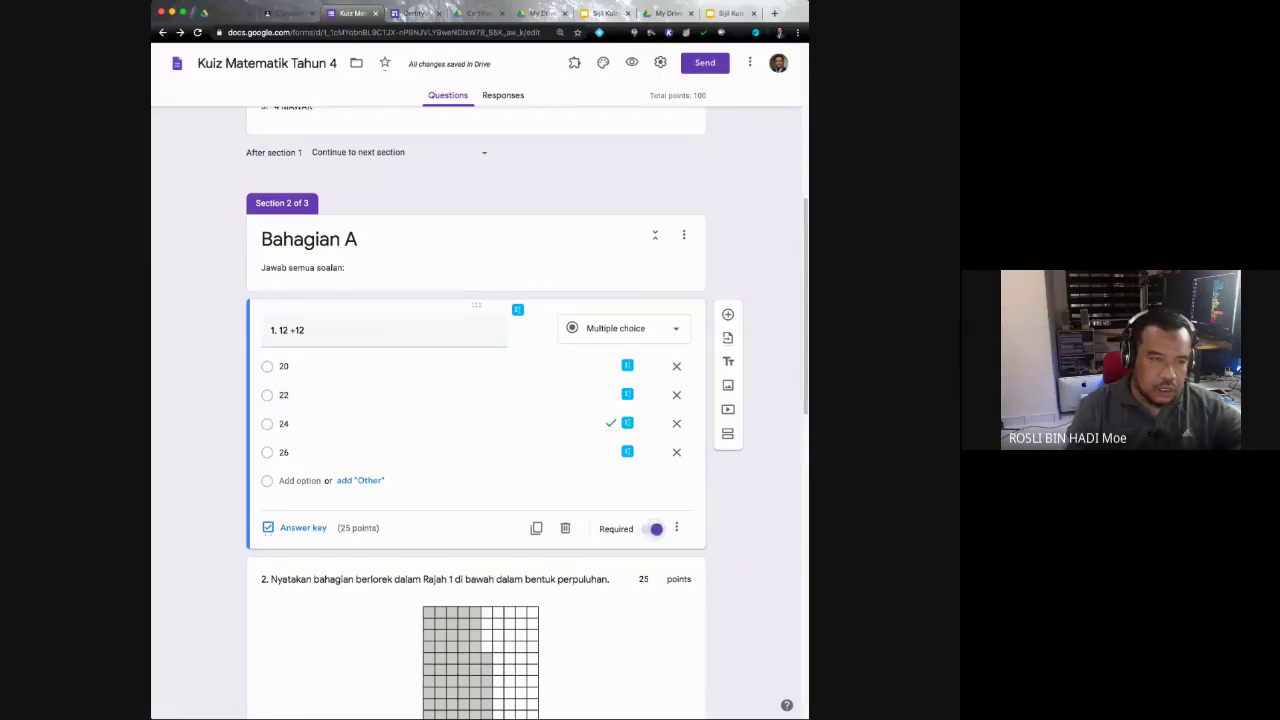
scroll(476, 400, "down", 5)
left_click(301, 402)
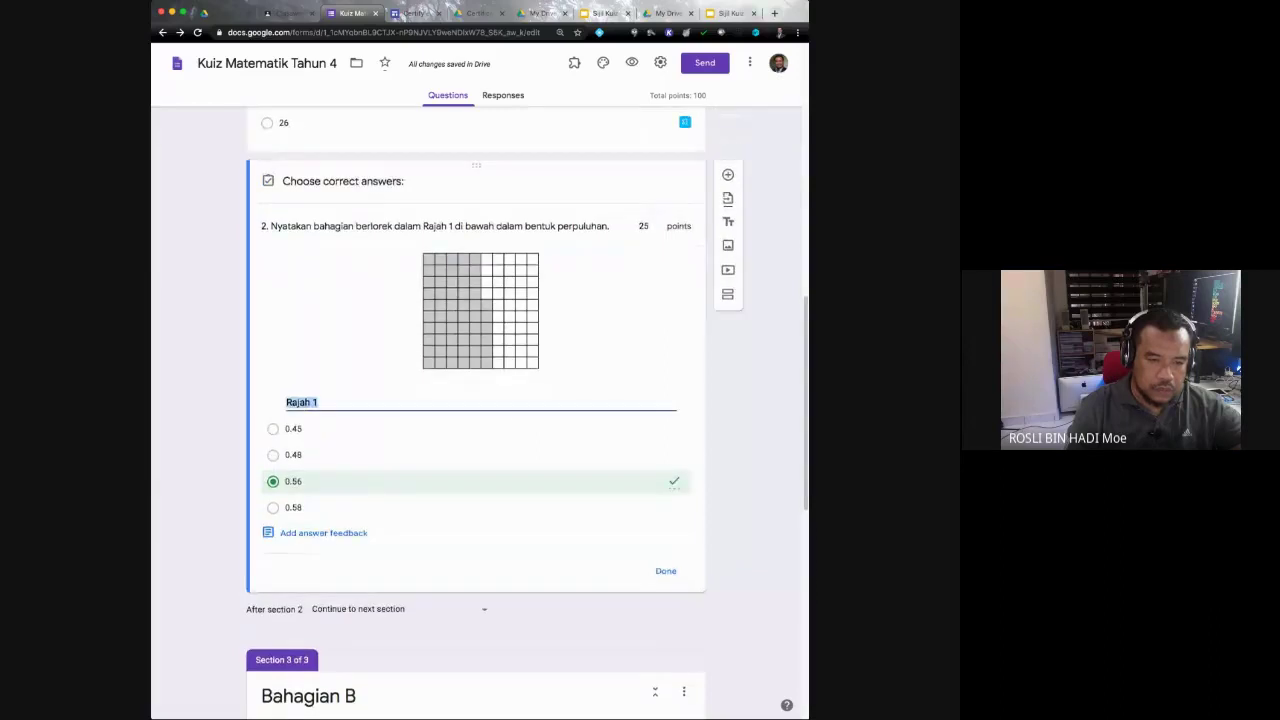
left_click(665, 571)
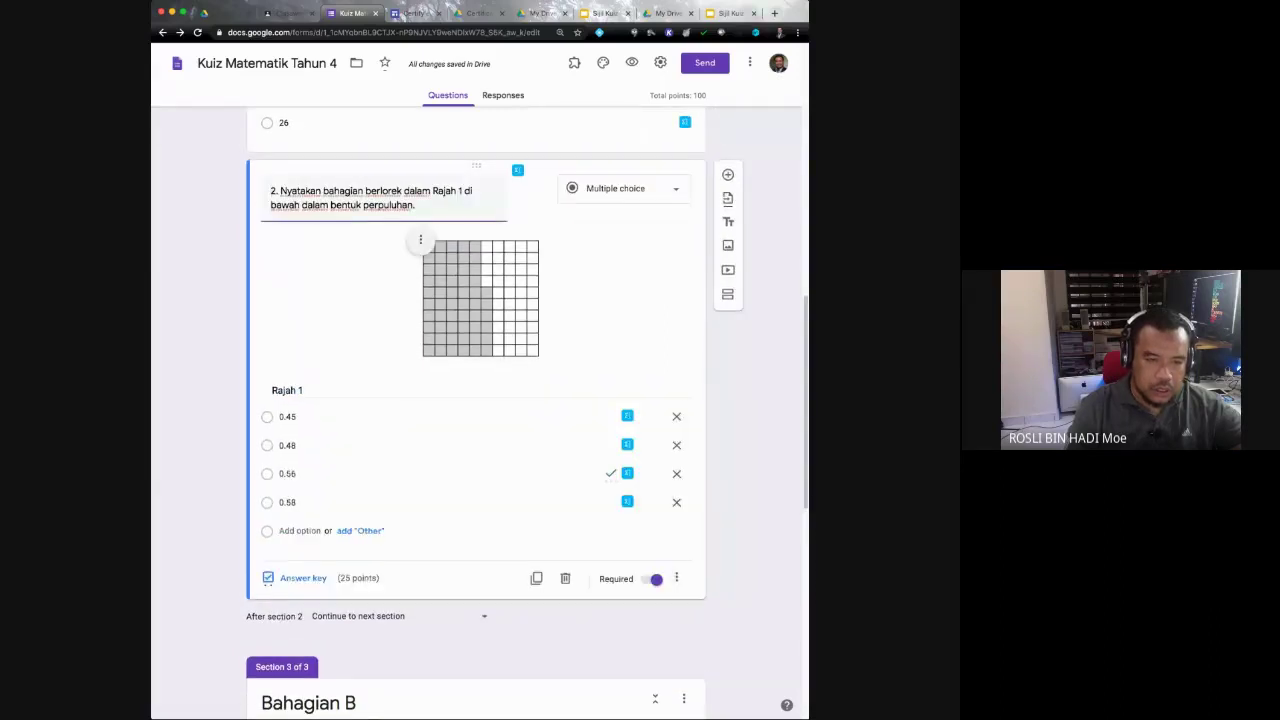
scroll(476, 400, "up", 10)
scroll(476, 400, "down", 4)
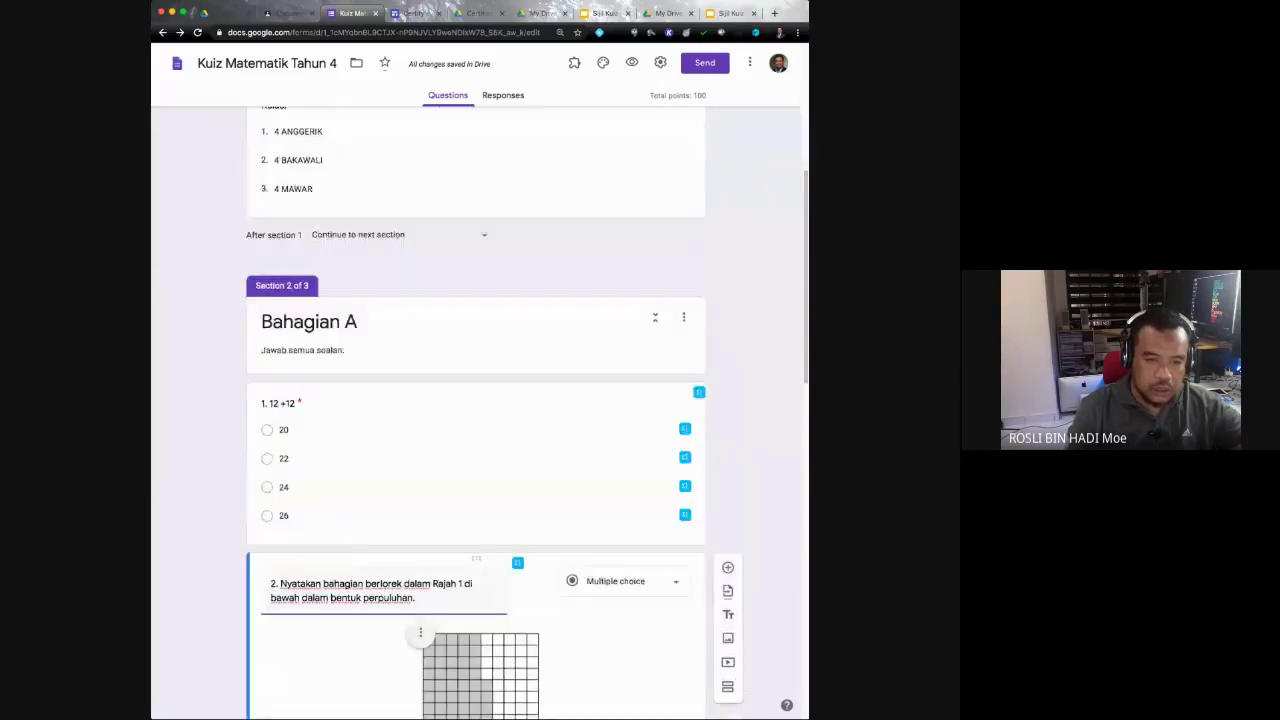
scroll(476, 400, "up", 3)
scroll(476, 400, "up", 3)
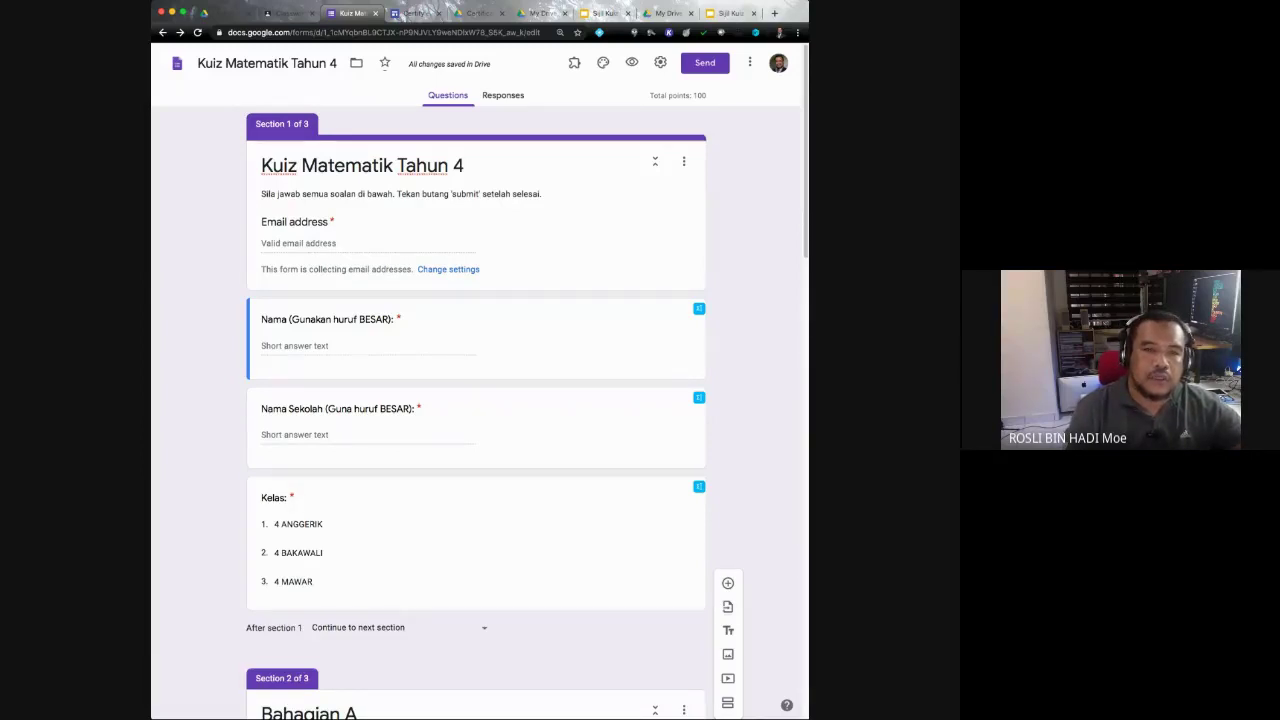
left_click_drag(650, 95, 692, 95)
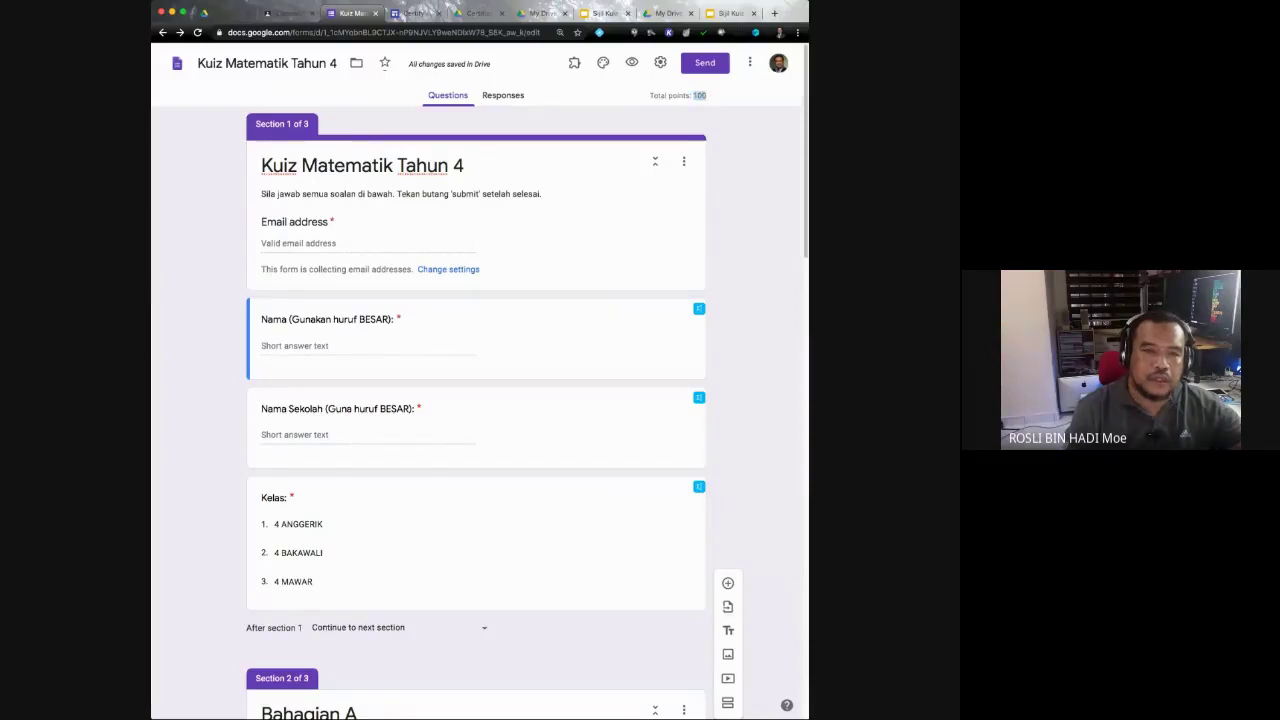
scroll(476, 410, "down", 5)
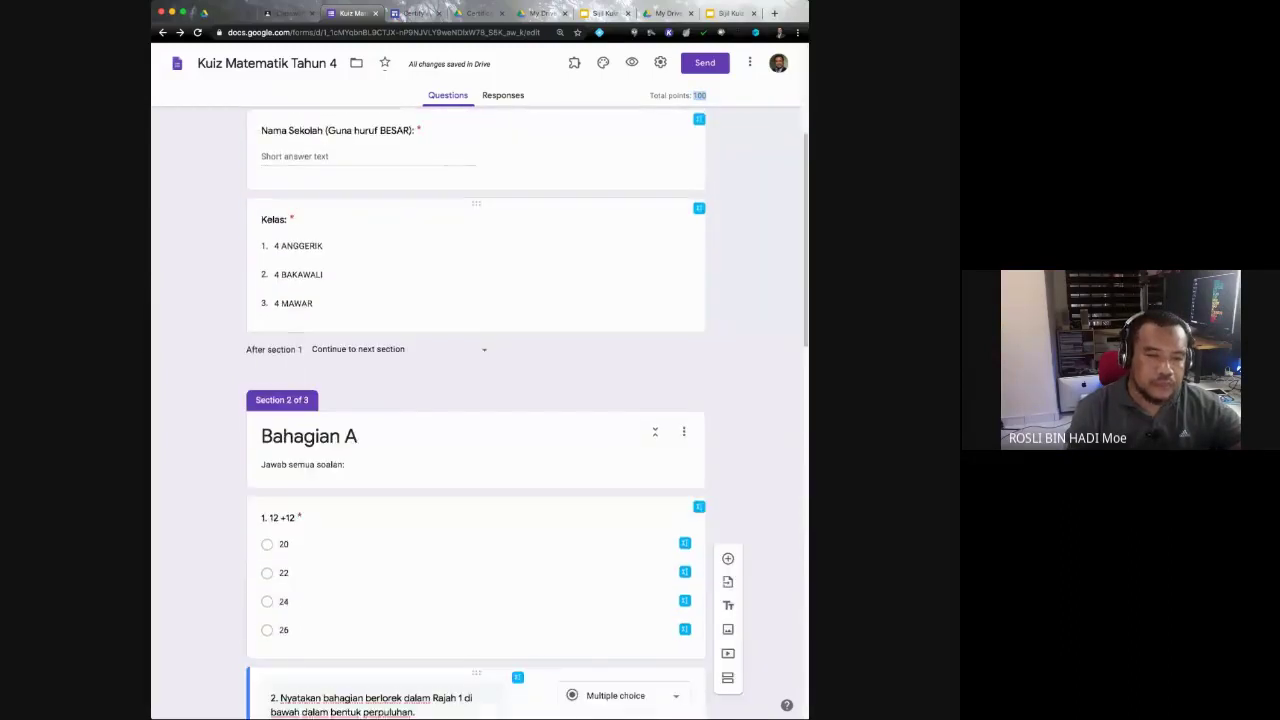
scroll(476, 410, "down", 5)
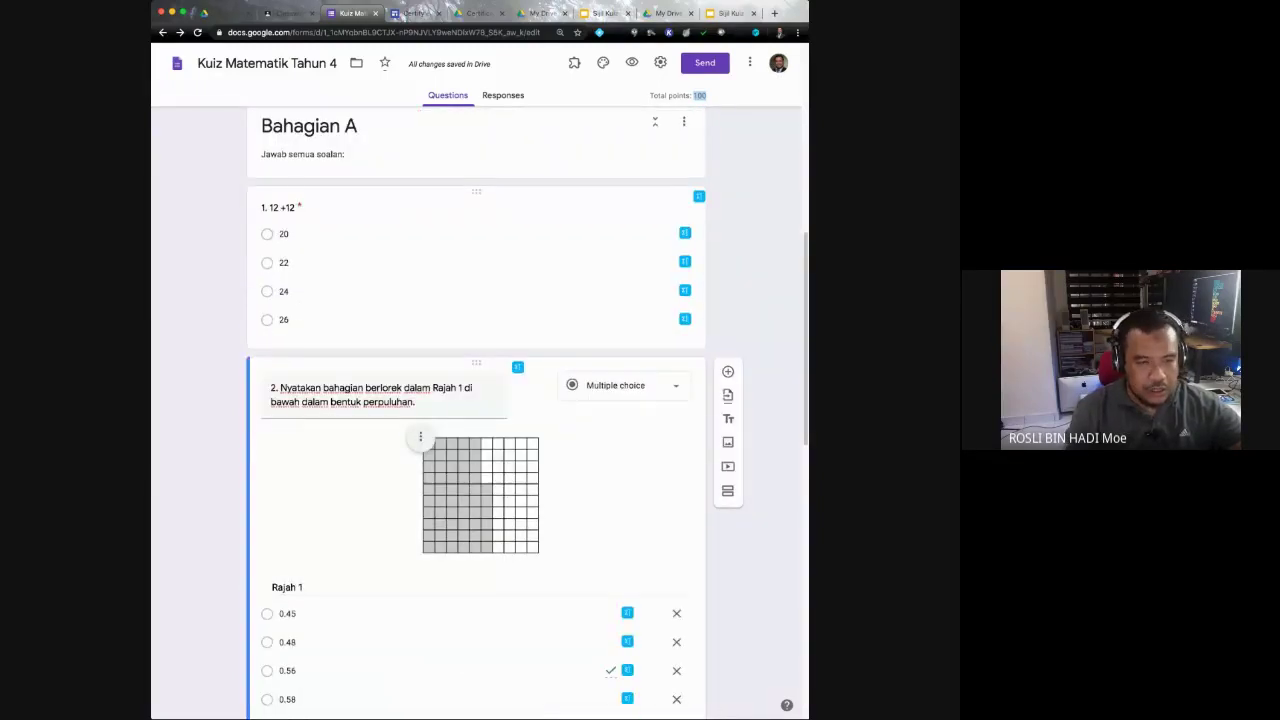
scroll(476, 412, "down", 1)
scroll(476, 412, "down", 10)
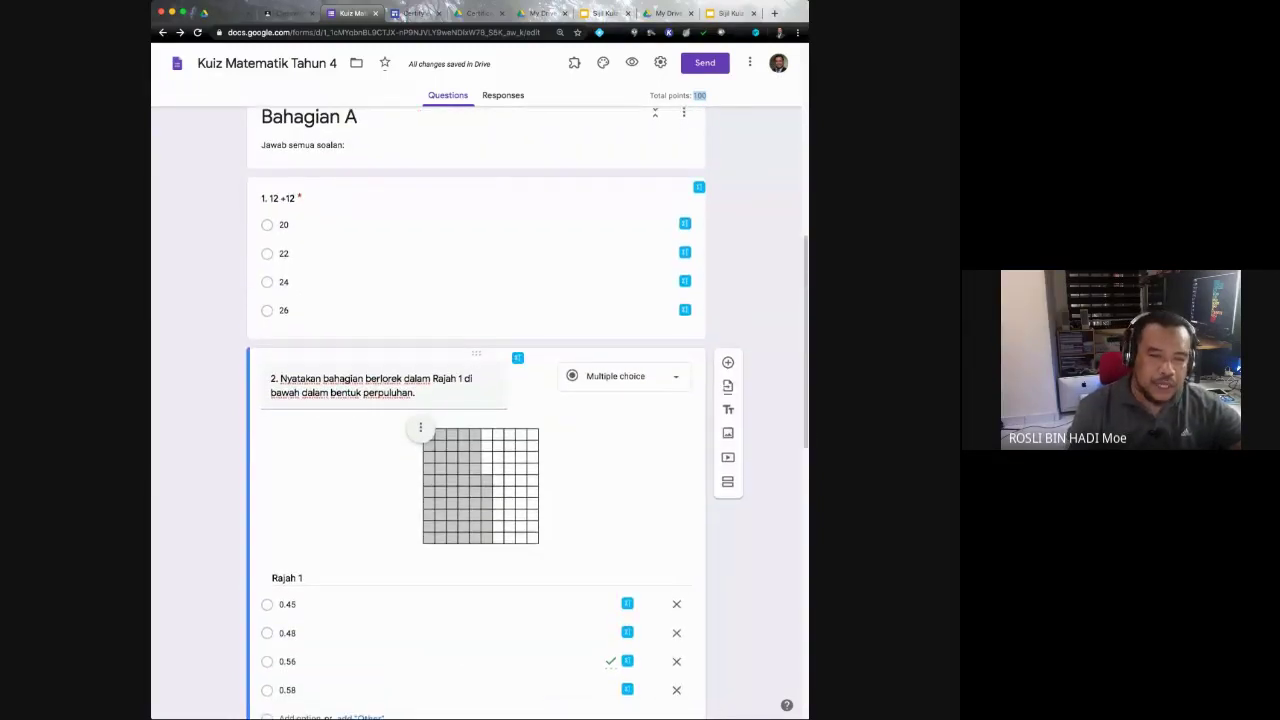
scroll(476, 412, "down", 4)
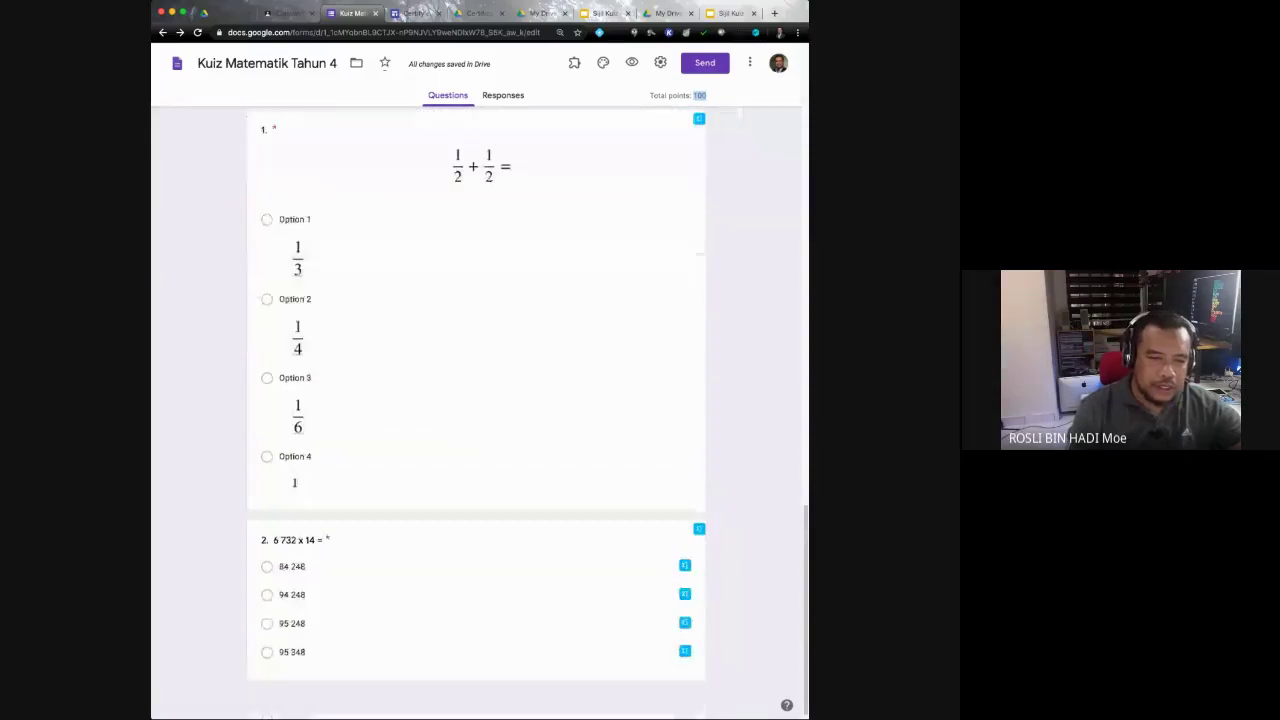
scroll(476, 412, "up", 20)
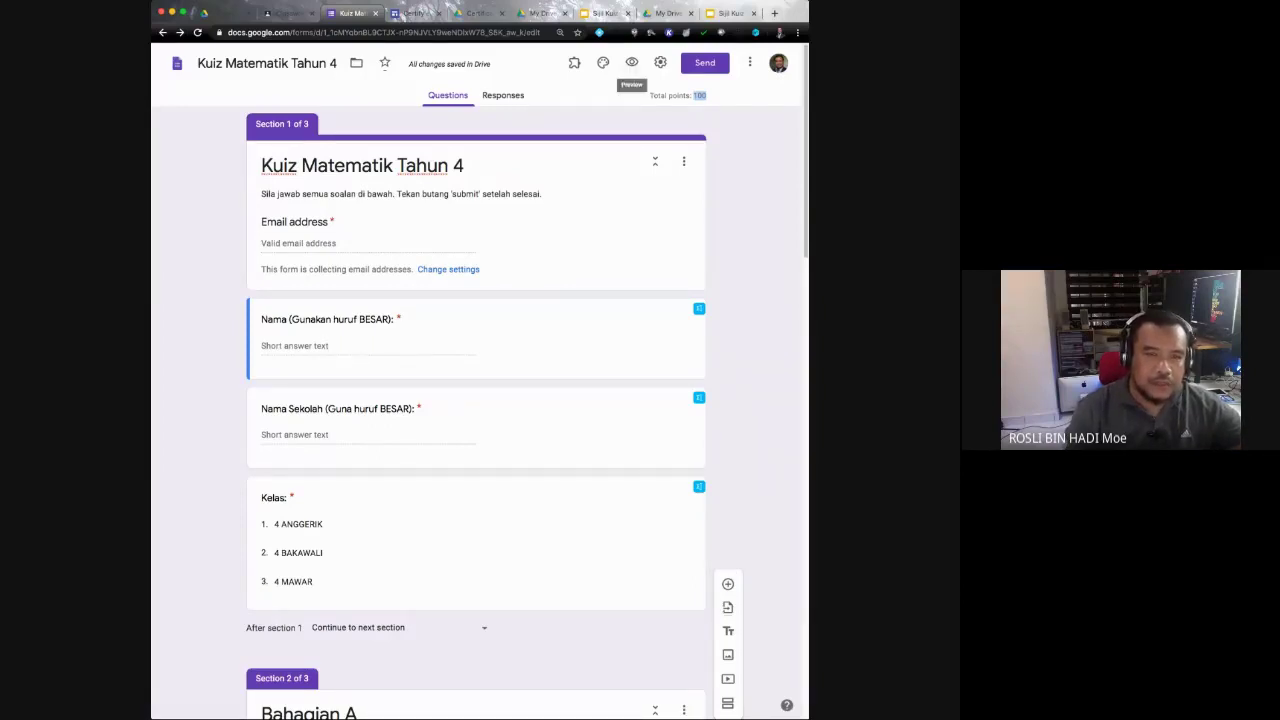
left_click(631, 62)
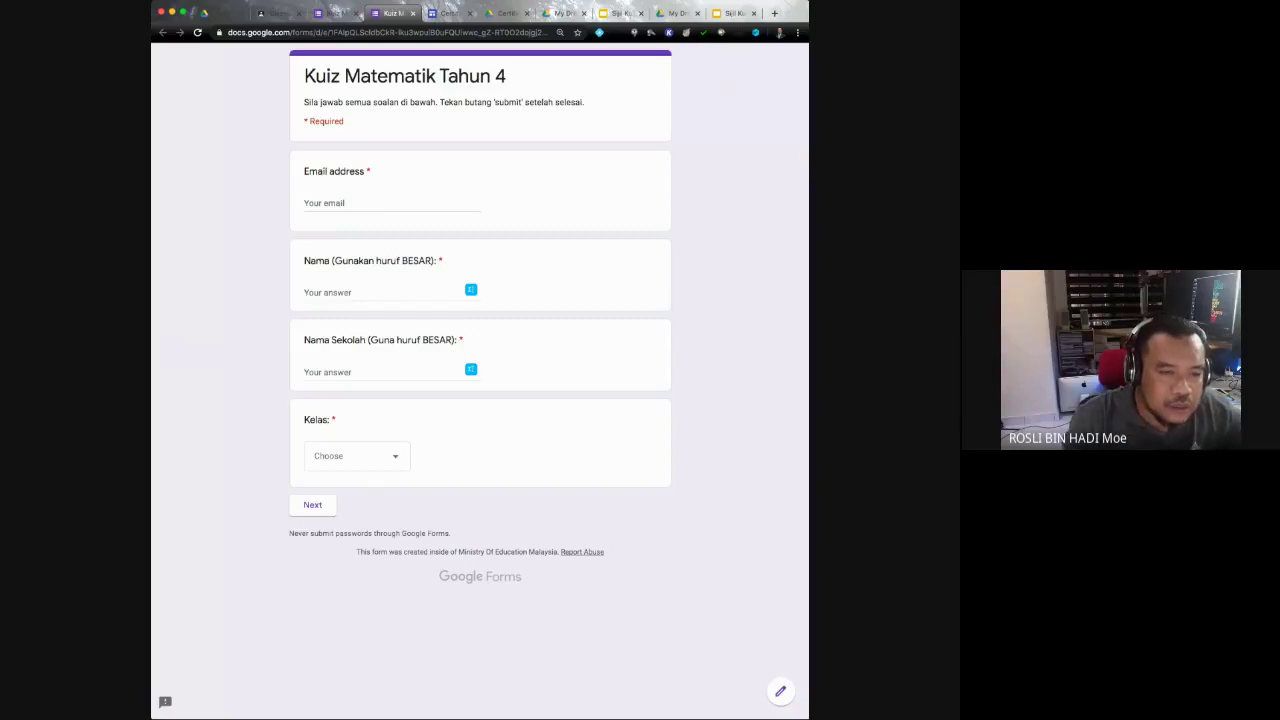
left_click(312, 504)
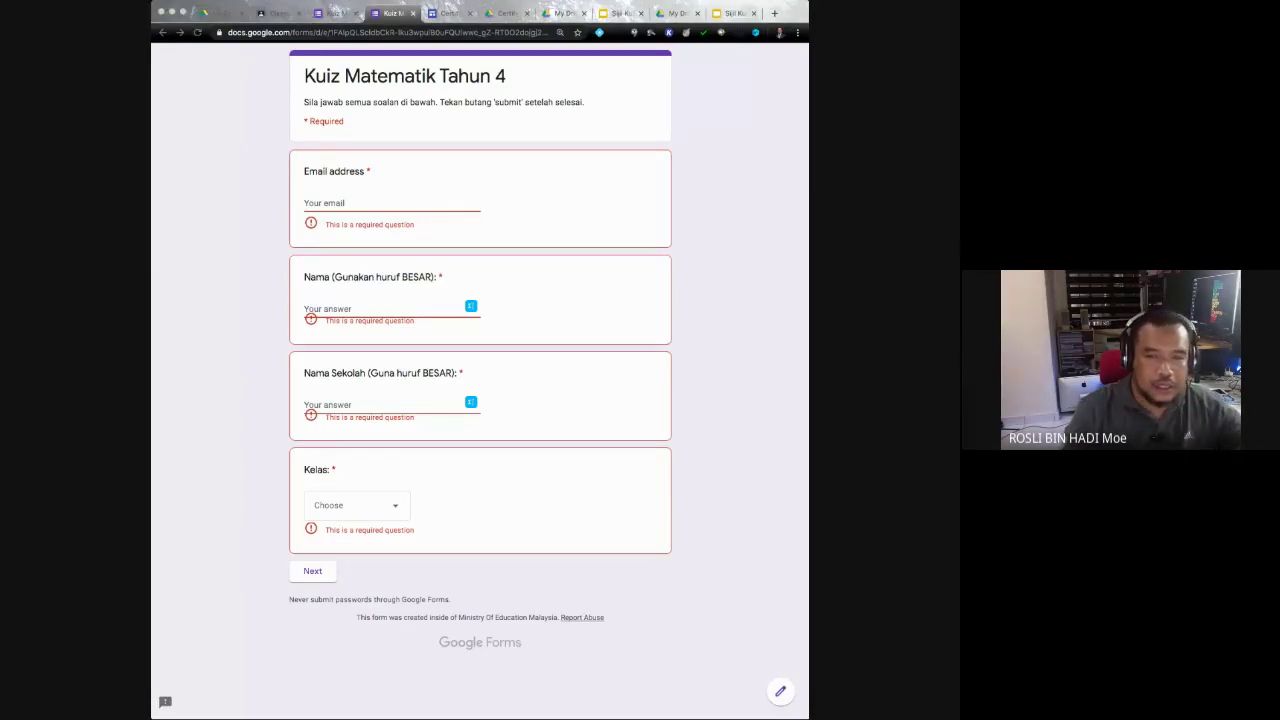
key("super+w")
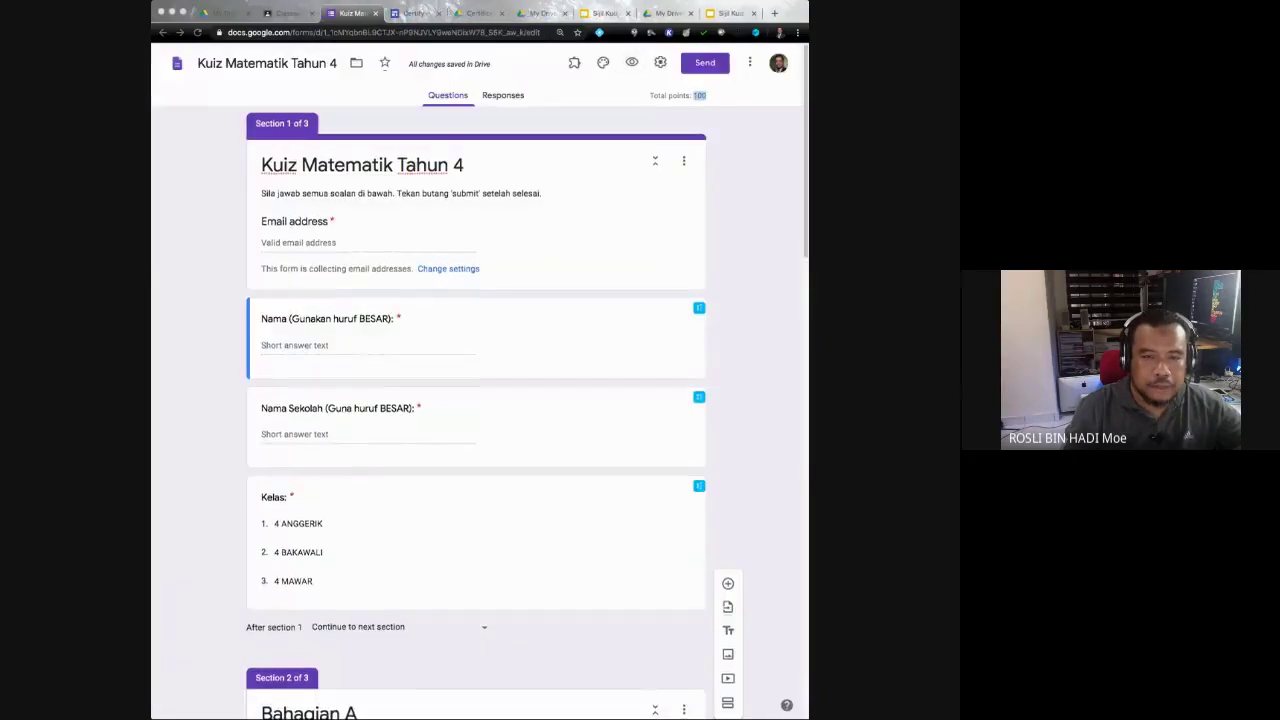
Step: Open the Certify'em controls for the quiz: certification on, 50% passing mark, Golden template
scroll(476, 400, "down", 6)
scroll(476, 400, "up", 10)
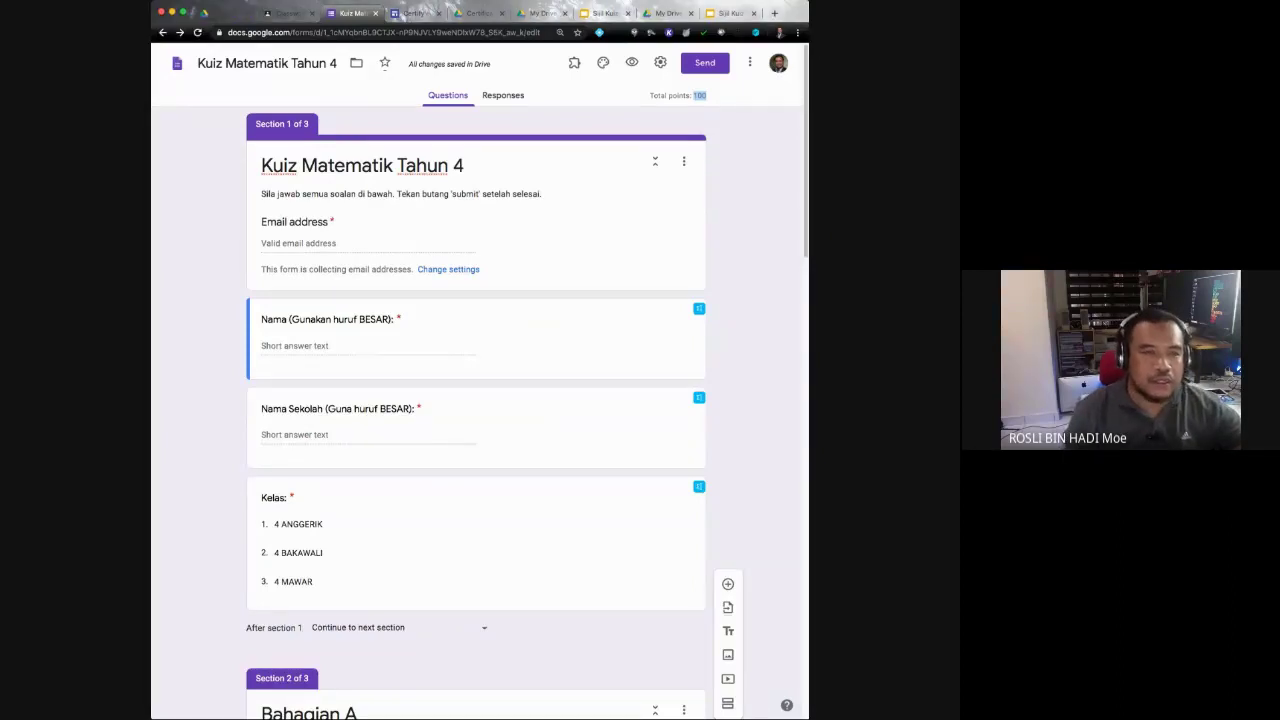
left_click(574, 62)
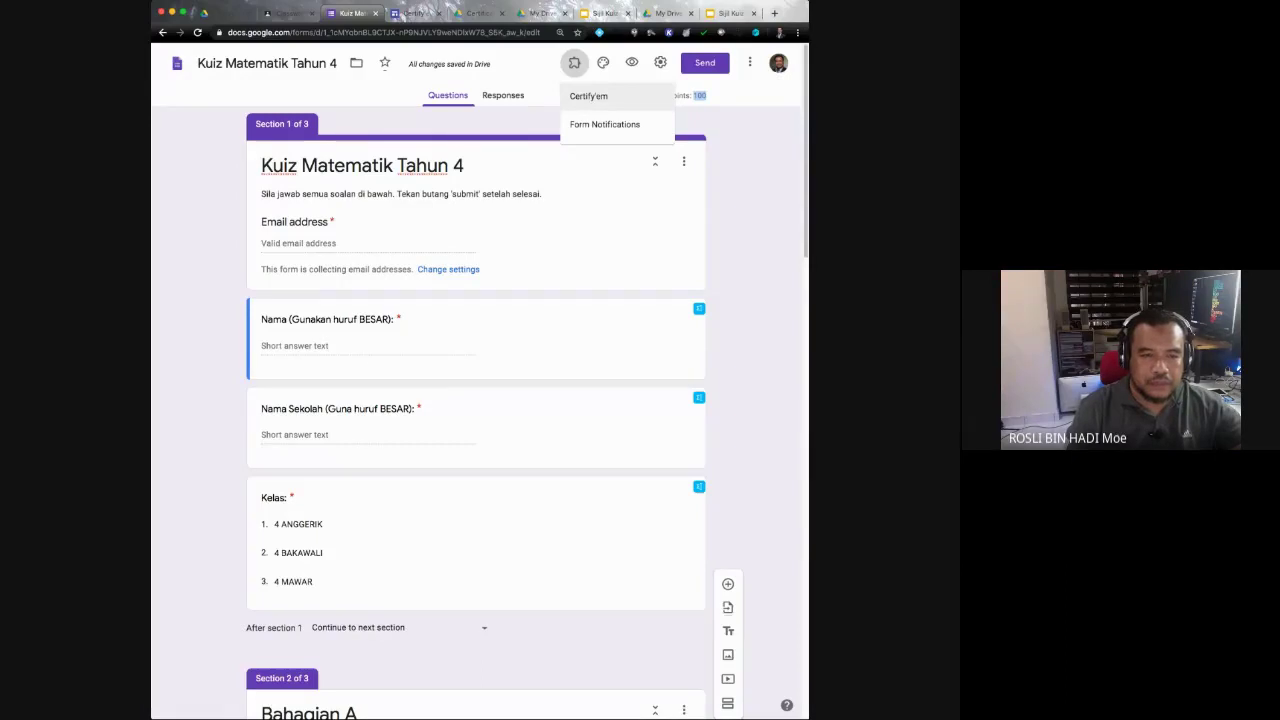
left_click(598, 96)
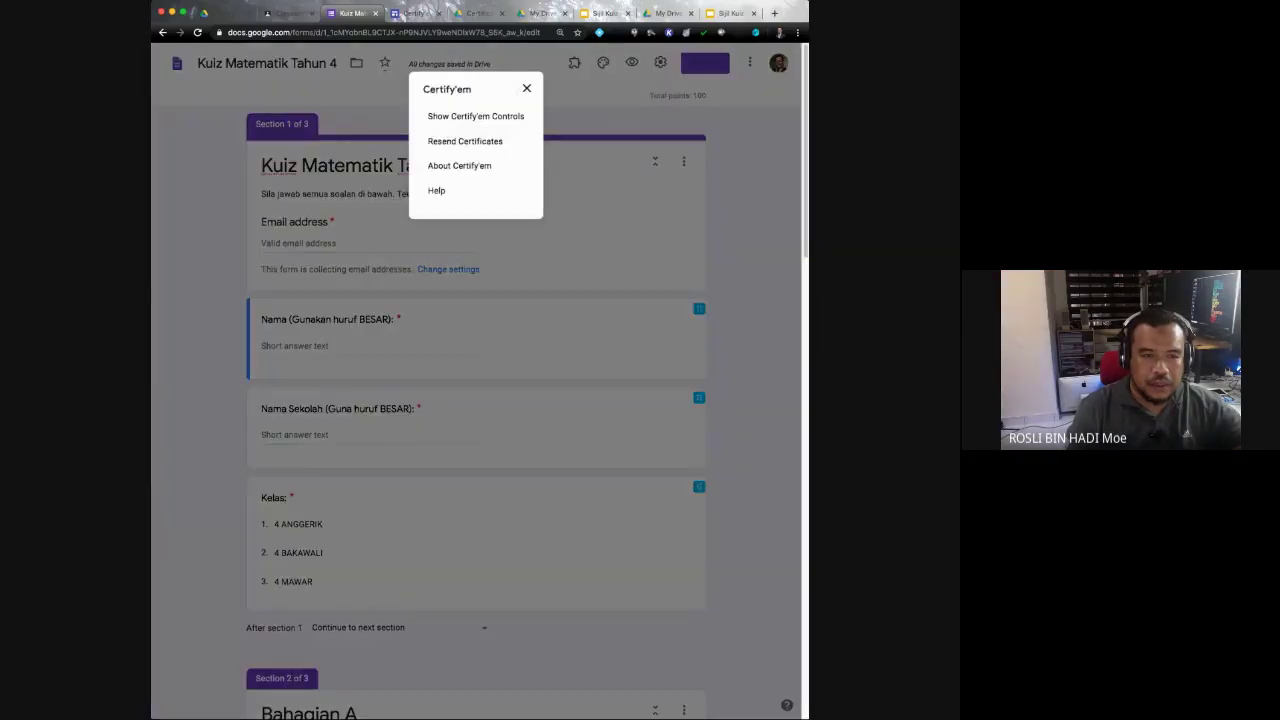
left_click(475, 116)
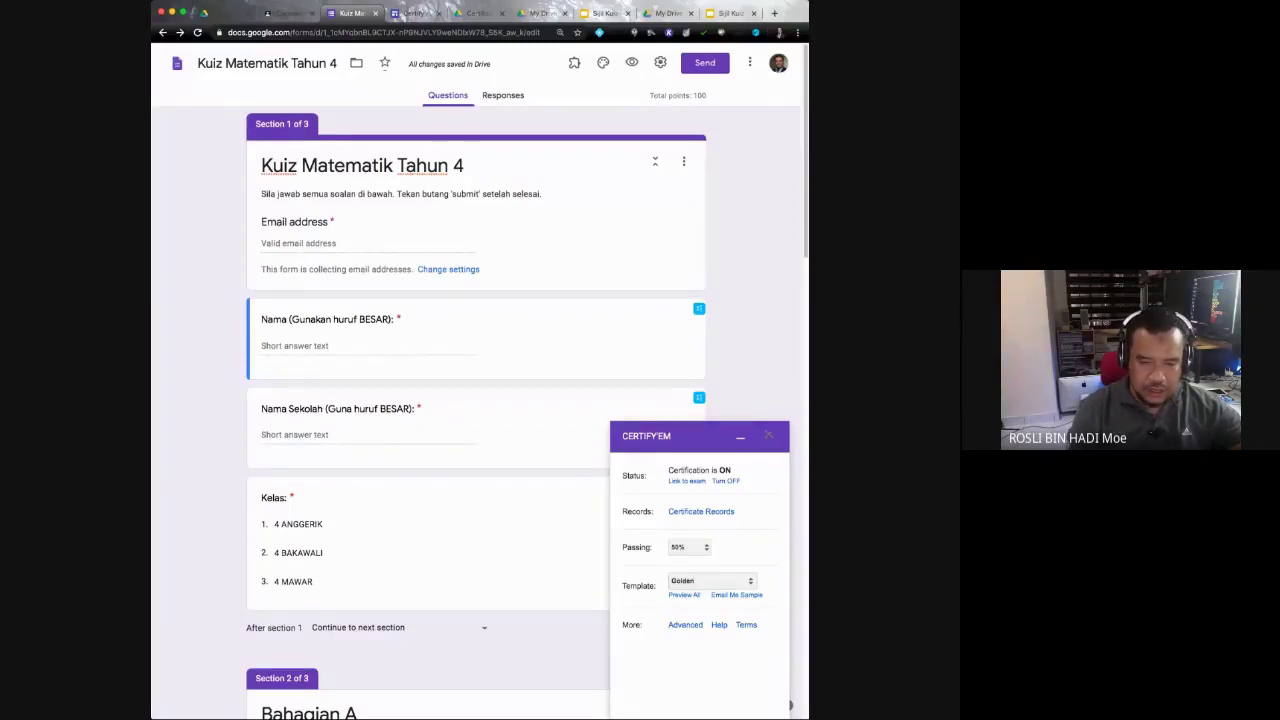
Step: Replace the Golden template with the Sijil Kuiz Matematik 2 presentation from Drive and save
left_click(710, 581)
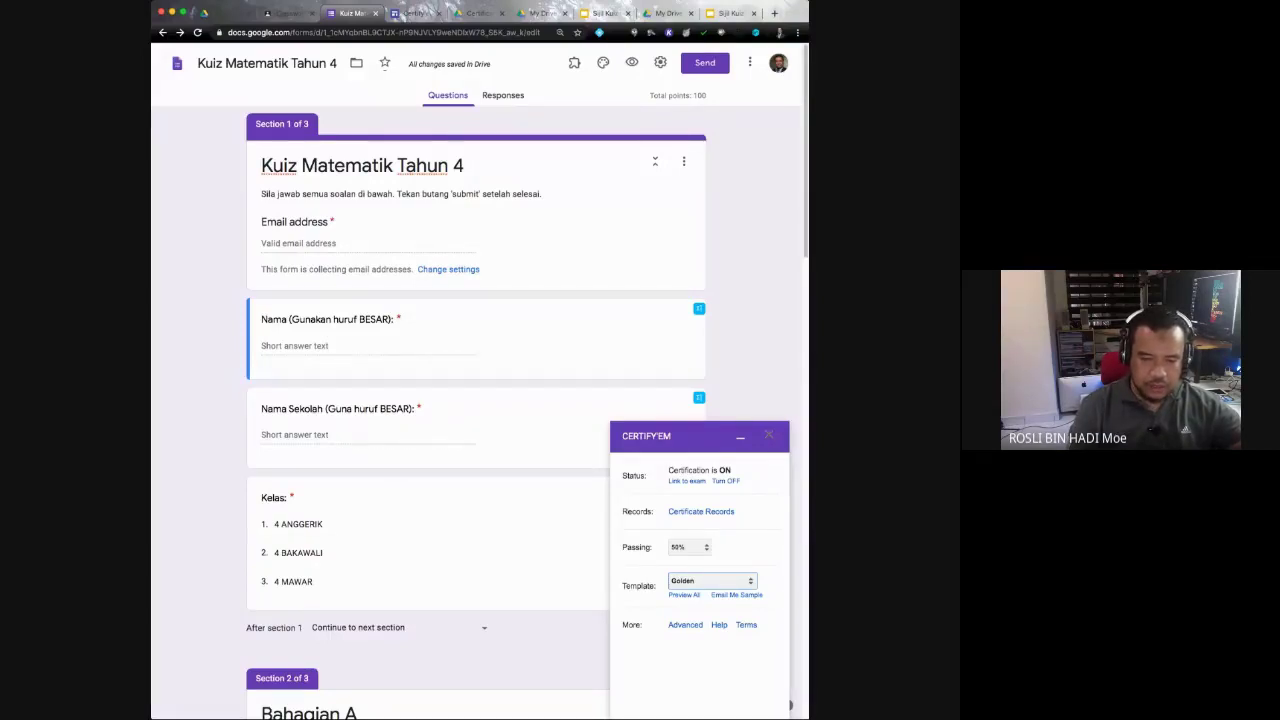
key("Return")
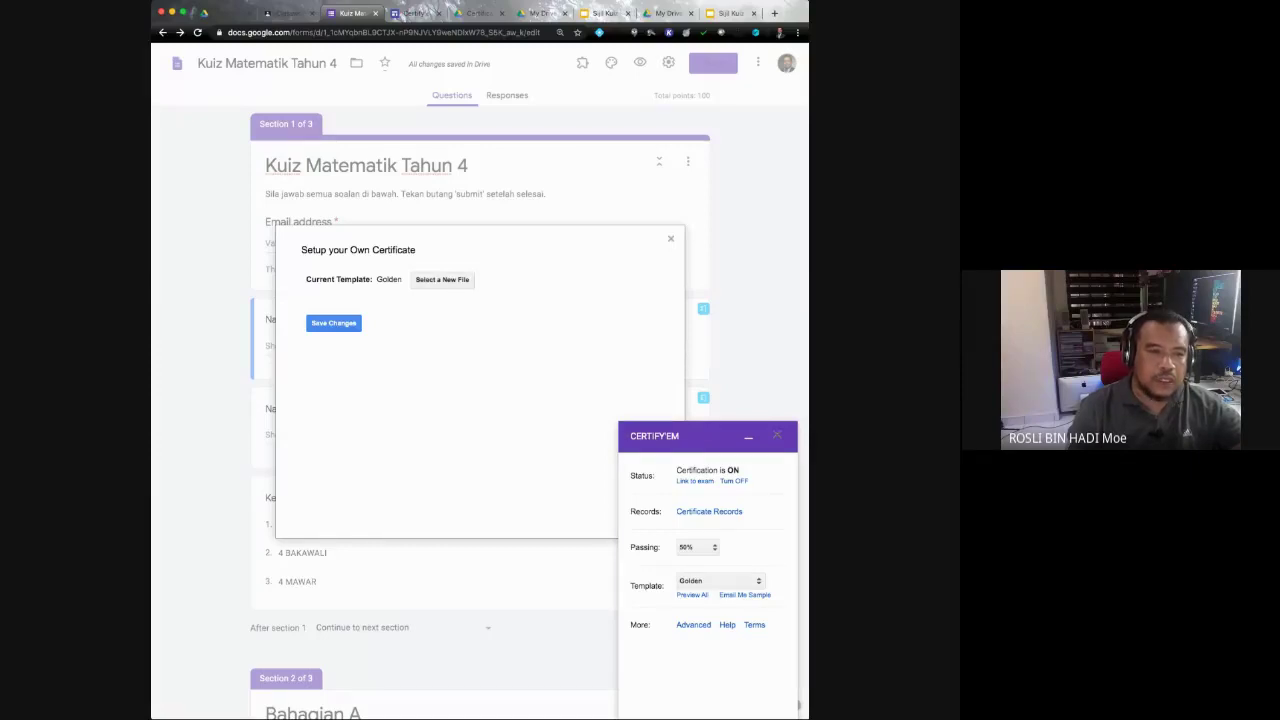
left_click(442, 279)
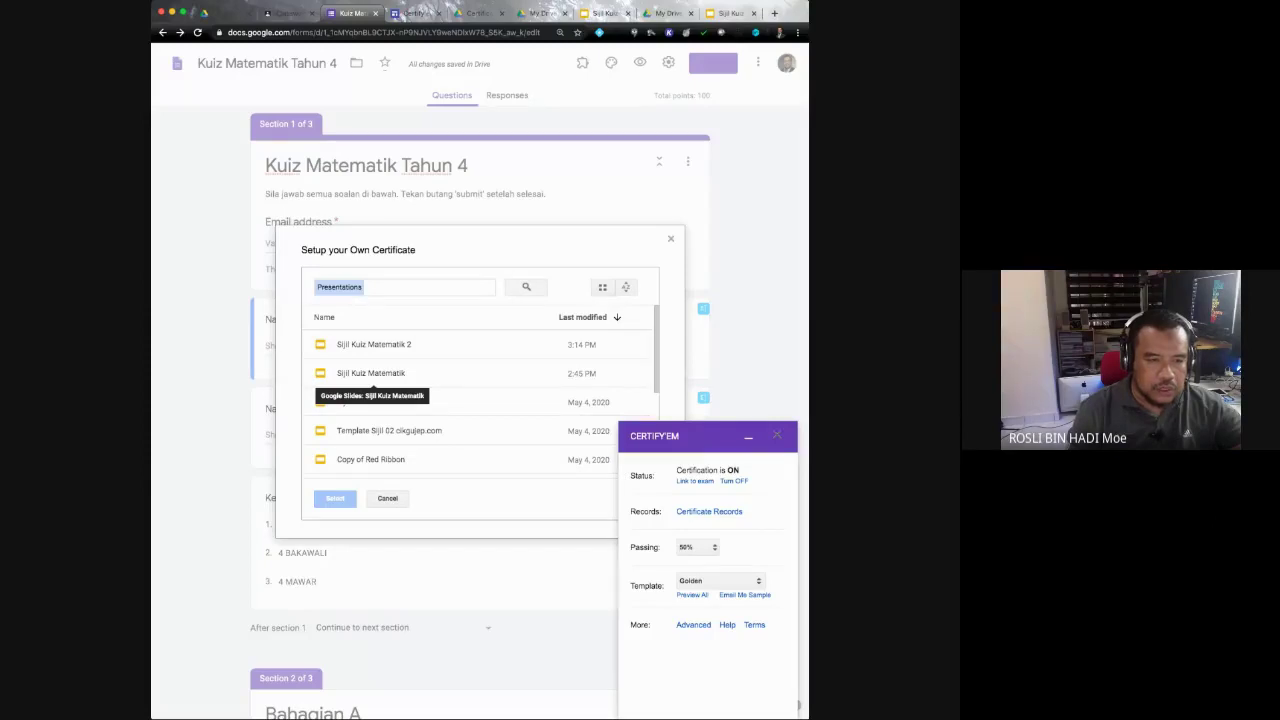
left_click(374, 344)
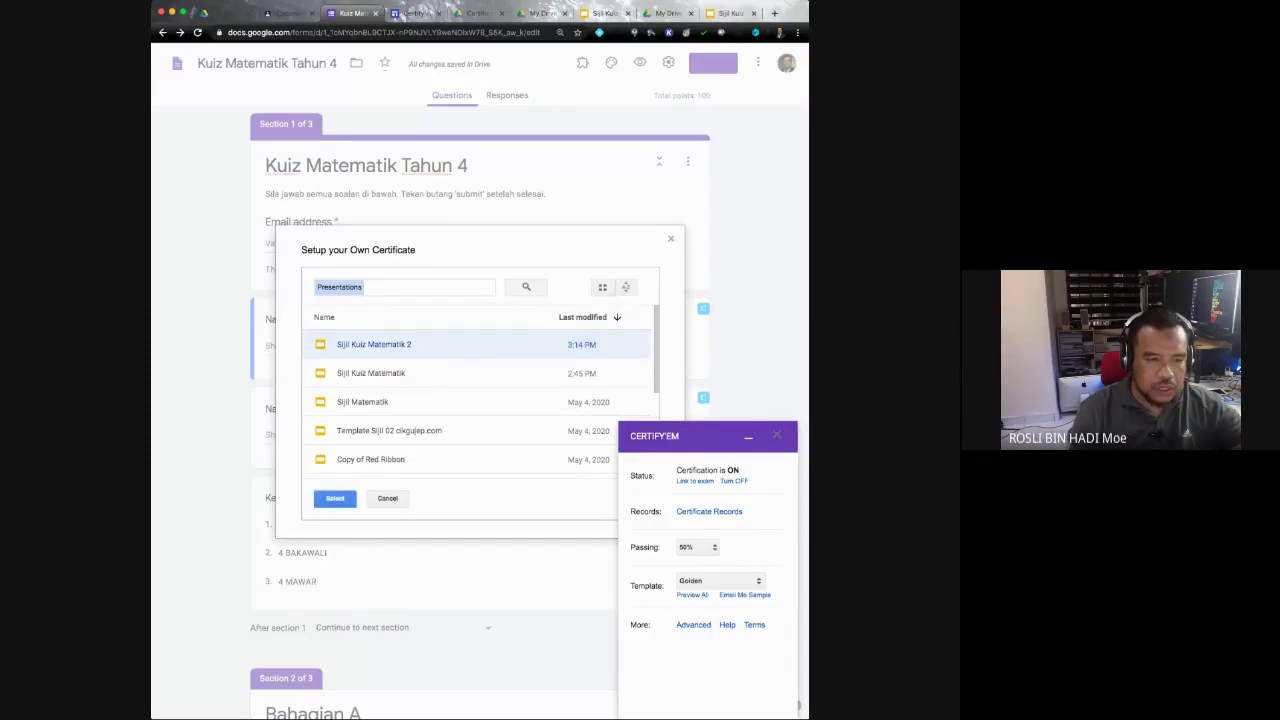
left_click(335, 498)
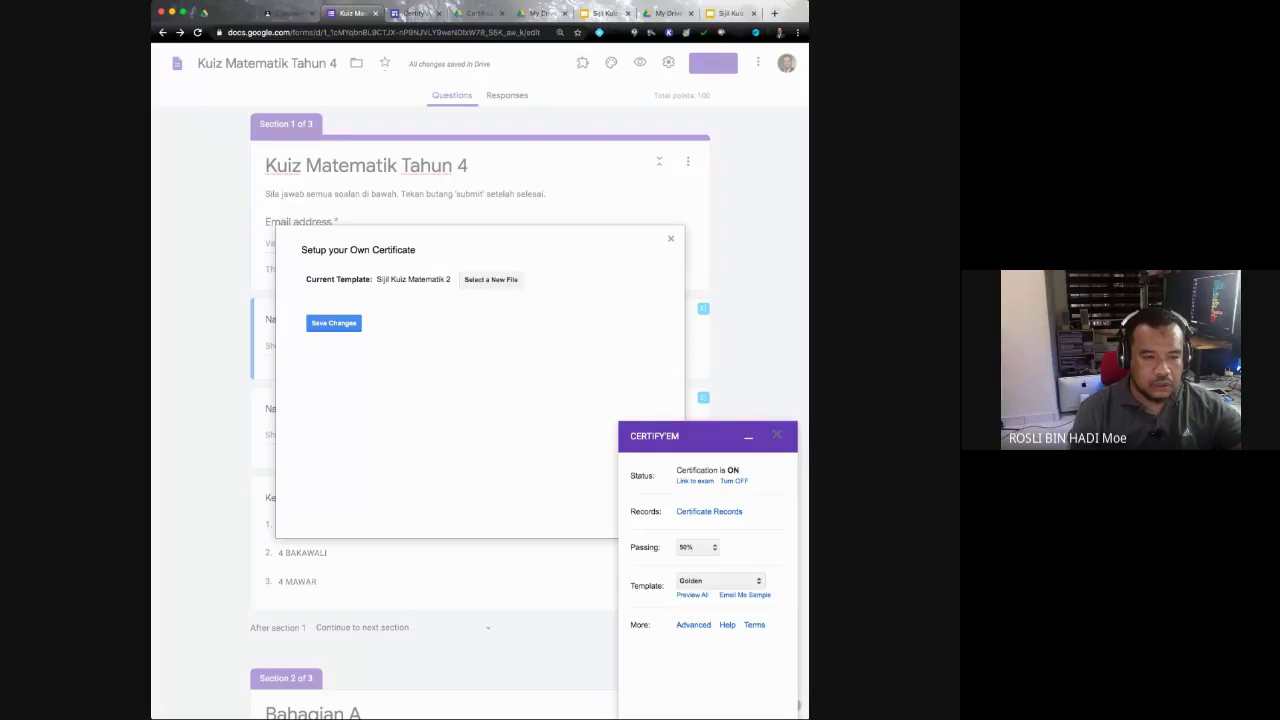
key("Tab")
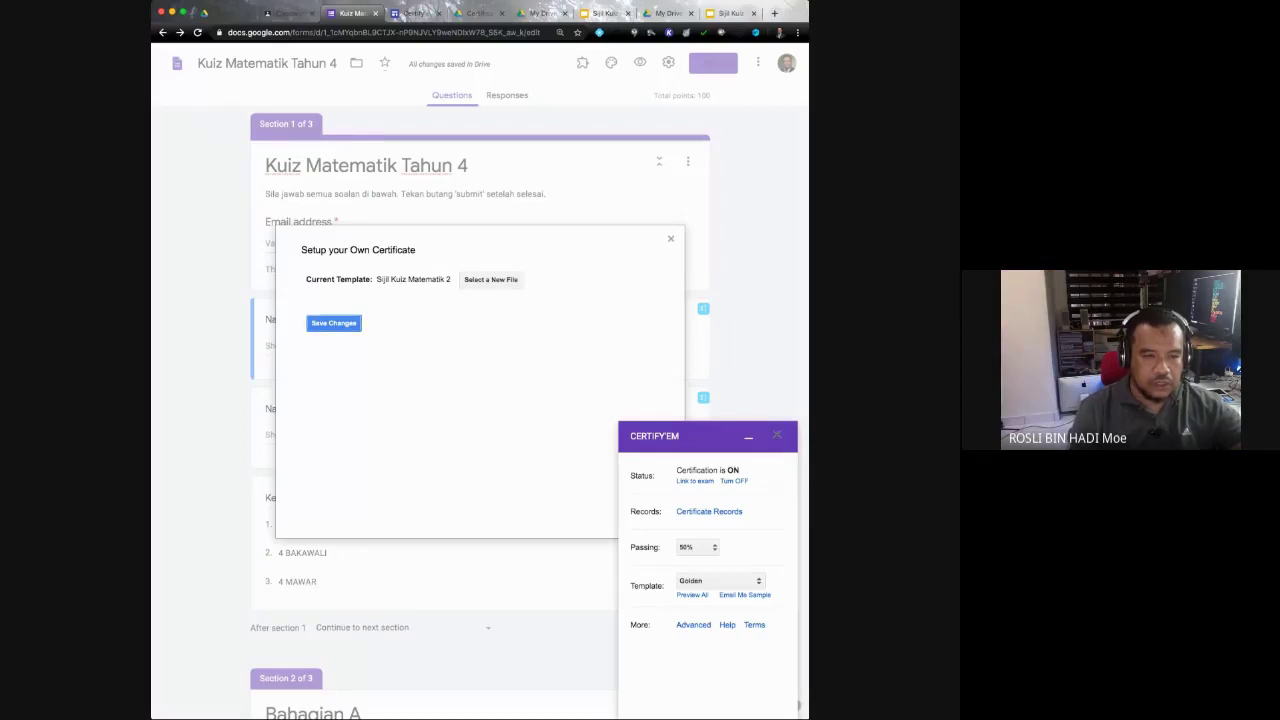
key("Return")
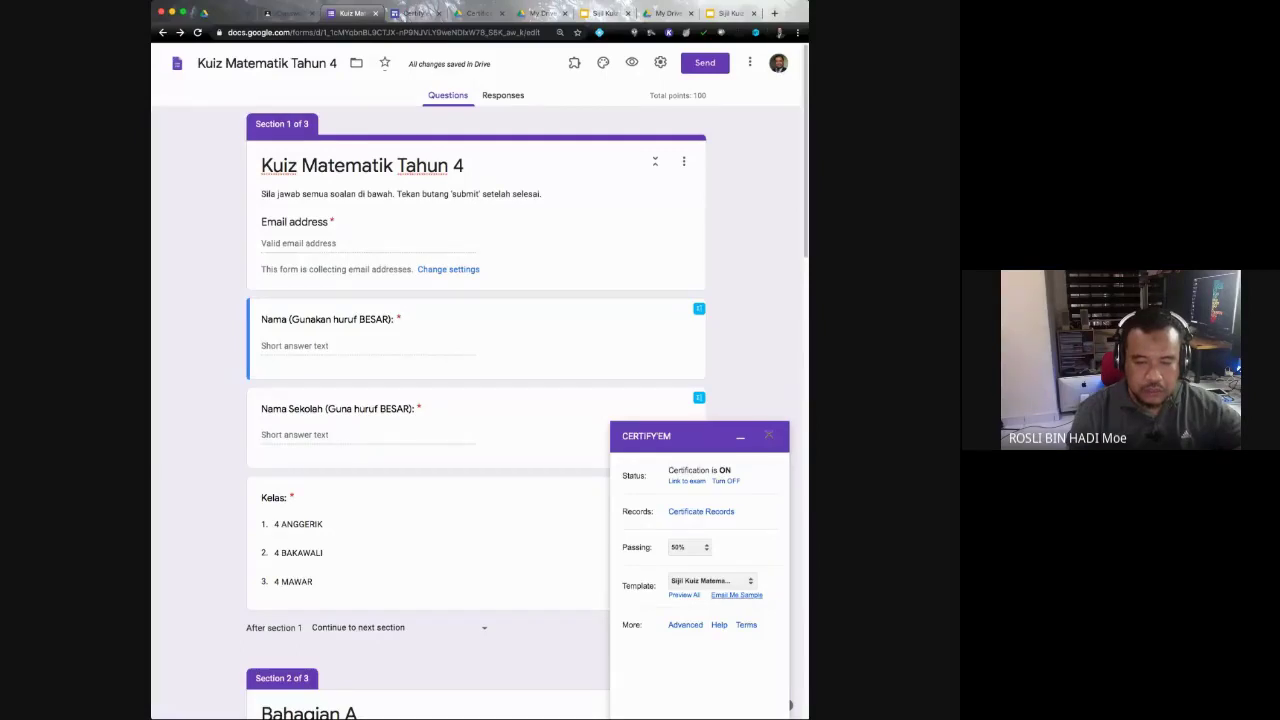
Step: Email yourself a sample Certify'em certificate, then close a spare tab and switch to My Drive
left_click(736, 595)
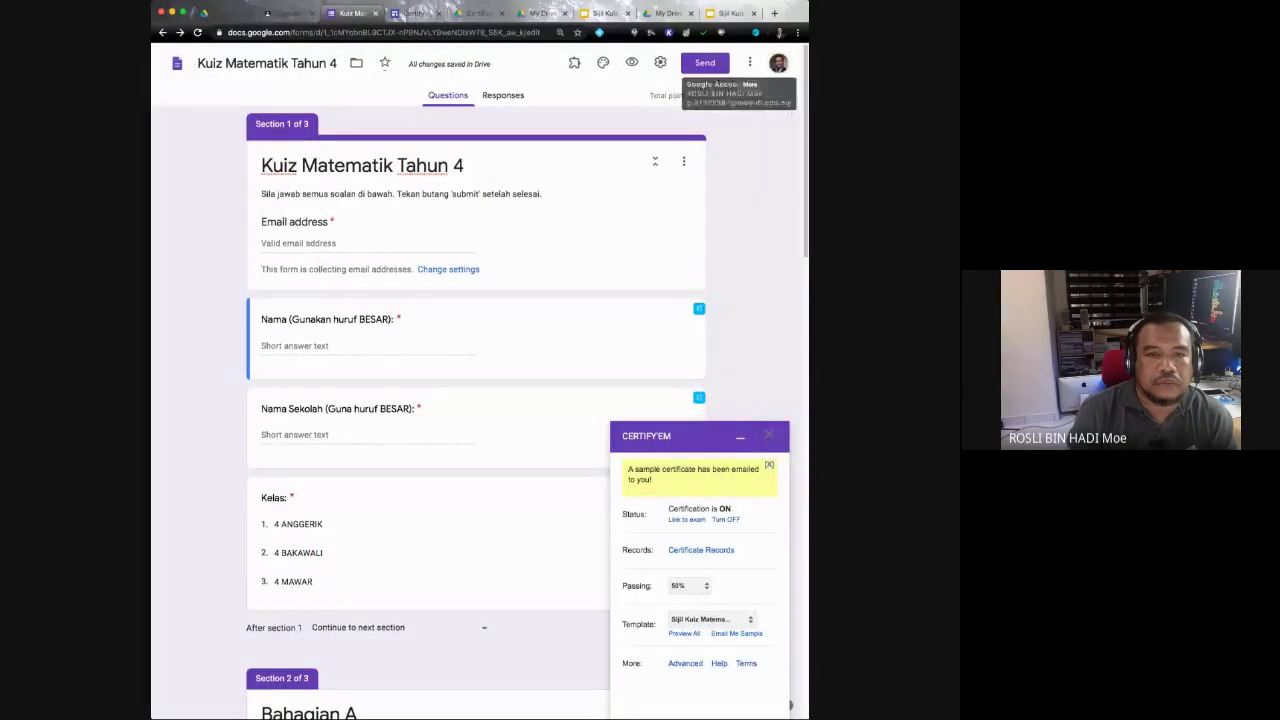
left_click(506, 13)
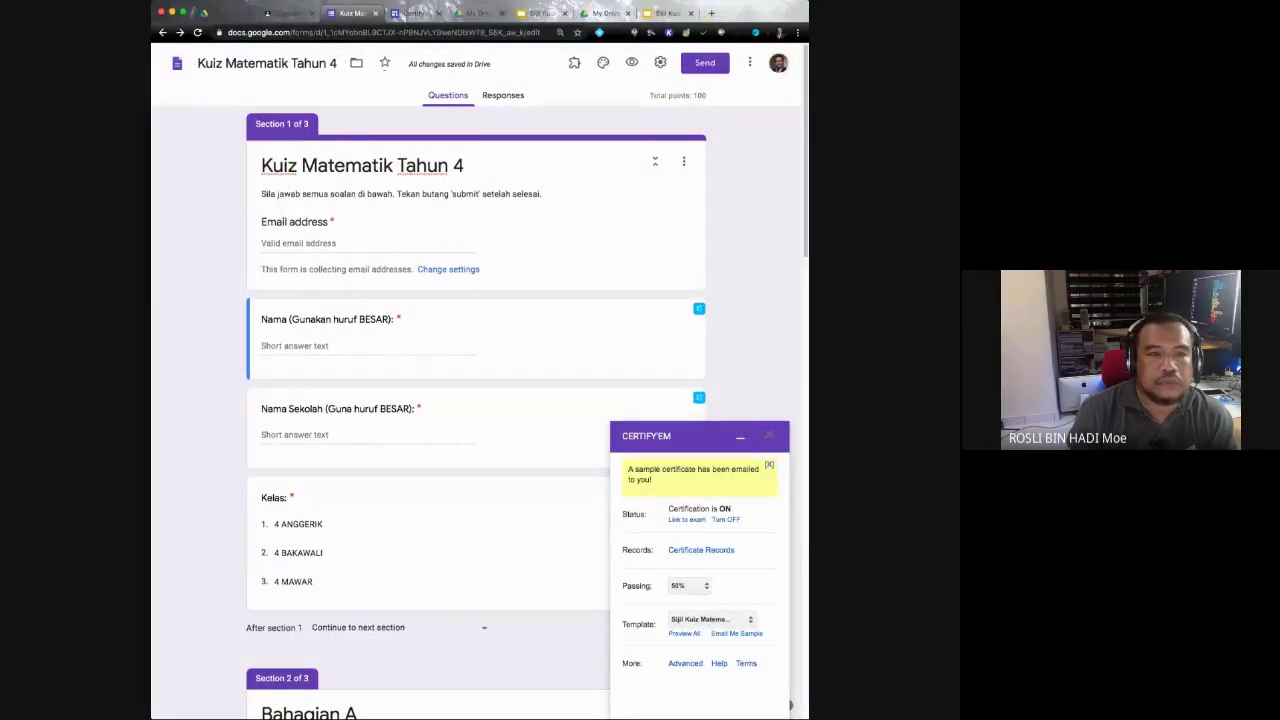
left_click(475, 13)
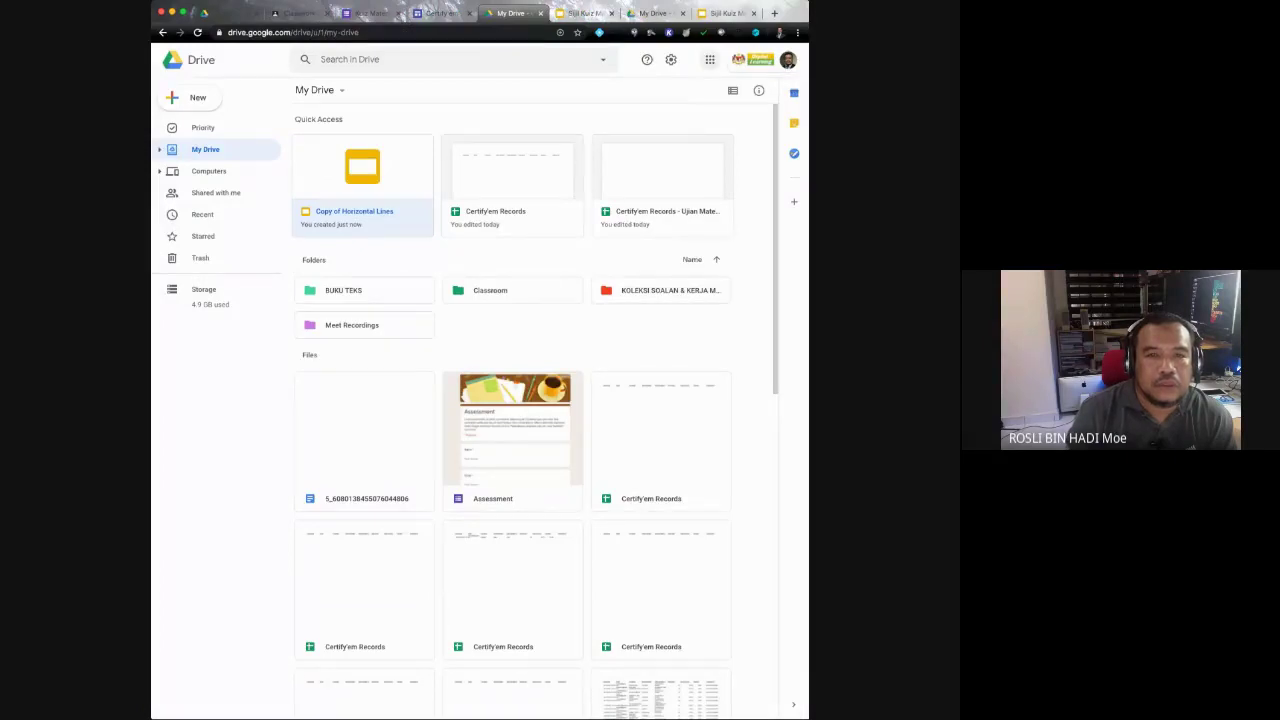
Step: Go to Gmail and open the 'Your Sample Certificate!' email with its PDF certificate
left_click(709, 59)
left_click(711, 106)
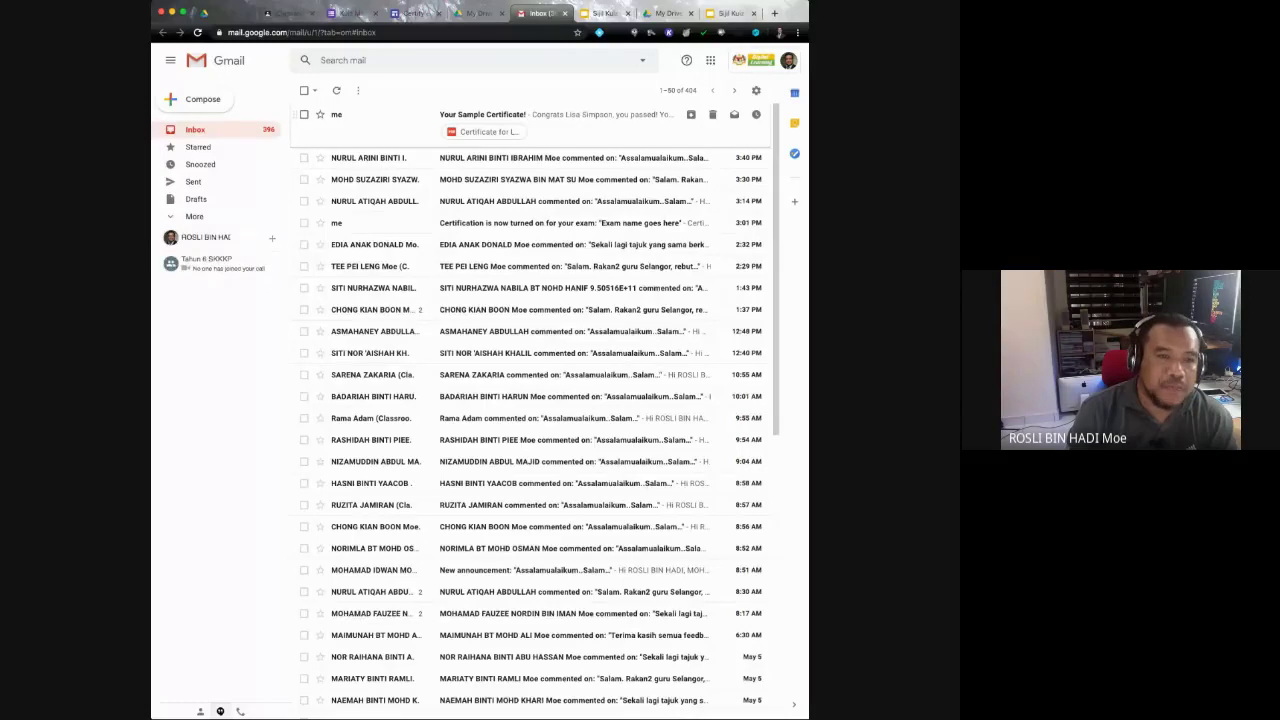
left_click(480, 114)
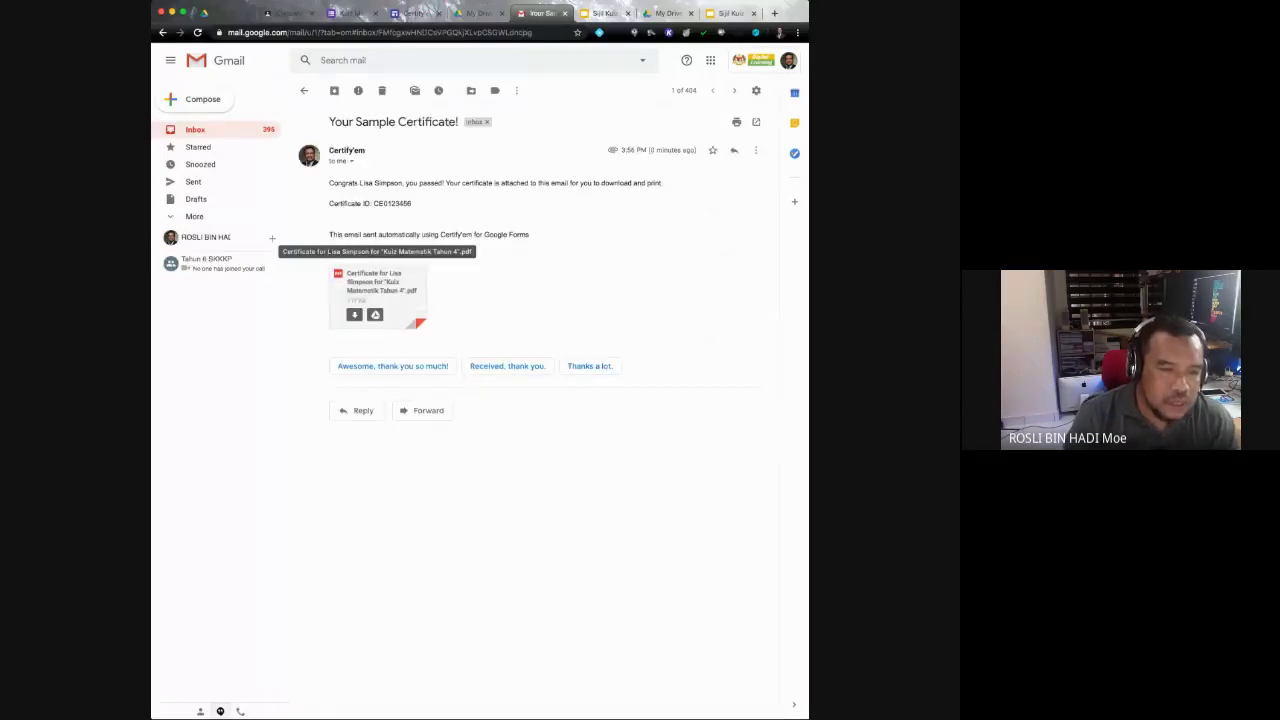
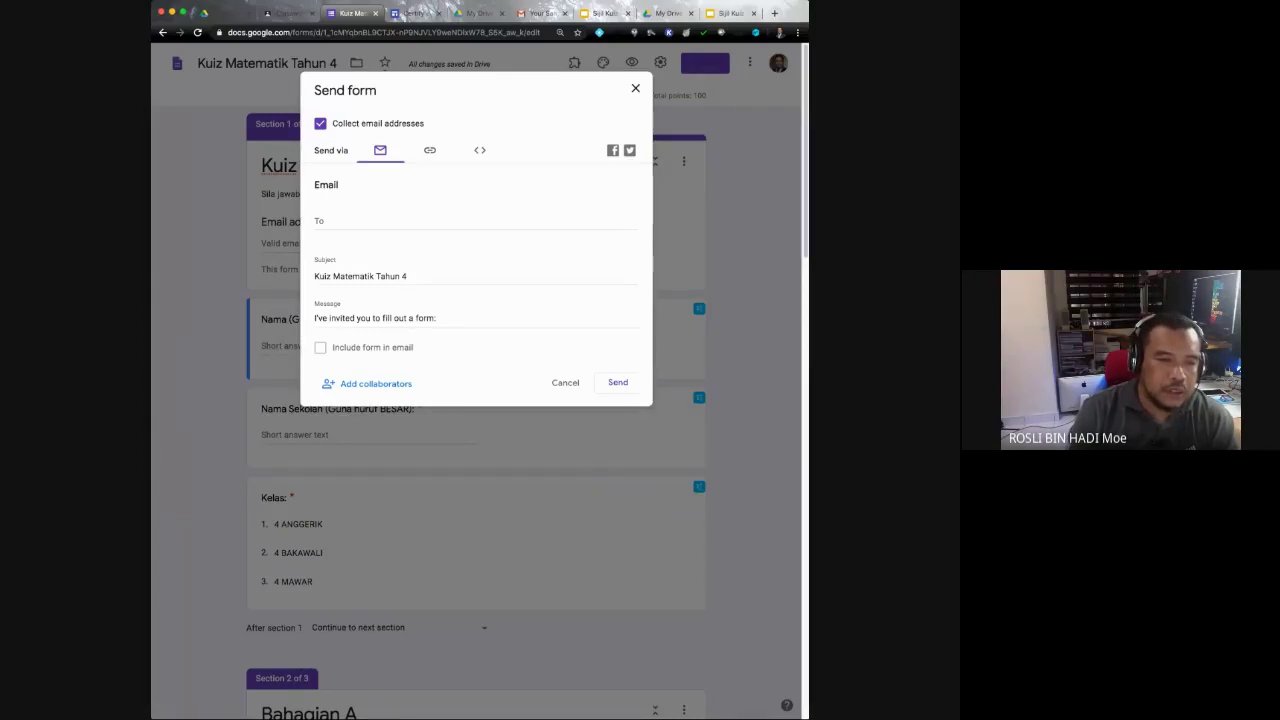
Step: Copy a shortened share link for the quiz and close the Send form dialog
left_click(430, 150)
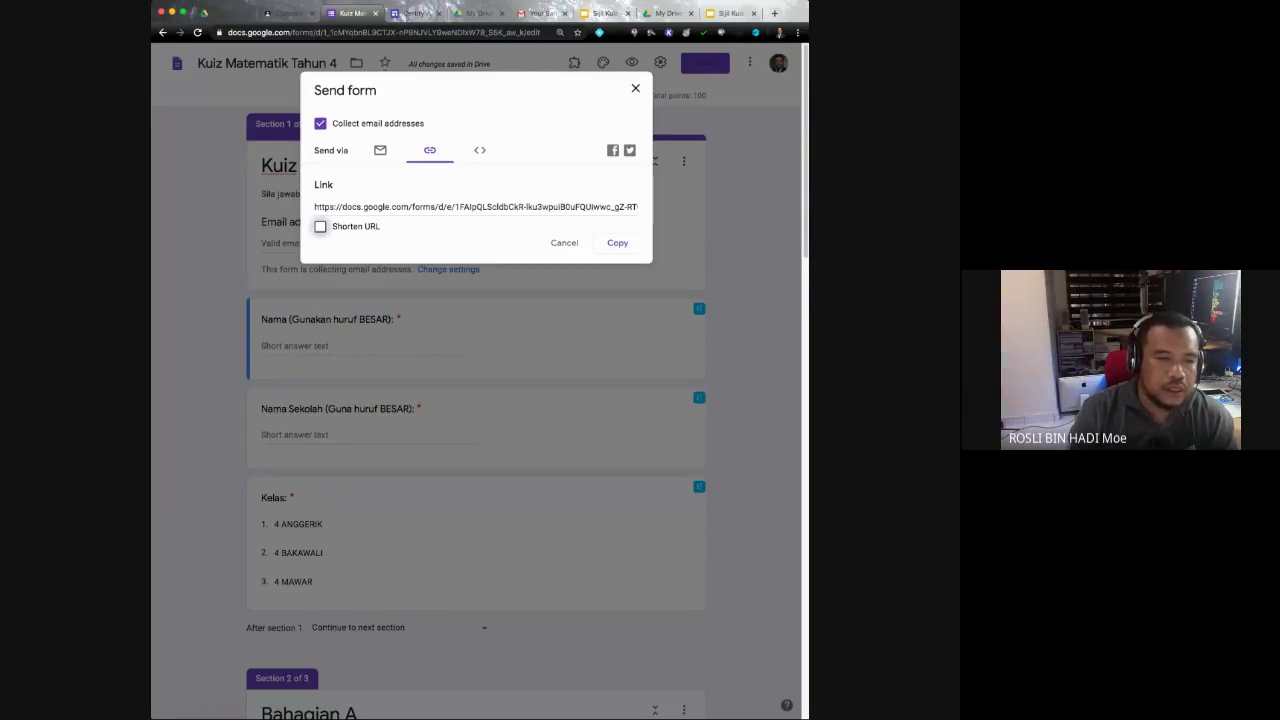
left_click(320, 226)
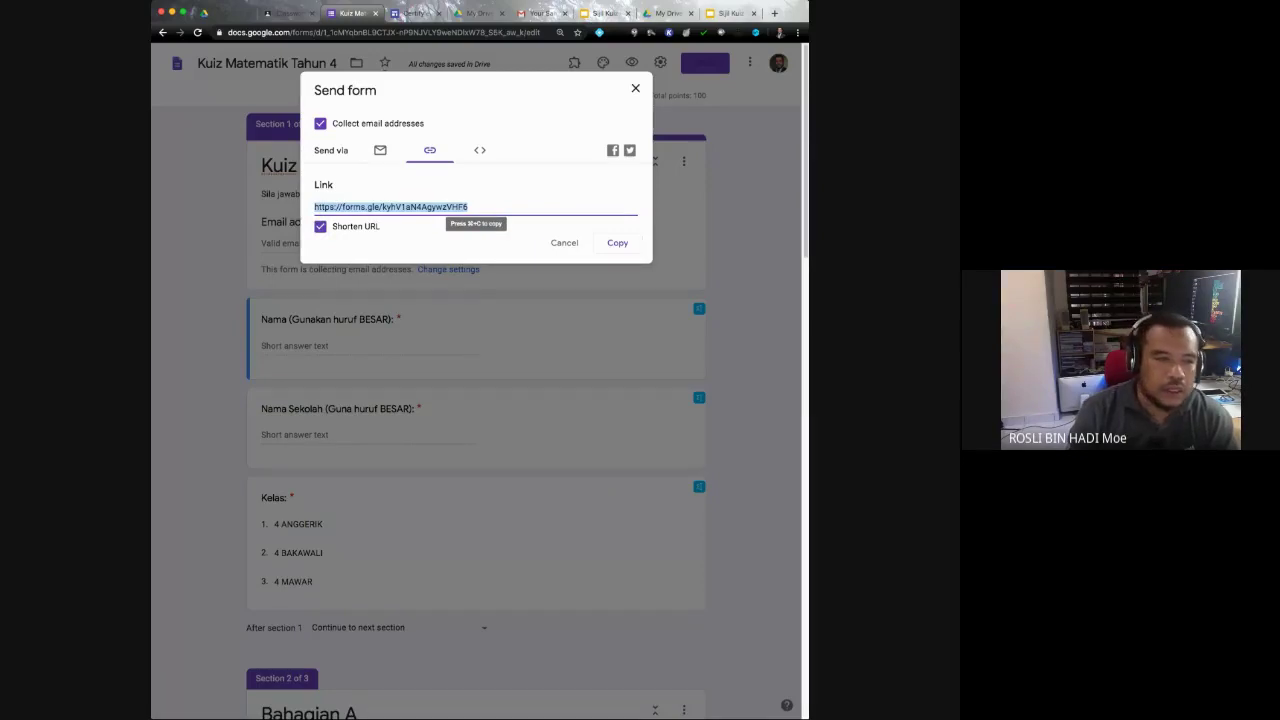
left_click(617, 243)
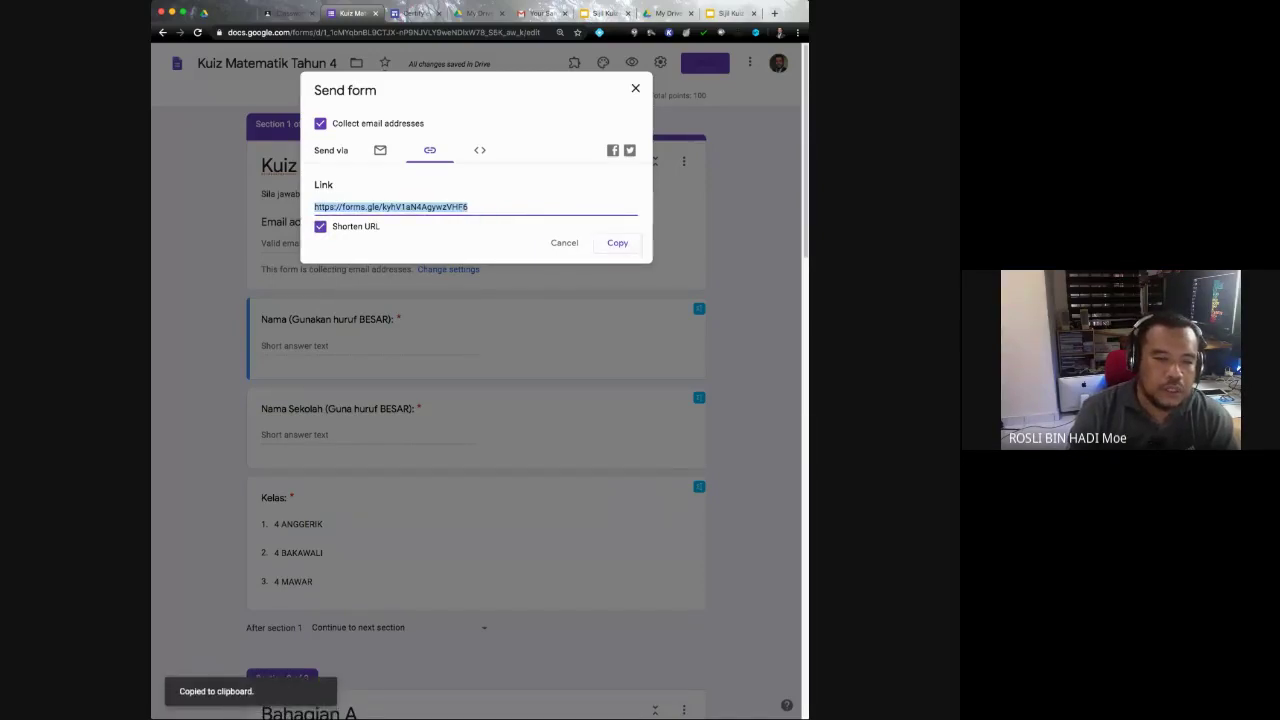
left_click(635, 88)
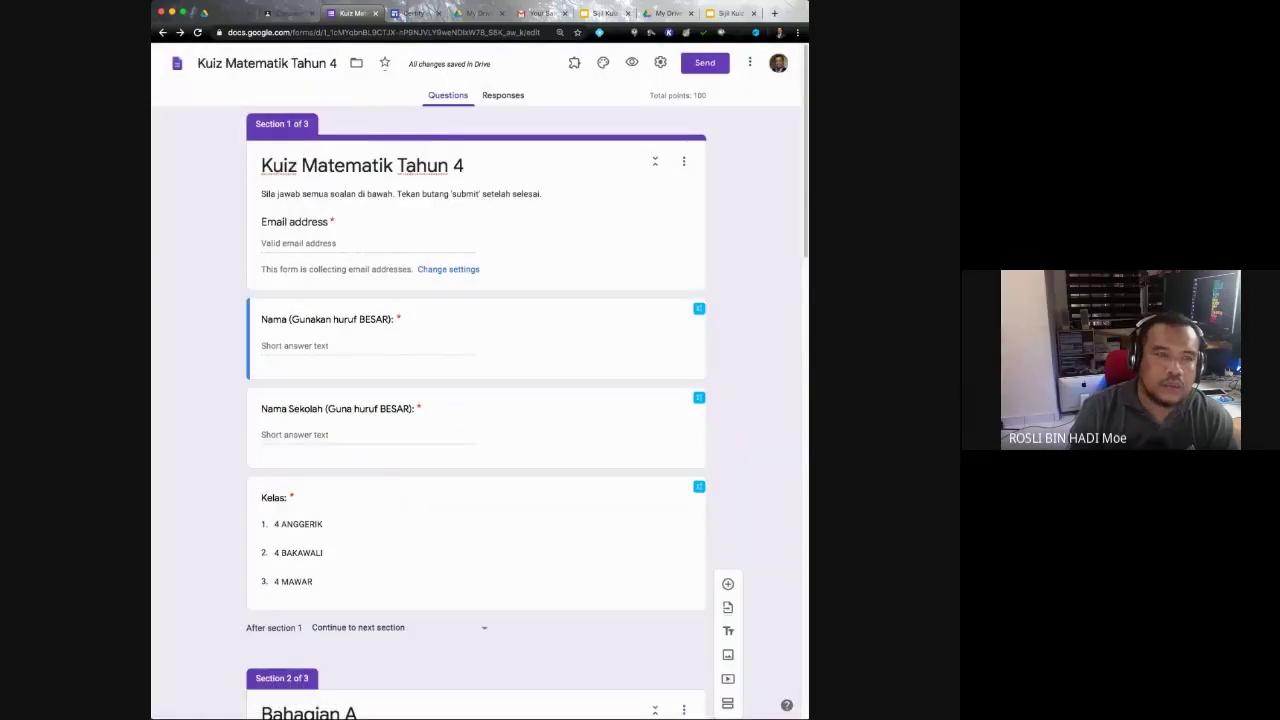
Step: Open the copied quiz link in a new tab and fill in the suggested email address
left_click(774, 13)
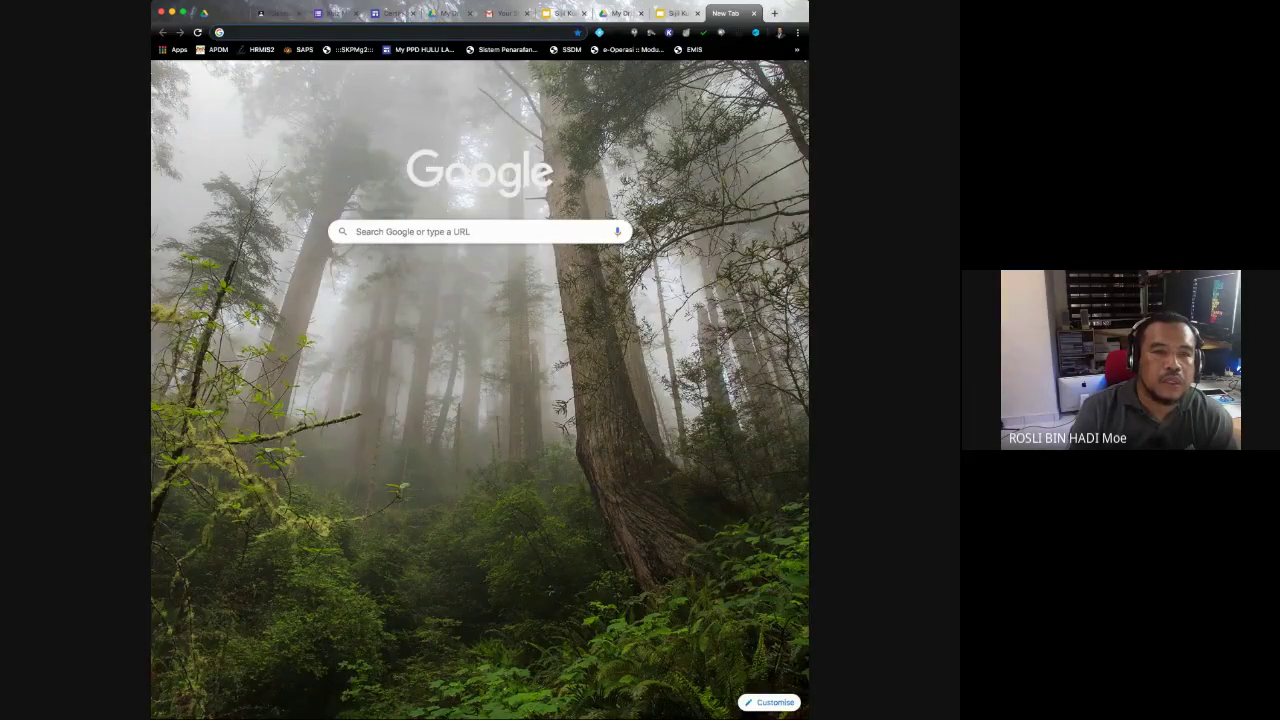
key("super+v")
key("Return")
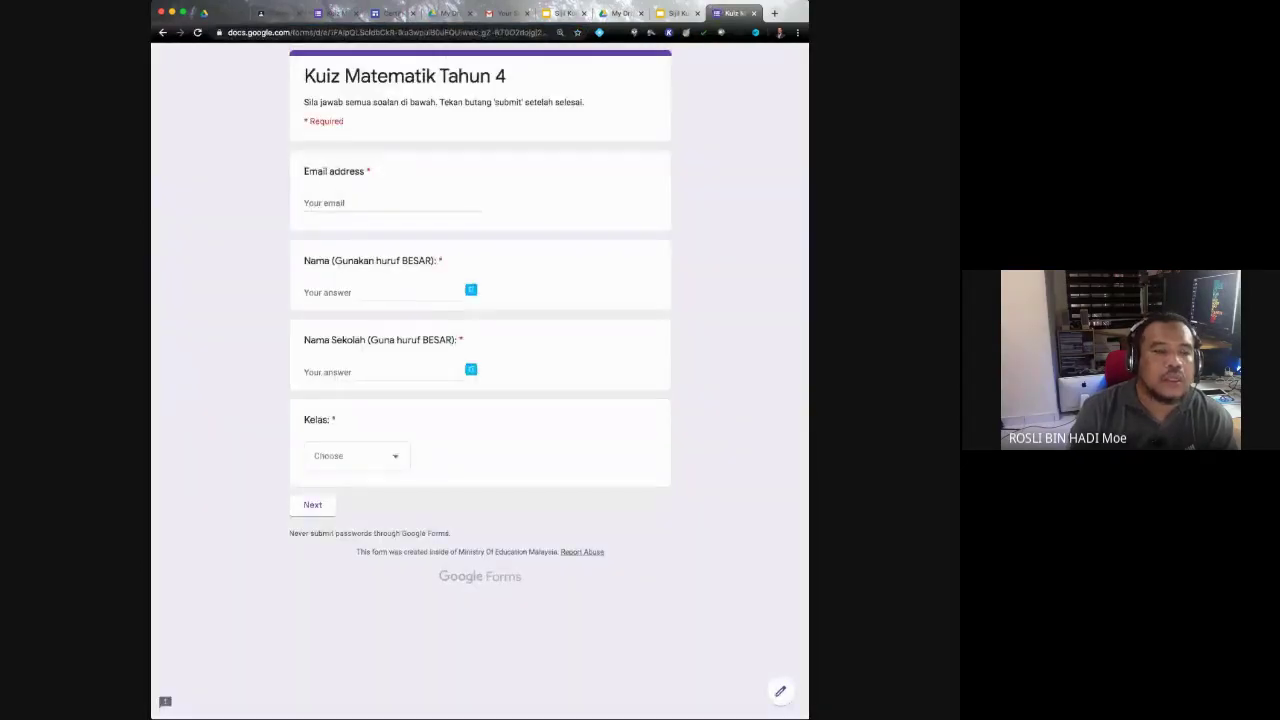
left_click(418, 203)
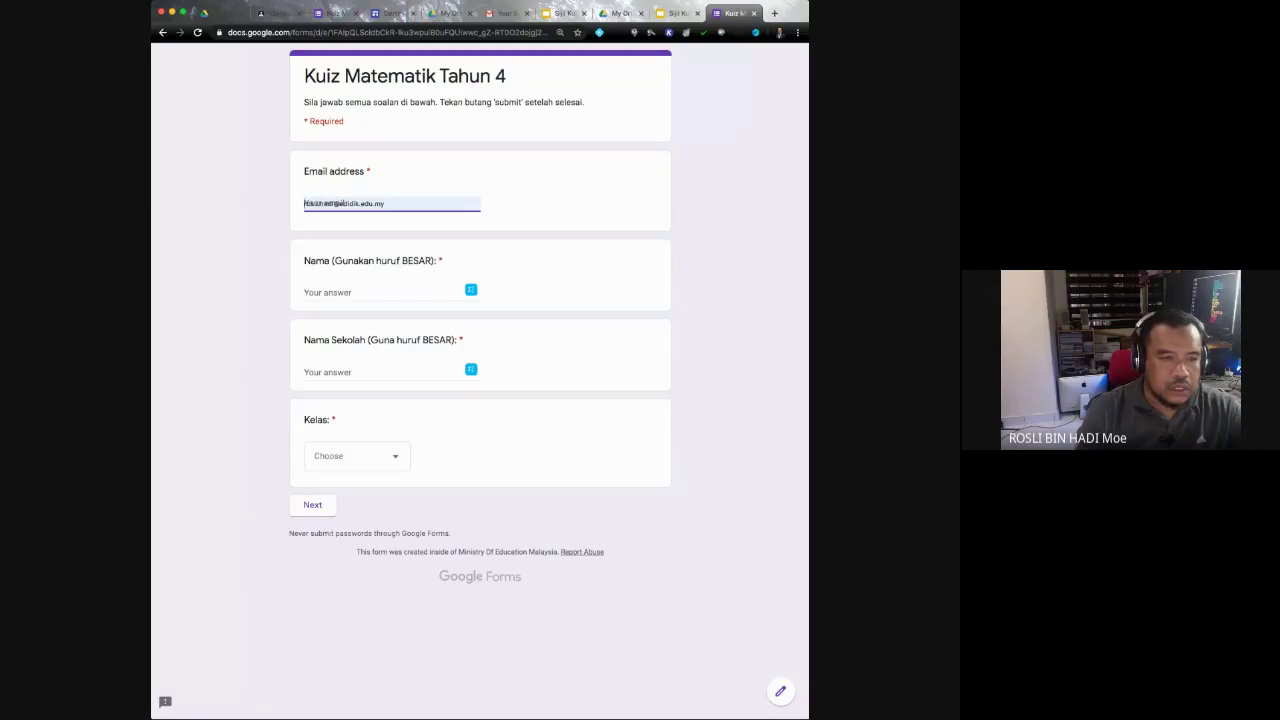
key("Return")
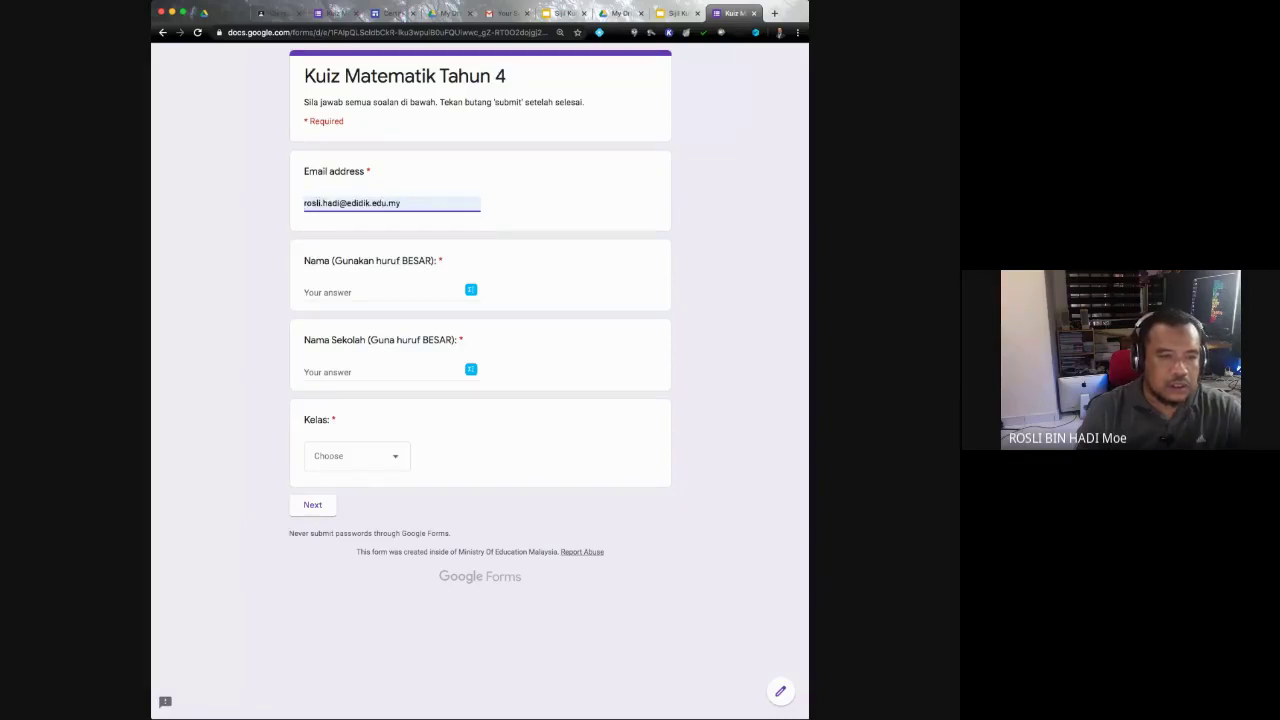
Step: Enter the respondent's name and school name, pick class 4 ANGGERIK, and continue
left_click(340, 292)
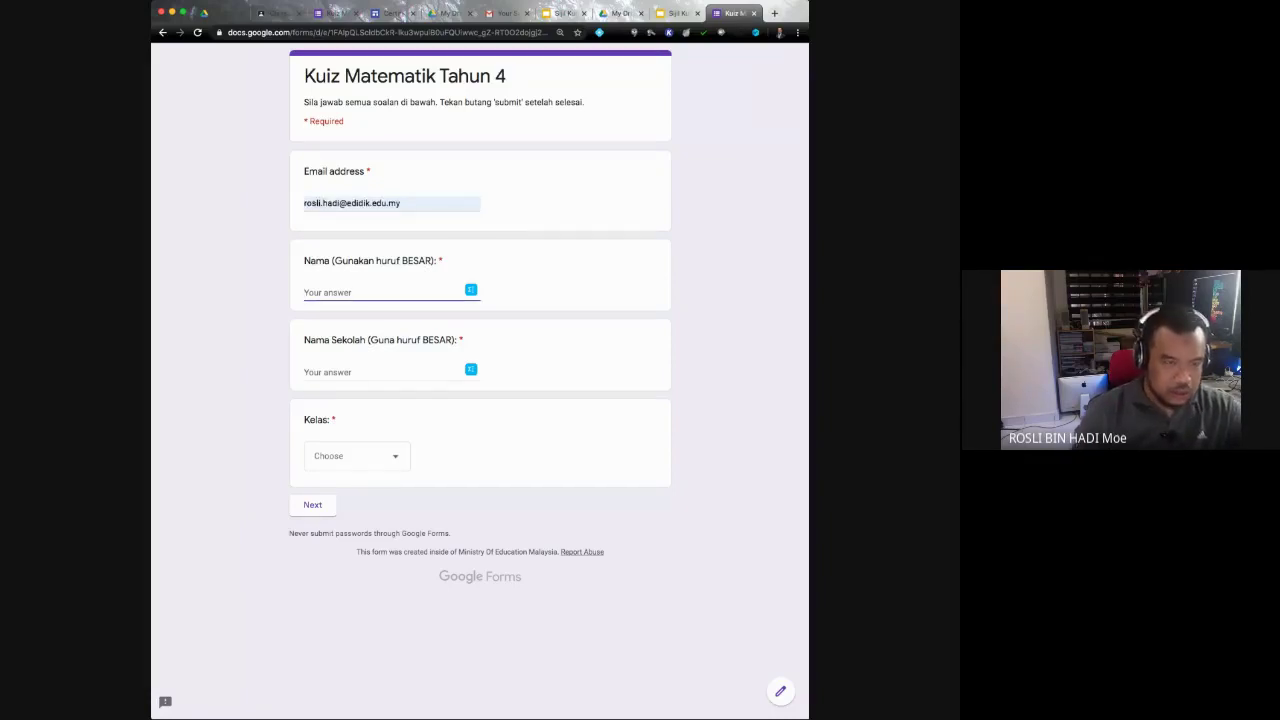
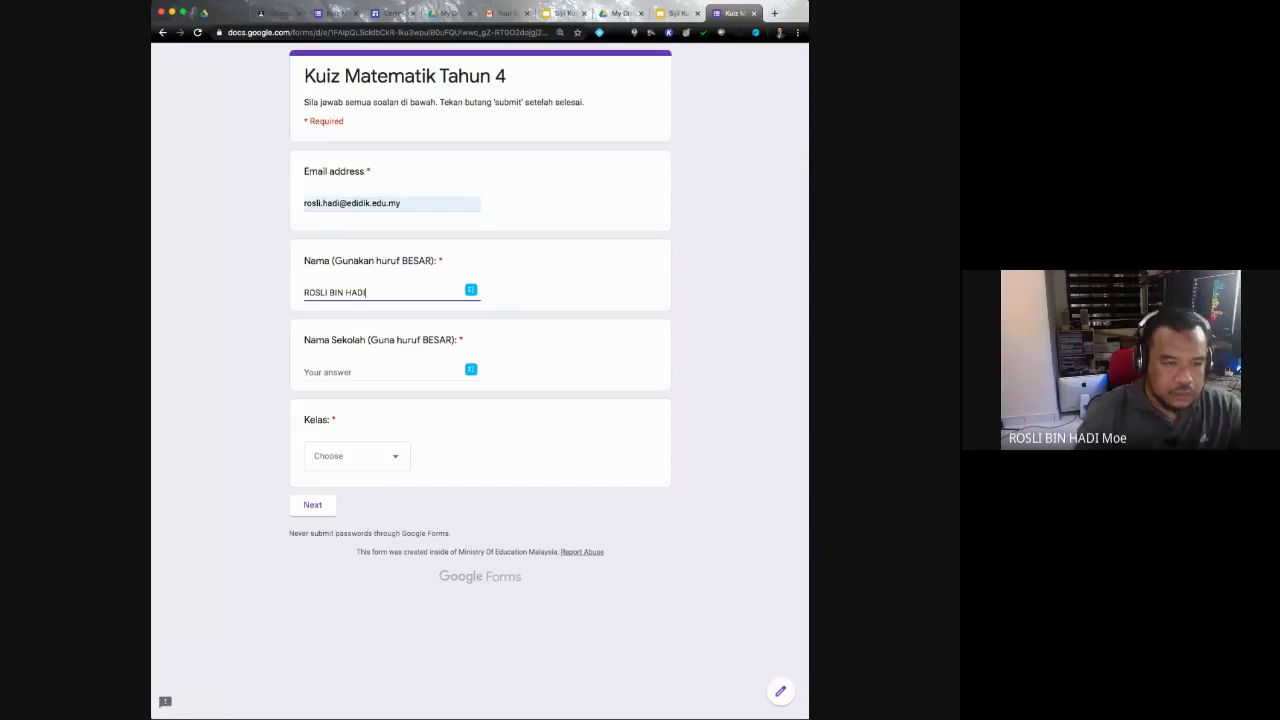
left_click(340, 372)
type("SK")
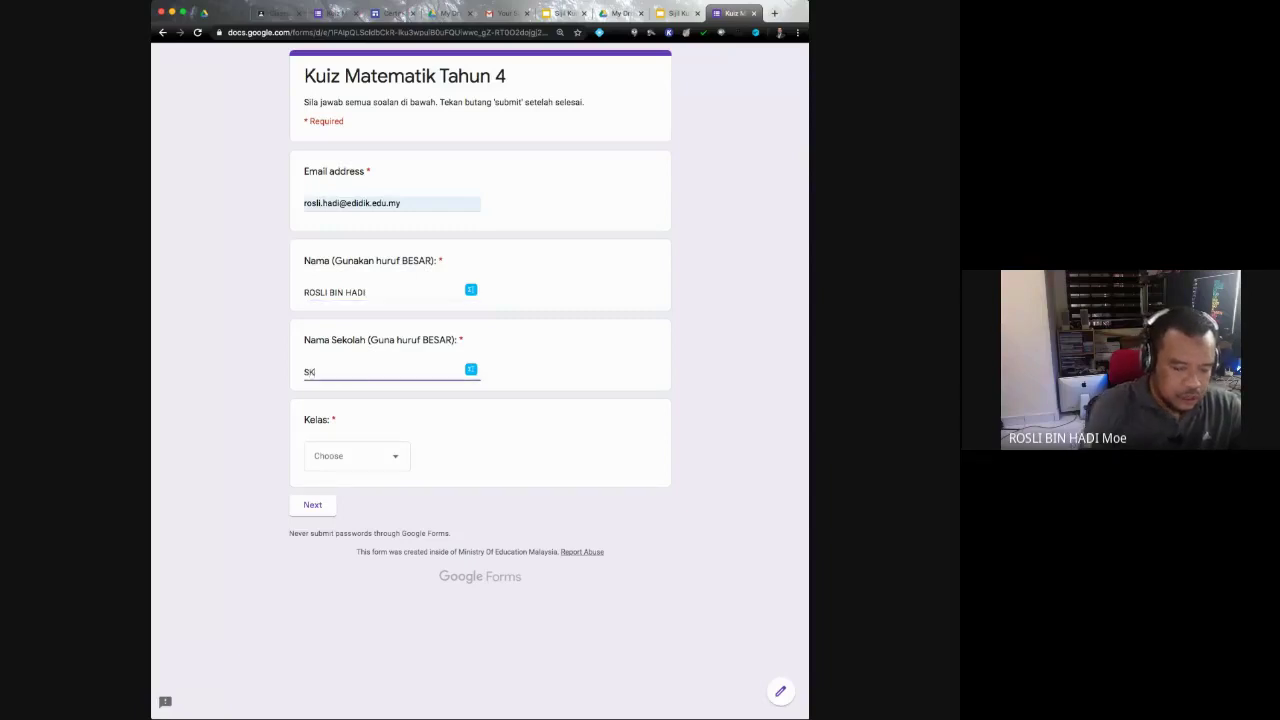
type(" KG KUALA ")
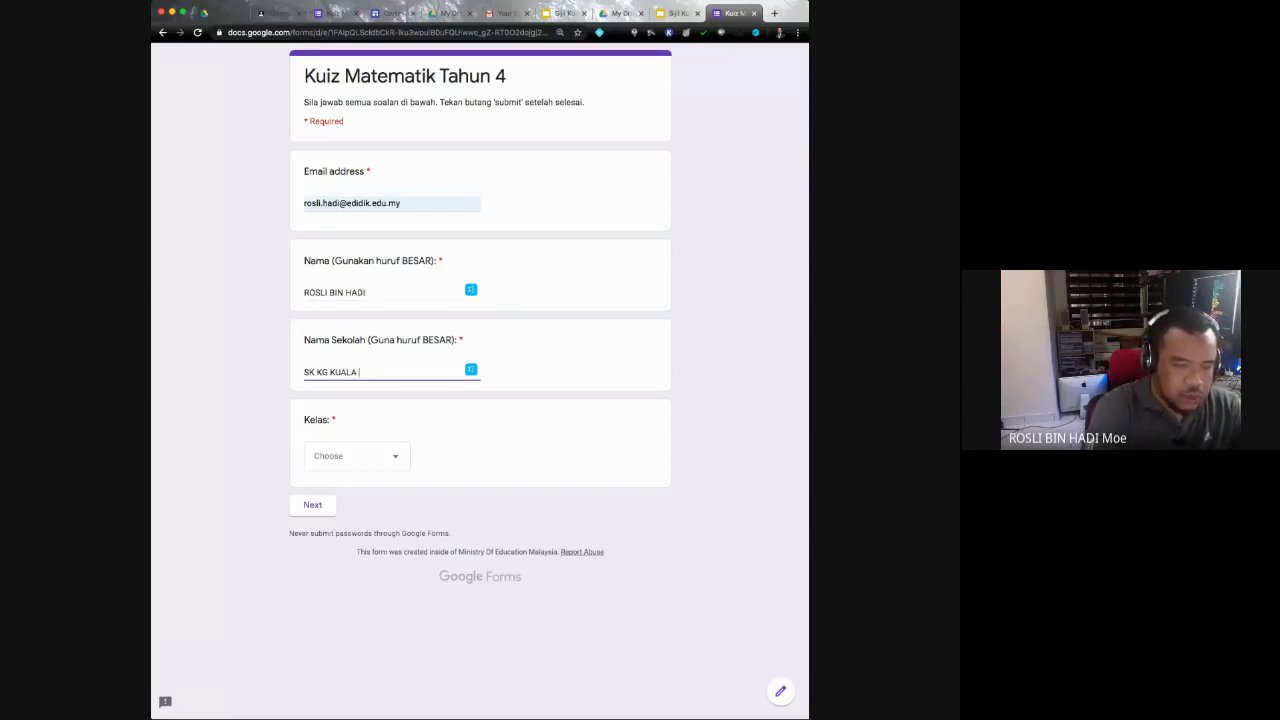
type("PAJAM")
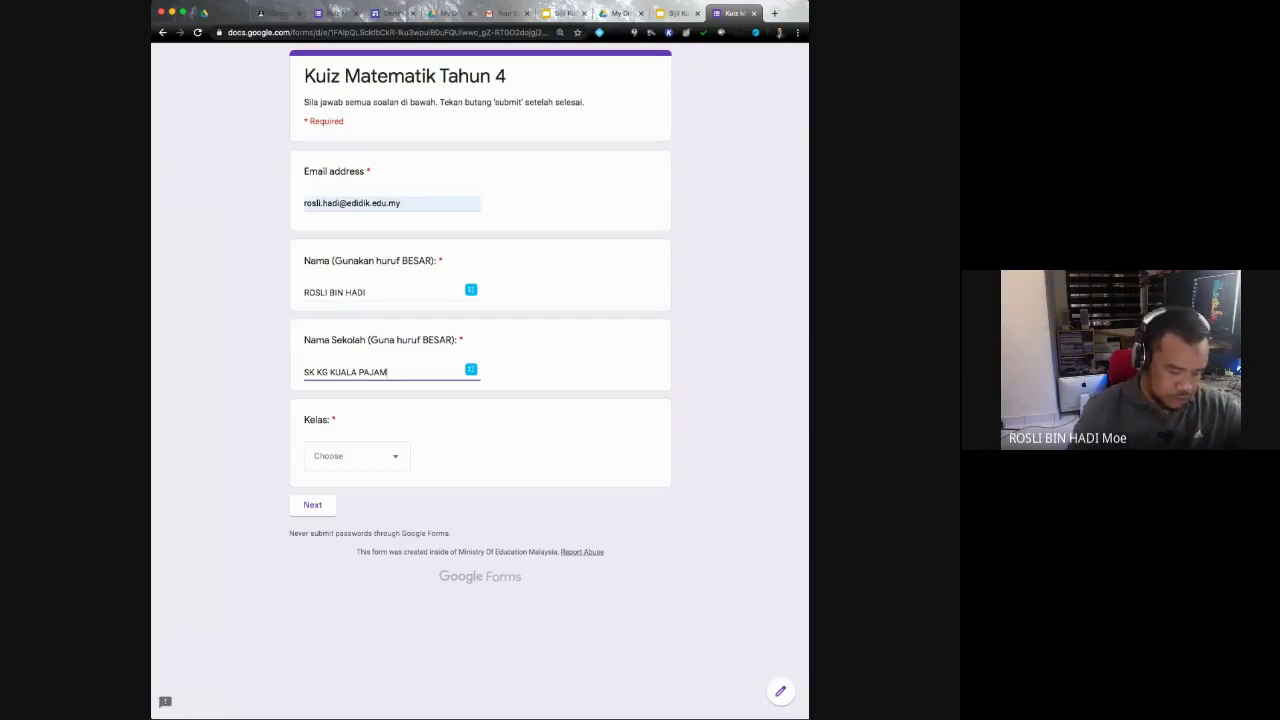
key("Tab")
key("space")
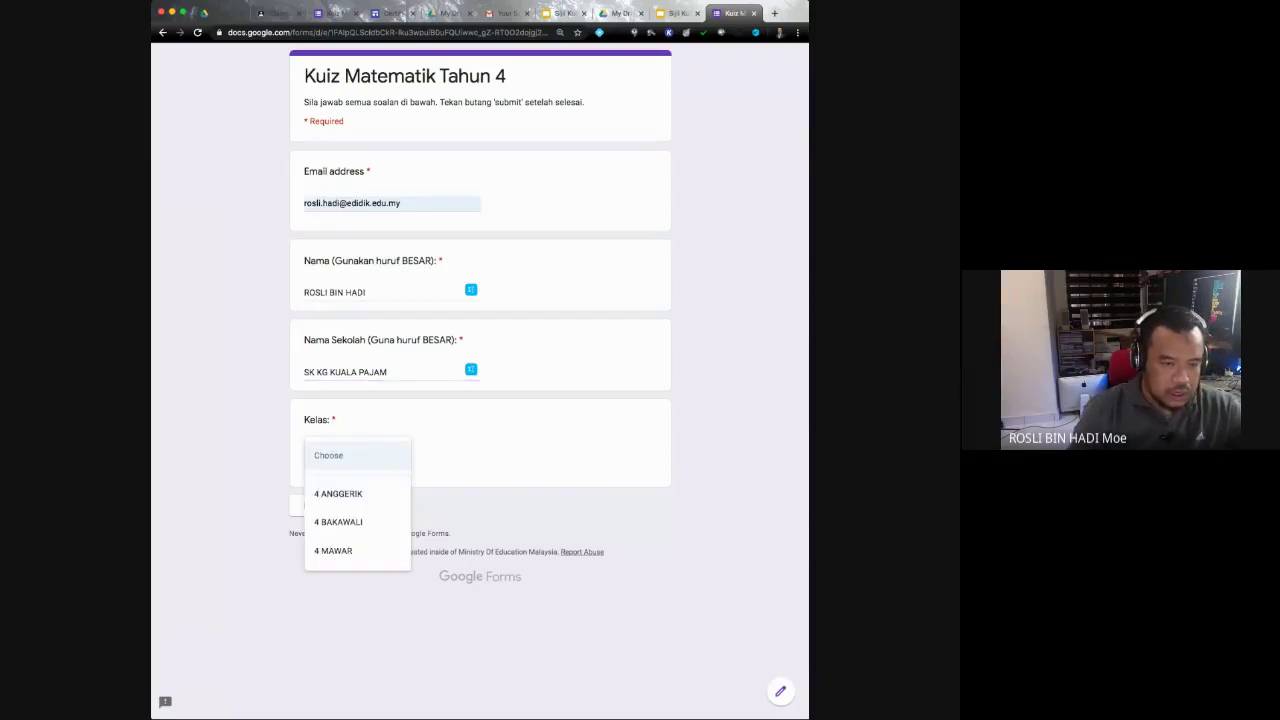
key("Down")
key("Return")
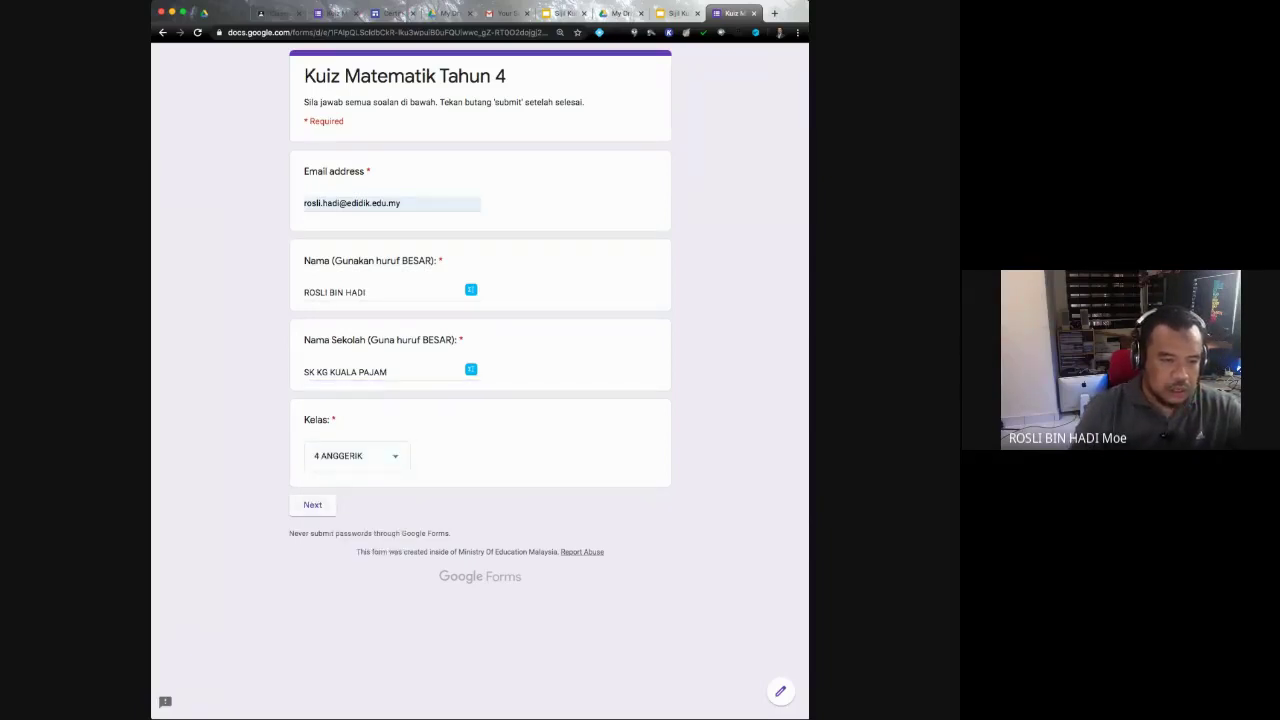
key("Tab")
key("Return")
Step: Answer Bahagian A with 22 and 0.48, then continue to Bahagian B
scroll(476, 380, "down", 2)
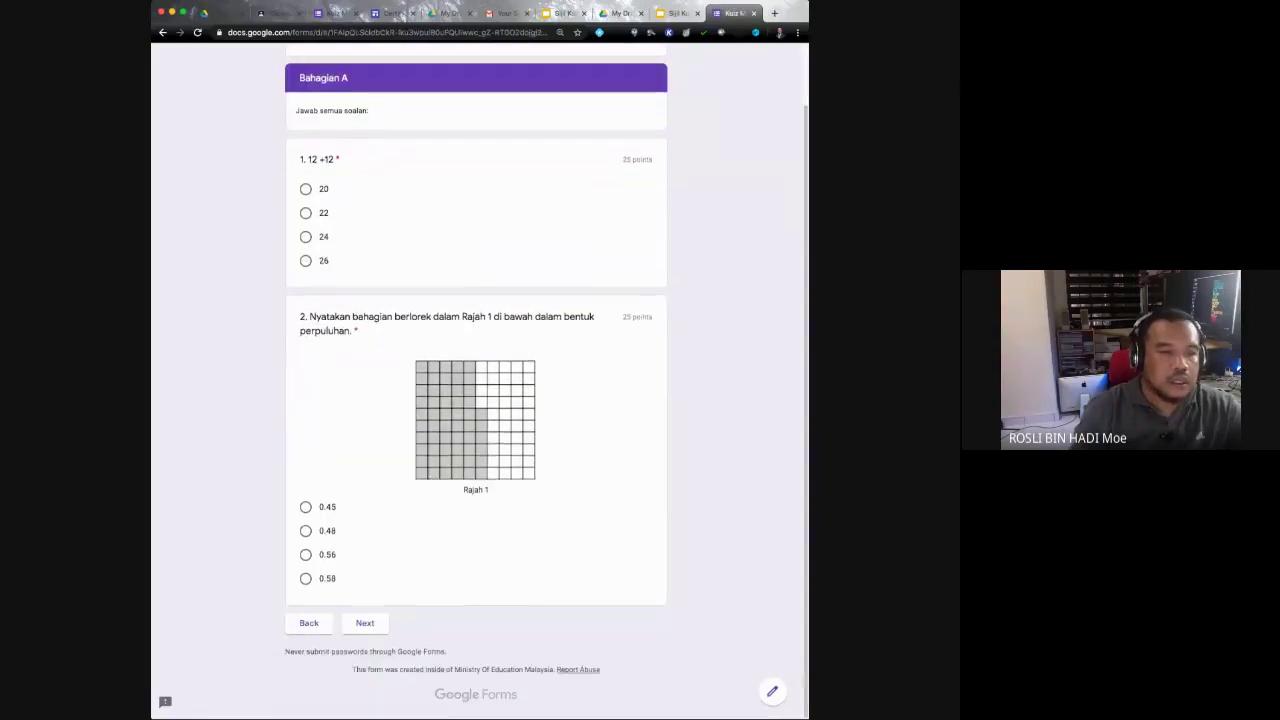
left_click(306, 213)
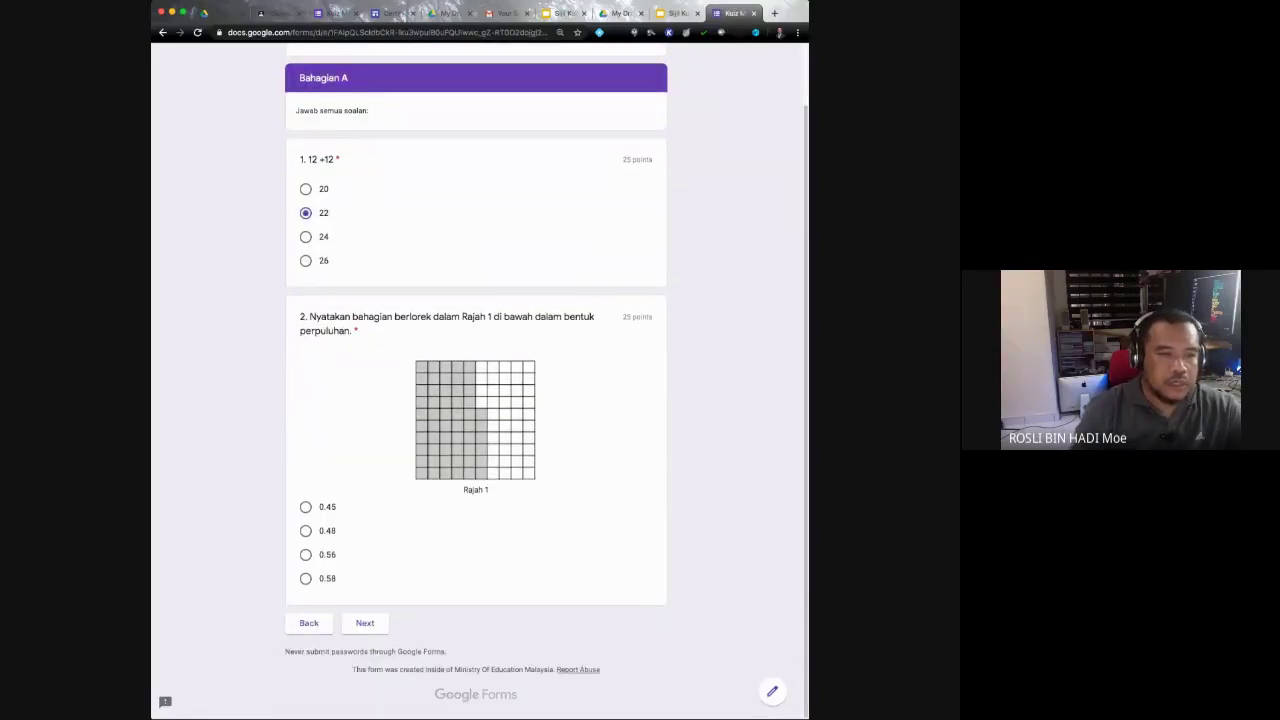
left_click(306, 531)
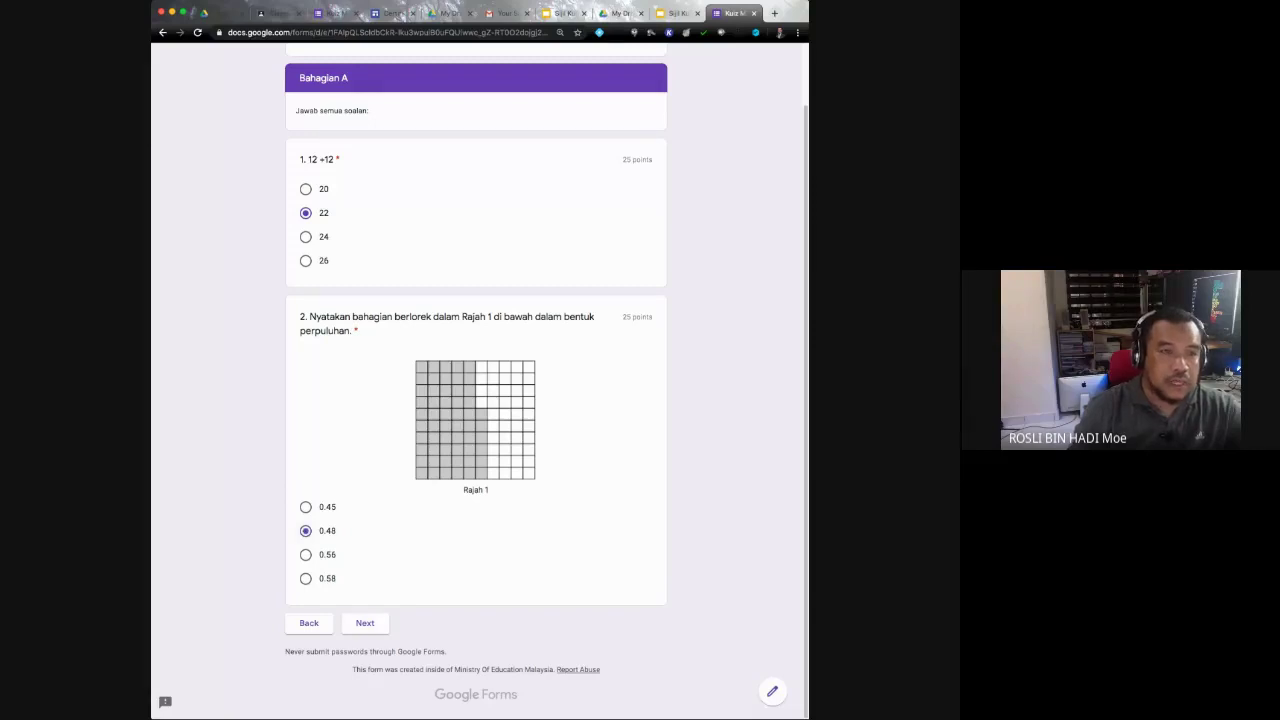
scroll(476, 380, "up", 2)
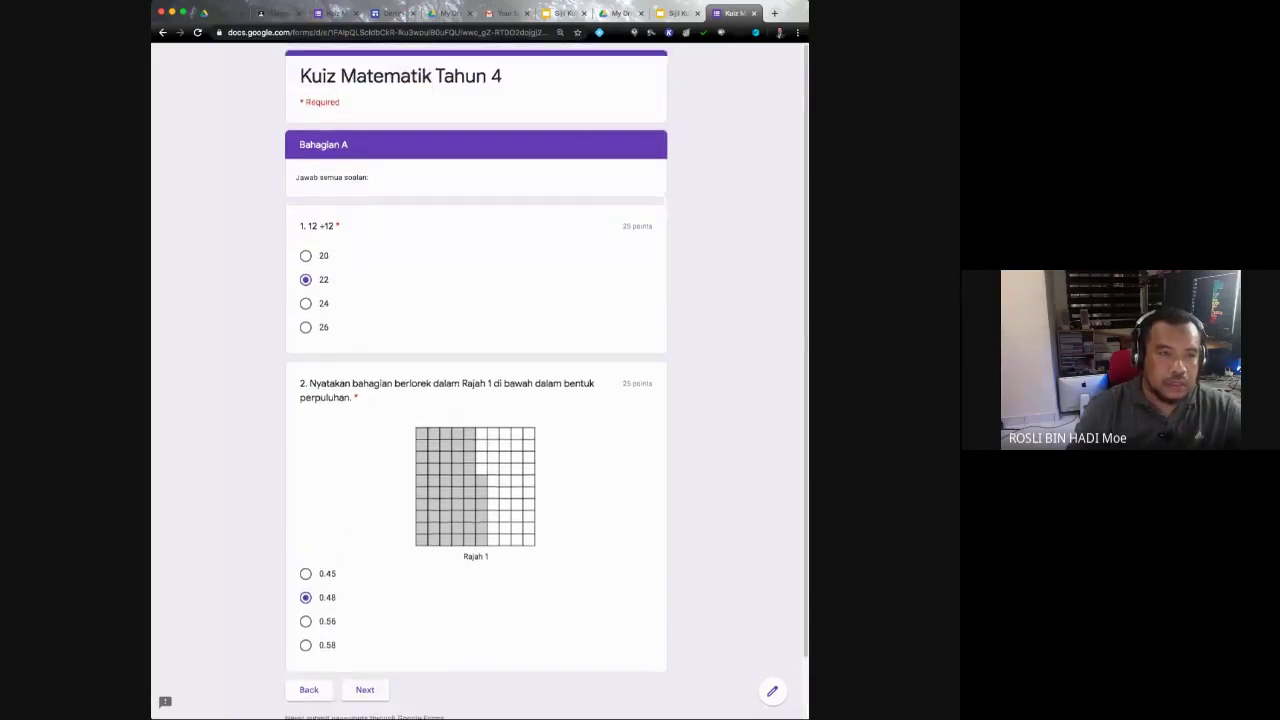
scroll(476, 380, "down", 2)
left_click(365, 623)
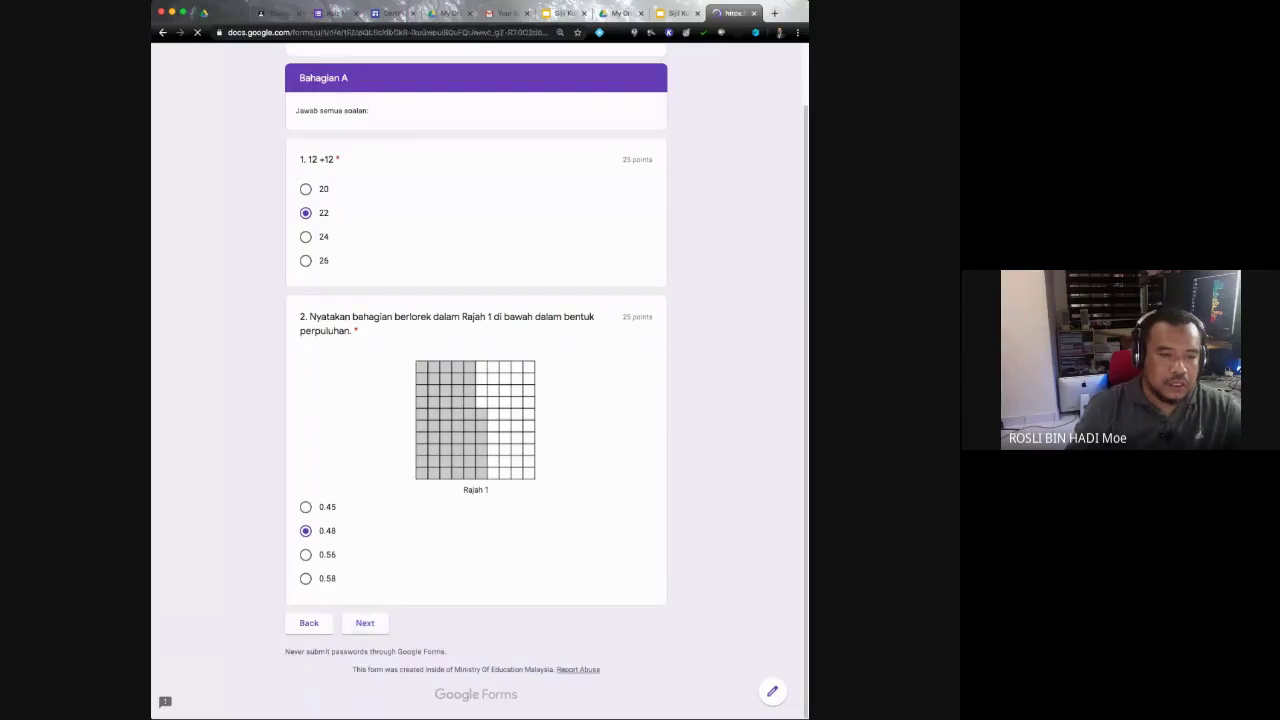
Step: Answer Bahagian B with 1 and 94 248, request a response copy, and submit
scroll(476, 380, "down", 1)
scroll(476, 380, "down", 3)
scroll(476, 380, "up", 3)
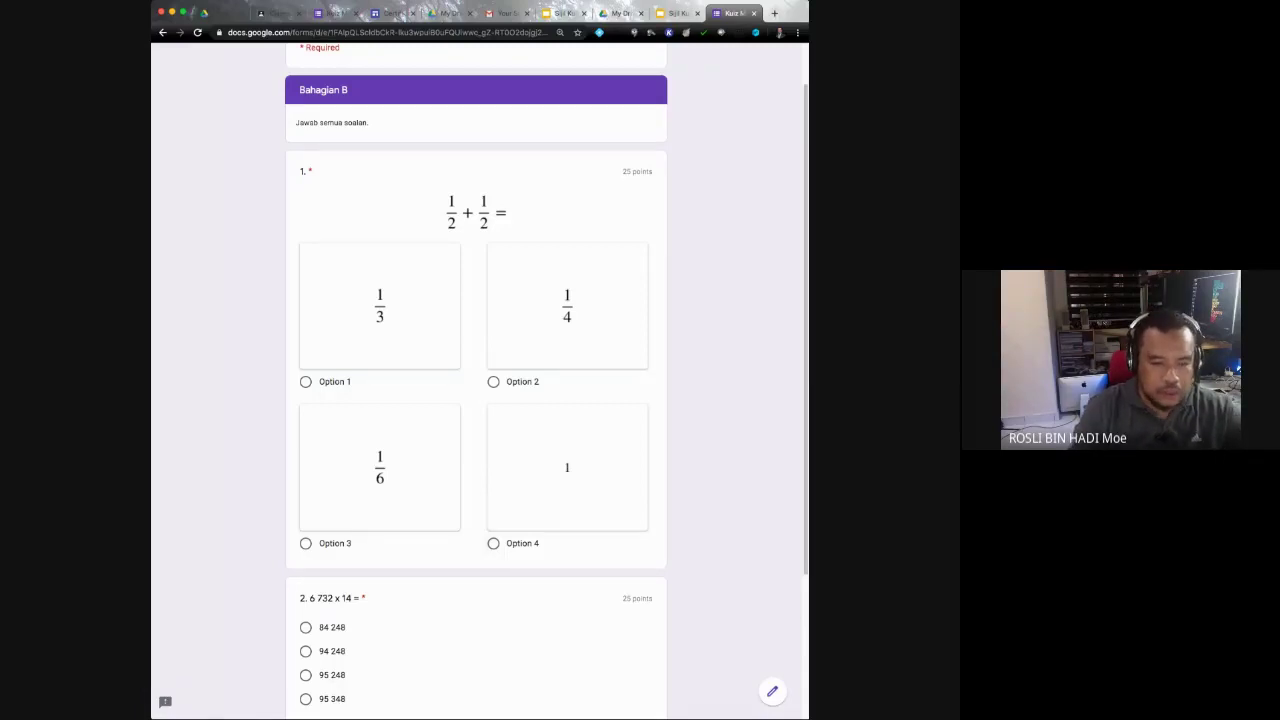
left_click(567, 467)
scroll(476, 380, "down", 4)
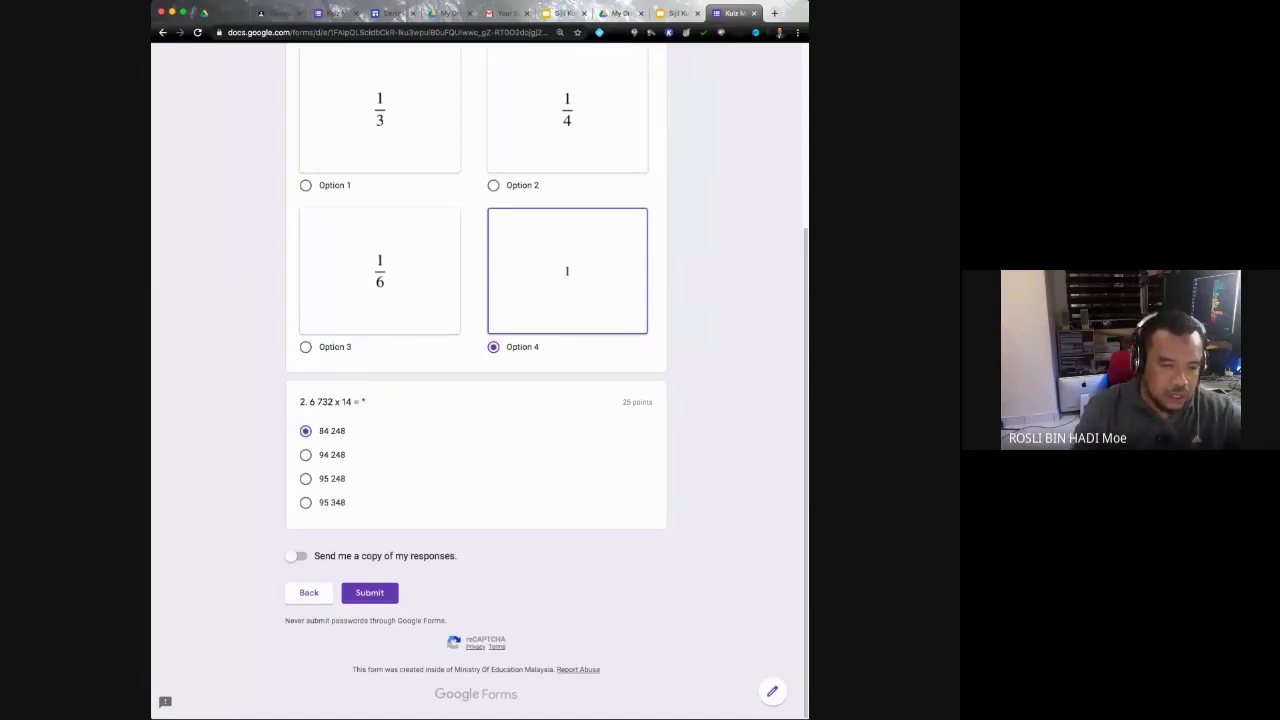
left_click(305, 454)
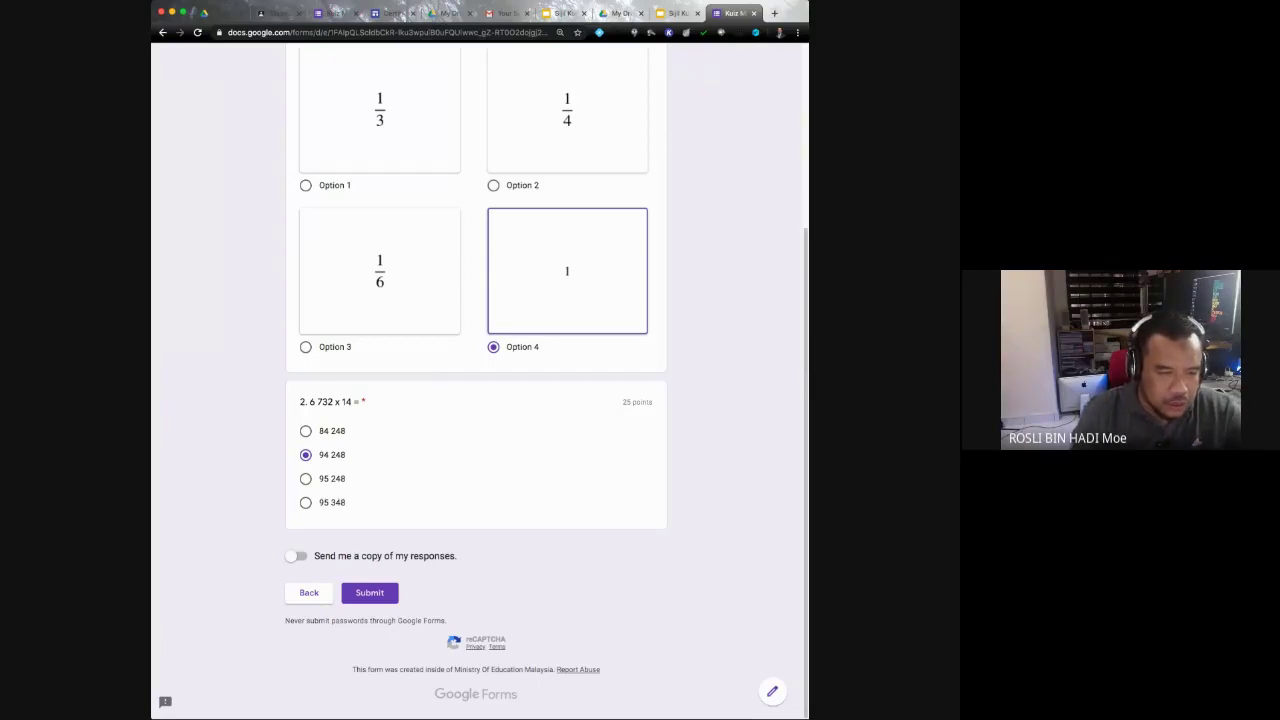
left_click(296, 556)
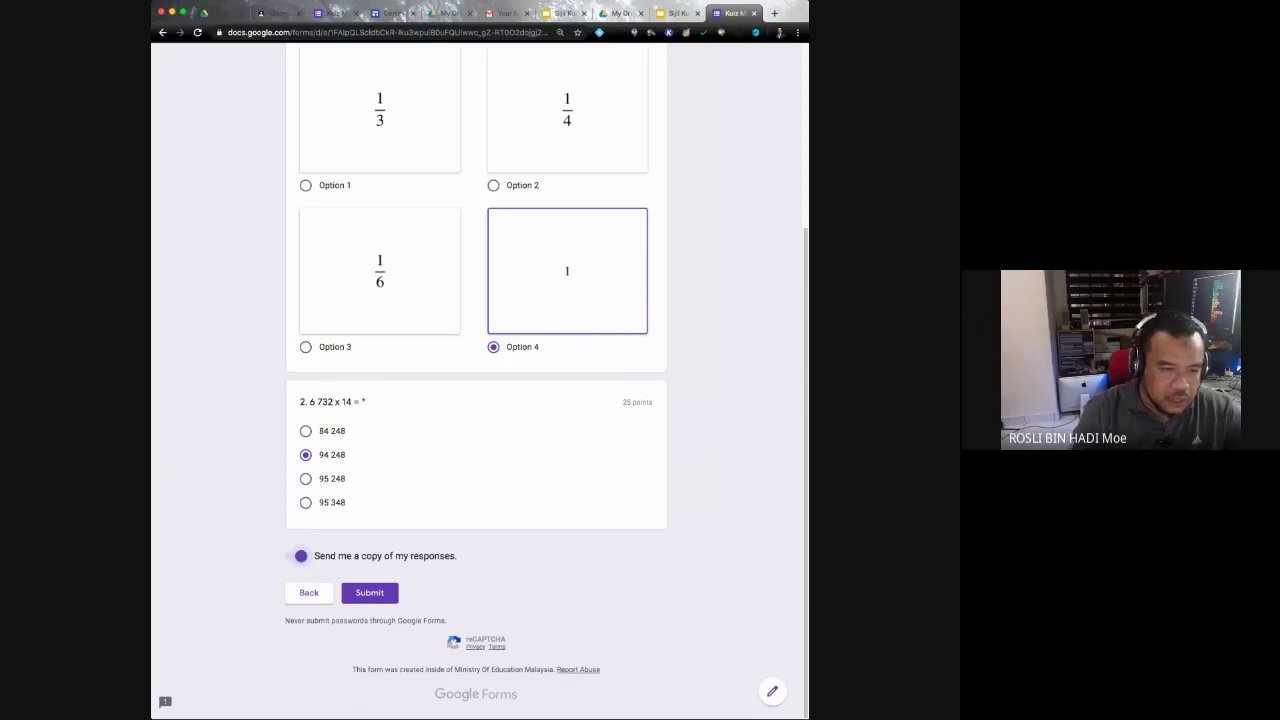
left_click(369, 592)
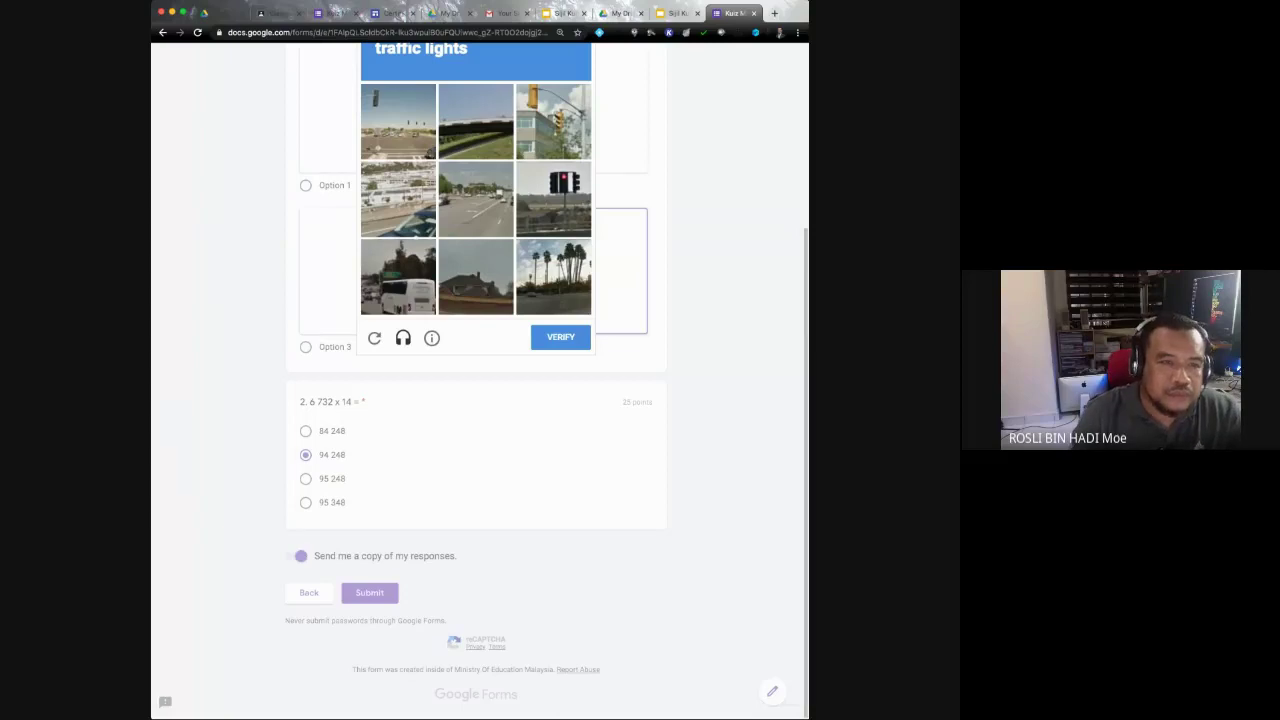
Step: Complete the reCAPTCHA by selecting the traffic-light tiles and verifying
left_click(398, 121)
left_click(553, 198)
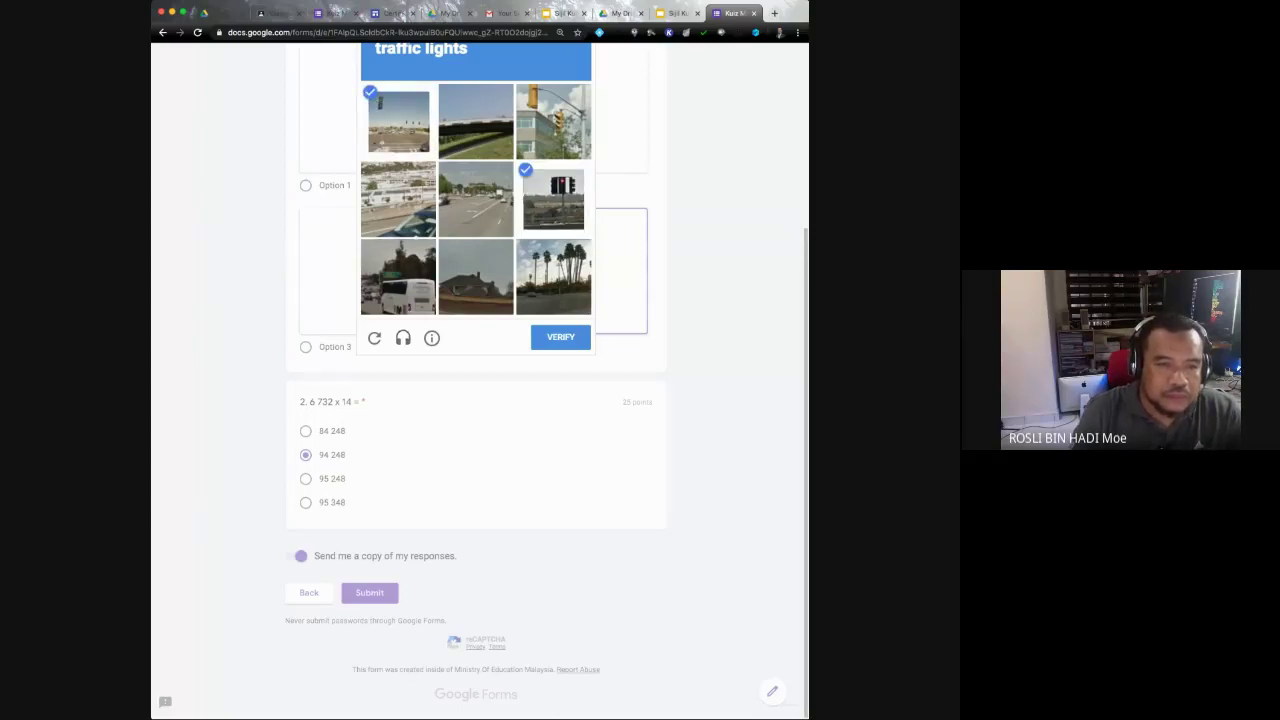
left_click(553, 121)
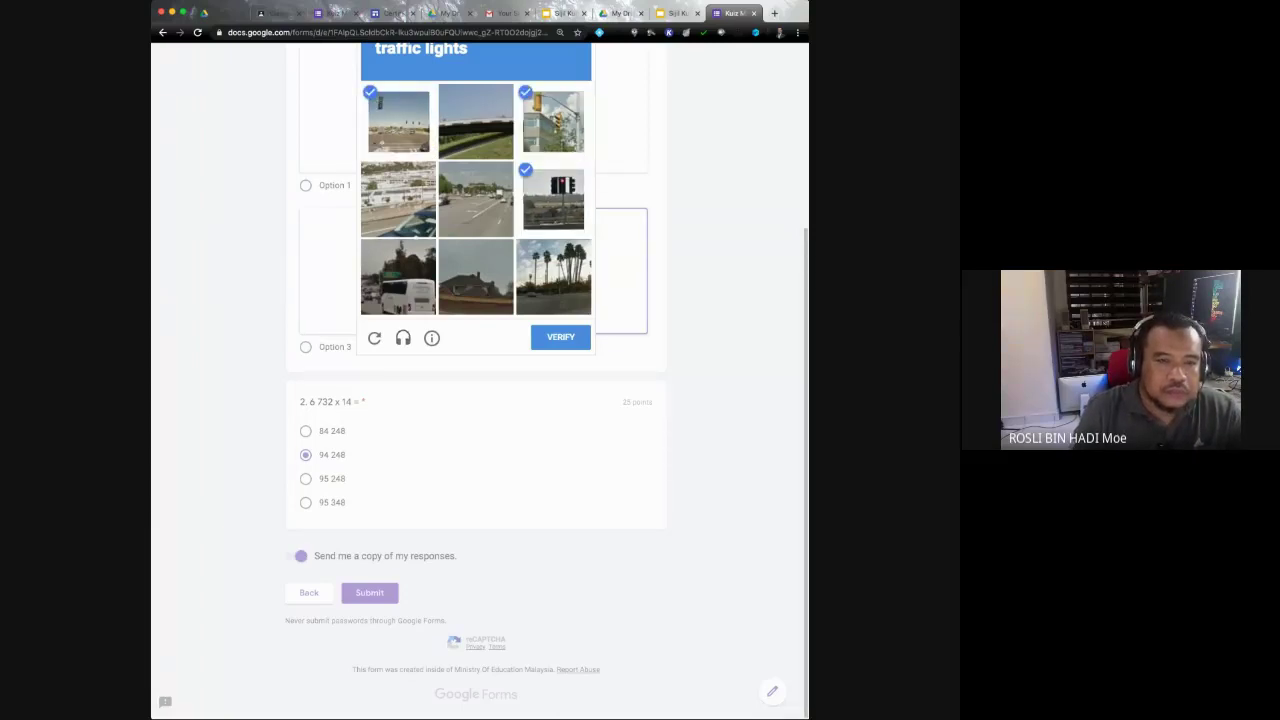
left_click(560, 337)
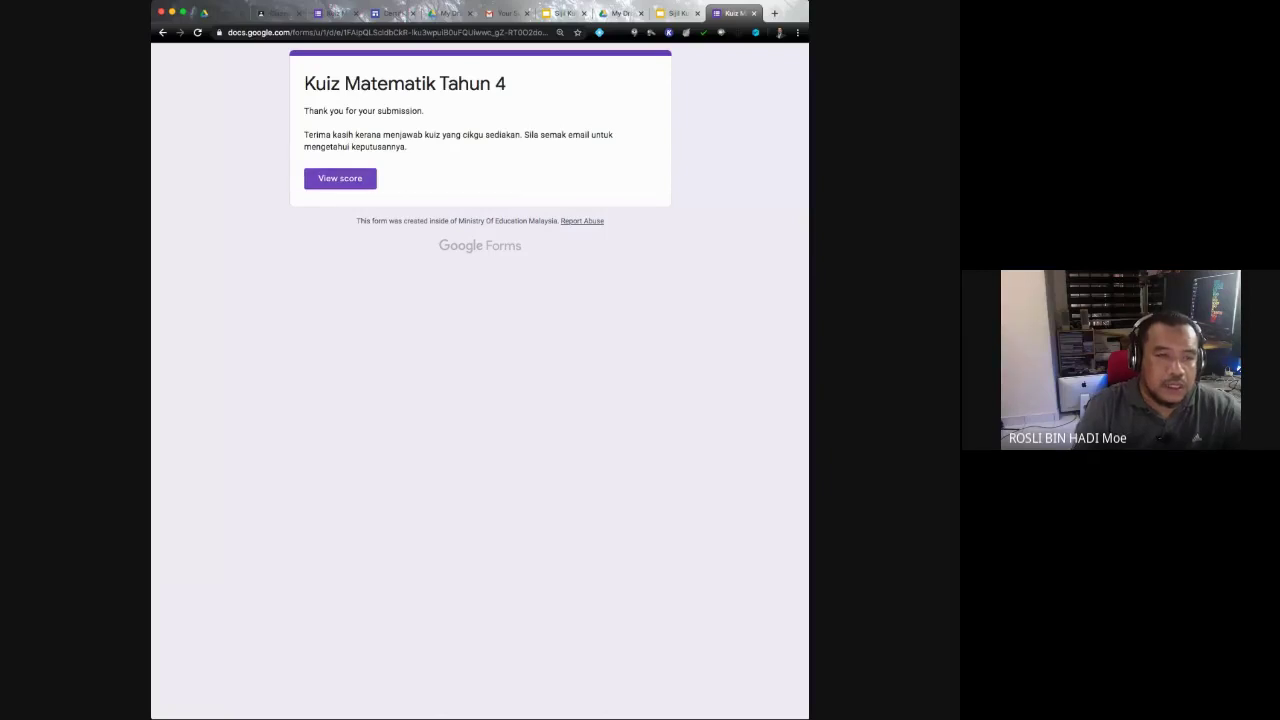
Step: View the 50/100 quiz score, then go to Gmail and list the signed-in accounts
left_click(340, 178)
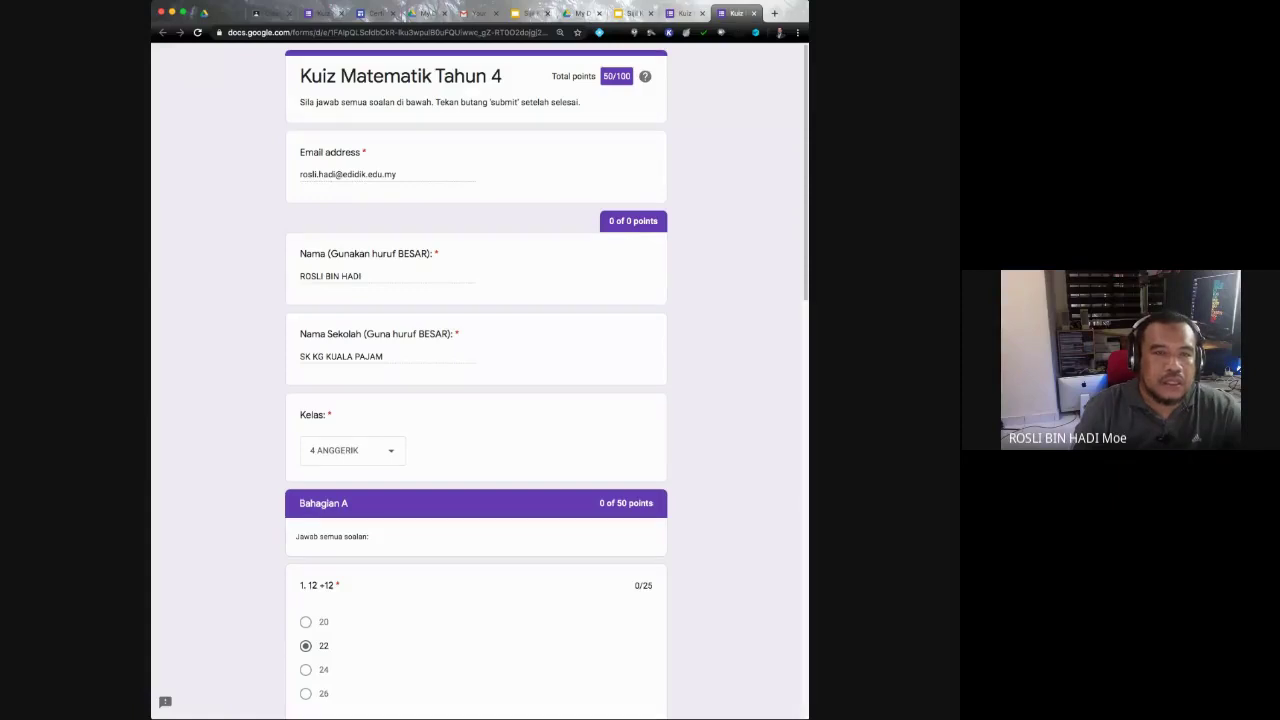
left_click(478, 13)
left_click(788, 60)
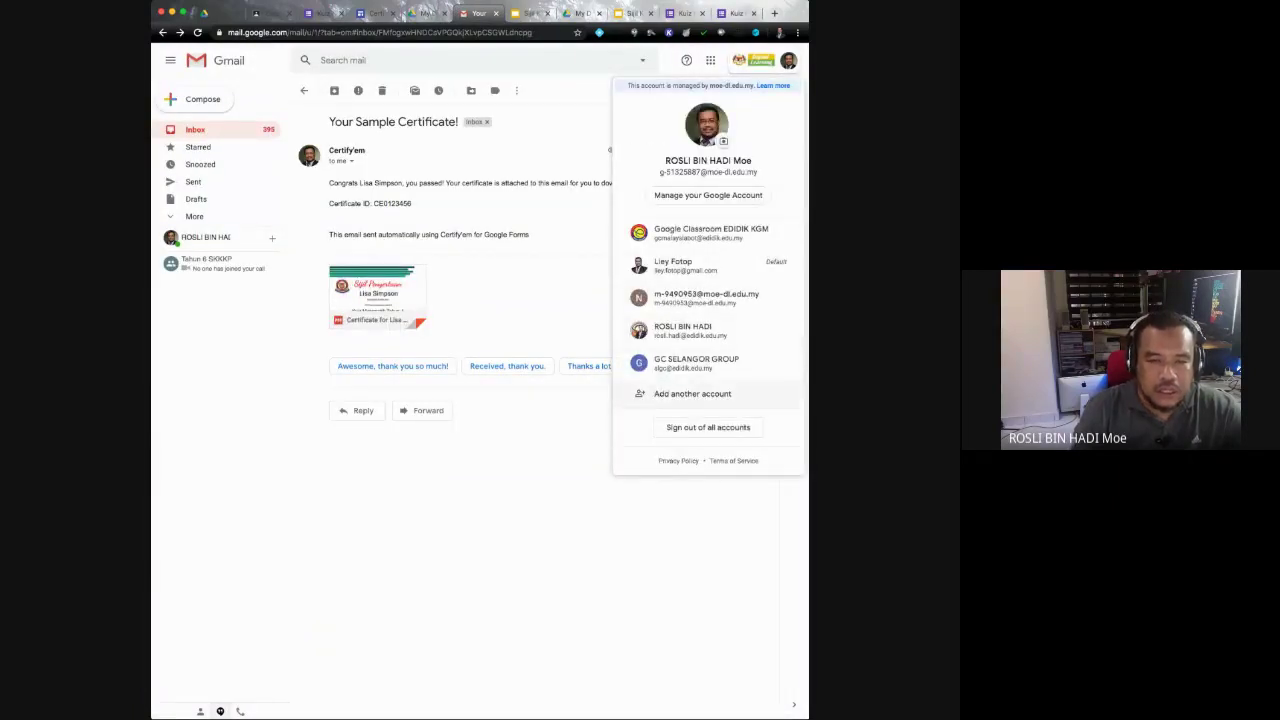
Step: In the other account, preview the Certify'em certificate PDF showing 50%, then return to the form editor
left_click(683, 330)
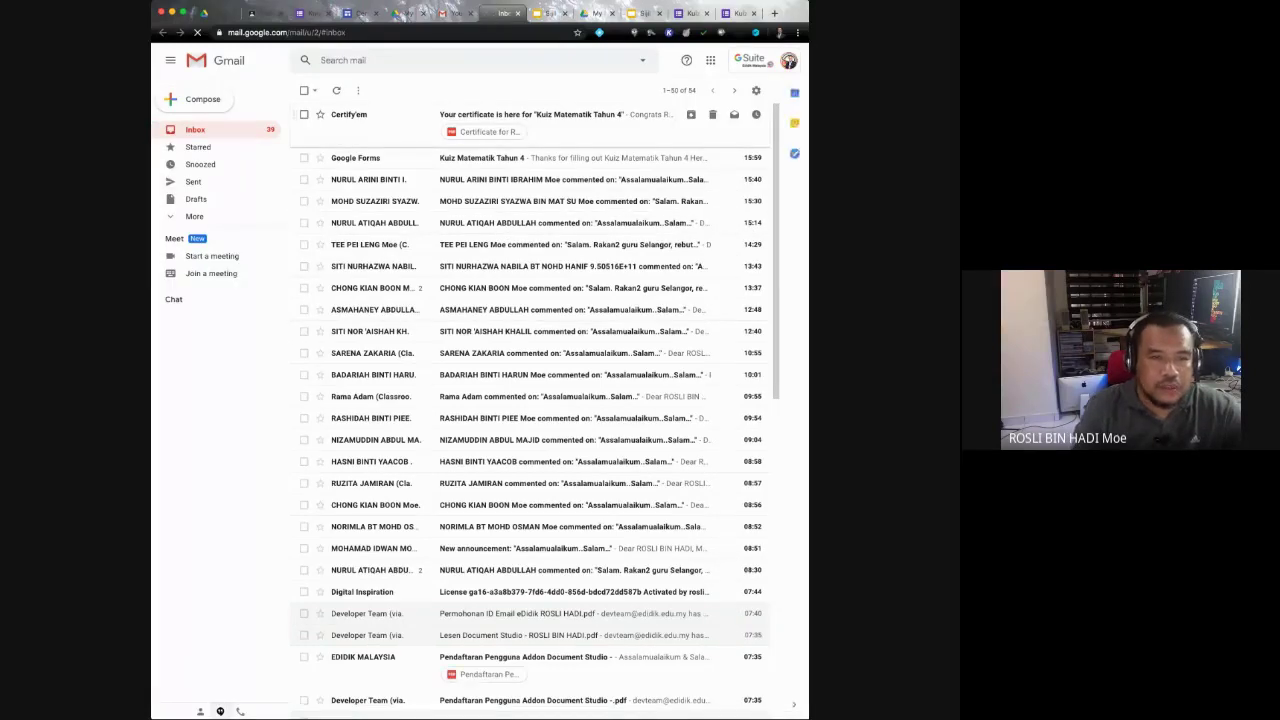
left_click(400, 120)
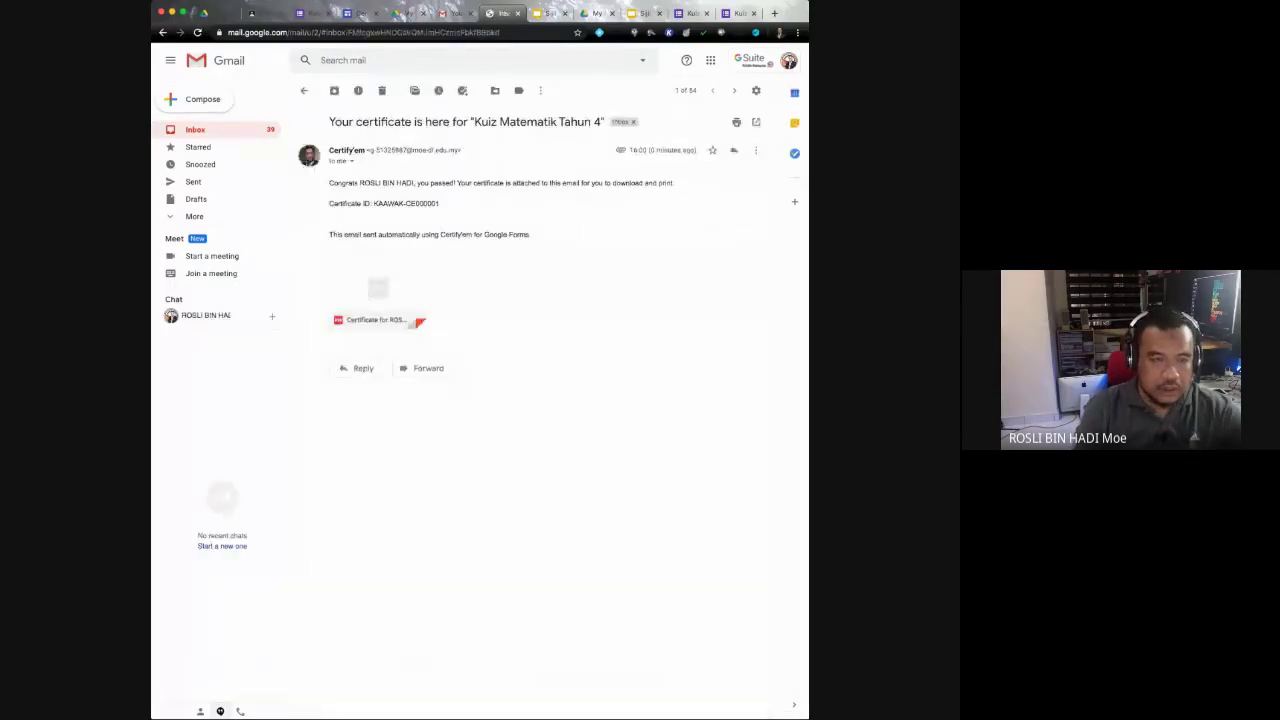
left_click(378, 285)
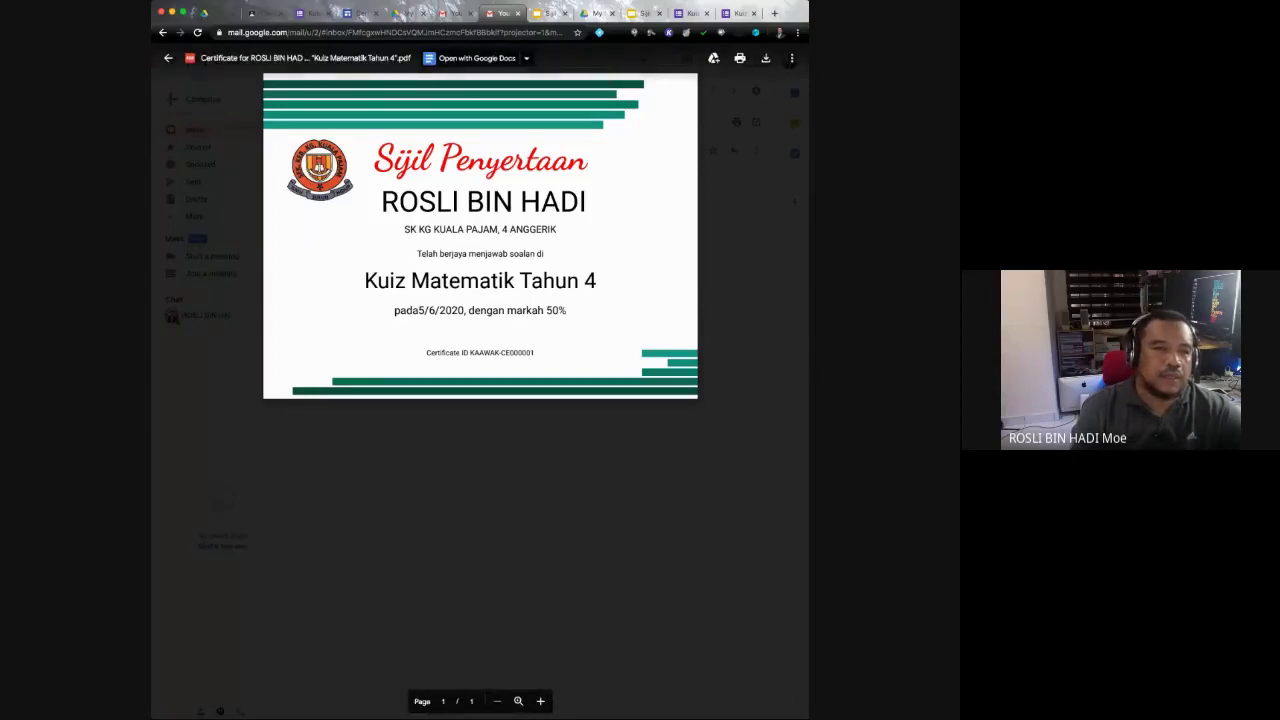
key("super+2")
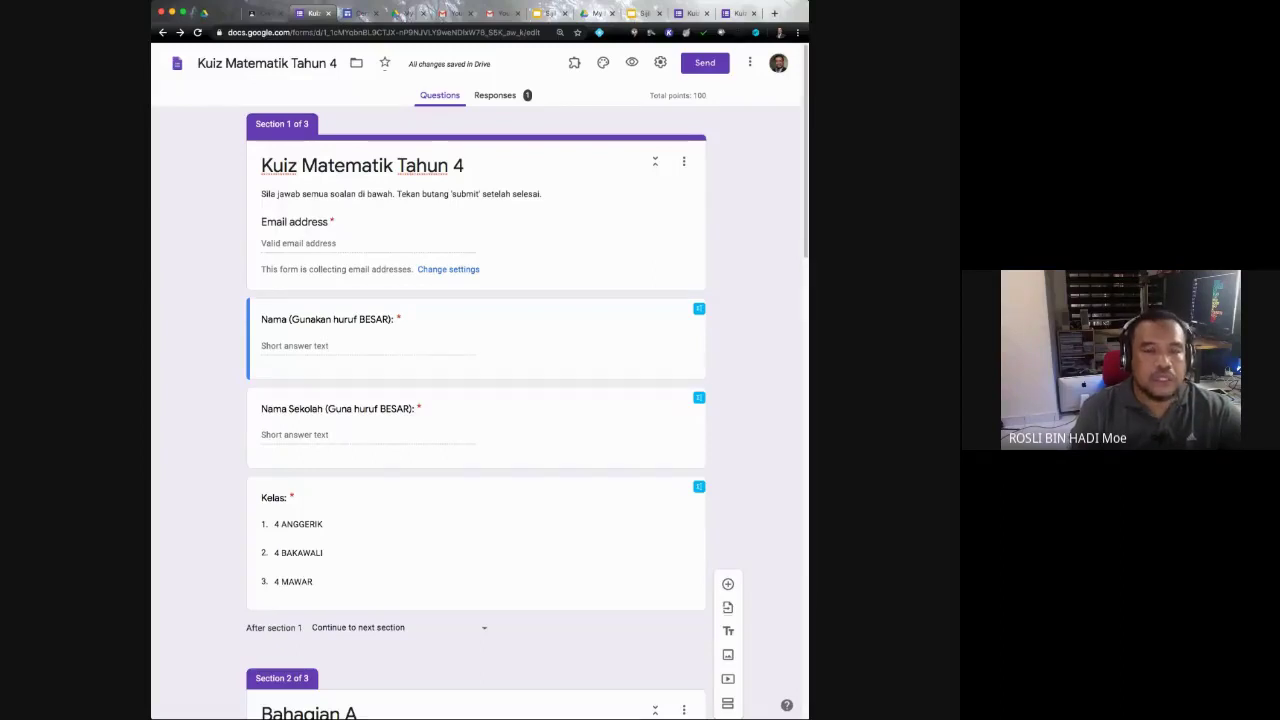
Step: Set the colourful pencils image as the form's theme header, then switch to the Certify'em tab
left_click(574, 63)
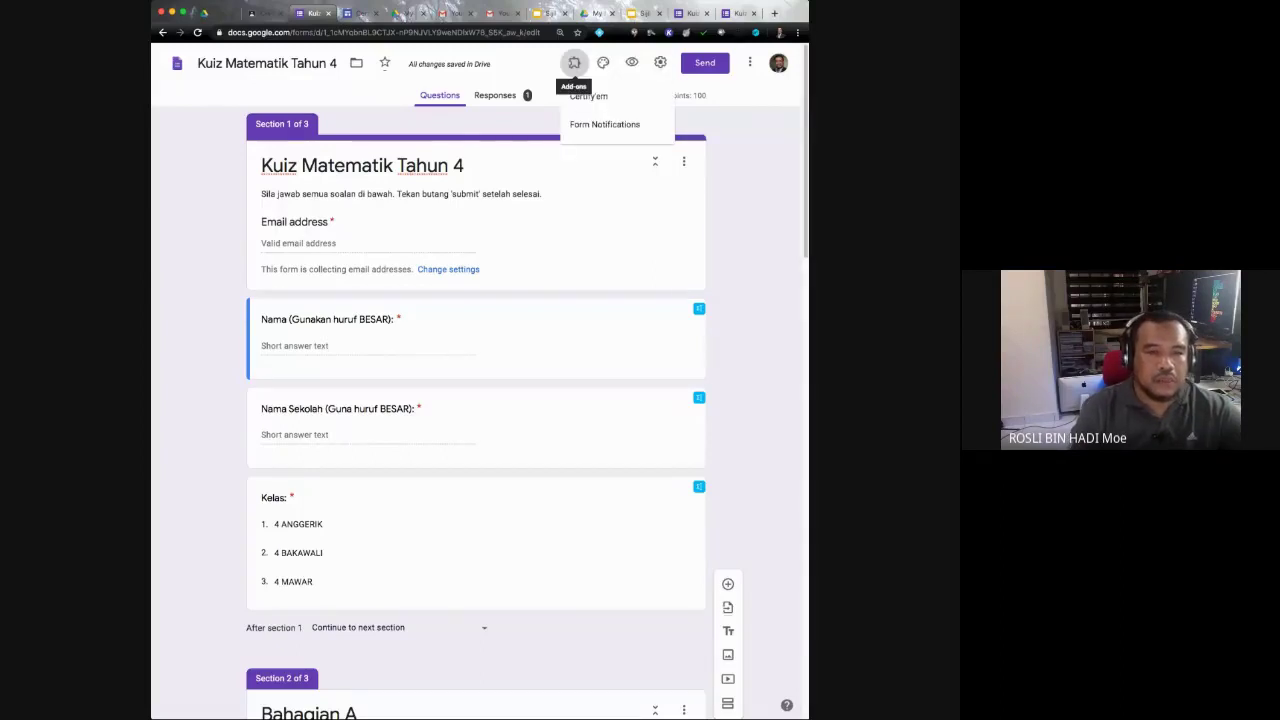
key("Escape")
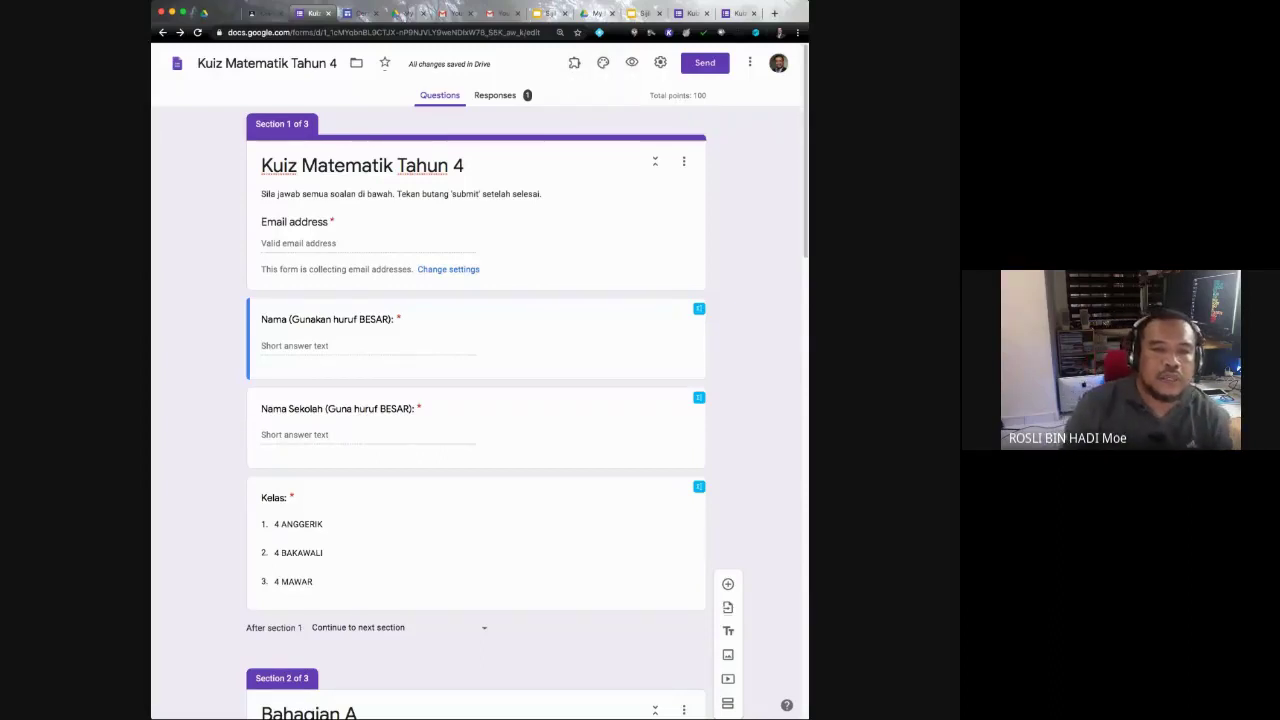
left_click(603, 63)
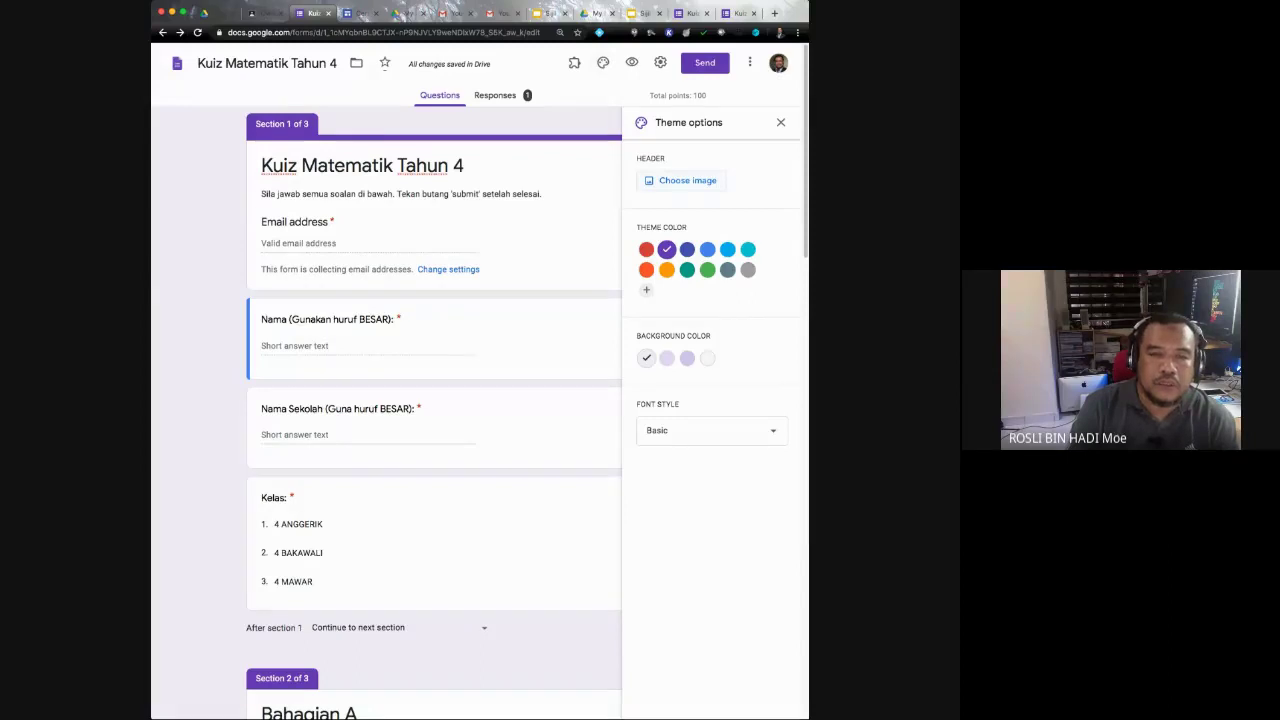
left_click(687, 180)
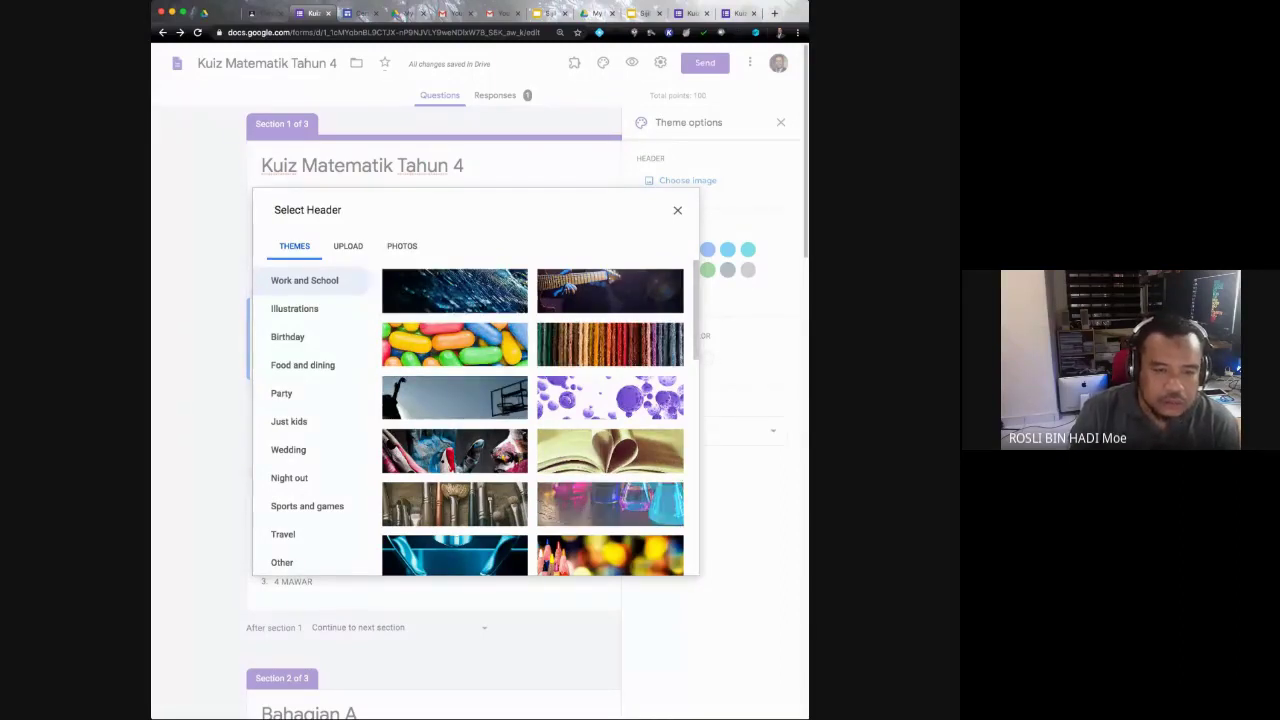
scroll(540, 417, "down", 5)
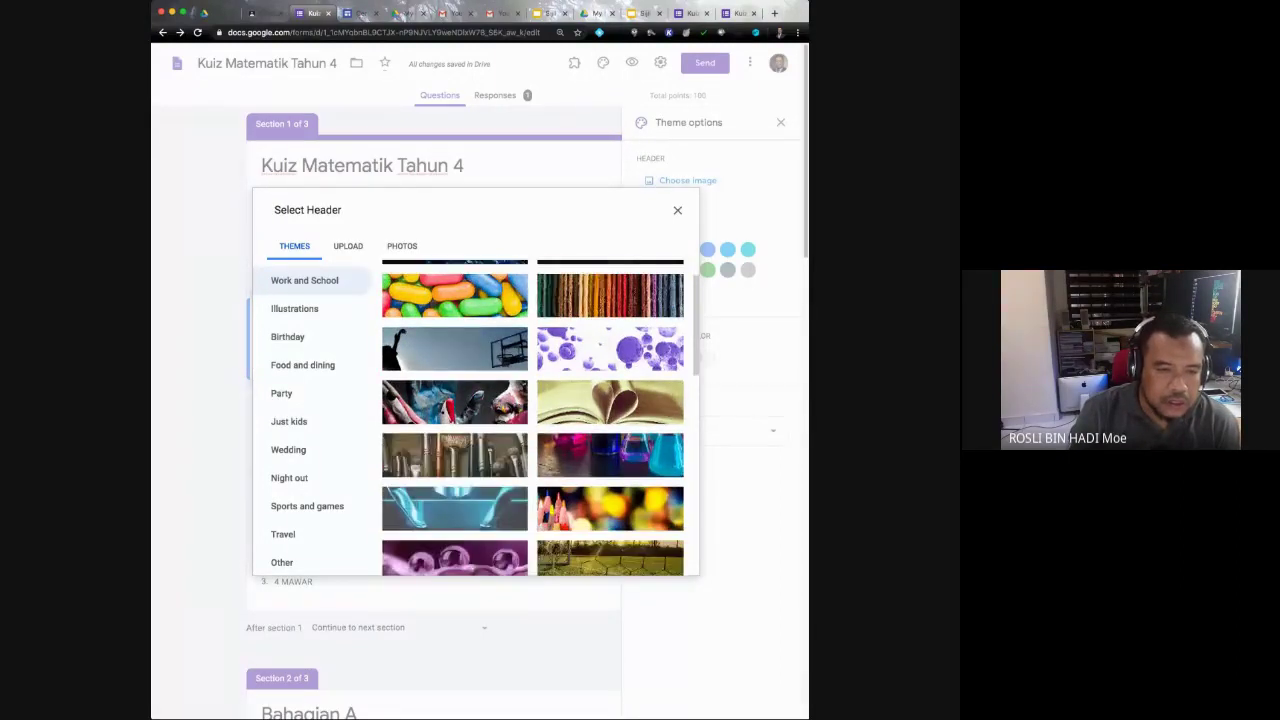
scroll(532, 417, "up", 1)
left_click(610, 286)
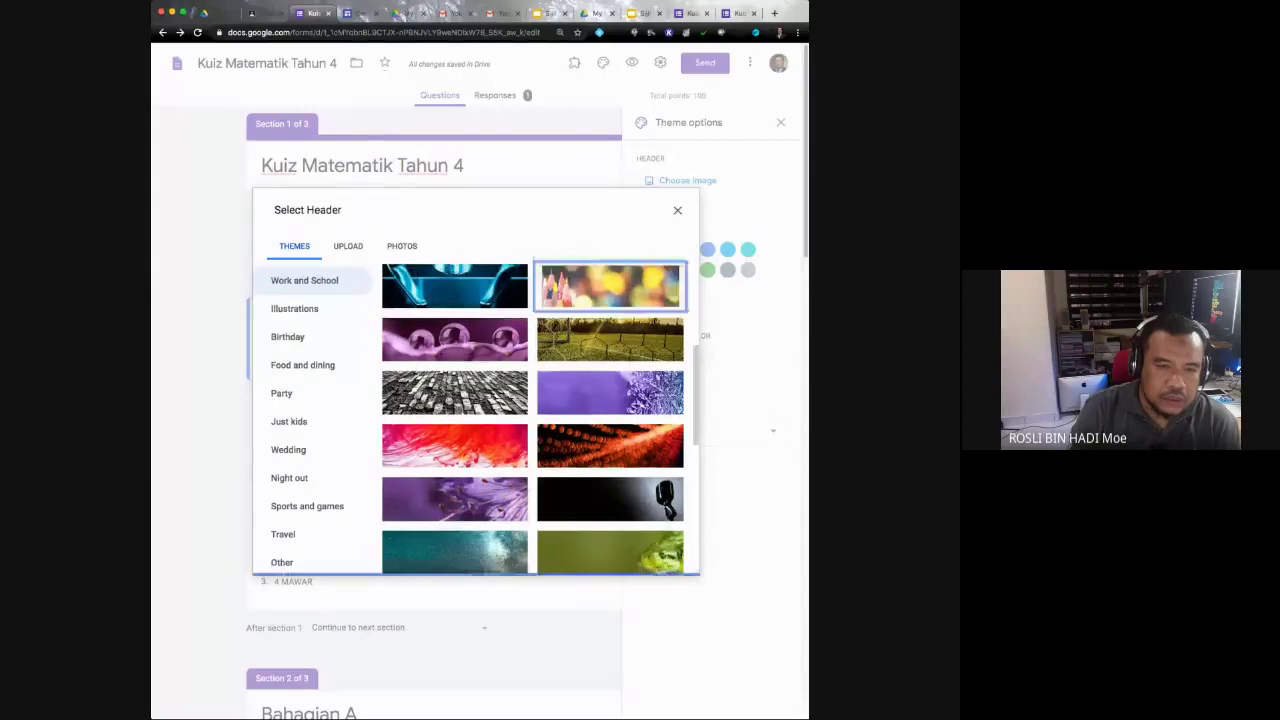
left_click(668, 560)
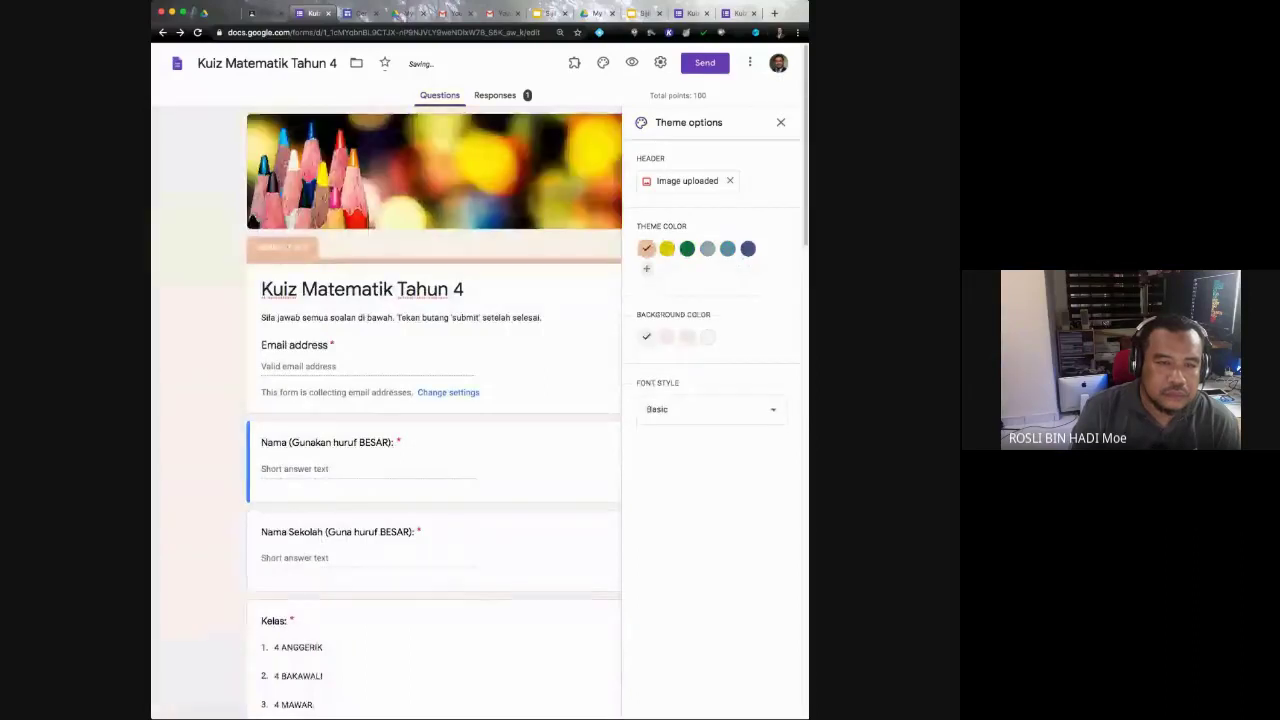
key("Escape")
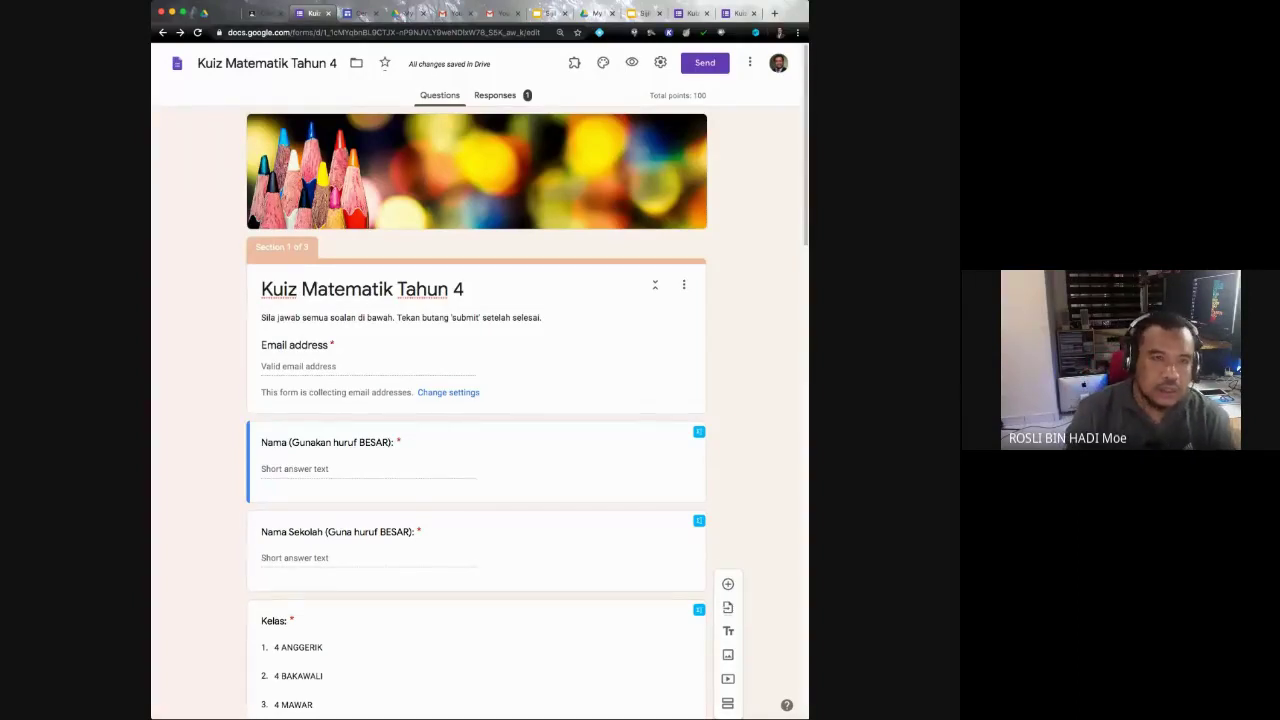
key("ctrl+Tab")
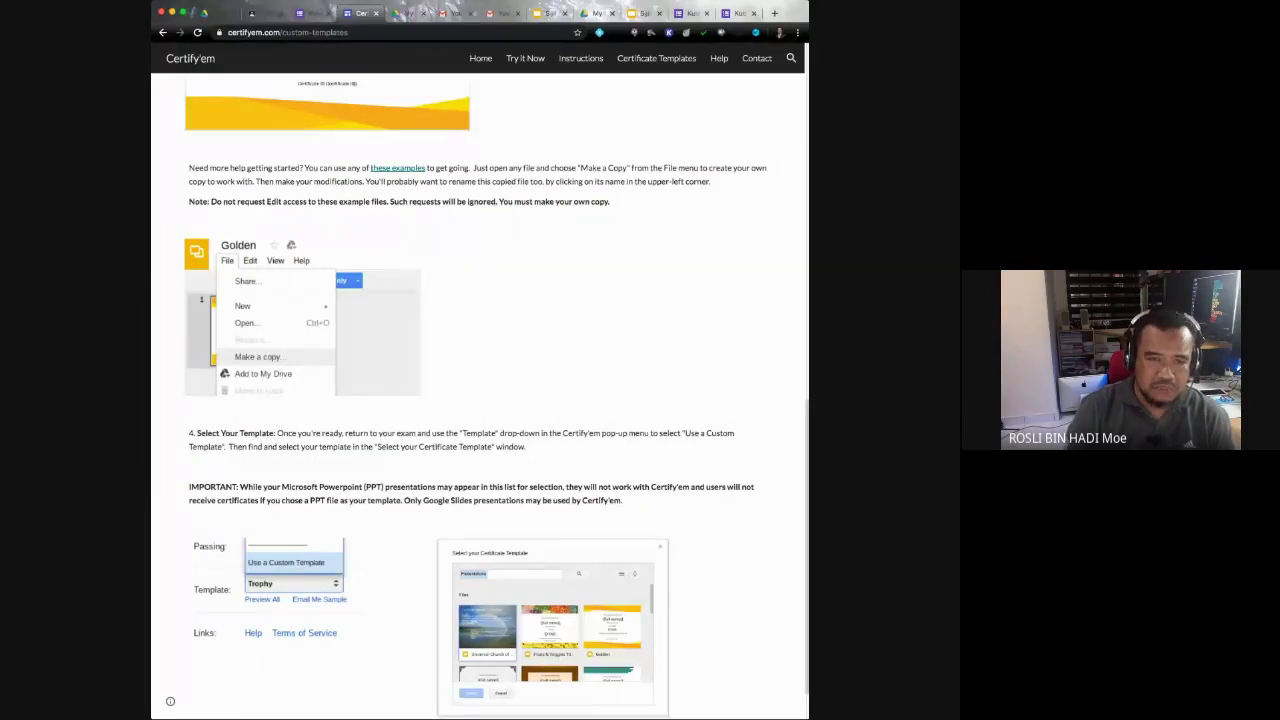
Step: Return to the pencil-themed quiz editor and bring up its Settings dialog
key("ctrl+shift+Tab")
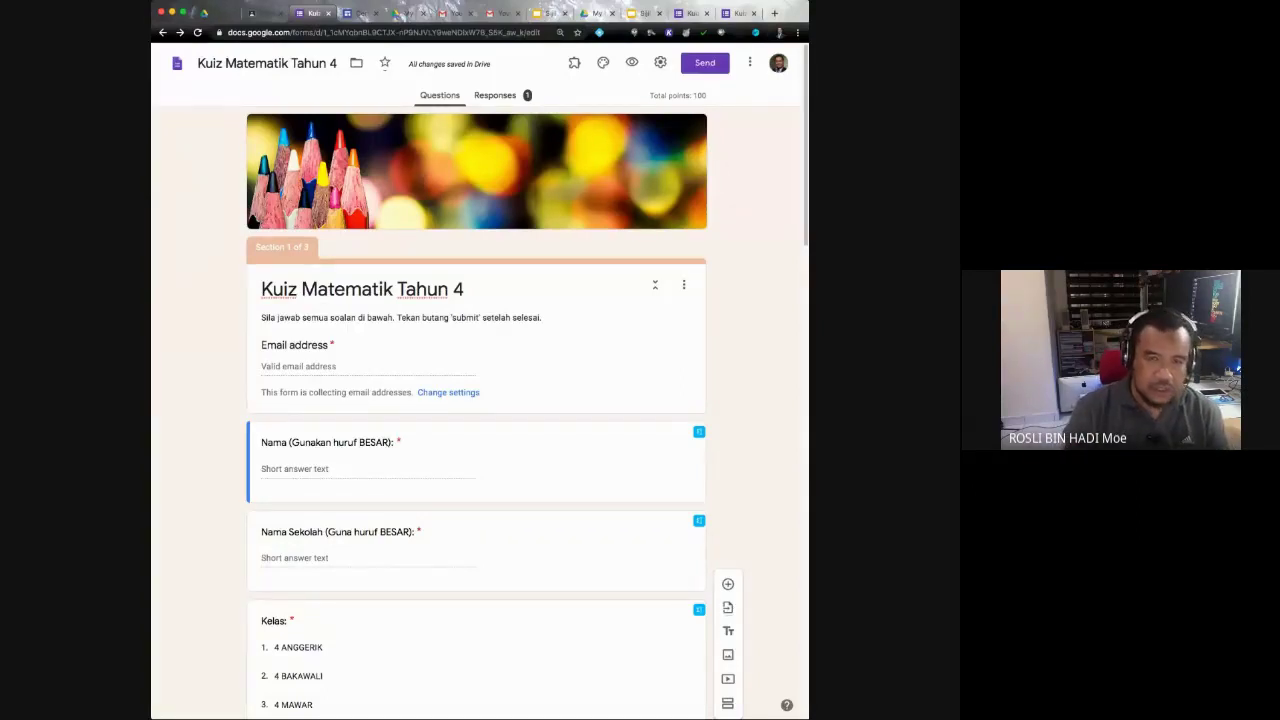
scroll(476, 400, "down", 5)
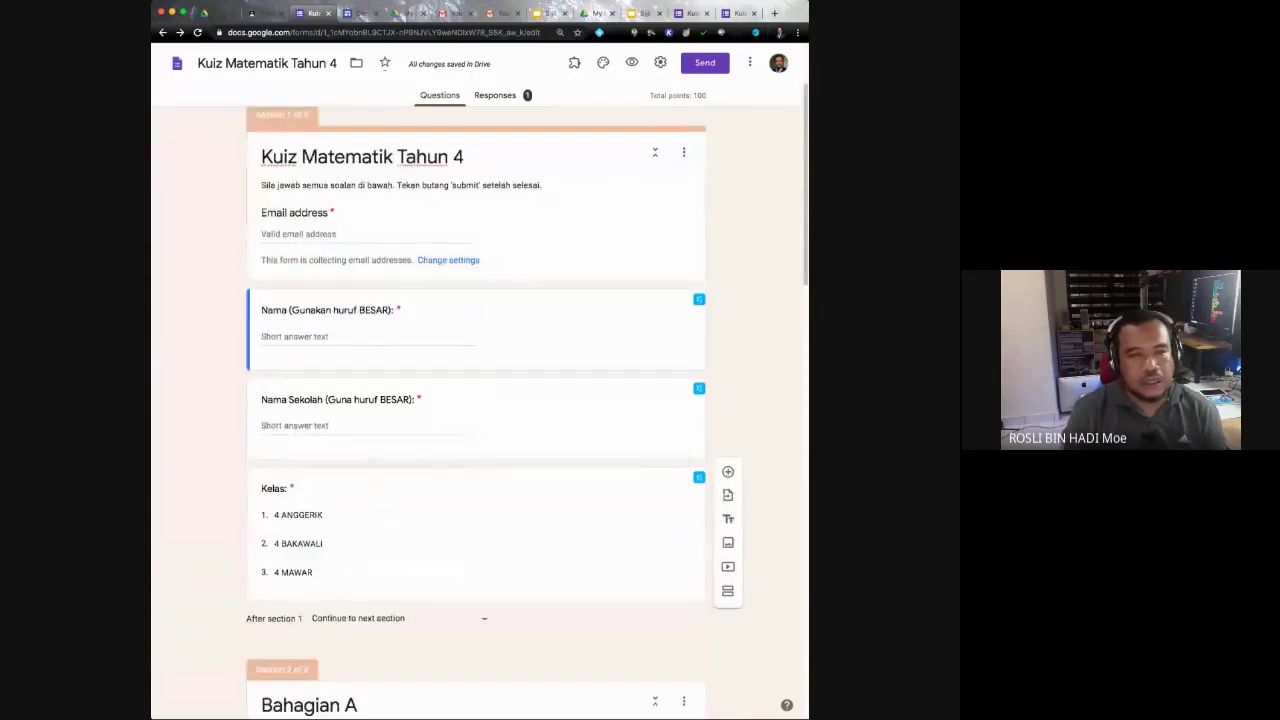
scroll(476, 400, "up", 5)
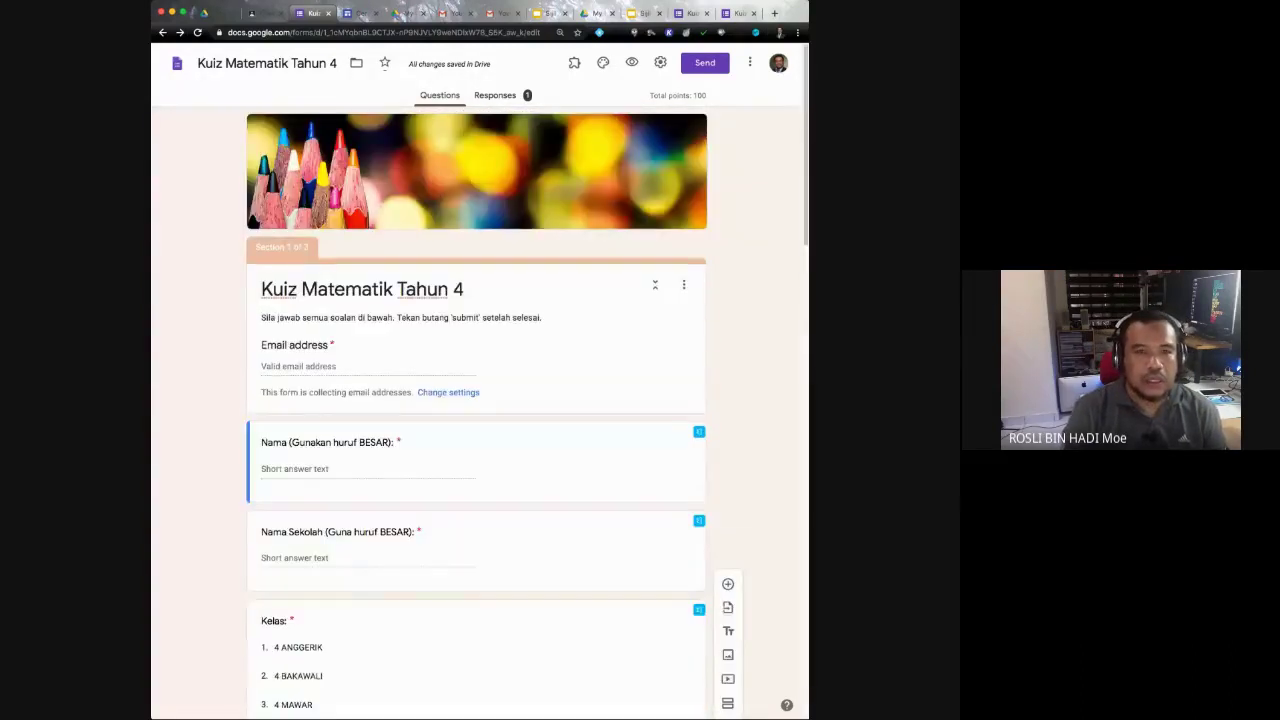
left_click(660, 62)
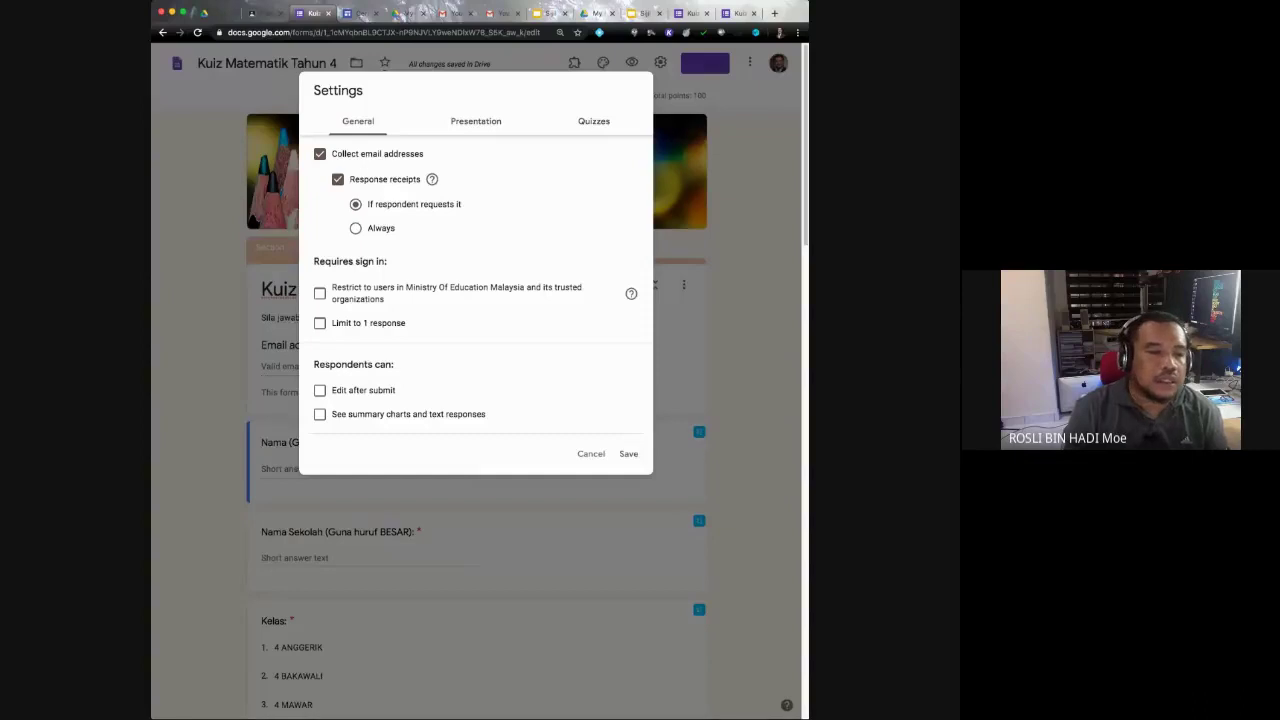
Step: Turn off point values for respondents, turn on Show progress bar, and save the settings
left_click(476, 121)
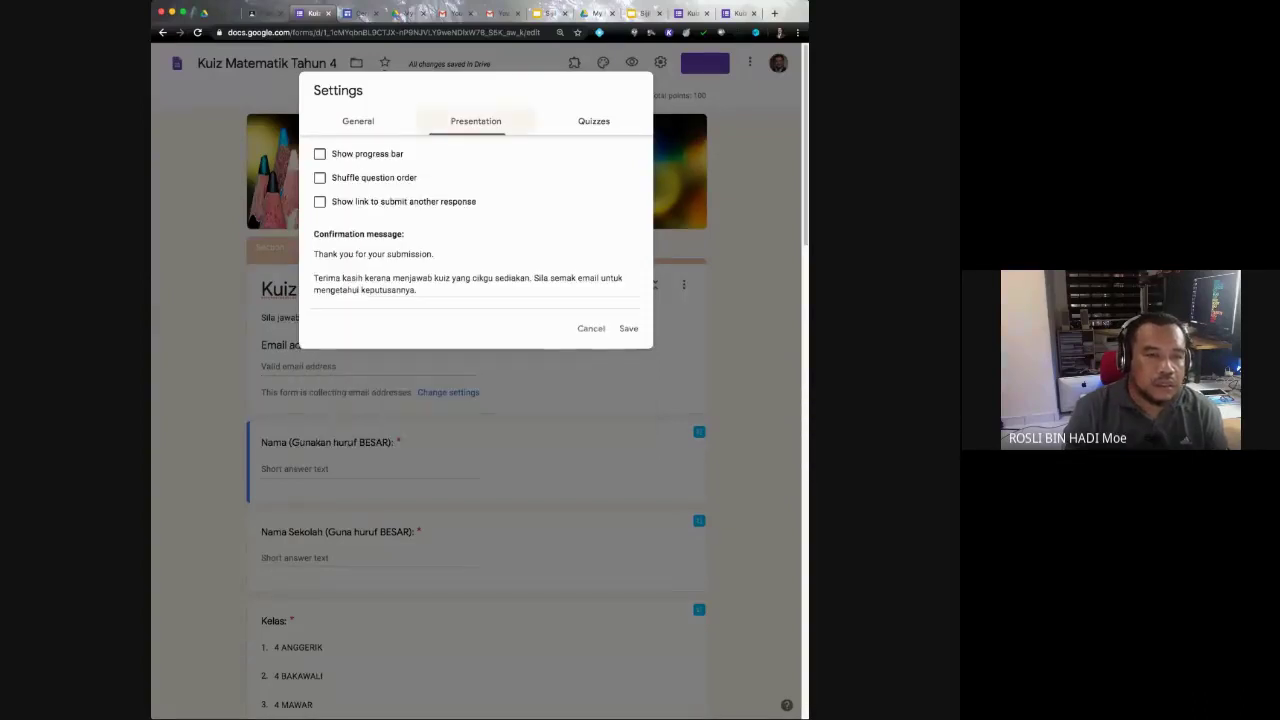
left_click(593, 121)
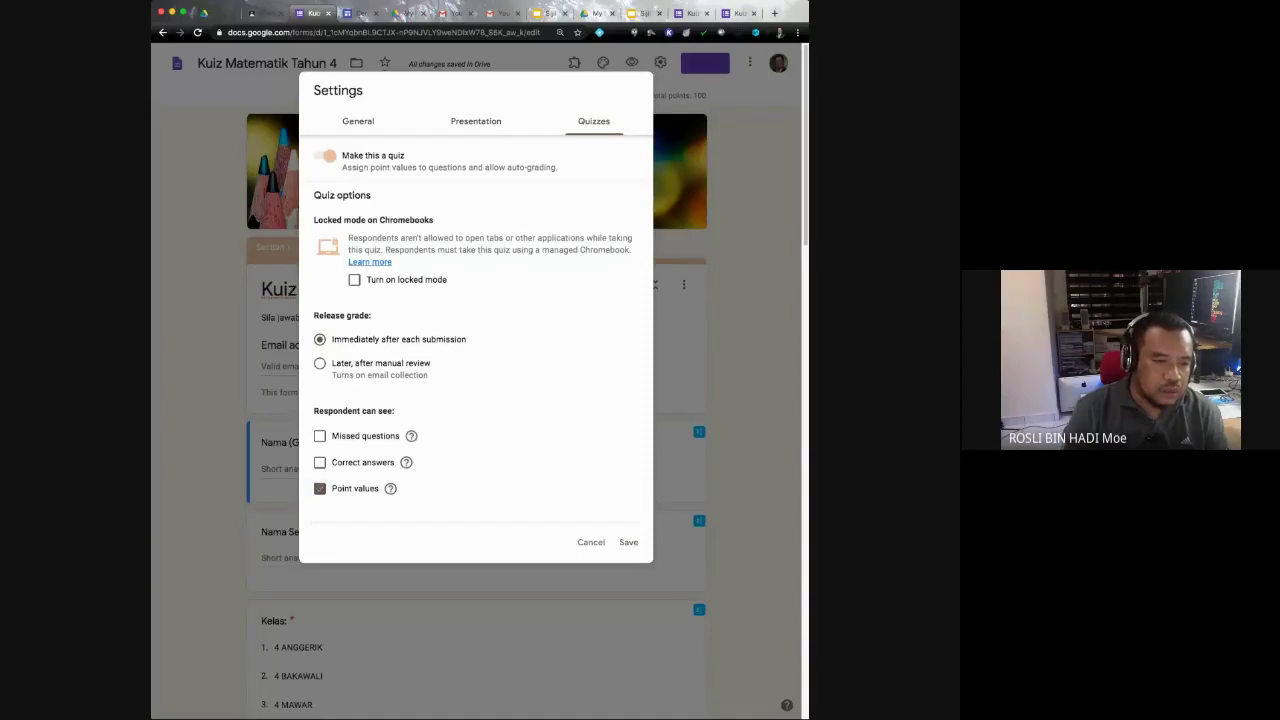
left_click(319, 488)
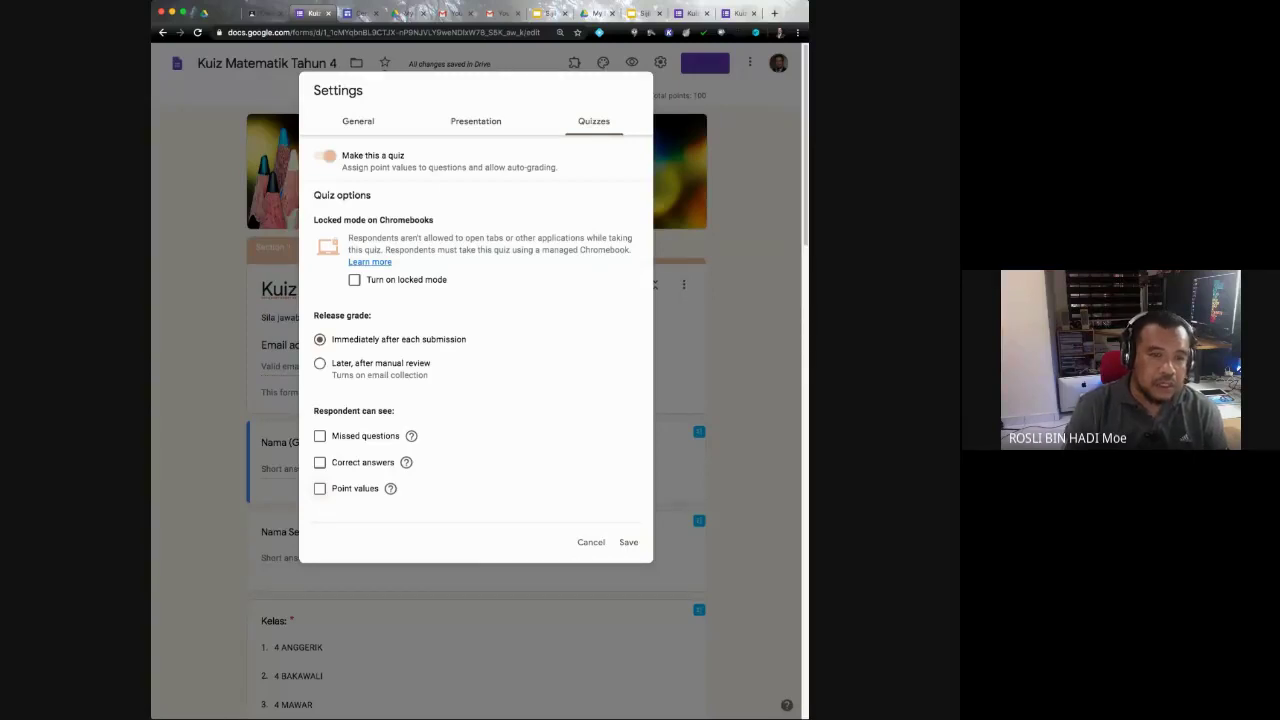
left_click(475, 121)
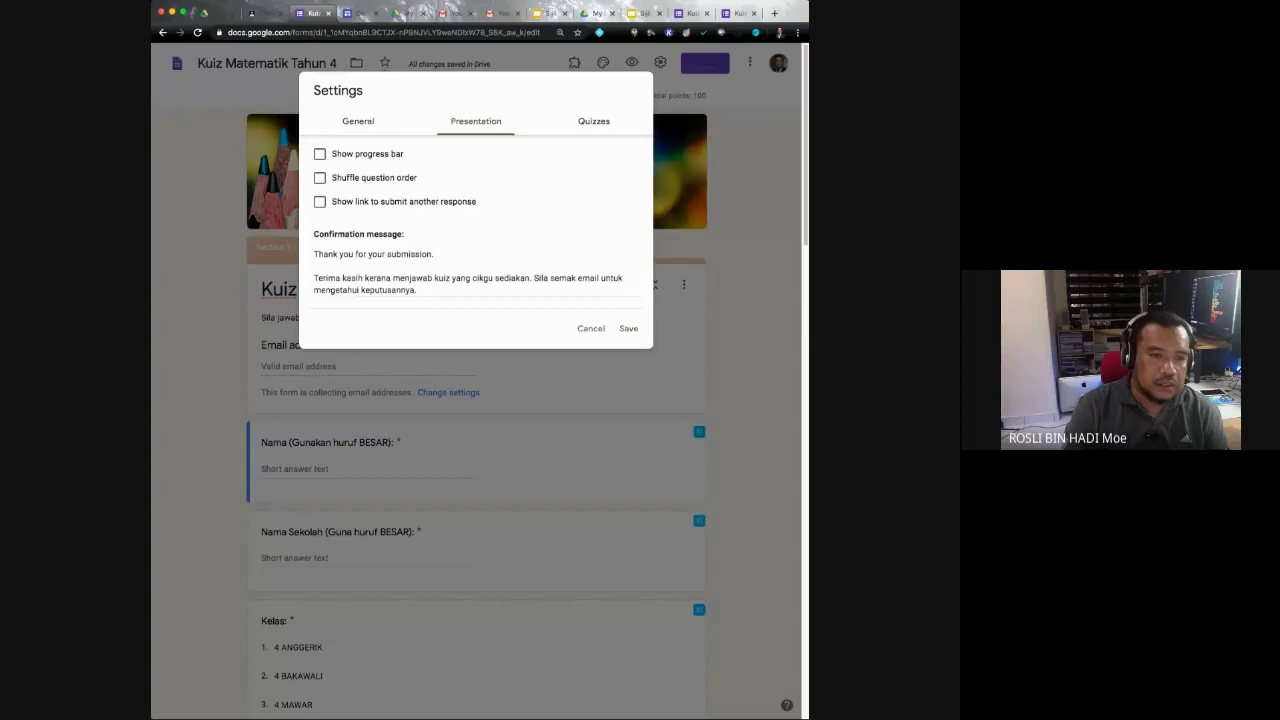
left_click(320, 154)
left_click(358, 121)
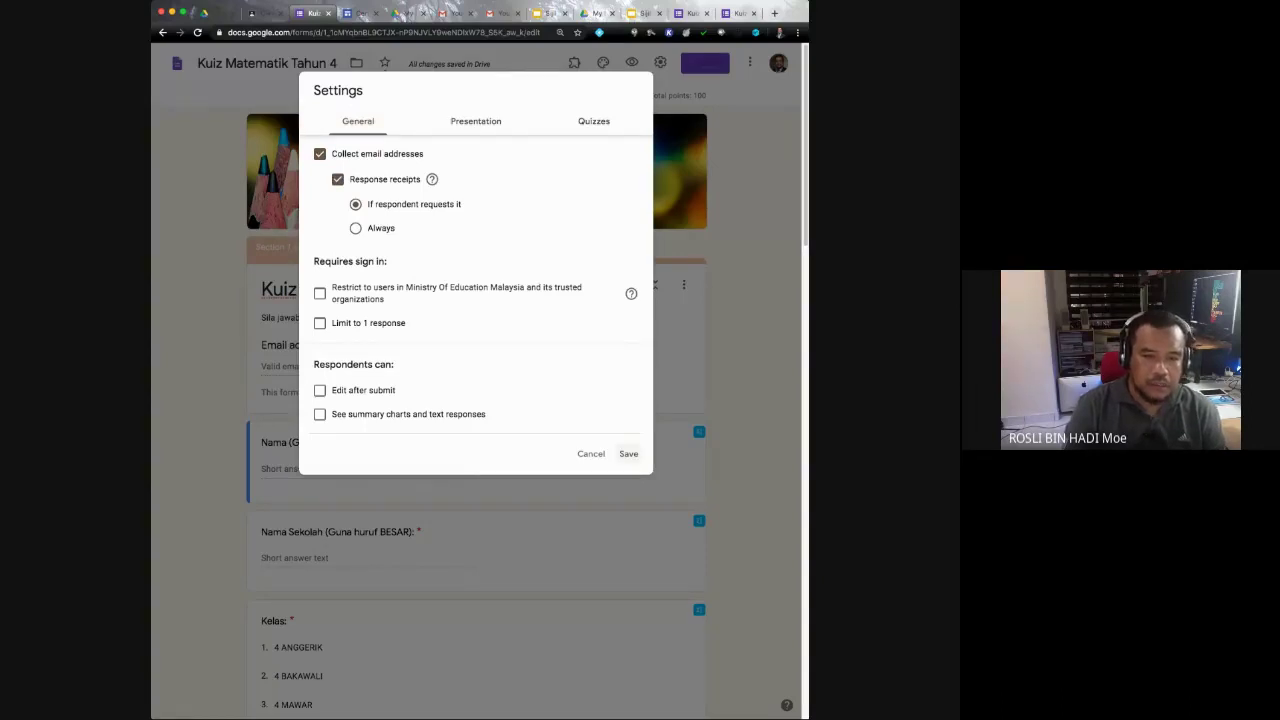
left_click(628, 453)
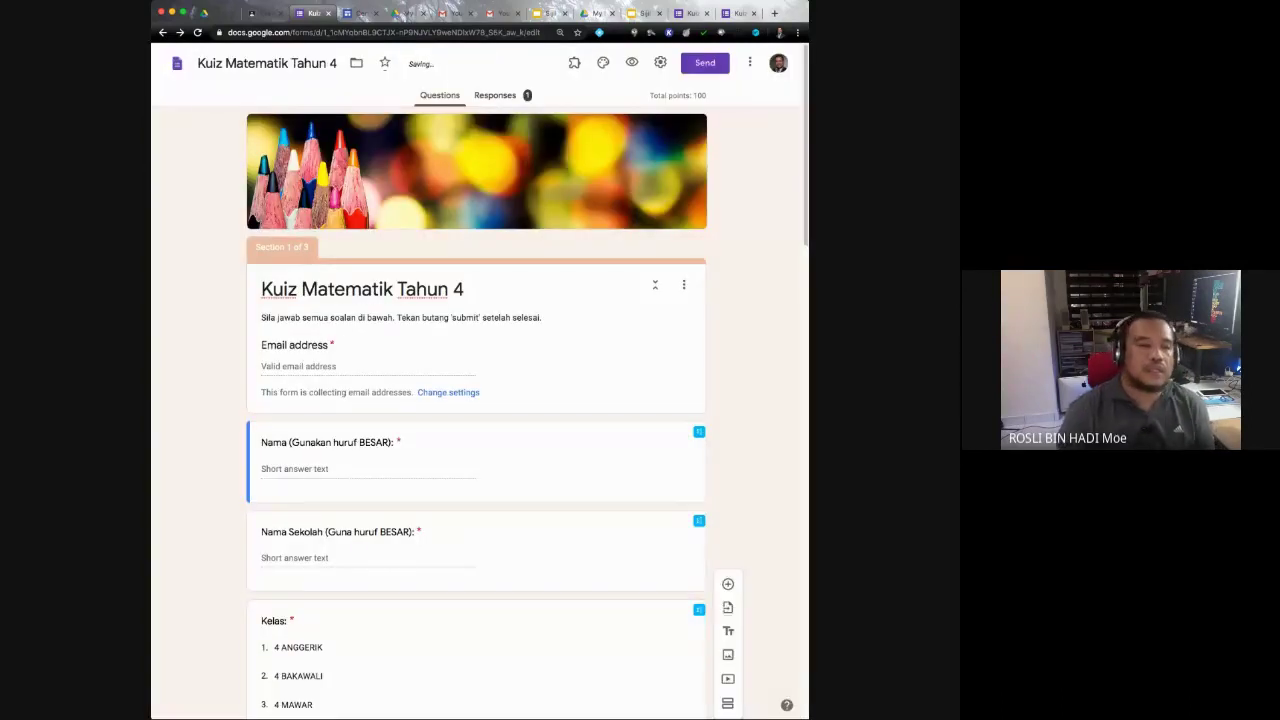
scroll(477, 450, "down", 10)
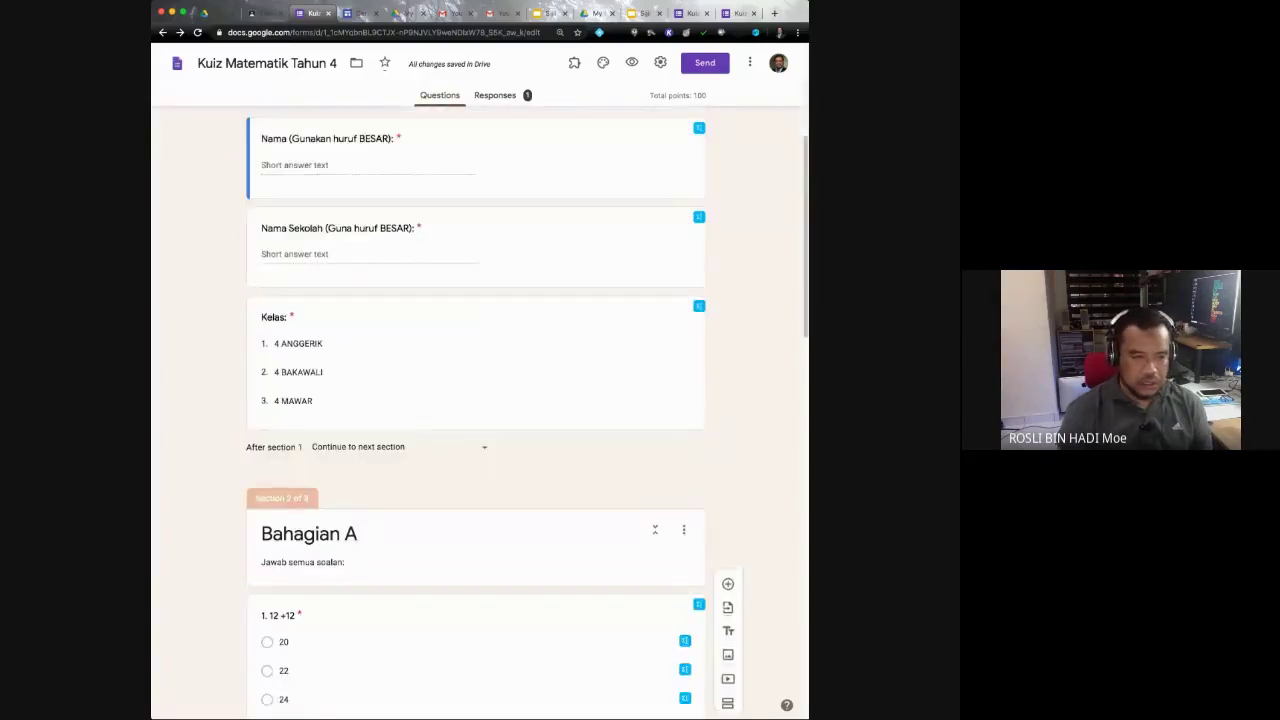
scroll(477, 450, "down", 1)
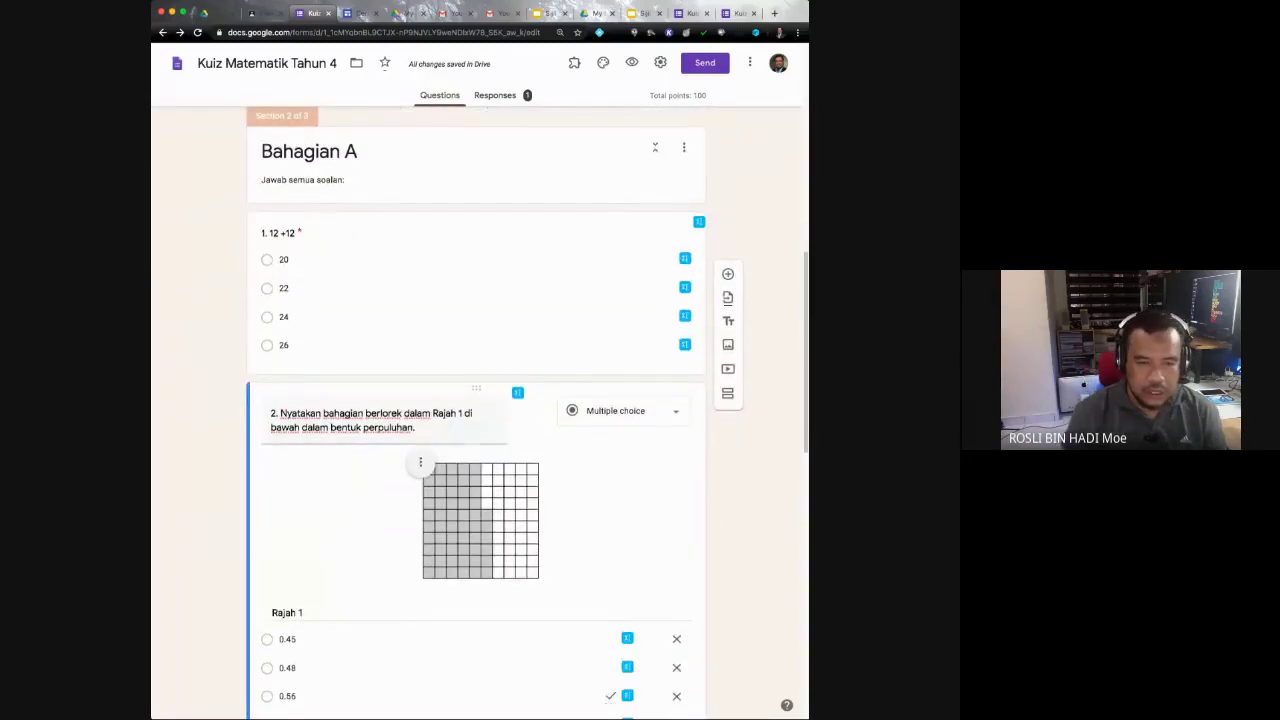
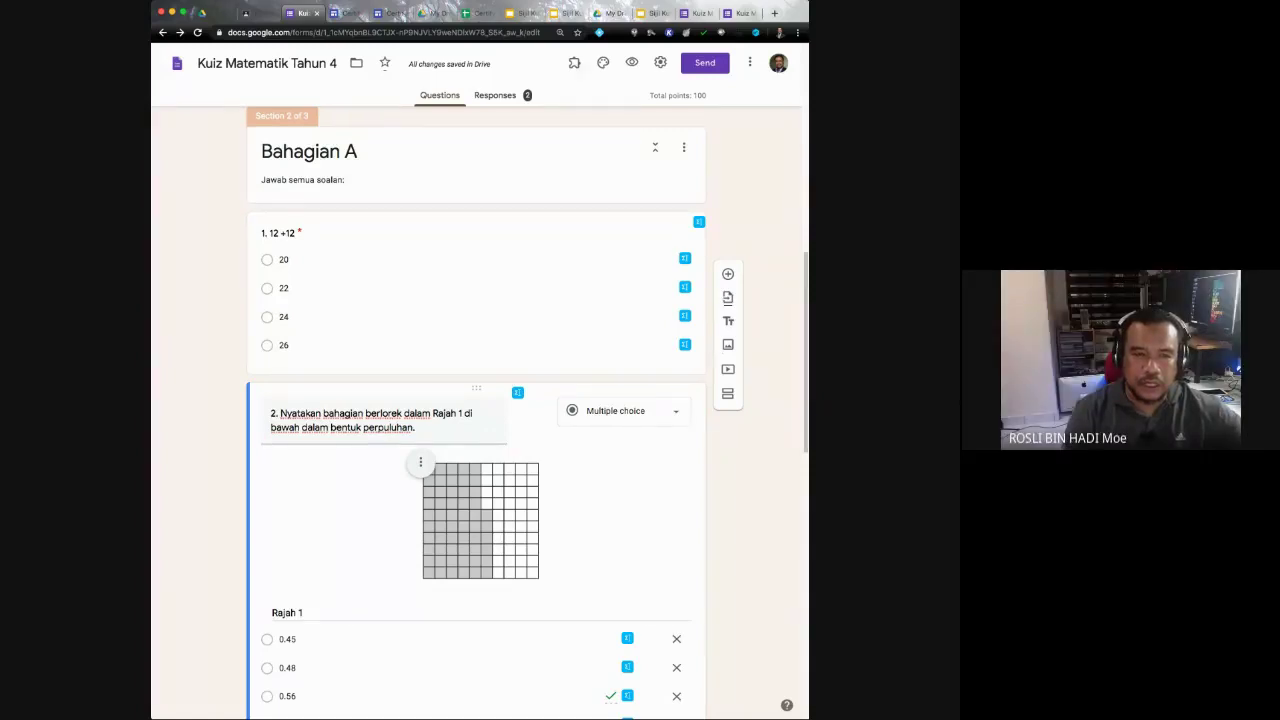
Step: Show the quiz's installed add-ons, Certify'em and Form Notifications
left_click(574, 63)
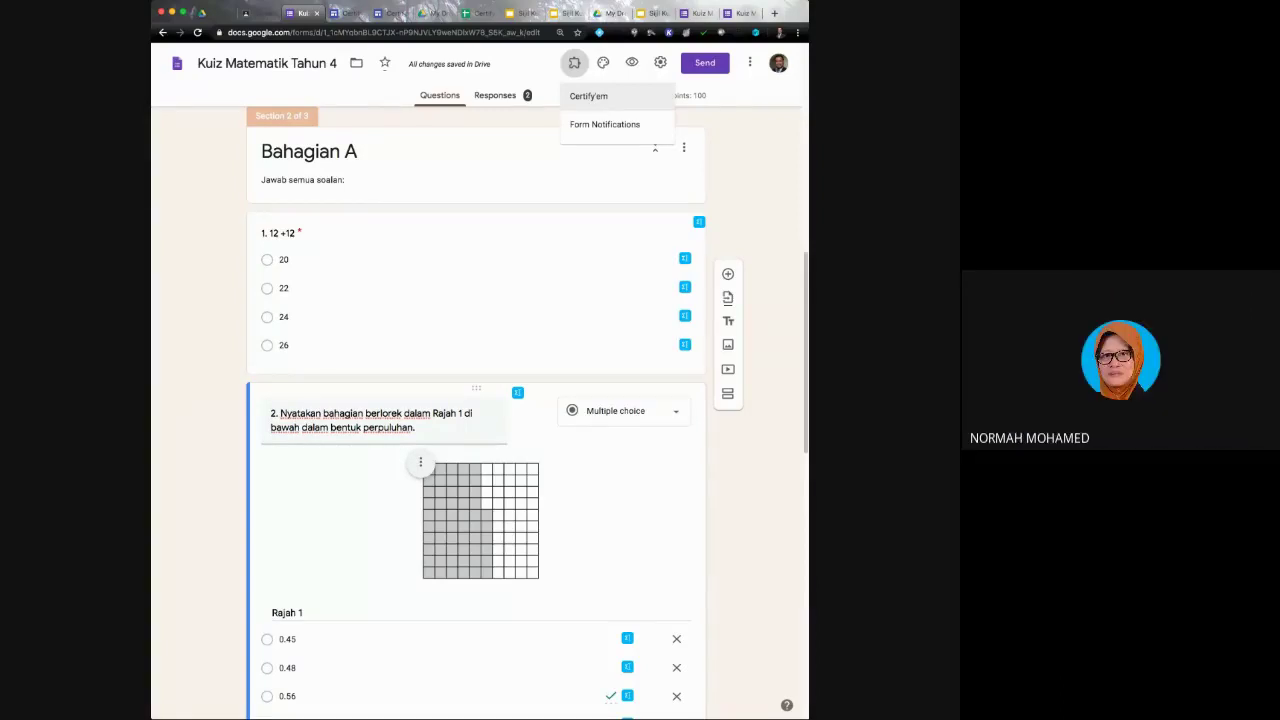
Step: View the Certify'em add-on's options twice, closing them each time to return to the quiz
left_click(588, 96)
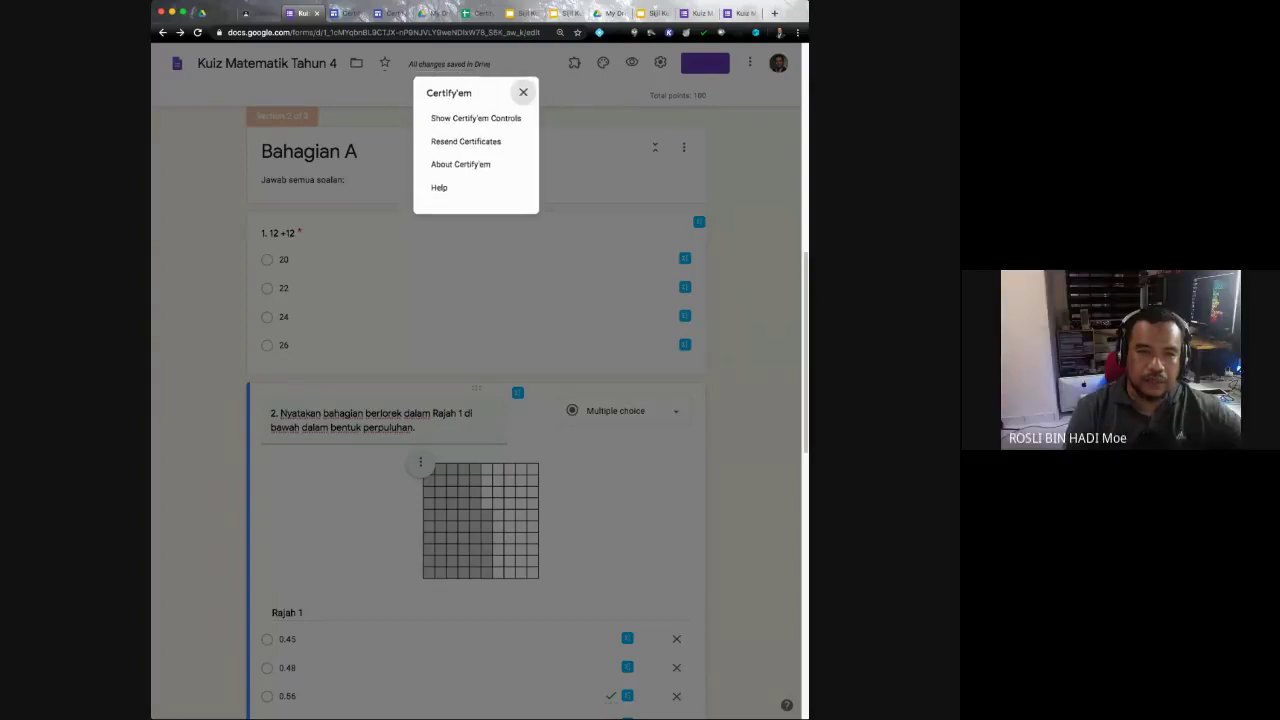
left_click(527, 88)
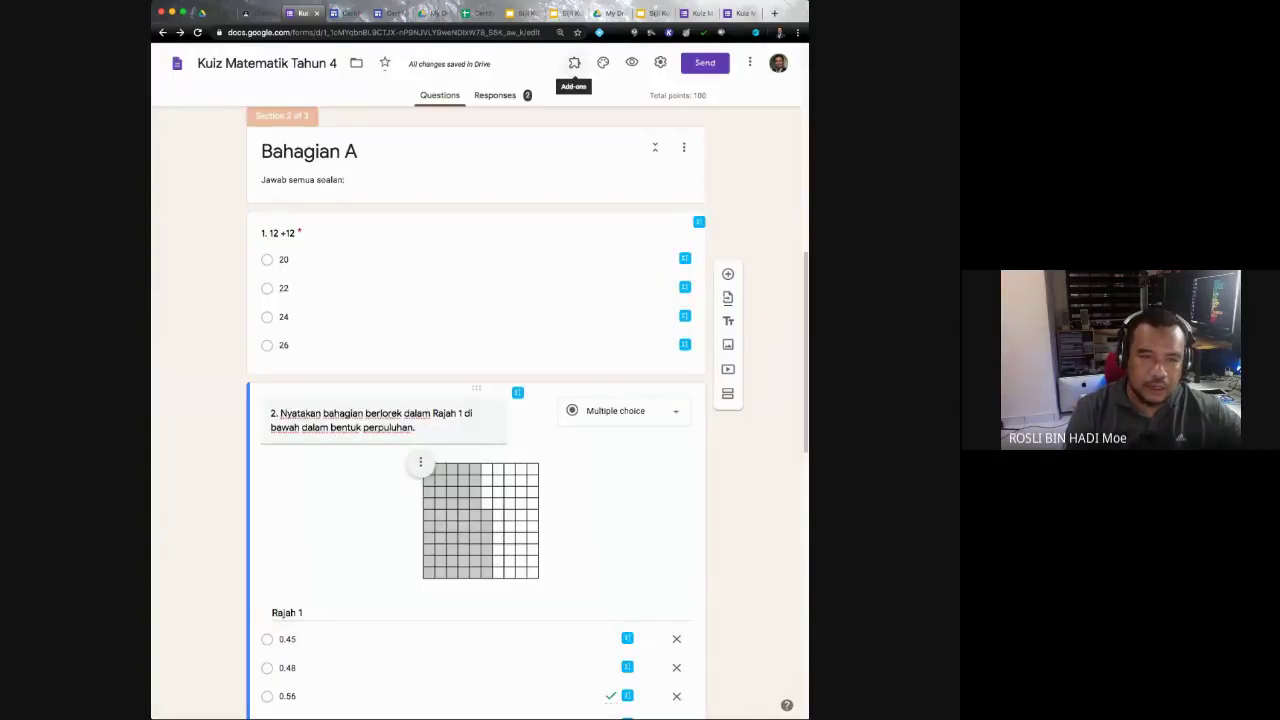
left_click(574, 62)
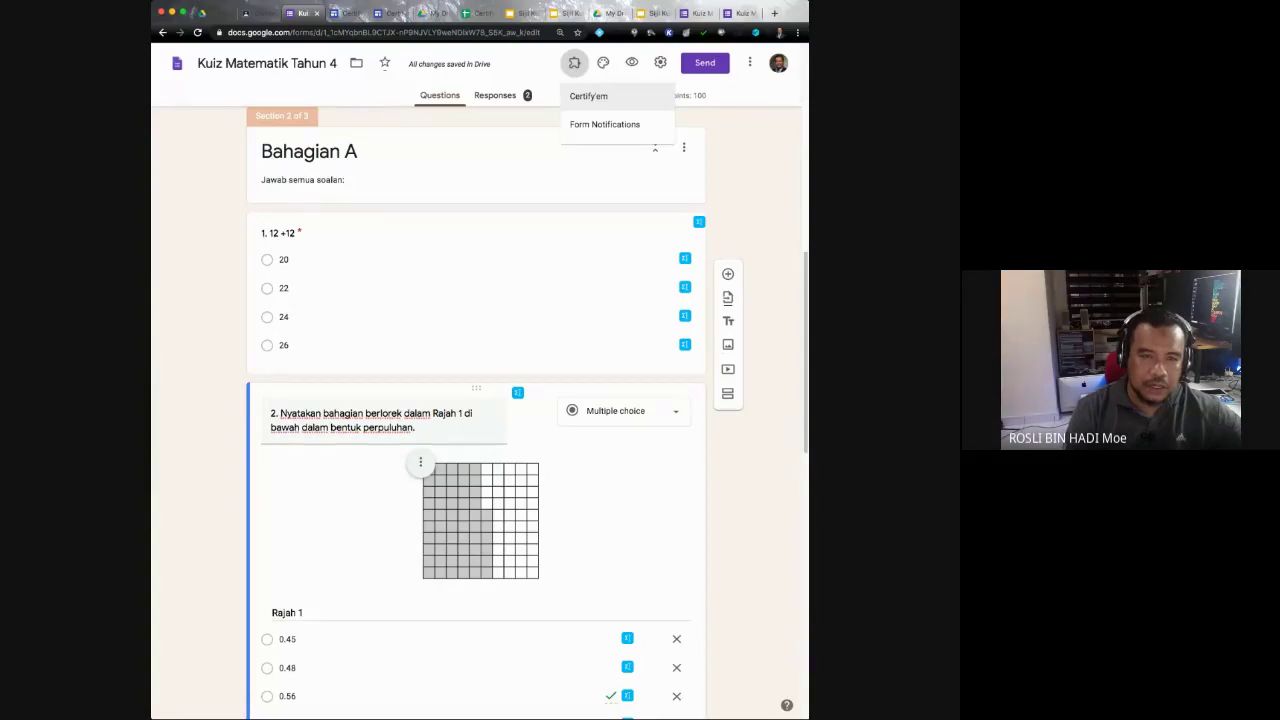
left_click(600, 96)
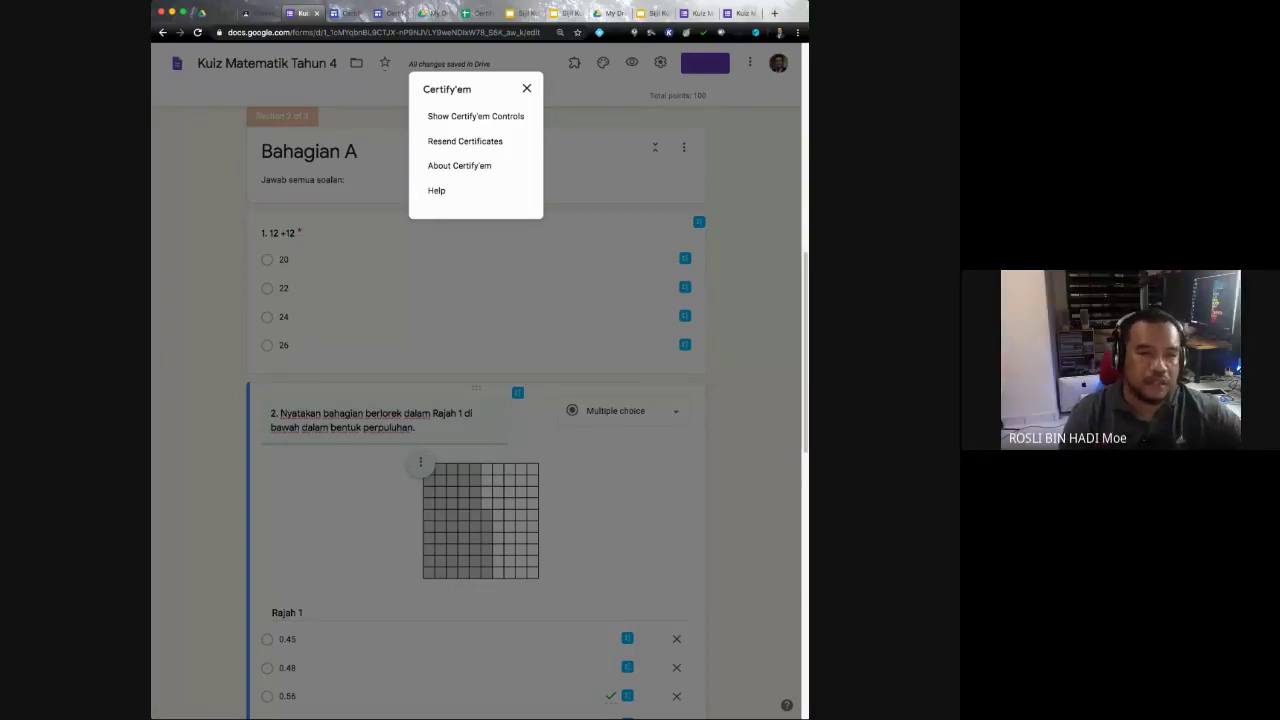
left_click(527, 88)
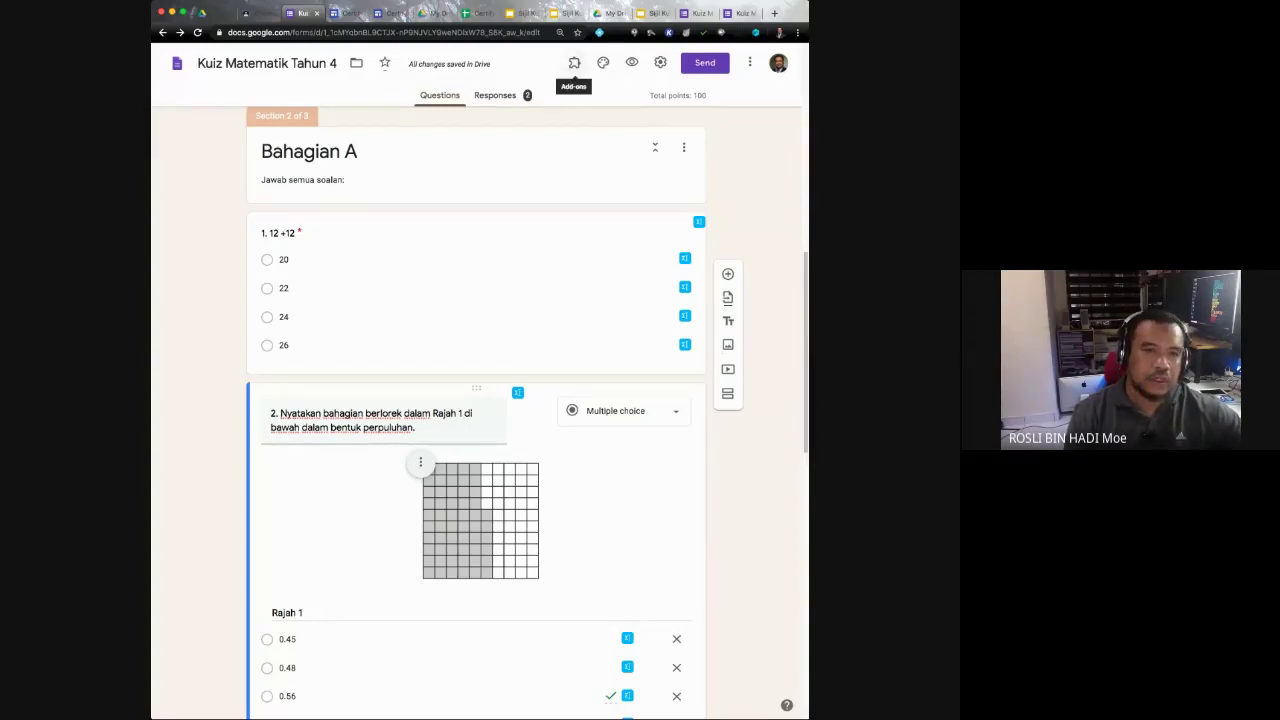
Step: Check the Add-ons list twice more, then switch to the My Drive tab in Google Drive
left_click(574, 62)
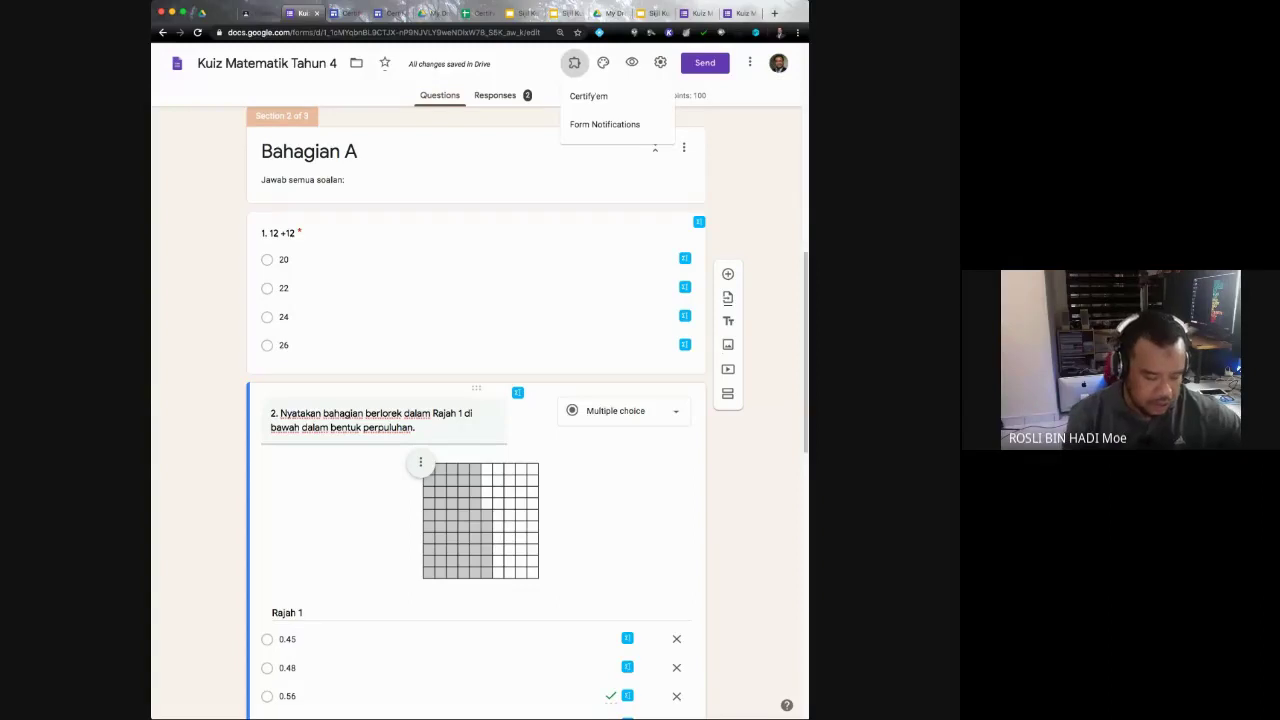
key("Escape")
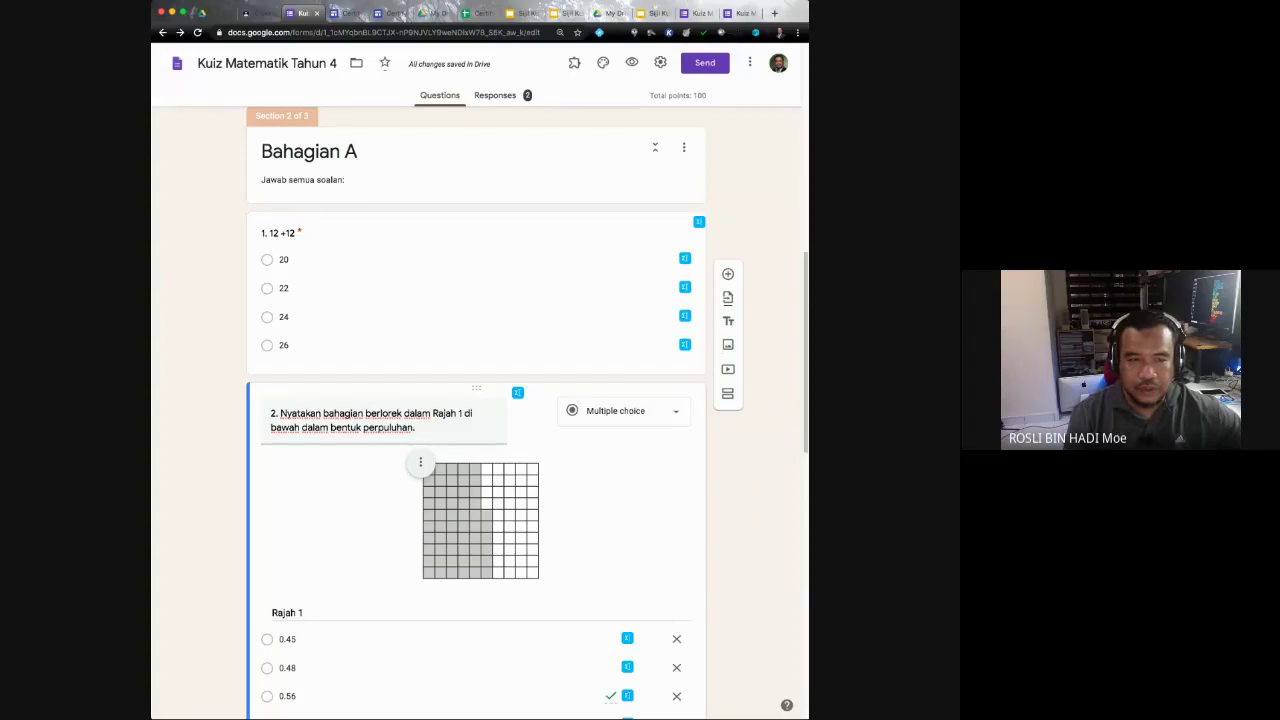
left_click(574, 62)
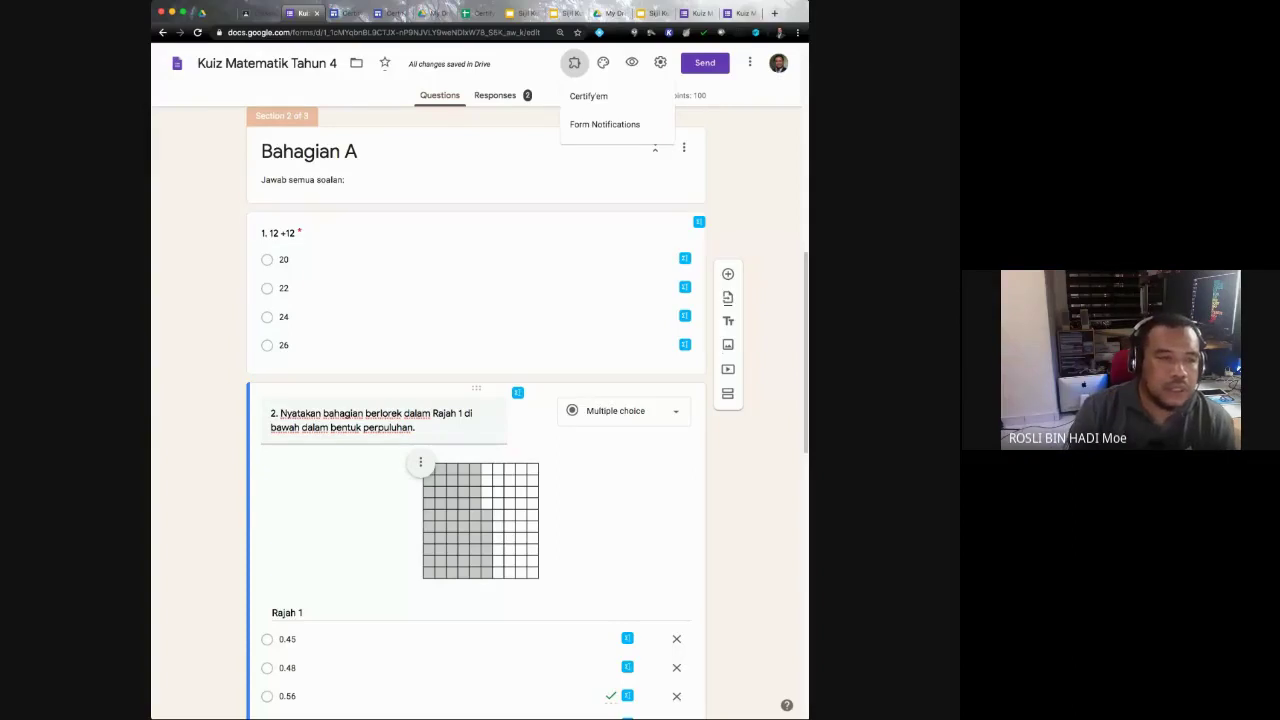
key("Escape")
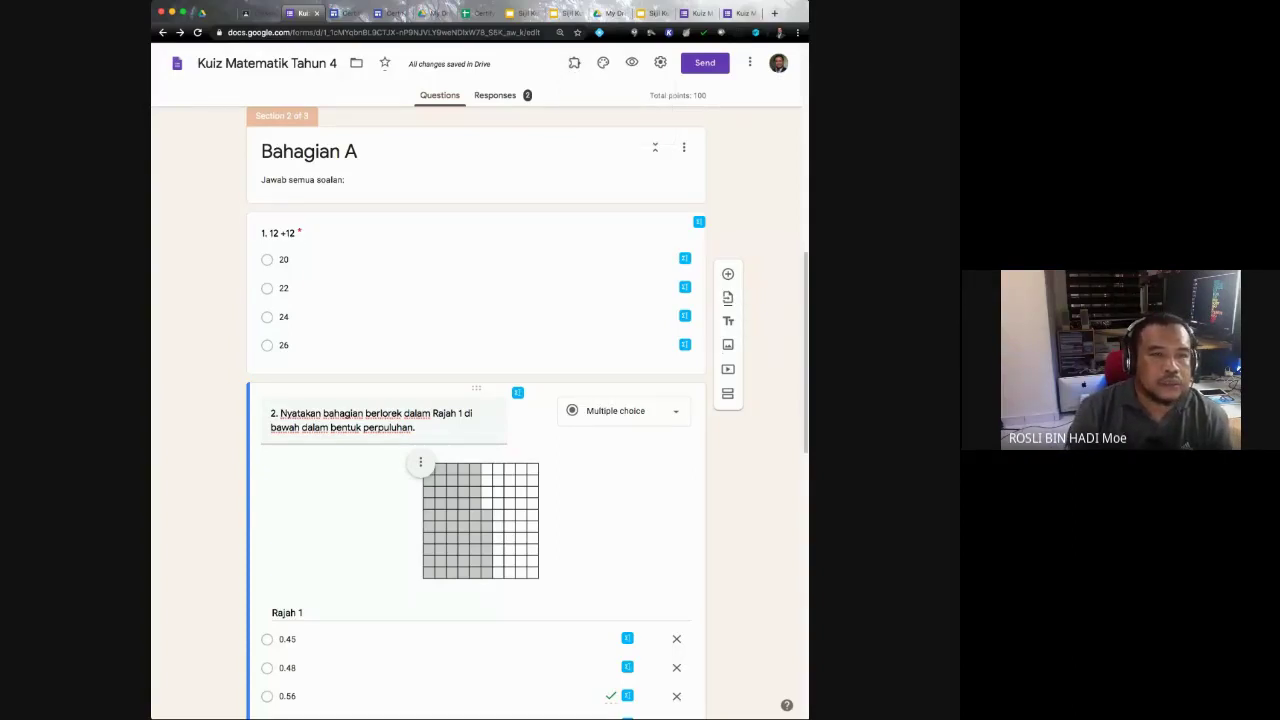
key("ctrl+4")
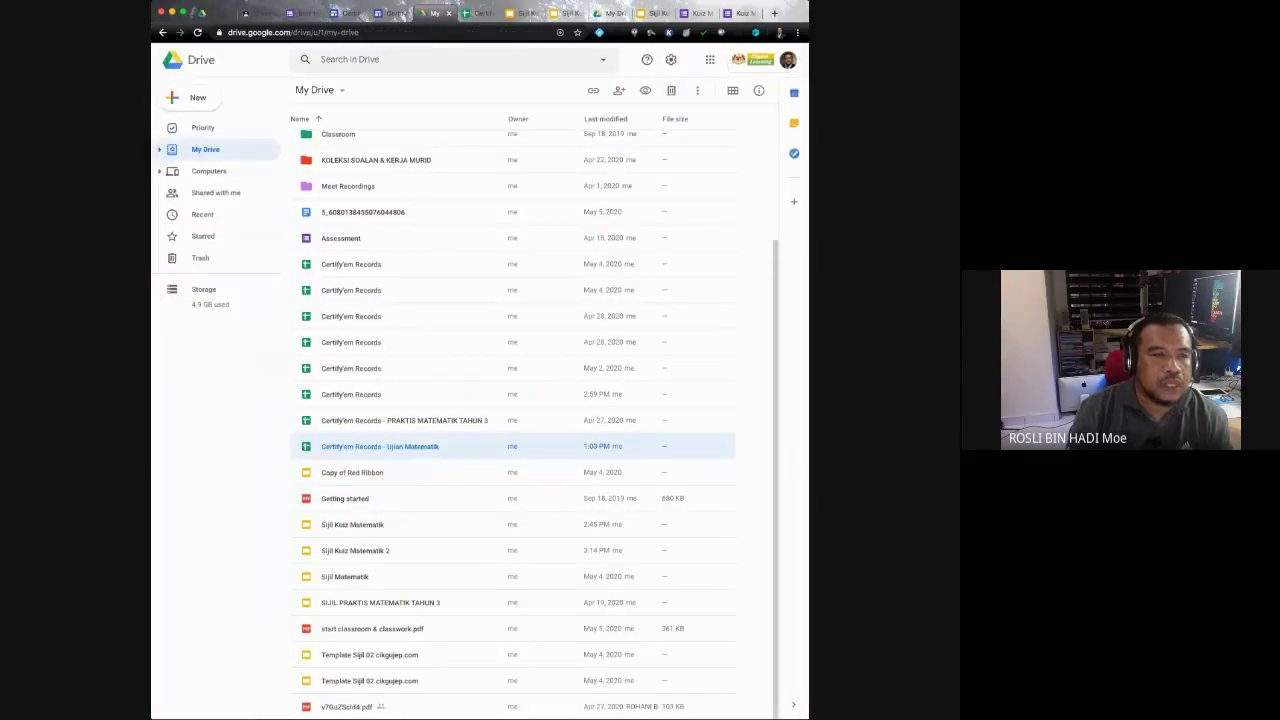
Step: Create a Slides certificate from the 'CONTOH SIJIL PENYERTAAN SHARE' template with {{NAMA}}, {{No. IC}} and {{Kelas}} placeholders
left_click(190, 97)
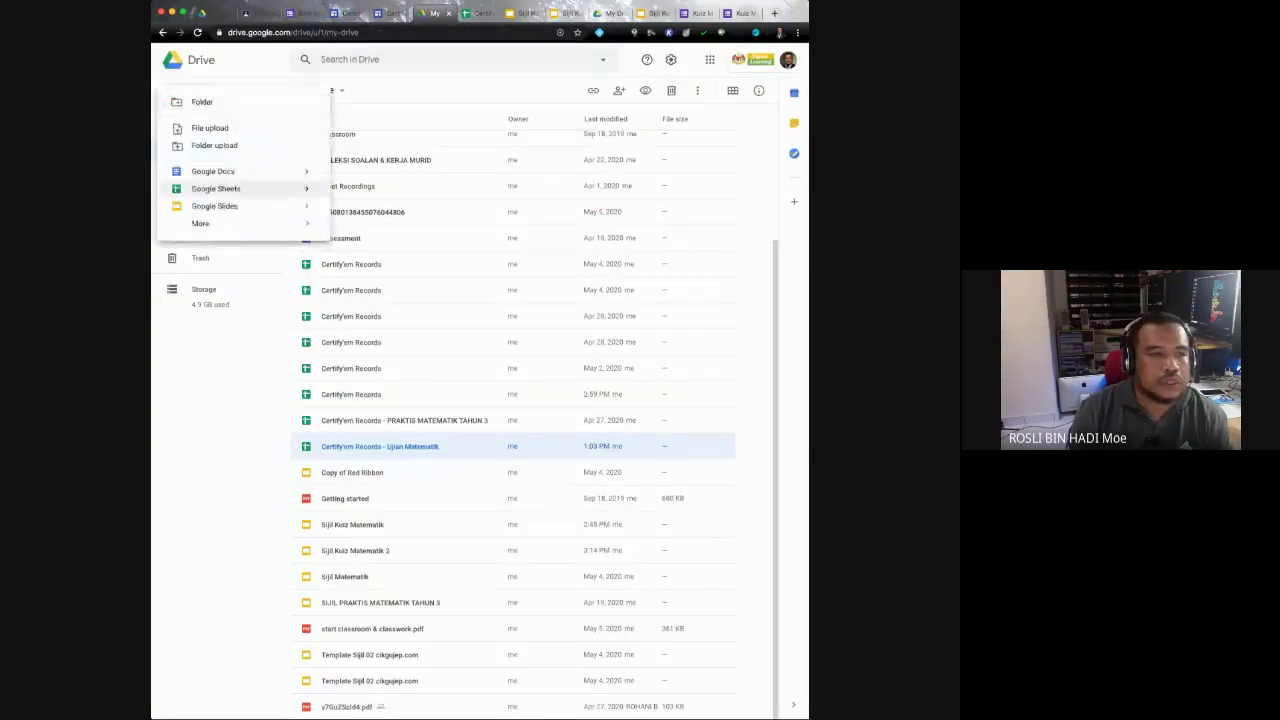
mouse_move(230, 223)
mouse_move(300, 206)
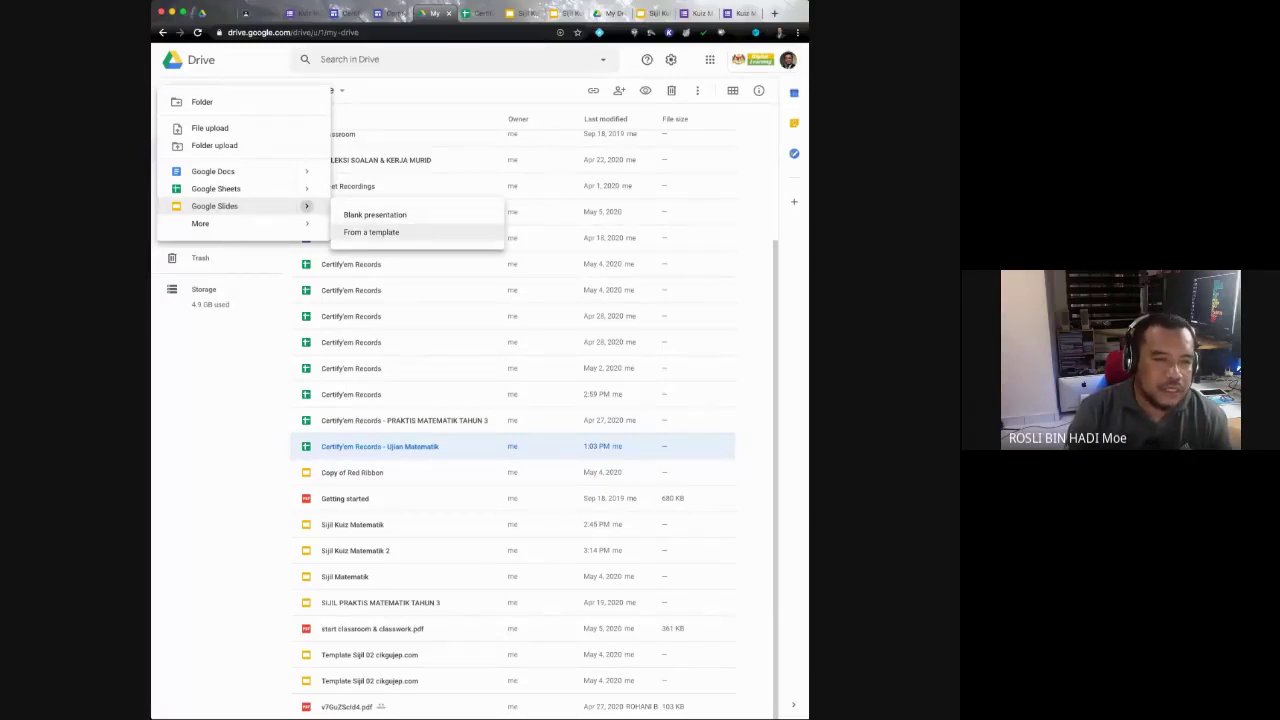
left_click(371, 232)
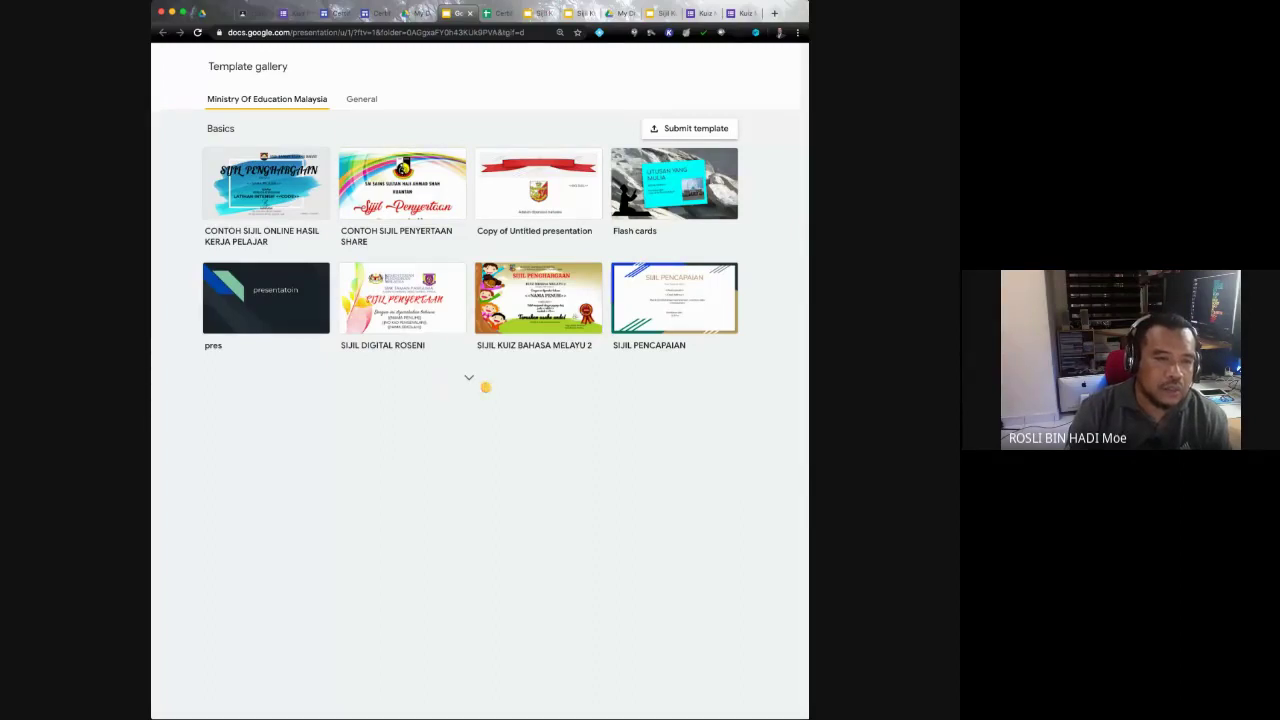
left_click(485, 386)
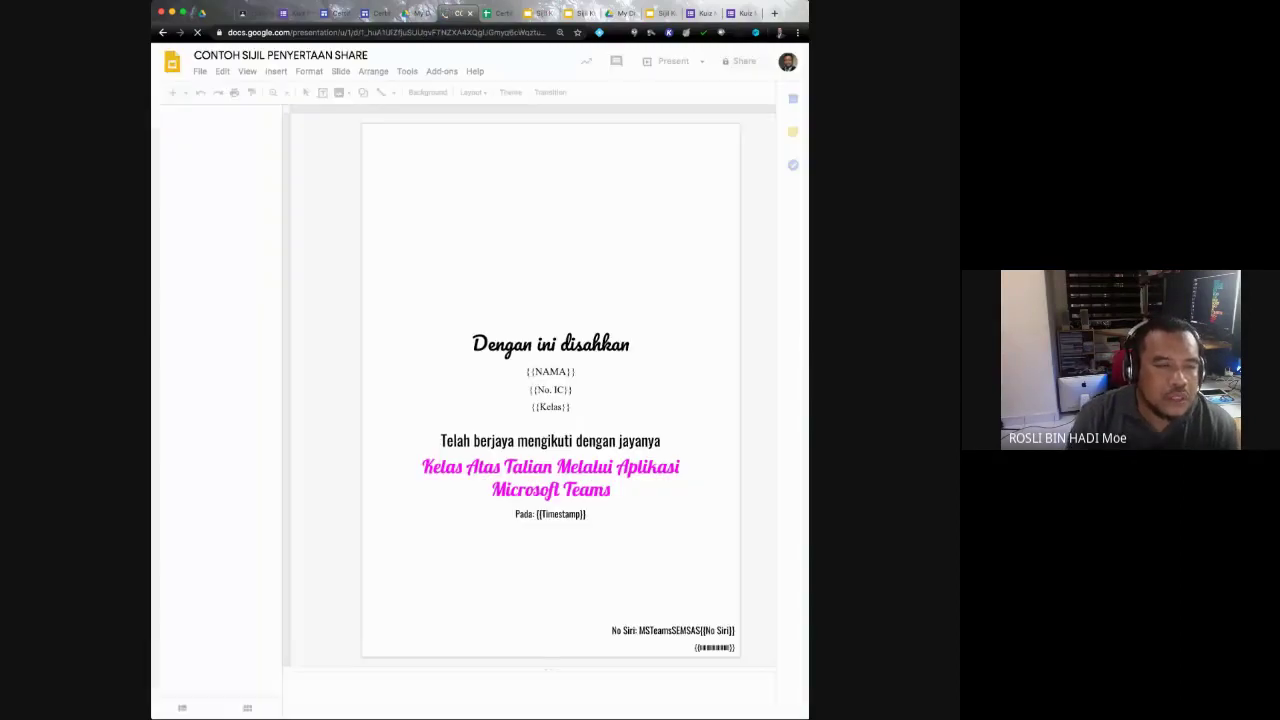